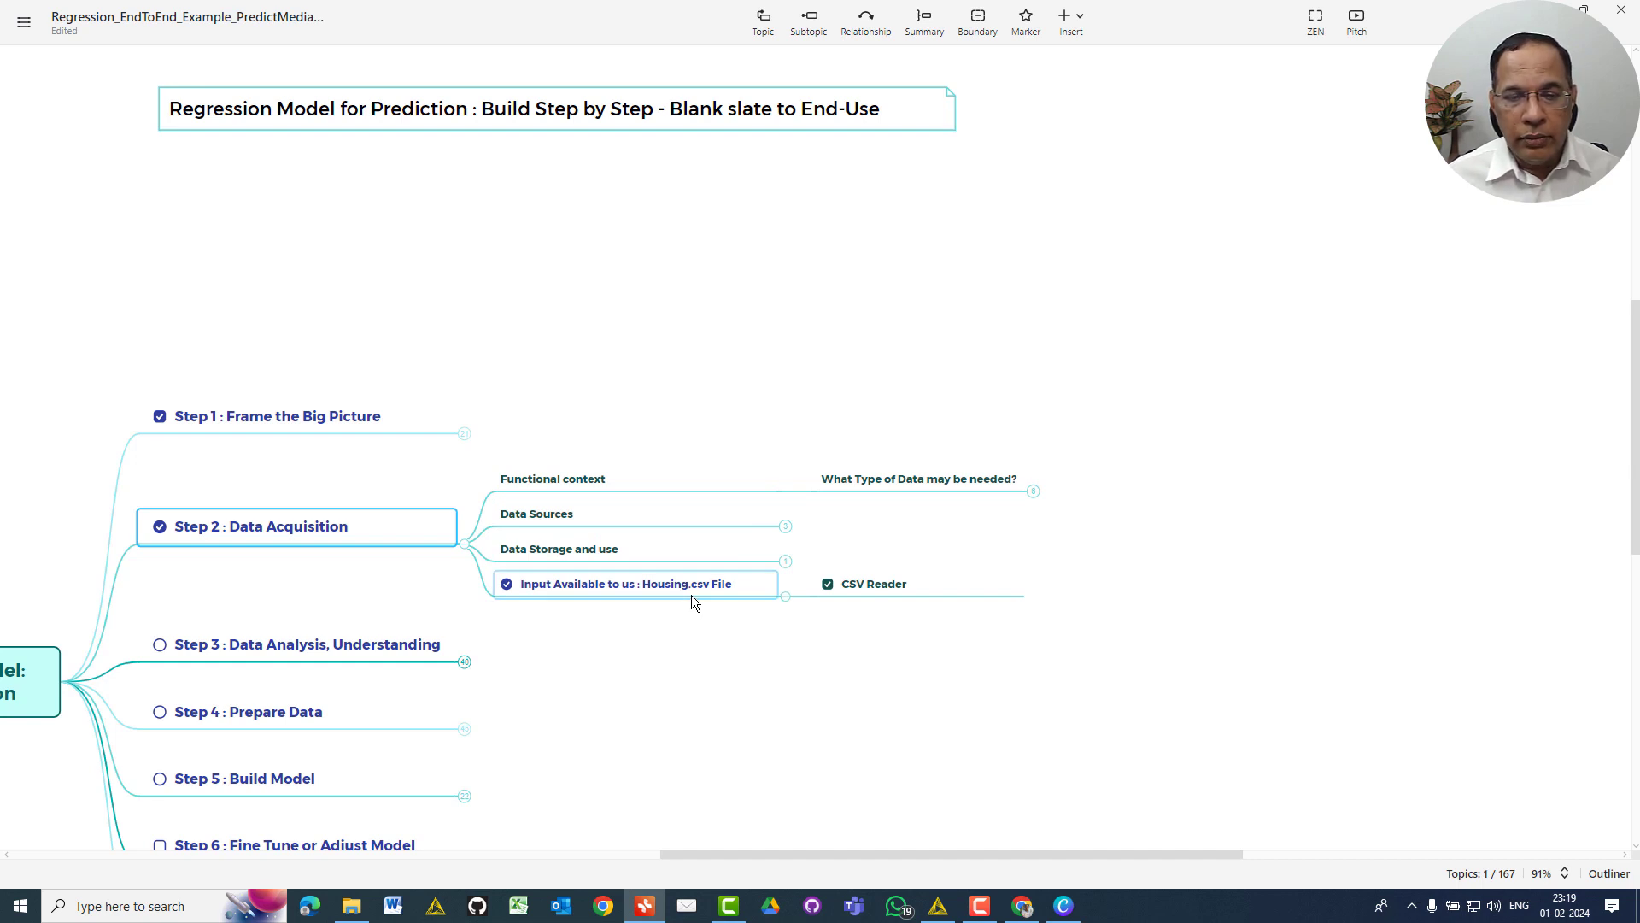
Expand the "What Type of Data may be needed?" topic to review its subtopics, and collapse the Step 2 : Data Acquisition branch
{"action": "left_click", "coordinate": [1025, 494]}
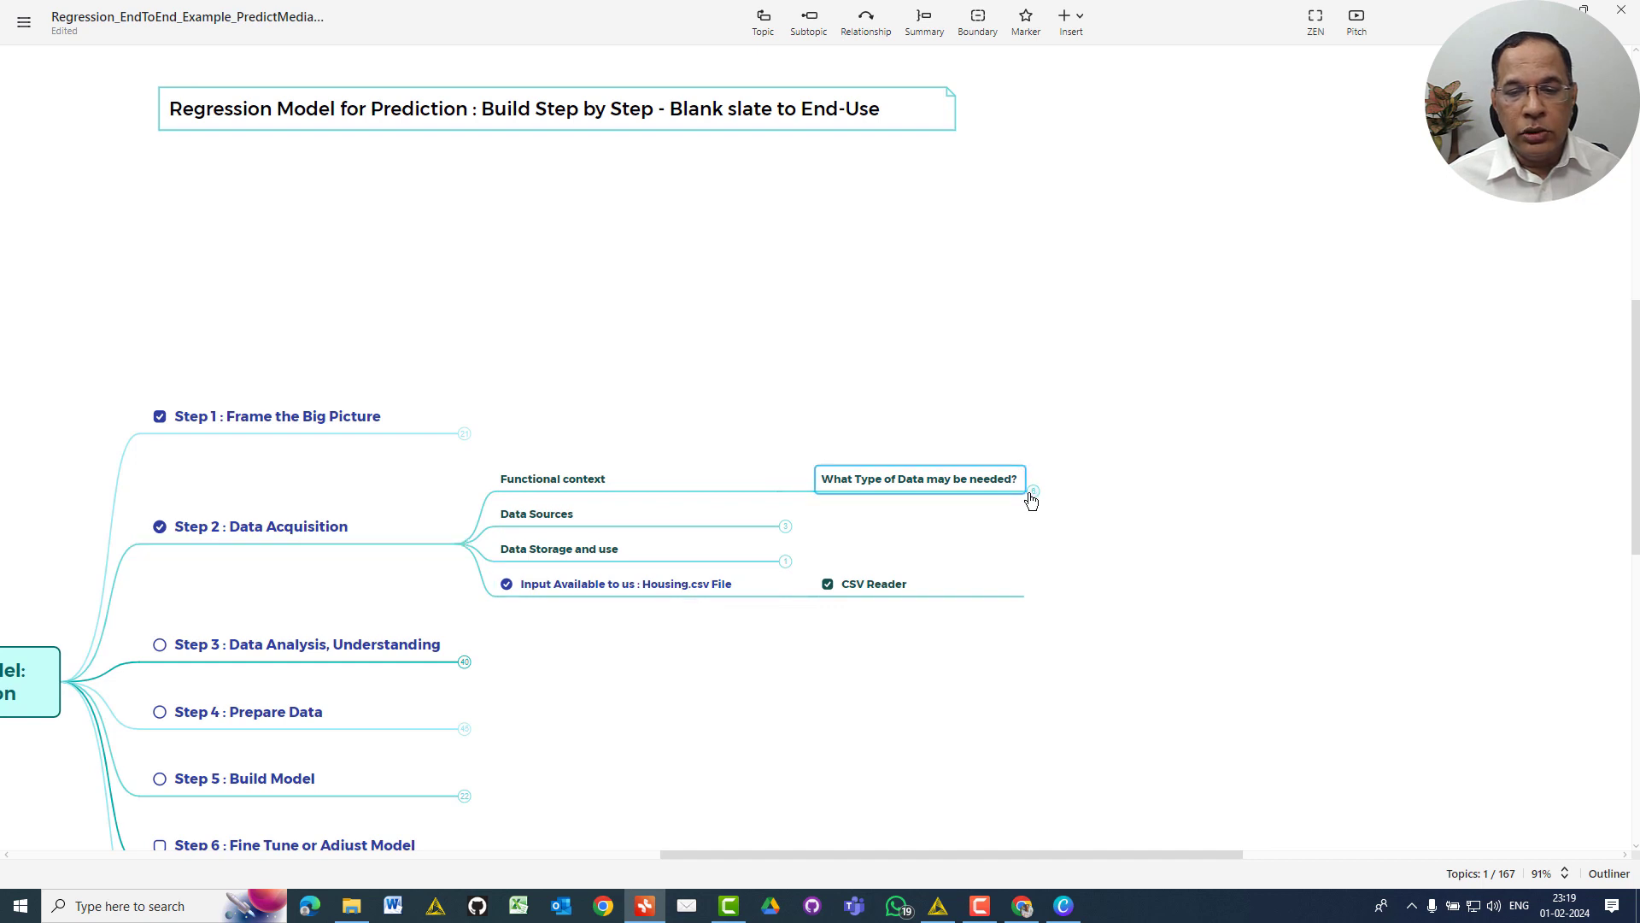
{"action": "left_click", "coordinate": [1032, 492]}
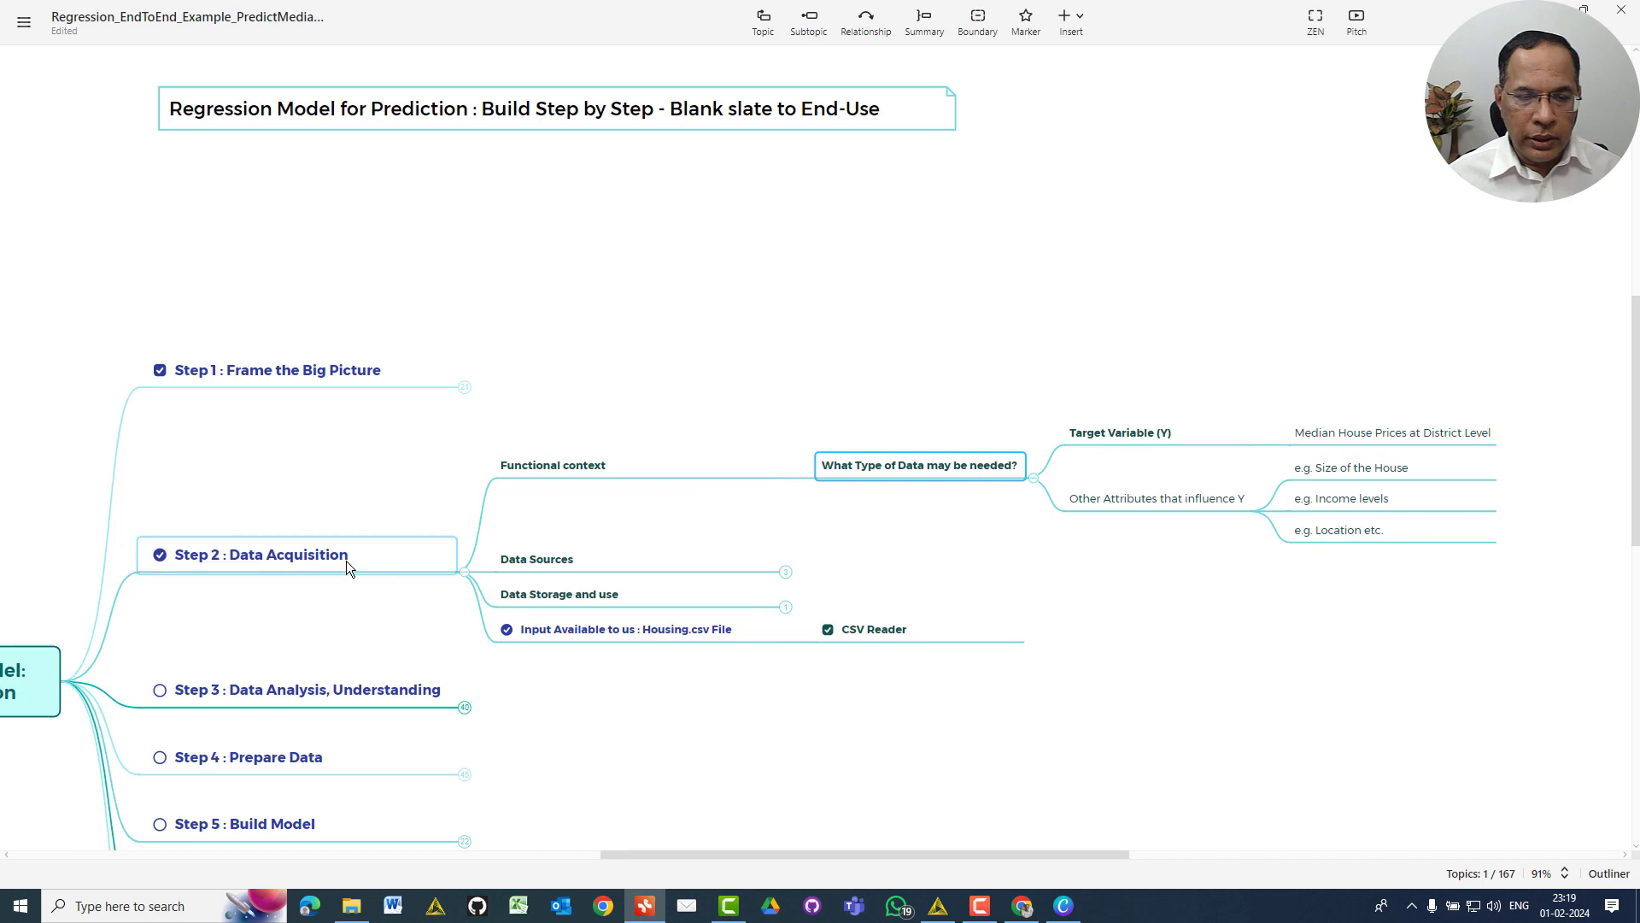
{"action": "left_click", "coordinate": [462, 571]}
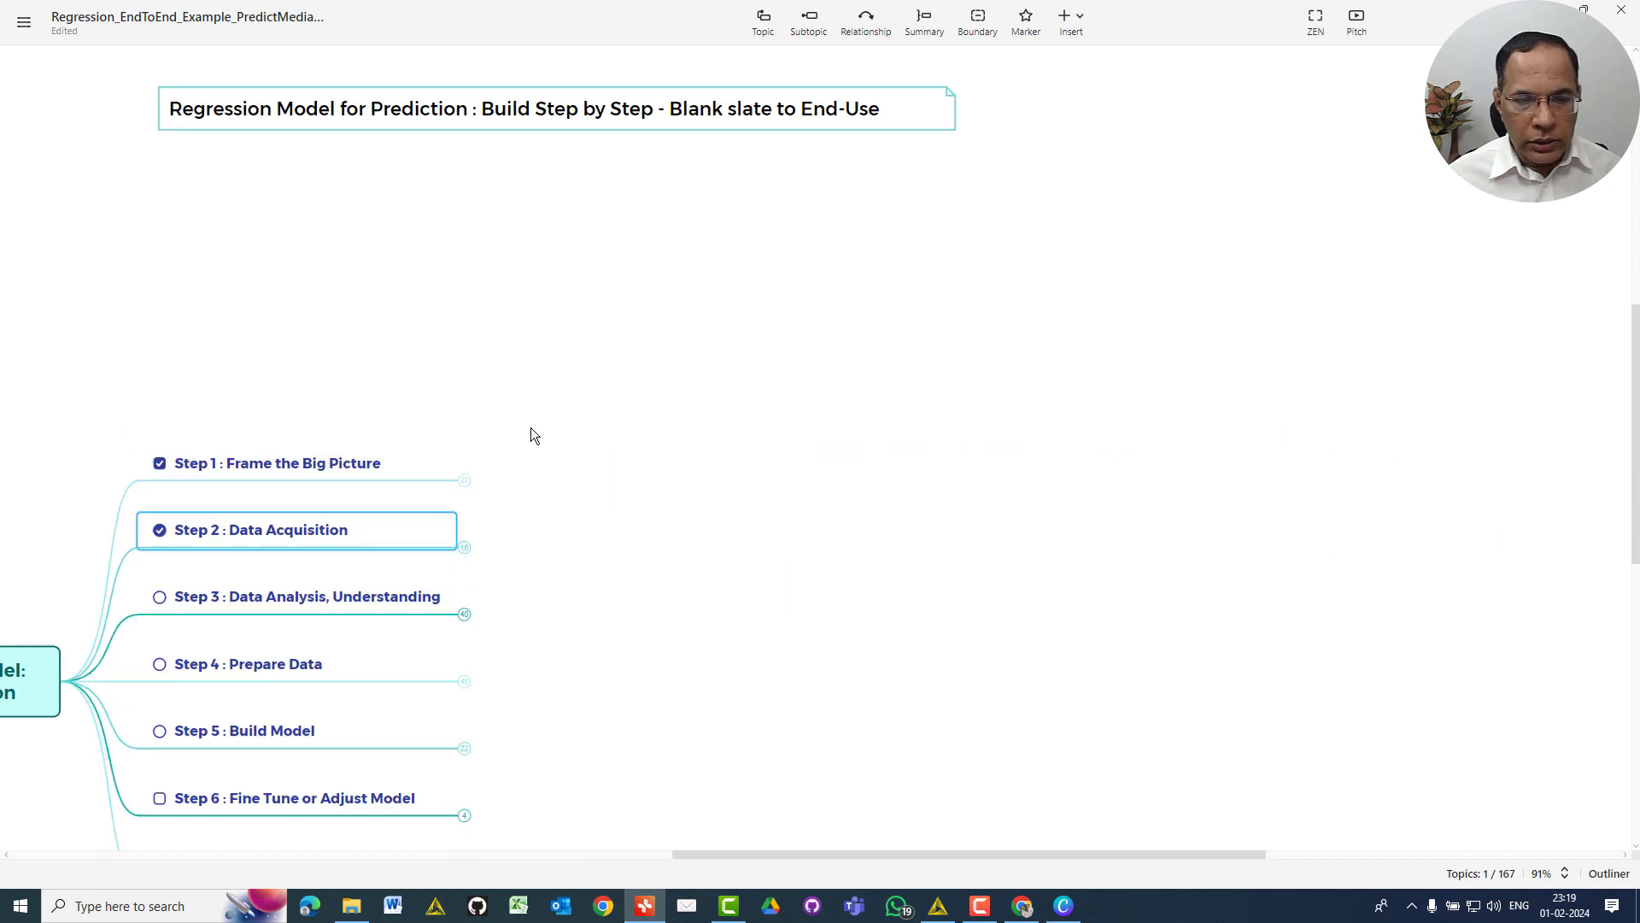
Expand Step 3 : Data Analysis, Understanding and its Input Data File topic to review the subtopics
{"action": "scroll", "coordinate": [547, 470], "scroll_direction": "down", "scroll_amount": 2}
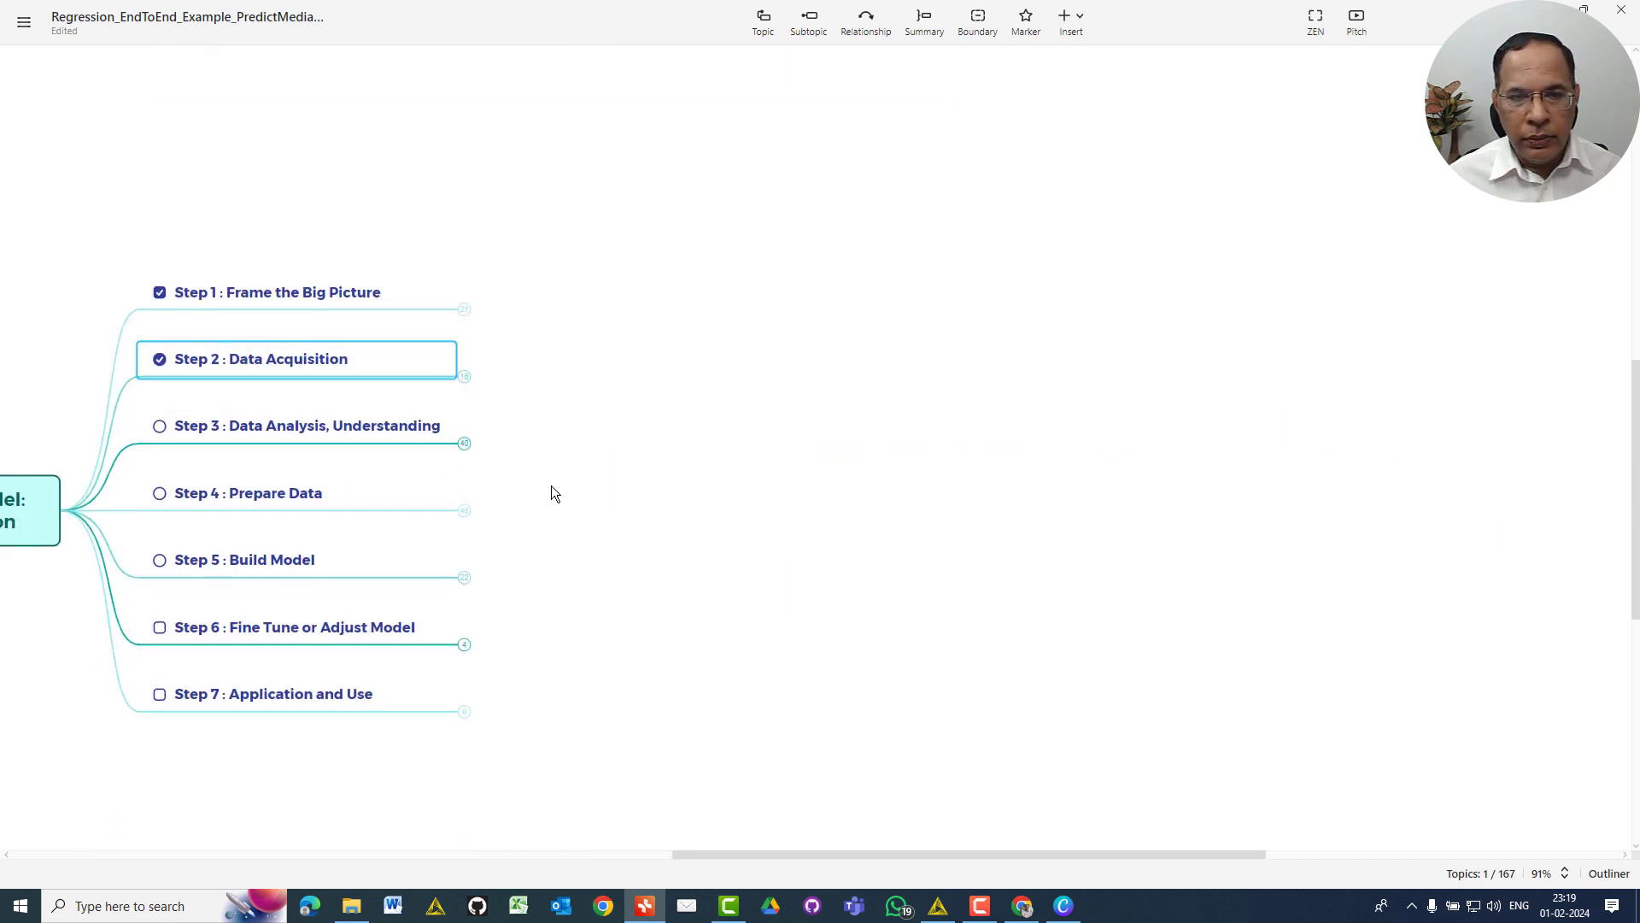
{"action": "left_click", "coordinate": [465, 445]}
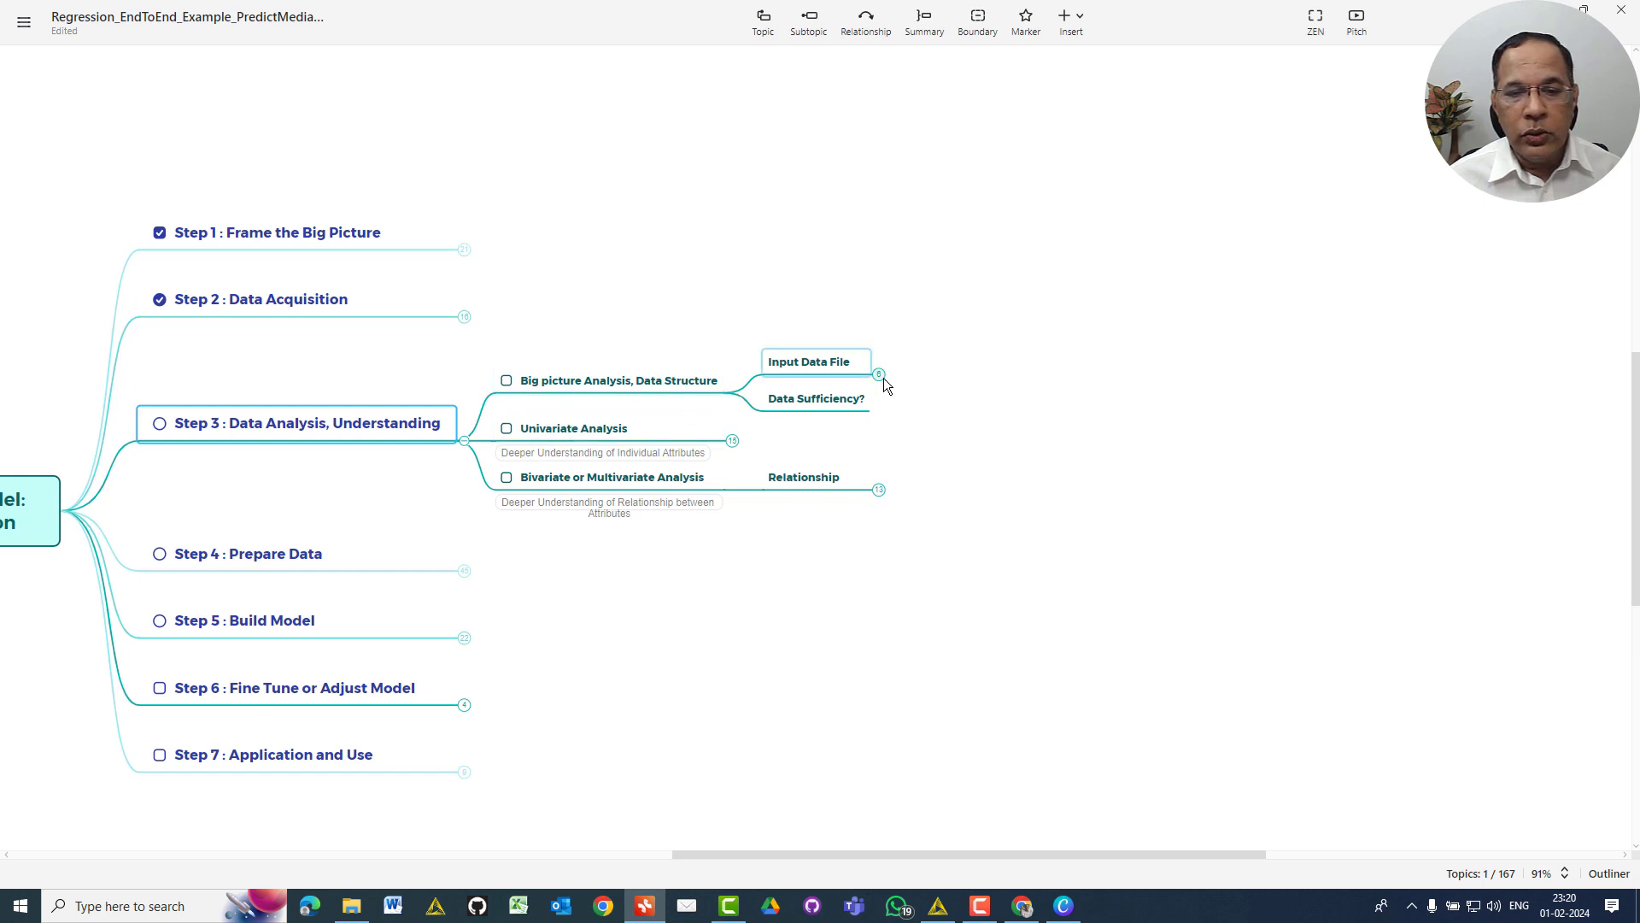
{"action": "left_click_drag", "start_coordinate": [960, 856], "coordinate": [1010, 855]}
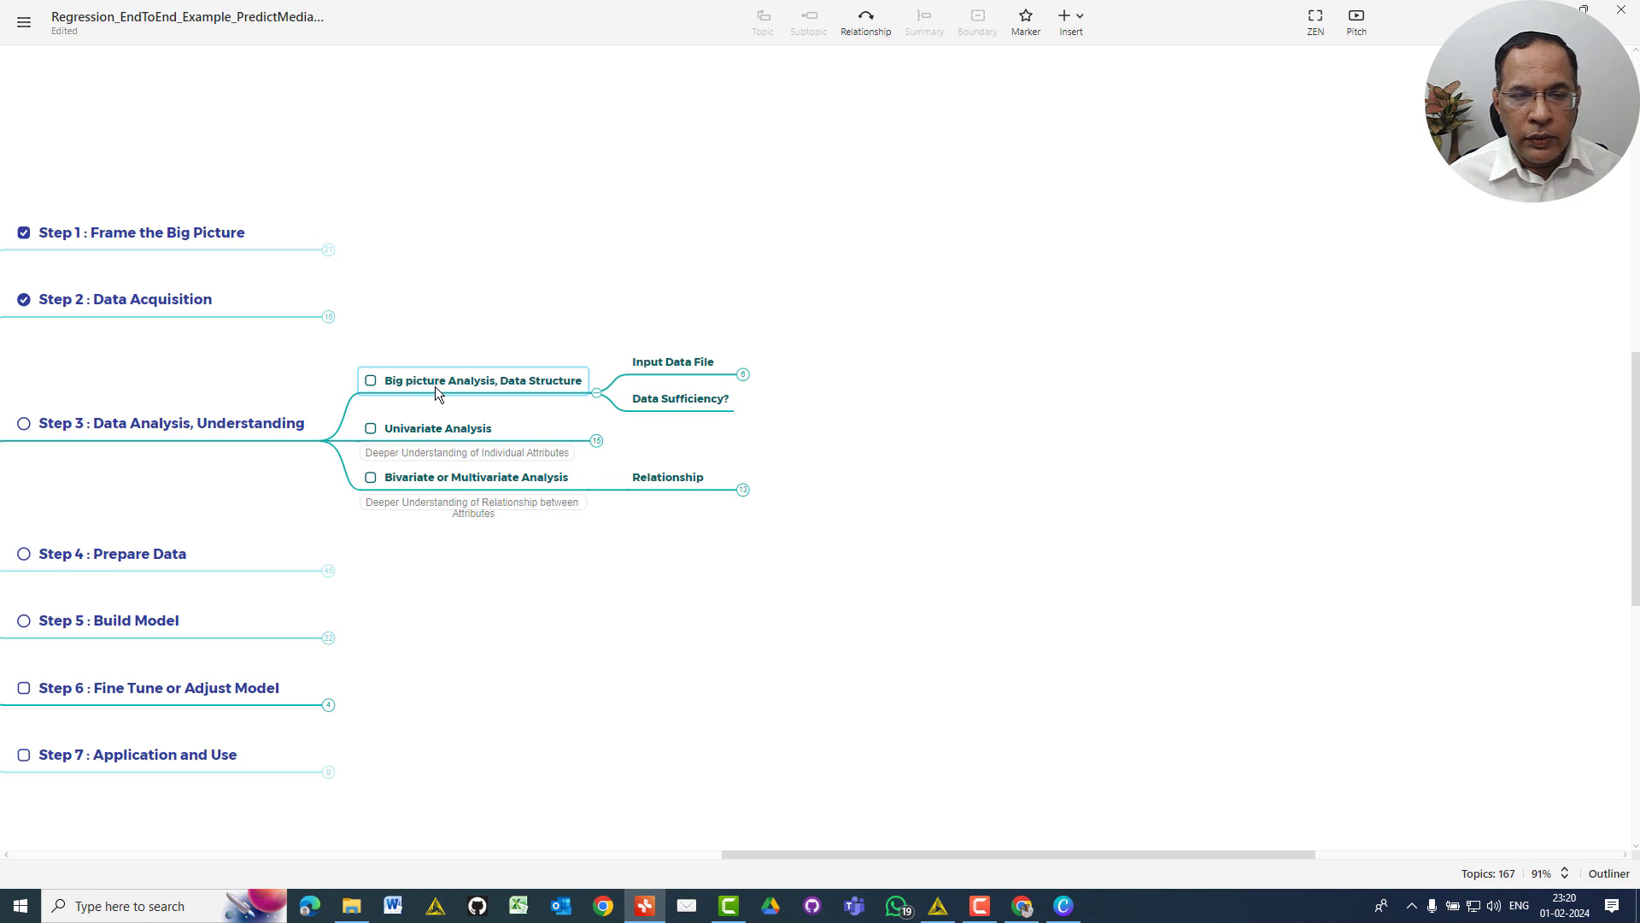
{"action": "left_click", "coordinate": [733, 369]}
{"action": "key", "text": "ctrl+slash"}
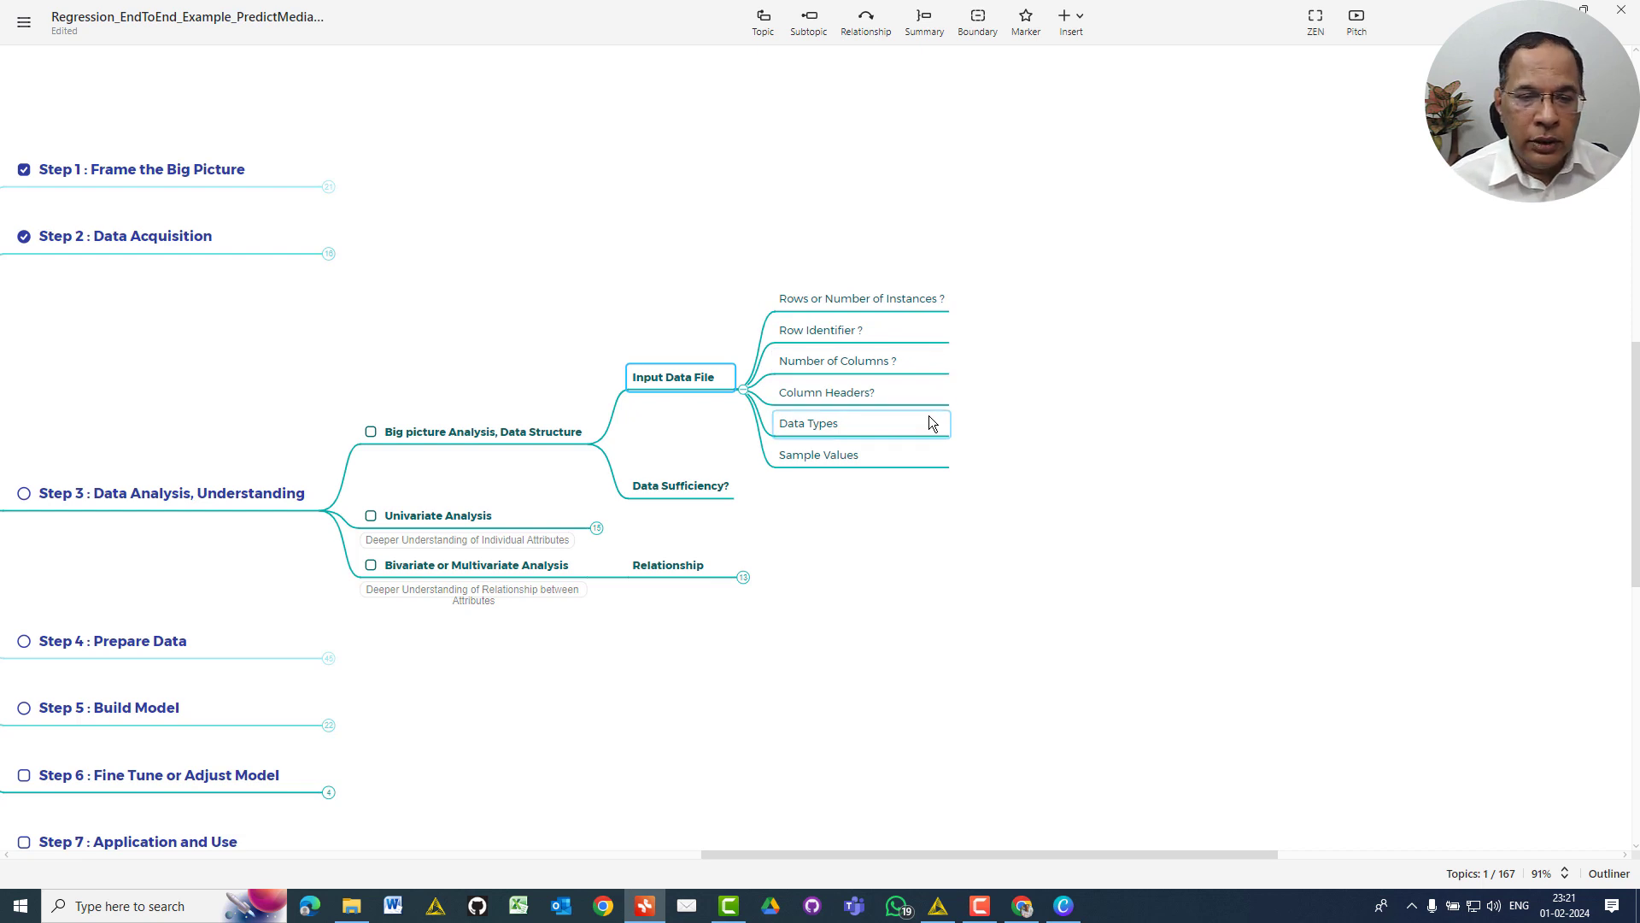
Collapse the Input Data File topic and its parent Big picture Analysis, Data Structure
{"action": "left_click", "coordinate": [744, 394]}
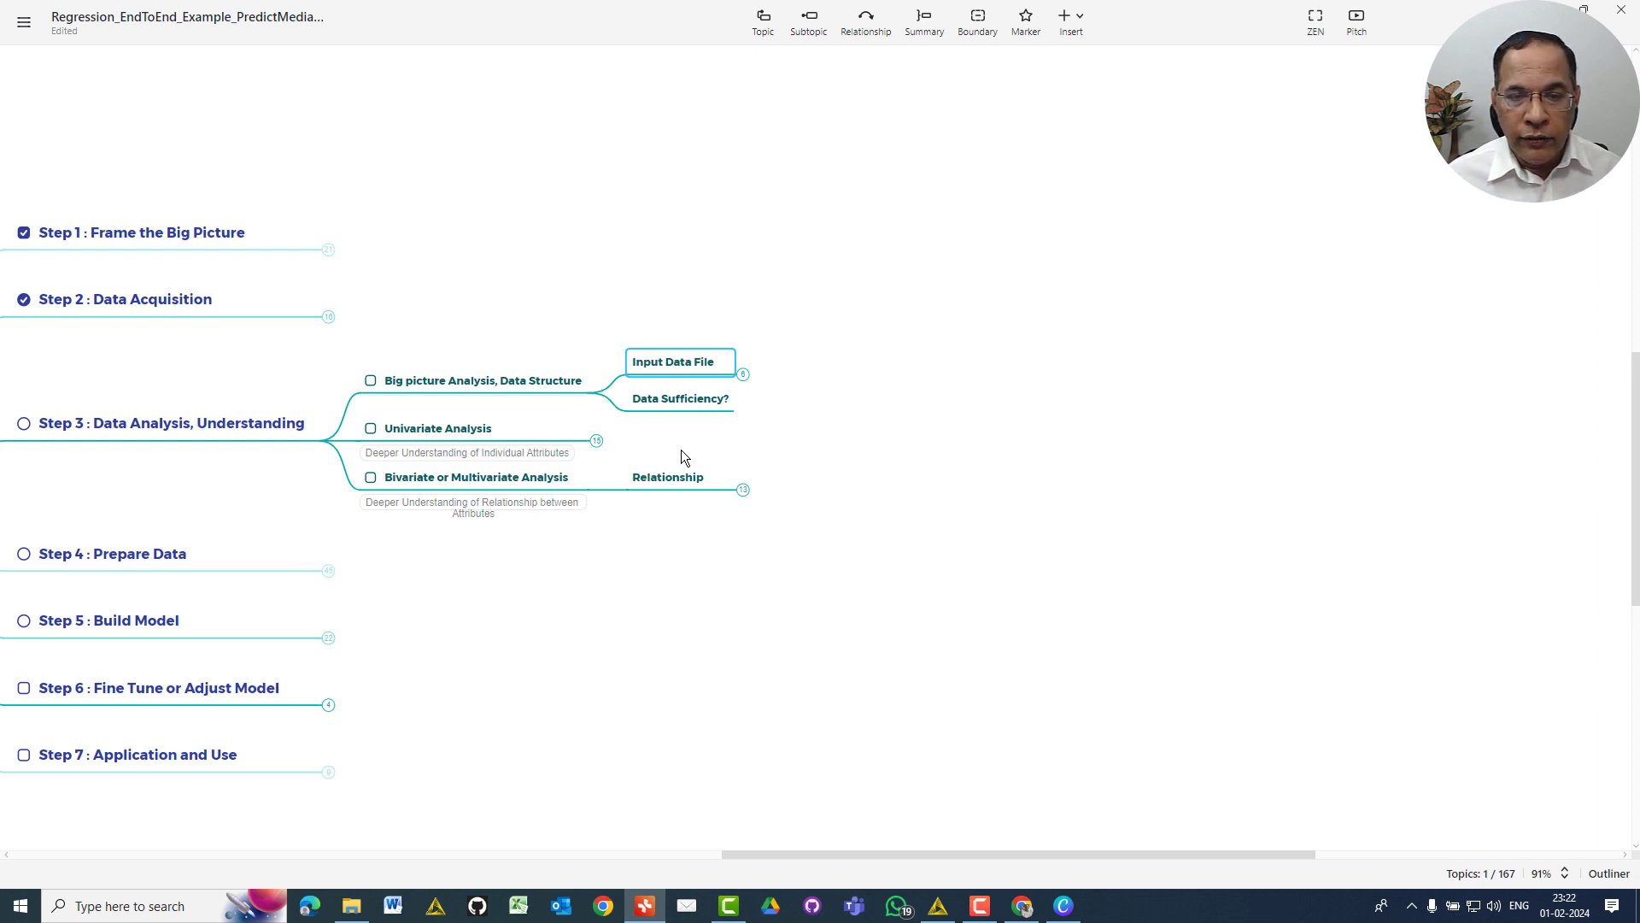
{"action": "left_click", "coordinate": [602, 403]}
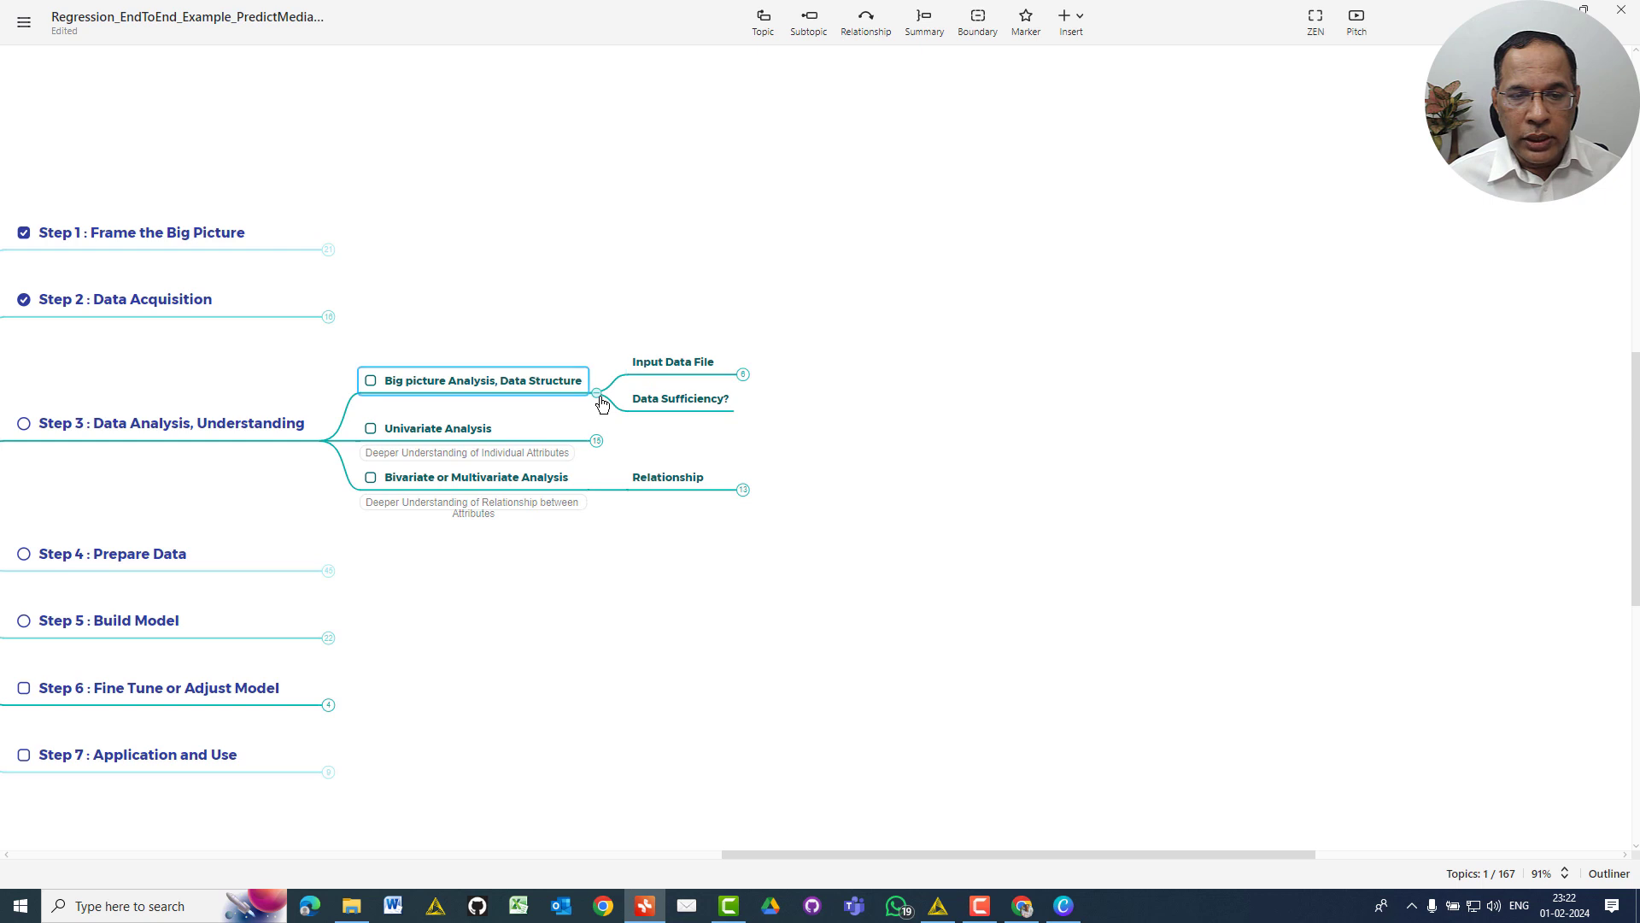
{"action": "left_click", "coordinate": [598, 395]}
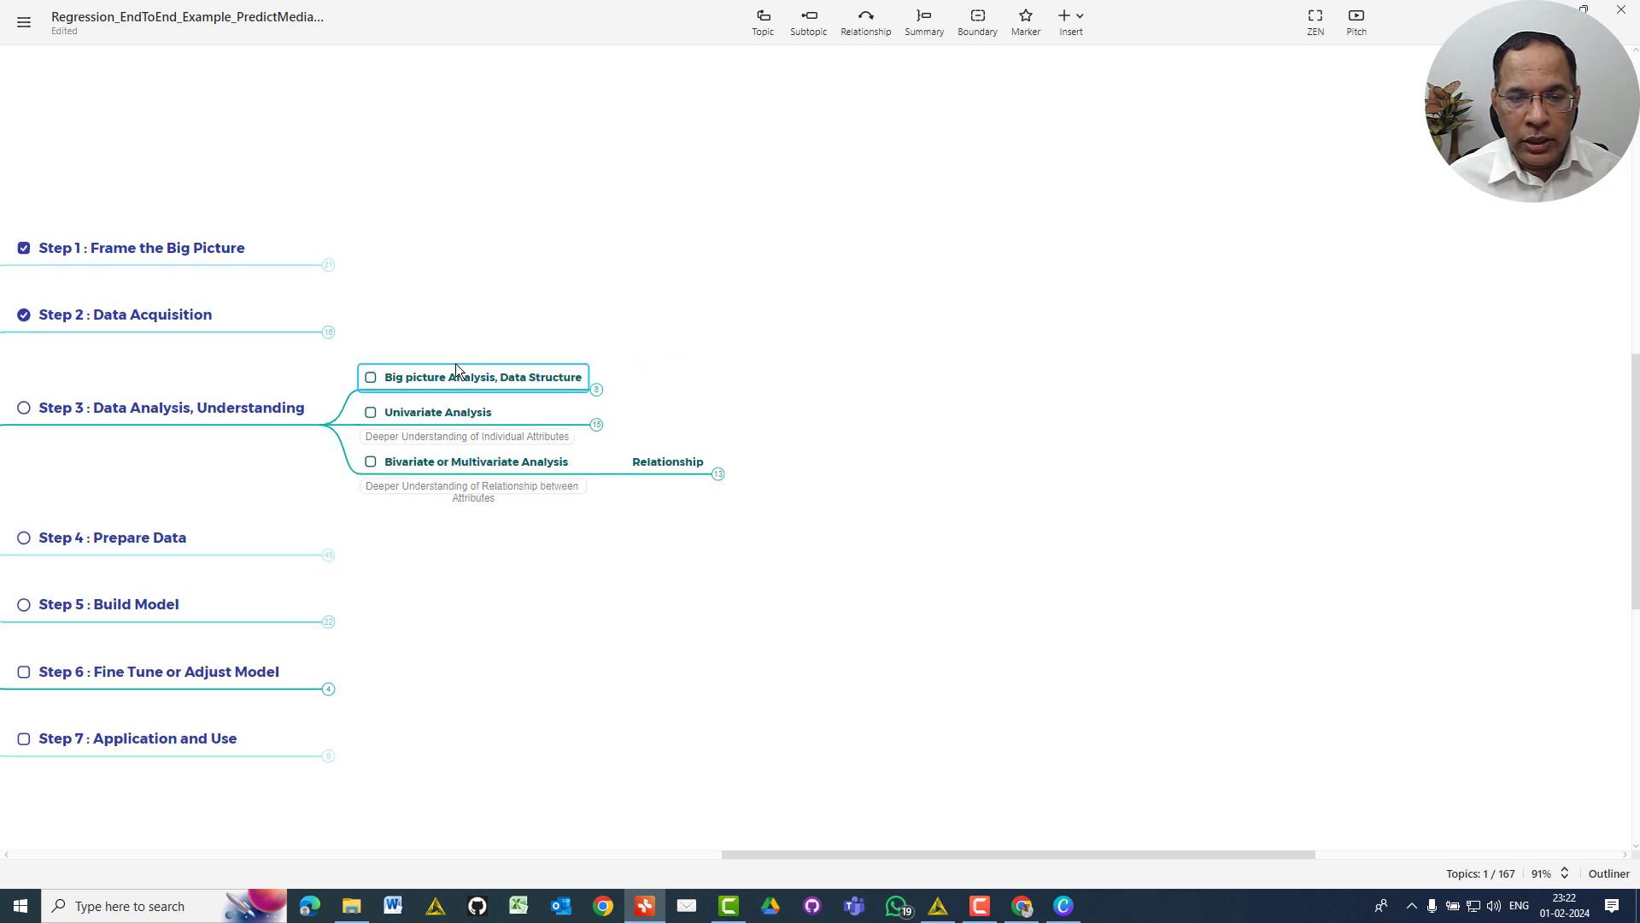
Expand Univariate Analysis and its Descriptive Statistics topic to review the measures of central tendency and dispersion
{"action": "left_click", "coordinate": [596, 427]}
{"action": "left_click", "coordinate": [597, 428]}
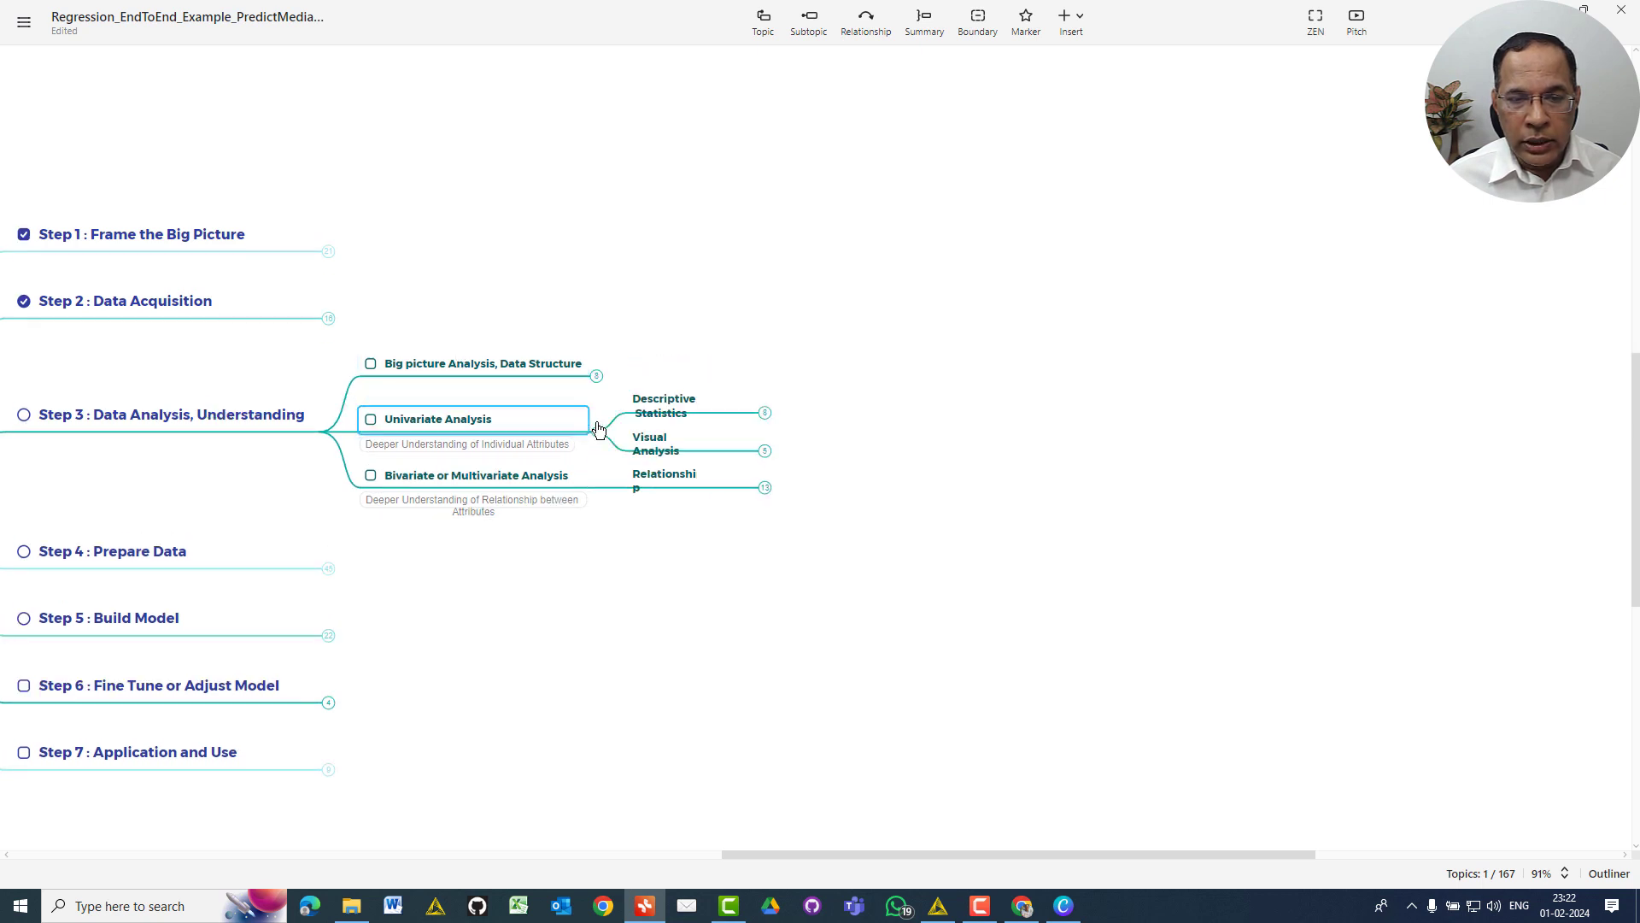
{"action": "left_click", "coordinate": [766, 419]}
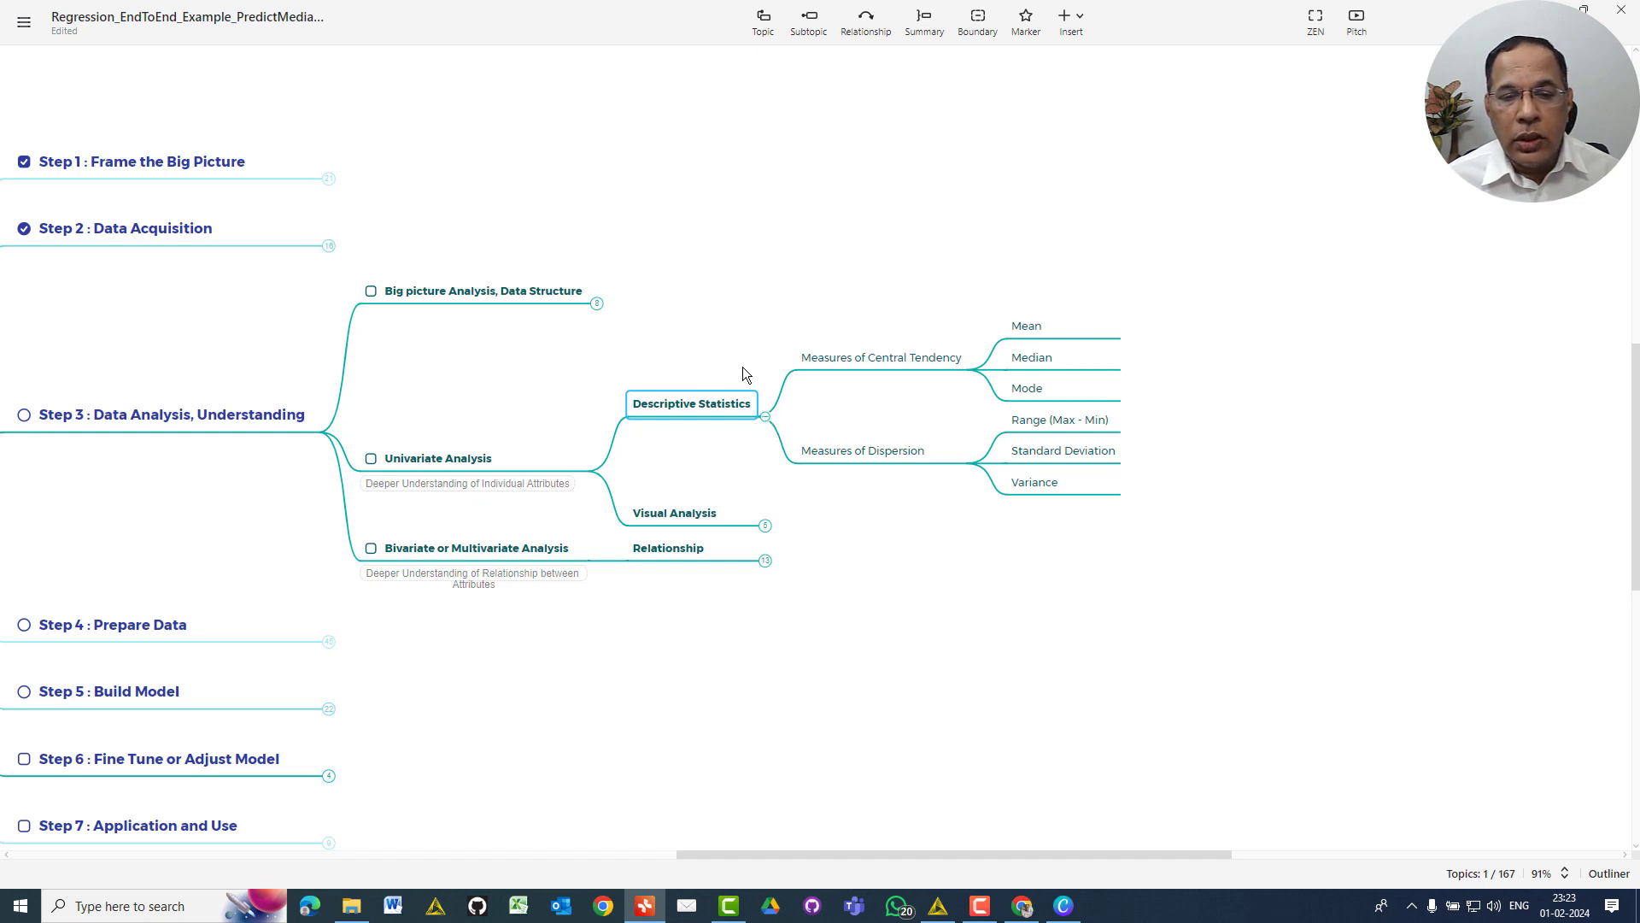
{"action": "left_click", "coordinate": [674, 439]}
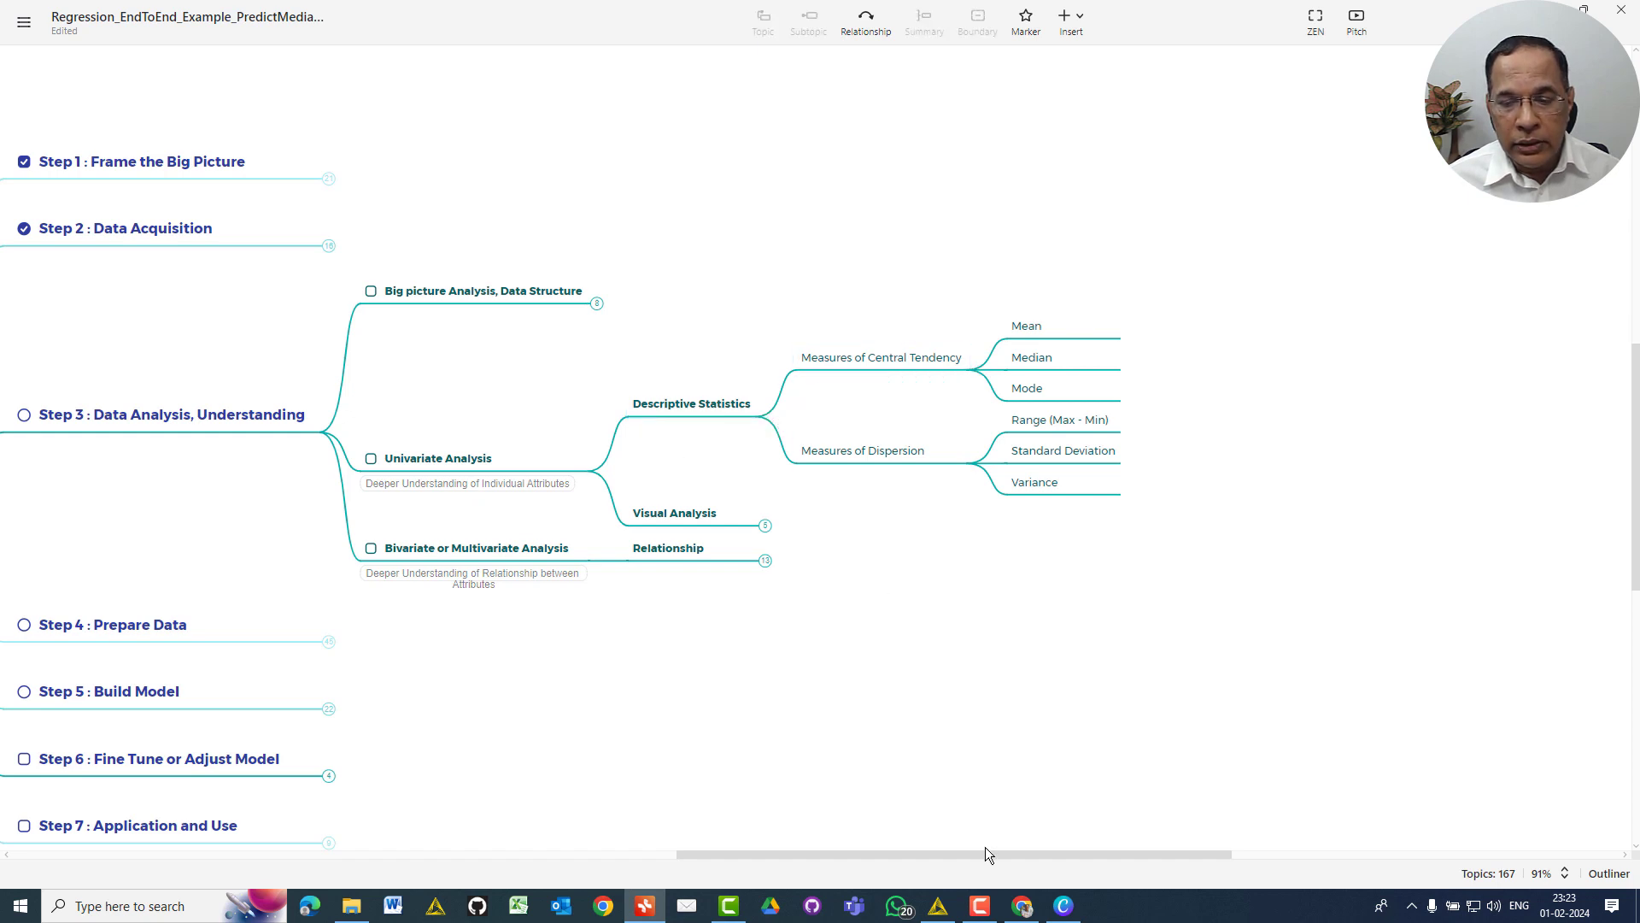
{"action": "left_click_drag", "start_coordinate": [982, 853], "coordinate": [1025, 856]}
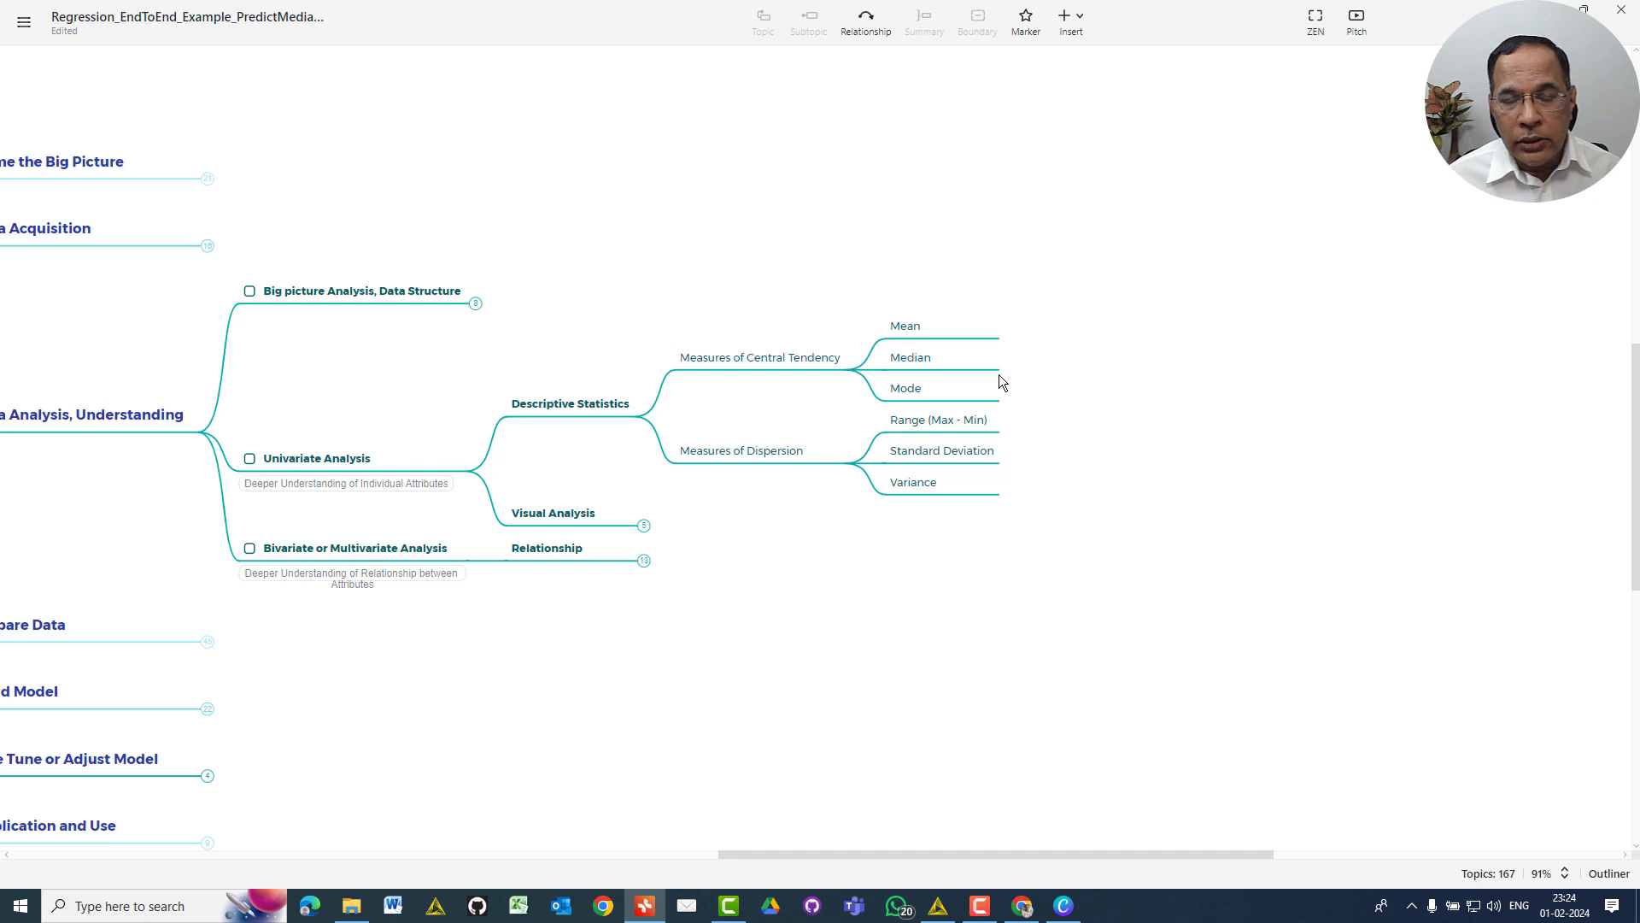
Collapse the Measures of Central Tendency, Measures of Dispersion and Descriptive Statistics topics
{"action": "left_click", "coordinate": [852, 370]}
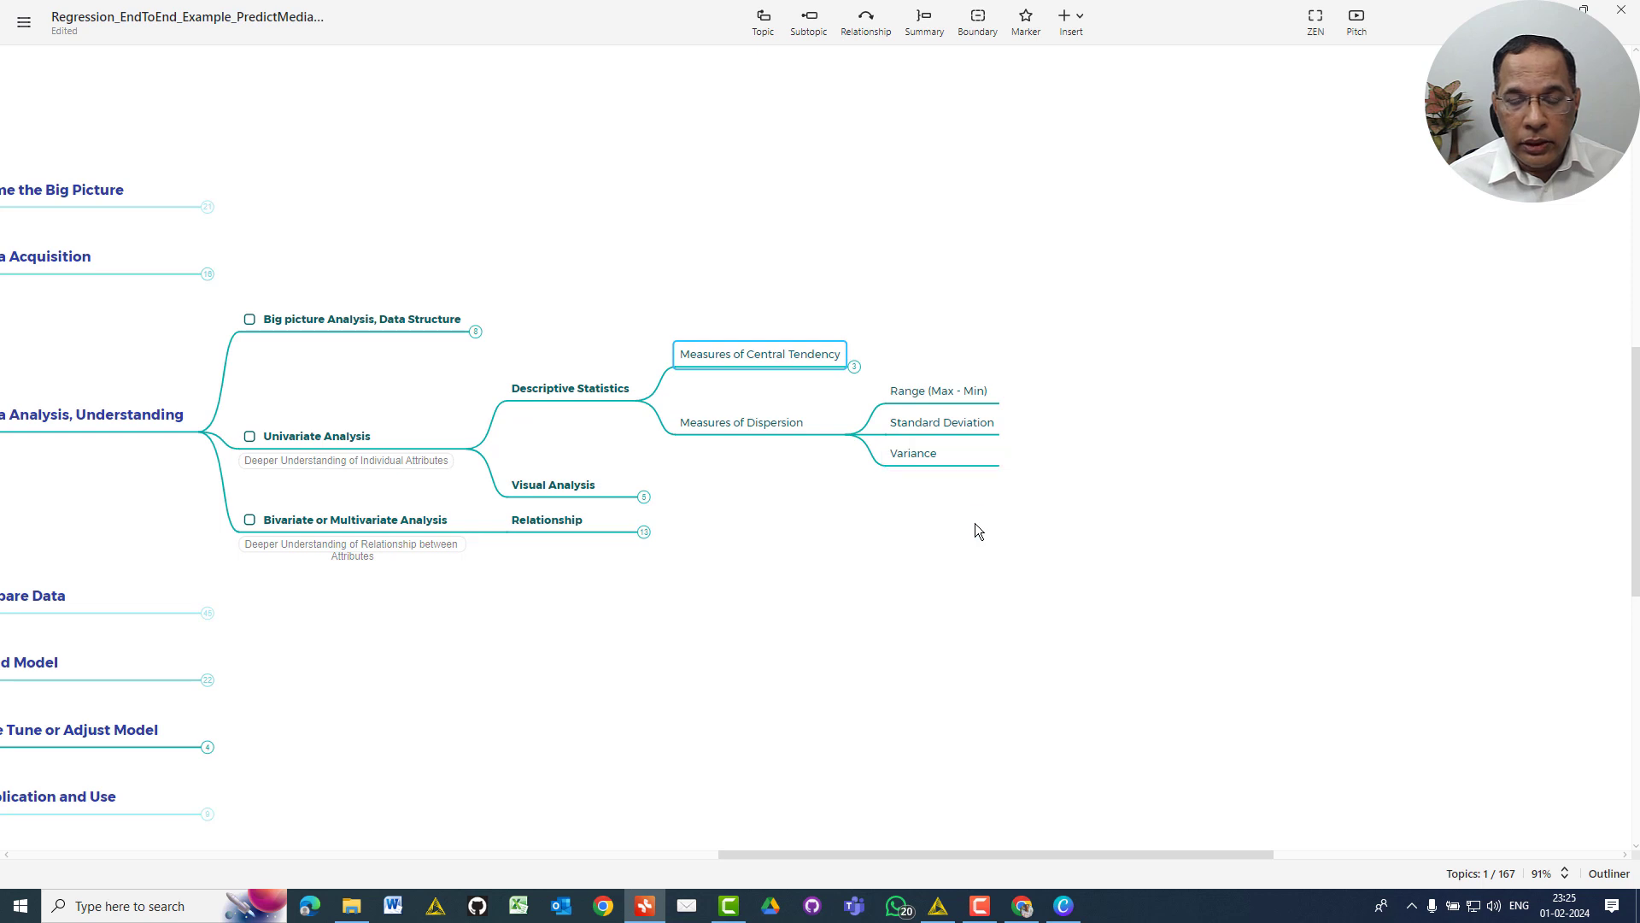
{"action": "left_click", "coordinate": [855, 435]}
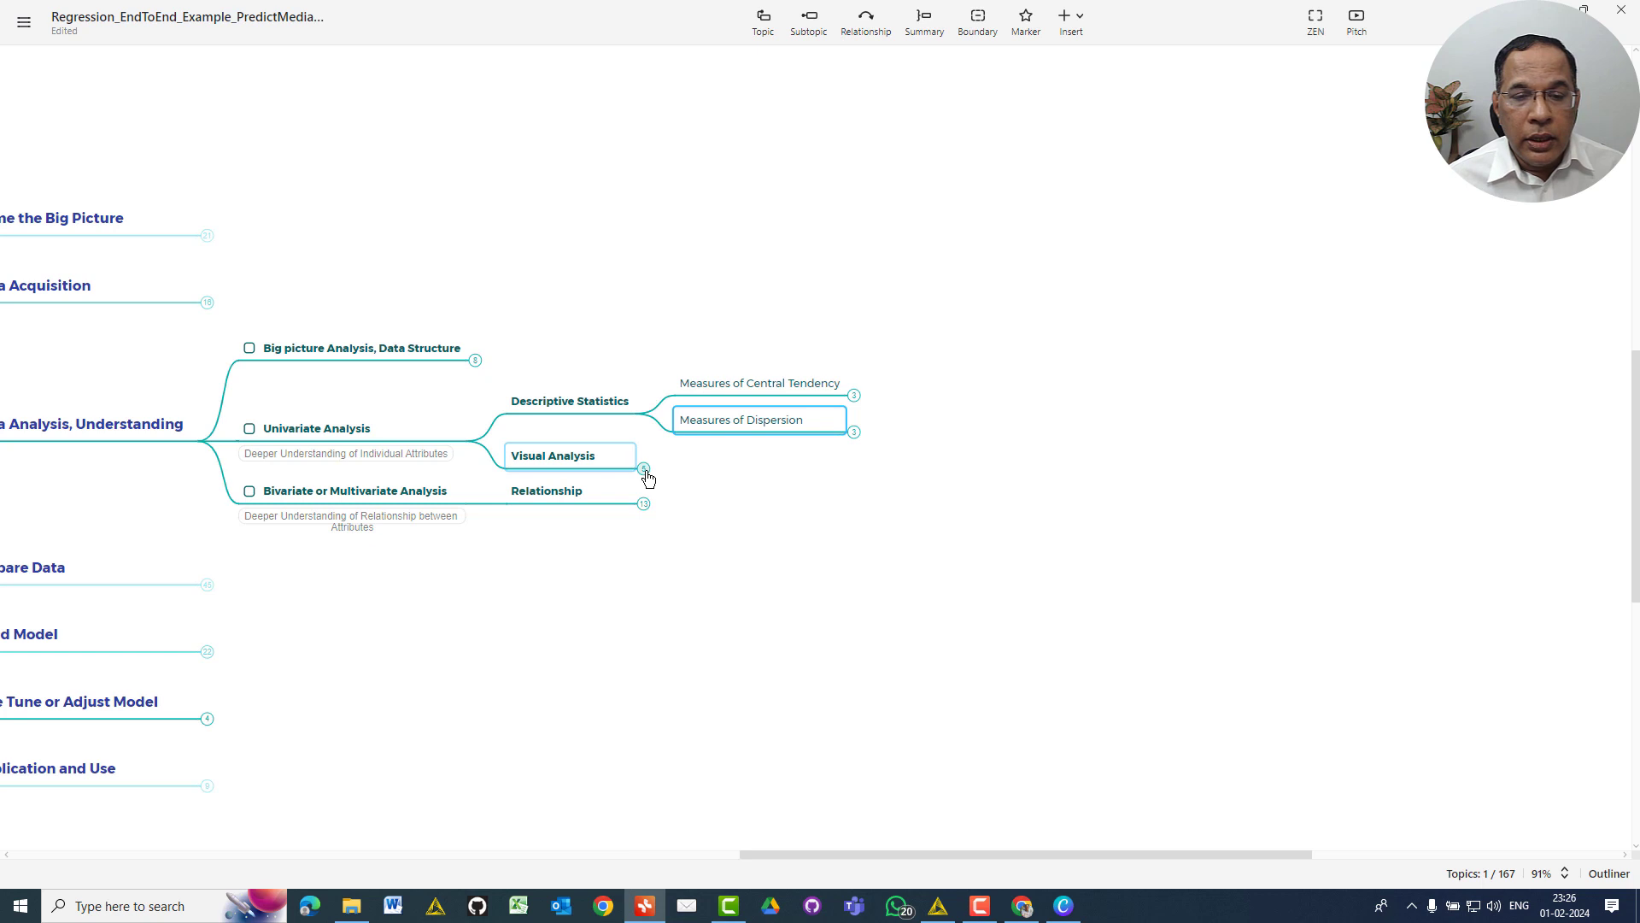
{"action": "left_click", "coordinate": [646, 415]}
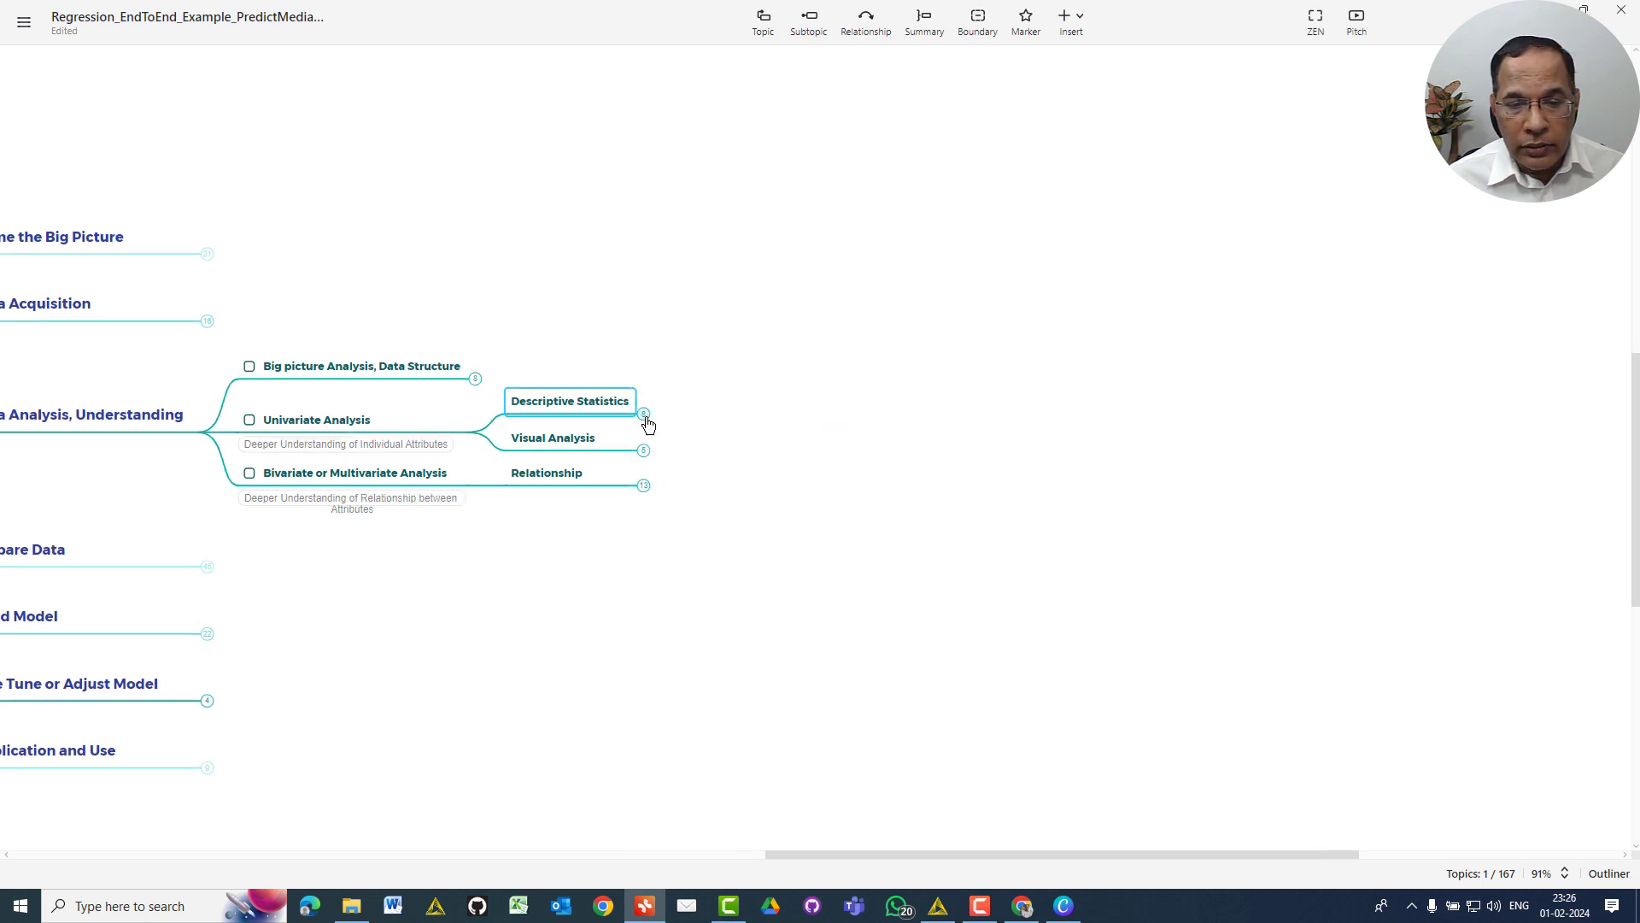
Add a "Skewness, Kurtosis" subtopic after Measures of Dispersion under Descriptive Statistics
{"action": "left_click", "coordinate": [645, 415]}
{"action": "left_click", "coordinate": [750, 423]}
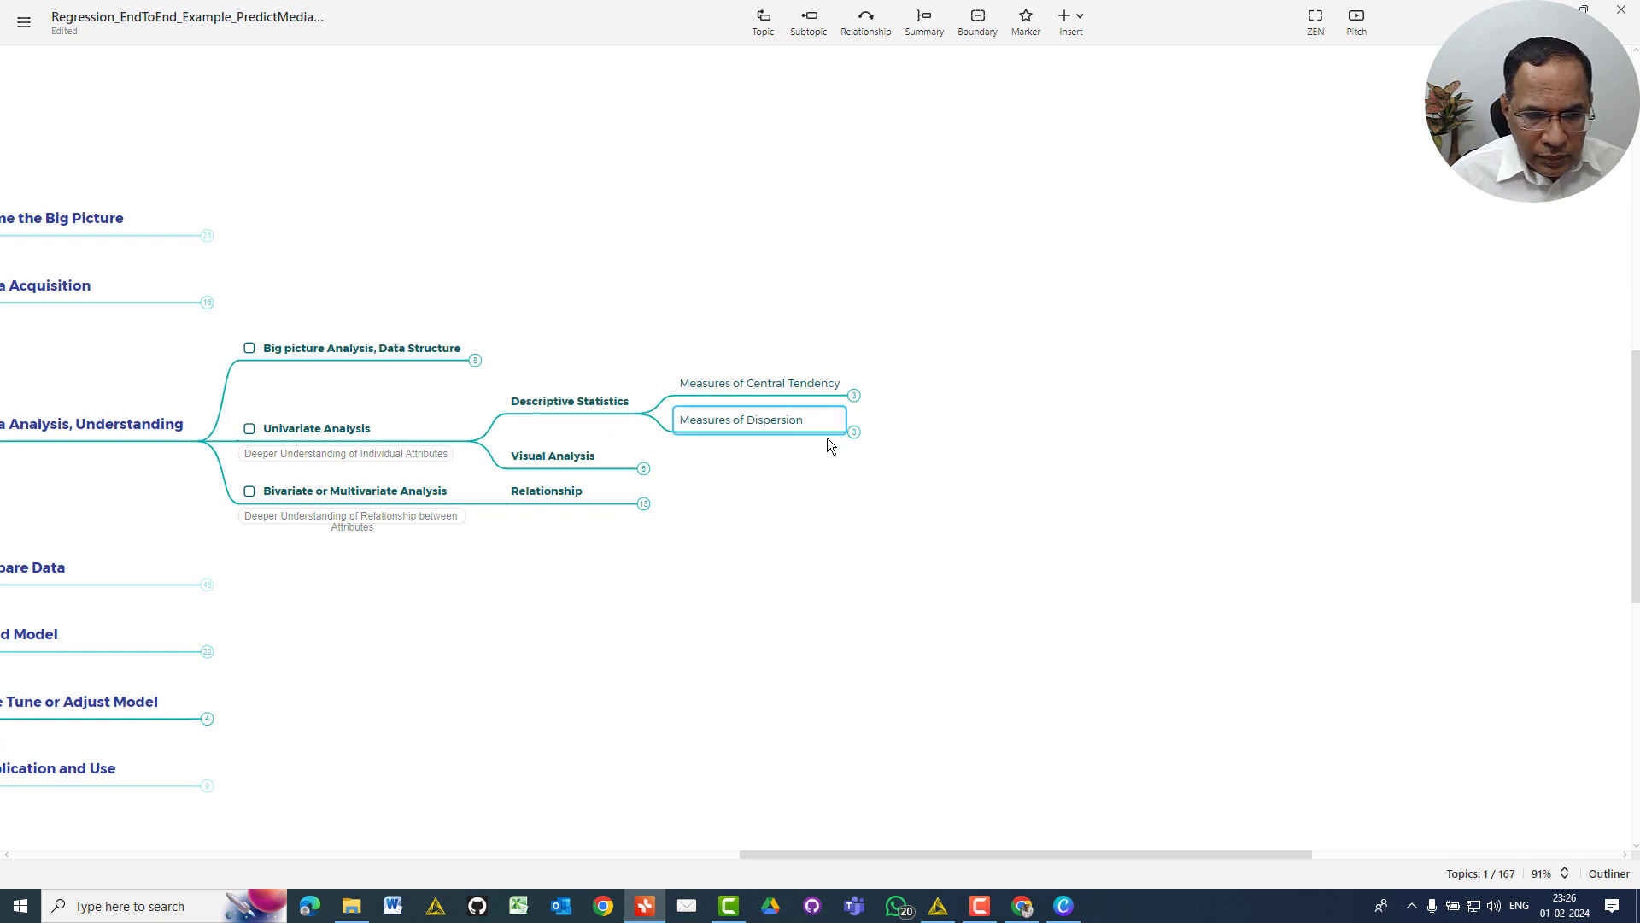
{"action": "key", "text": "Return"}
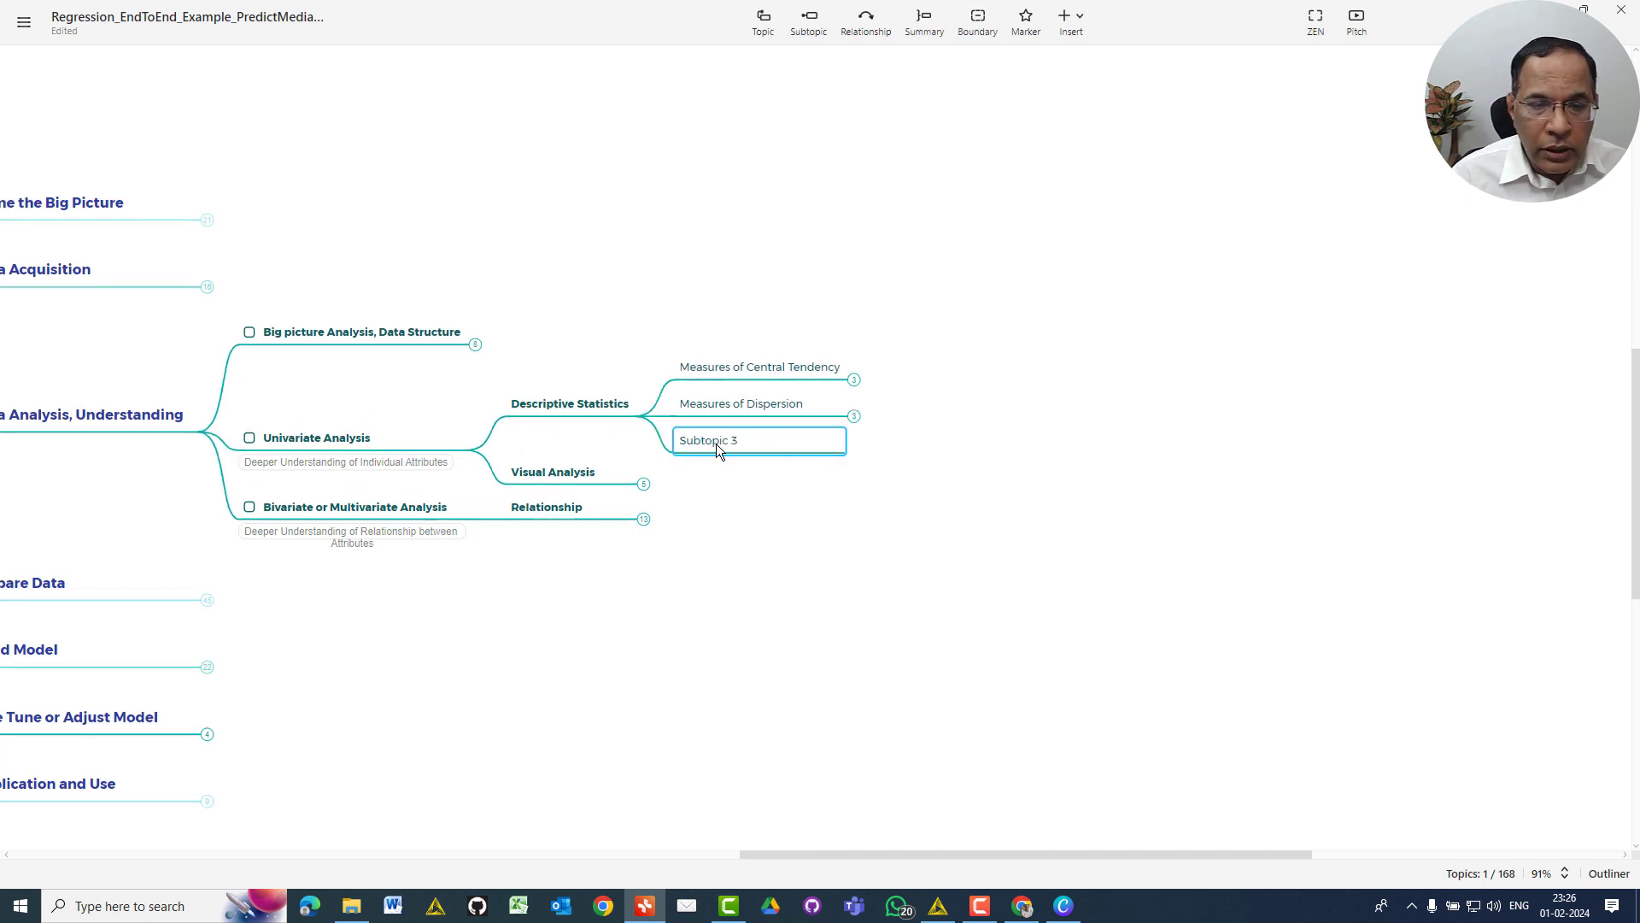
{"action": "double_click", "coordinate": [701, 443]}
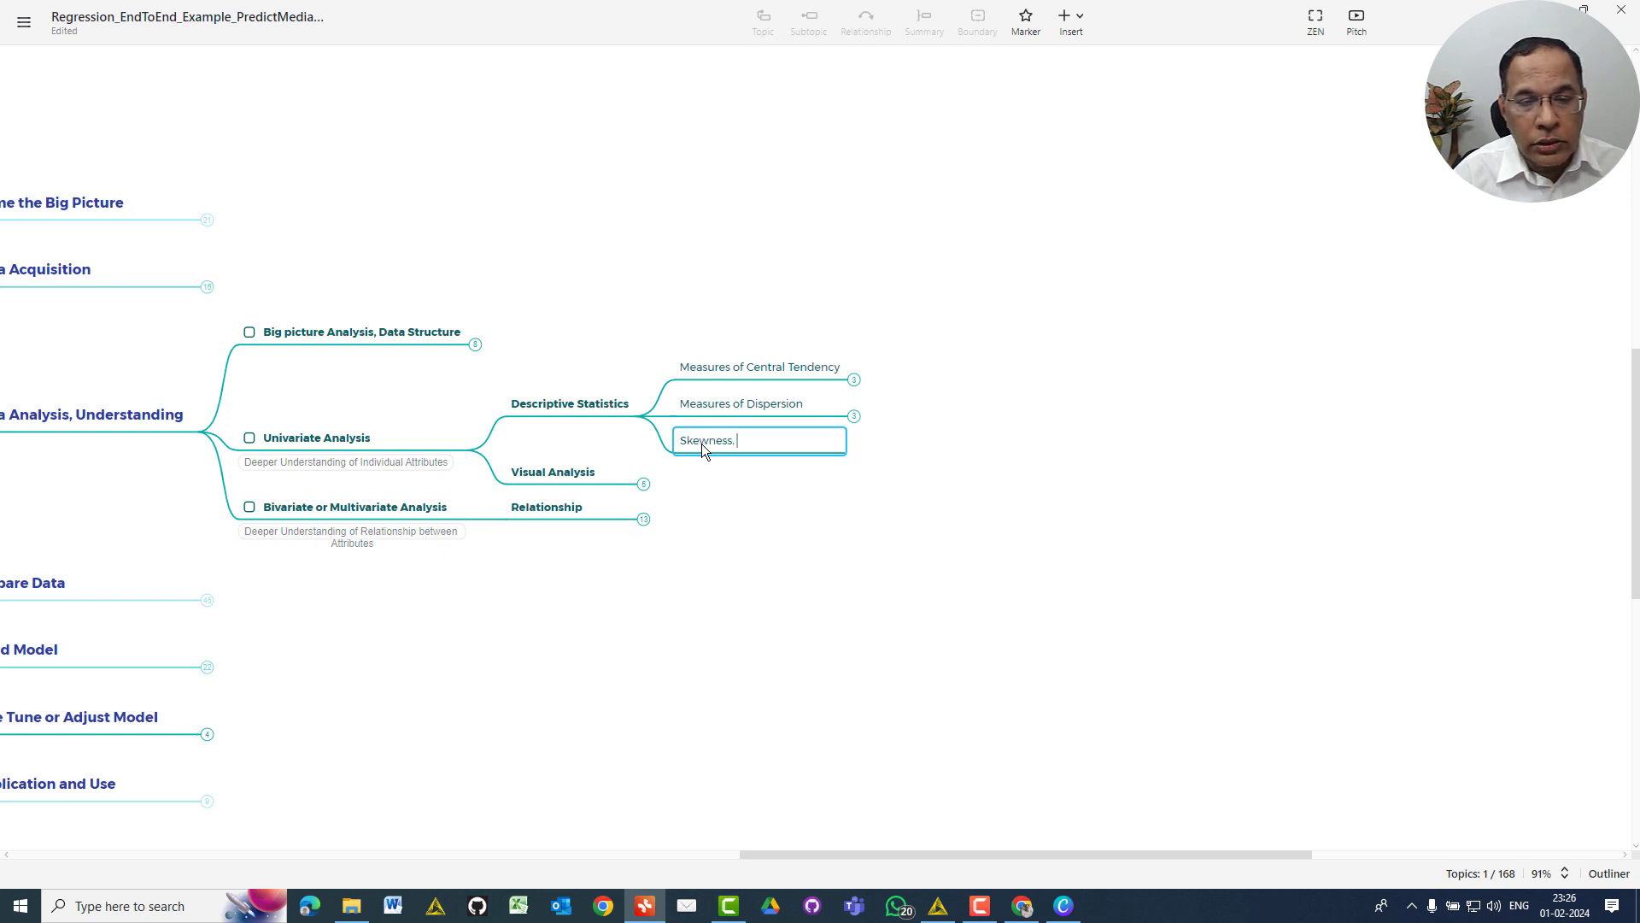
{"action": "type", "text": "Skewness, Kurtosis"}
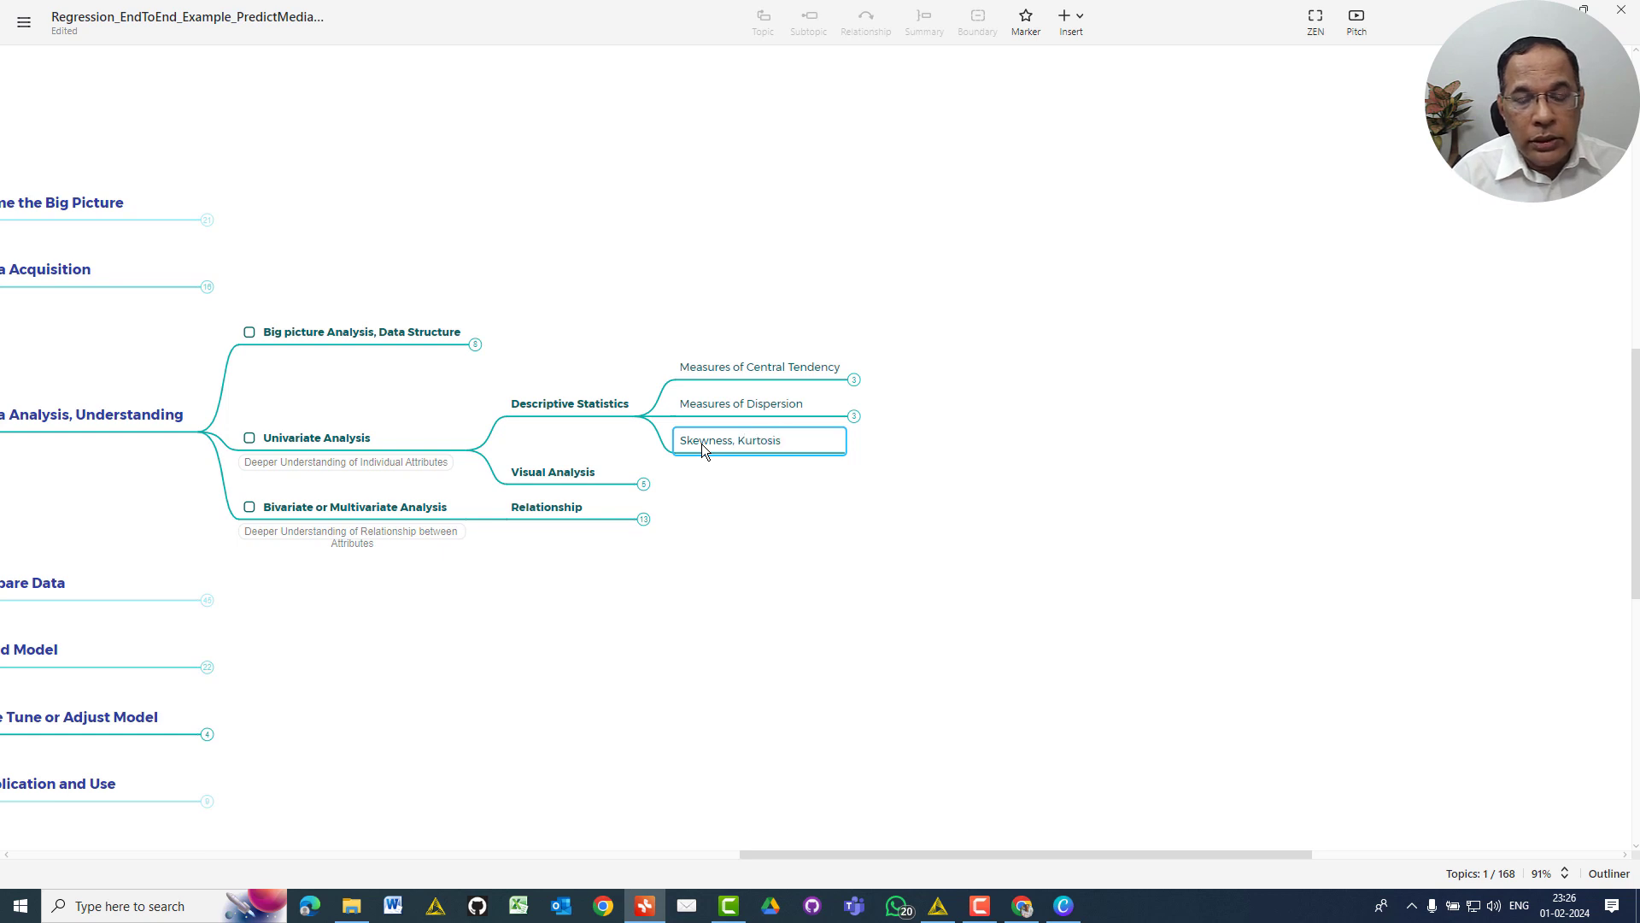
{"action": "left_click", "coordinate": [798, 501]}
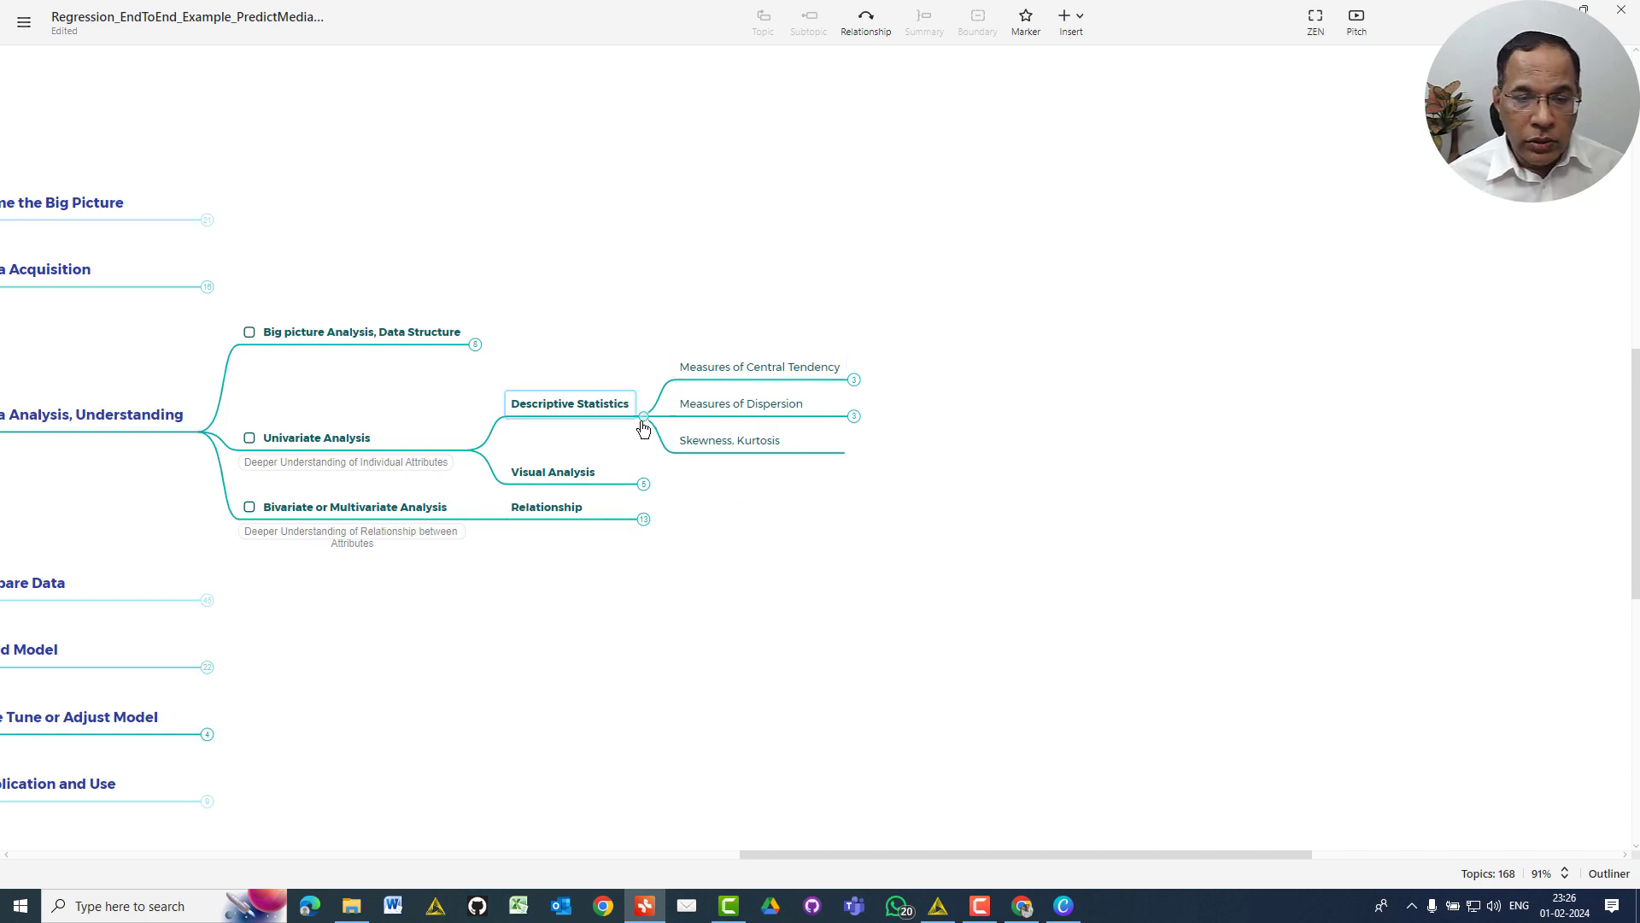
Collapse Descriptive Statistics, and expand Visual Analysis to review its subtopics before collapsing it again
{"action": "left_click", "coordinate": [643, 419]}
{"action": "left_click", "coordinate": [649, 451]}
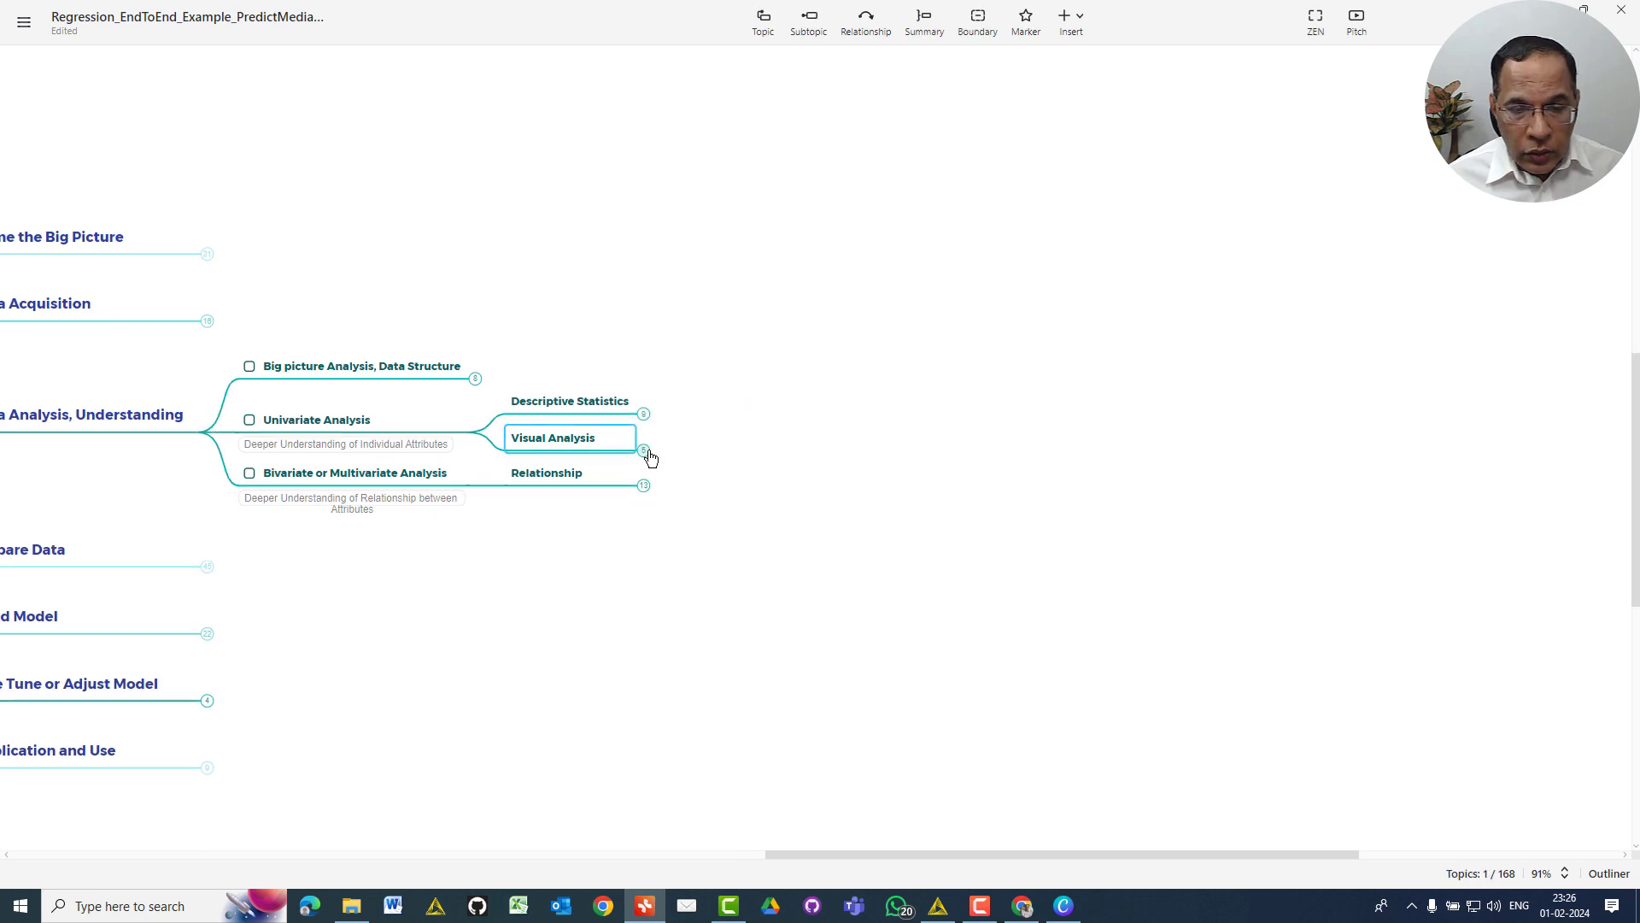
{"action": "left_click", "coordinate": [645, 450]}
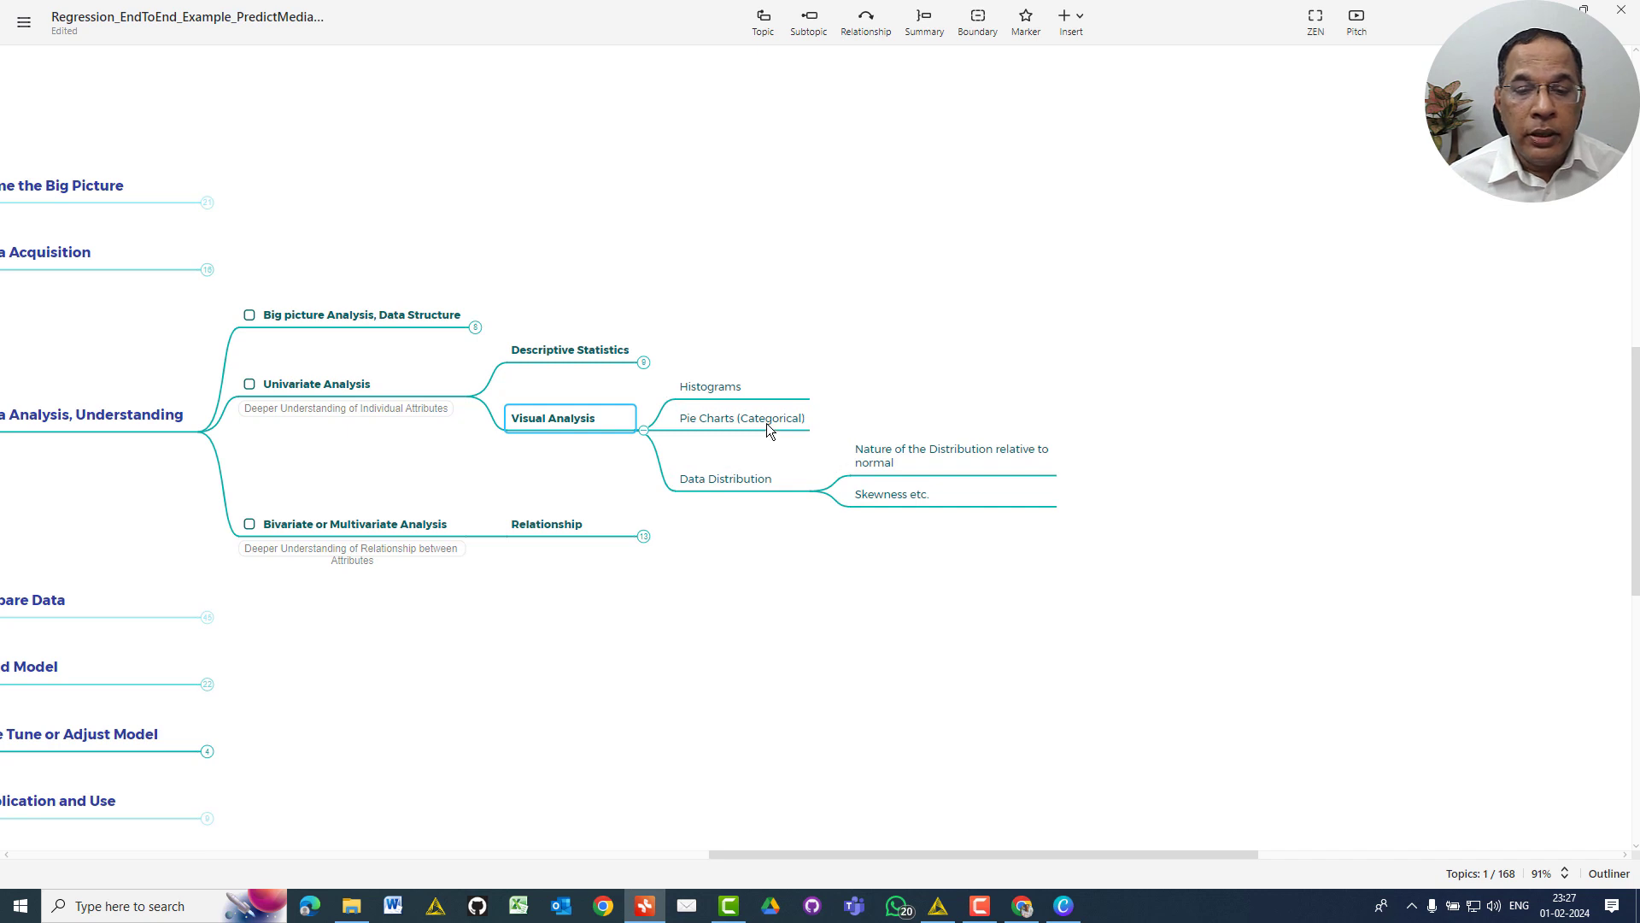
{"action": "left_click", "coordinate": [643, 430]}
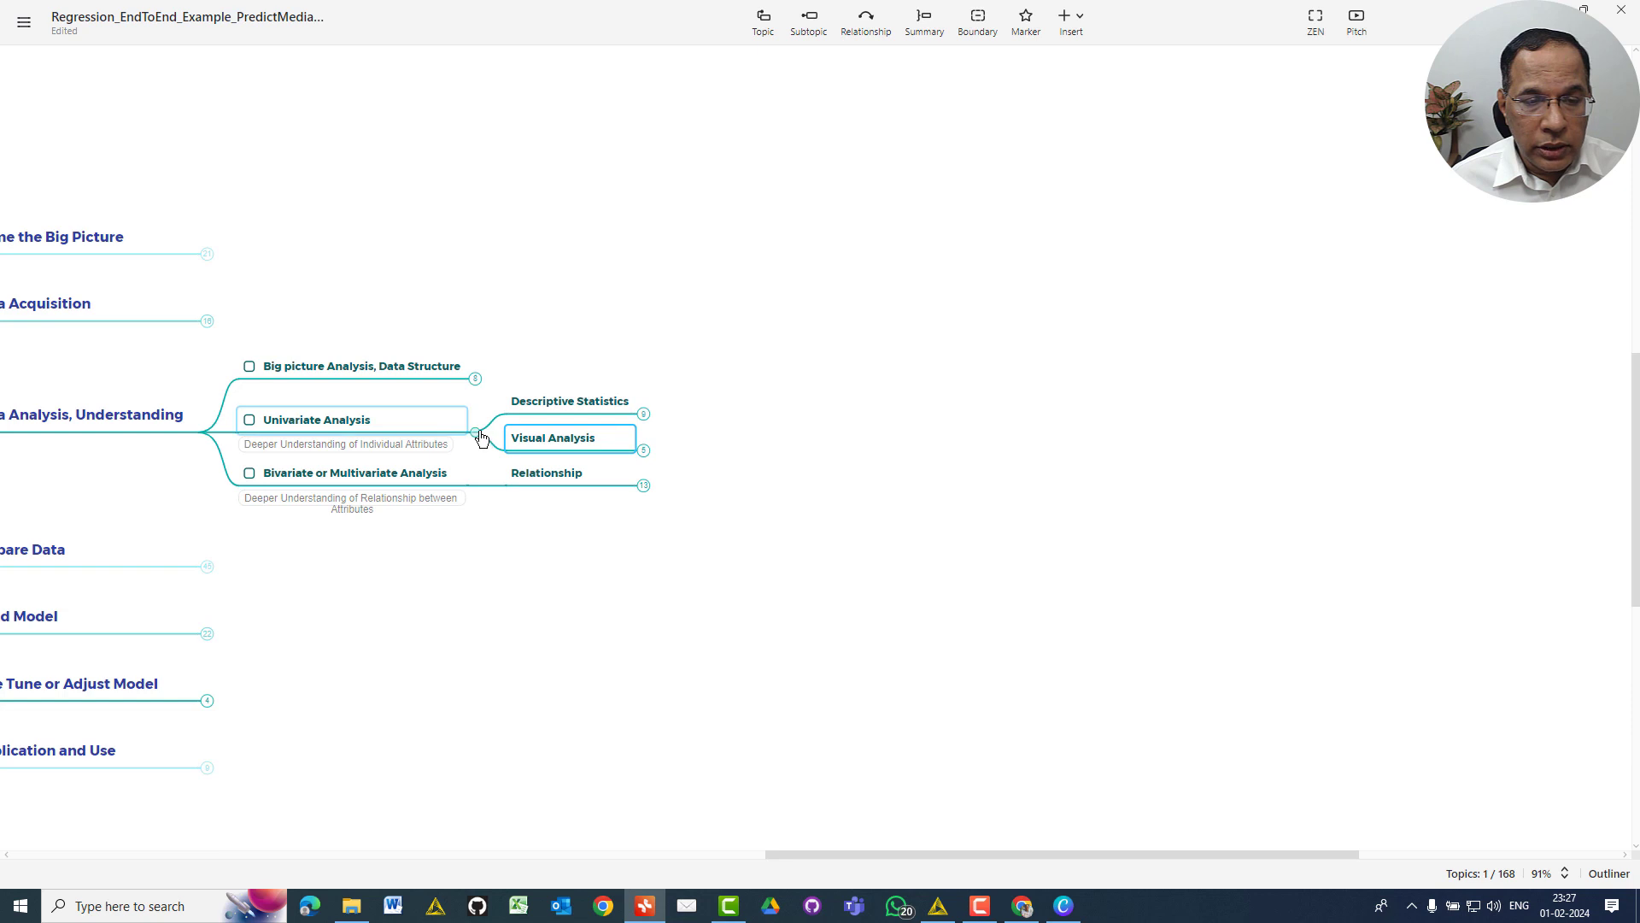
Collapse Univariate Analysis and expand the Relationship topic under Bivariate or Multivariate Analysis
{"action": "left_click", "coordinate": [481, 437]}
{"action": "left_click", "coordinate": [477, 434]}
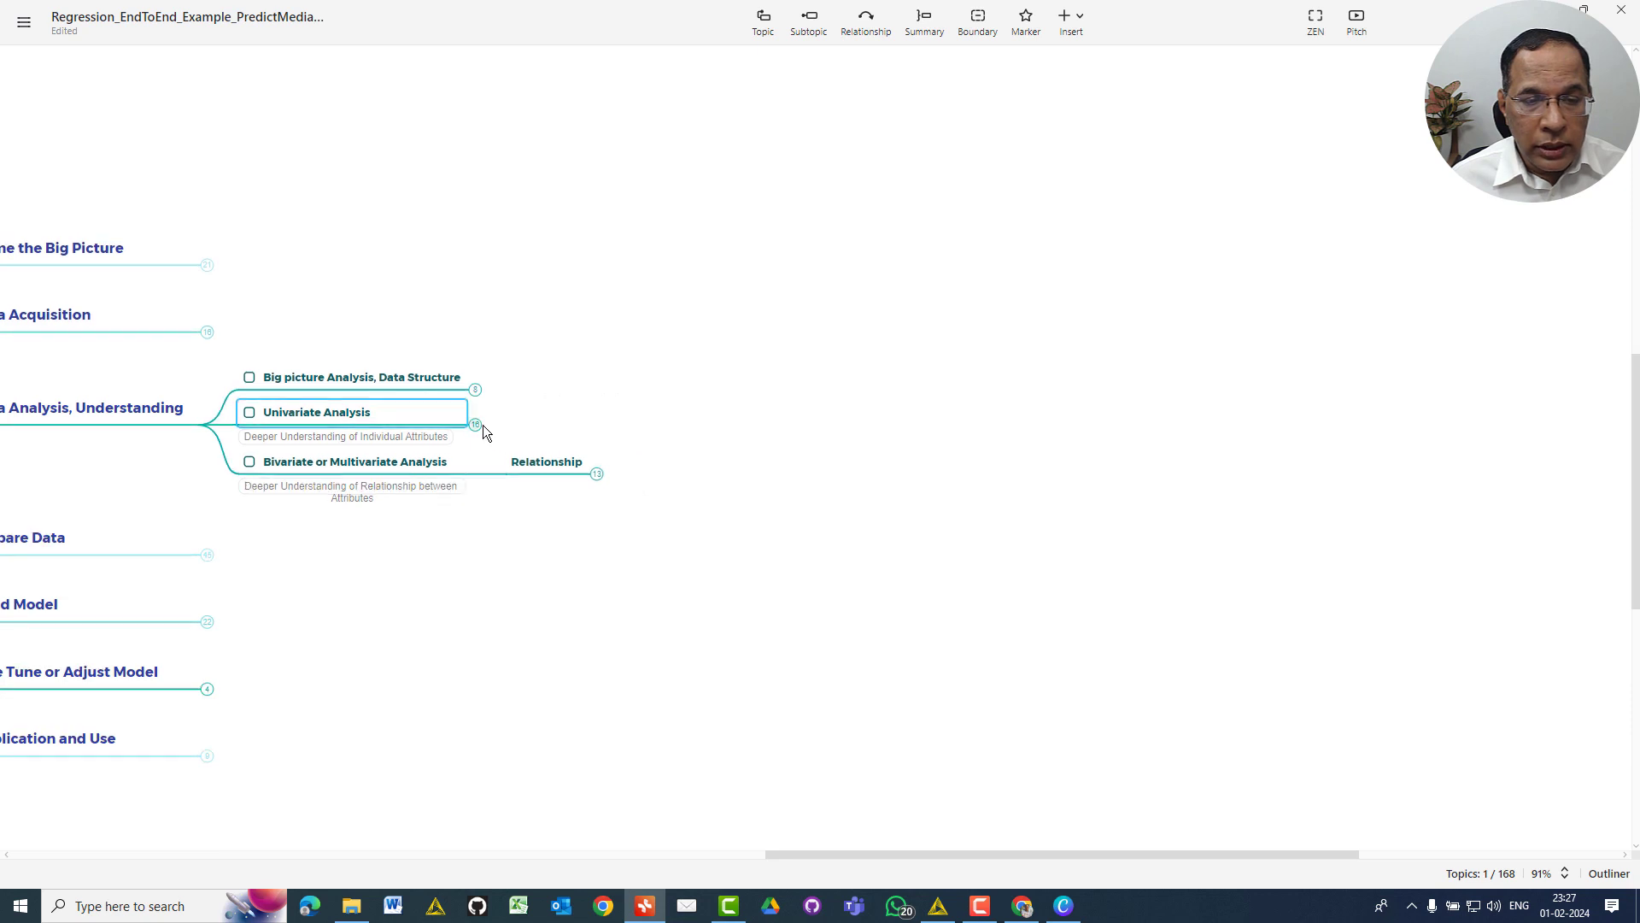
{"action": "left_click", "coordinate": [601, 480]}
{"action": "left_click", "coordinate": [598, 475]}
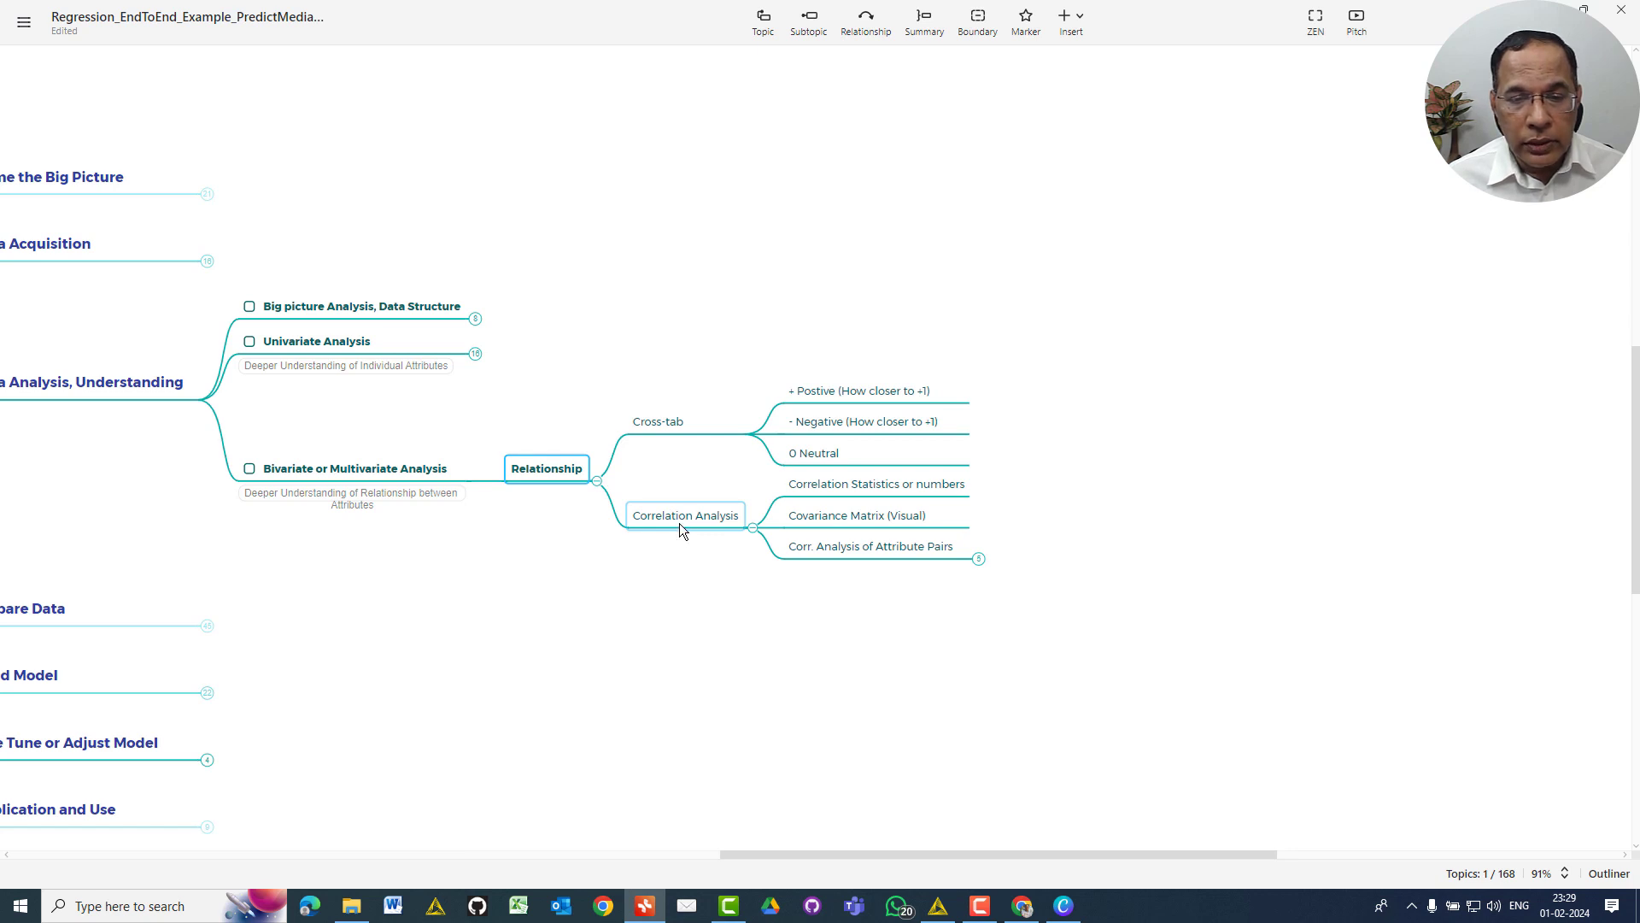
{"action": "left_click", "coordinate": [751, 440]}
{"action": "left_click", "coordinate": [753, 434]}
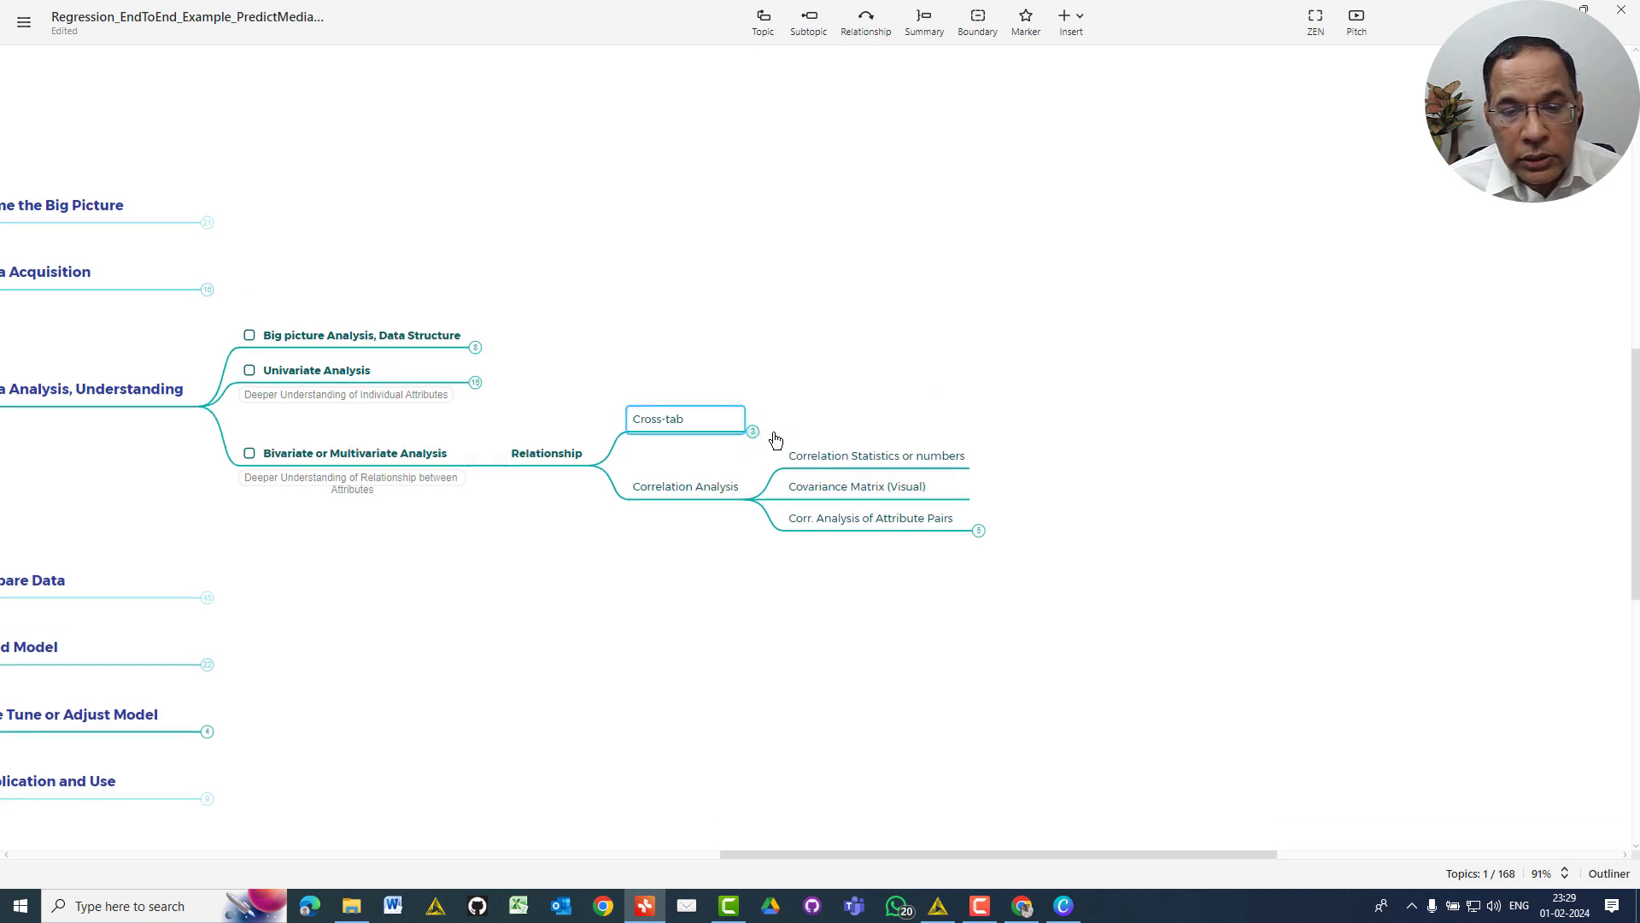
{"action": "left_click", "coordinate": [754, 432]}
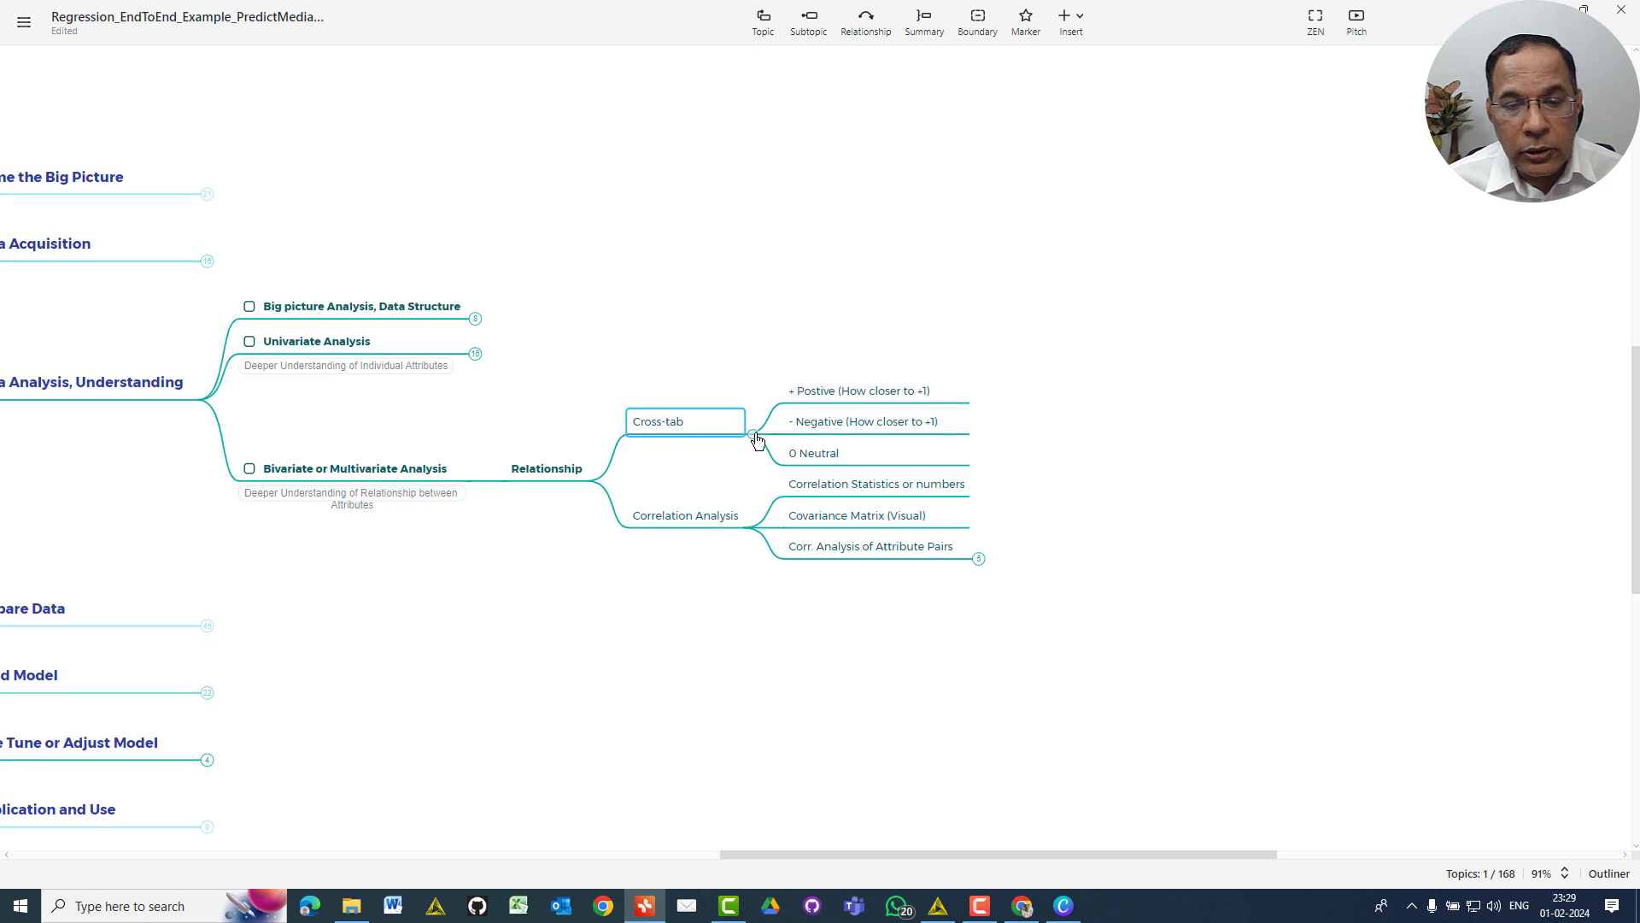
Move the "+ Postive (How closer to +1)" and "- Negative (How closer to +1)" subtopics from Cross-tab to Covariance Matrix (Visual)
{"action": "left_click", "coordinate": [794, 411]}
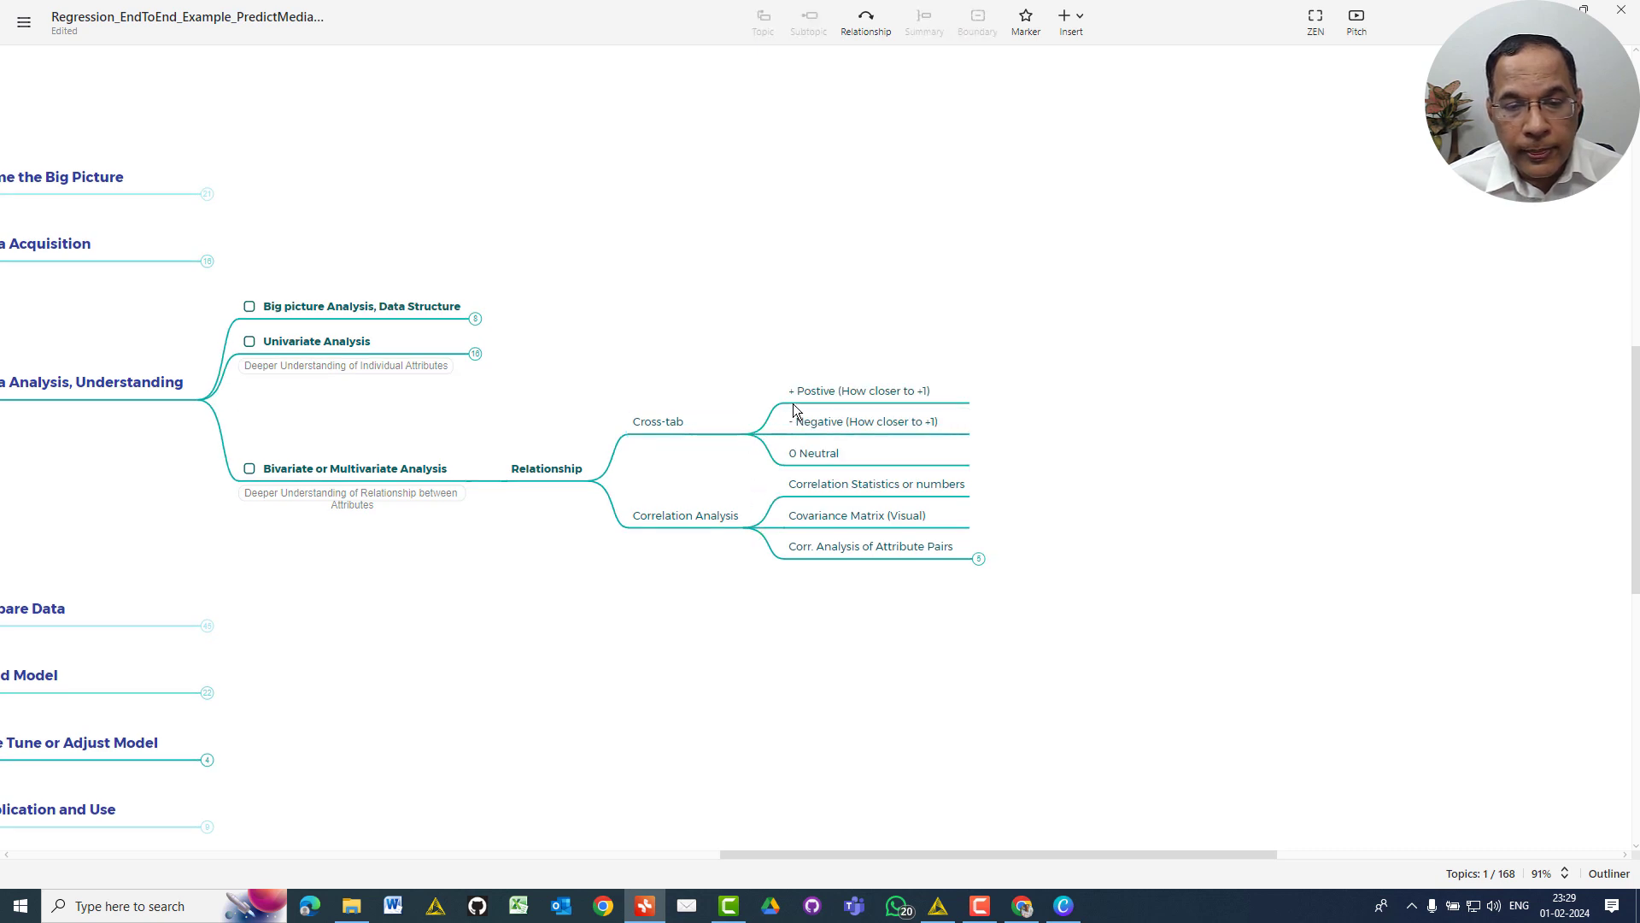
{"action": "left_click", "coordinate": [831, 423]}
{"action": "left_click", "coordinate": [815, 393]}
{"action": "mouse_move", "coordinate": [805, 395]}
{"action": "left_mouse_down"}
{"action": "mouse_move", "coordinate": [801, 478]}
{"action": "mouse_move", "coordinate": [973, 486]}
{"action": "mouse_move", "coordinate": [1021, 517]}
{"action": "mouse_move", "coordinate": [1008, 499]}
{"action": "left_mouse_up"}
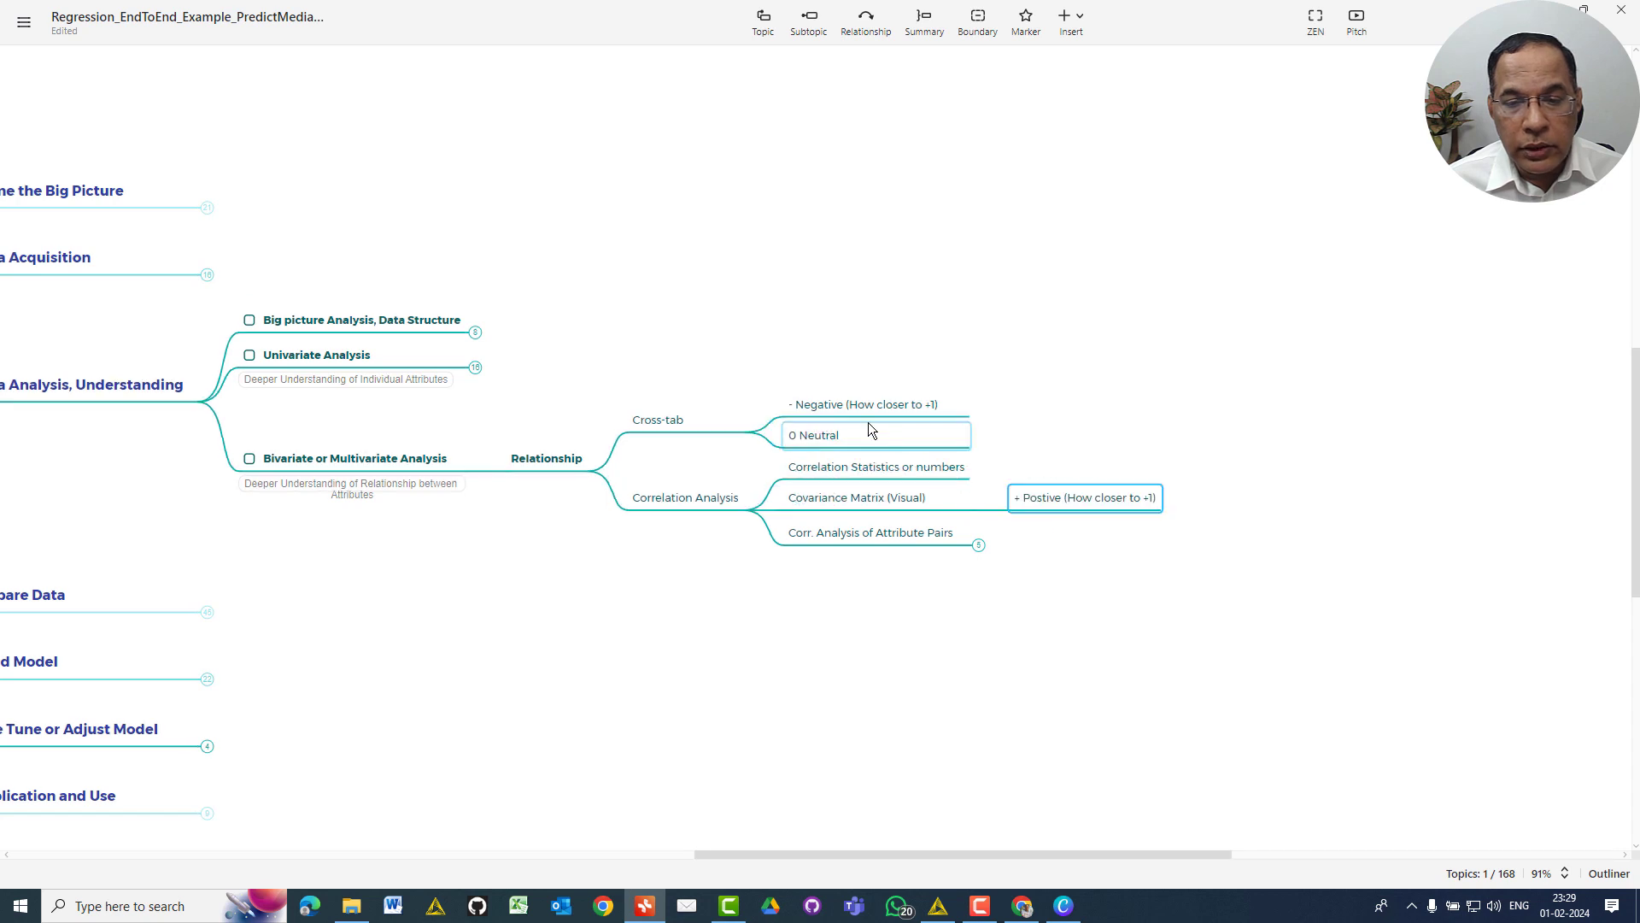
{"action": "mouse_move", "coordinate": [866, 409]}
{"action": "left_mouse_down"}
{"action": "mouse_move", "coordinate": [1064, 470]}
{"action": "mouse_move", "coordinate": [1063, 486]}
{"action": "mouse_move", "coordinate": [1058, 468]}
{"action": "mouse_move", "coordinate": [1042, 490]}
{"action": "mouse_move", "coordinate": [979, 441]}
{"action": "left_mouse_up"}
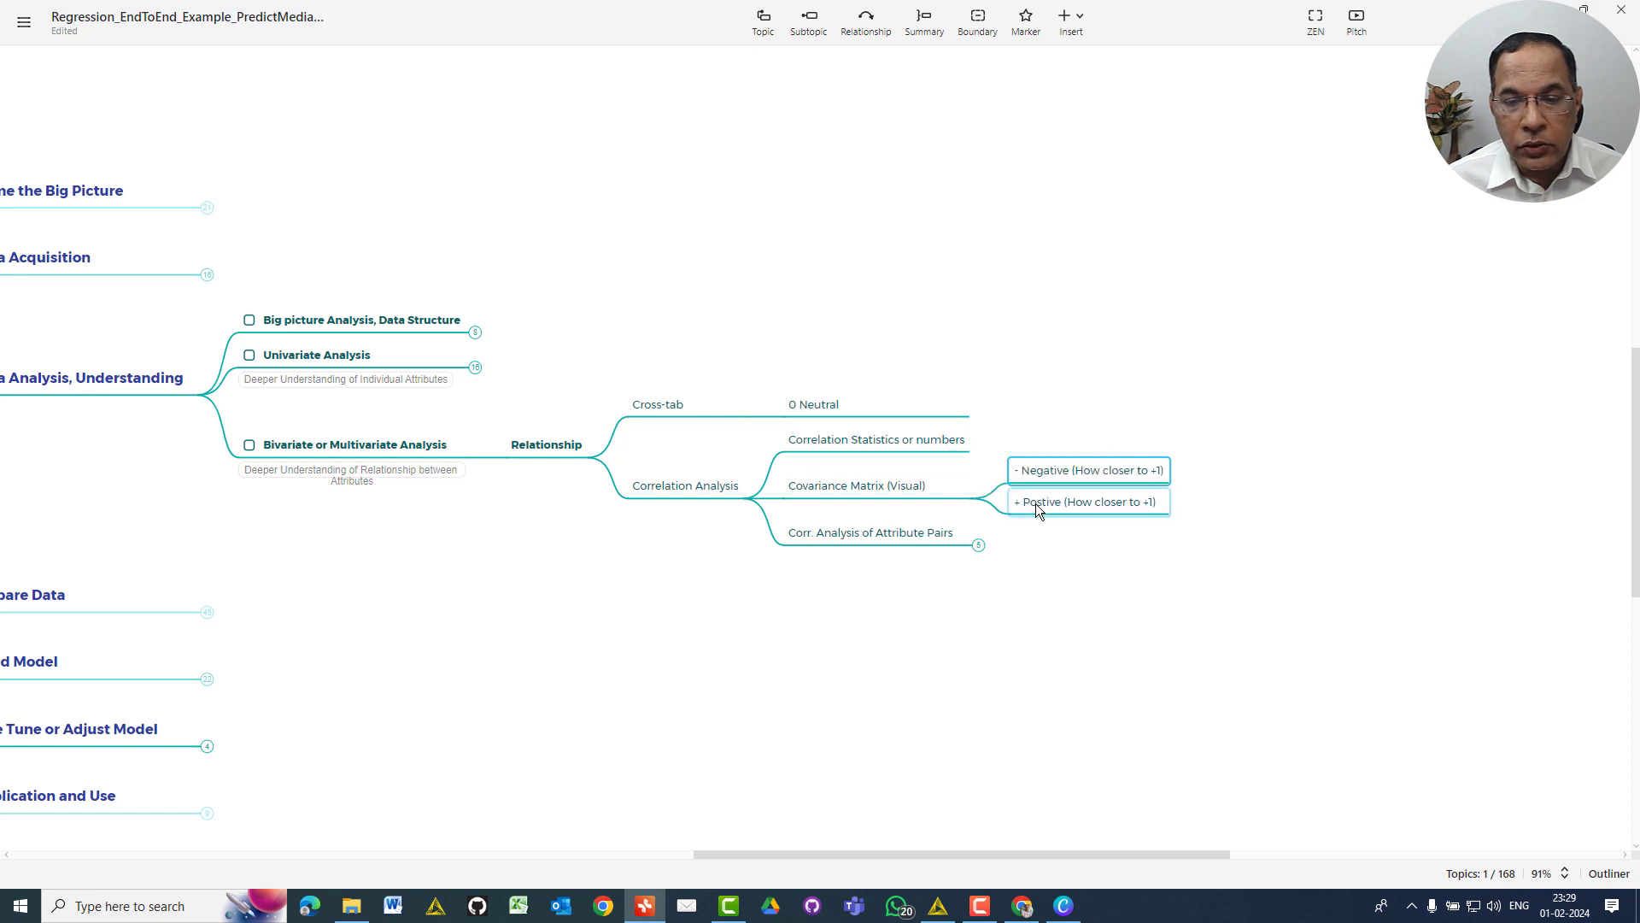
Place the positive, neutral and negative subtopics, in that order, under the "Correlation Statistics or numbers" topic
{"action": "mouse_move", "coordinate": [1035, 504]}
{"action": "left_mouse_down"}
{"action": "mouse_move", "coordinate": [946, 437]}
{"action": "mouse_move", "coordinate": [1044, 475]}
{"action": "mouse_move", "coordinate": [984, 441]}
{"action": "left_mouse_up"}
{"action": "left_click_drag", "start_coordinate": [1088, 484], "coordinate": [1058, 460]}
{"action": "left_click_drag", "start_coordinate": [847, 413], "coordinate": [1022, 464]}
{"action": "left_click", "coordinate": [1087, 551]}
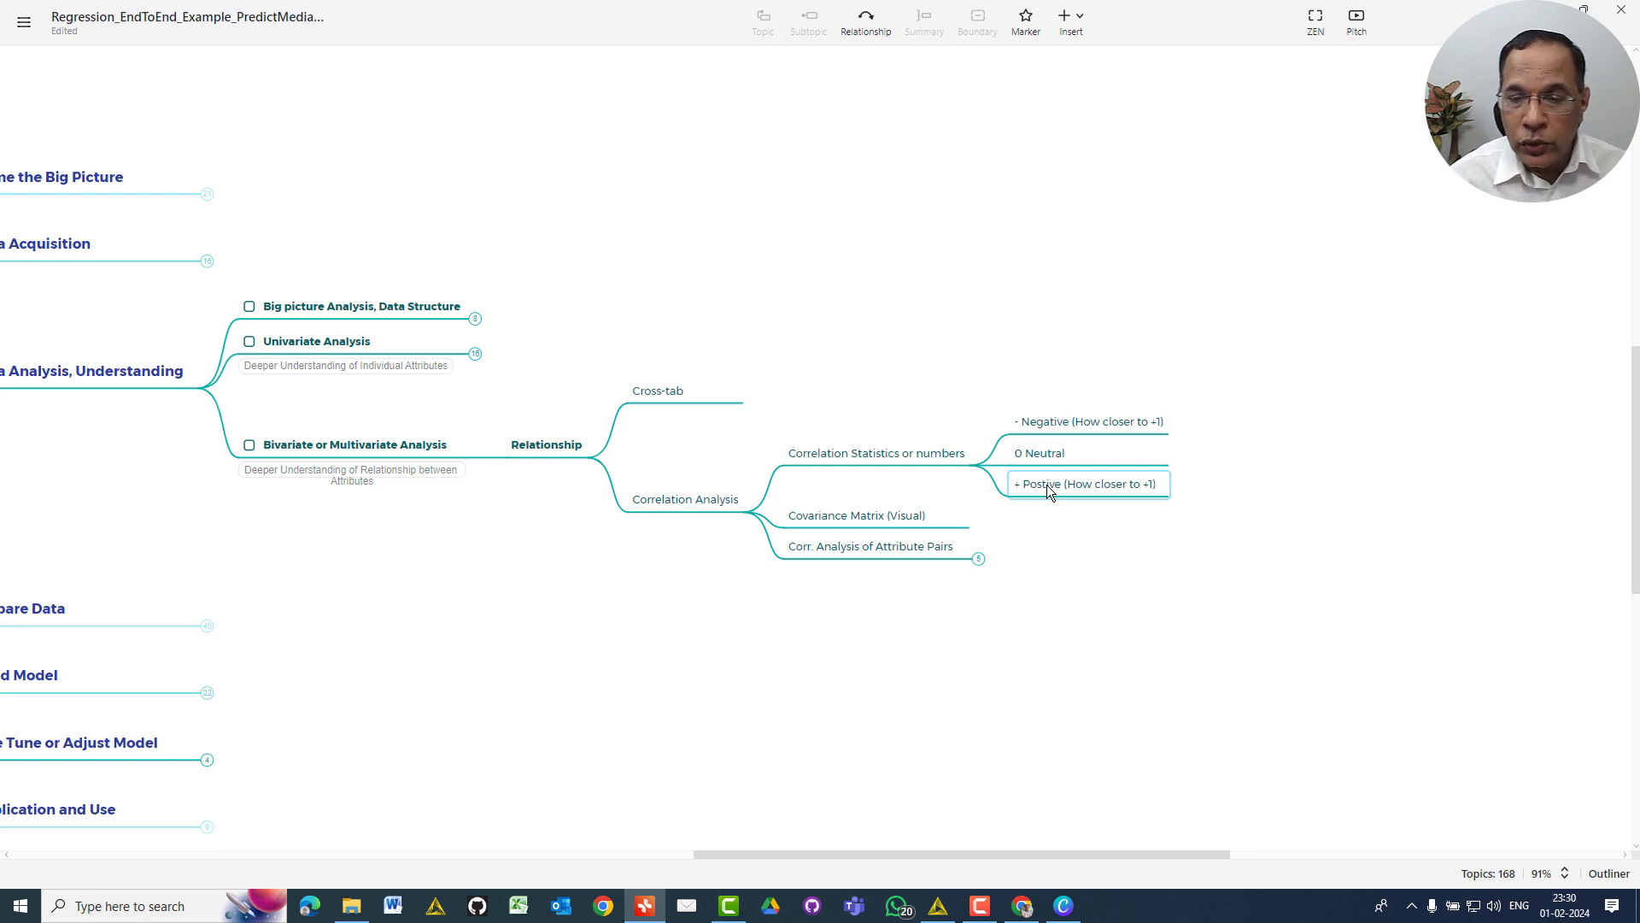
{"action": "left_click_drag", "start_coordinate": [1048, 484], "coordinate": [1078, 509]}
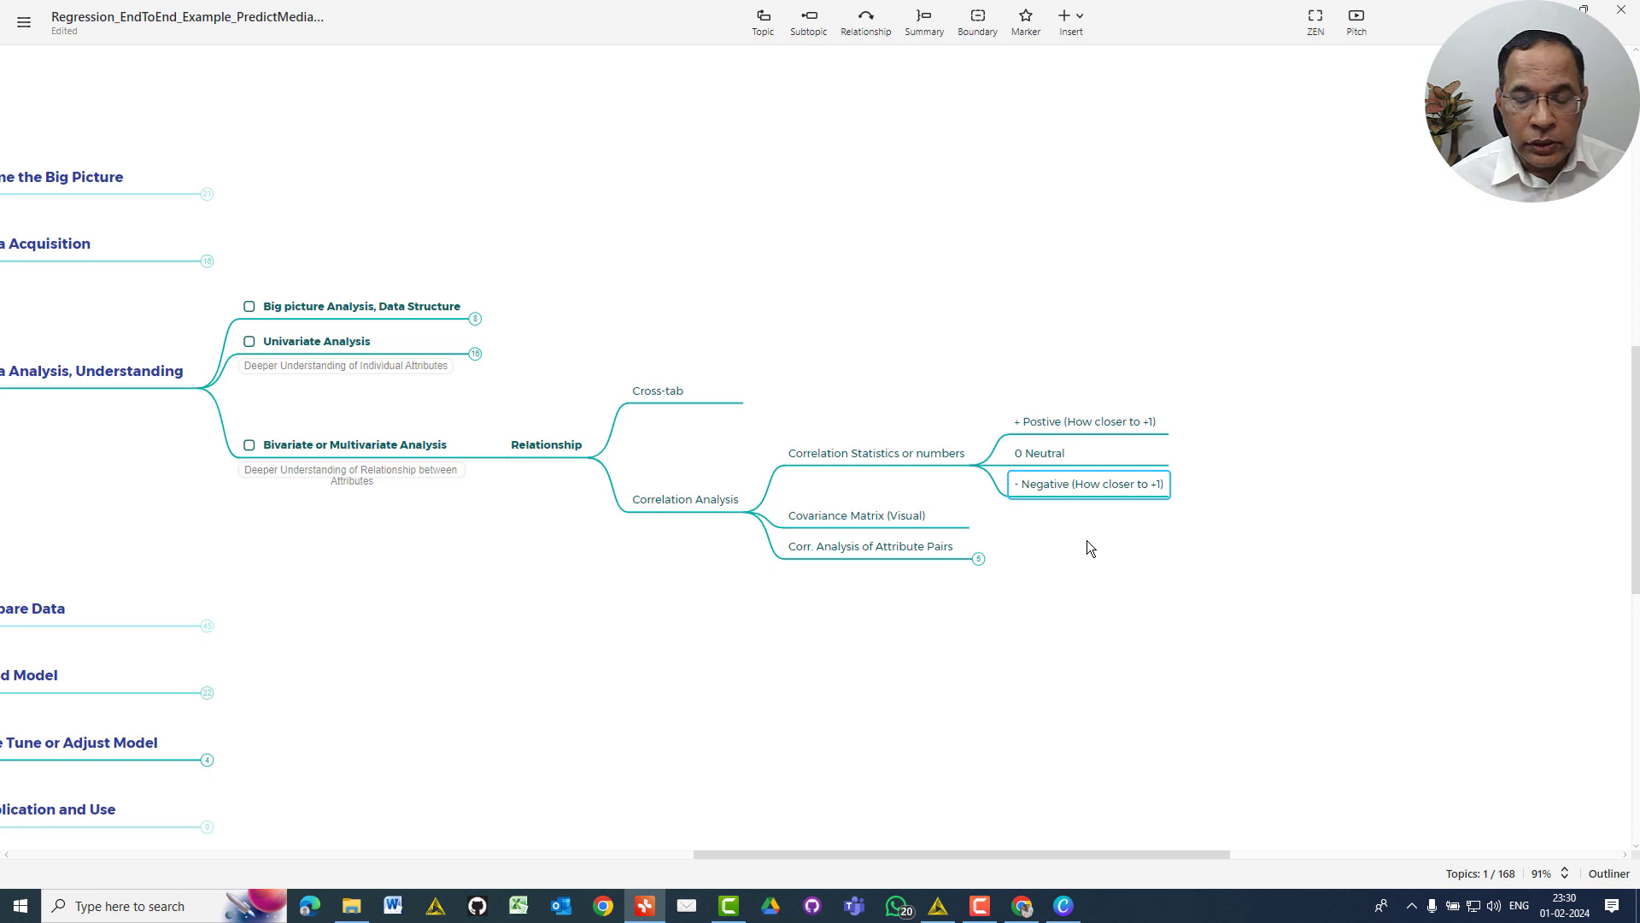
{"action": "left_click", "coordinate": [1194, 573]}
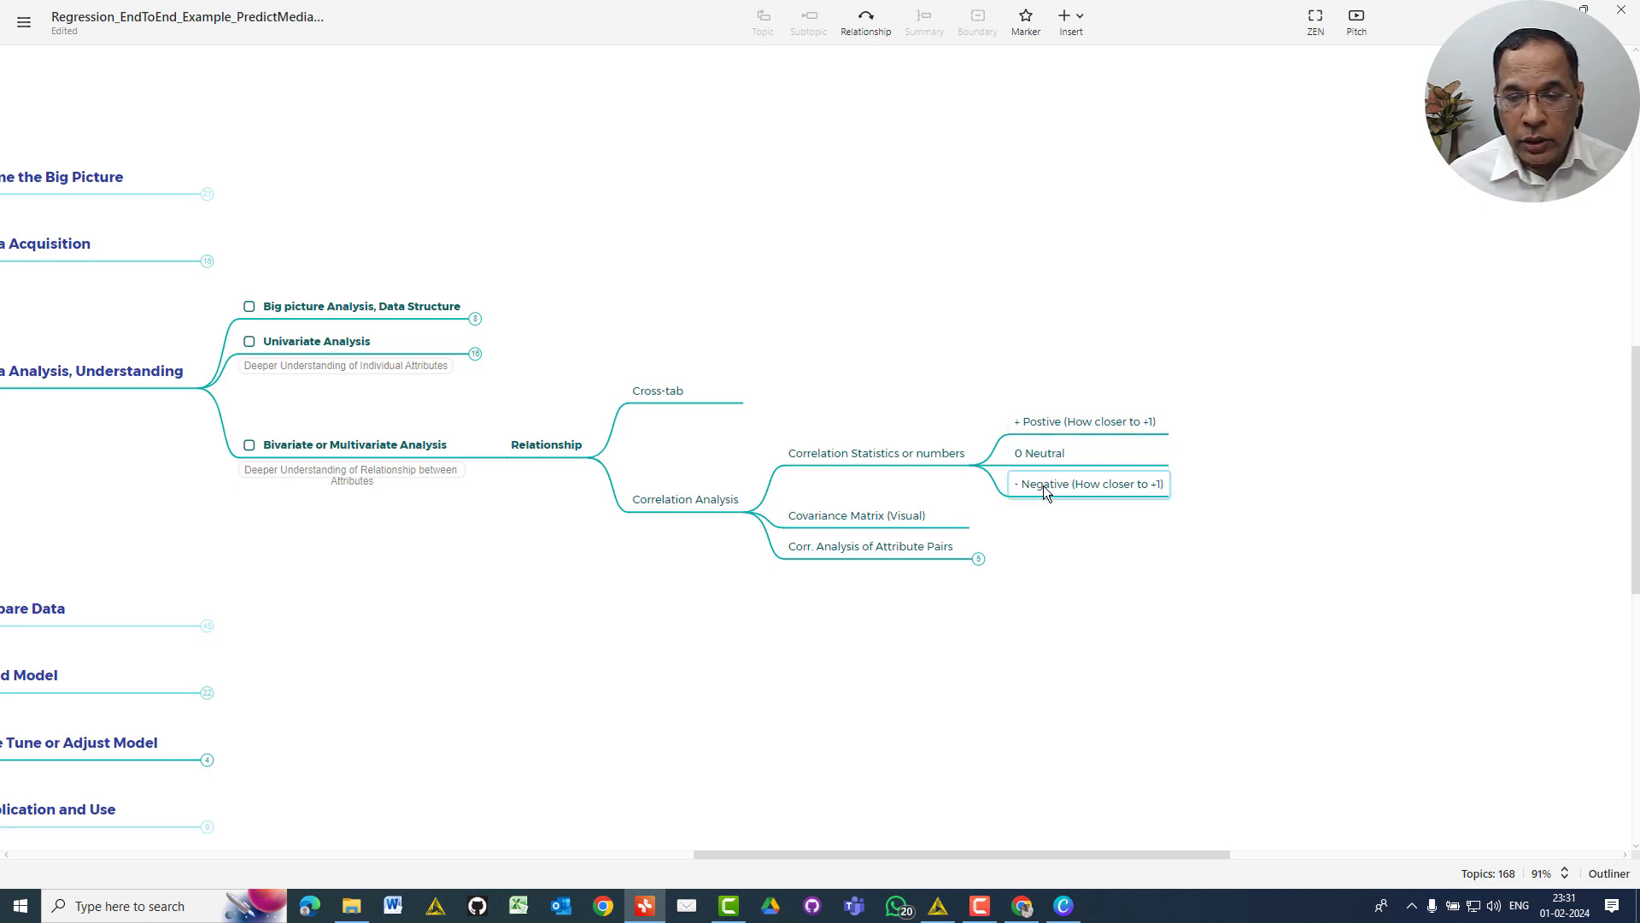
Collapse "Correlation Statistics or numbers", review the "Target variable with others" examples under "Corr. Analysis of Attribute Pairs", and collapse Correlation Analysis
{"action": "left_click", "coordinate": [979, 468]}
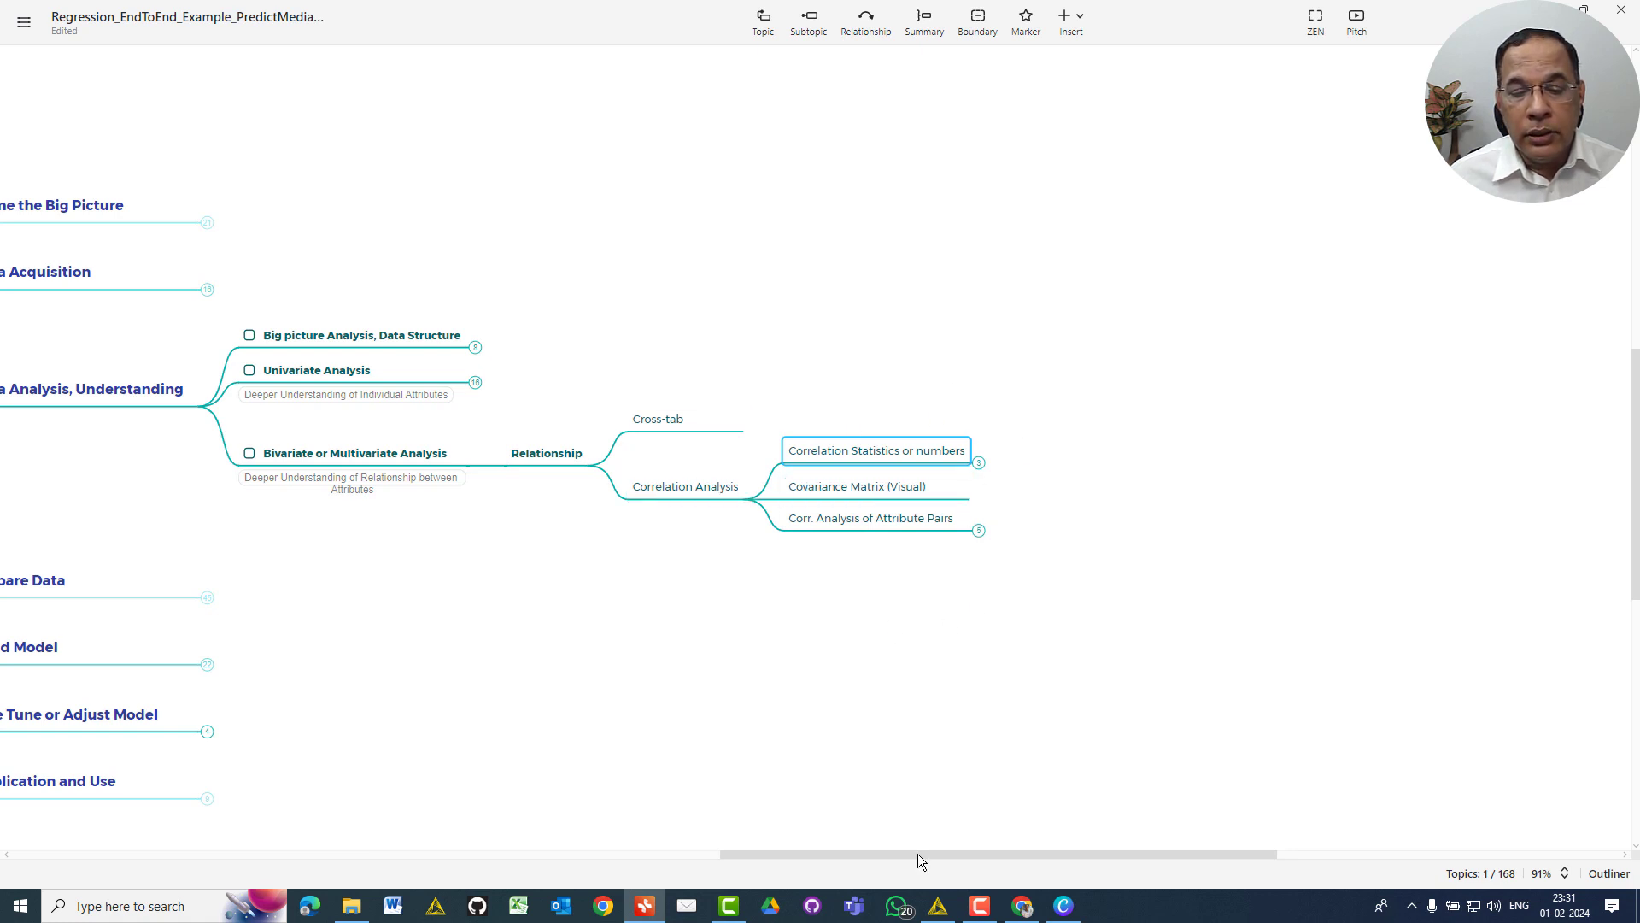
{"action": "left_click_drag", "start_coordinate": [917, 853], "coordinate": [822, 861]}
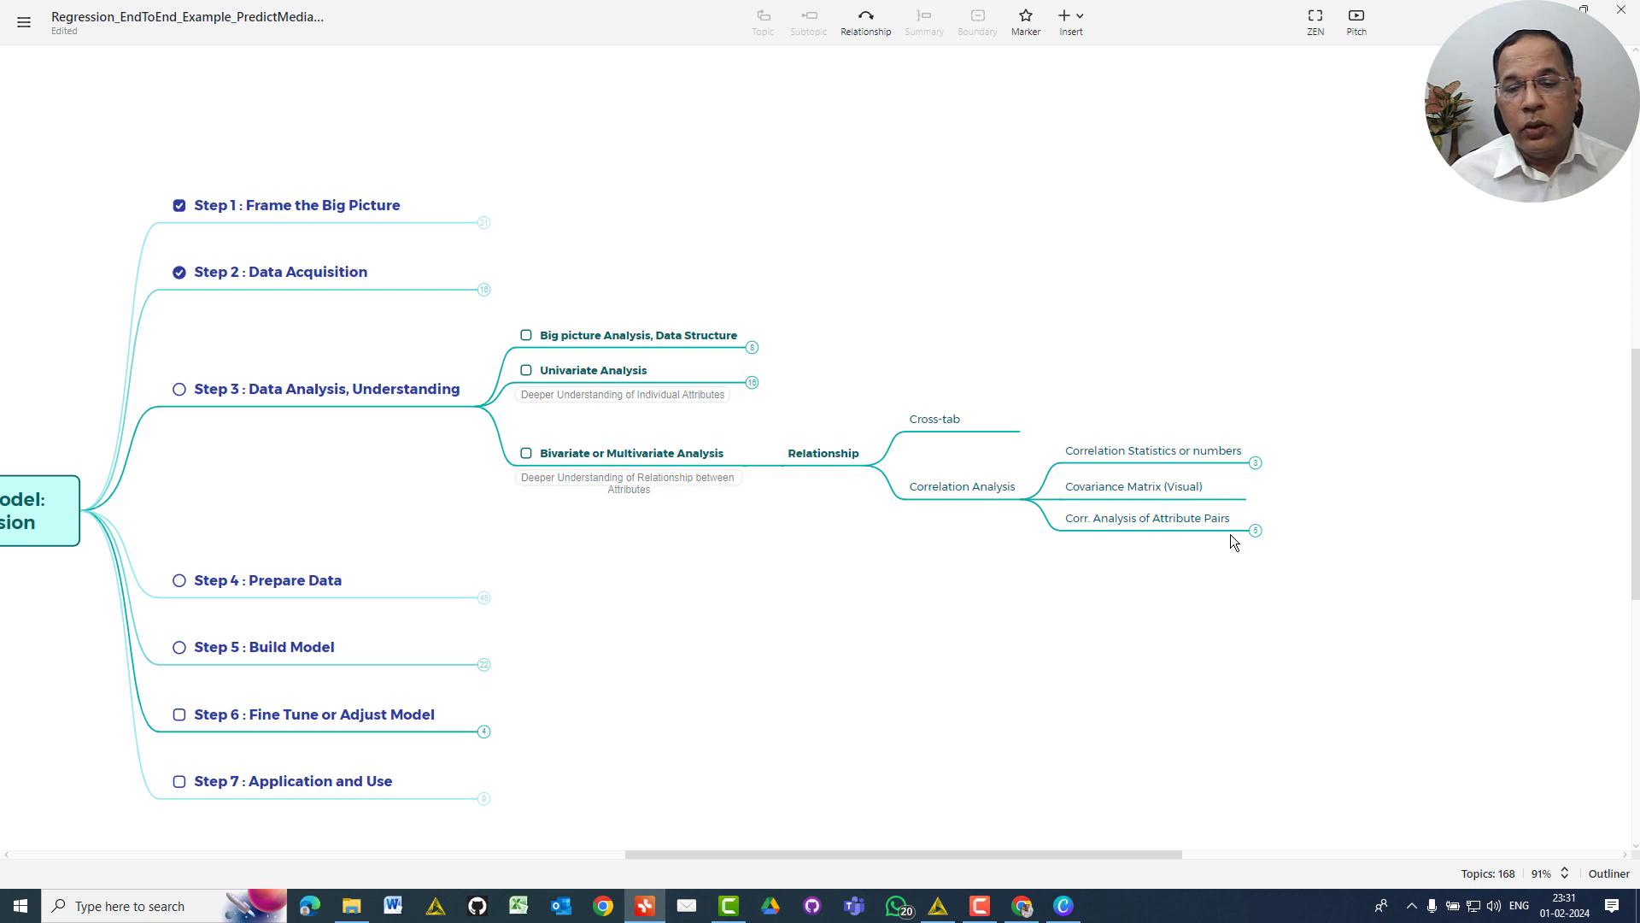
{"action": "left_click", "coordinate": [1254, 530]}
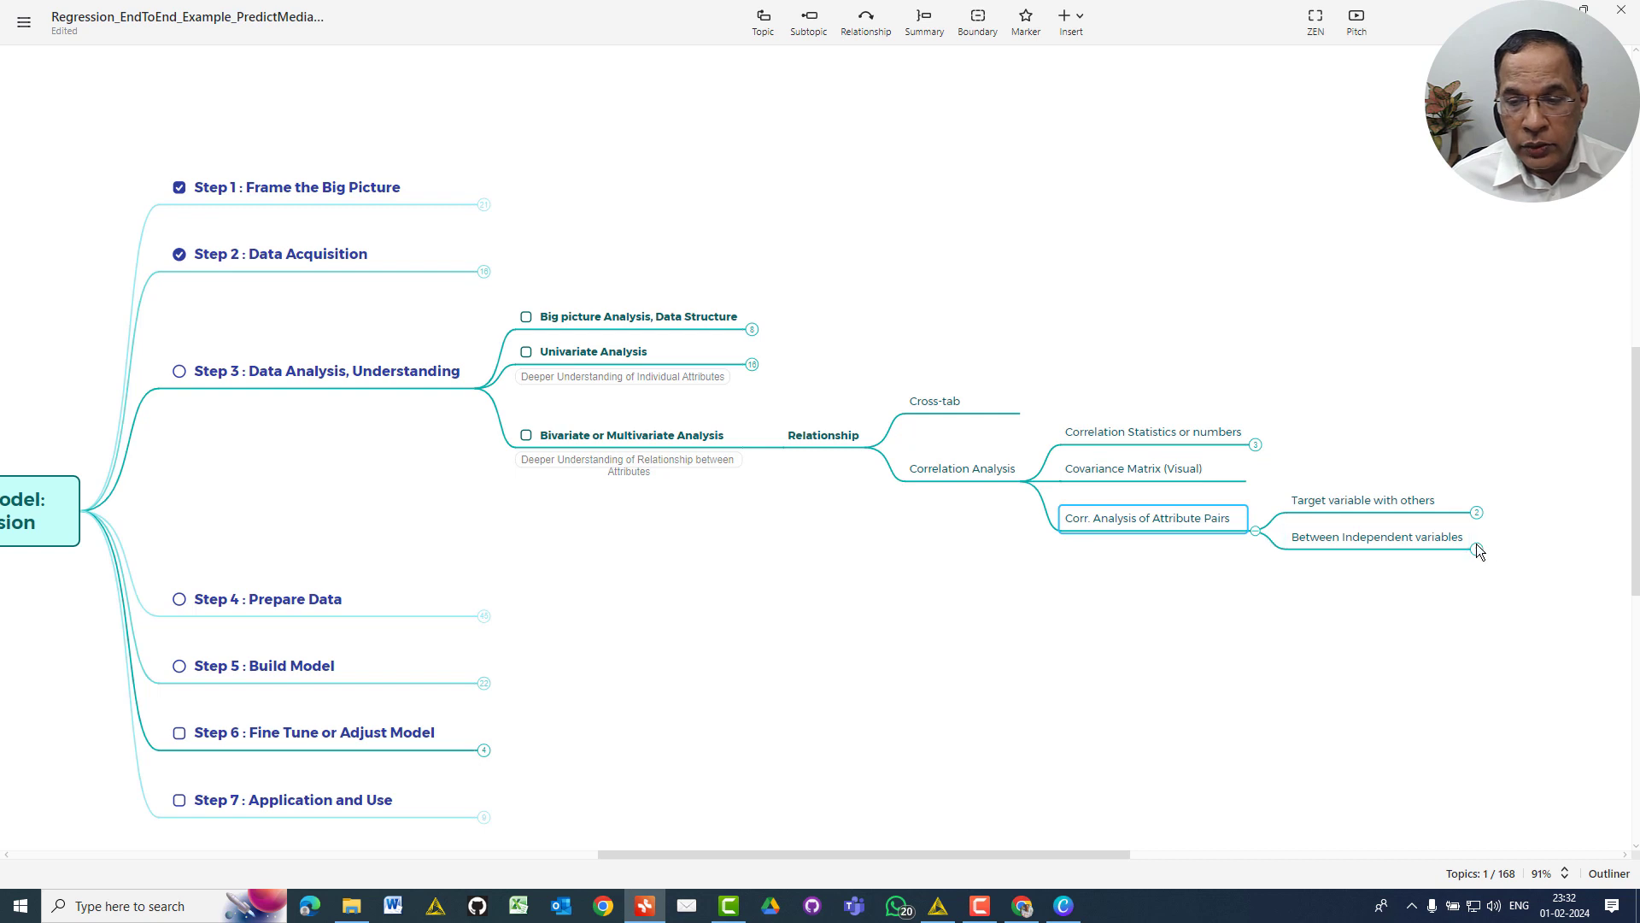
{"action": "left_click", "coordinate": [1477, 512]}
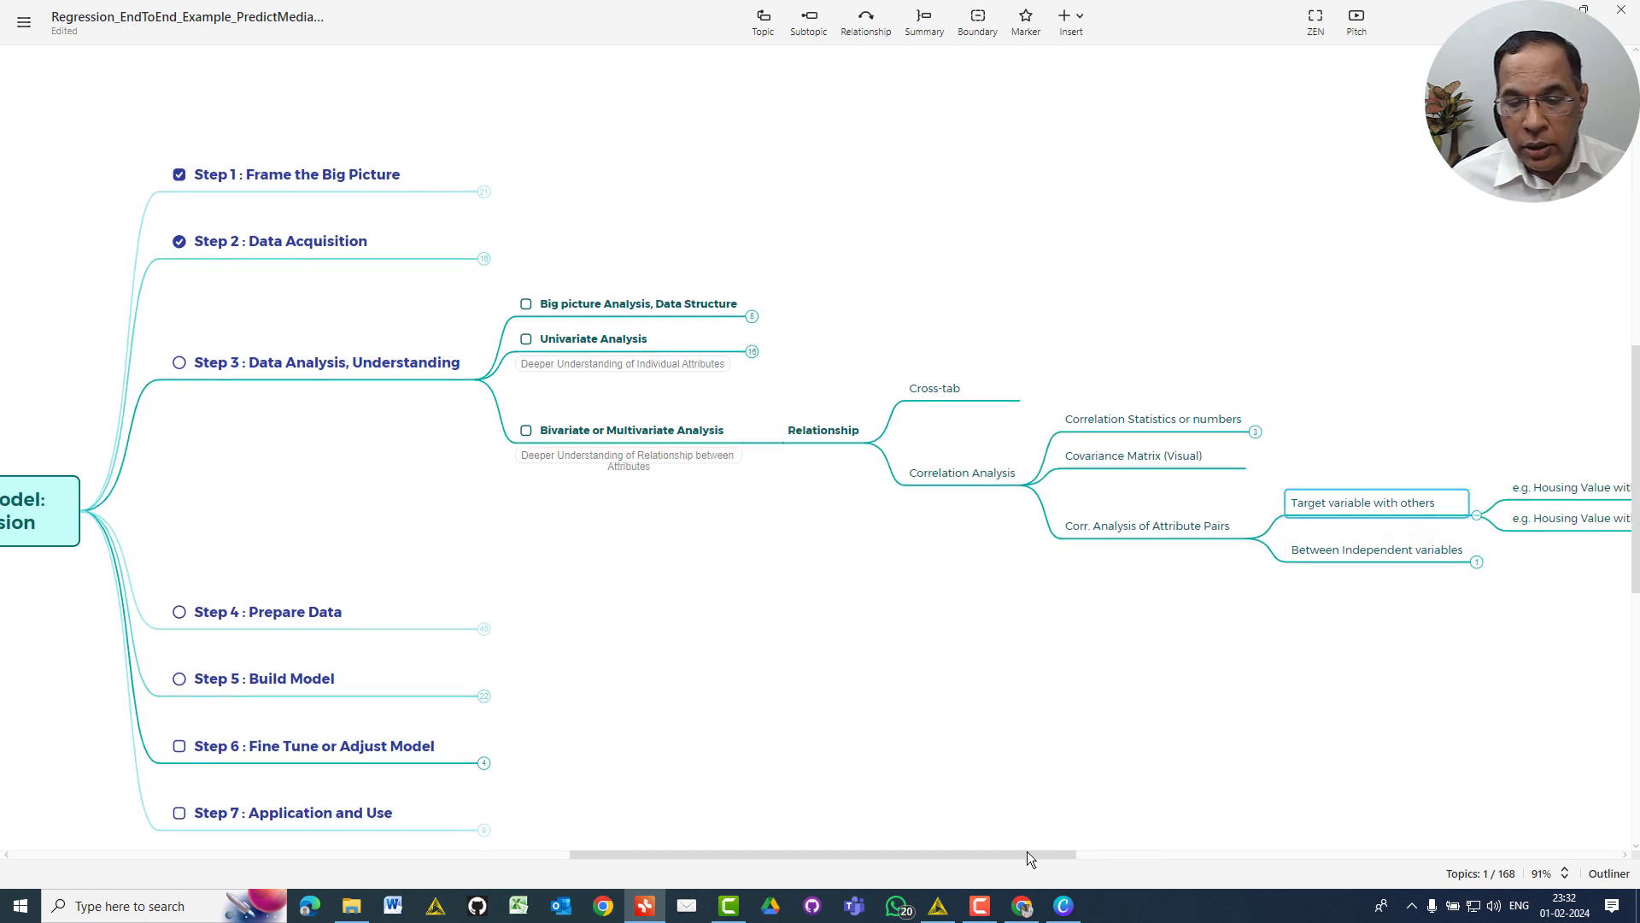
{"action": "left_click_drag", "start_coordinate": [1027, 851], "coordinate": [1157, 853]}
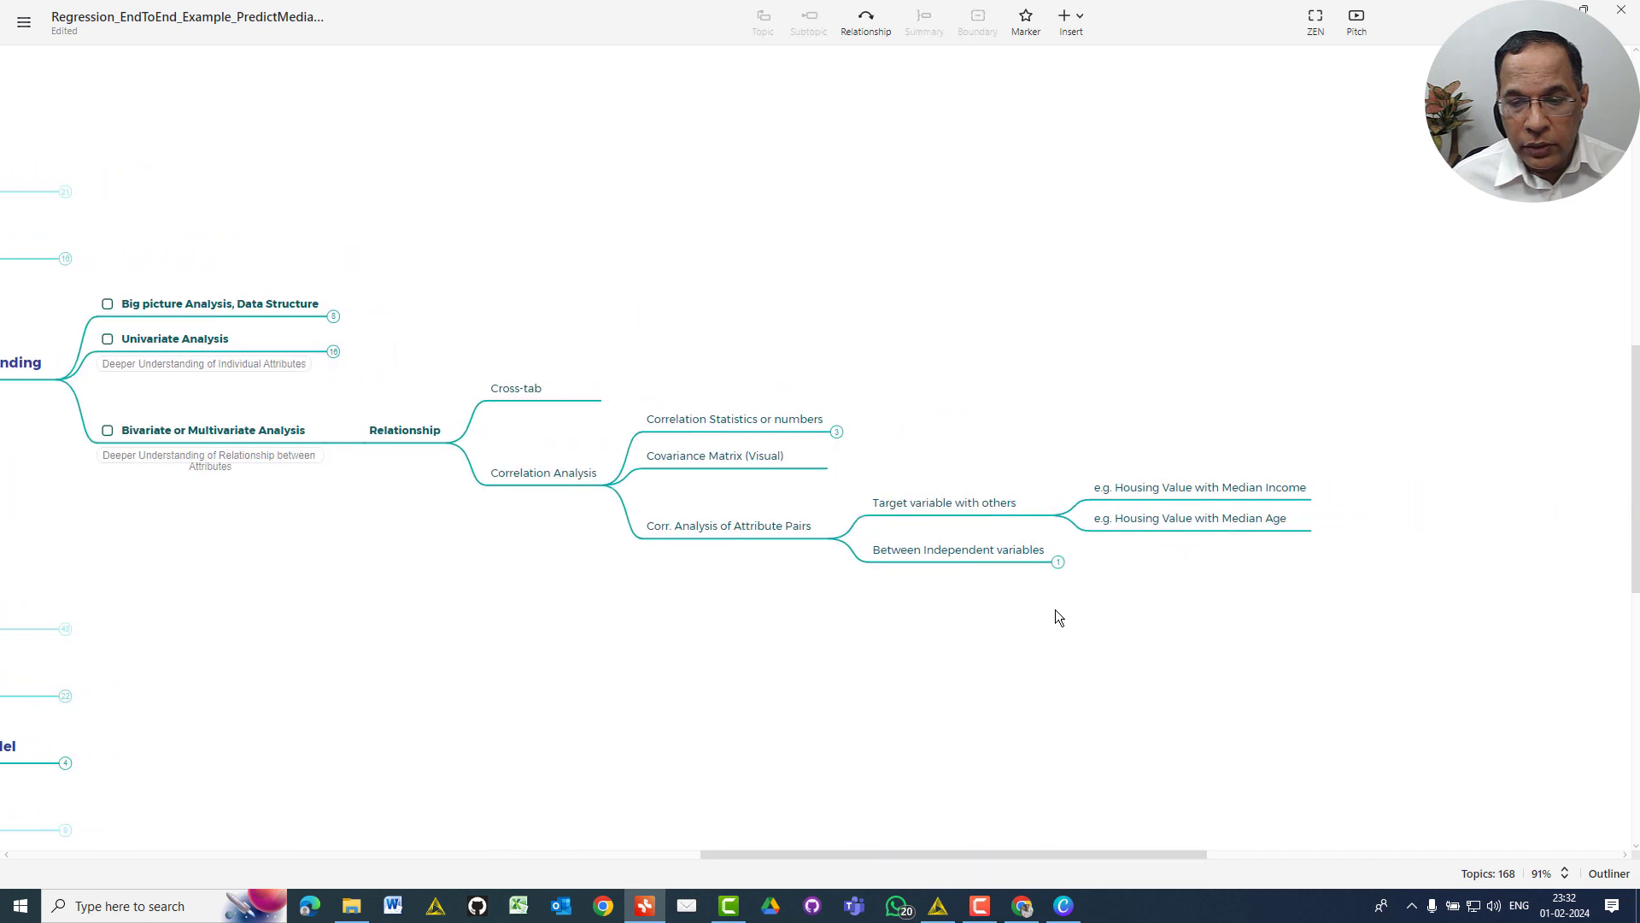
{"action": "left_click", "coordinate": [606, 484]}
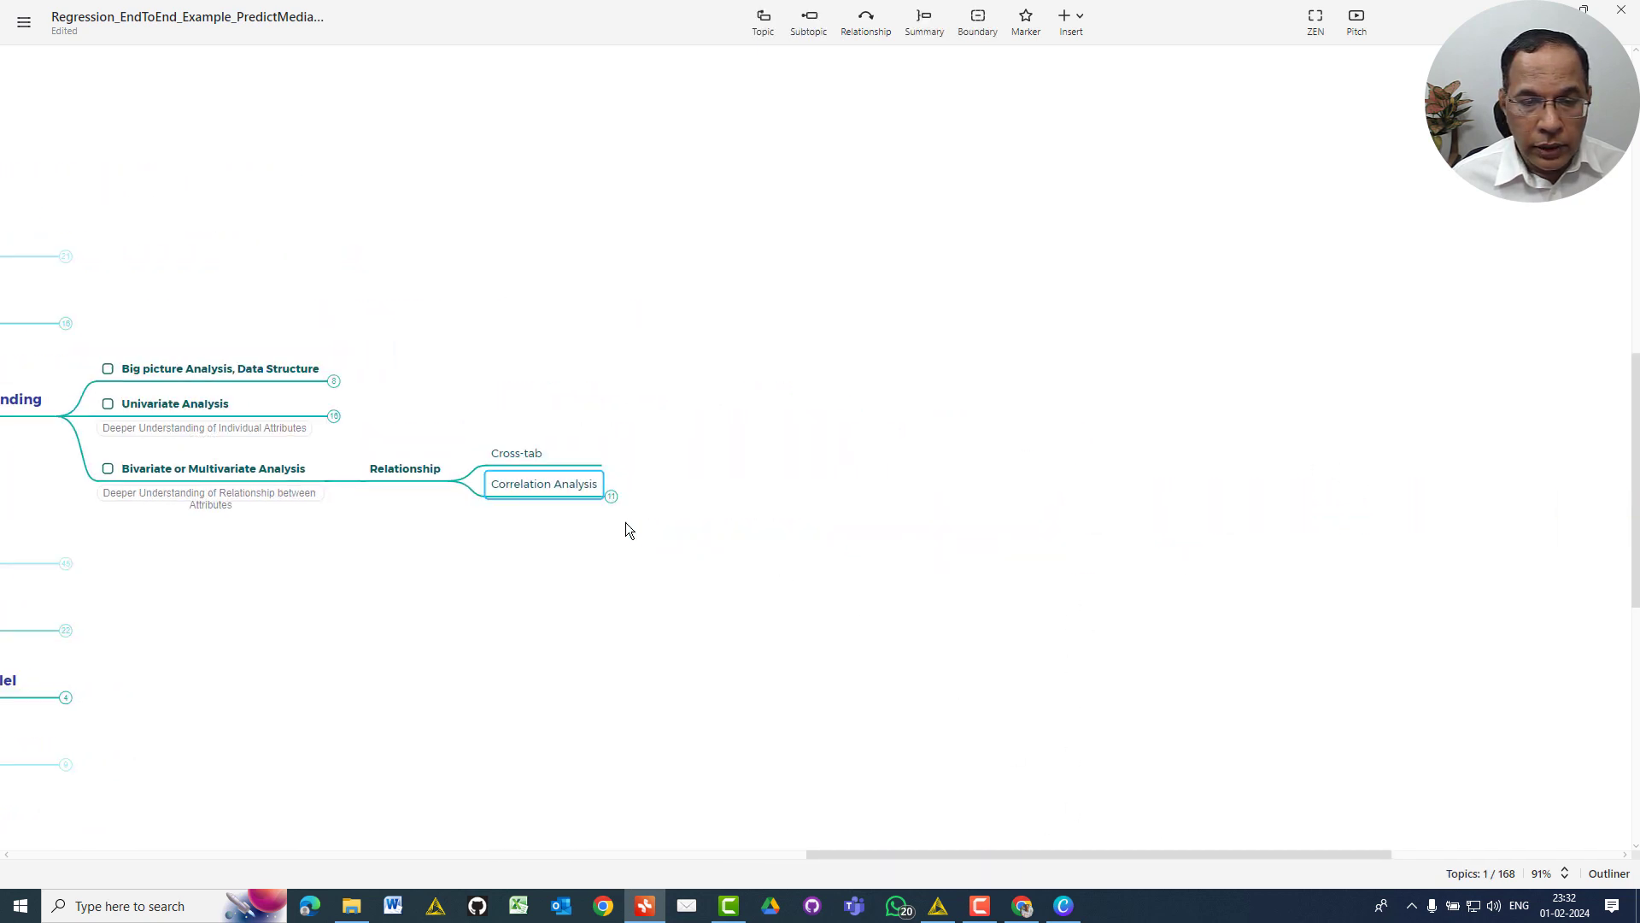
{"action": "left_click_drag", "start_coordinate": [836, 855], "coordinate": [593, 854]}
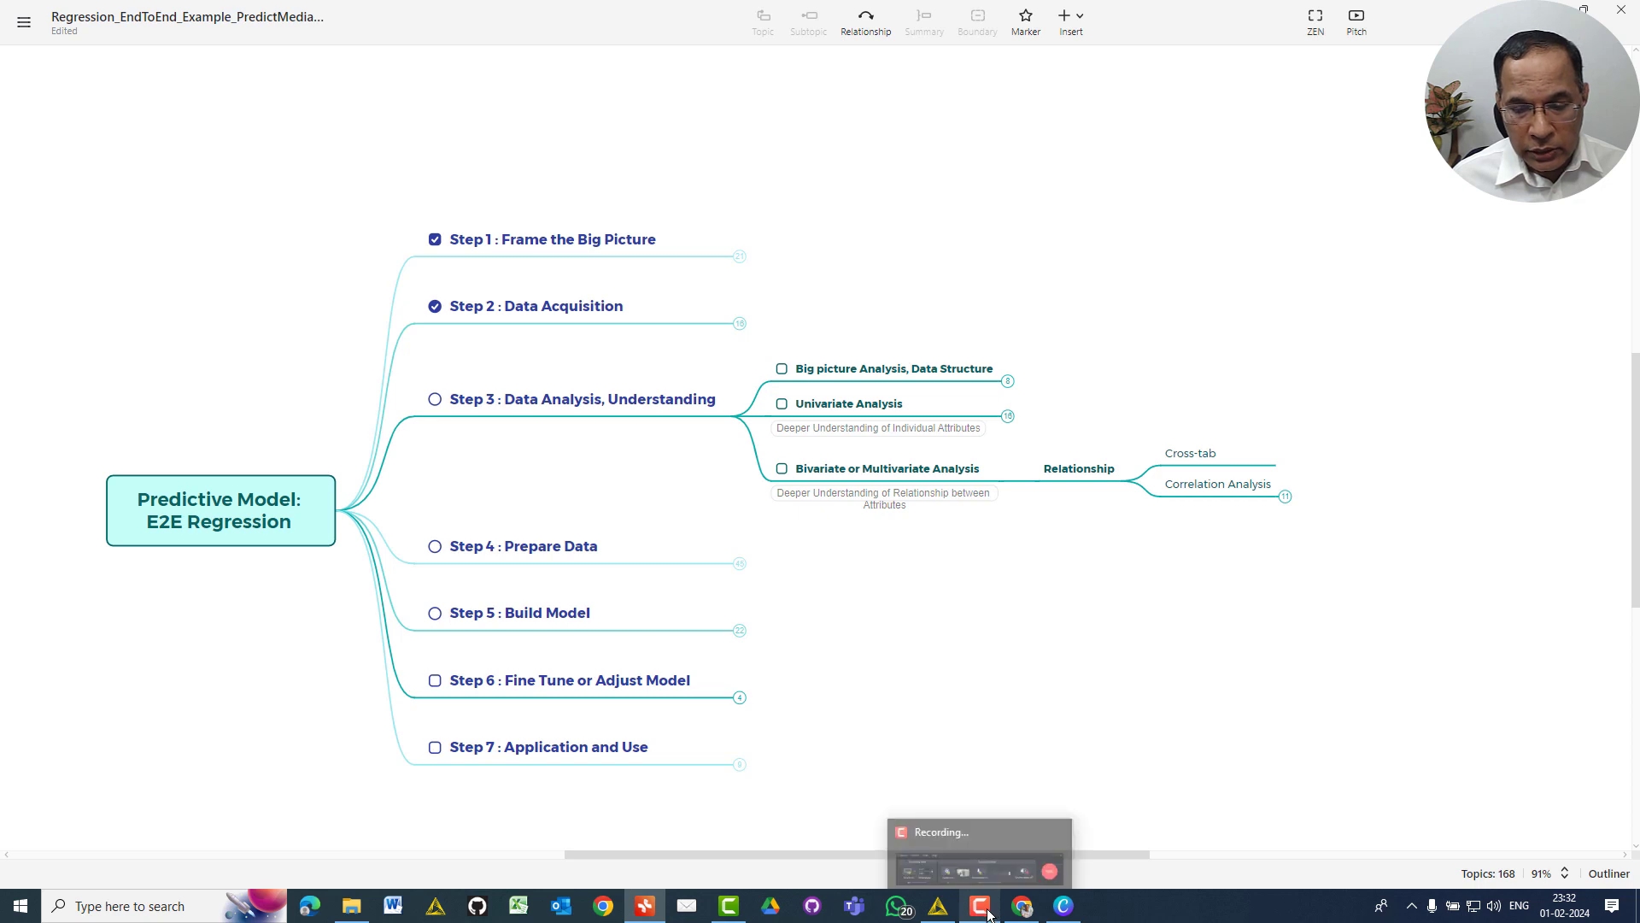
Switch to KNIME Analytics Platform and hide the workflow description panel to give the regression workflow more room
{"action": "left_click", "coordinate": [939, 905]}
{"action": "left_click_drag", "start_coordinate": [711, 724], "coordinate": [712, 745]}
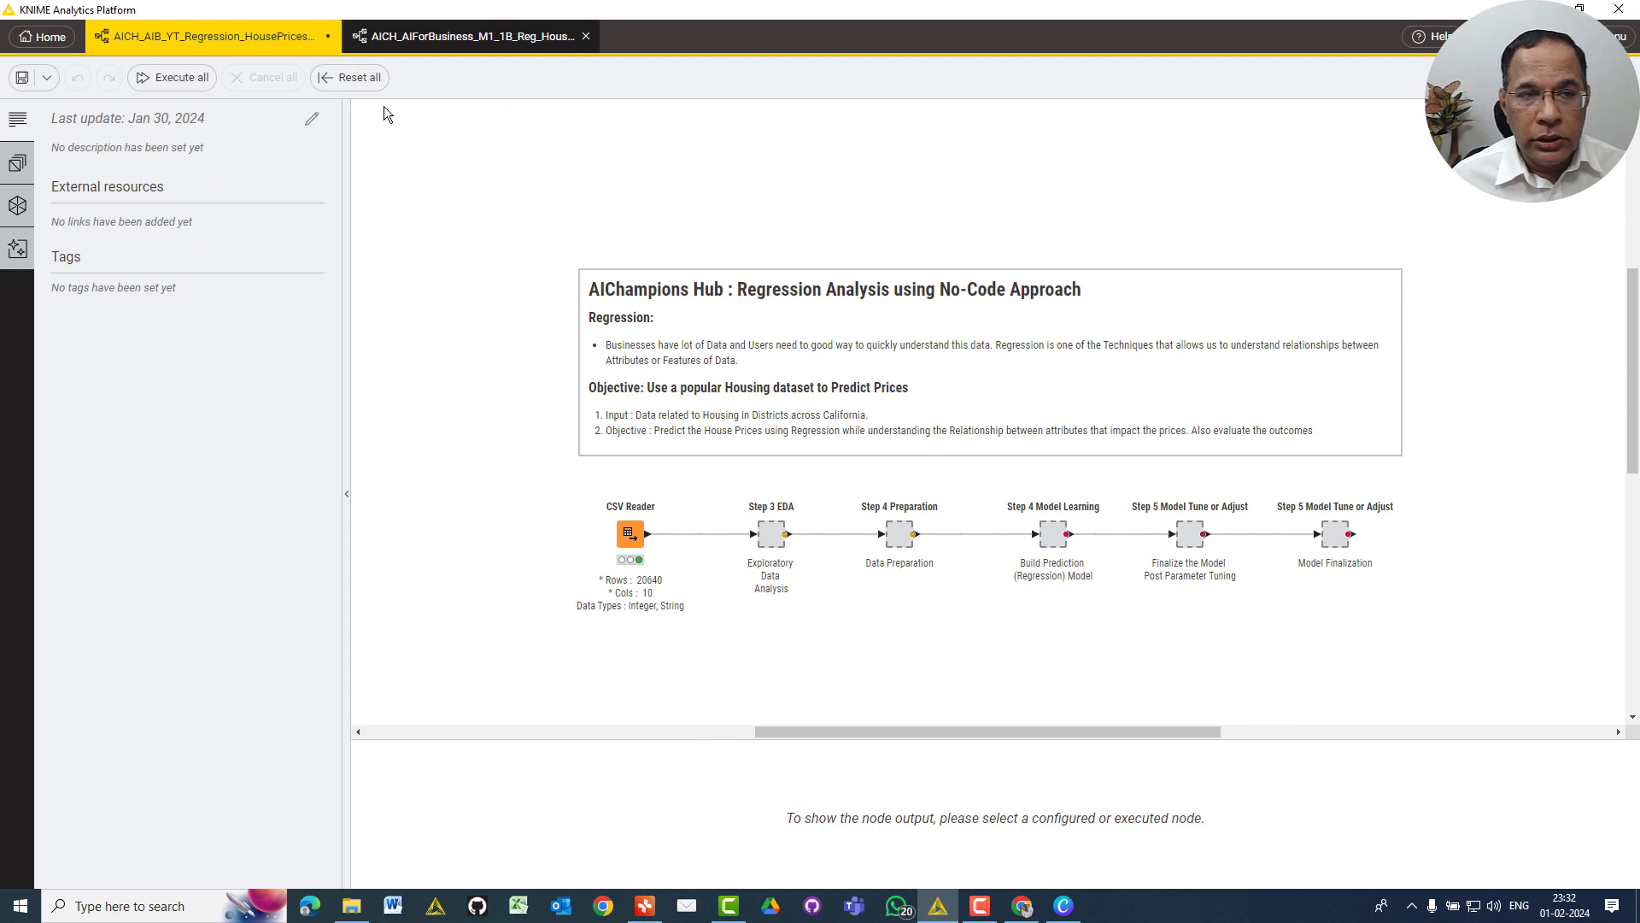
{"action": "left_click", "coordinate": [346, 494]}
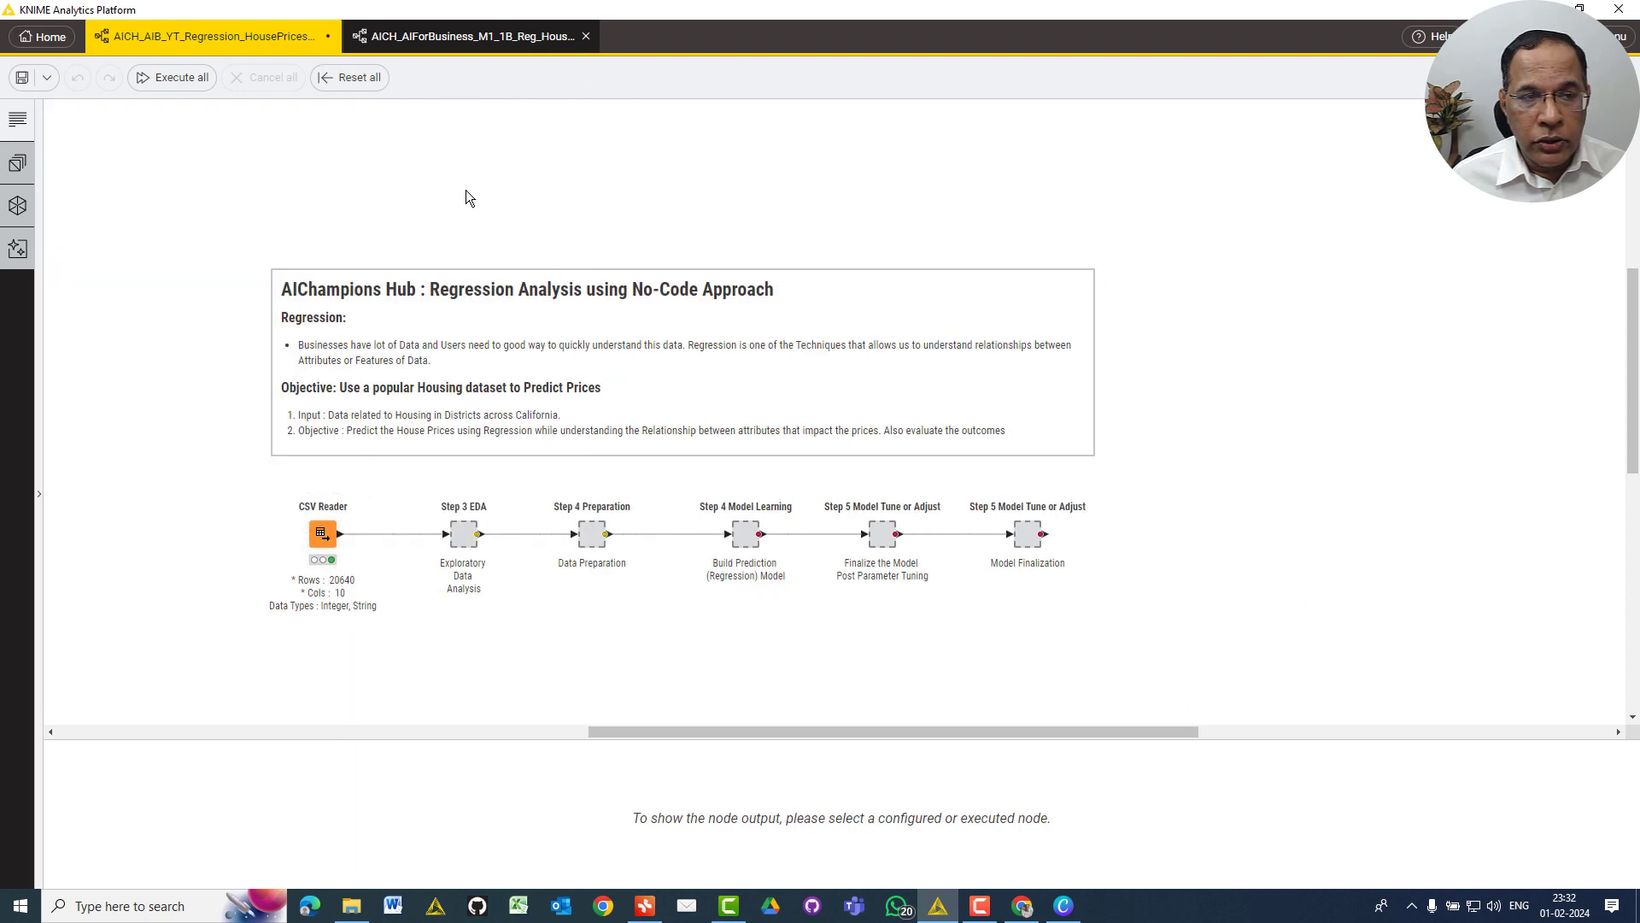
{"action": "left_click_drag", "start_coordinate": [1631, 291], "coordinate": [1634, 325]}
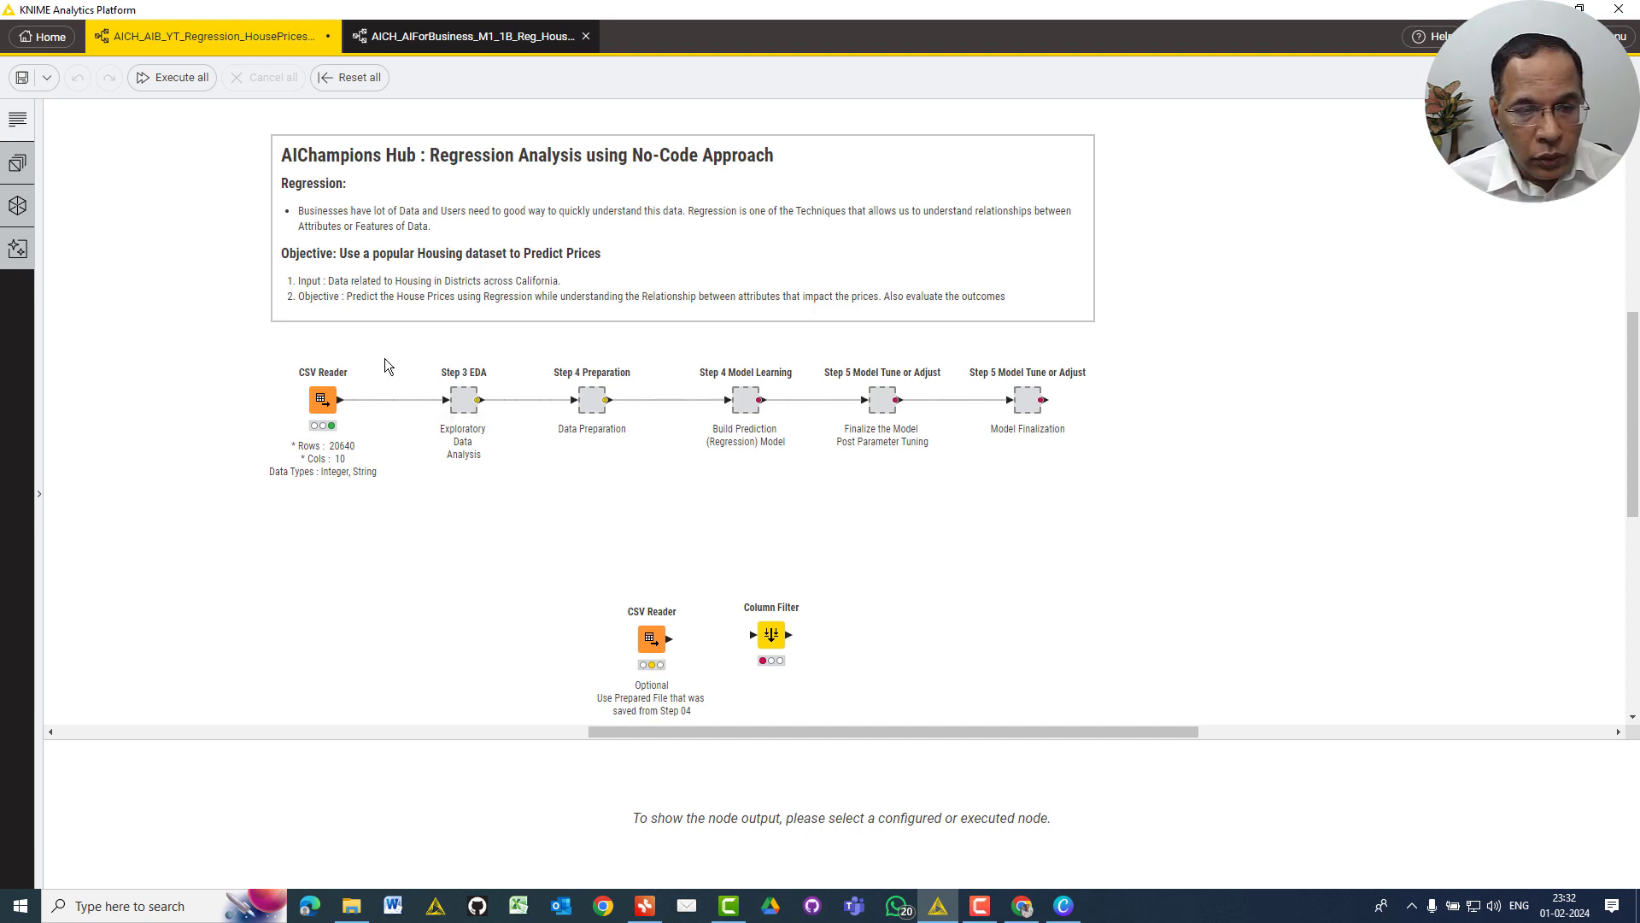
Show the output table of the CSV Reader that feeds Step 3 EDA, and enlarge the output area
{"action": "mouse_move", "coordinate": [308, 416]}
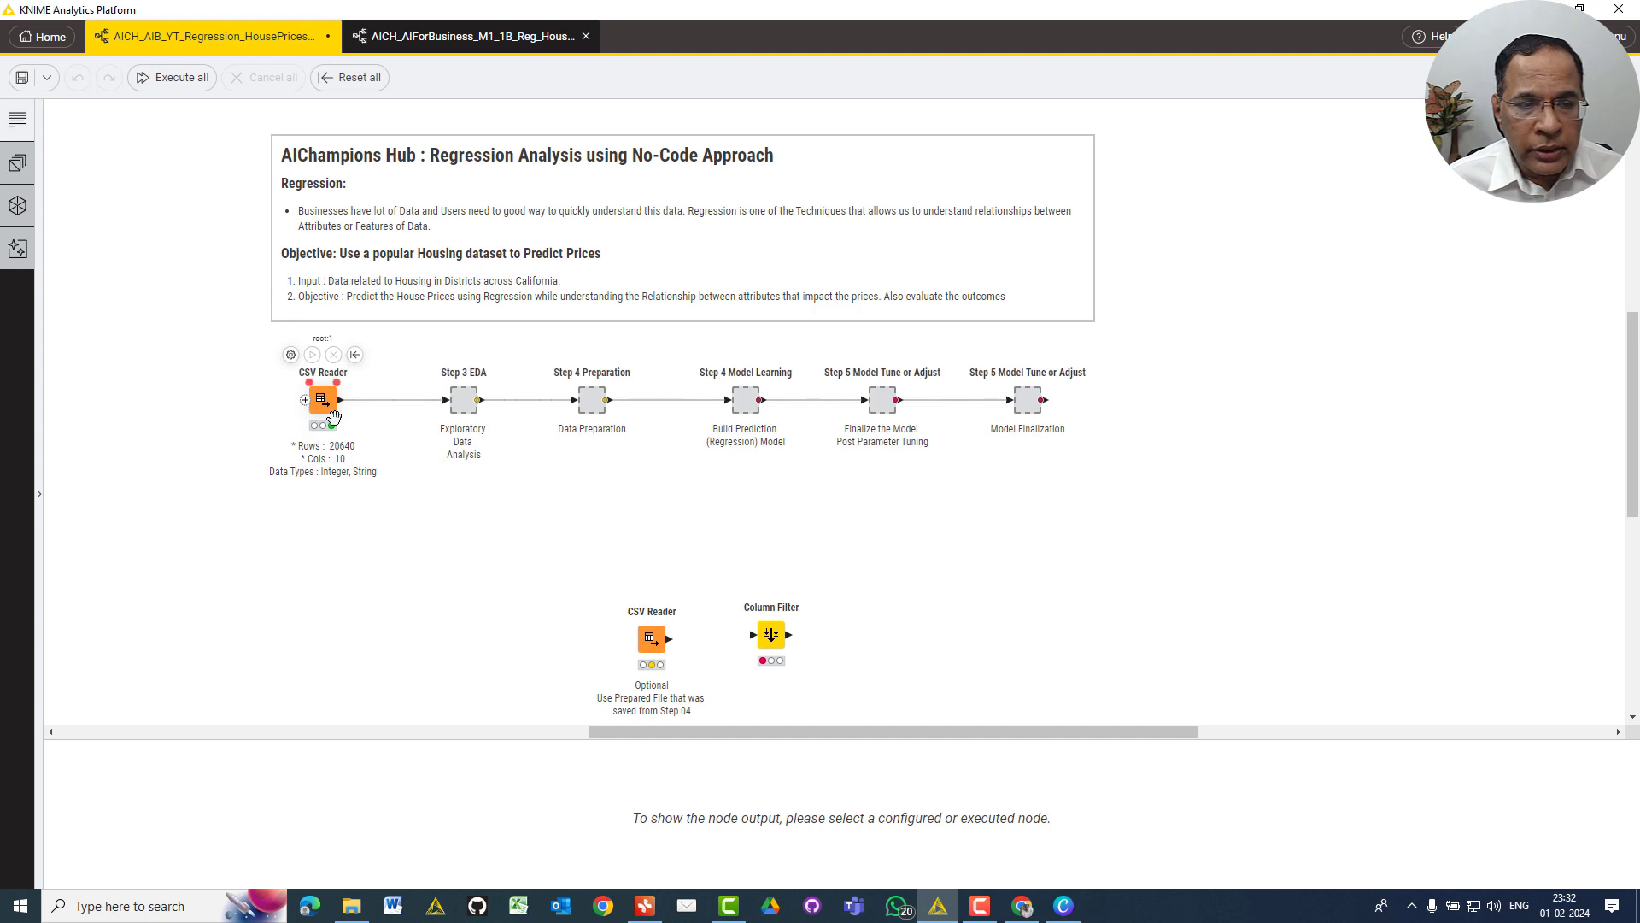
{"action": "left_click", "coordinate": [327, 416]}
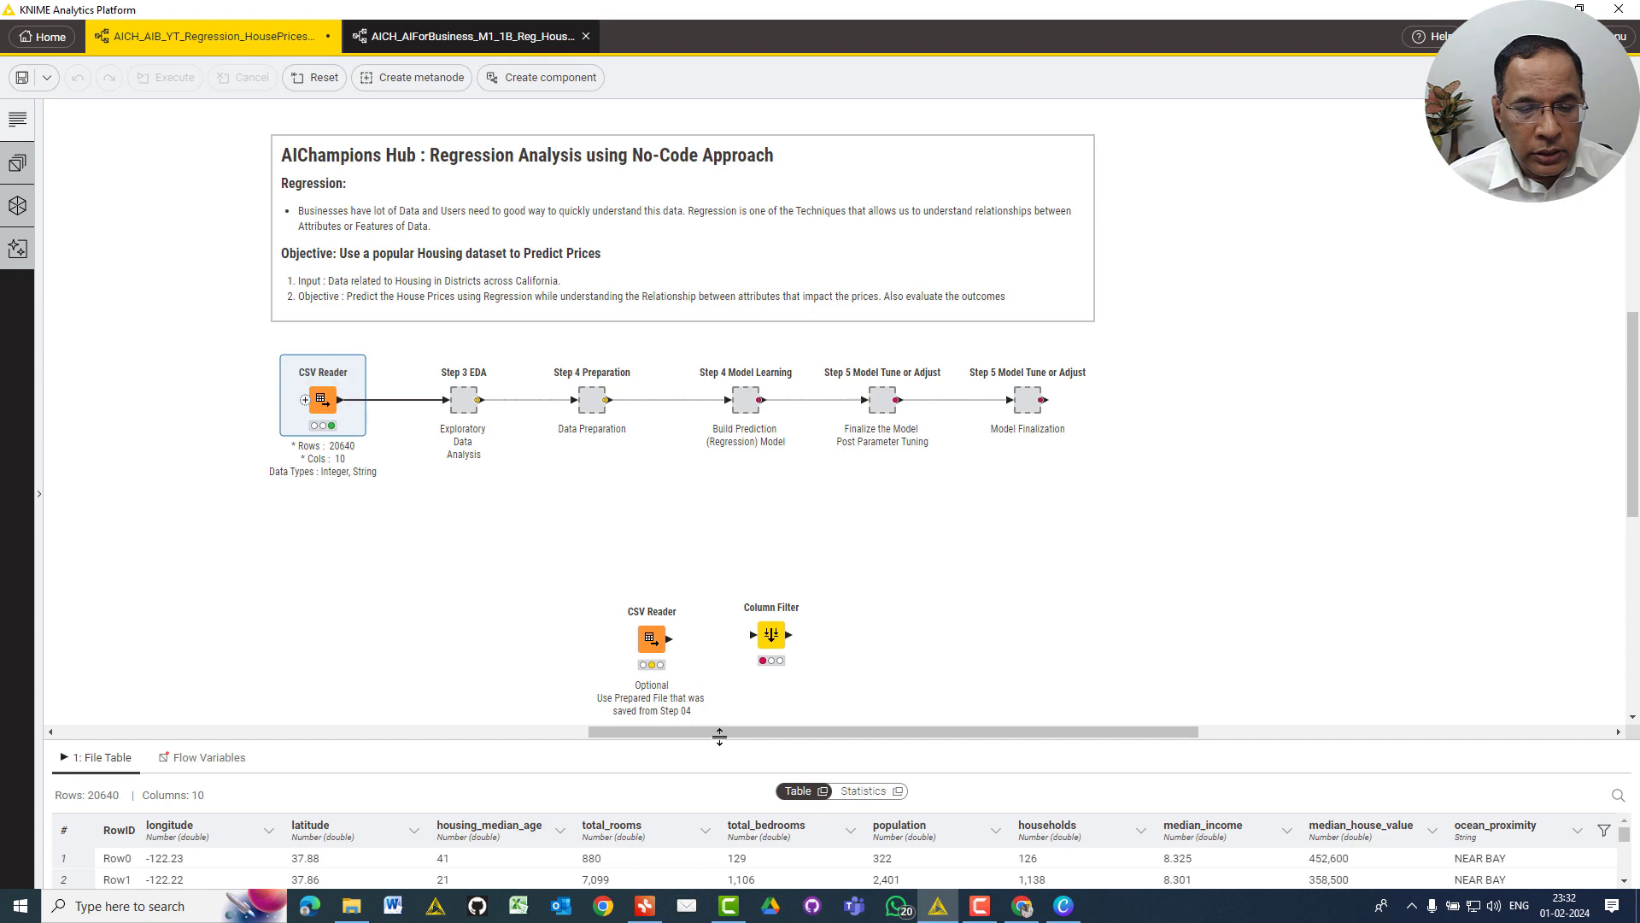
{"action": "left_click_drag", "start_coordinate": [720, 736], "coordinate": [720, 511]}
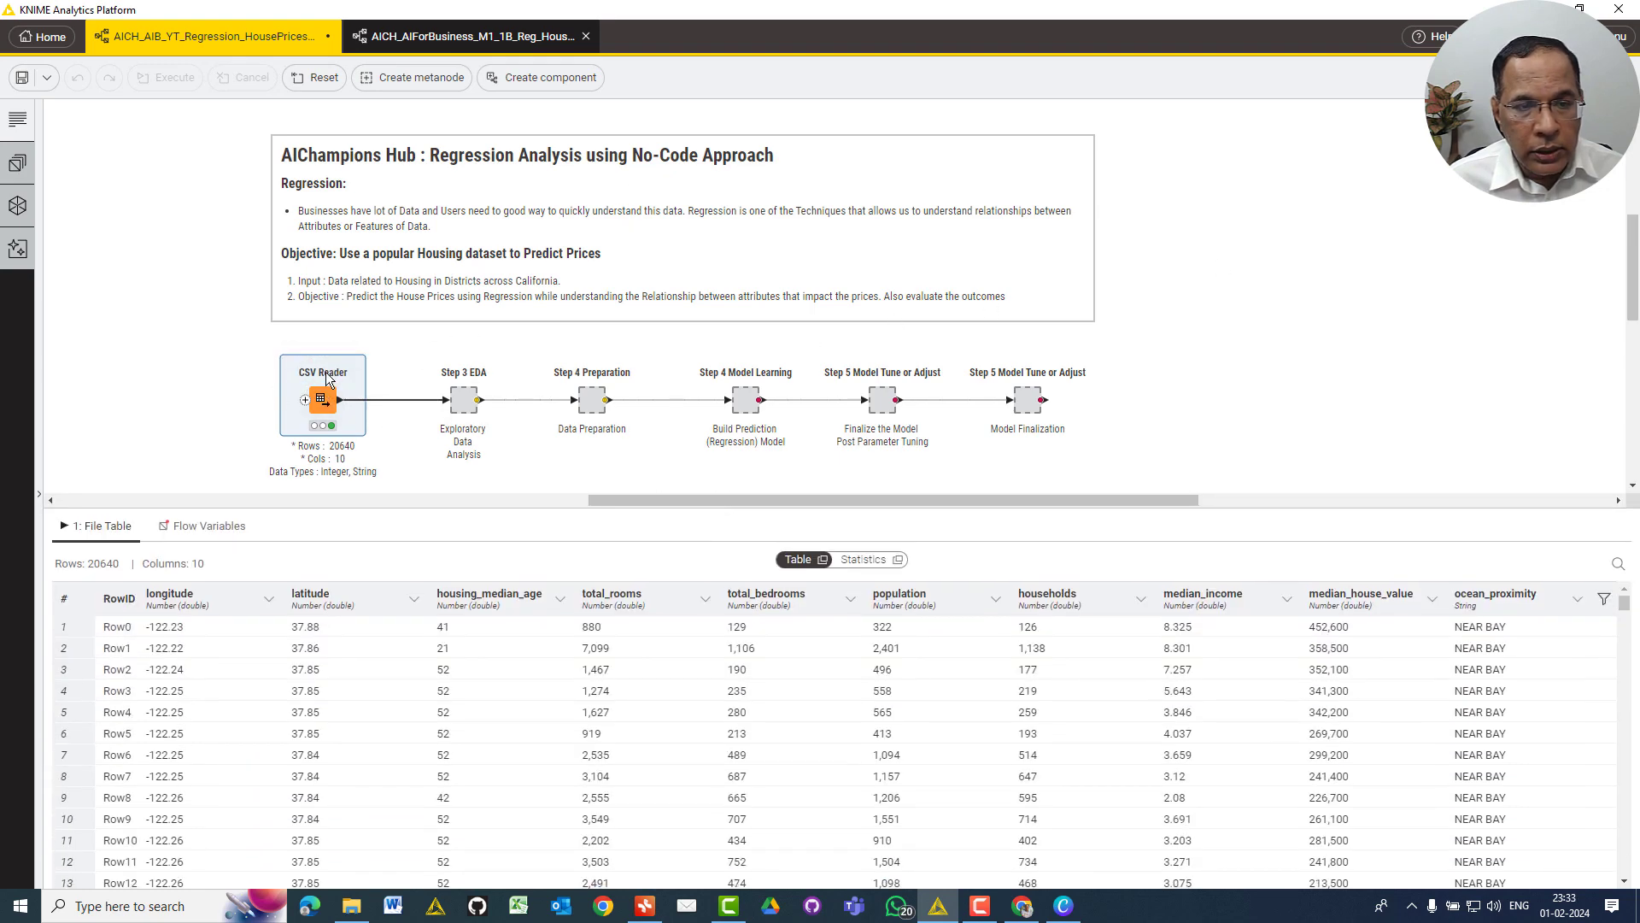
Review the CSV Reader's configuration and its preview of housing.csv, closing it without changes
{"action": "double_click", "coordinate": [323, 398]}
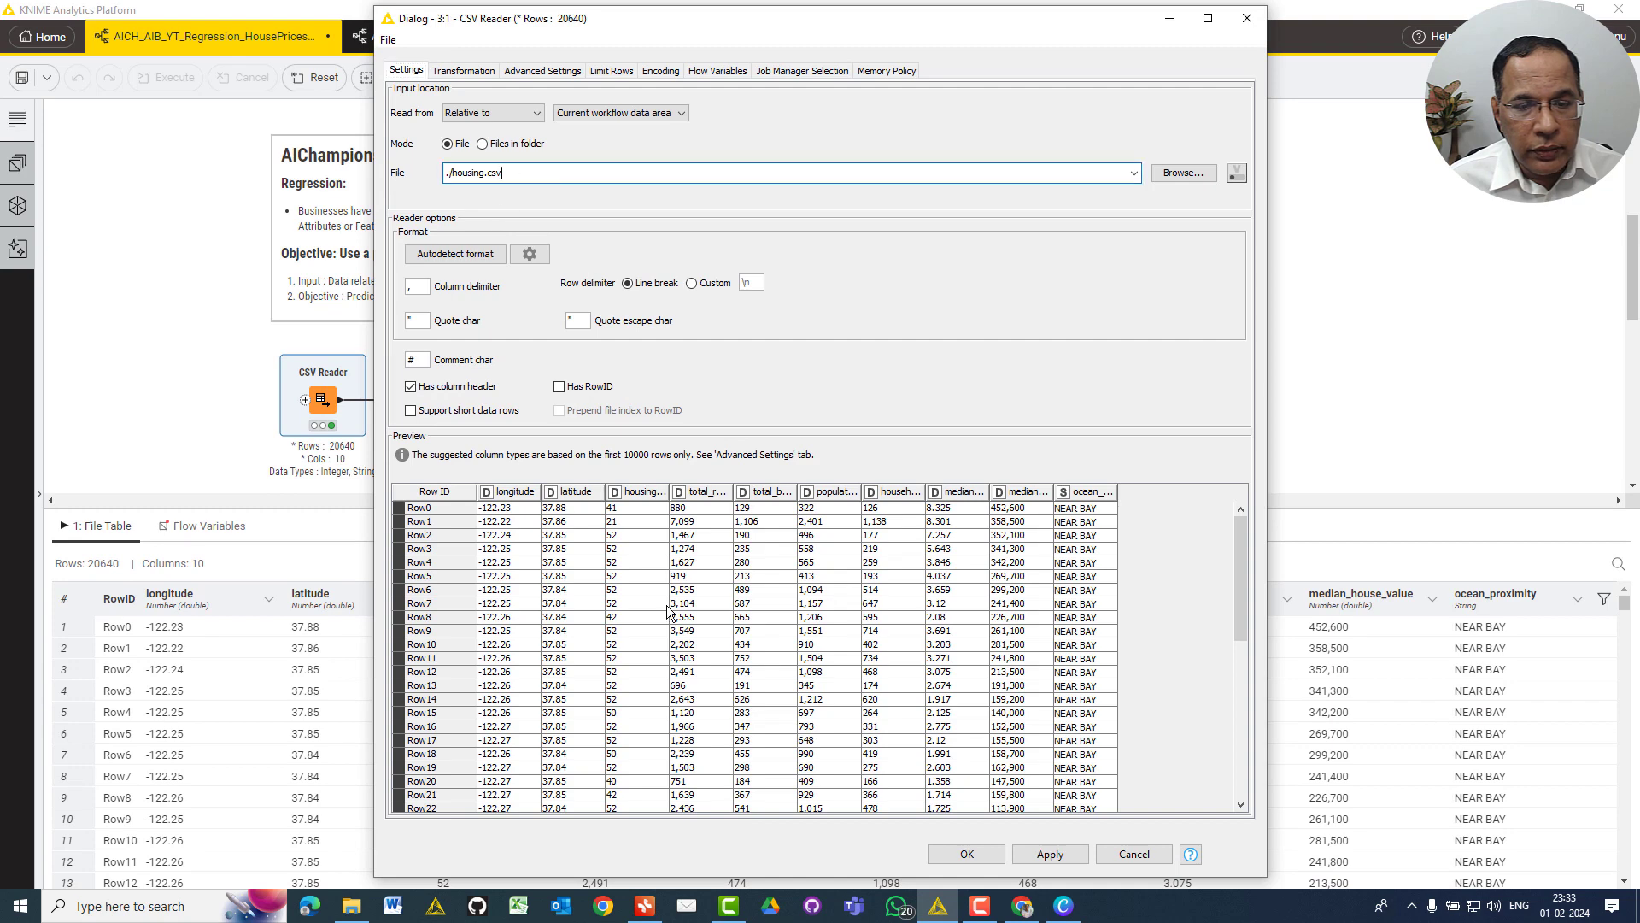
{"action": "scroll", "coordinate": [670, 543], "scroll_direction": "down", "scroll_amount": 6}
{"action": "scroll", "coordinate": [670, 581], "scroll_direction": "down", "scroll_amount": 20}
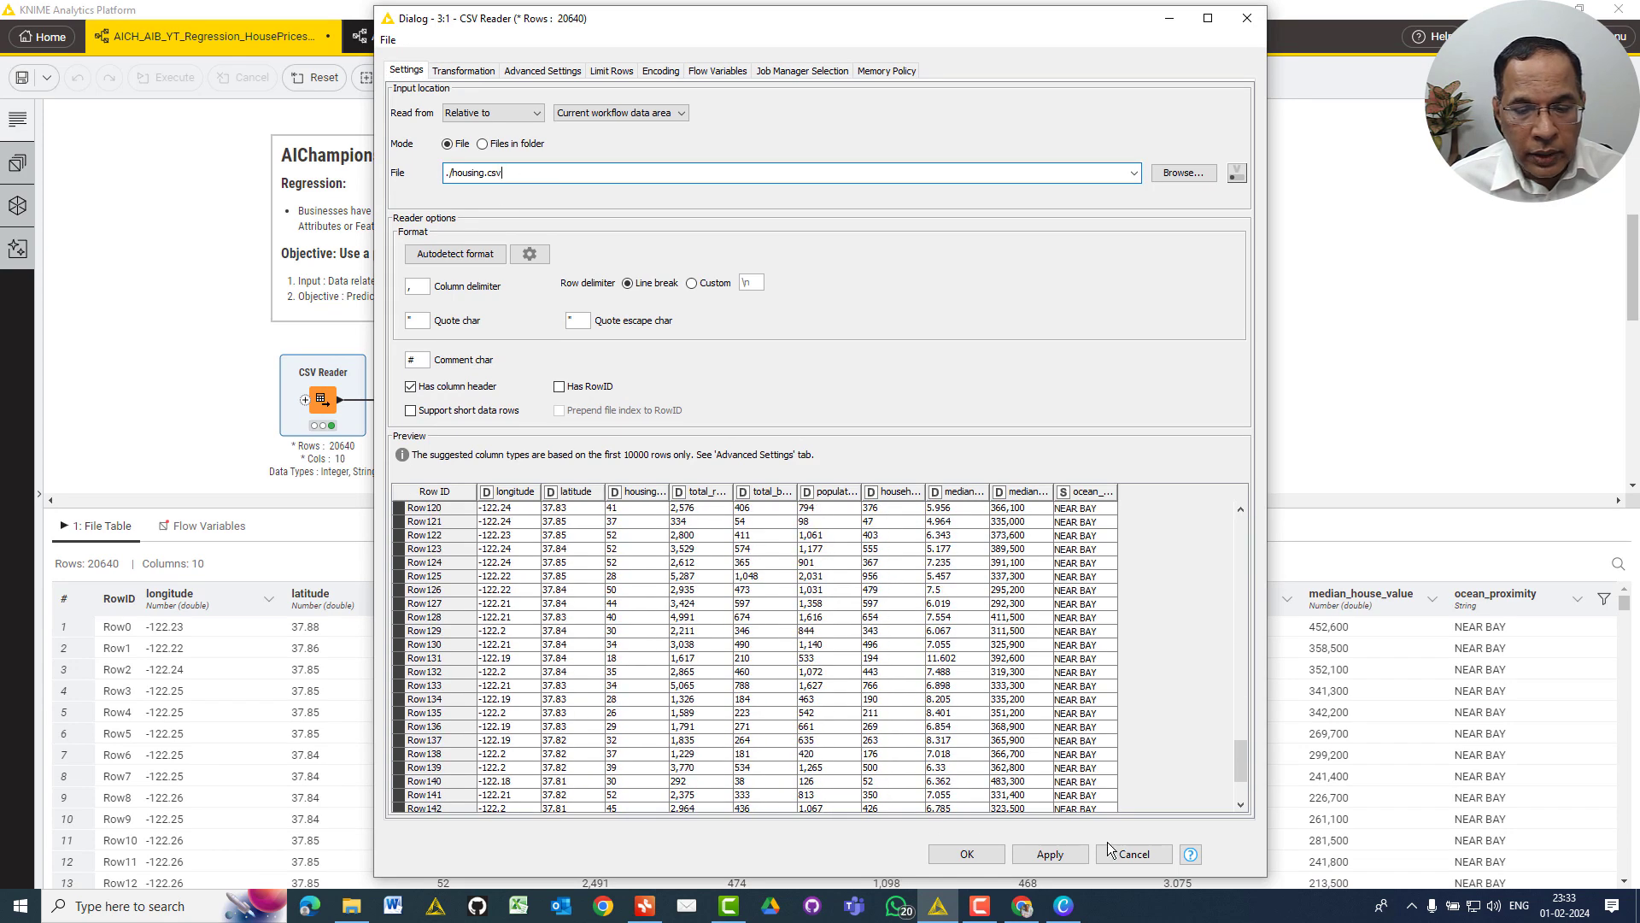
{"action": "left_click", "coordinate": [1154, 855]}
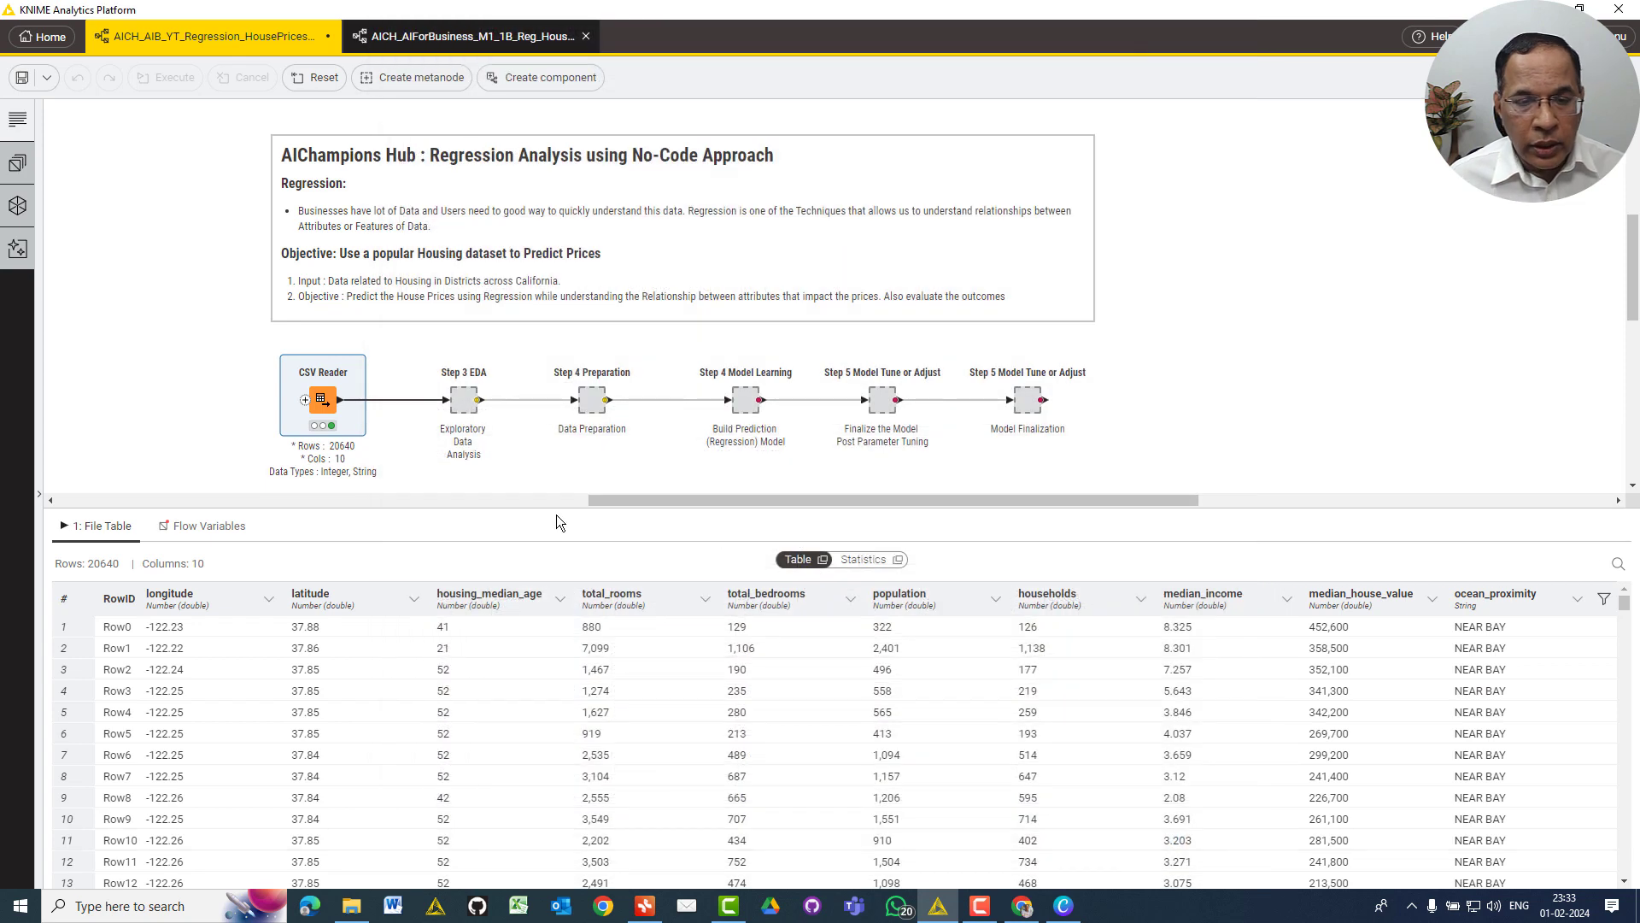
Enlarge the File Table output area further and highlight the table's row and column counts
{"action": "left_click_drag", "start_coordinate": [556, 513], "coordinate": [559, 521]}
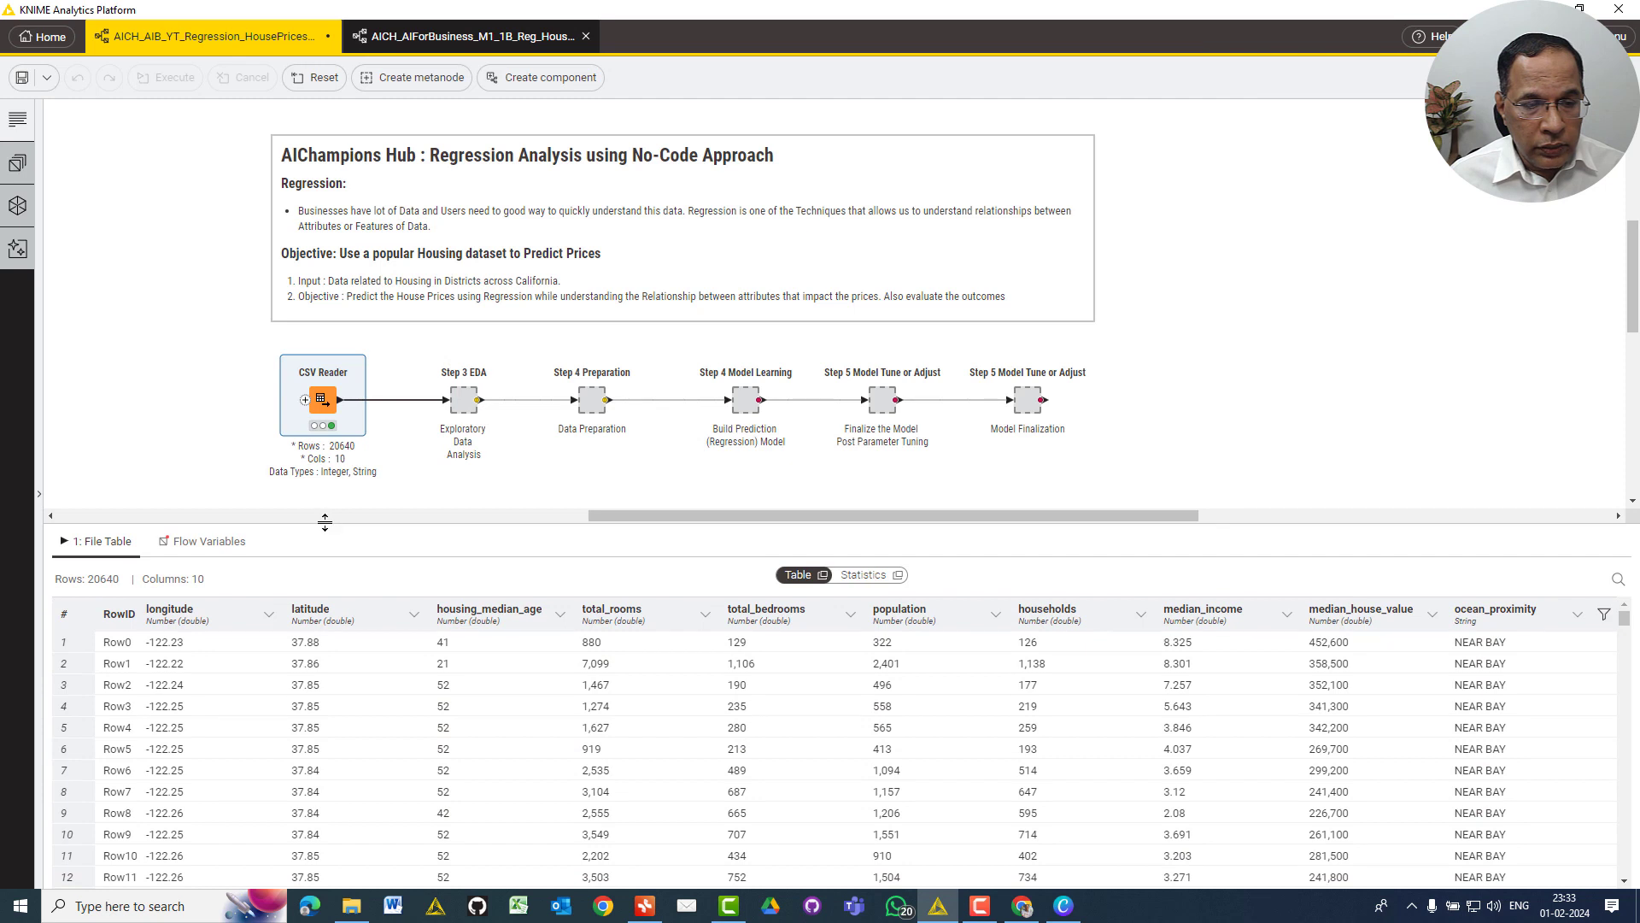
{"action": "left_click_drag", "start_coordinate": [324, 522], "coordinate": [324, 507]}
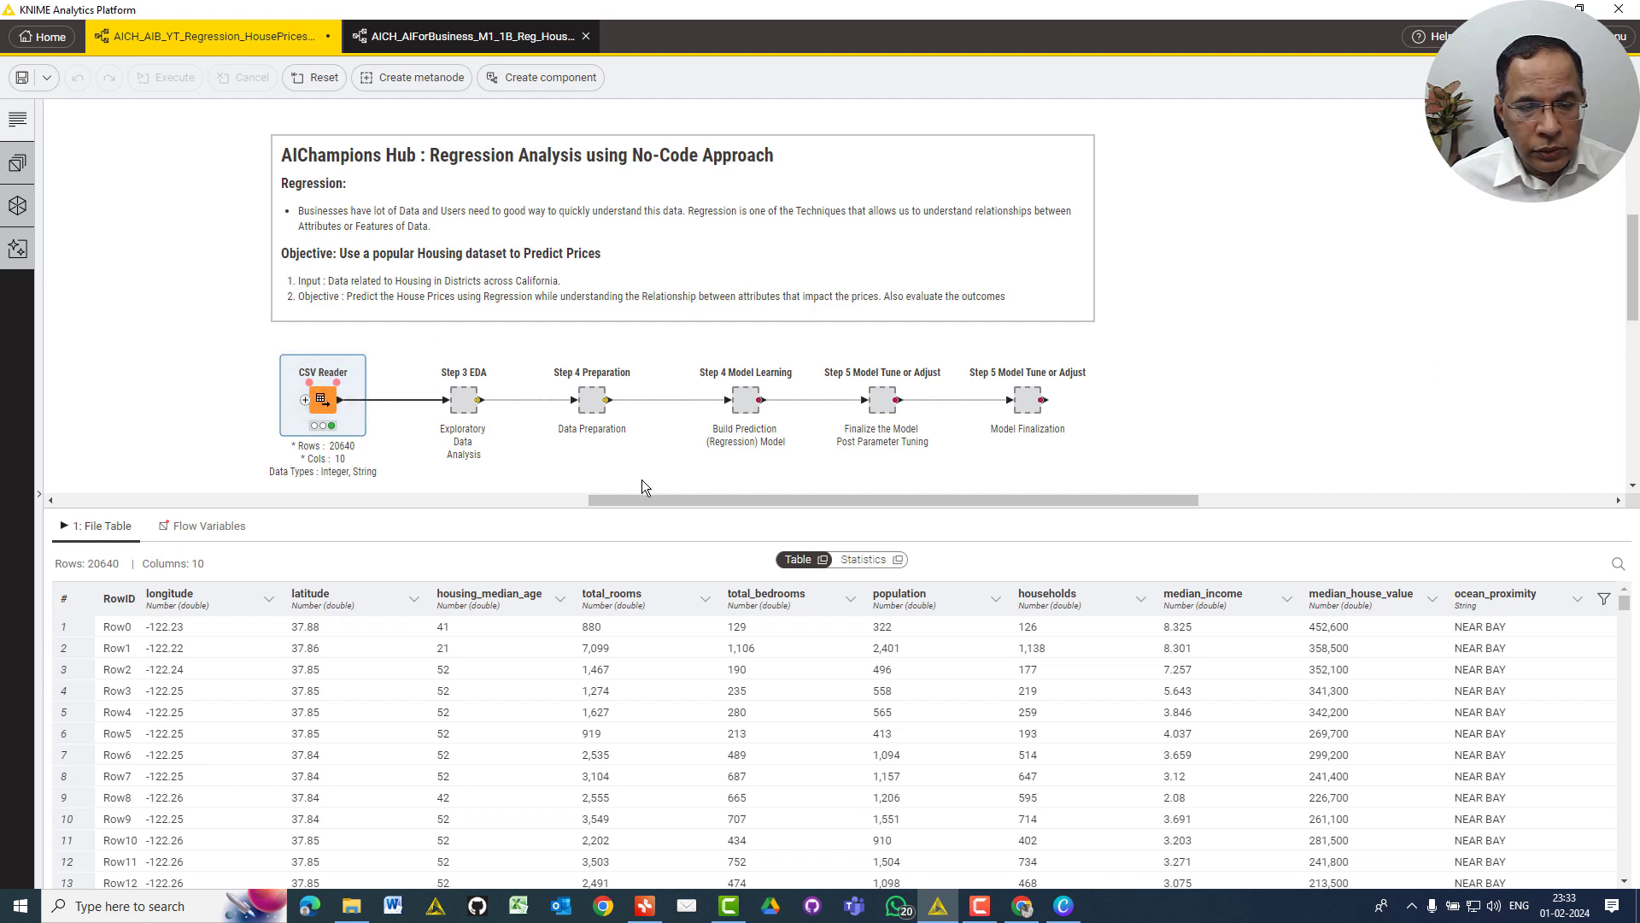
{"action": "left_click_drag", "start_coordinate": [642, 505], "coordinate": [642, 342]}
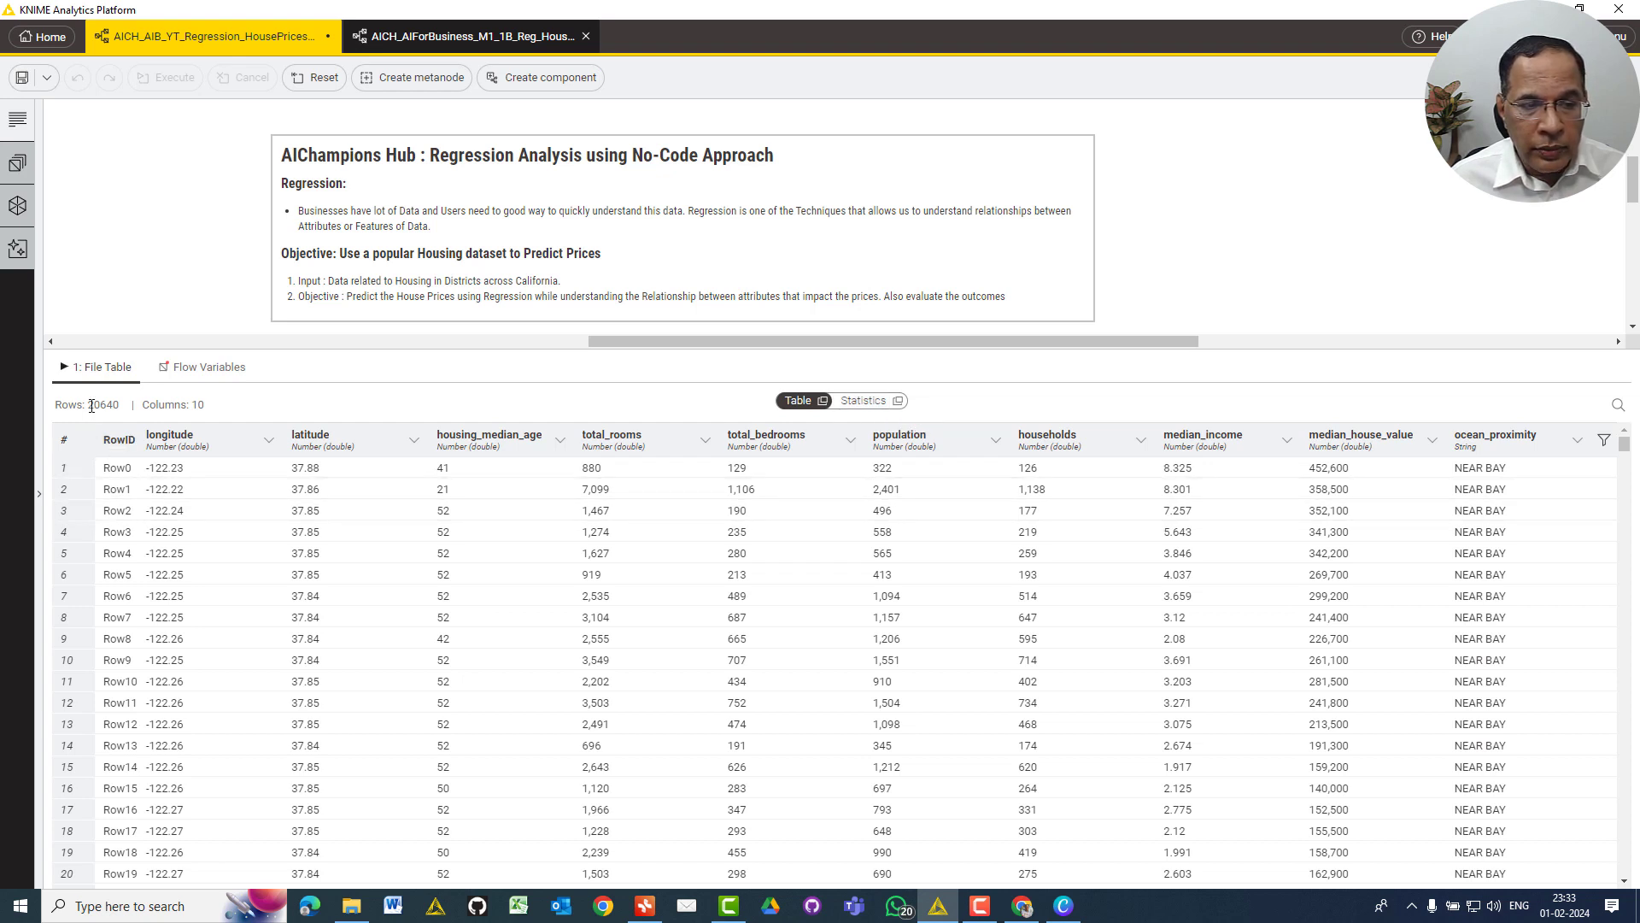
{"action": "left_click_drag", "start_coordinate": [89, 406], "coordinate": [130, 408]}
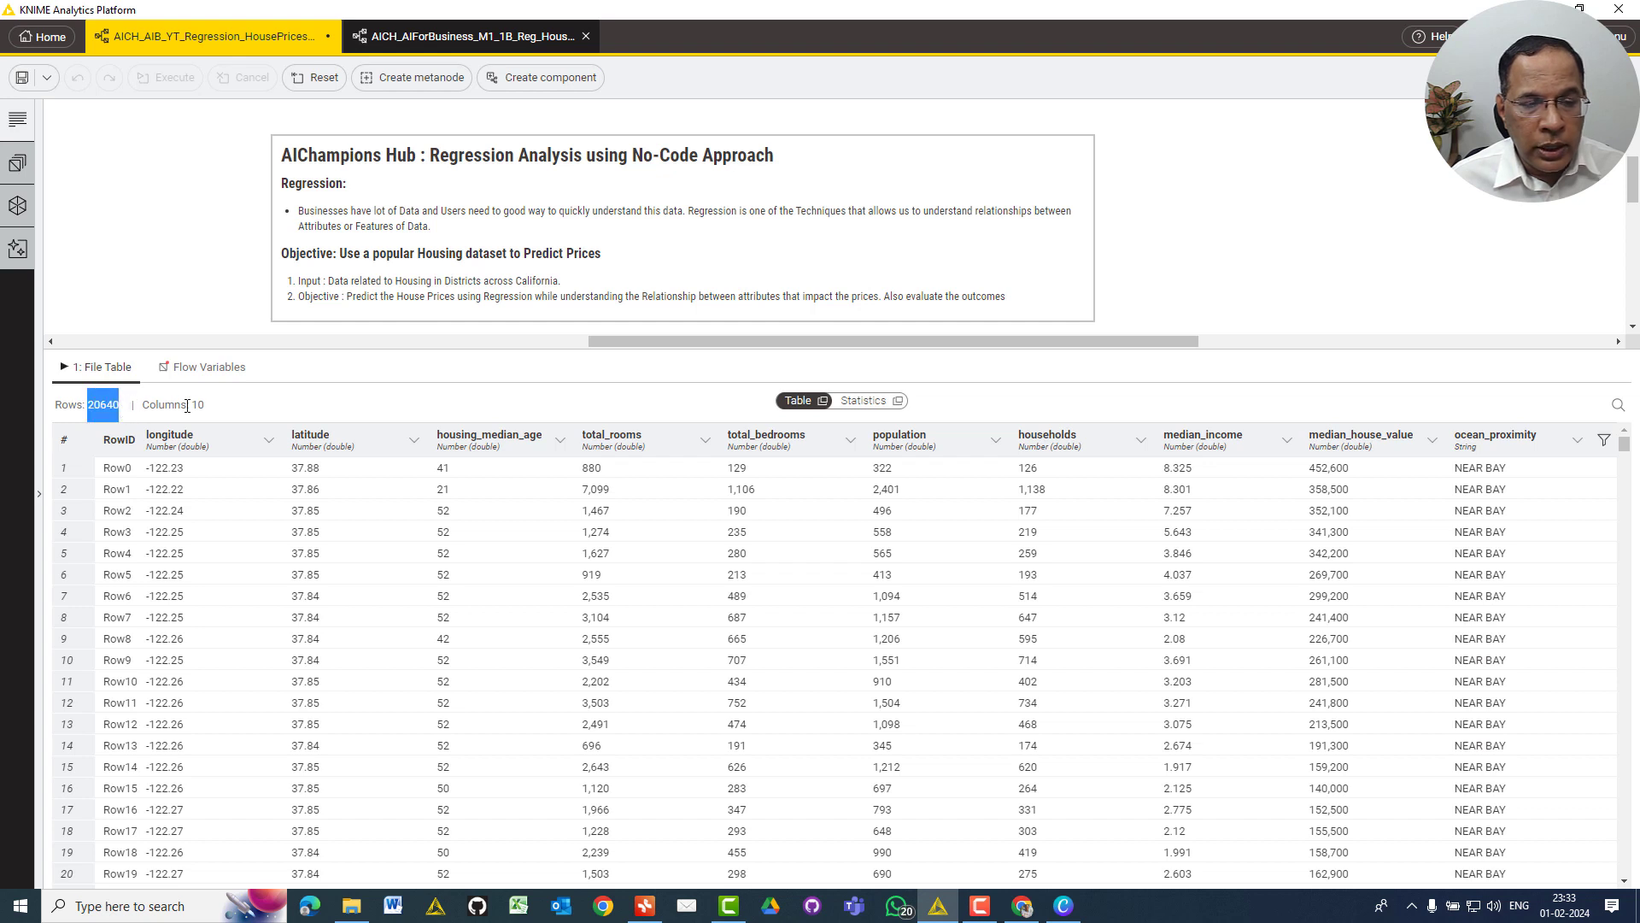
{"action": "left_click_drag", "start_coordinate": [205, 408], "coordinate": [170, 407]}
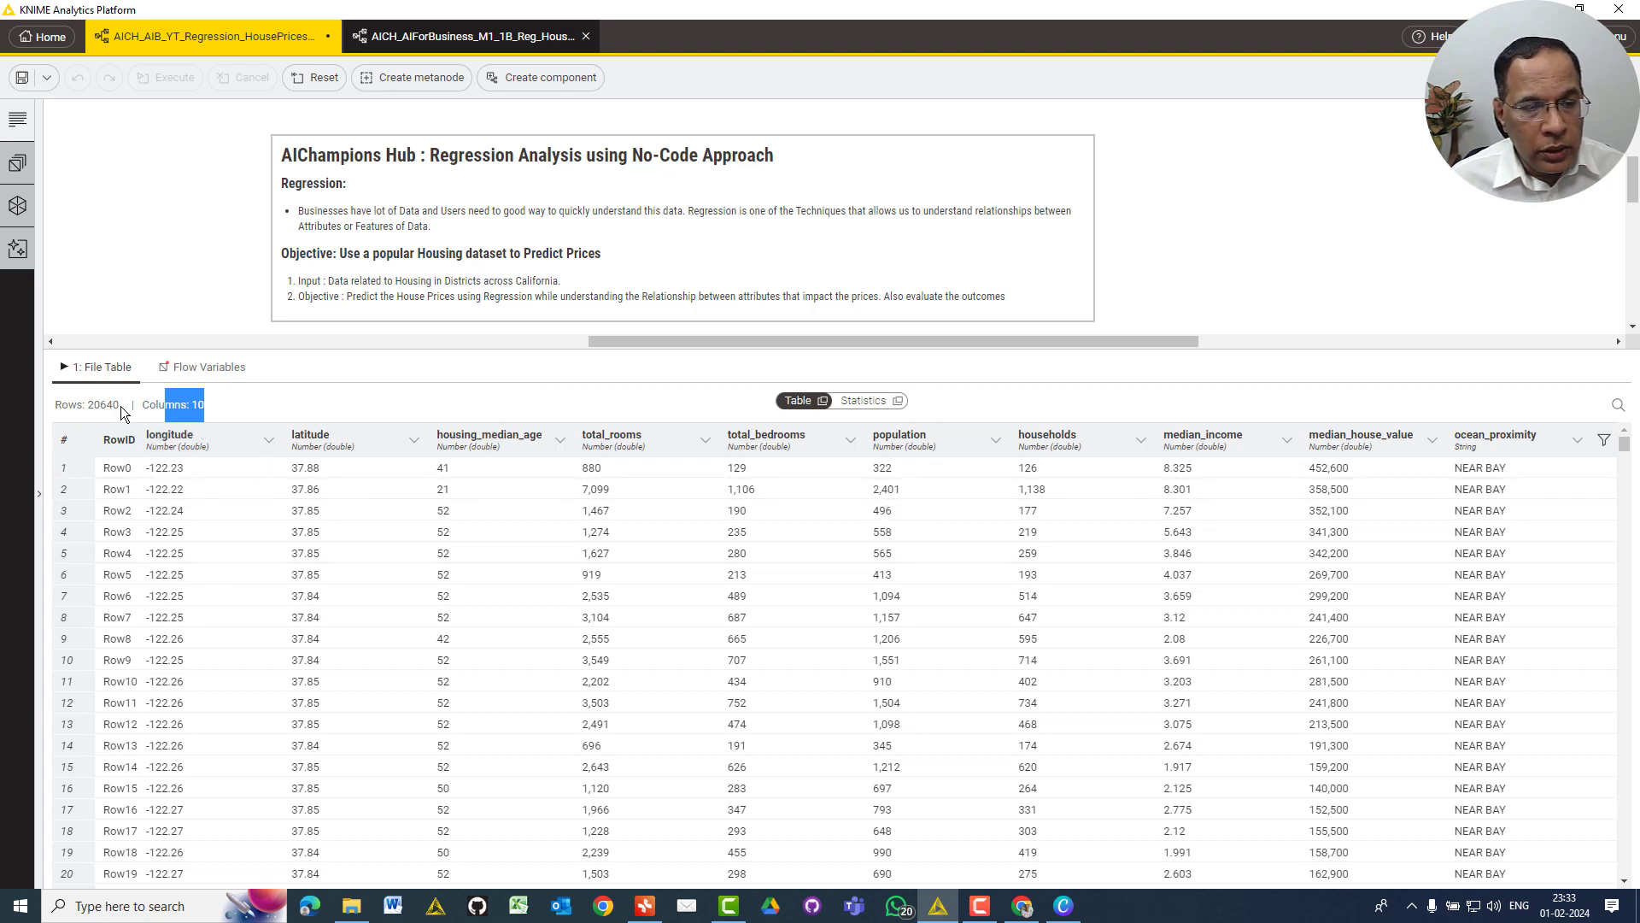
{"action": "left_click_drag", "start_coordinate": [119, 405], "coordinate": [86, 403]}
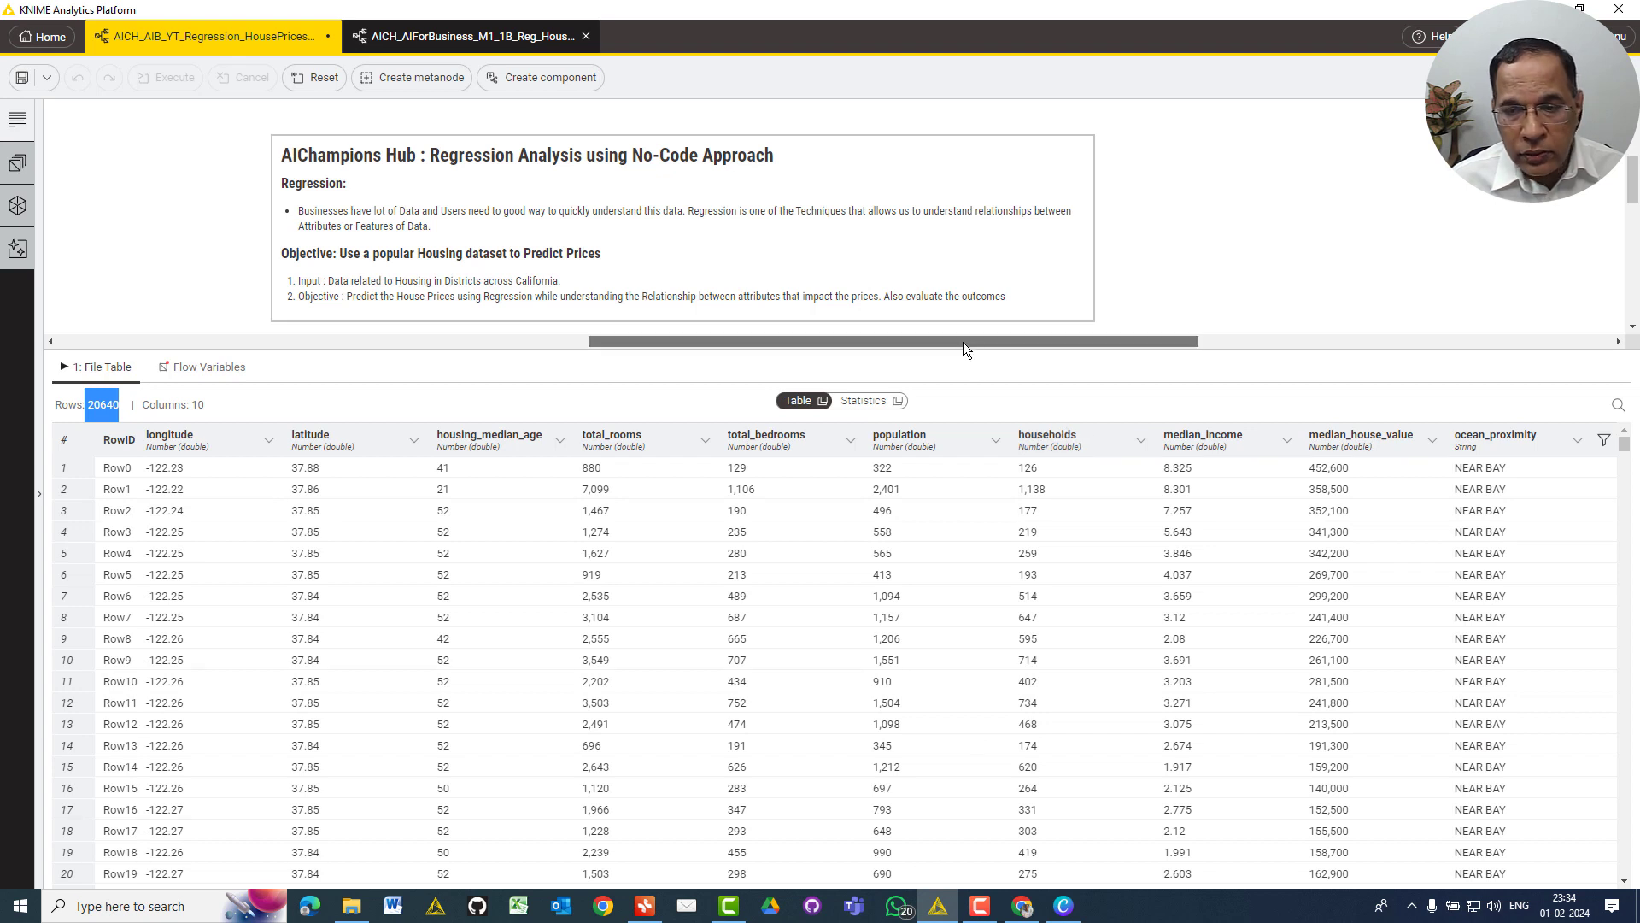
{"action": "mouse_move", "coordinate": [962, 342]}
{"action": "left_mouse_down"}
{"action": "mouse_move", "coordinate": [1076, 341]}
{"action": "mouse_move", "coordinate": [945, 341]}
{"action": "left_mouse_up"}
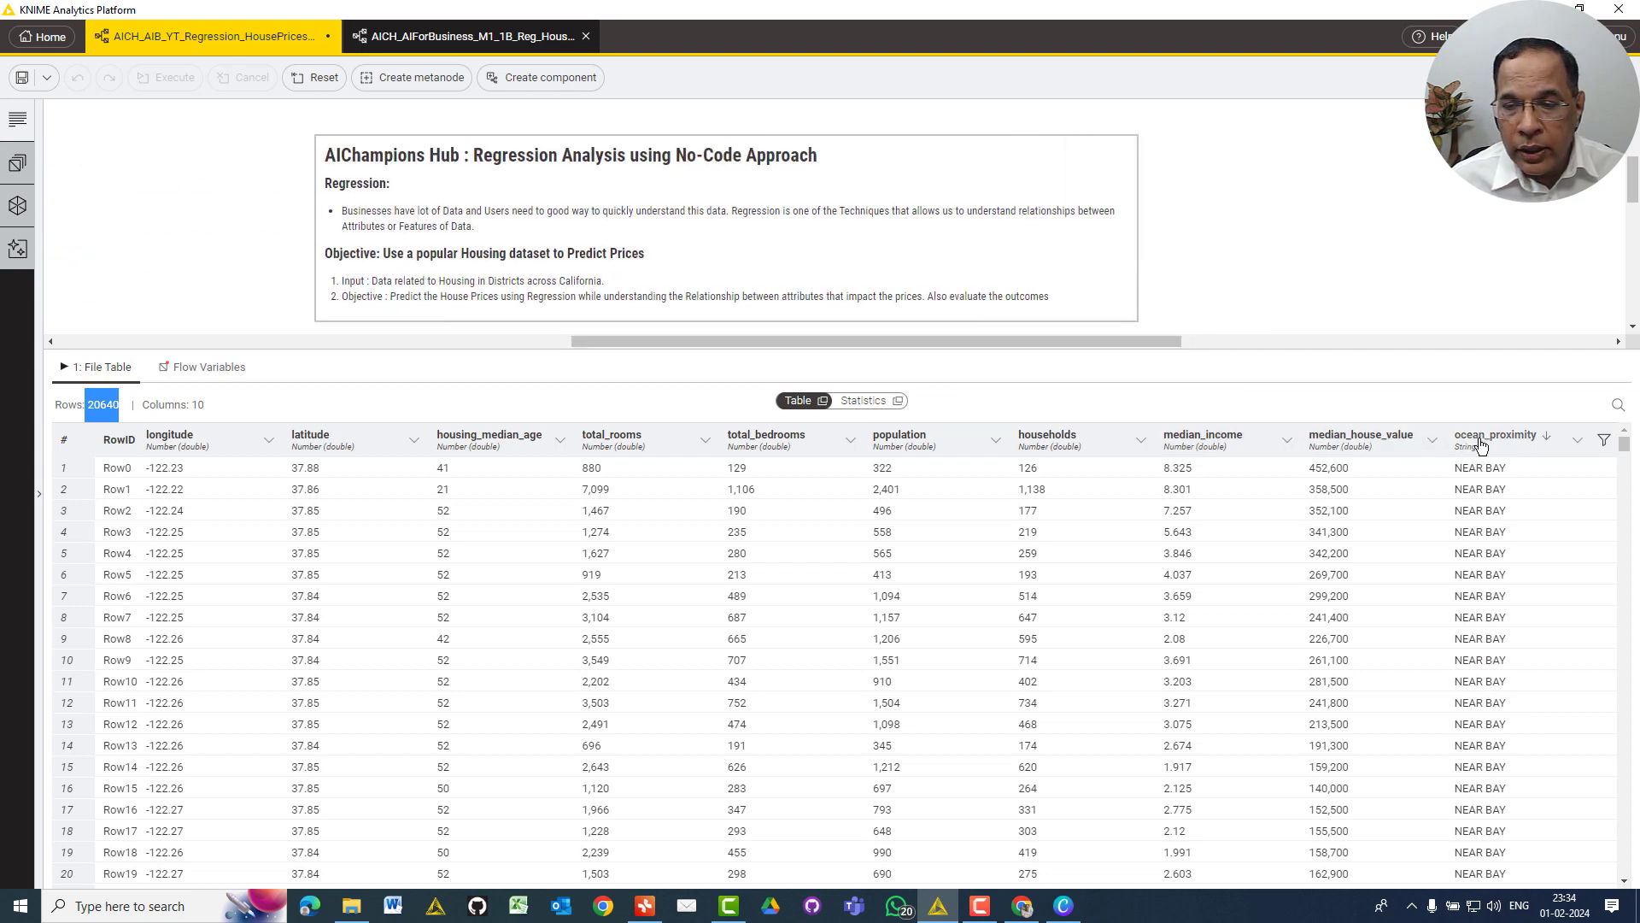
Filter the File Table's ocean_proximity column to INLAND and browse the matching rows
{"action": "left_click", "coordinate": [1603, 448]}
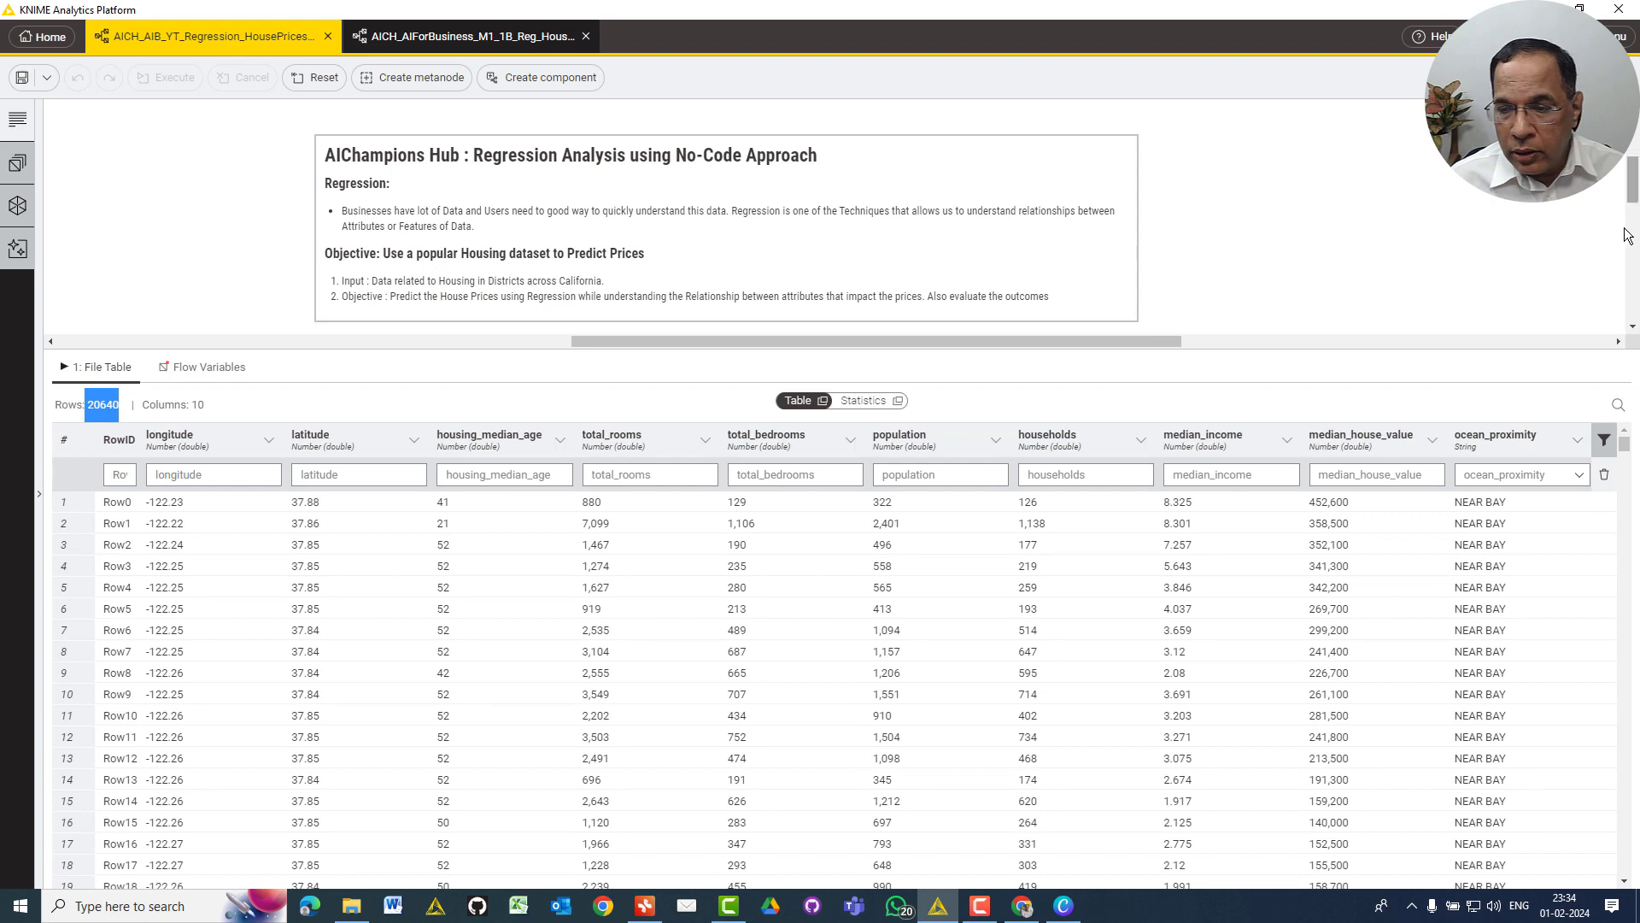
{"action": "left_click", "coordinate": [1587, 475]}
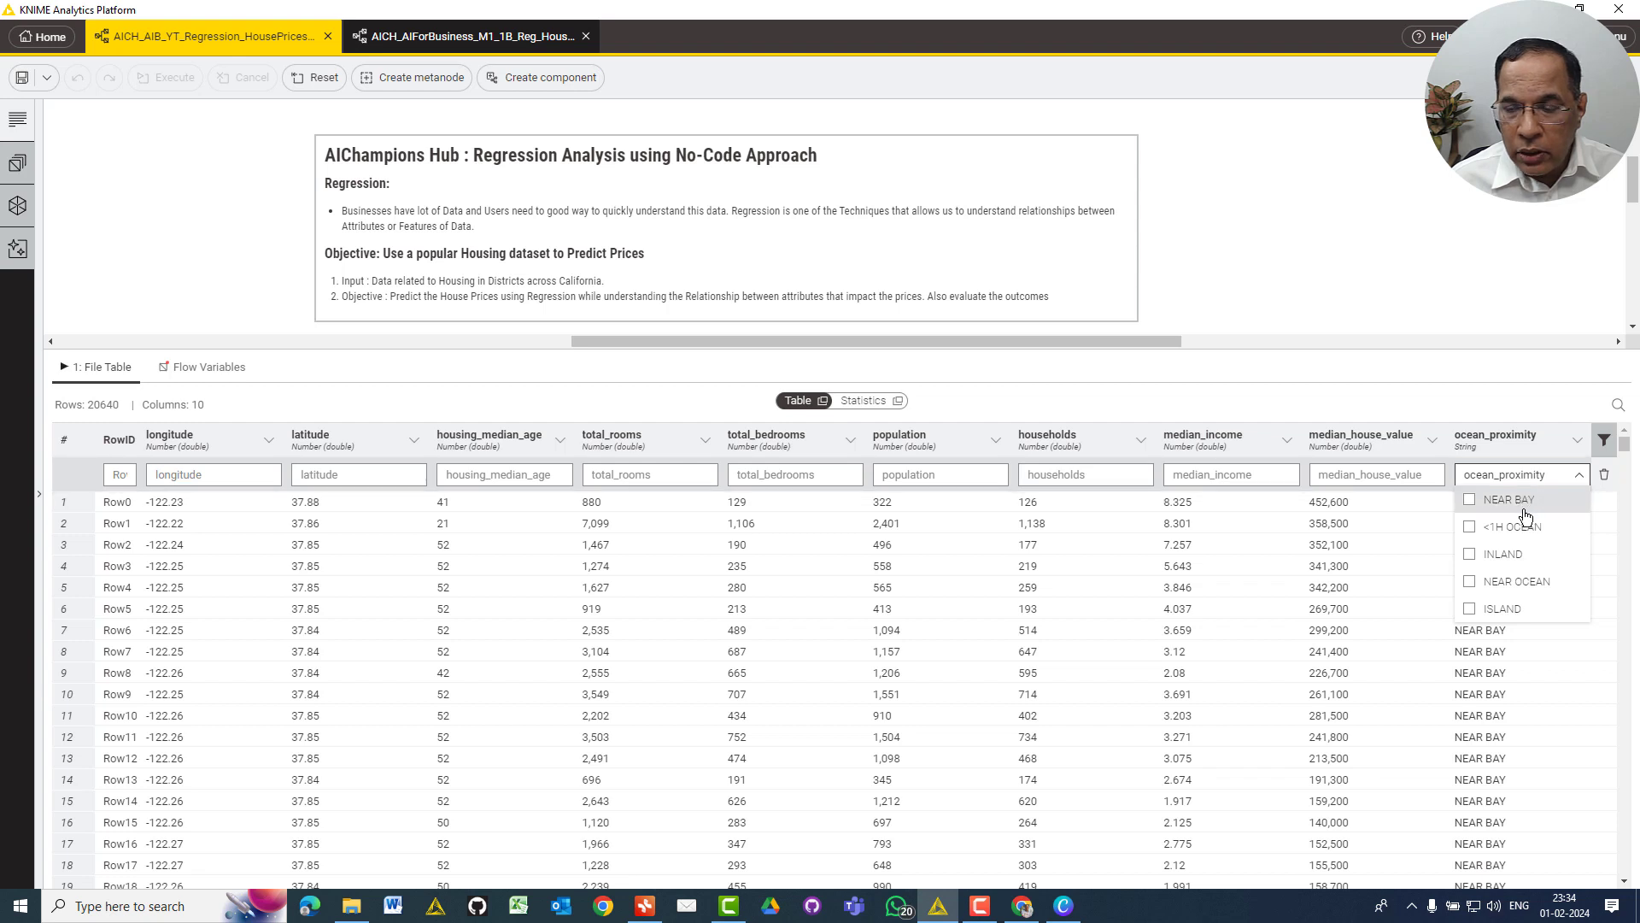
{"action": "left_click", "coordinate": [1504, 555]}
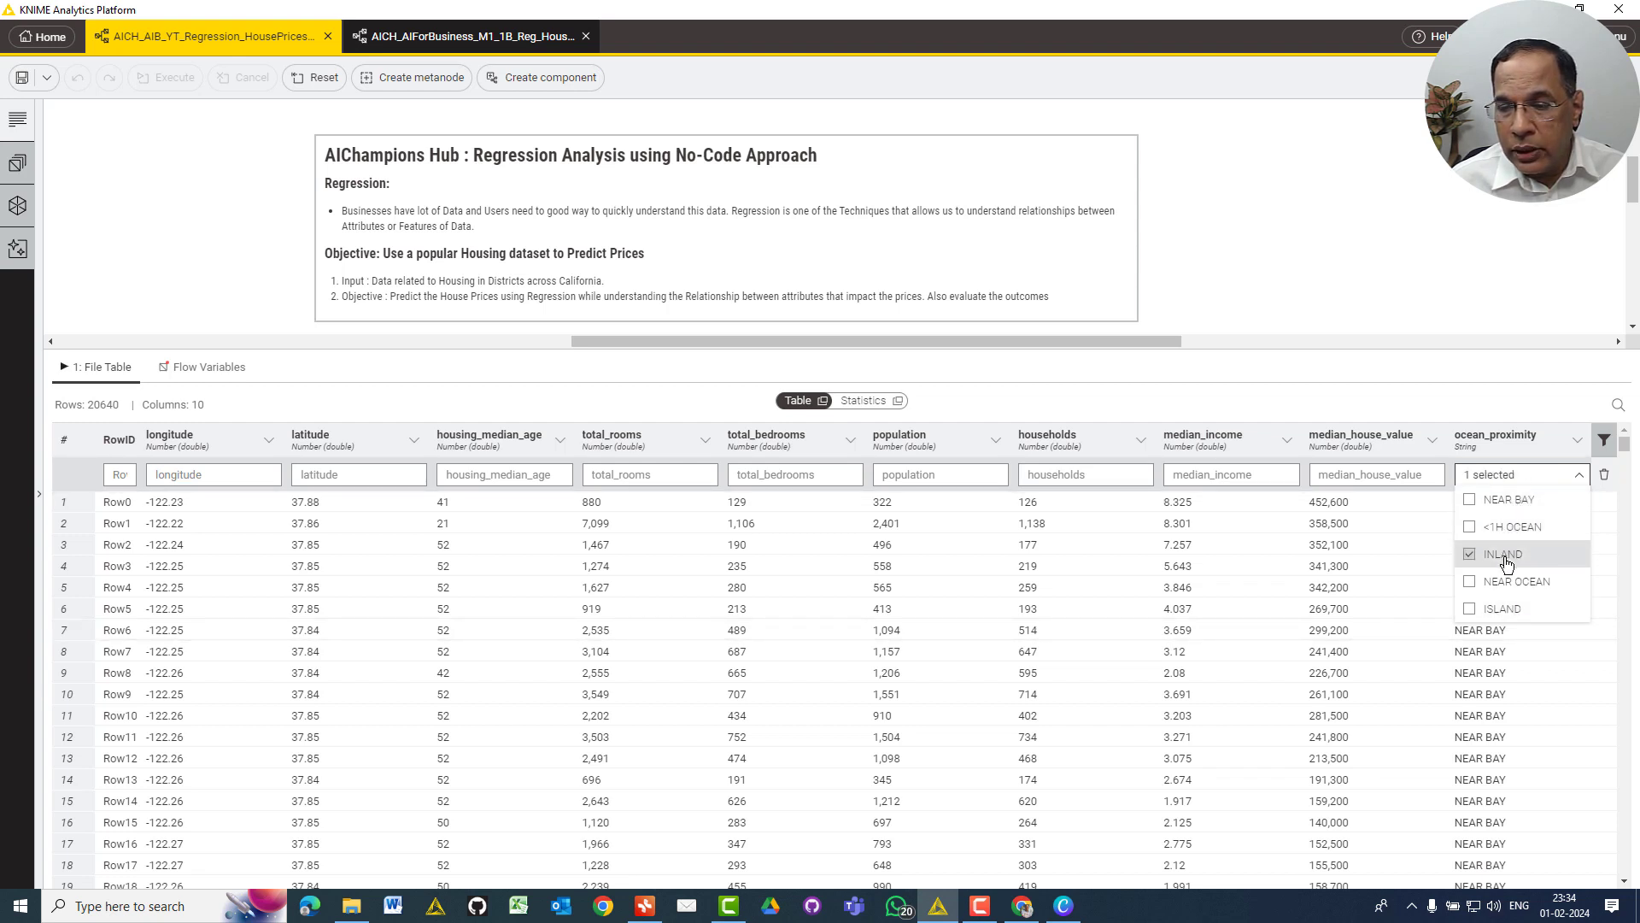
{"action": "left_click", "coordinate": [1457, 395]}
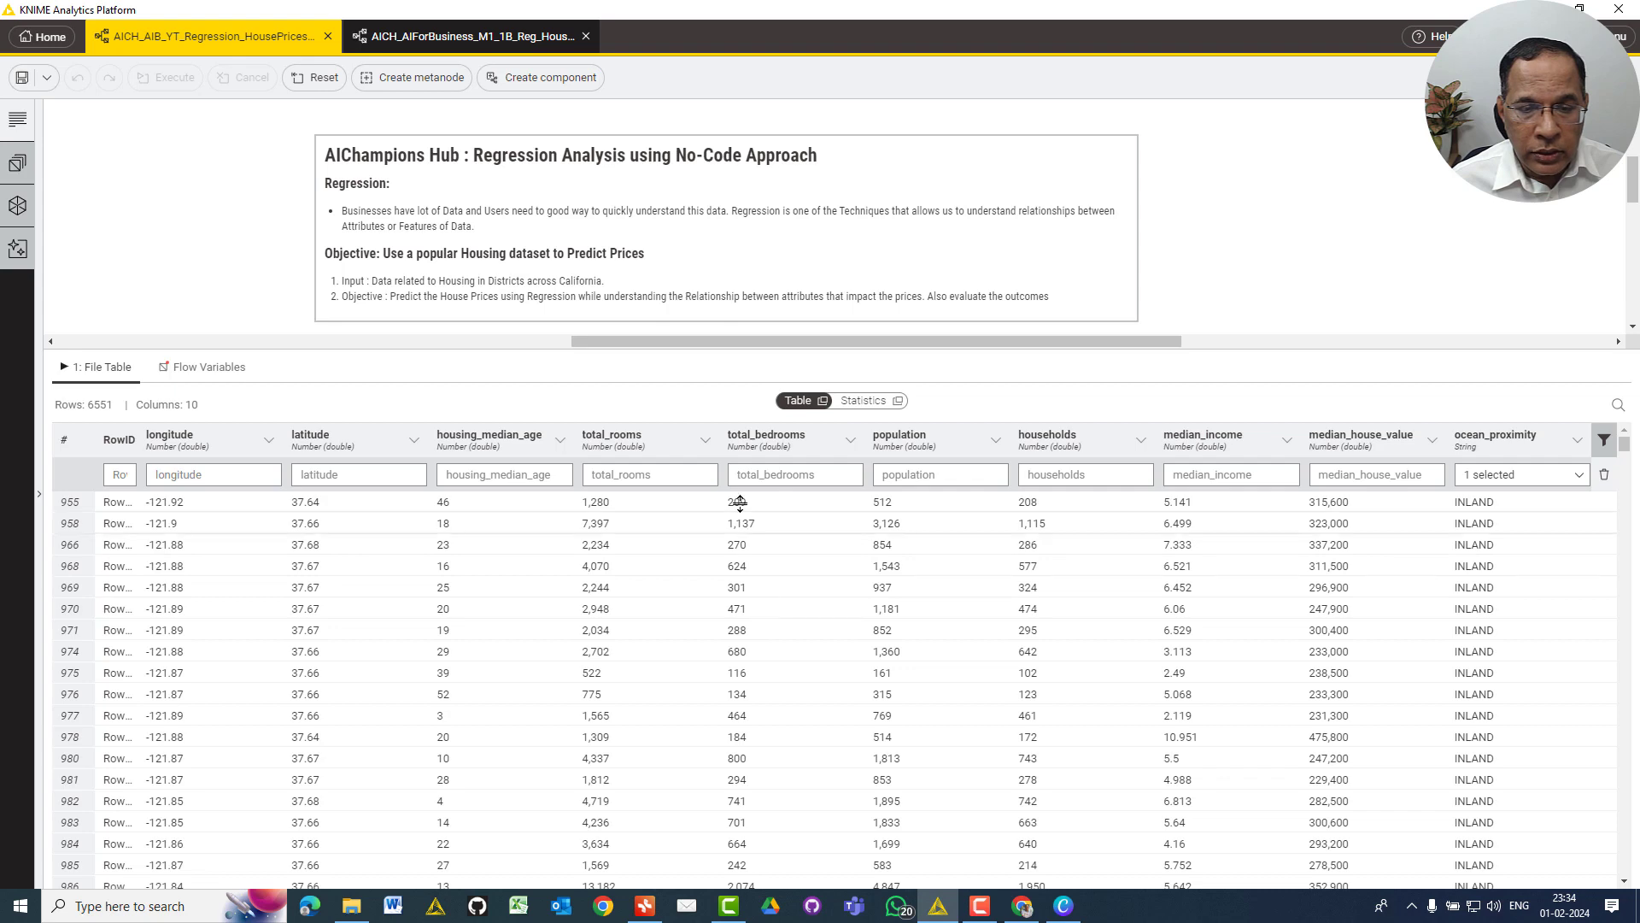
{"action": "scroll", "coordinate": [423, 566], "scroll_direction": "down", "scroll_amount": 5}
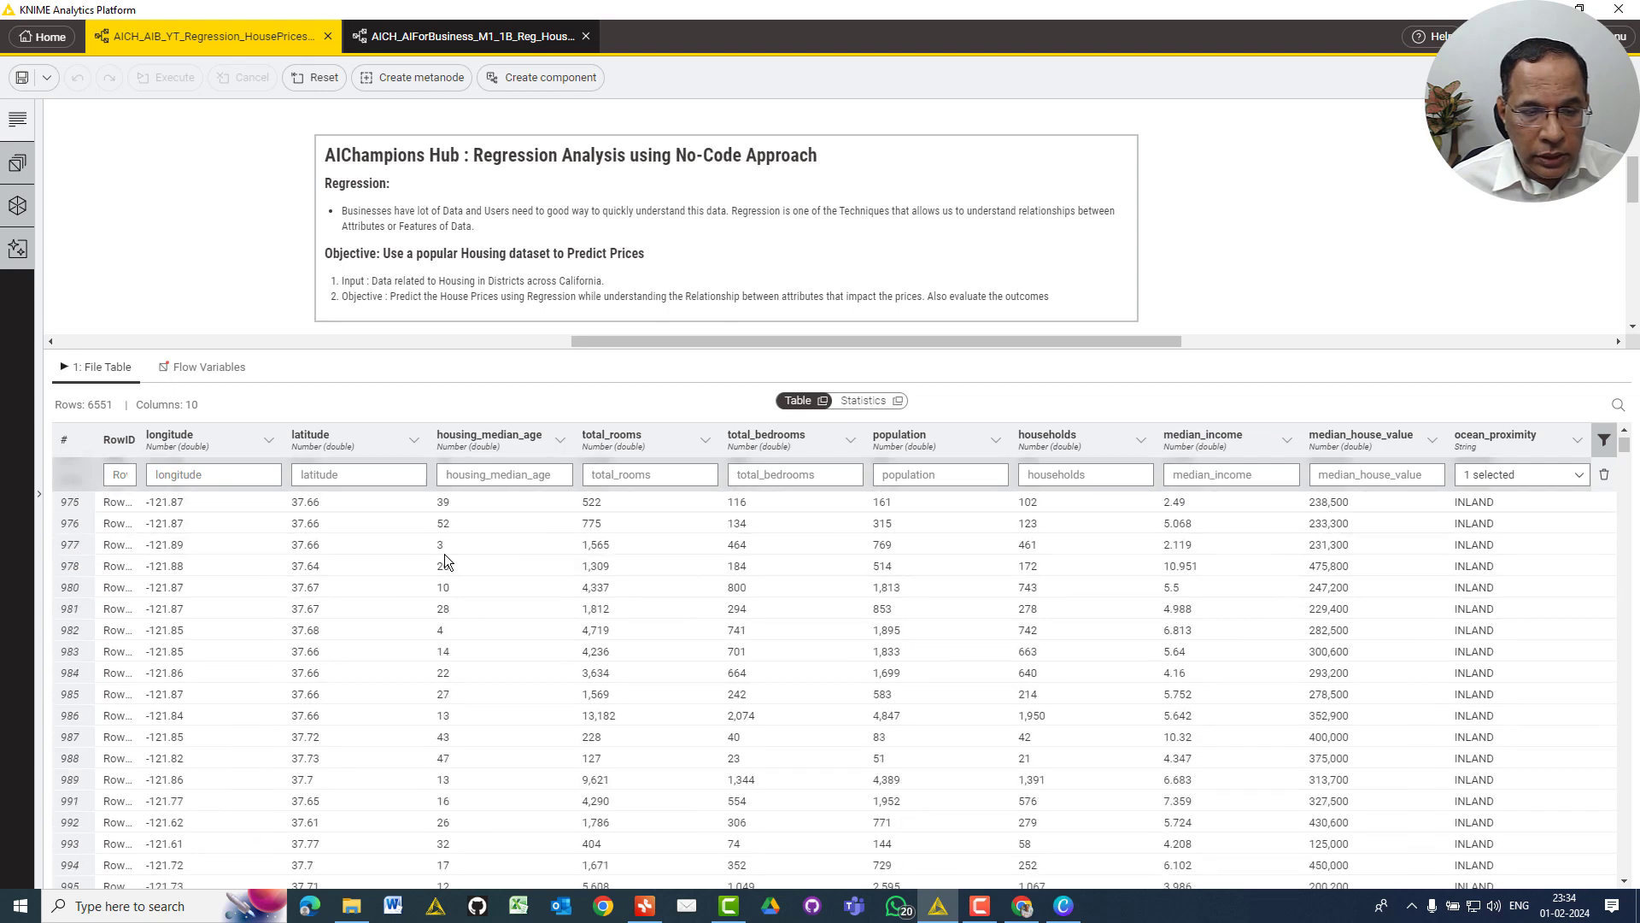
{"action": "scroll", "coordinate": [956, 583], "scroll_direction": "down", "scroll_amount": 3}
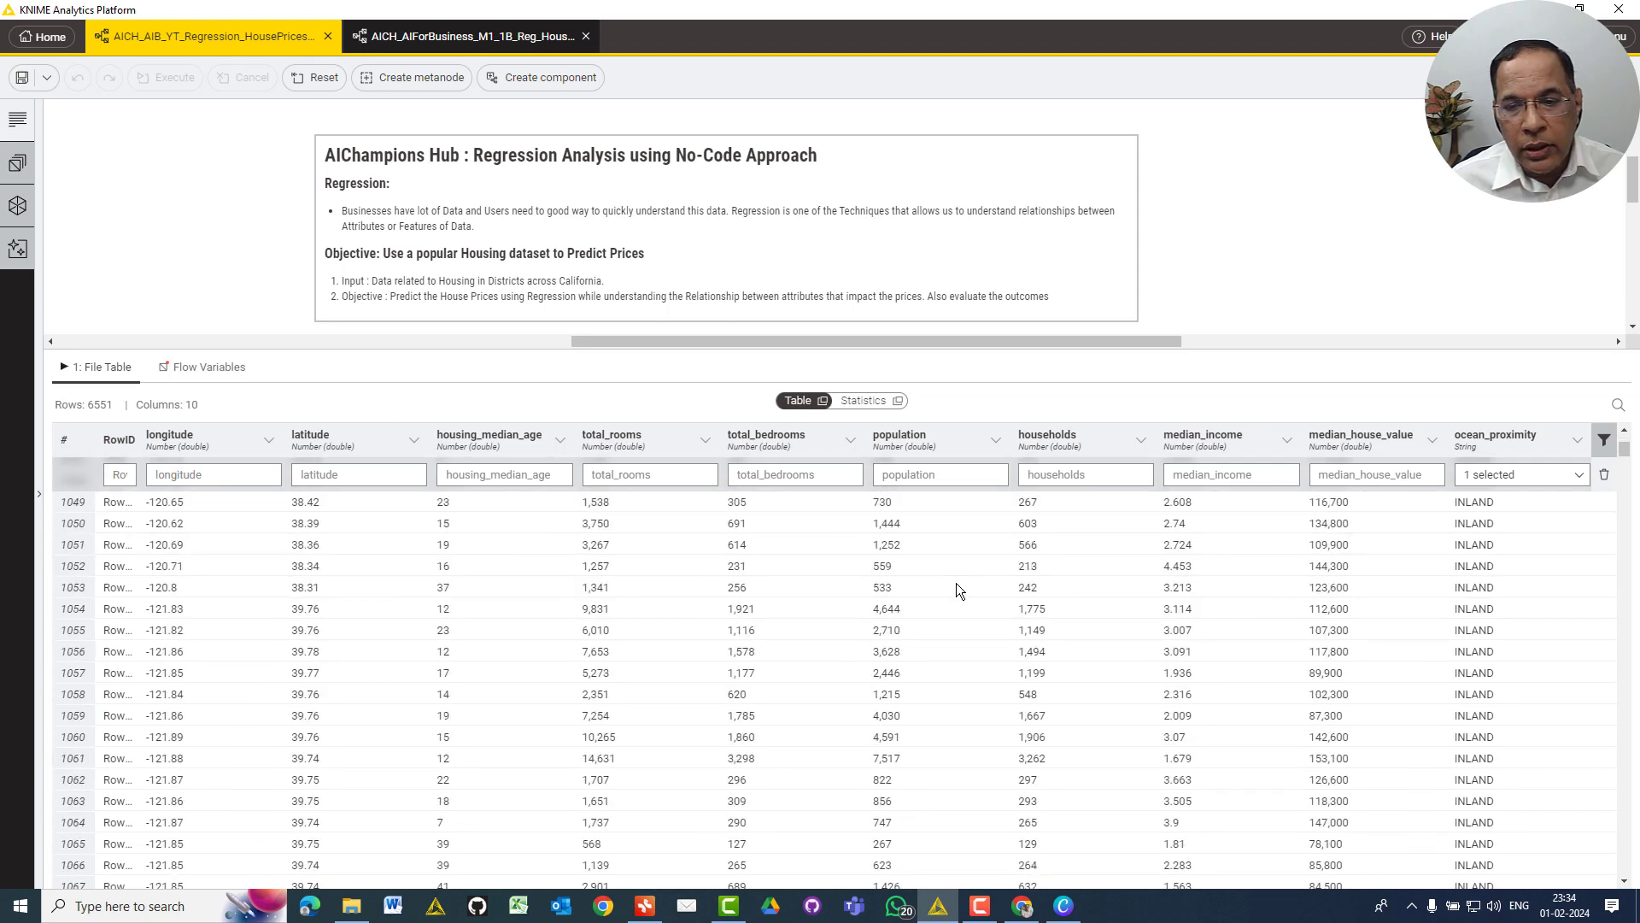
{"action": "scroll", "coordinate": [958, 581], "scroll_direction": "up", "scroll_amount": 8}
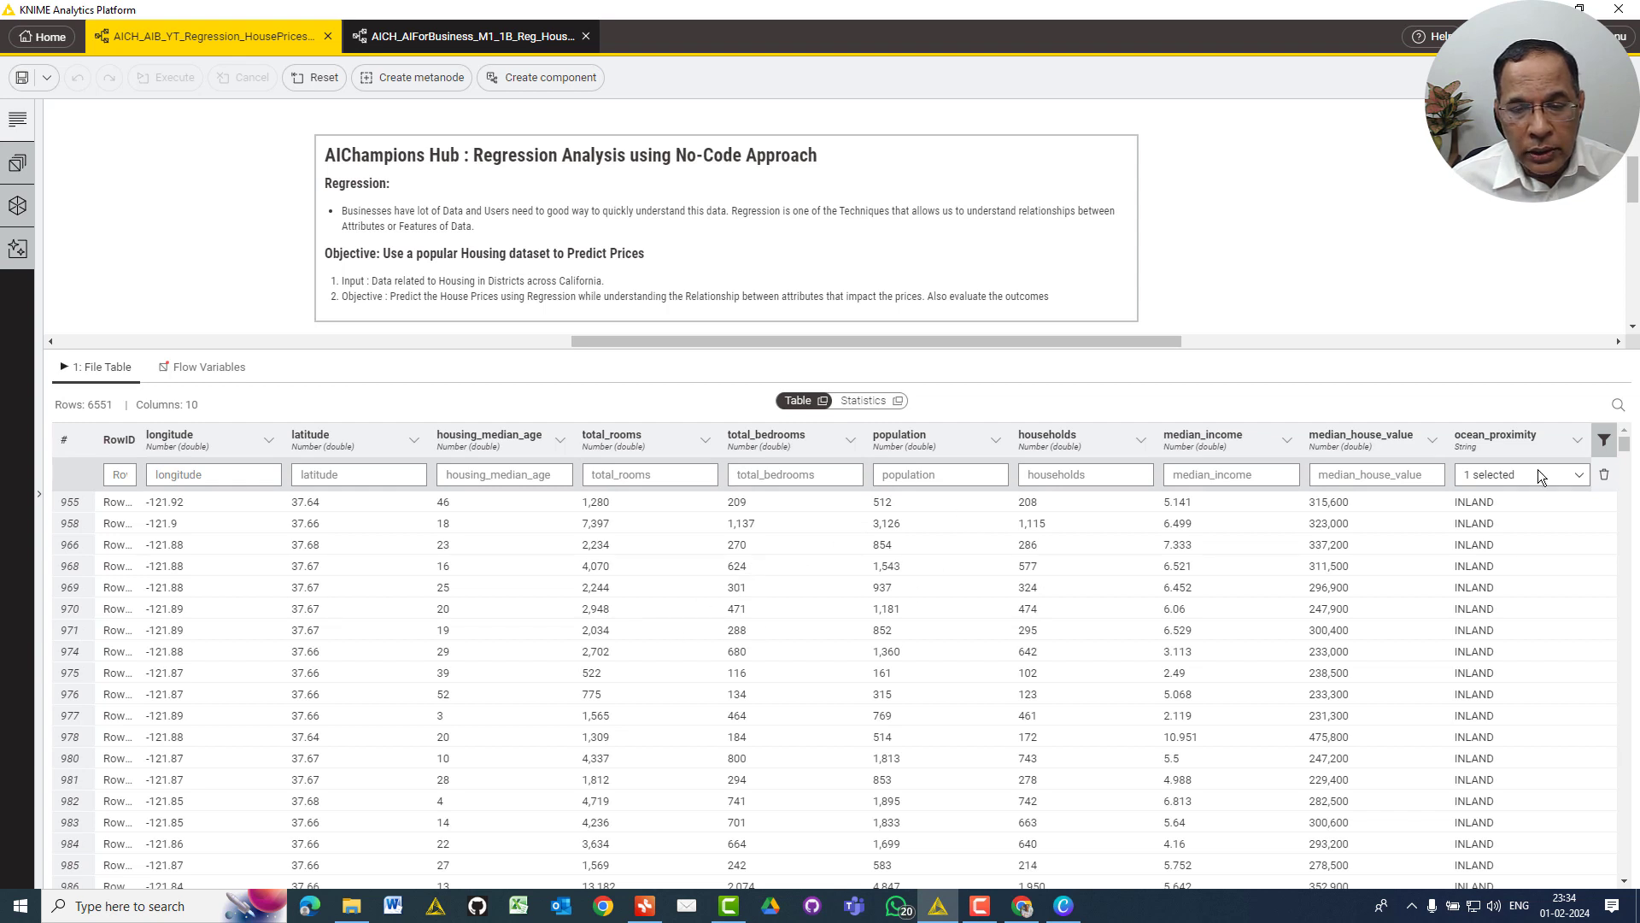
Clear the ocean_proximity filter and review the categories available for that column
{"action": "left_click", "coordinate": [1605, 441]}
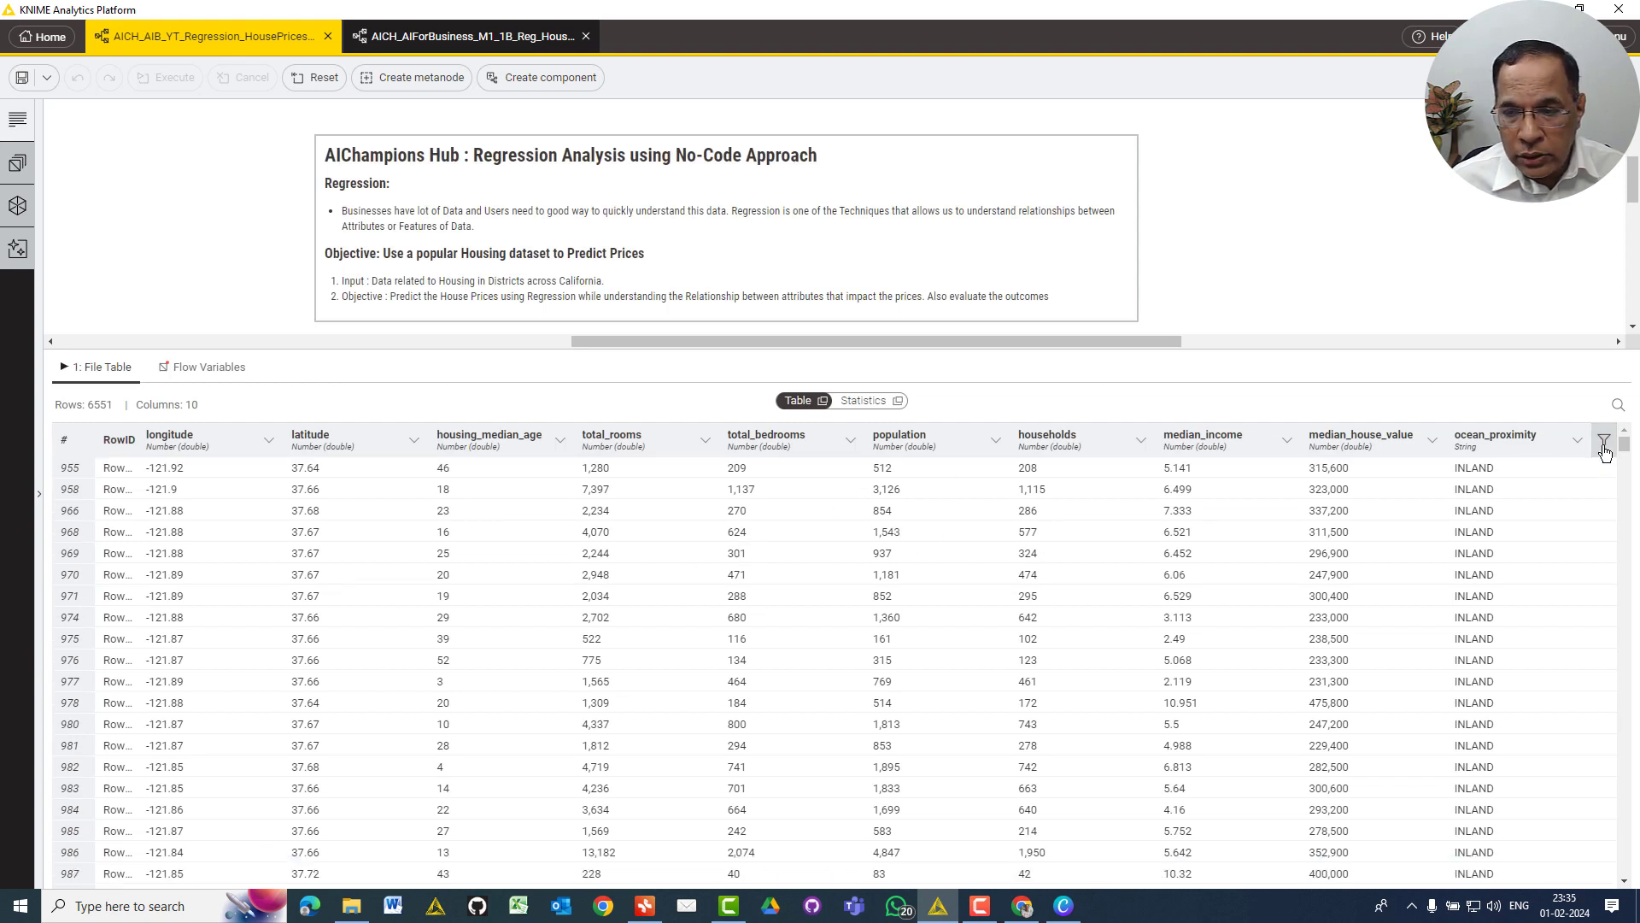
{"action": "left_click", "coordinate": [1605, 444]}
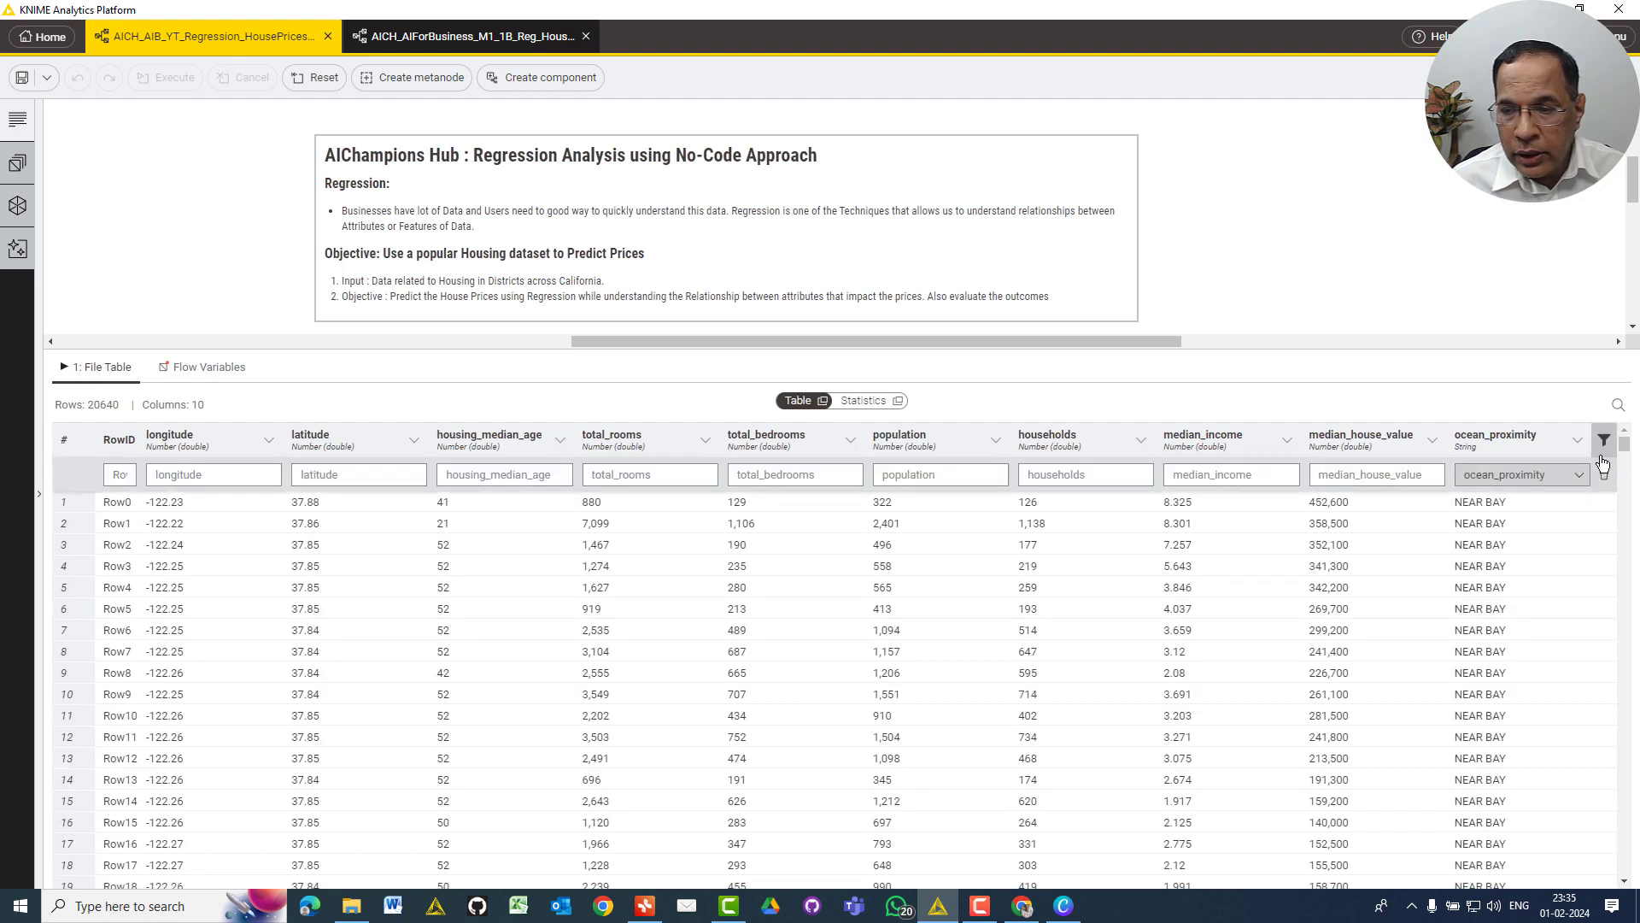
{"action": "left_click", "coordinate": [1525, 475]}
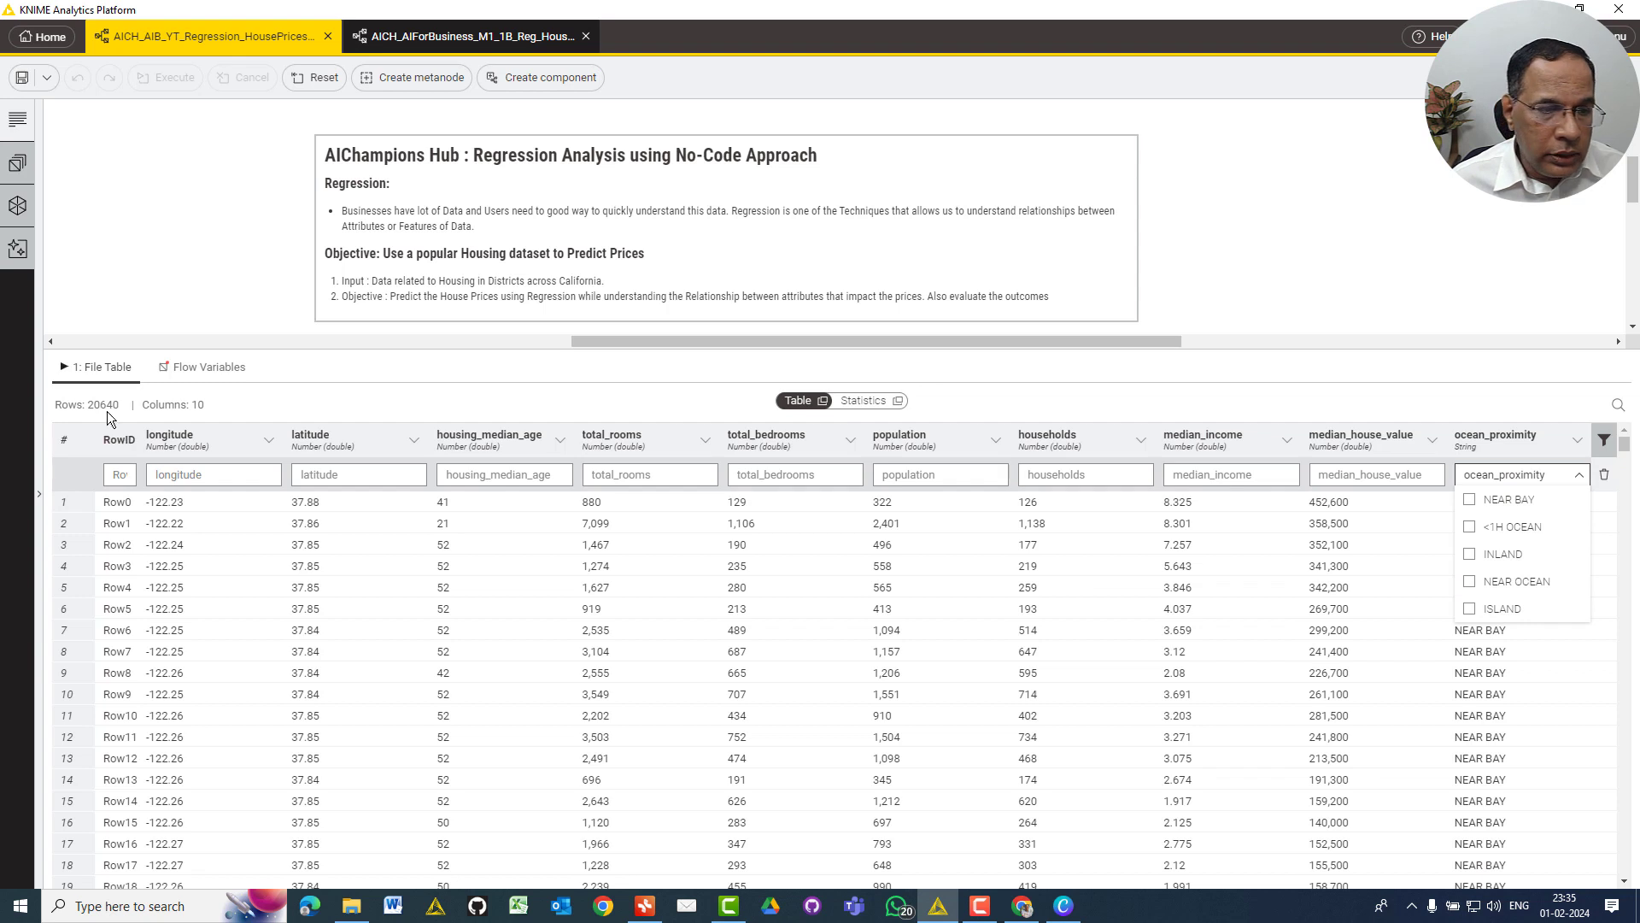
{"action": "left_click", "coordinate": [435, 412]}
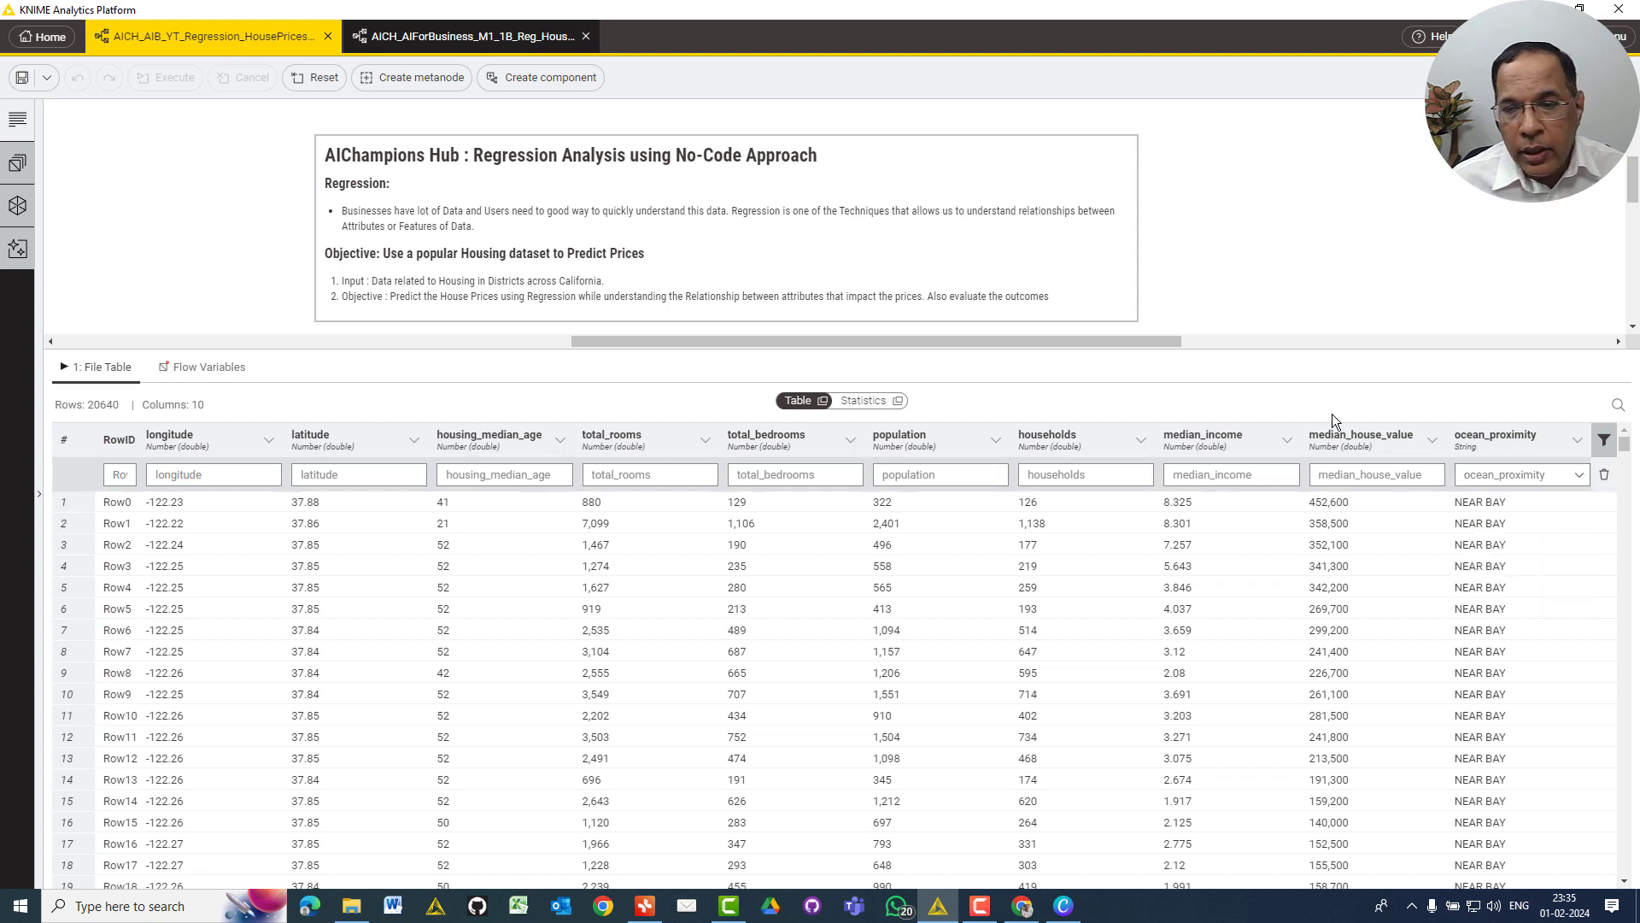
Show the column statistics for the CSV Reader's housing data
{"action": "left_click", "coordinate": [863, 401]}
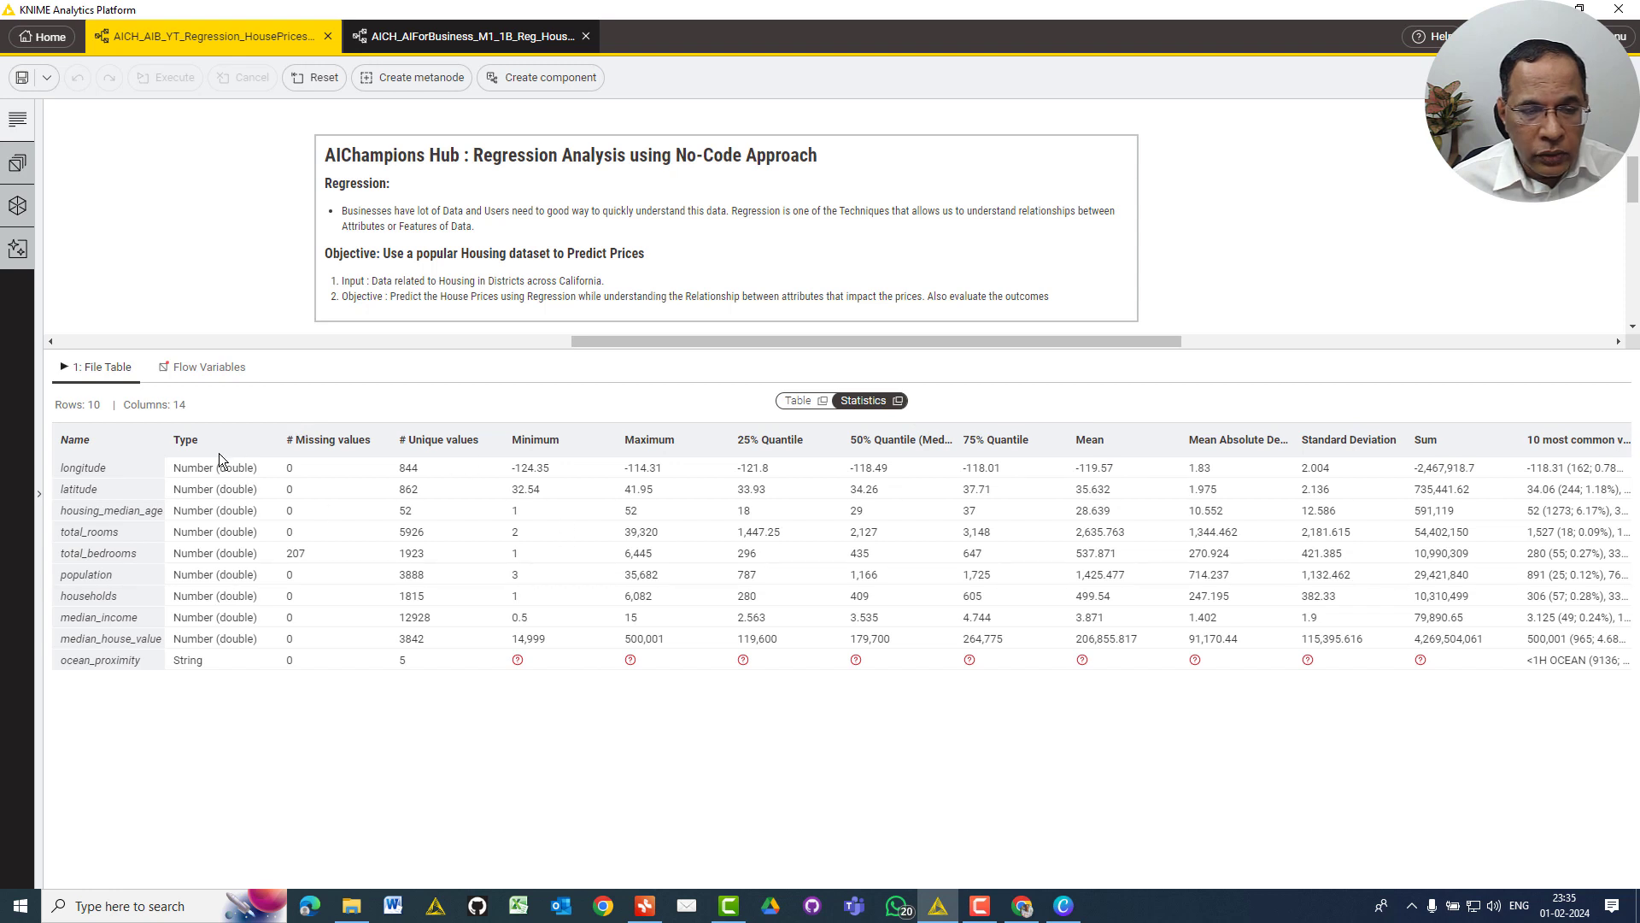
Widen the Name column of the statistics view and review the figures for housing_median_age across the columns
{"action": "left_click_drag", "start_coordinate": [166, 434], "coordinate": [202, 434]}
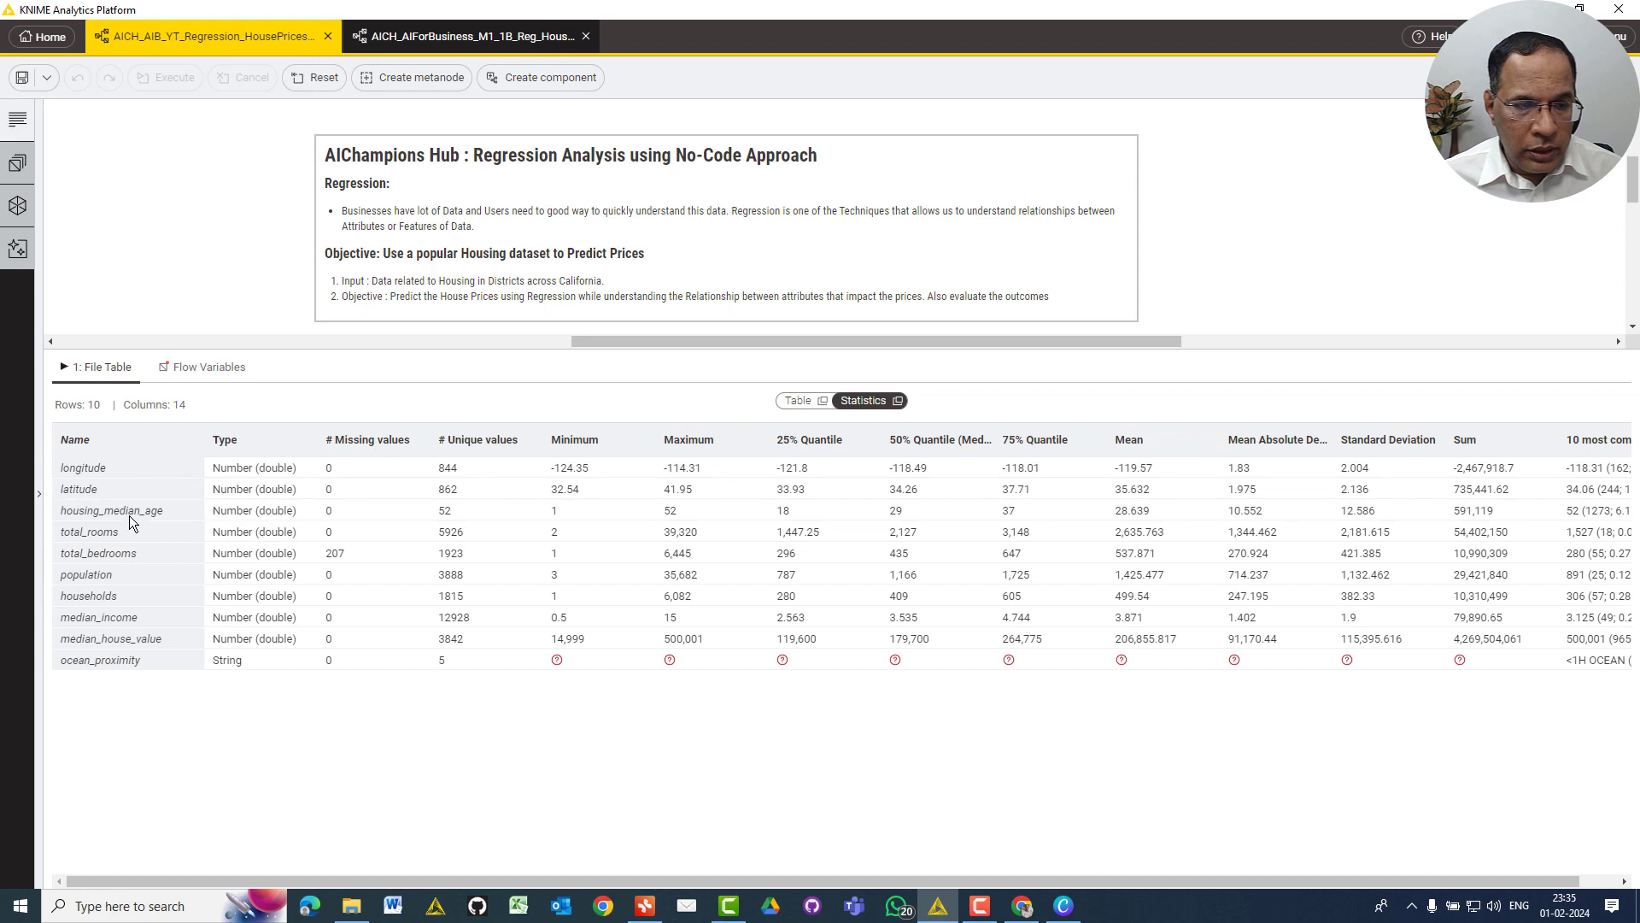
{"action": "left_click", "coordinate": [163, 515]}
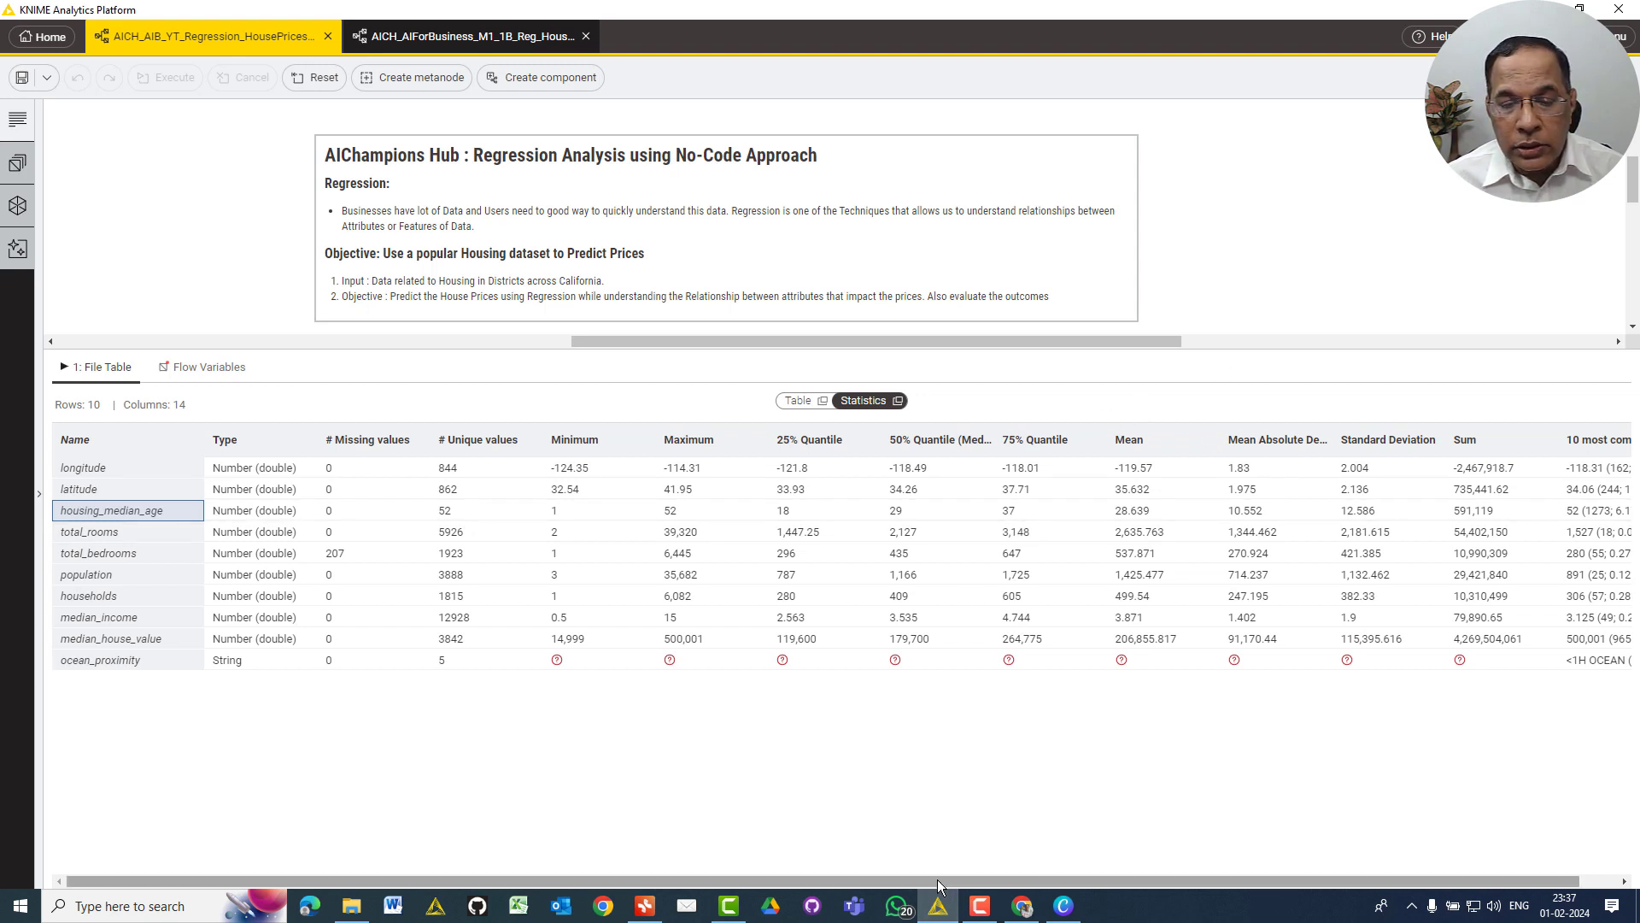
{"action": "left_click_drag", "start_coordinate": [953, 884], "coordinate": [1109, 871]}
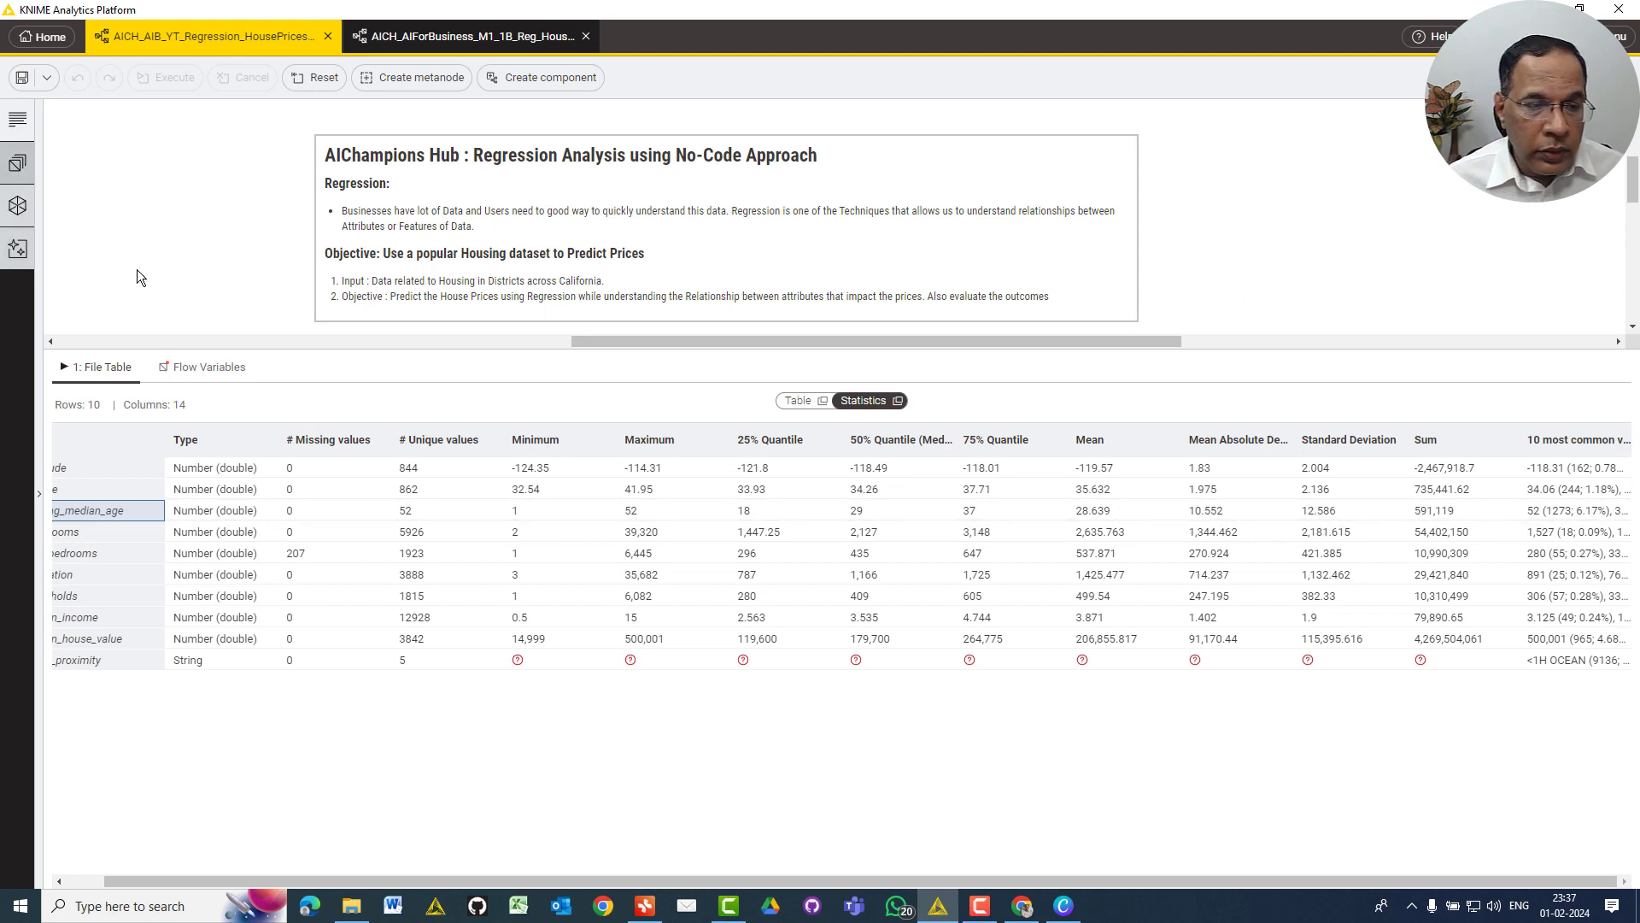
Inspect the CSV Reader's configuration for housing.csv and close it without applying changes
{"action": "left_click", "coordinate": [345, 346]}
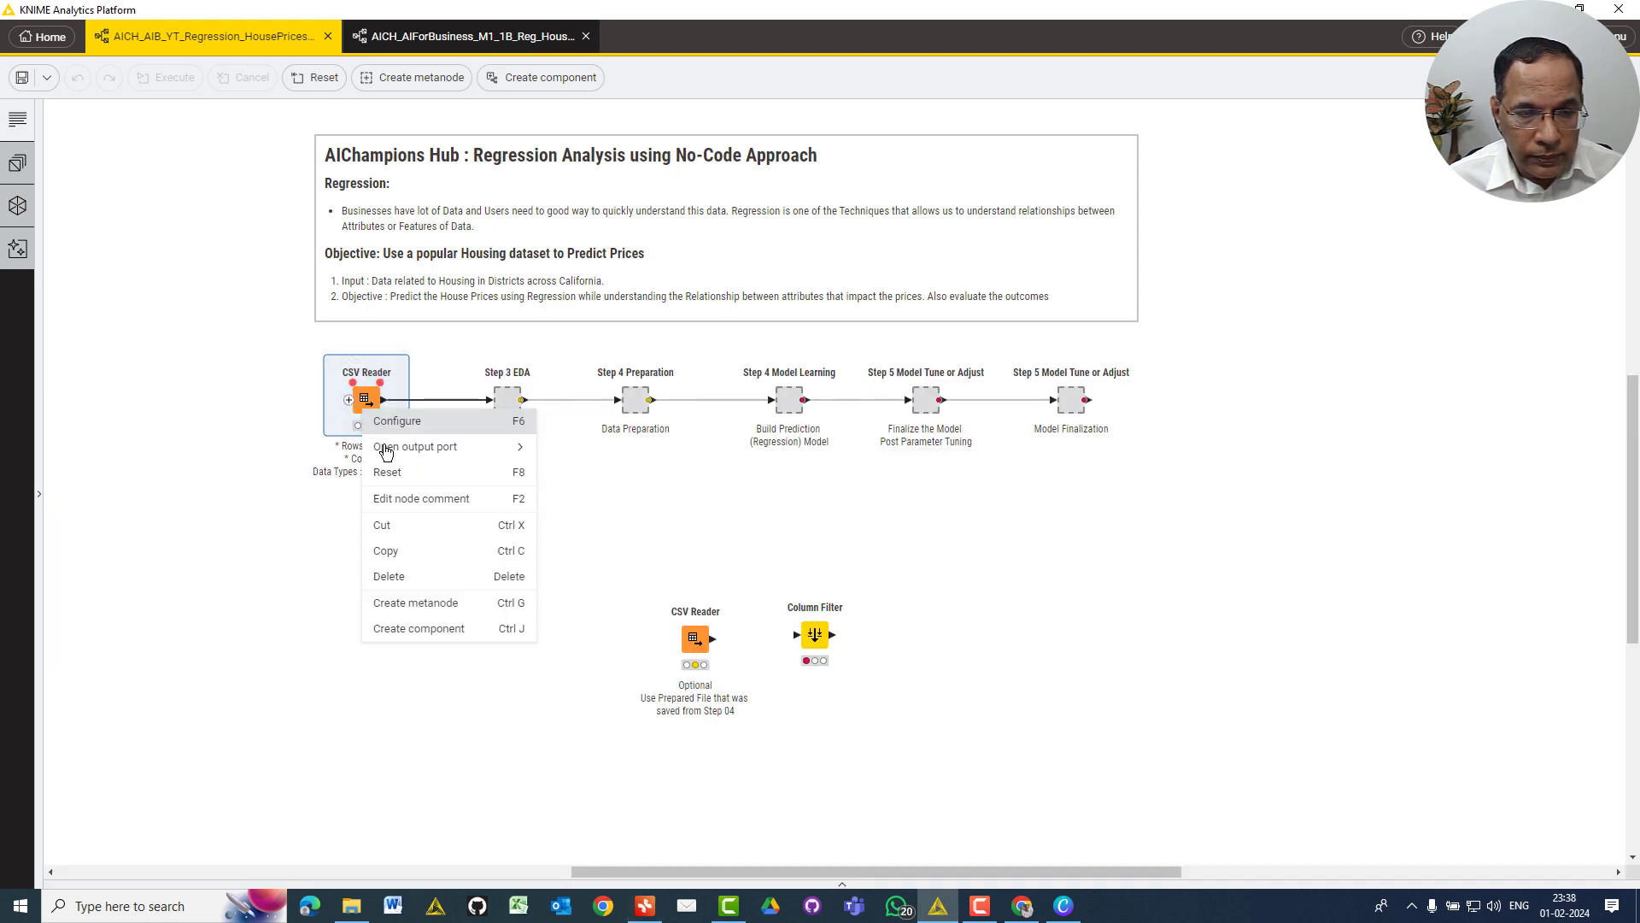
{"action": "right_click", "coordinate": [363, 407]}
{"action": "left_click", "coordinate": [321, 494]}
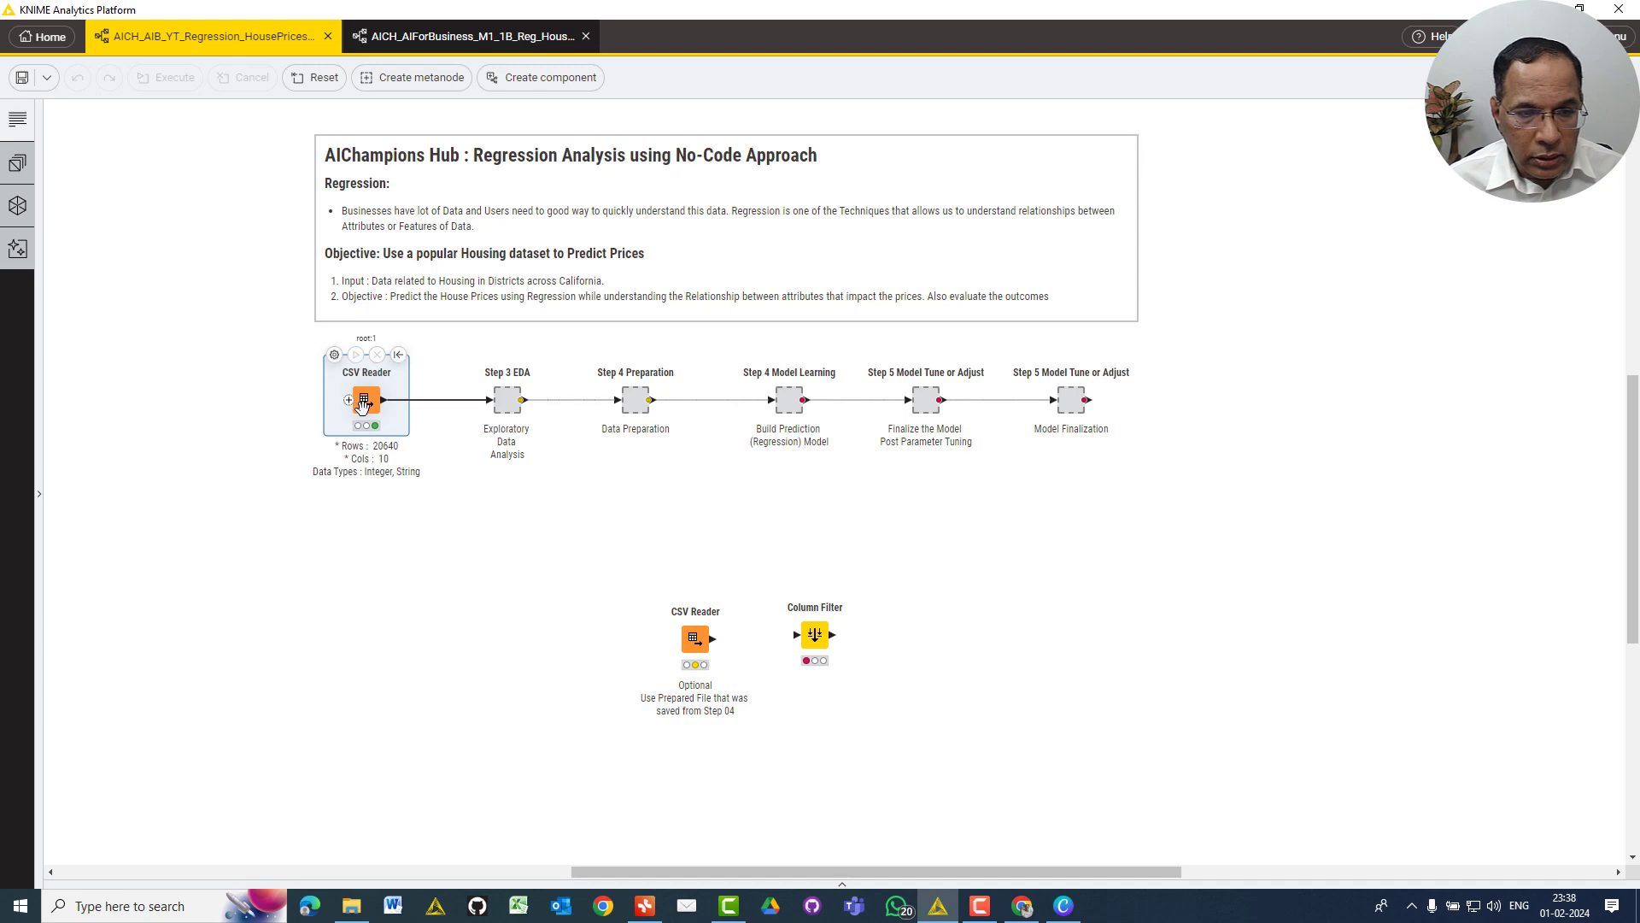
{"action": "double_click", "coordinate": [362, 404]}
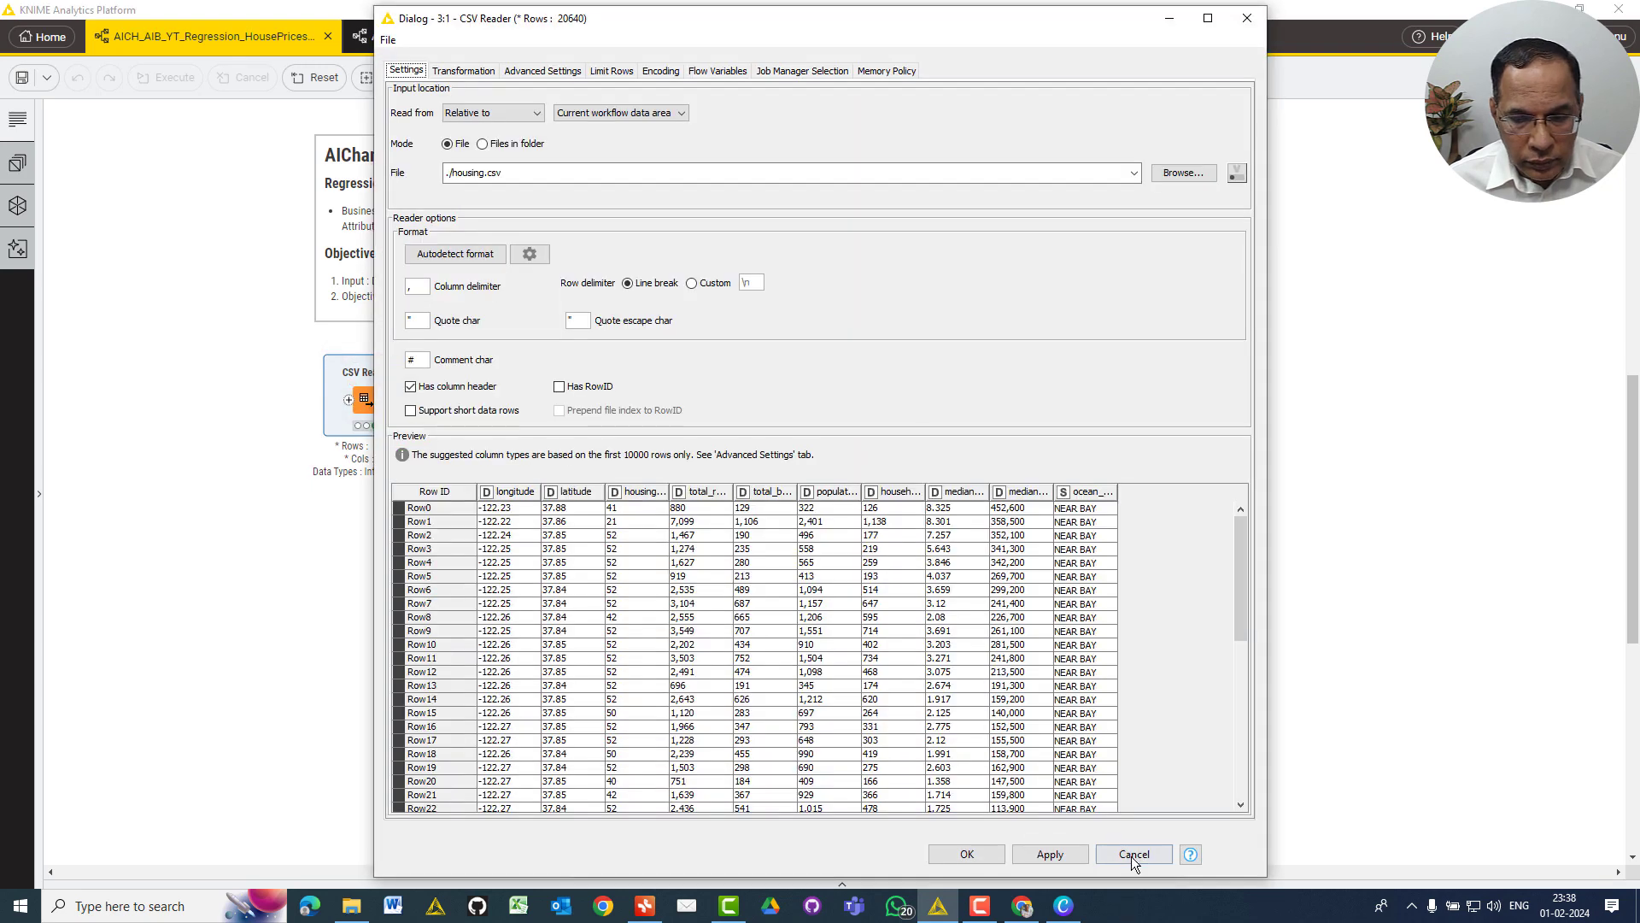
{"action": "left_click", "coordinate": [1131, 855]}
Show the CSV Reader's output statistics again and review the total_bedrooms row and the ocean_proximity data type
{"action": "left_click", "coordinate": [843, 883]}
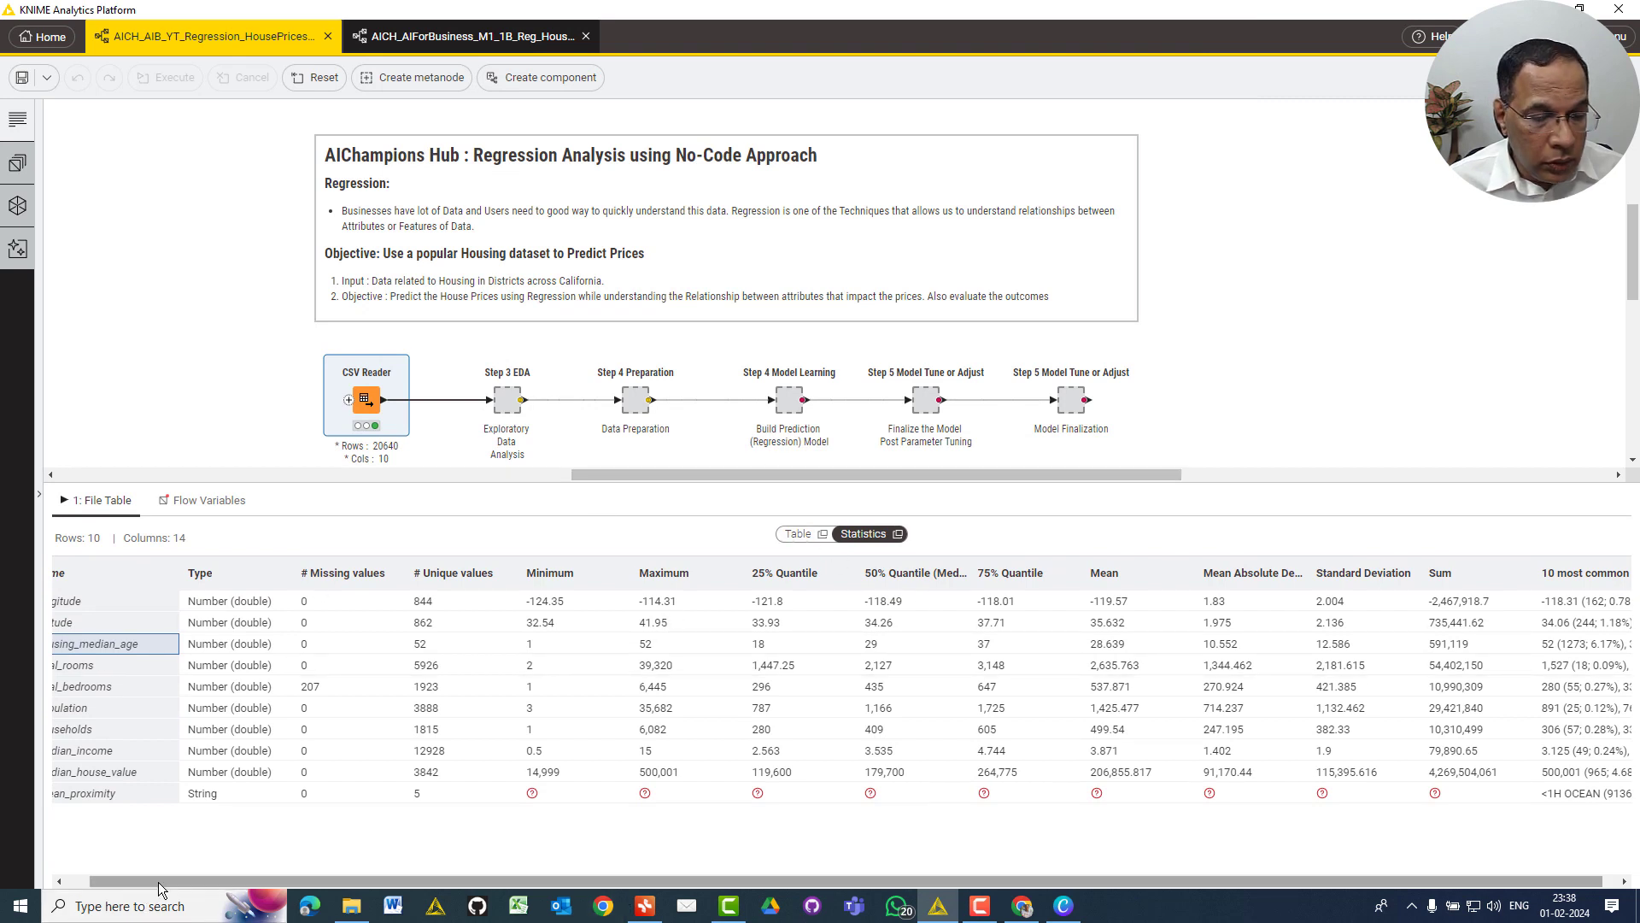
{"action": "left_click_drag", "start_coordinate": [163, 880], "coordinate": [31, 873]}
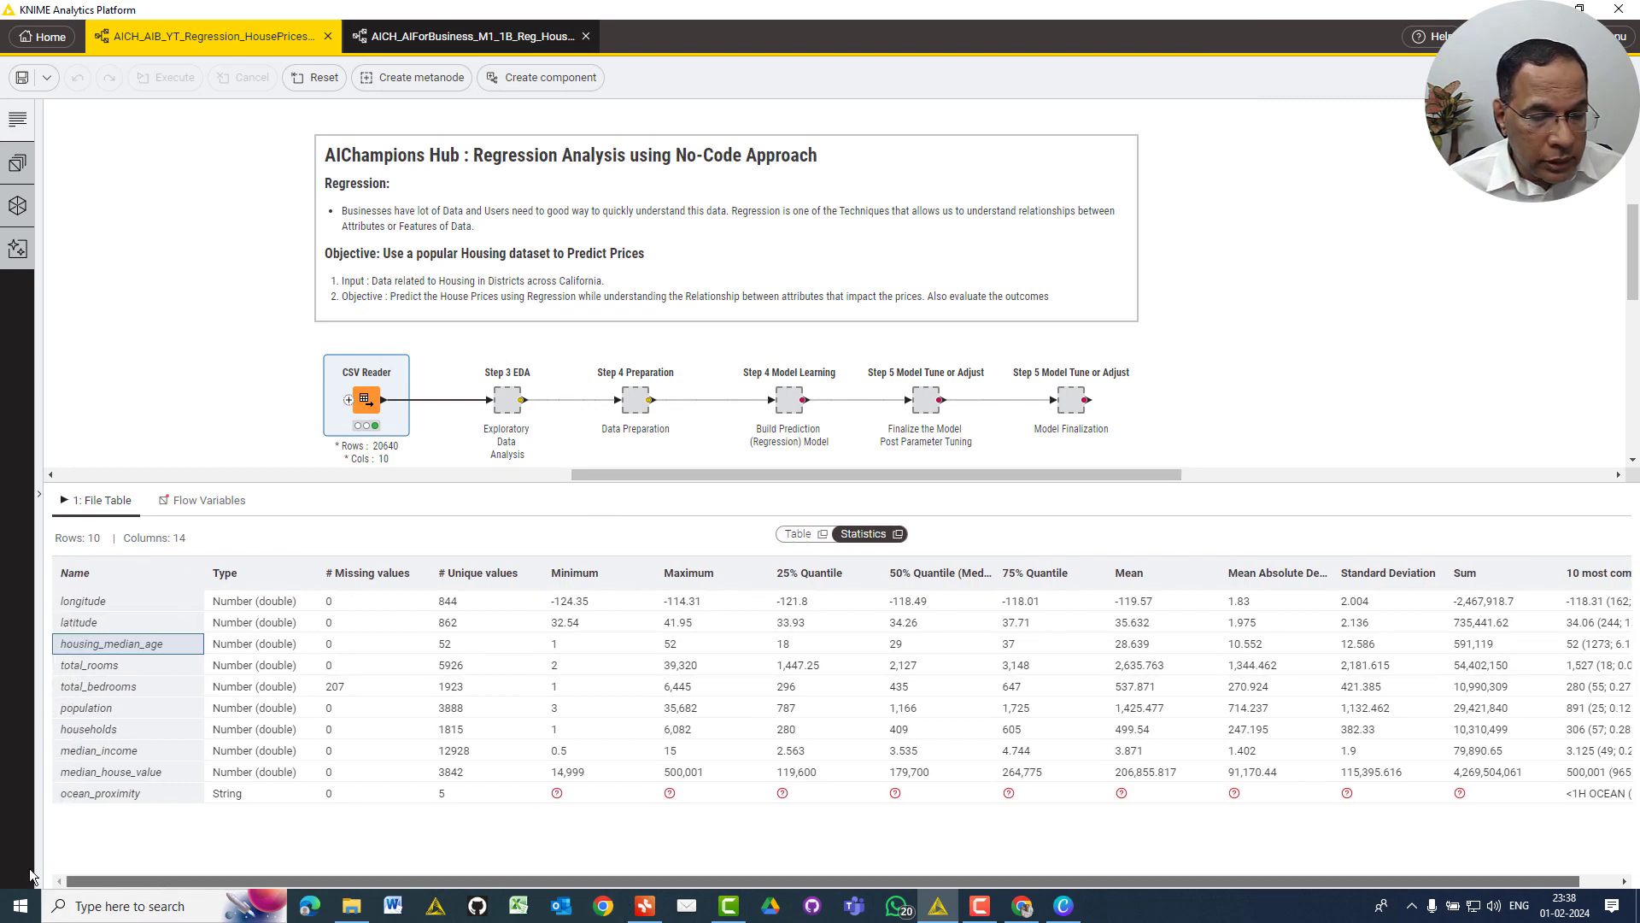
{"action": "left_click", "coordinate": [124, 690]}
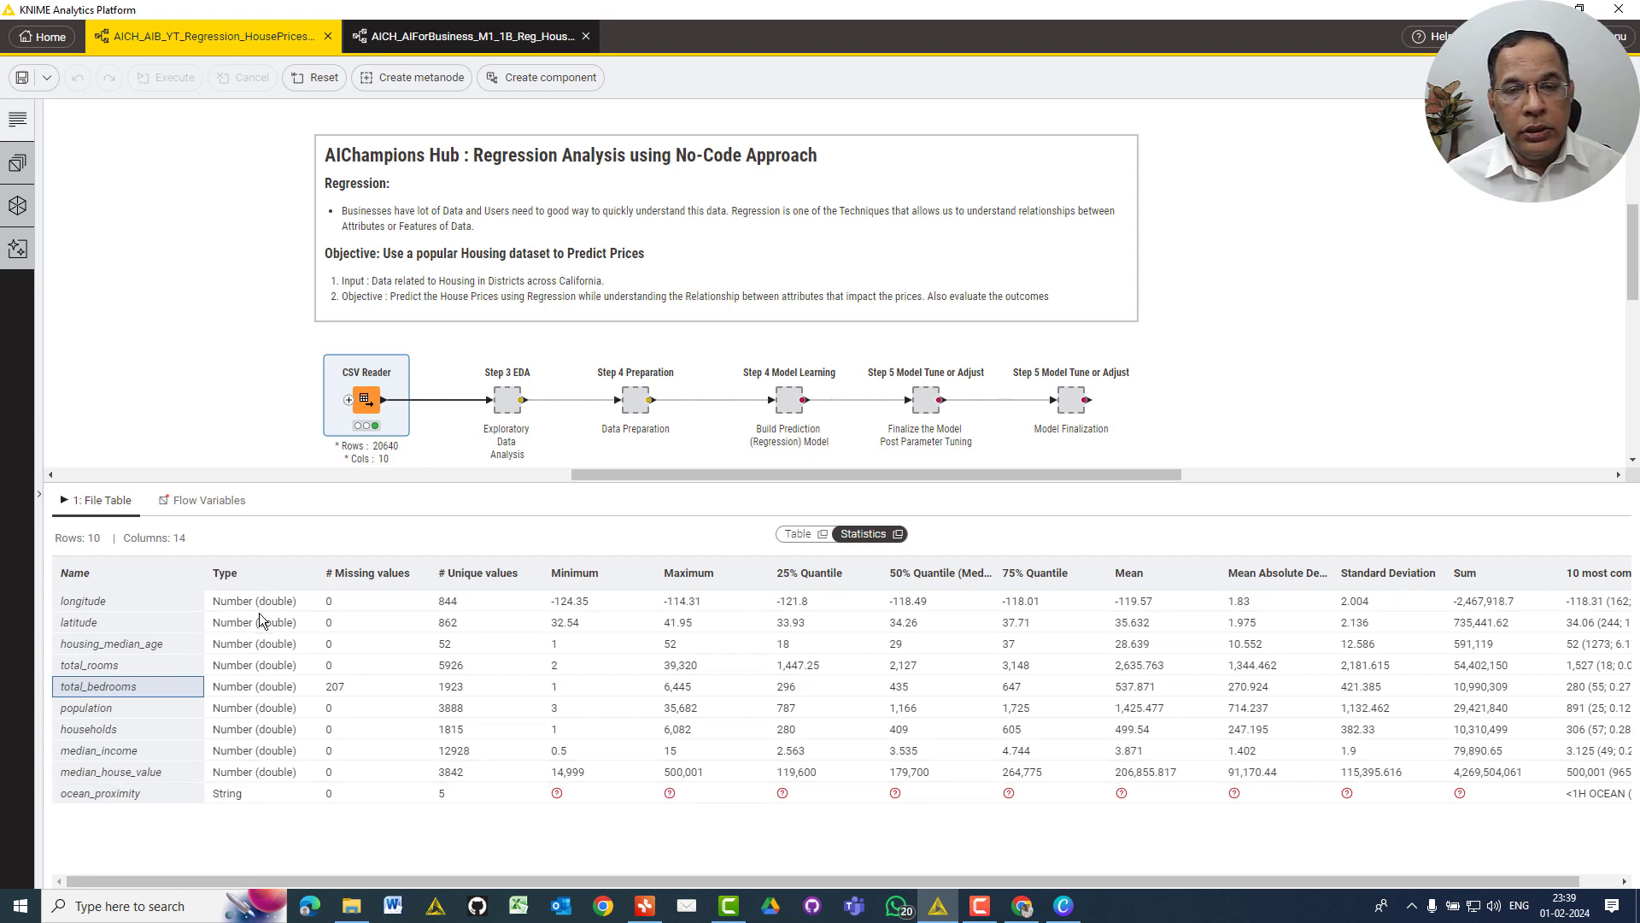
{"action": "left_click", "coordinate": [269, 798]}
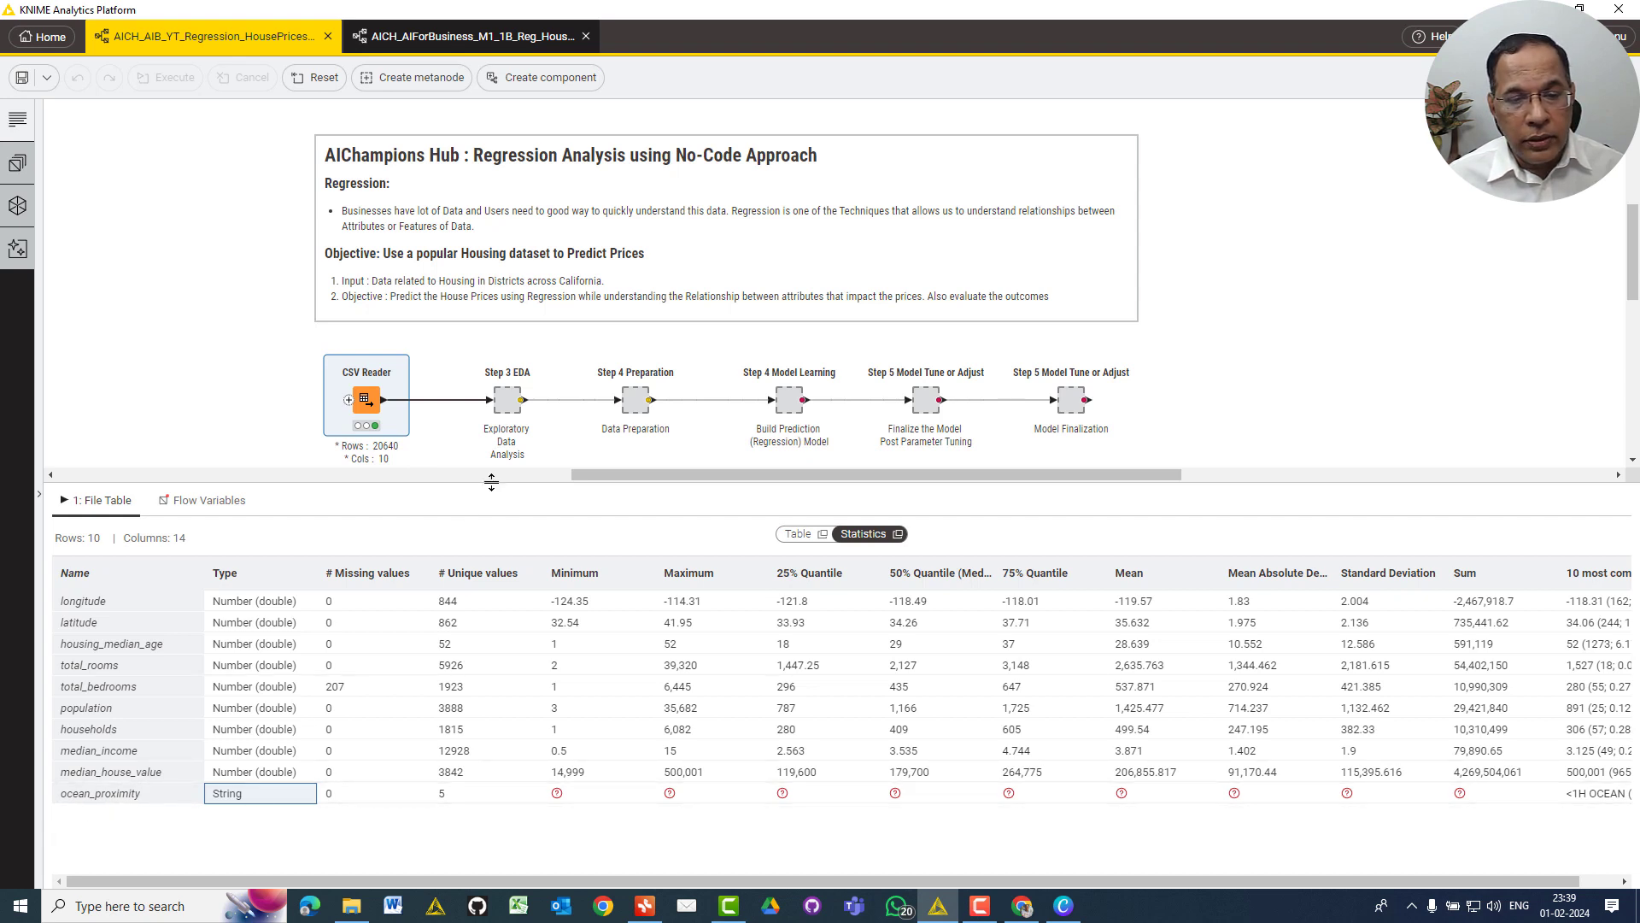
Open the Step 3 EDA metanode and shrink the node output area to give its workflow more room
{"action": "left_click_drag", "start_coordinate": [490, 483], "coordinate": [458, 636]}
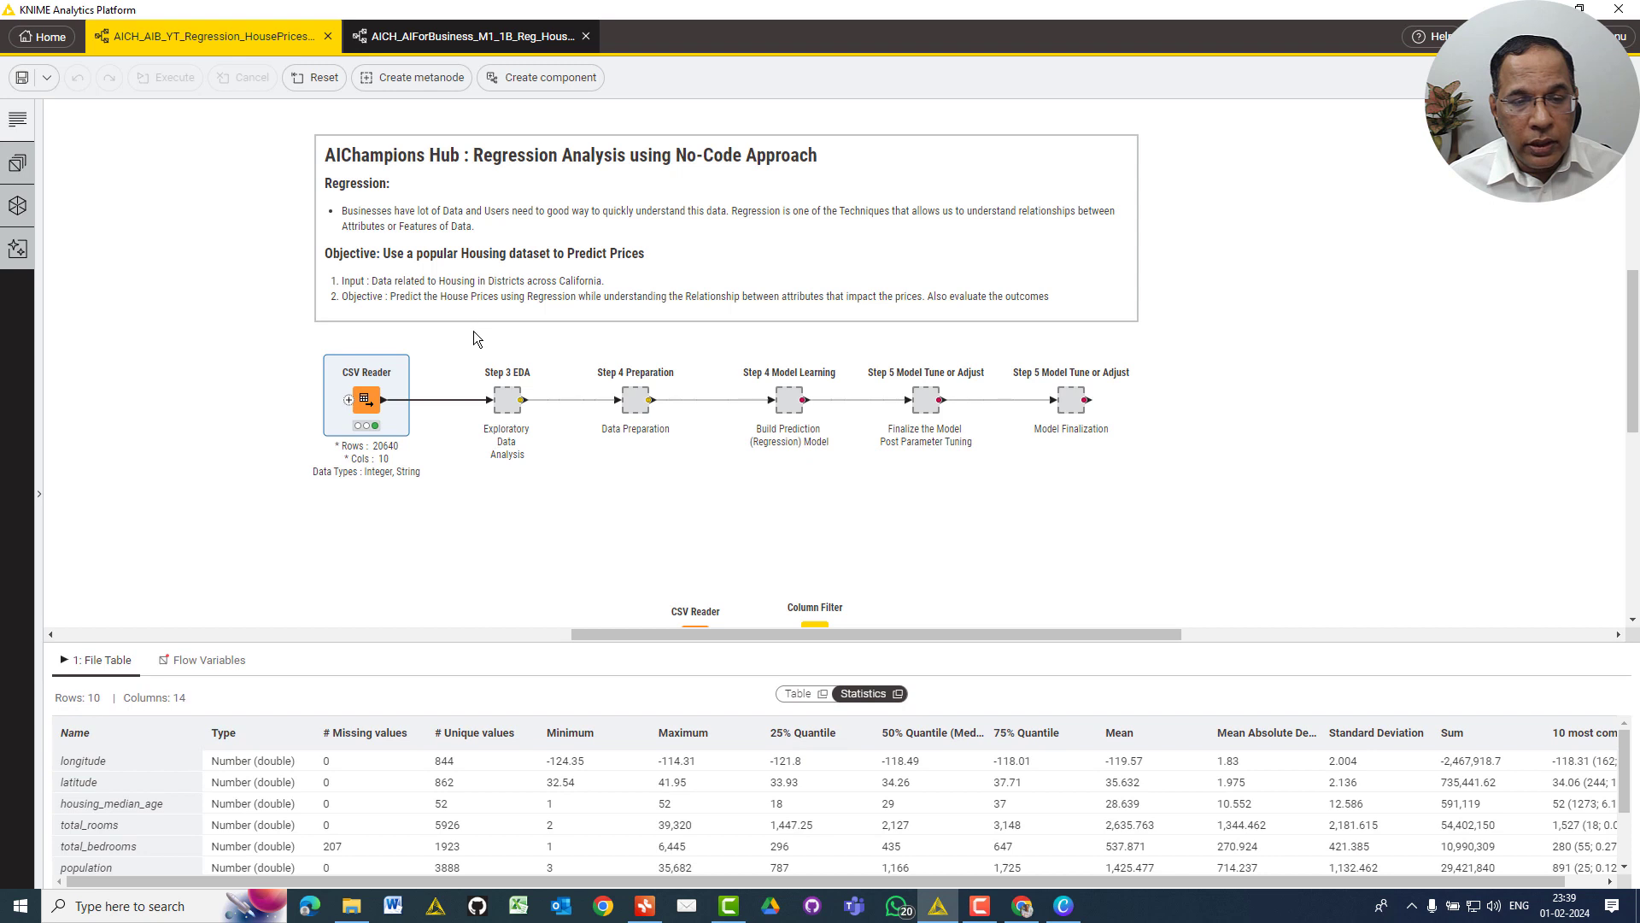
{"action": "mouse_move", "coordinate": [362, 405]}
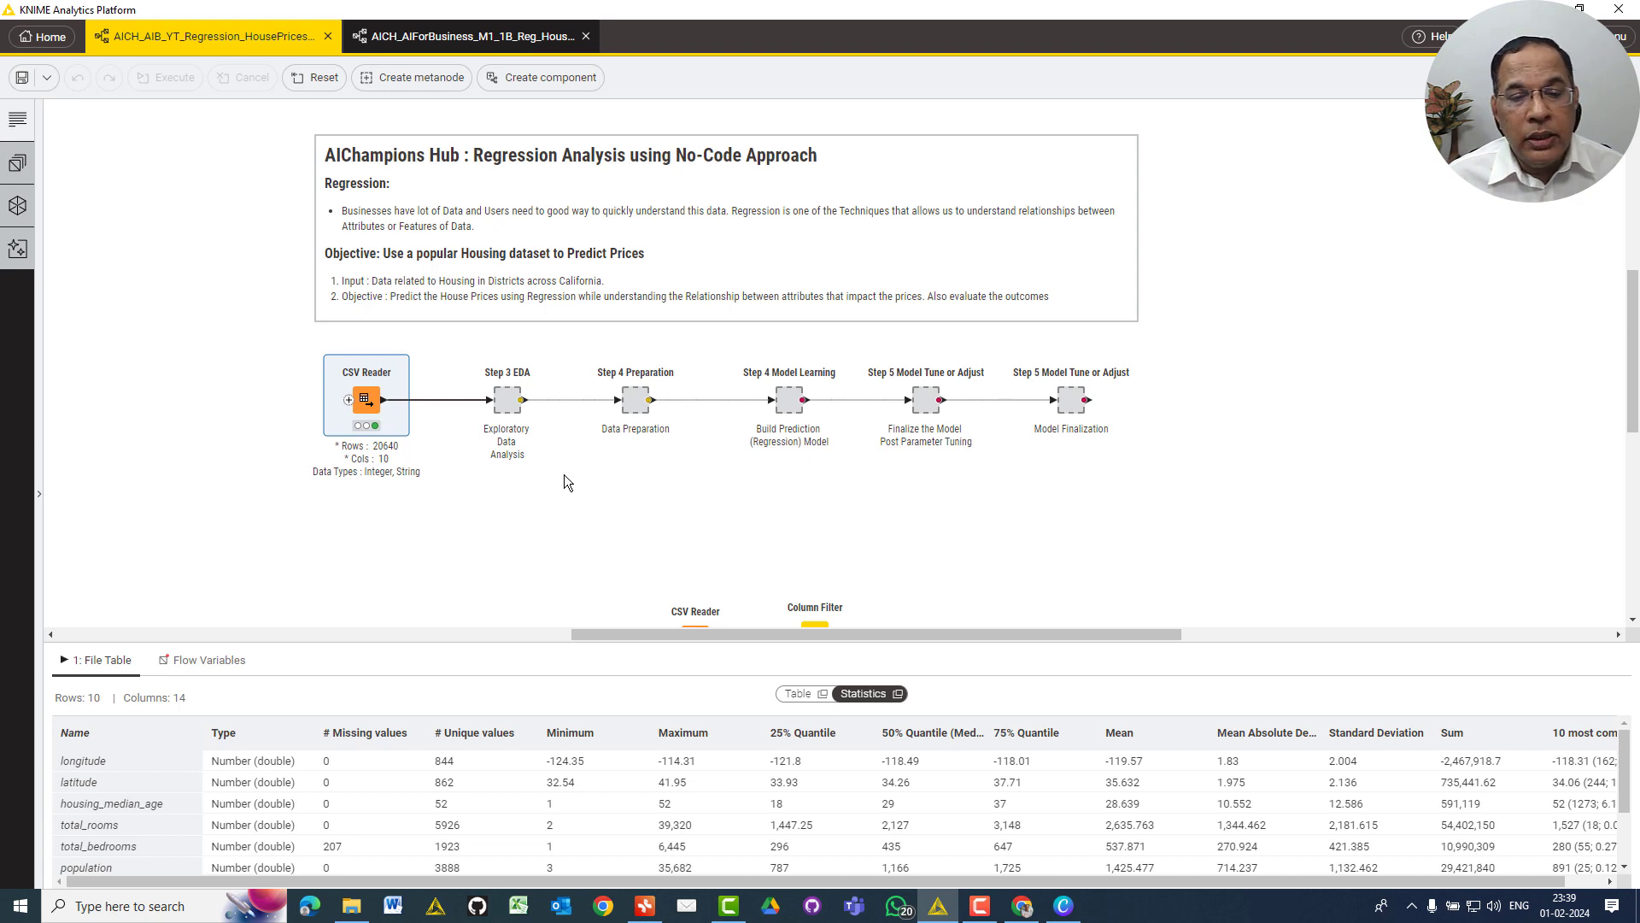
{"action": "mouse_move", "coordinate": [511, 399]}
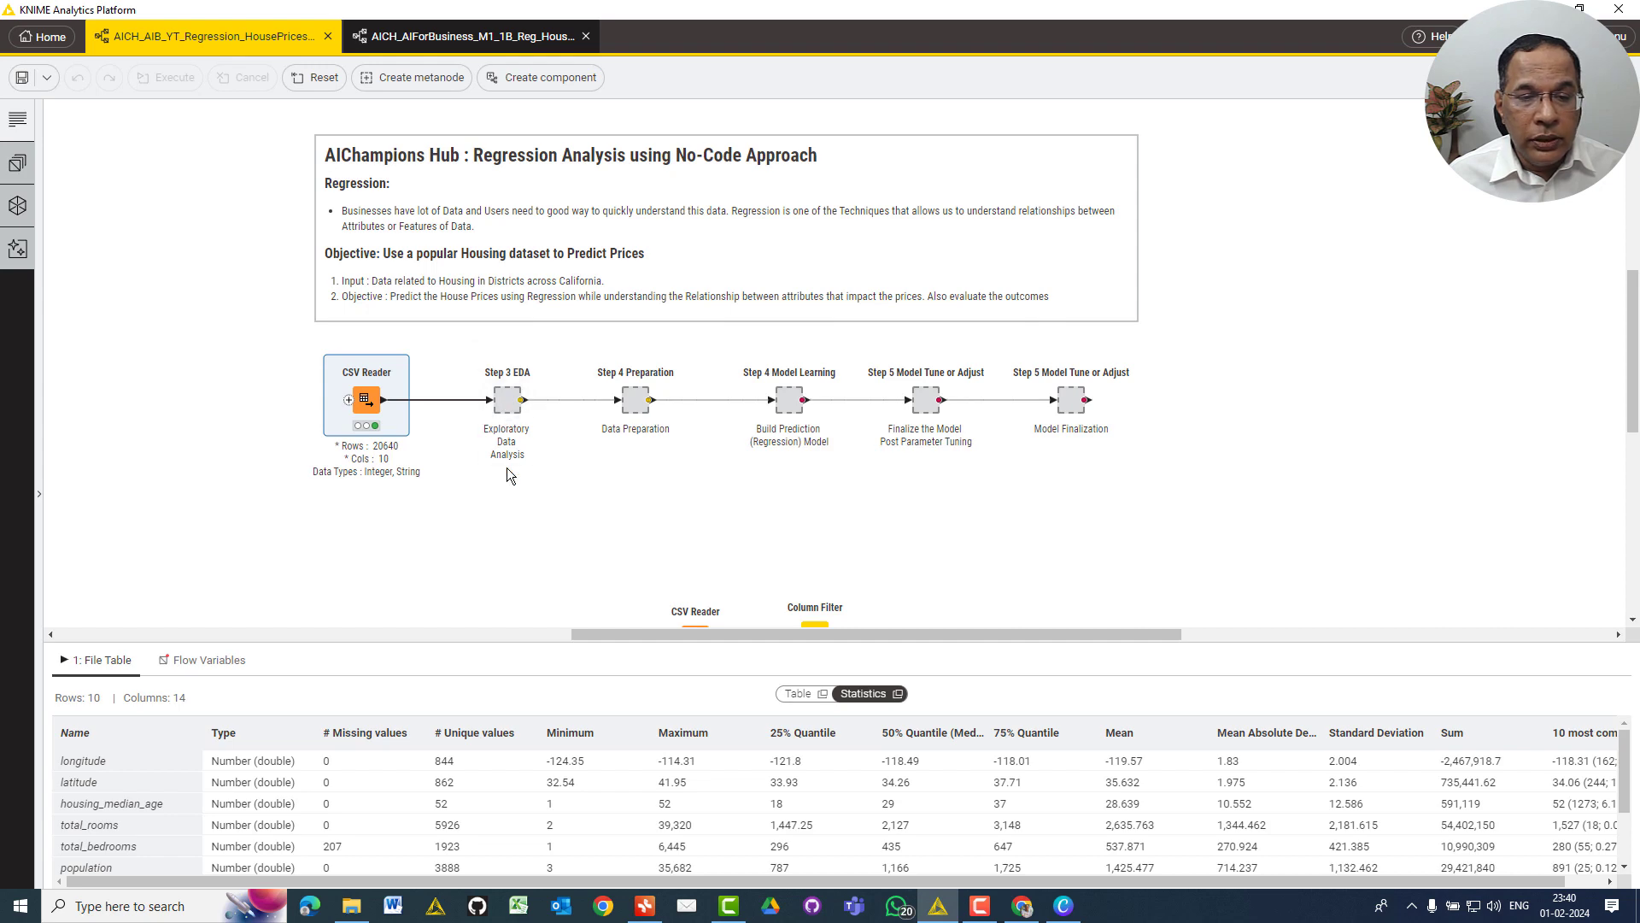
{"action": "double_click", "coordinate": [505, 405]}
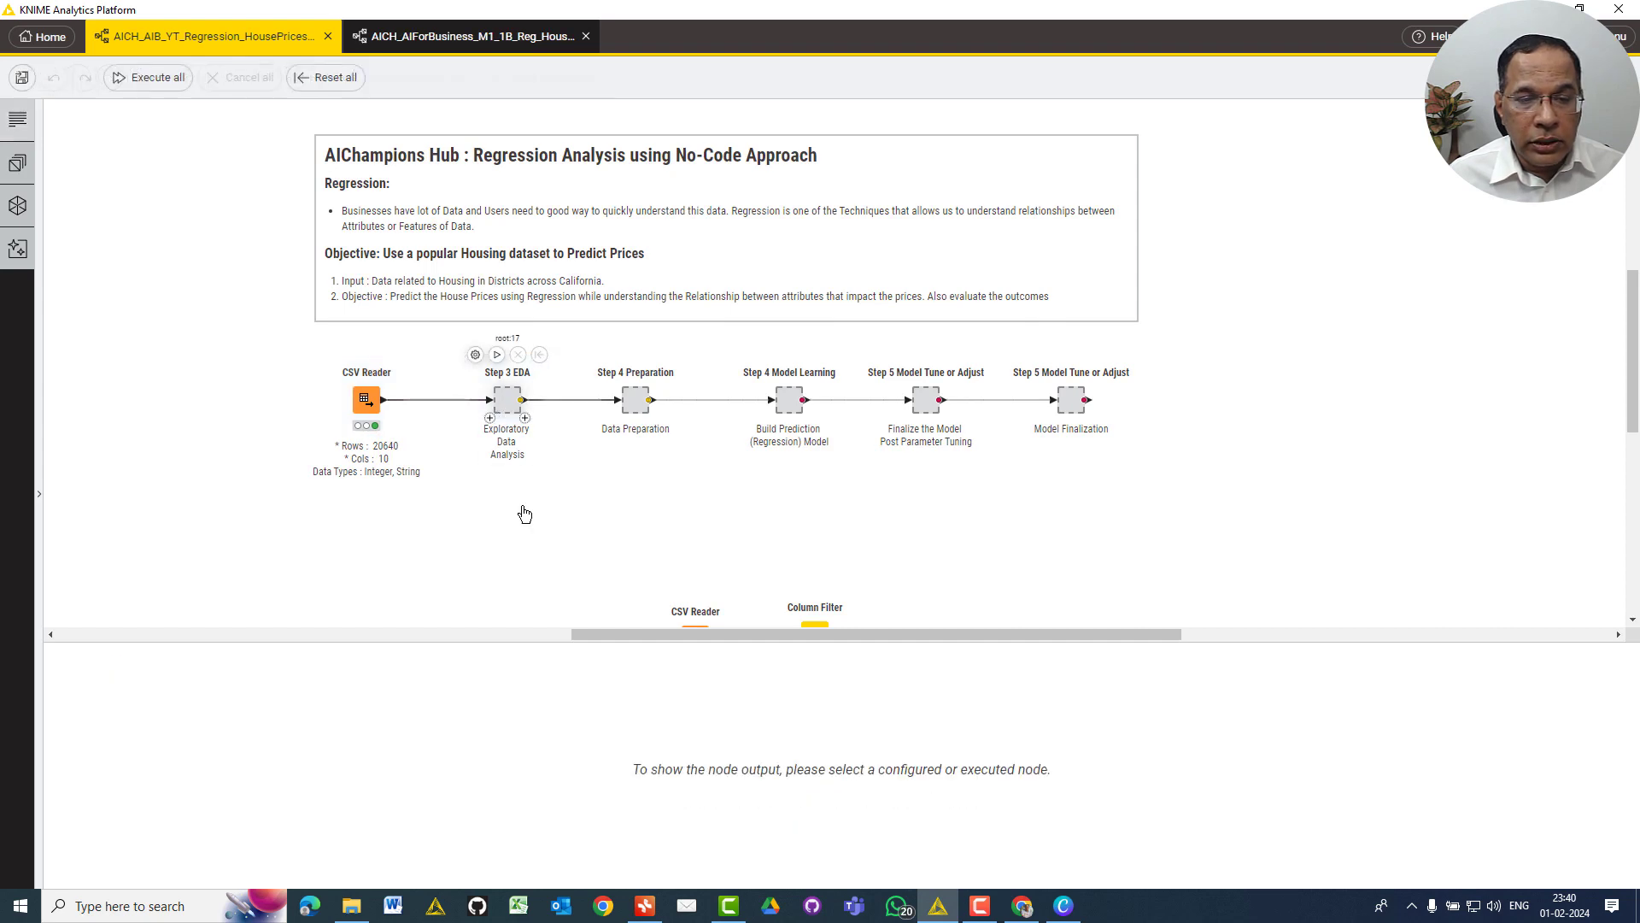
{"action": "left_click_drag", "start_coordinate": [540, 660], "coordinate": [517, 743]}
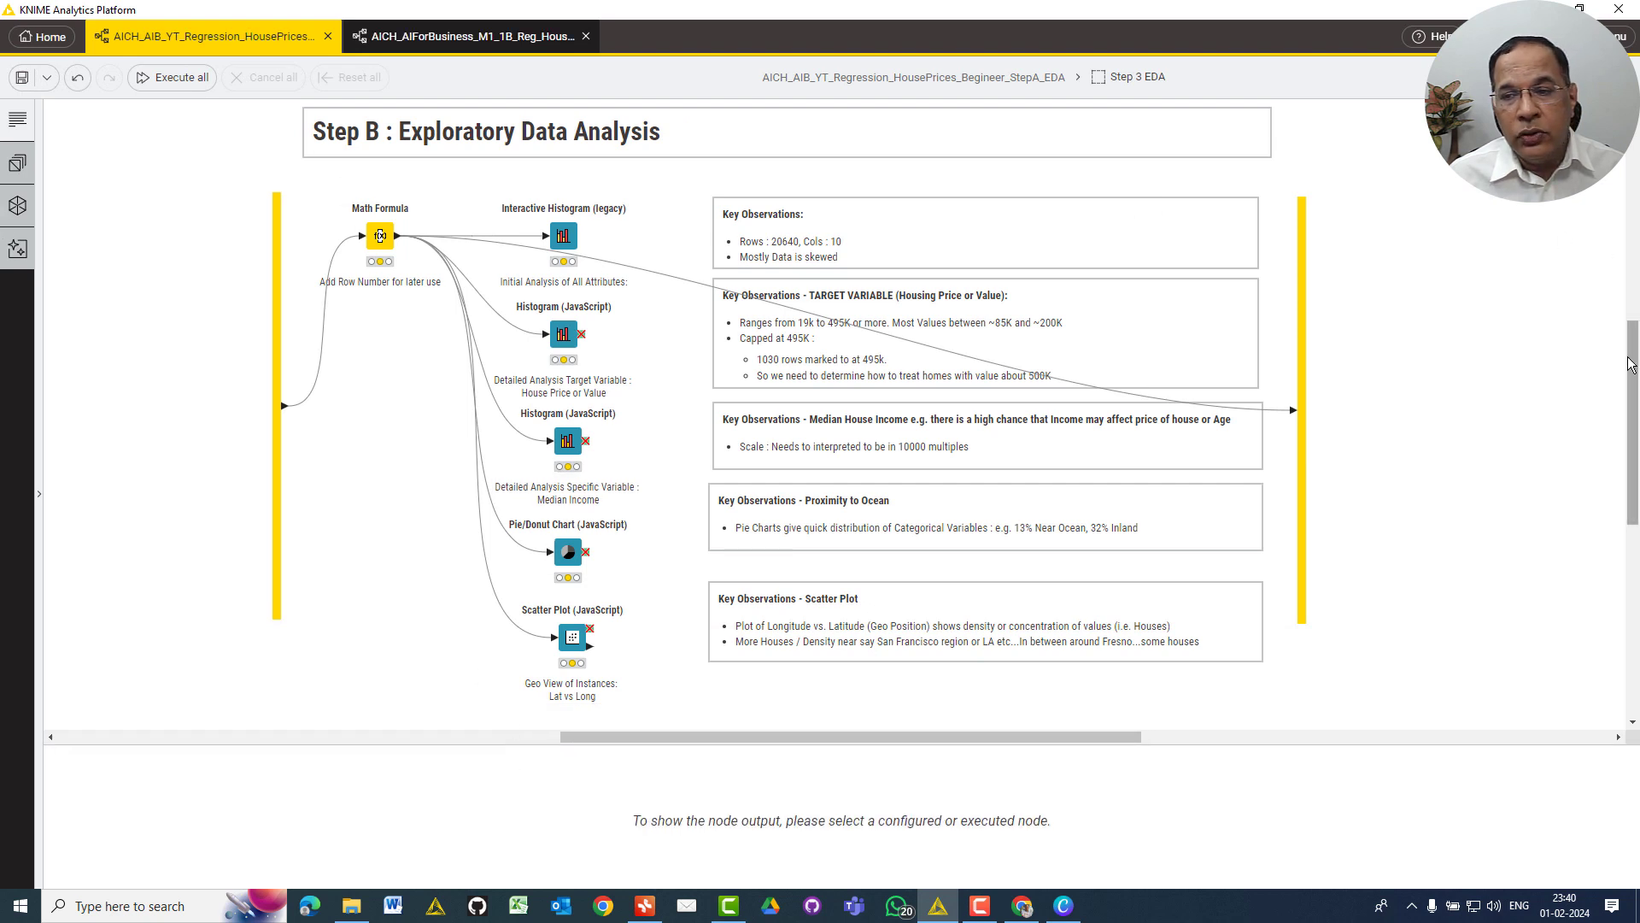
{"action": "left_click_drag", "start_coordinate": [1633, 368], "coordinate": [1633, 363]}
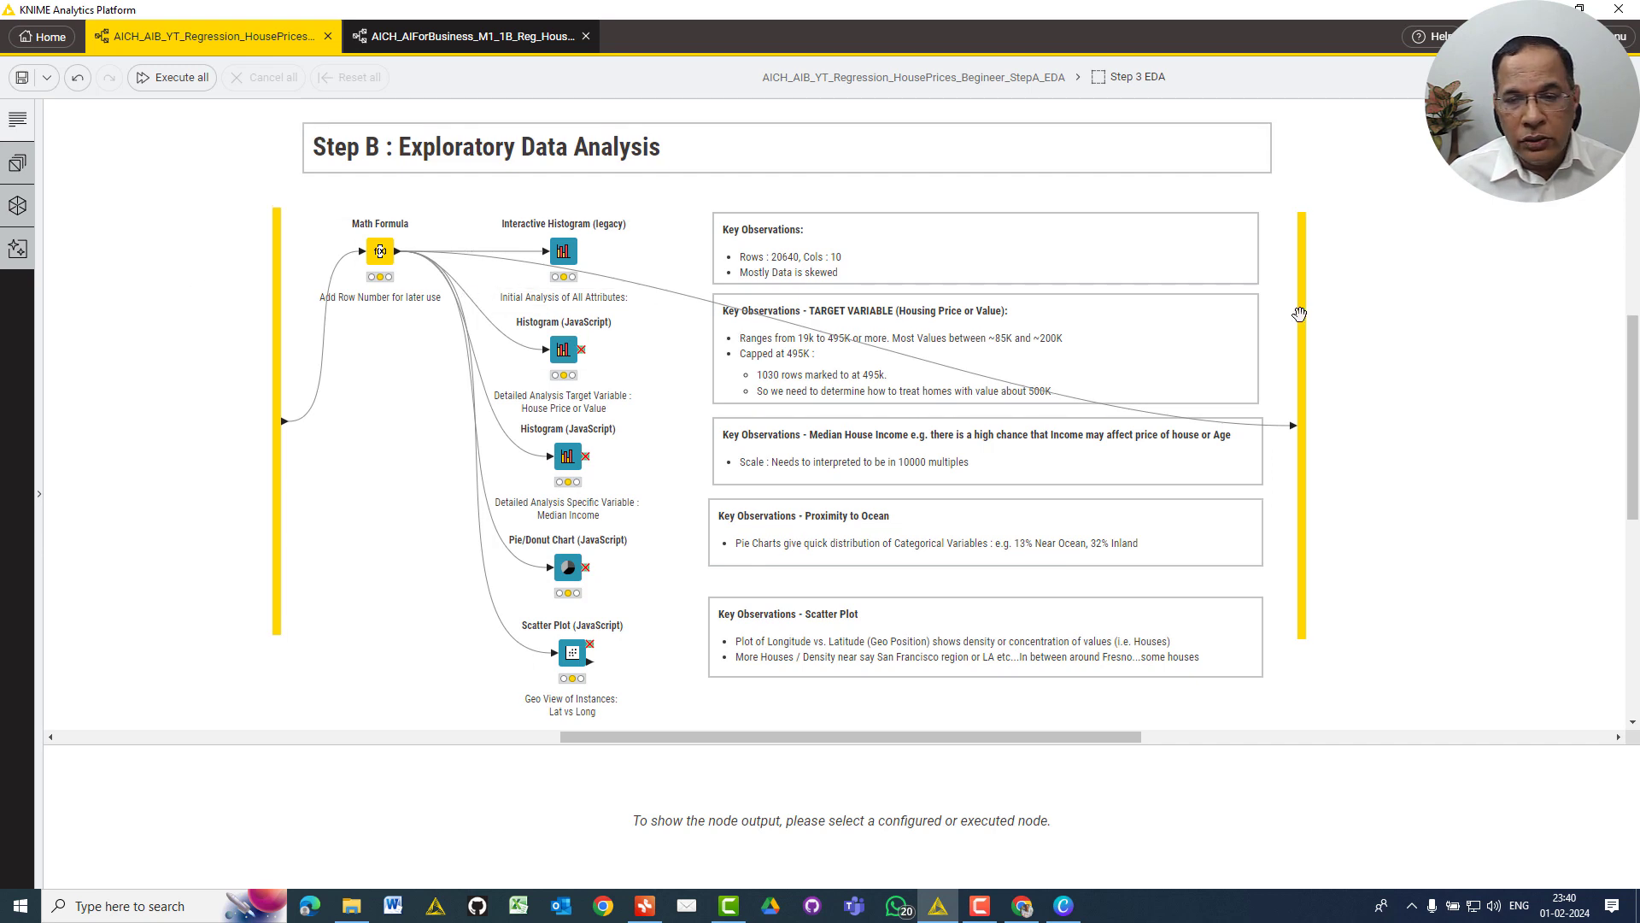
Move the Math Formula node down to mid-height beside the chart nodes and nudge the Interactive Histogram (legacy) node slightly
{"action": "mouse_move", "coordinate": [563, 316]}
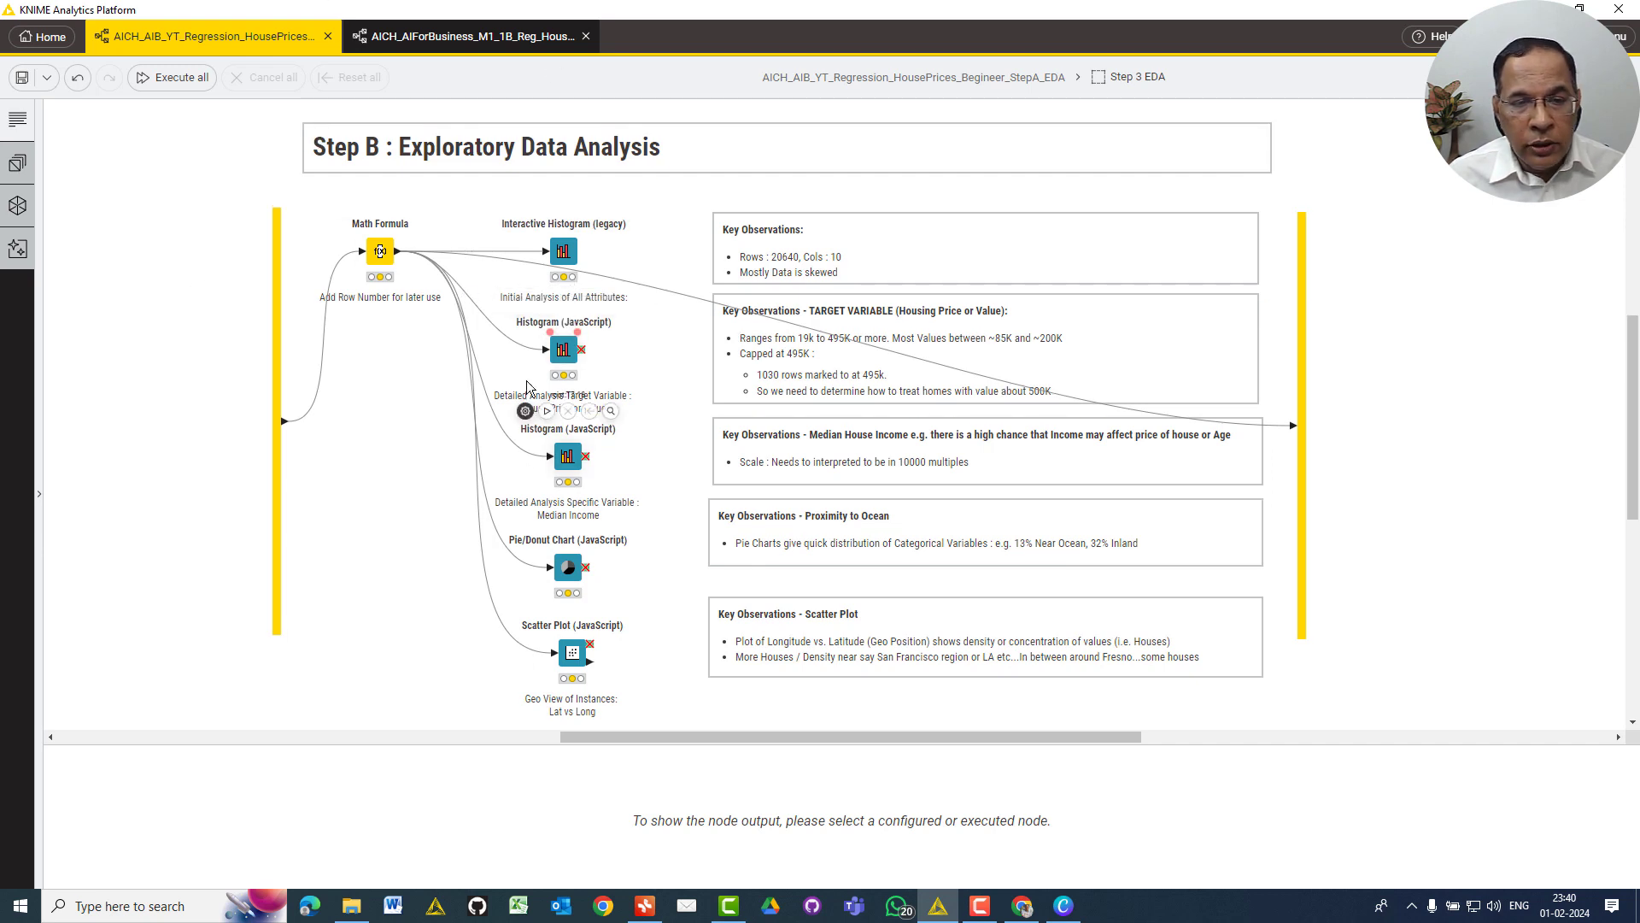
{"action": "left_click_drag", "start_coordinate": [380, 250], "coordinate": [367, 404]}
{"action": "left_click_drag", "start_coordinate": [563, 251], "coordinate": [559, 243]}
{"action": "left_click", "coordinate": [889, 252]}
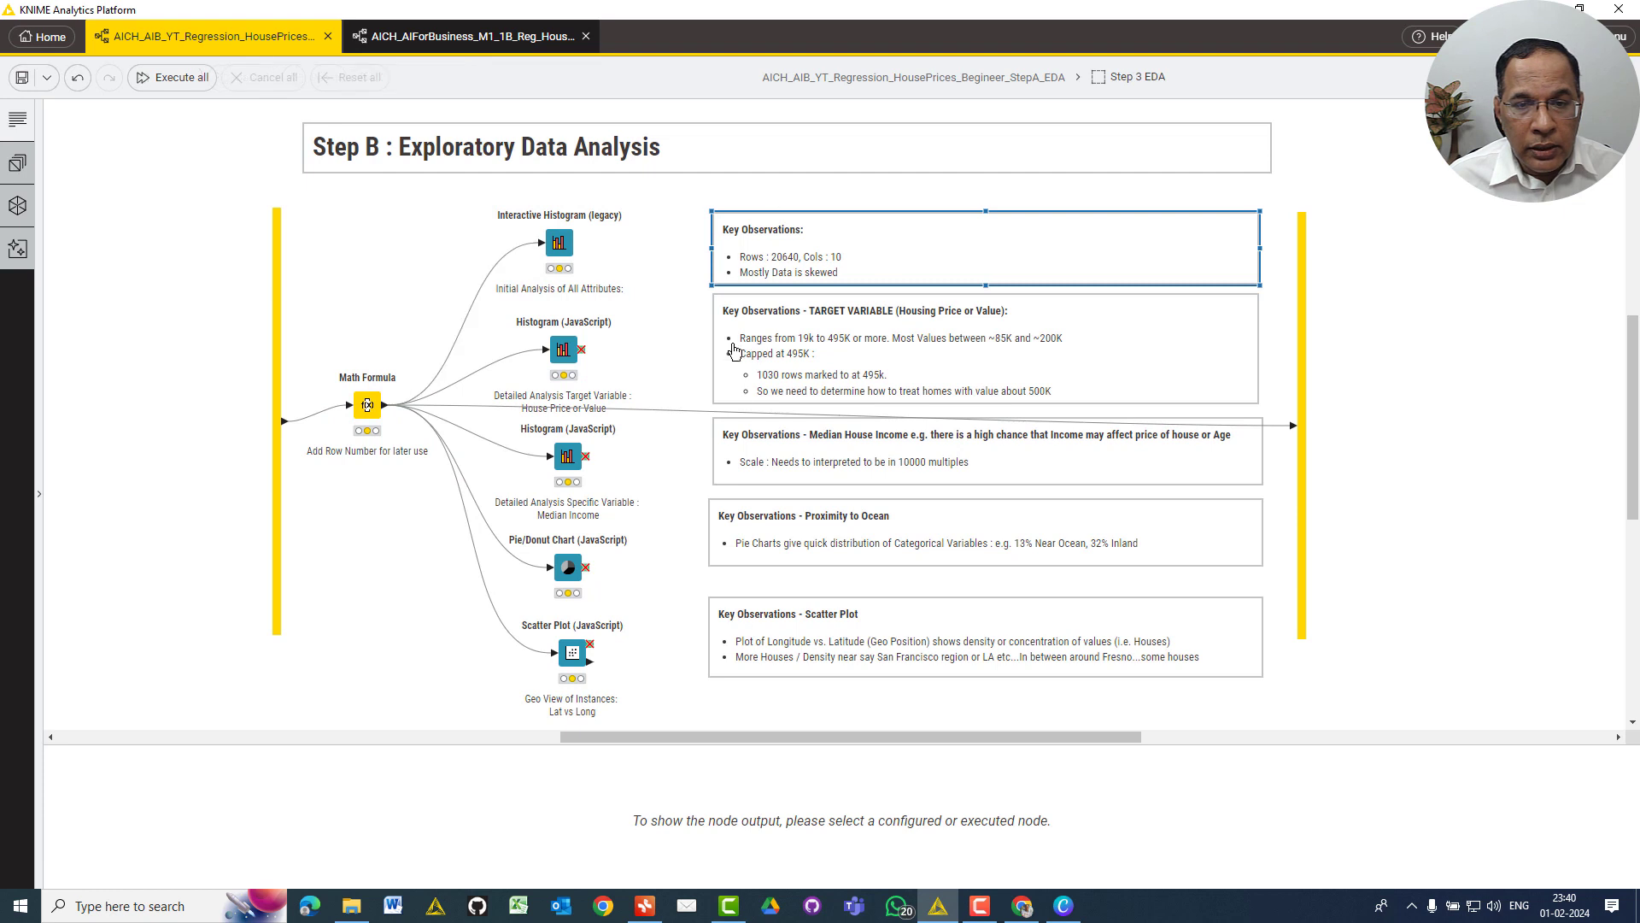
{"action": "right_click", "coordinate": [408, 207]}
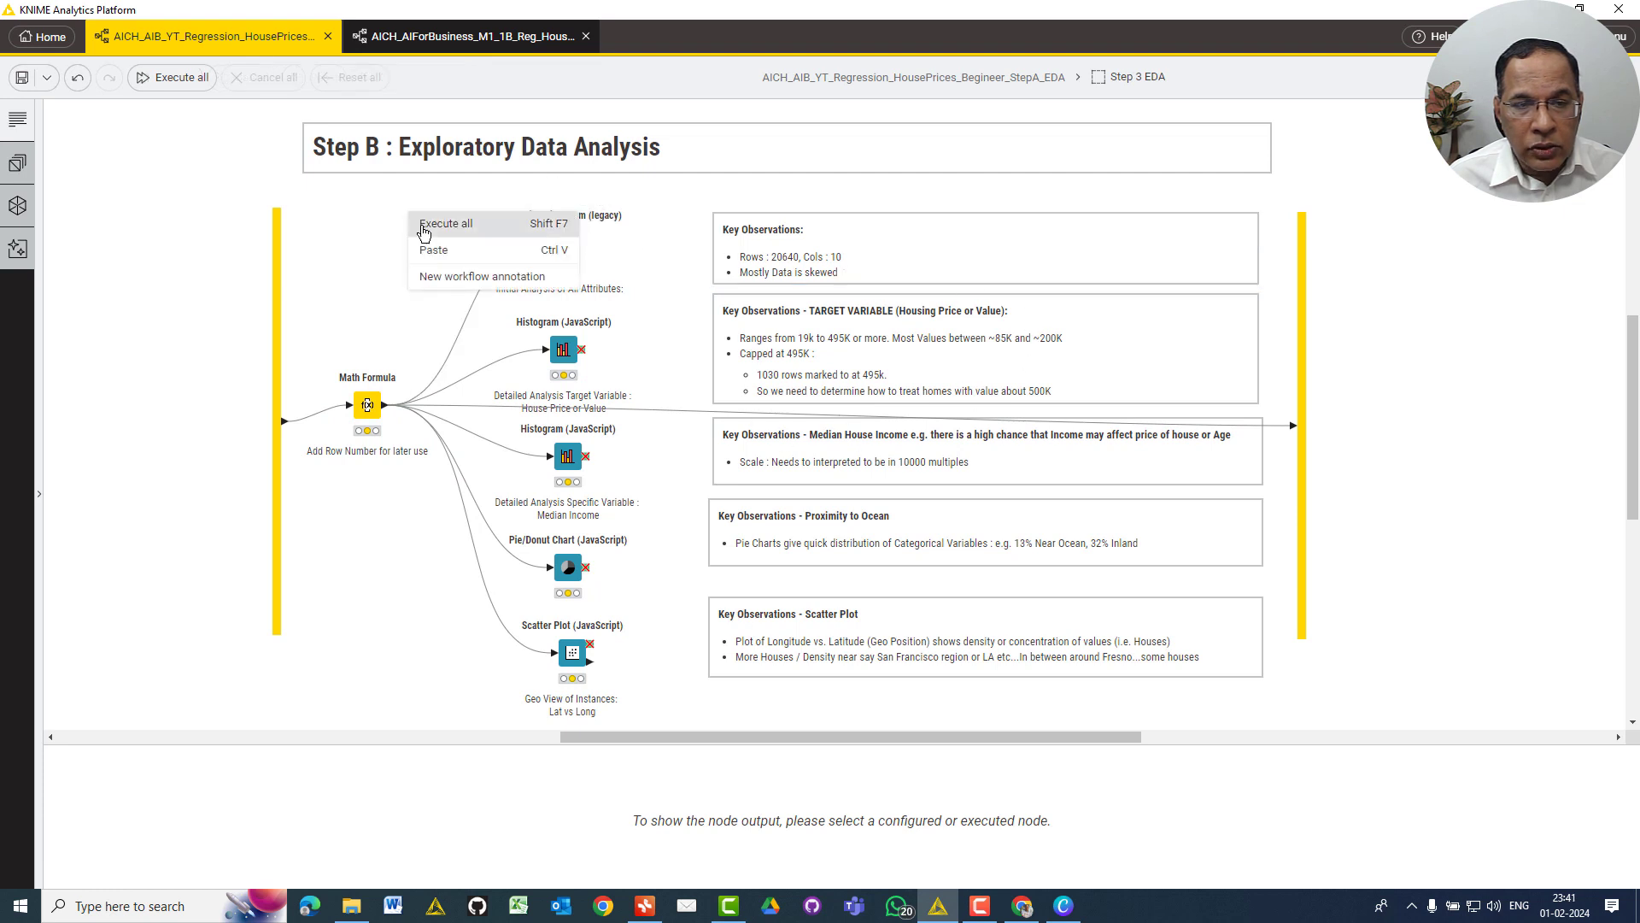
{"action": "left_click", "coordinate": [457, 272]}
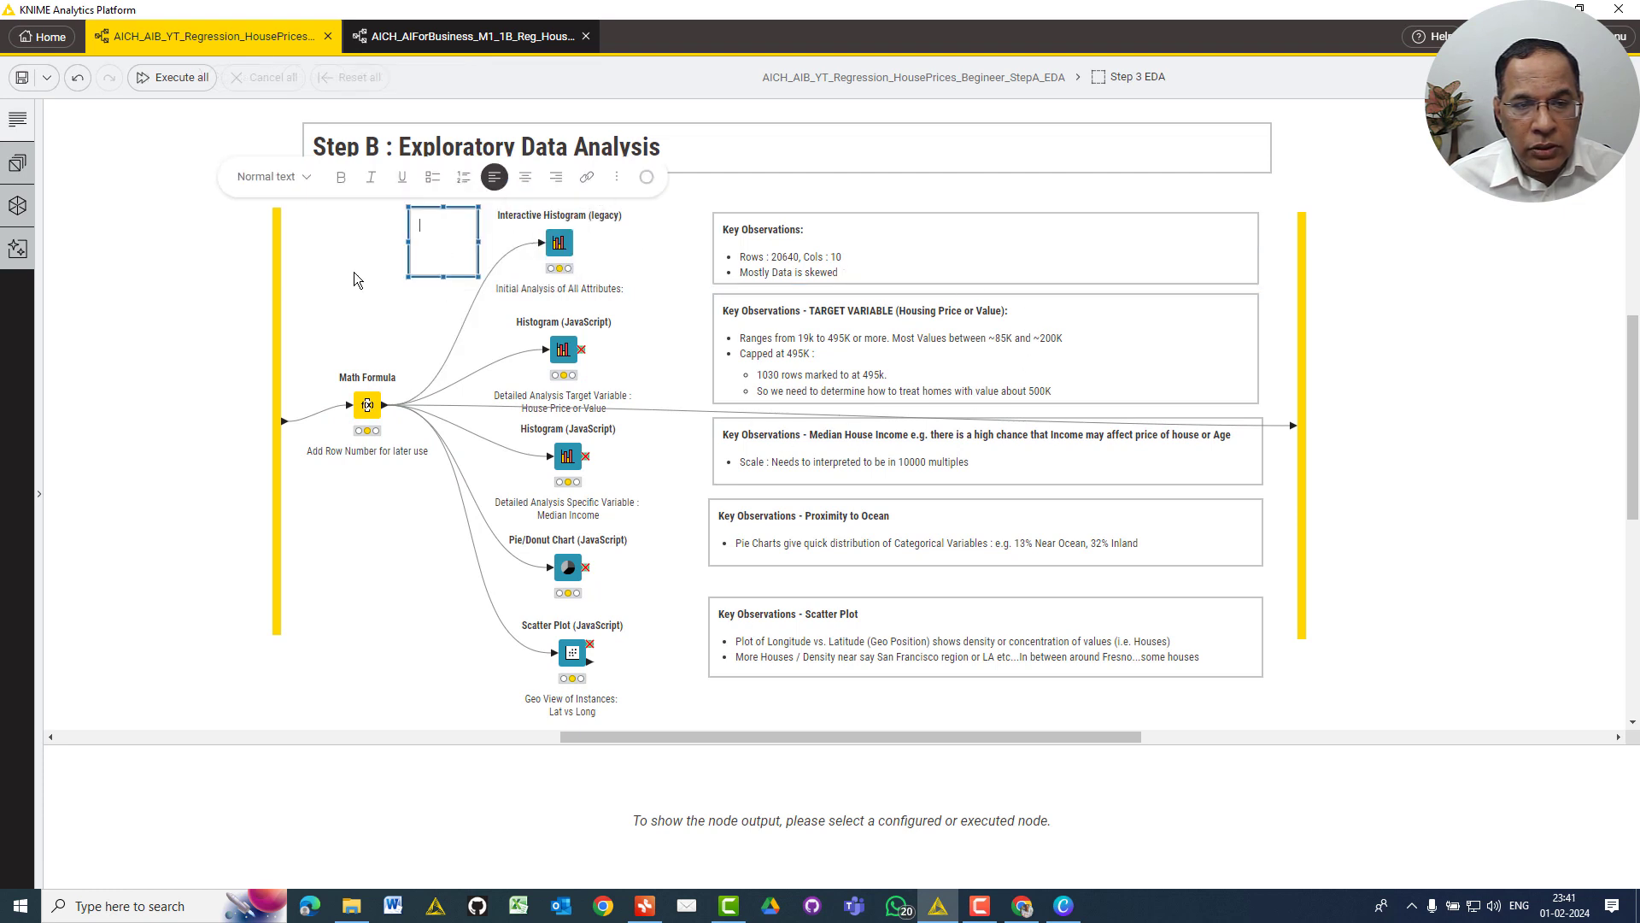
{"action": "key", "text": "Escape"}
{"action": "key", "text": "Delete"}
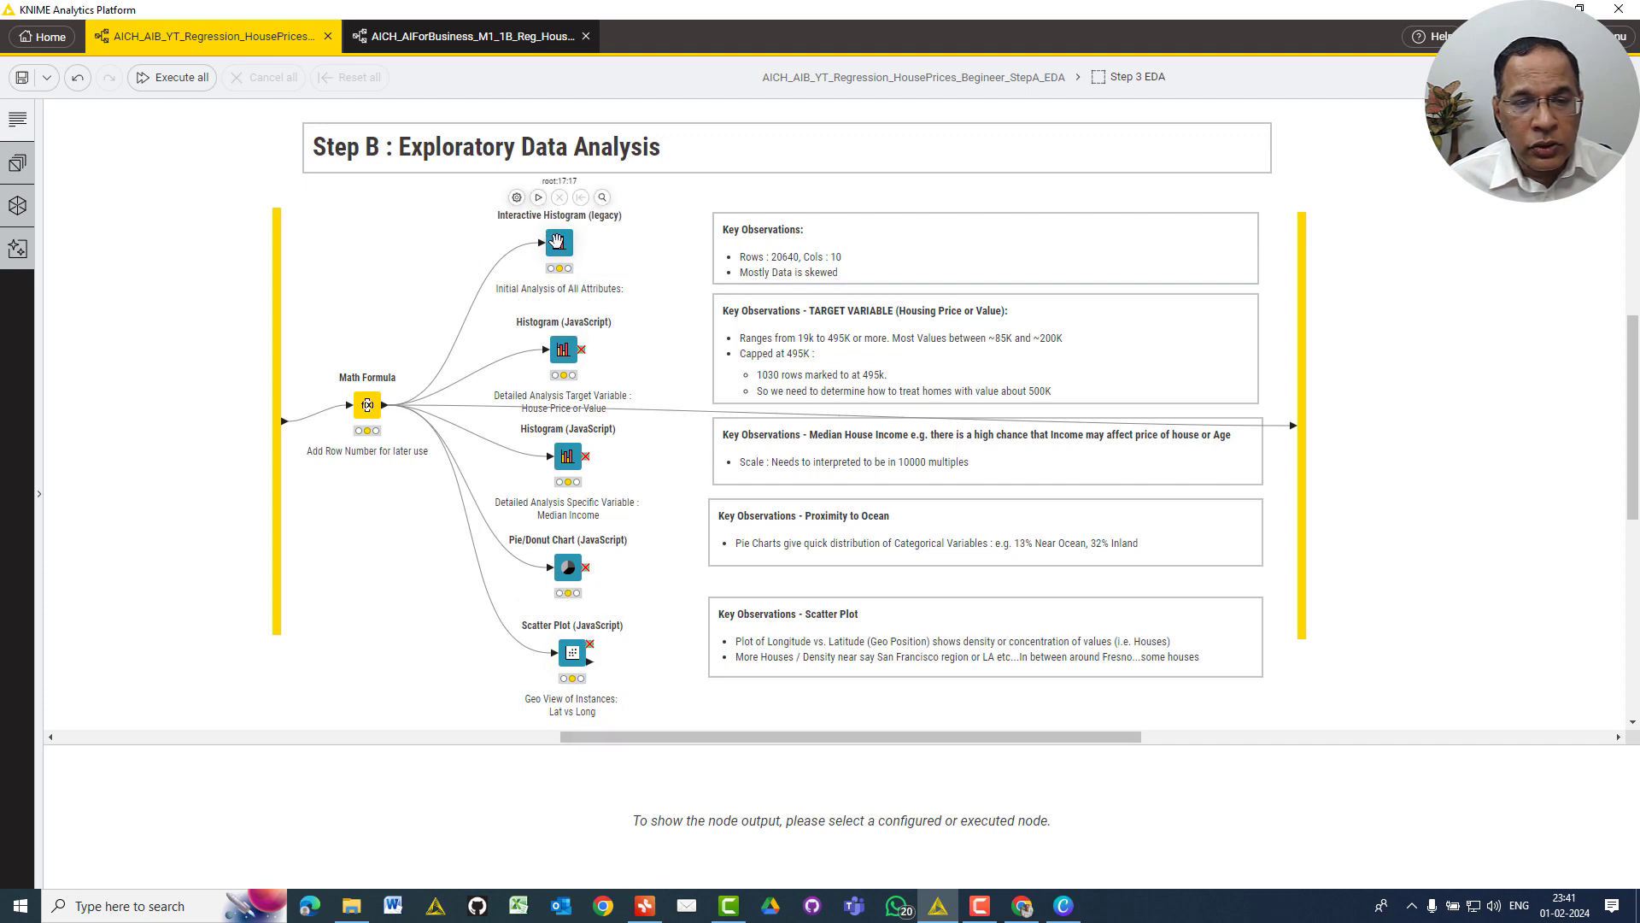
Nudge the Interactive Histogram (legacy) node back towards the other chart nodes and execute it
{"action": "left_click_drag", "start_coordinate": [559, 243], "coordinate": [567, 237]}
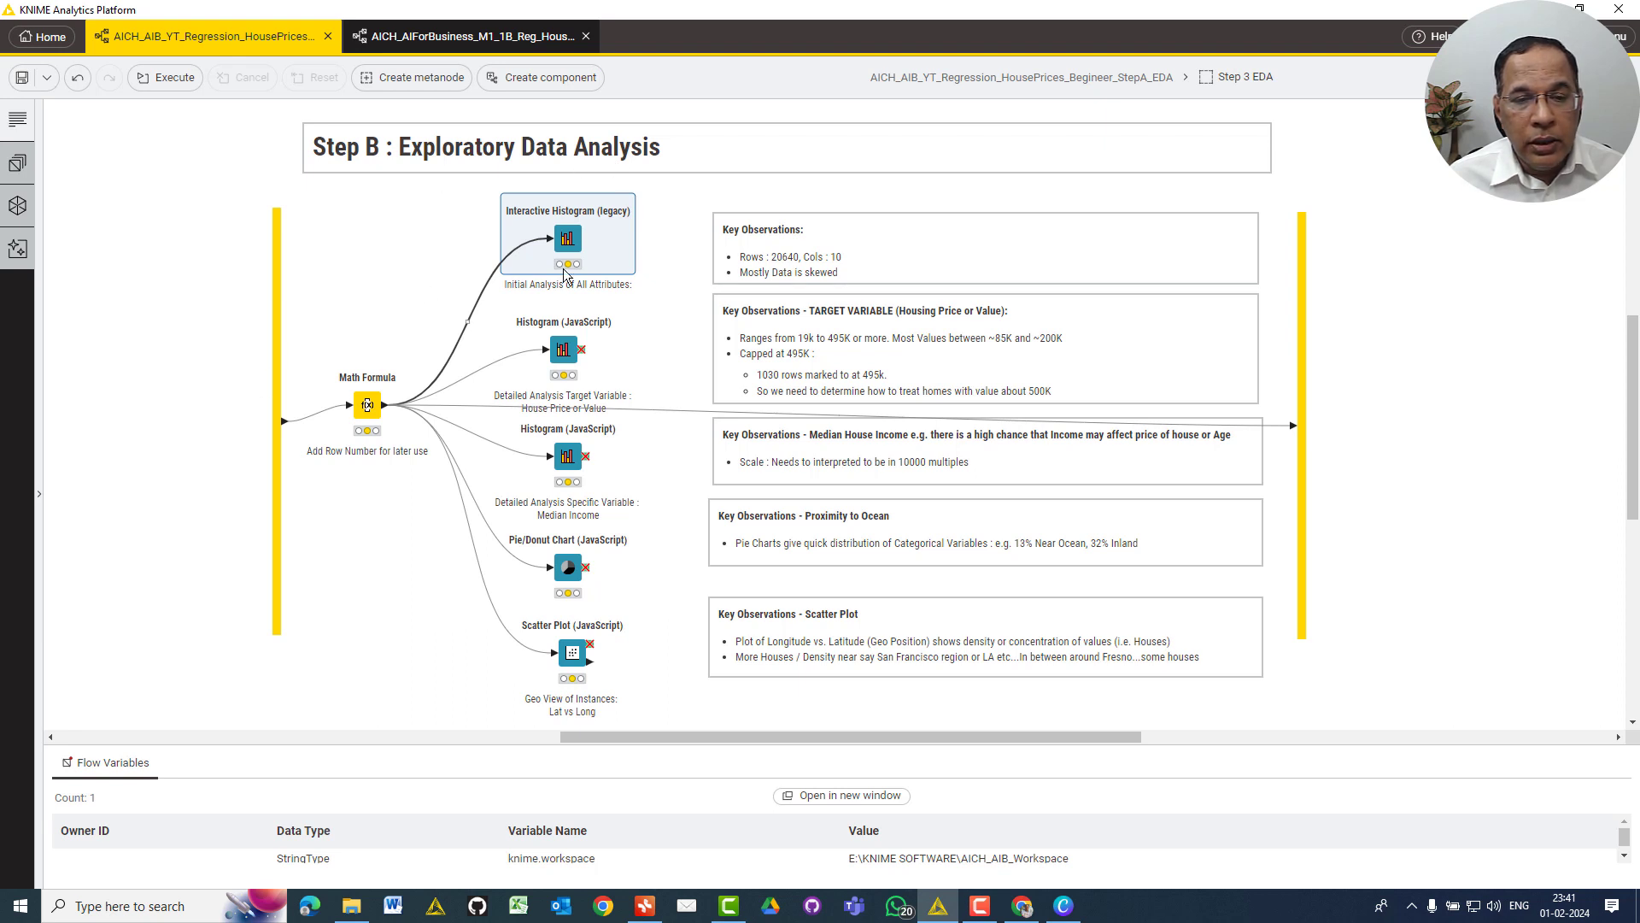
{"action": "mouse_move", "coordinate": [607, 260]}
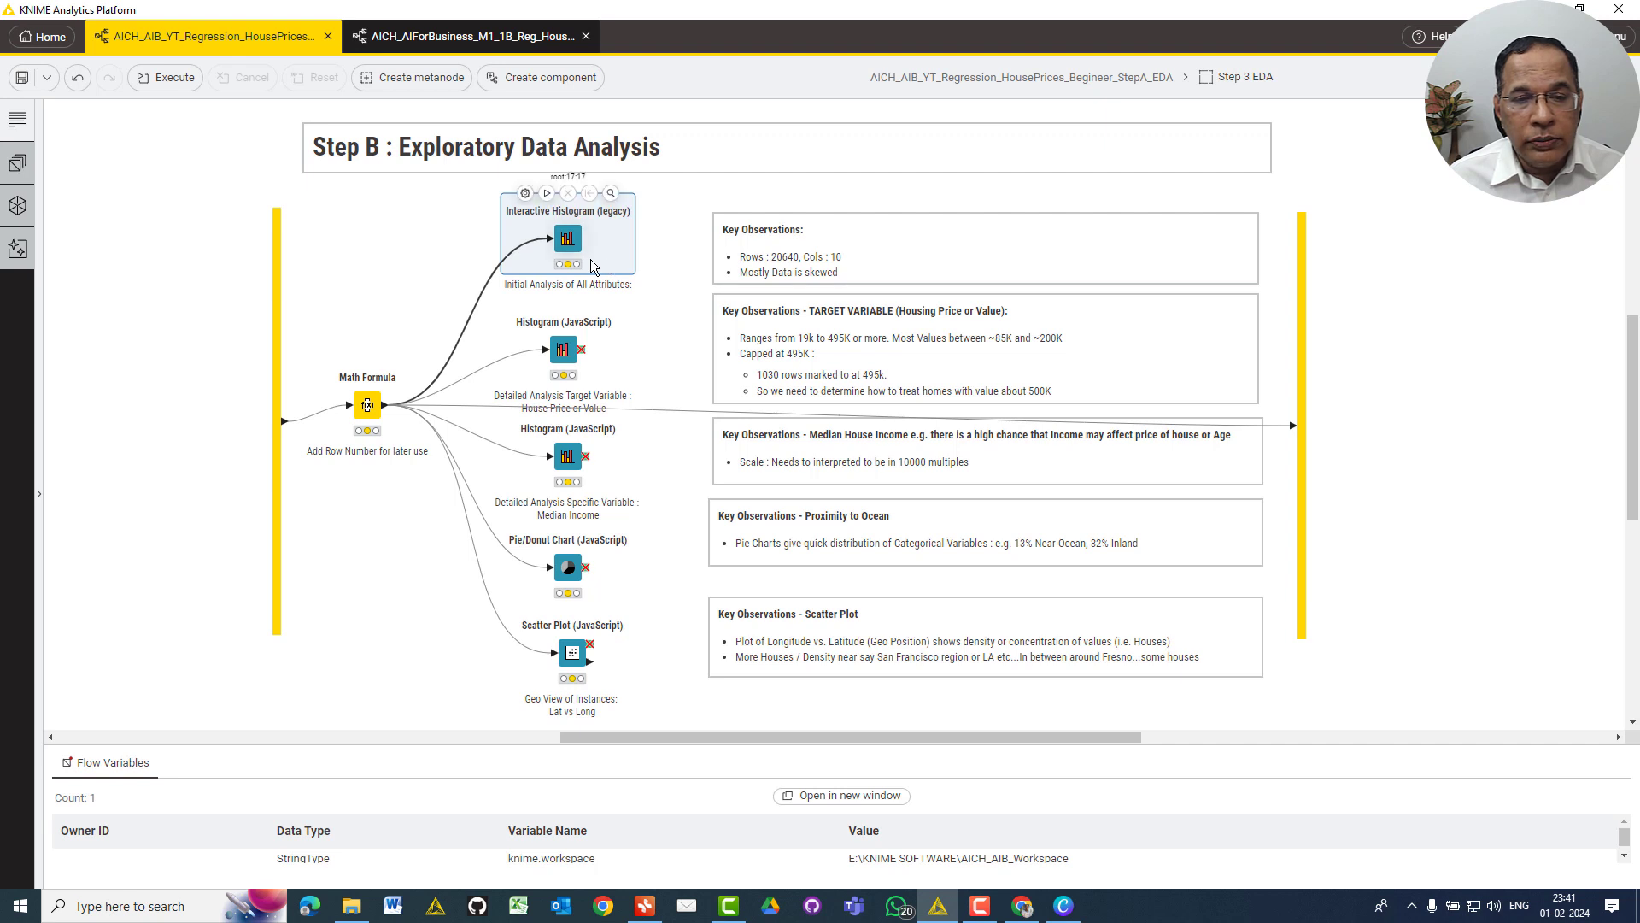
{"action": "left_click", "coordinate": [547, 193]}
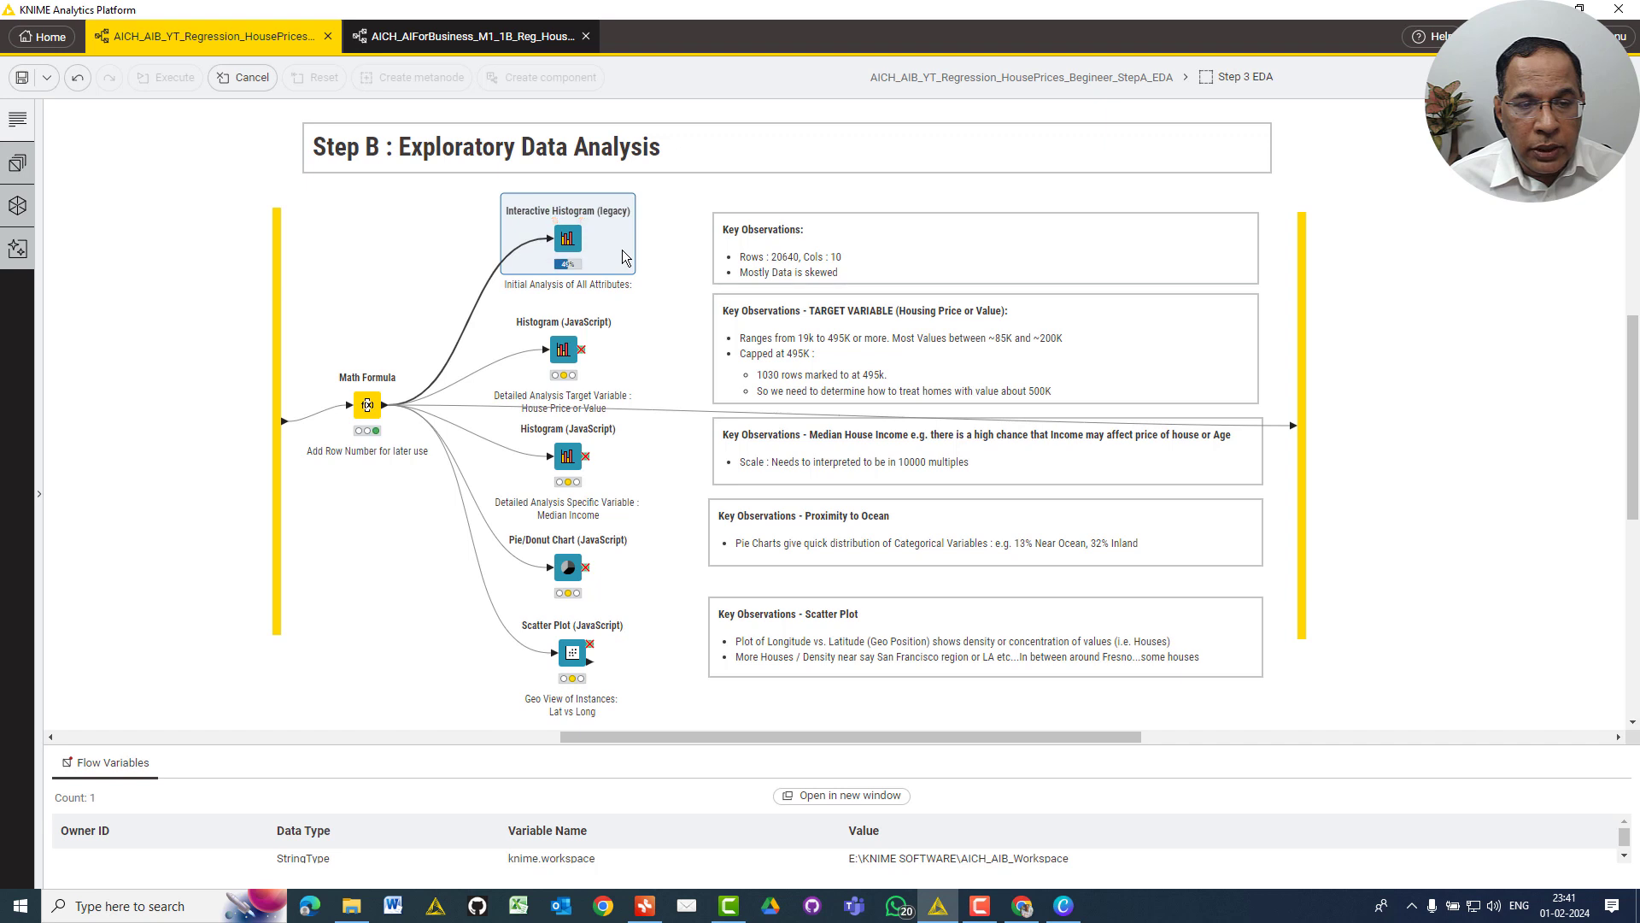
{"action": "mouse_move", "coordinate": [595, 323]}
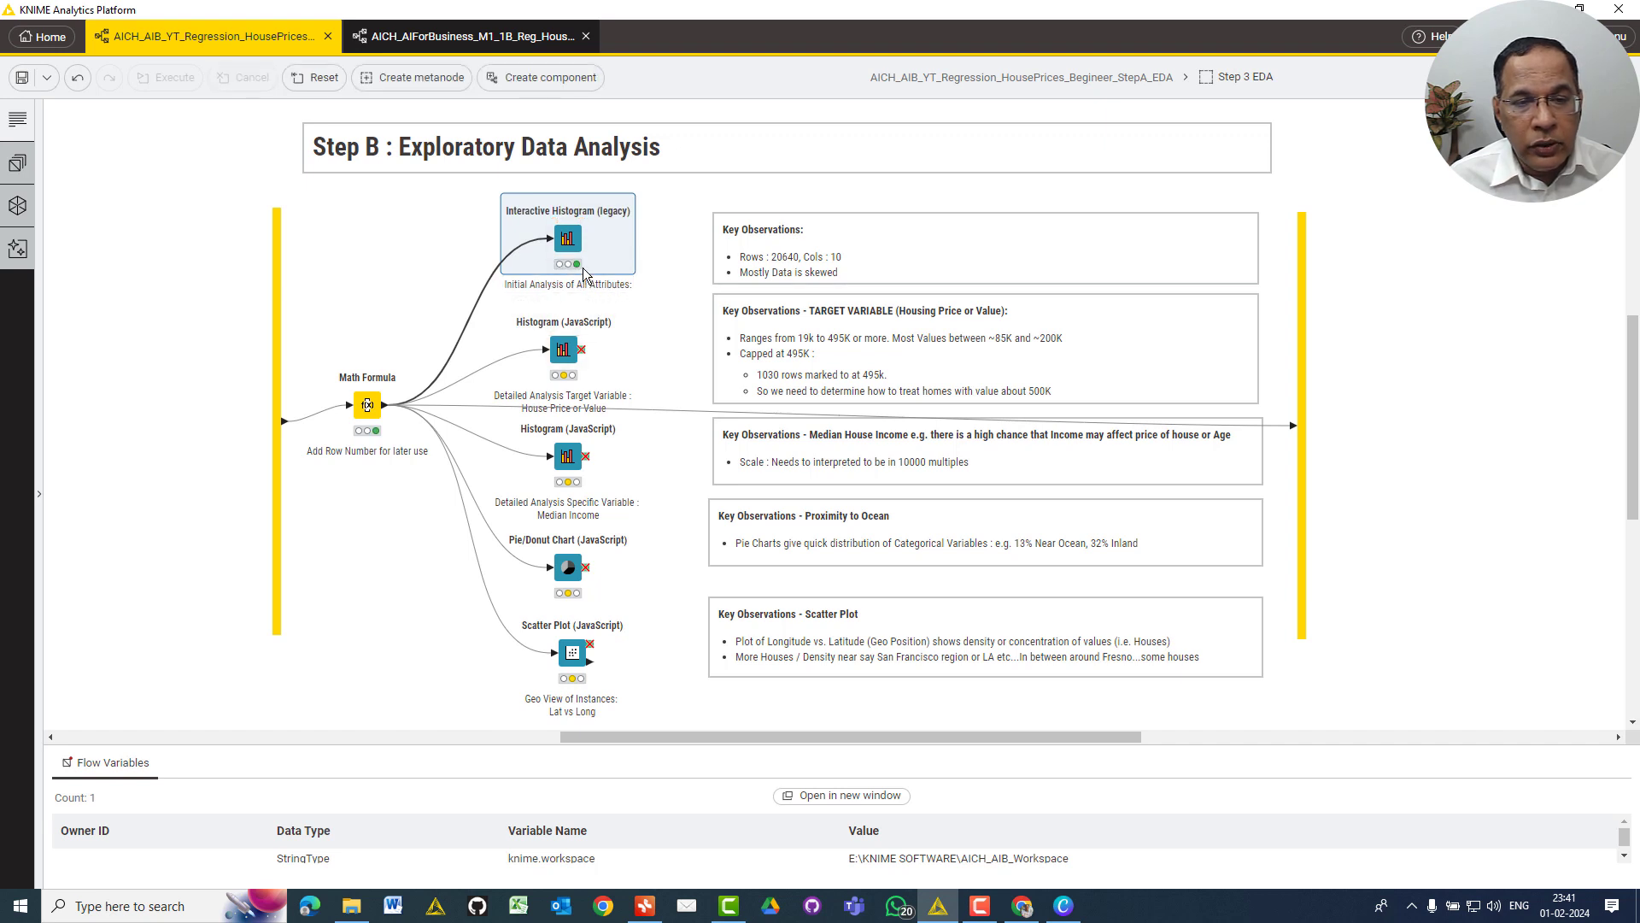
{"action": "mouse_move", "coordinate": [629, 227]}
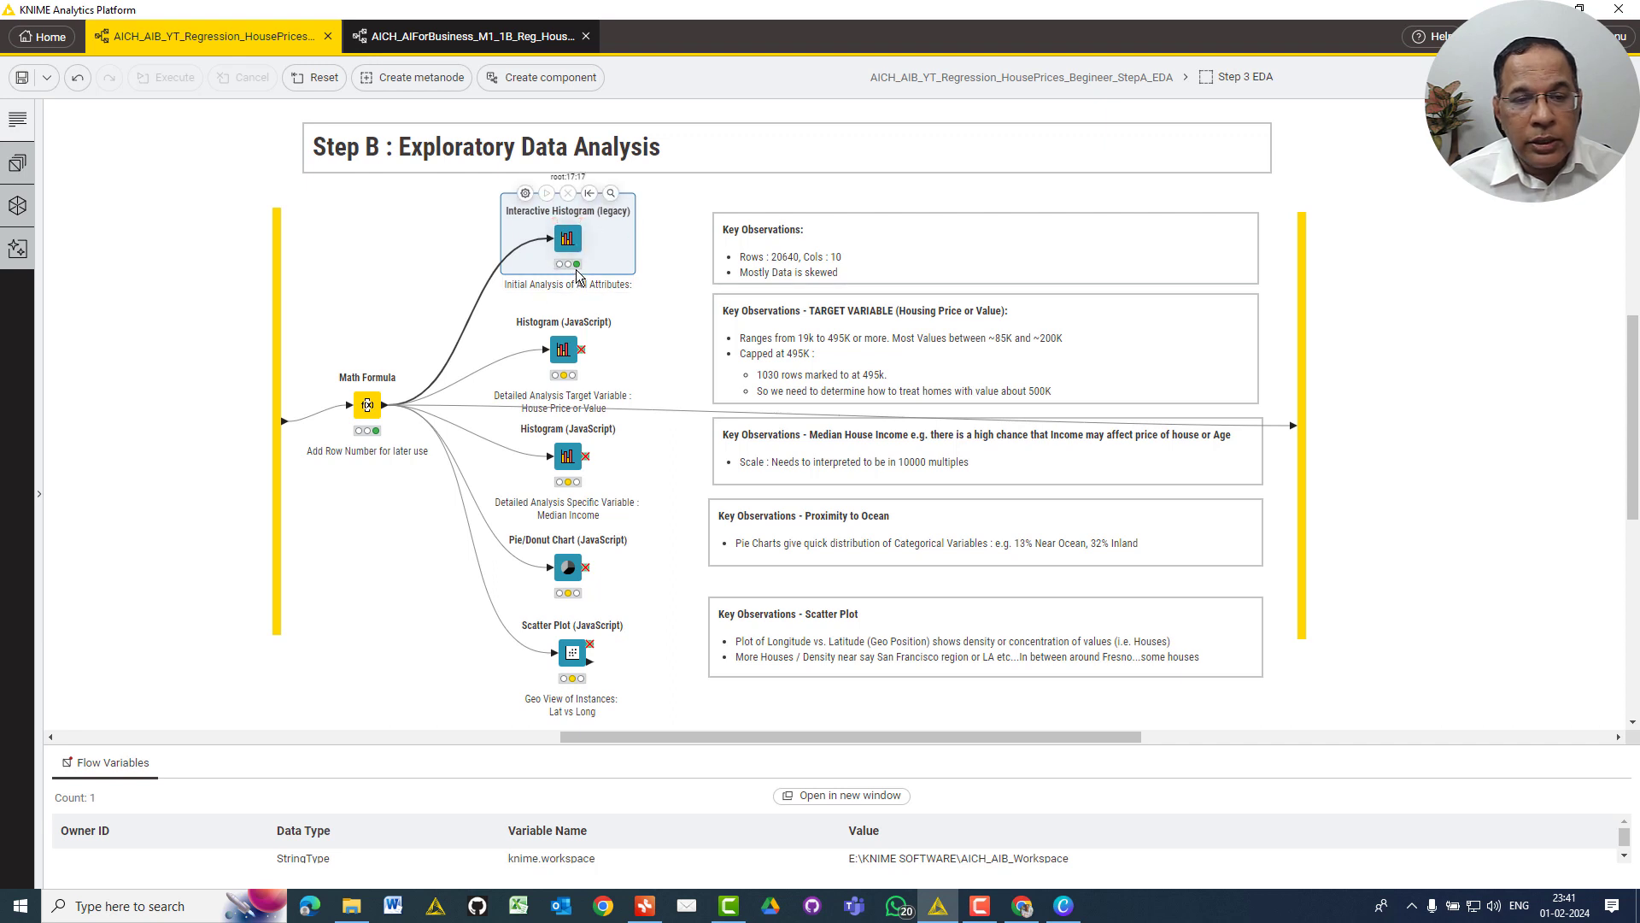
Execute the Histogram (JavaScript) node for the target variable and all remaining nodes in the Step 3 EDA metanode
{"action": "mouse_move", "coordinate": [569, 355]}
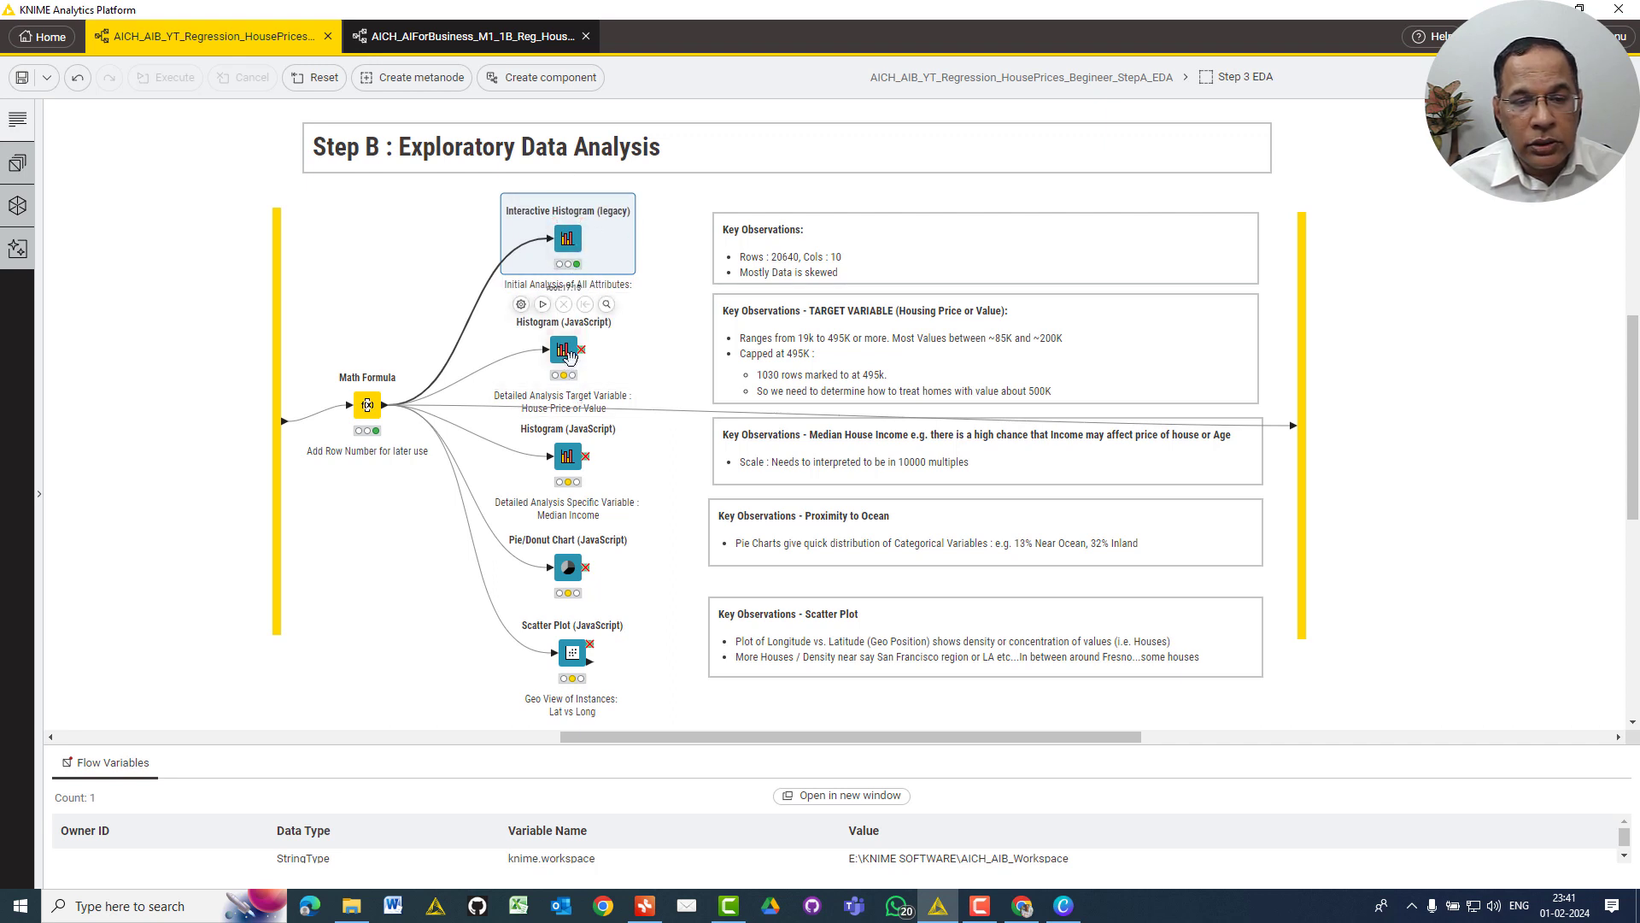
{"action": "left_click", "coordinate": [568, 354]}
{"action": "left_click", "coordinate": [542, 304]}
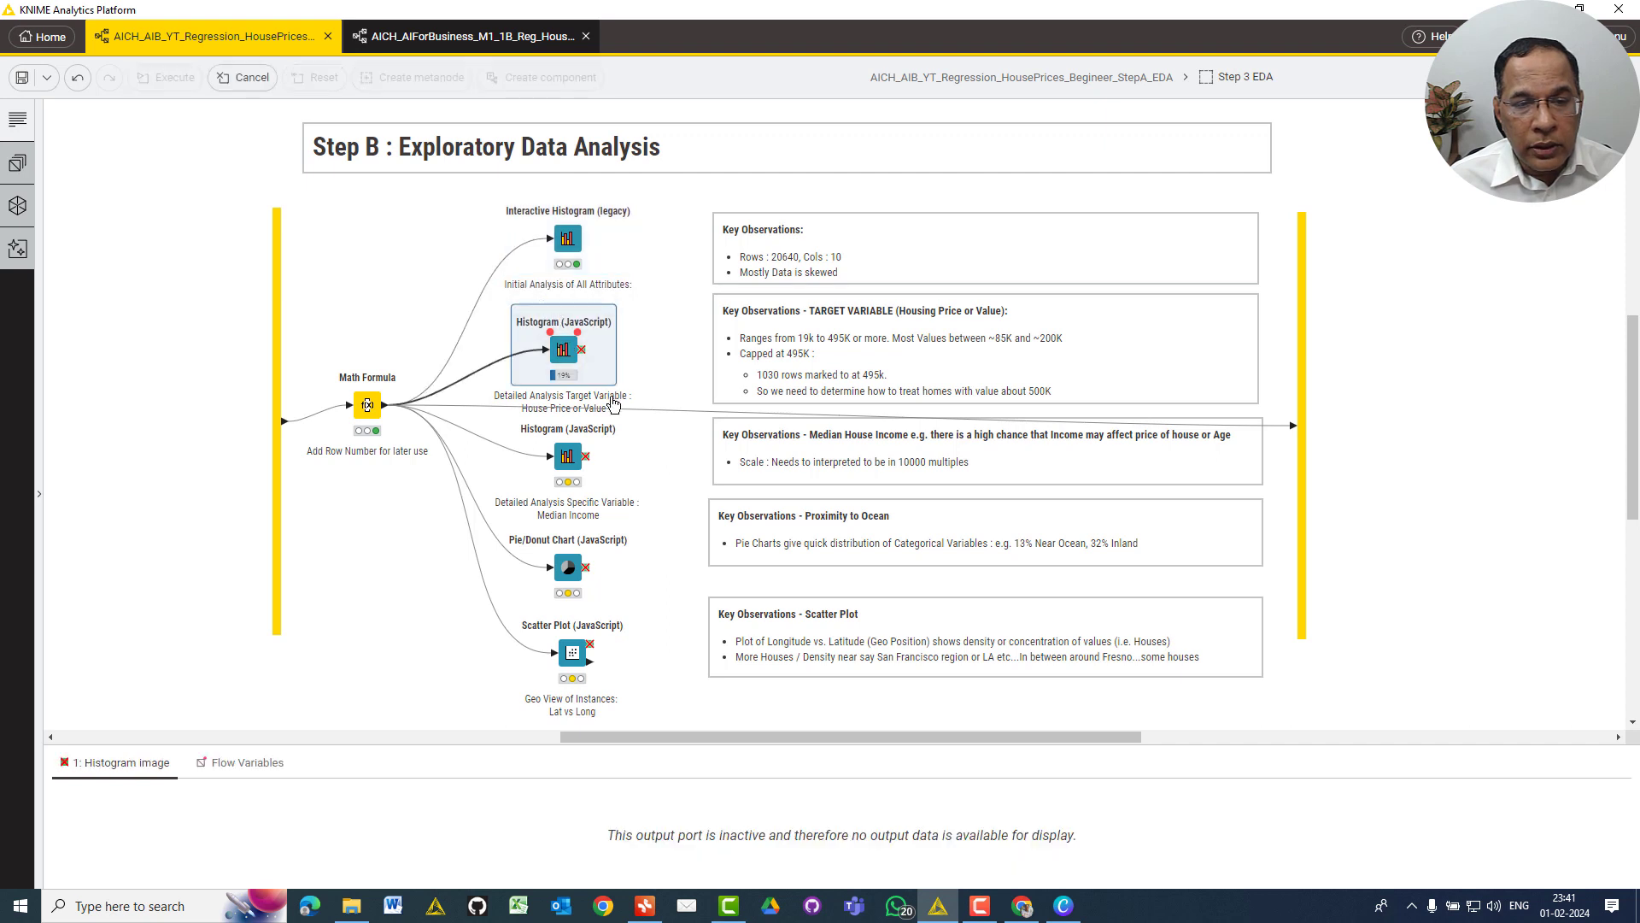
{"action": "left_click", "coordinate": [410, 287]}
{"action": "right_click", "coordinate": [410, 285]}
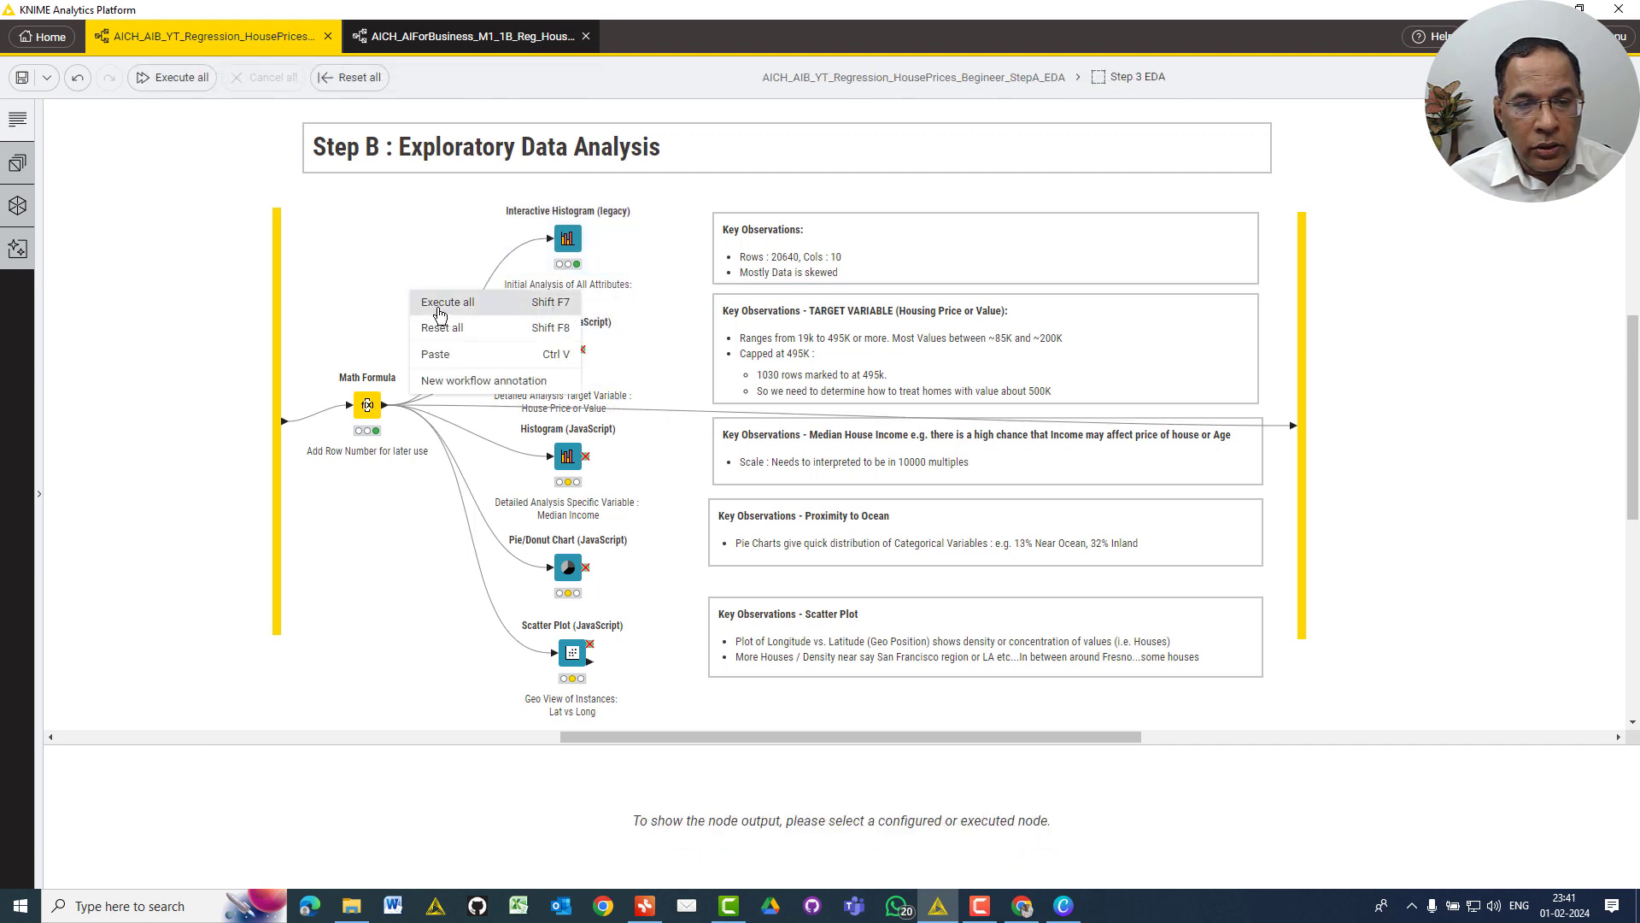
{"action": "left_click", "coordinate": [440, 314]}
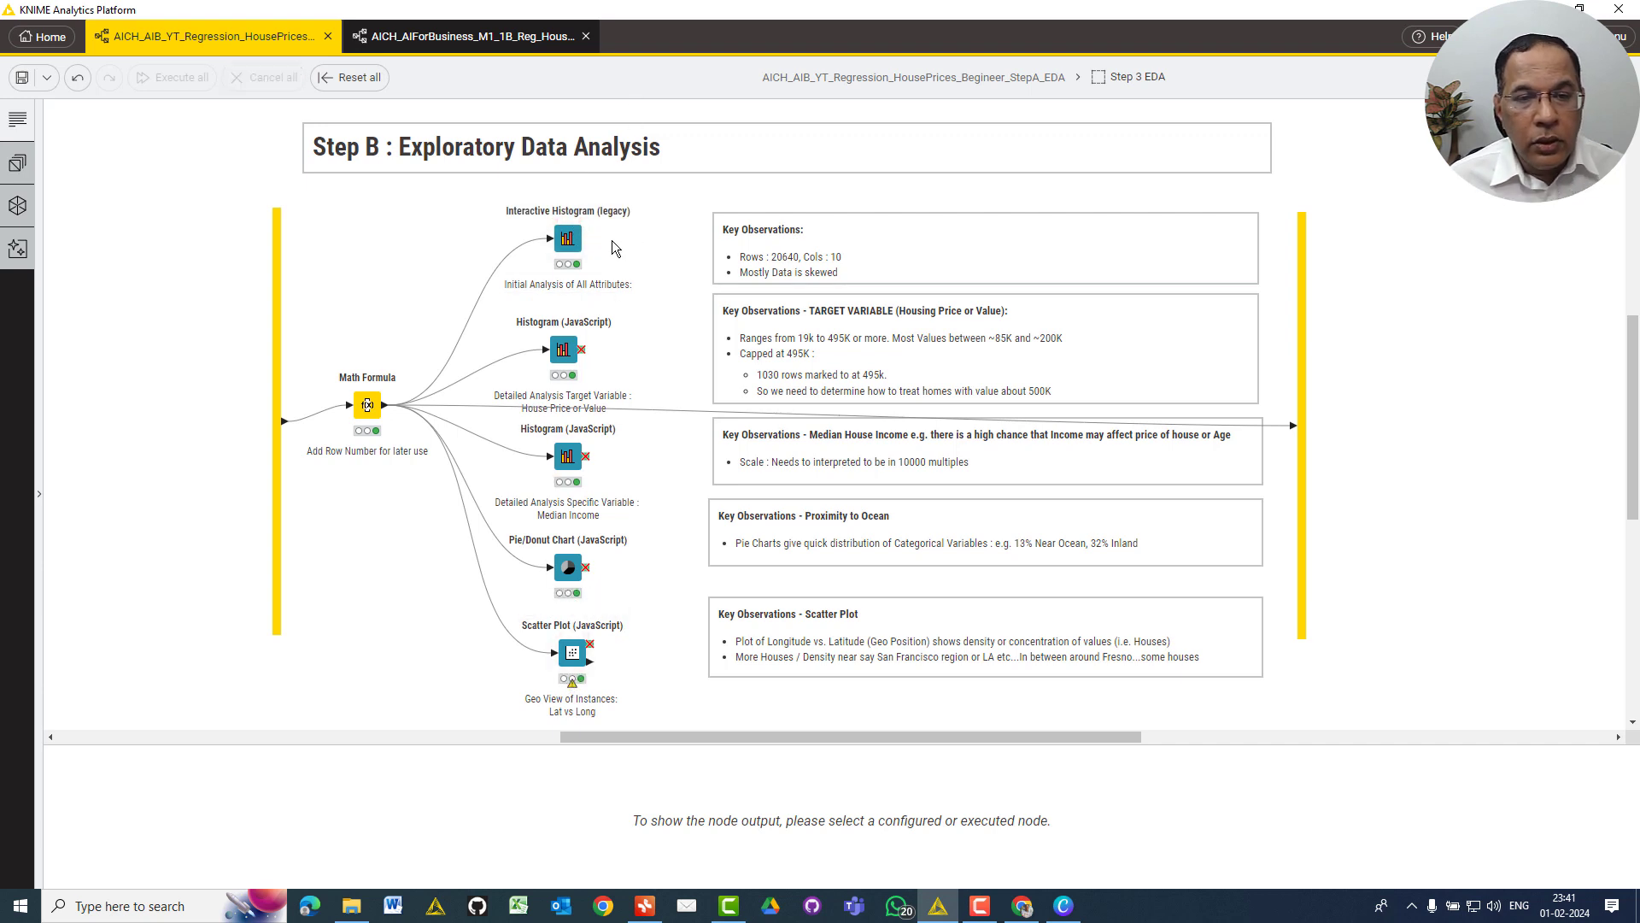
Review the row display, binning column and aggregation column options in the Interactive Histogram (legacy) node's configuration
{"action": "left_click", "coordinate": [568, 239]}
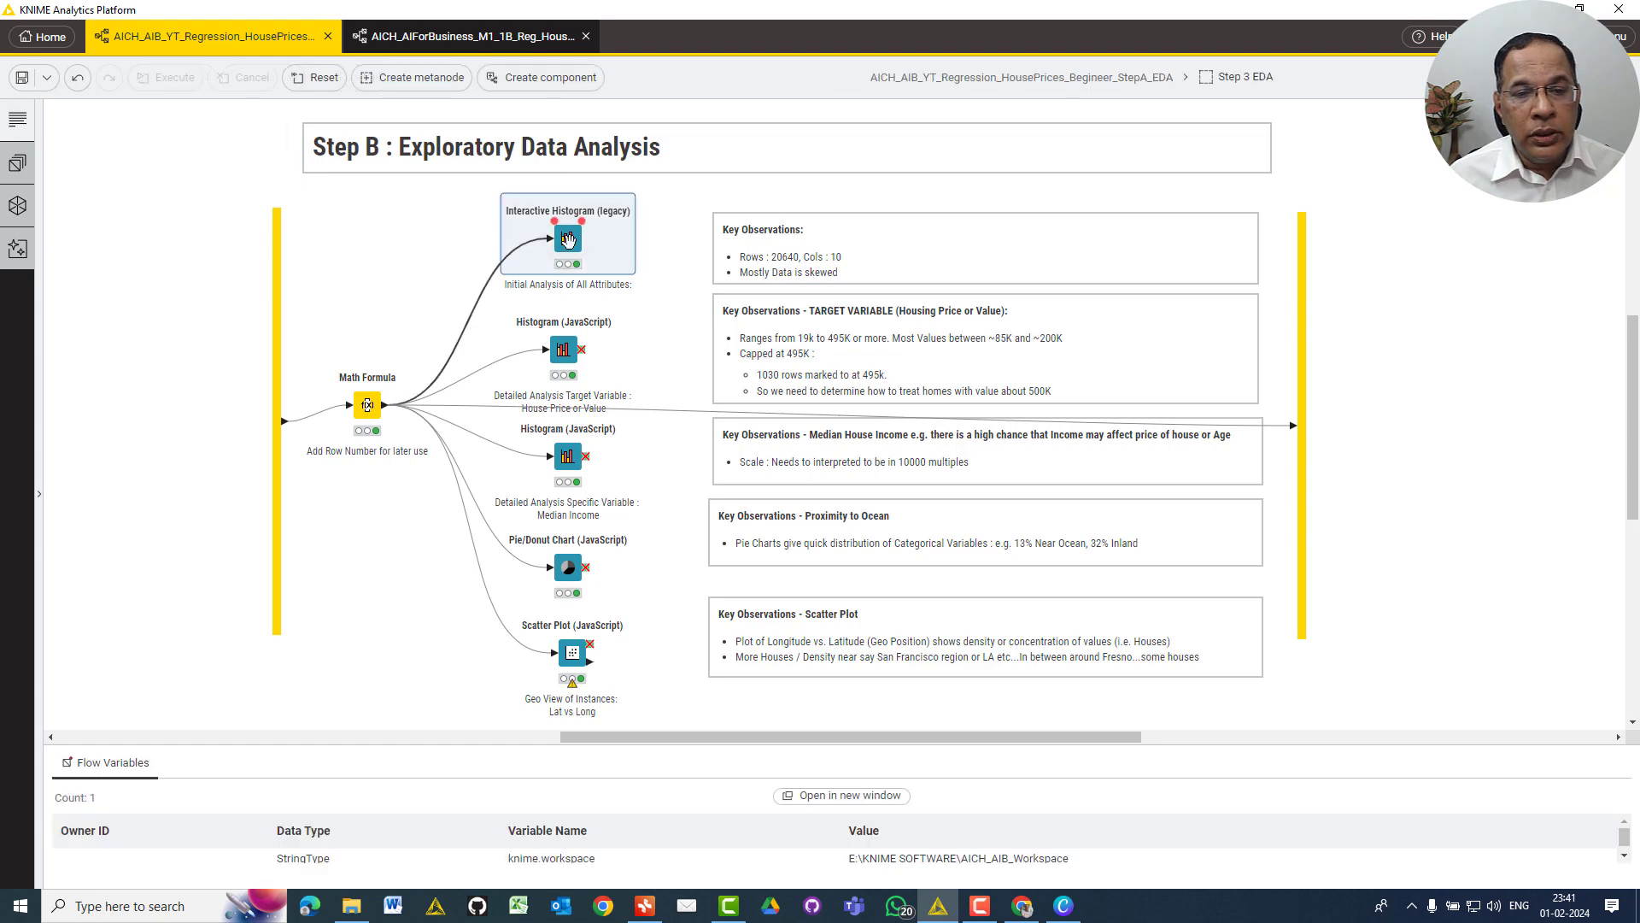
{"action": "double_click", "coordinate": [568, 239]}
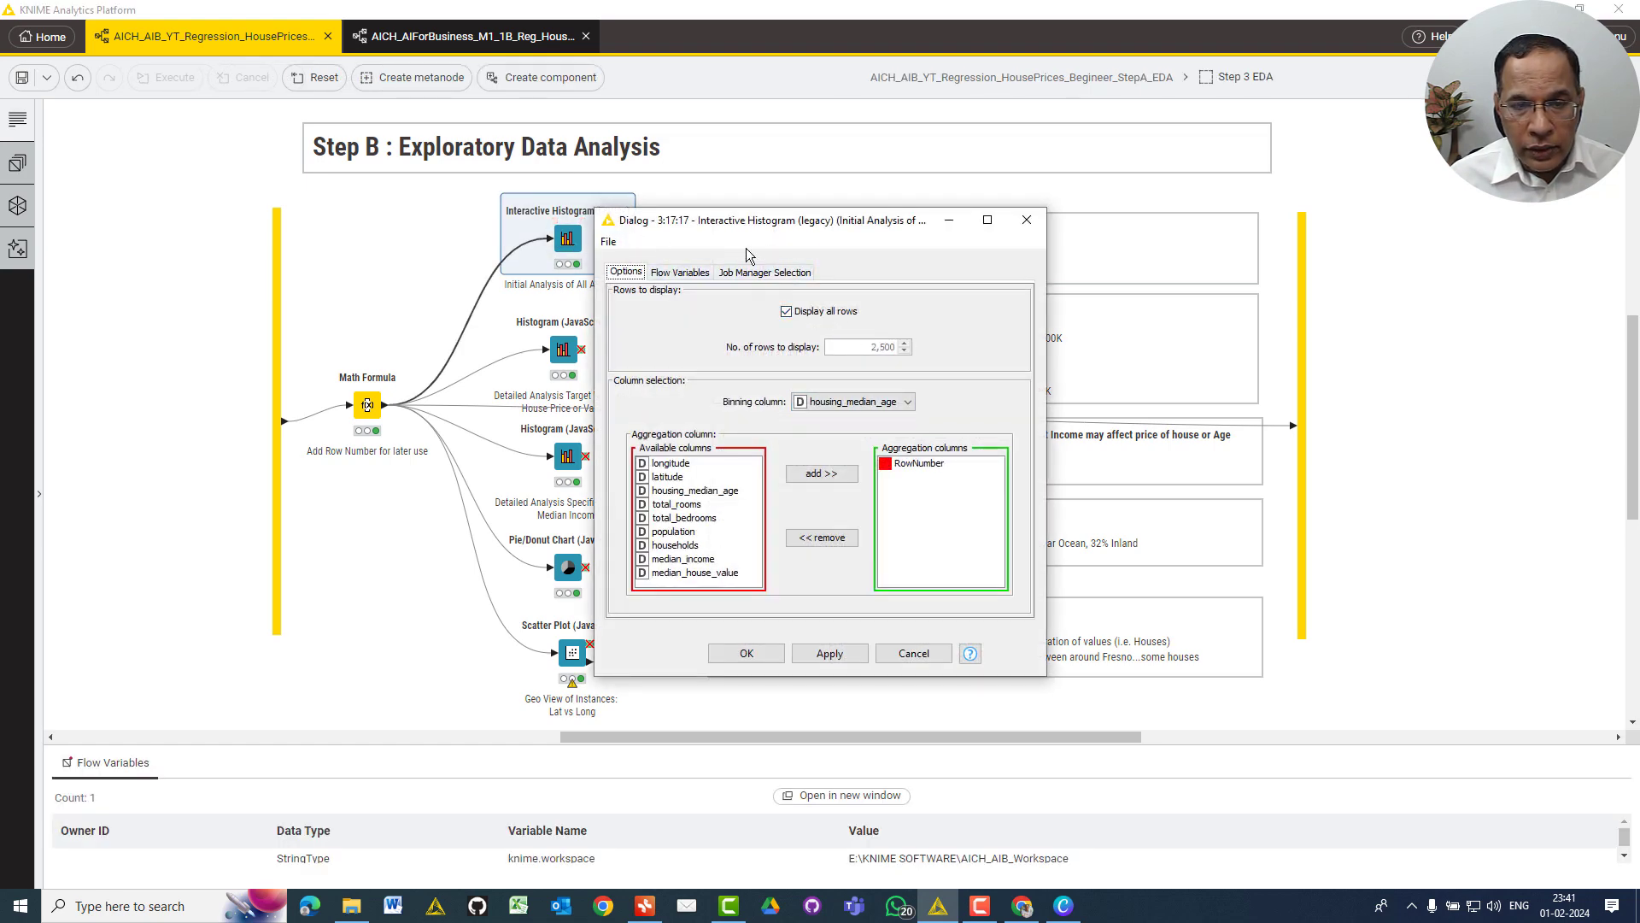
{"action": "left_click", "coordinate": [913, 653]}
{"action": "double_click", "coordinate": [560, 236]}
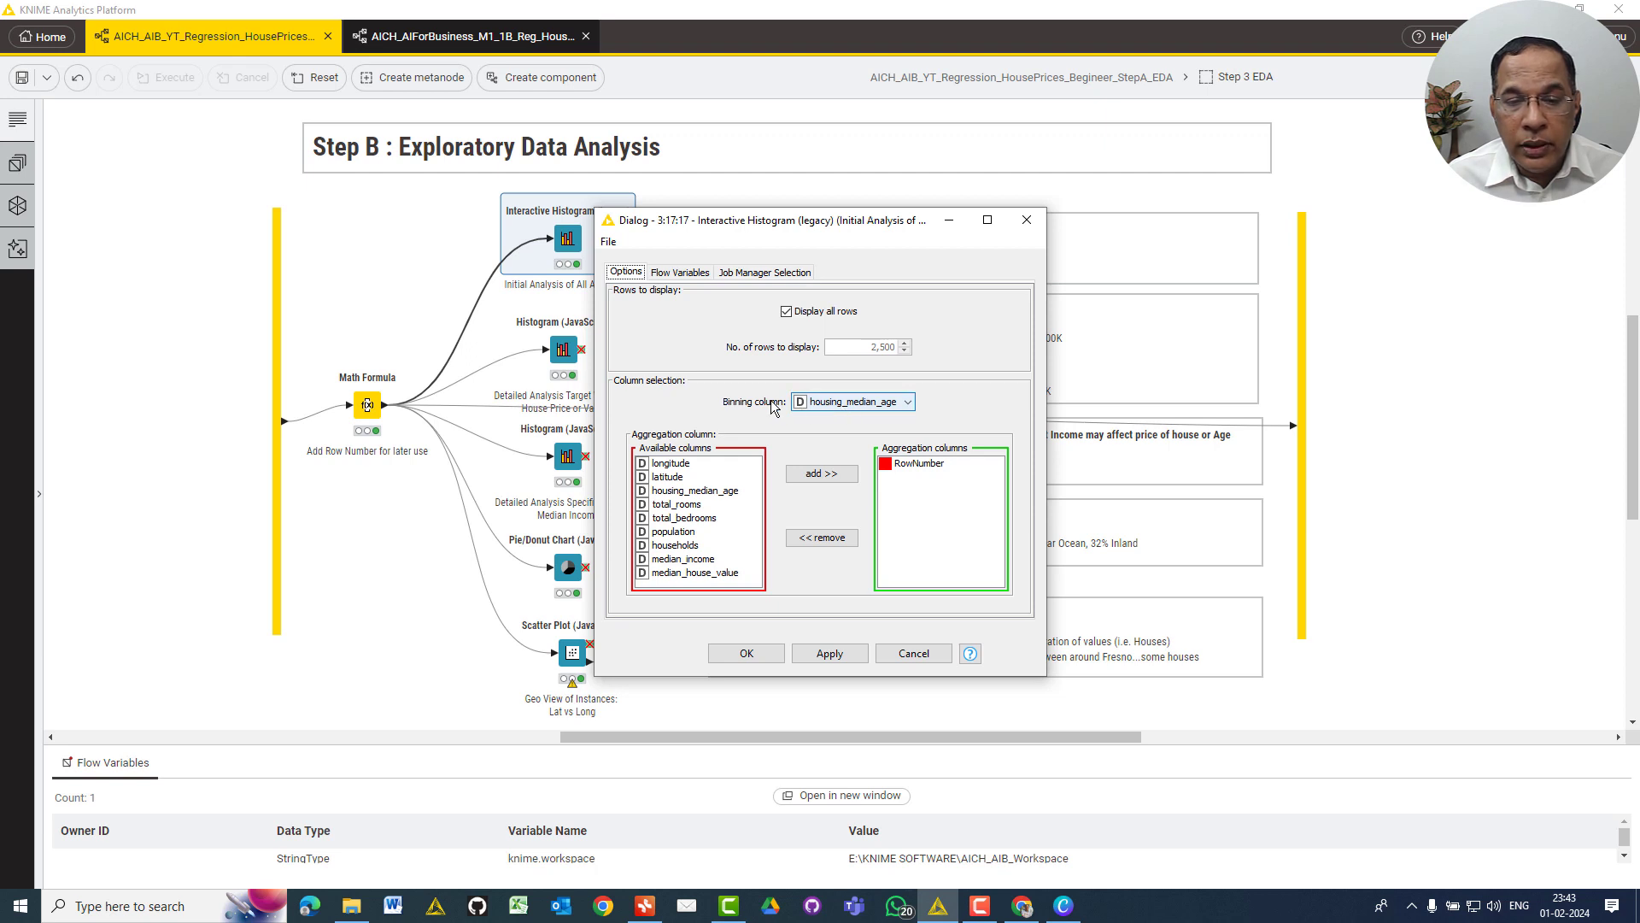
{"action": "left_click", "coordinate": [847, 408]}
{"action": "left_click", "coordinate": [884, 418]}
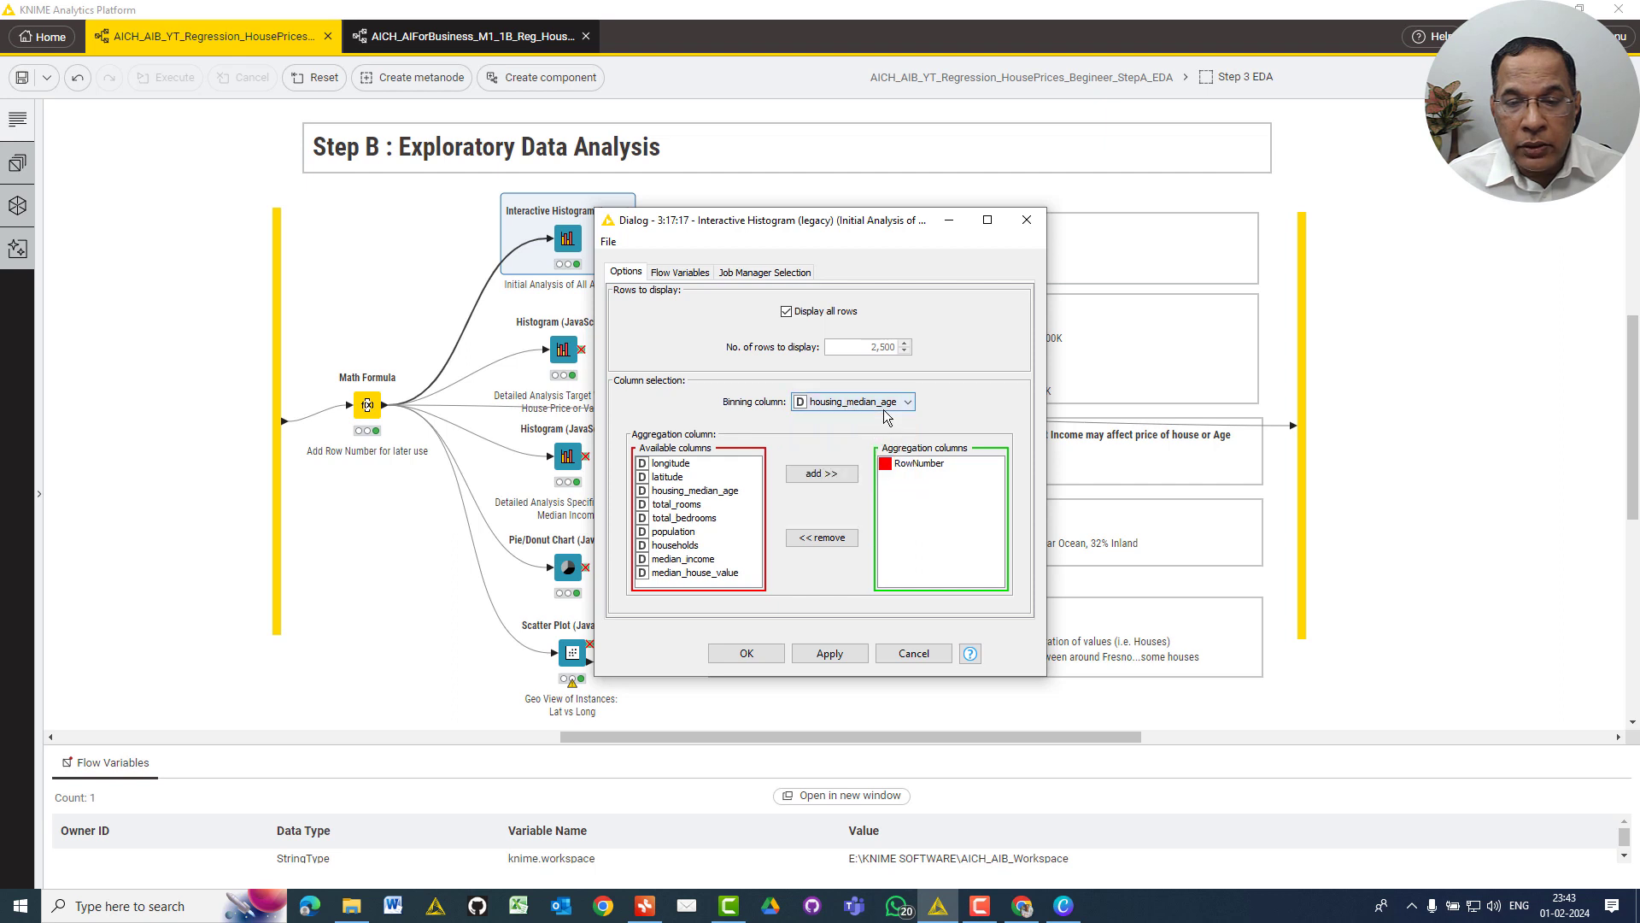
{"action": "left_click", "coordinate": [825, 409]}
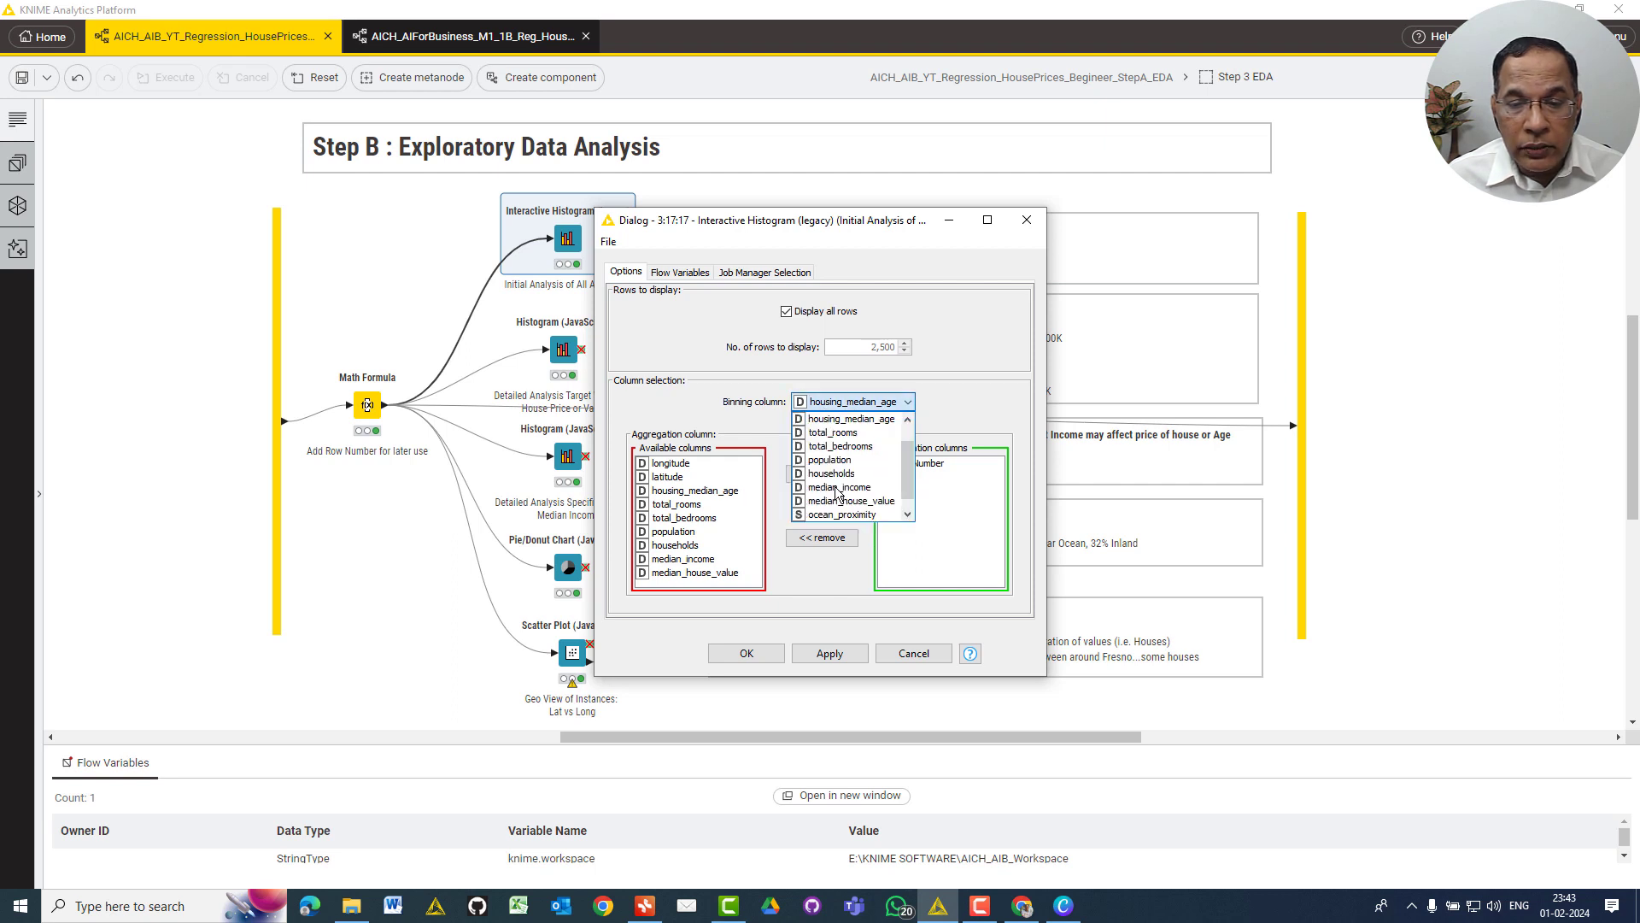
{"action": "left_click", "coordinate": [846, 419]}
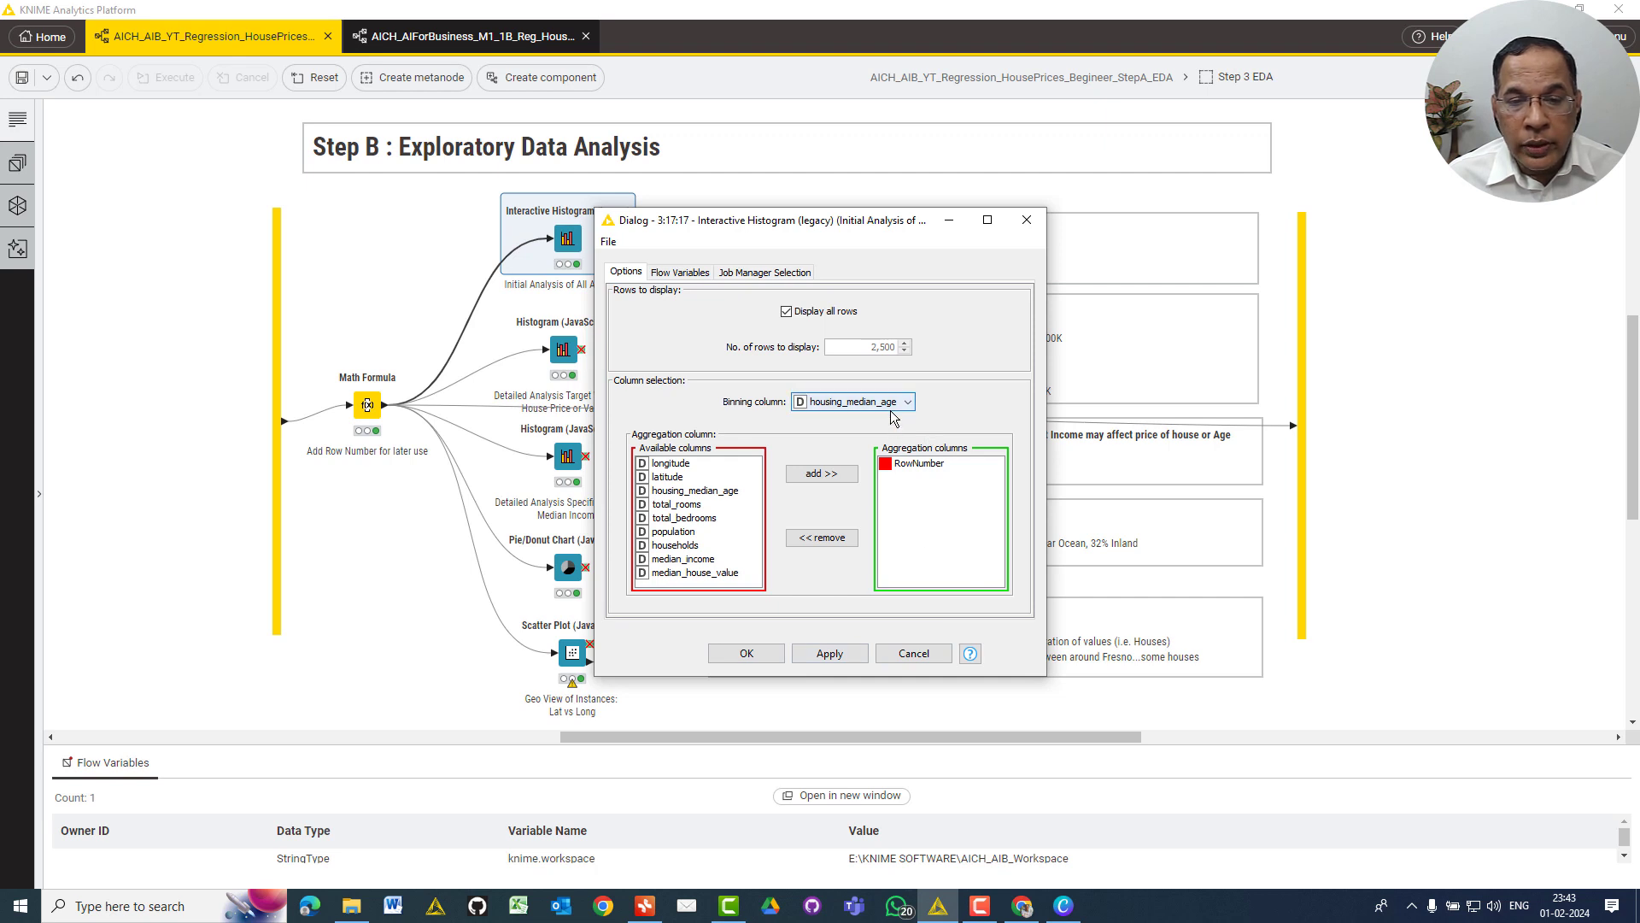
{"action": "left_click", "coordinate": [916, 469]}
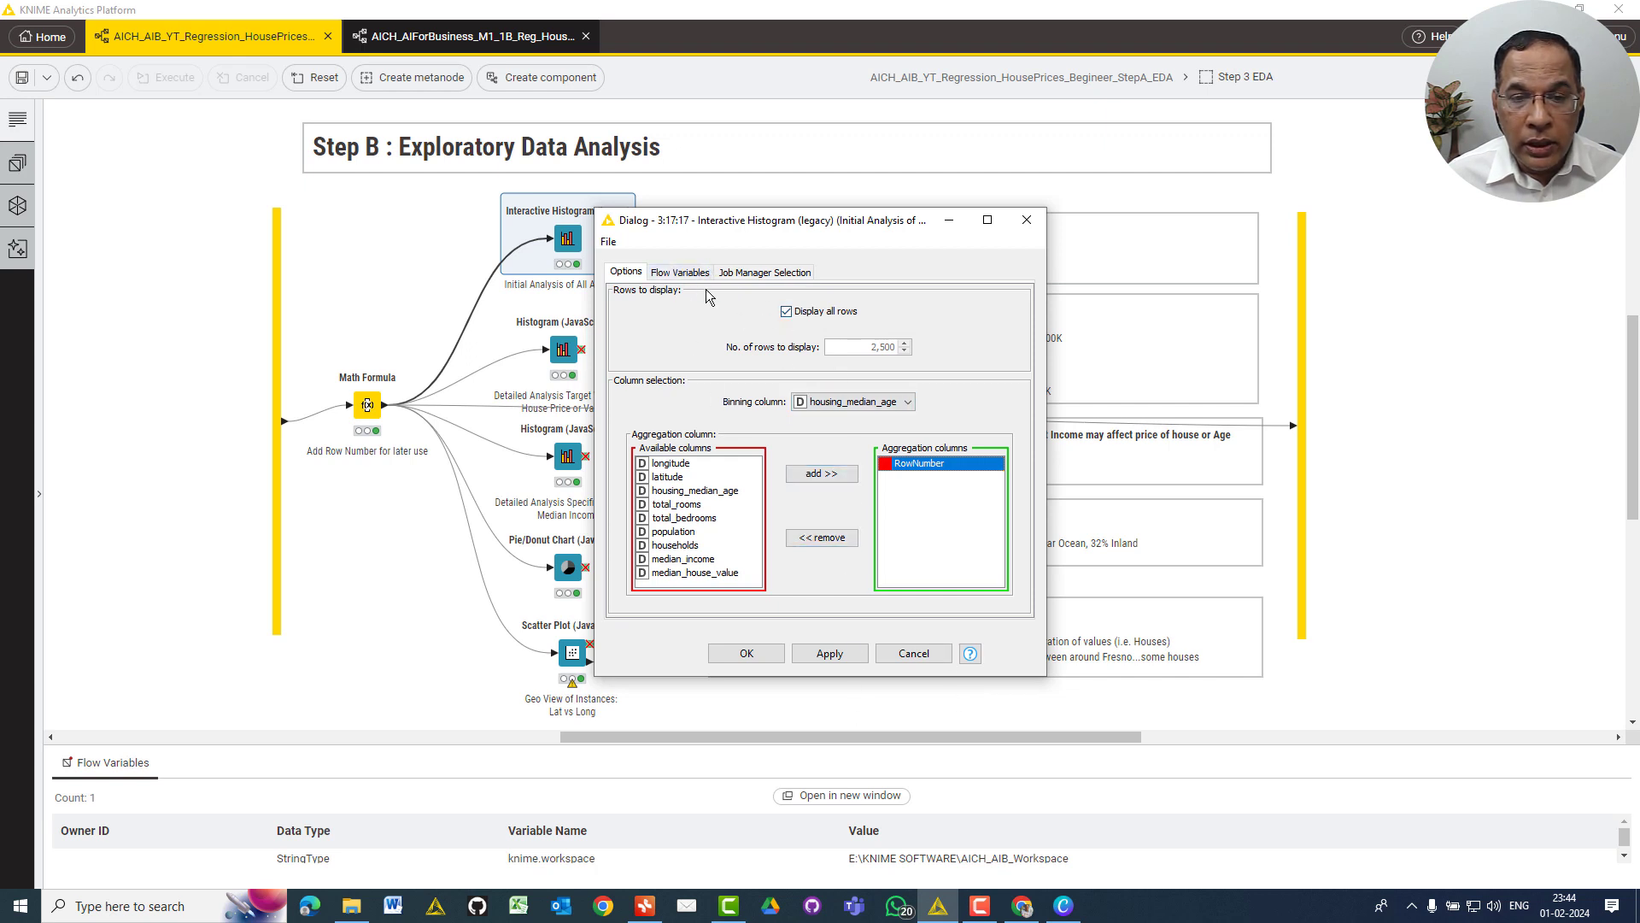
Check the flow variable and job manager settings of the Interactive Histogram (legacy) node, then cancel its configuration
{"action": "left_click", "coordinate": [680, 274]}
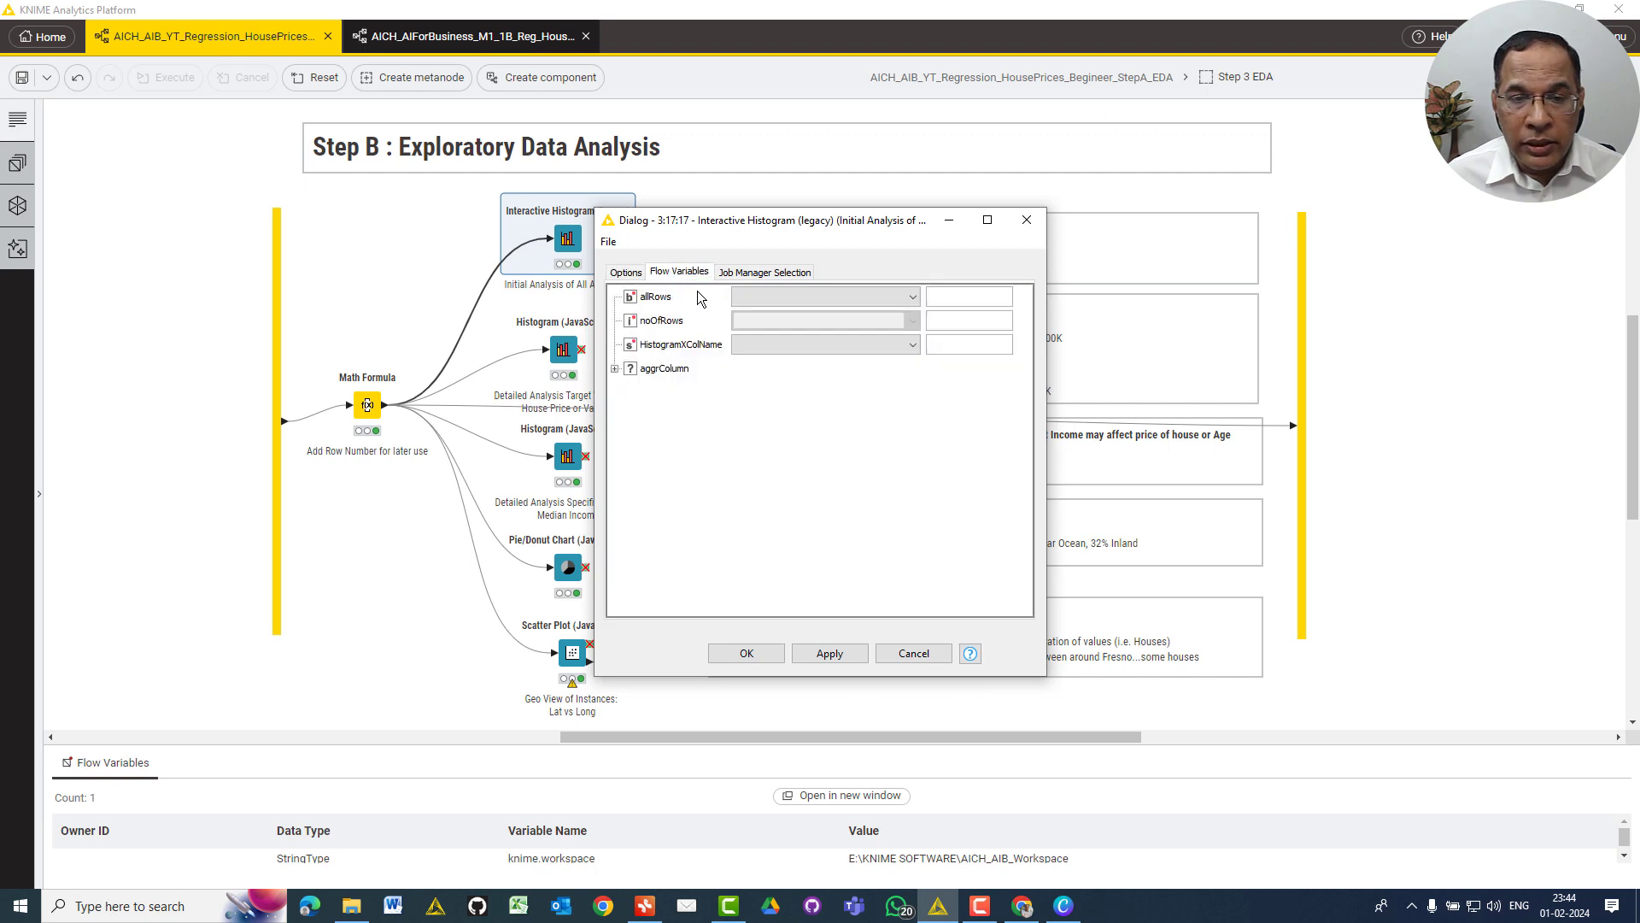
{"action": "left_click", "coordinate": [765, 273]}
{"action": "left_click", "coordinate": [625, 273]}
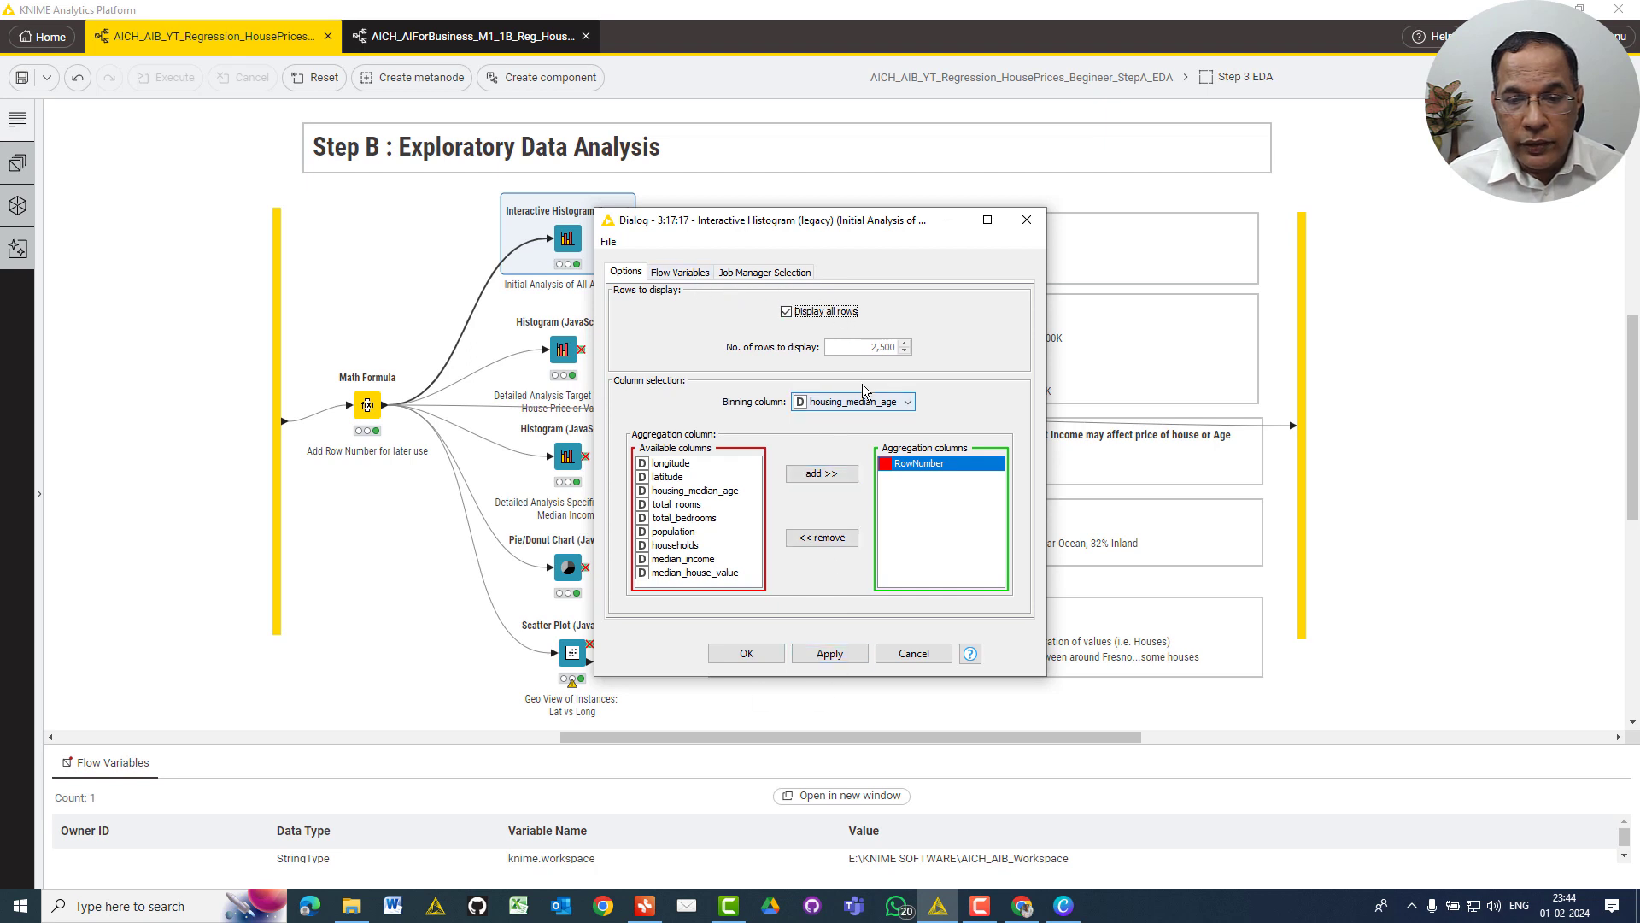
{"action": "left_click", "coordinate": [913, 653]}
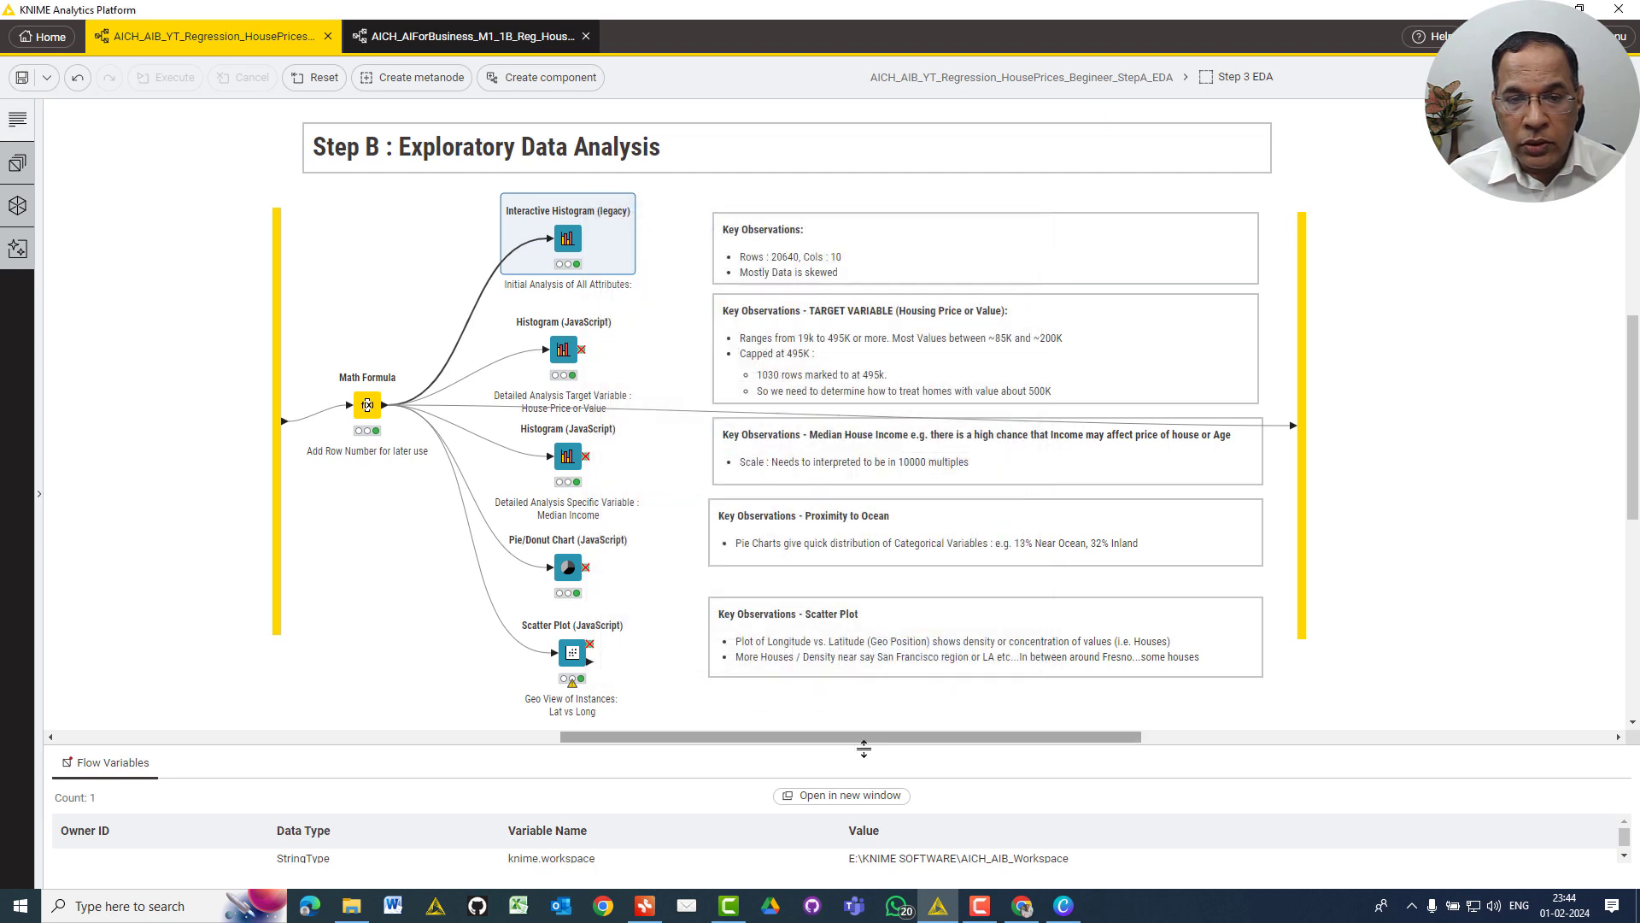
Open the view of the Interactive Histogram (legacy) node and close it again
{"action": "right_click", "coordinate": [611, 255]}
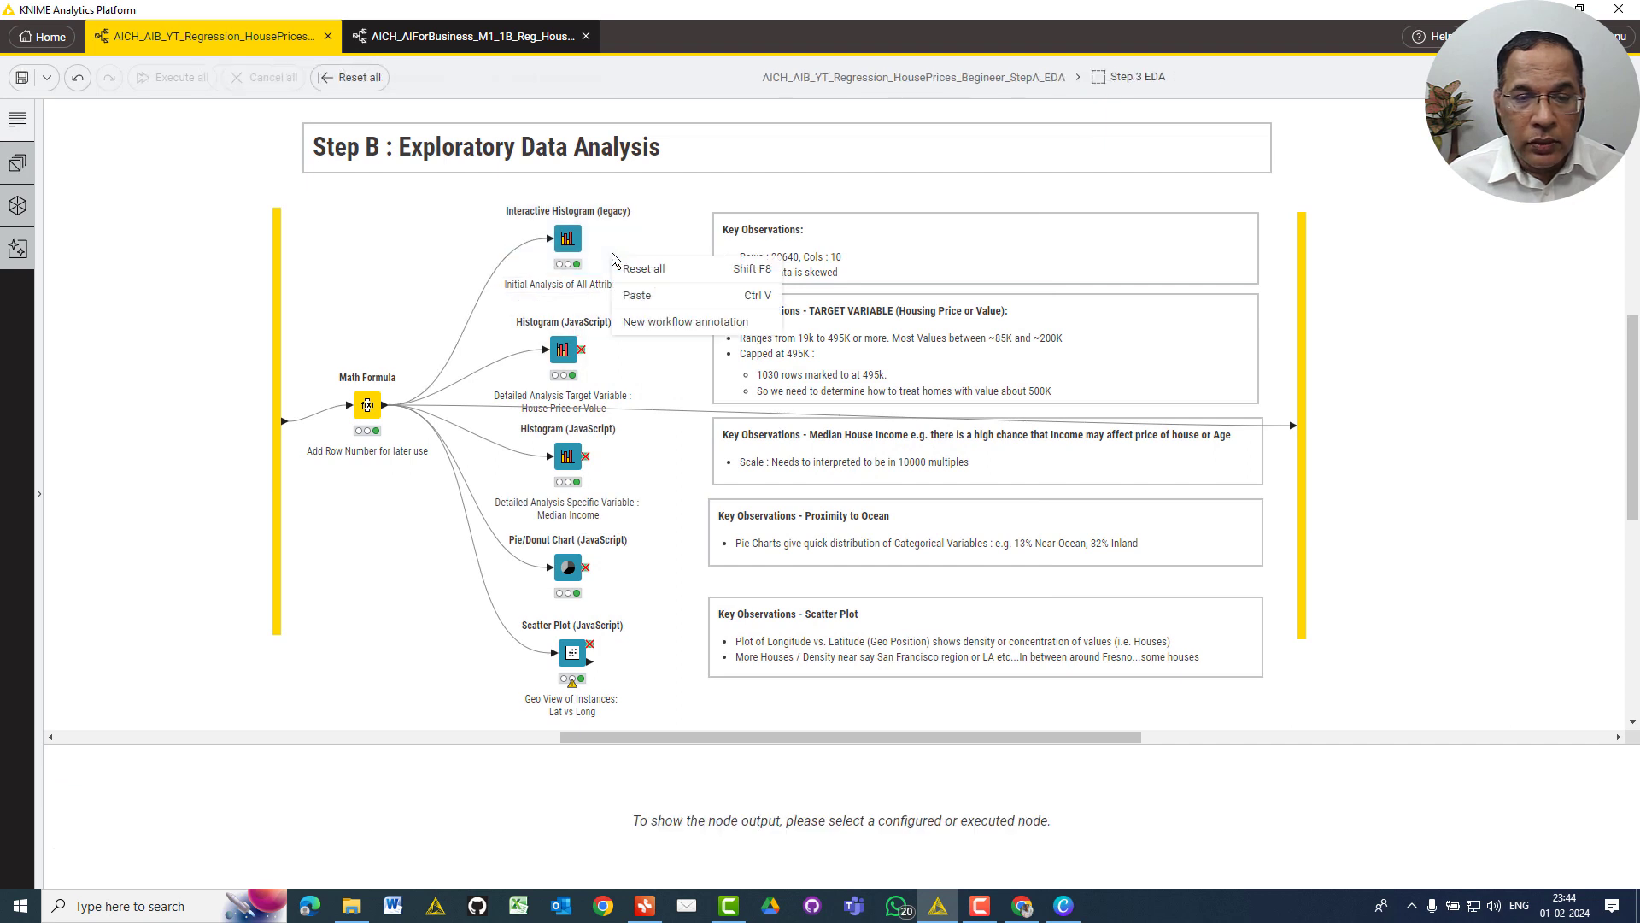
{"action": "left_click", "coordinate": [581, 238]}
{"action": "left_click", "coordinate": [567, 238]}
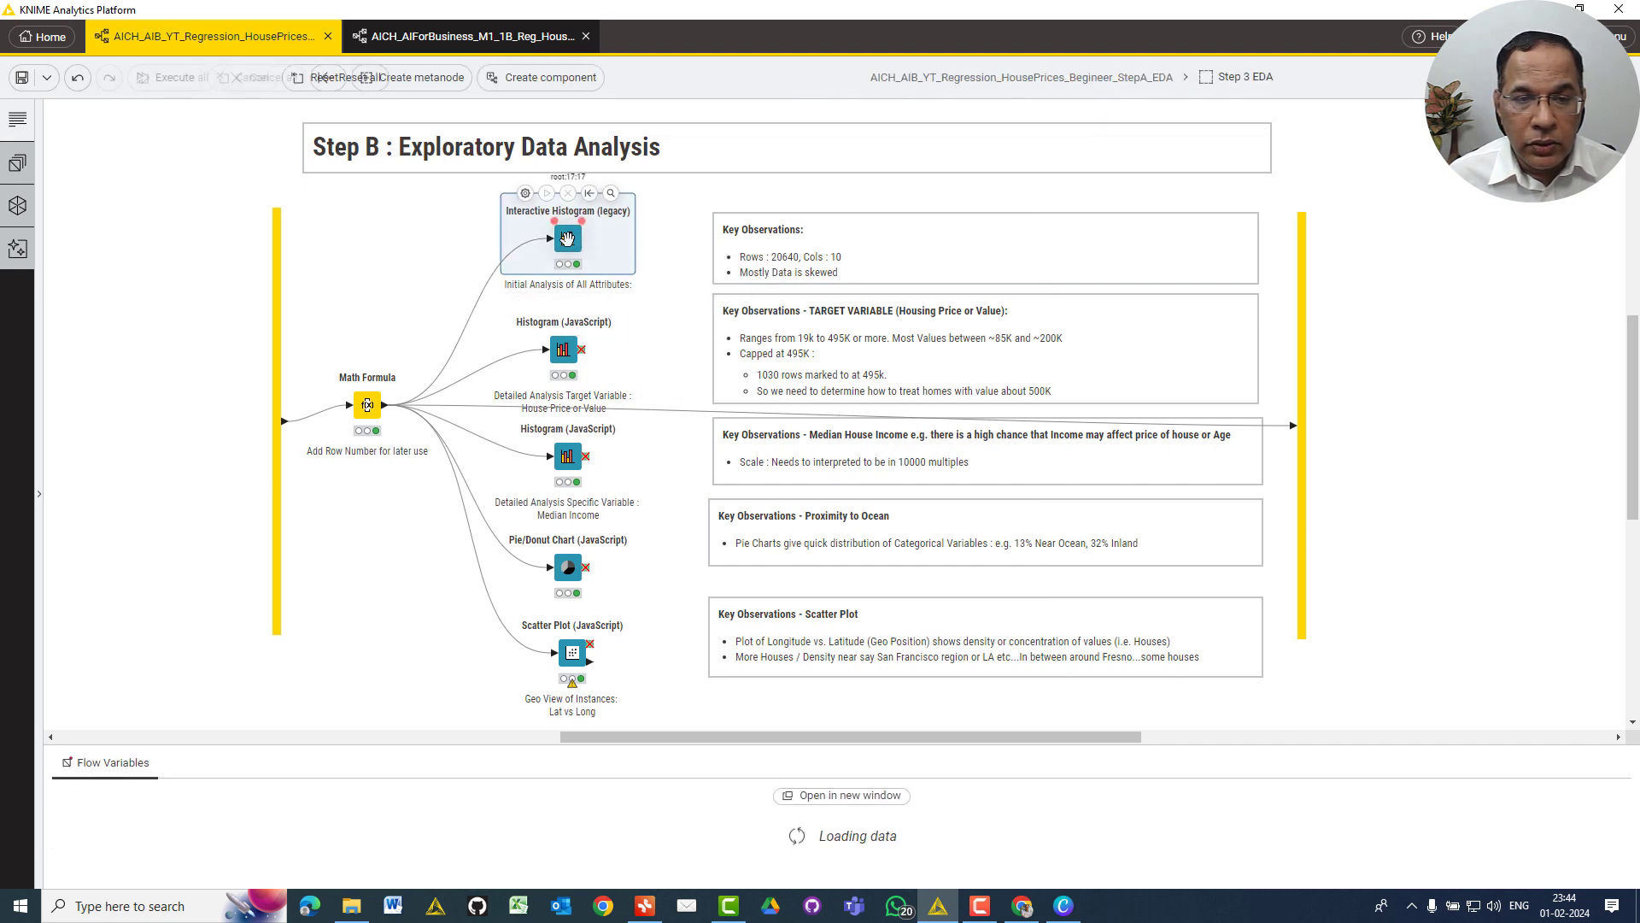
{"action": "right_click", "coordinate": [568, 241]}
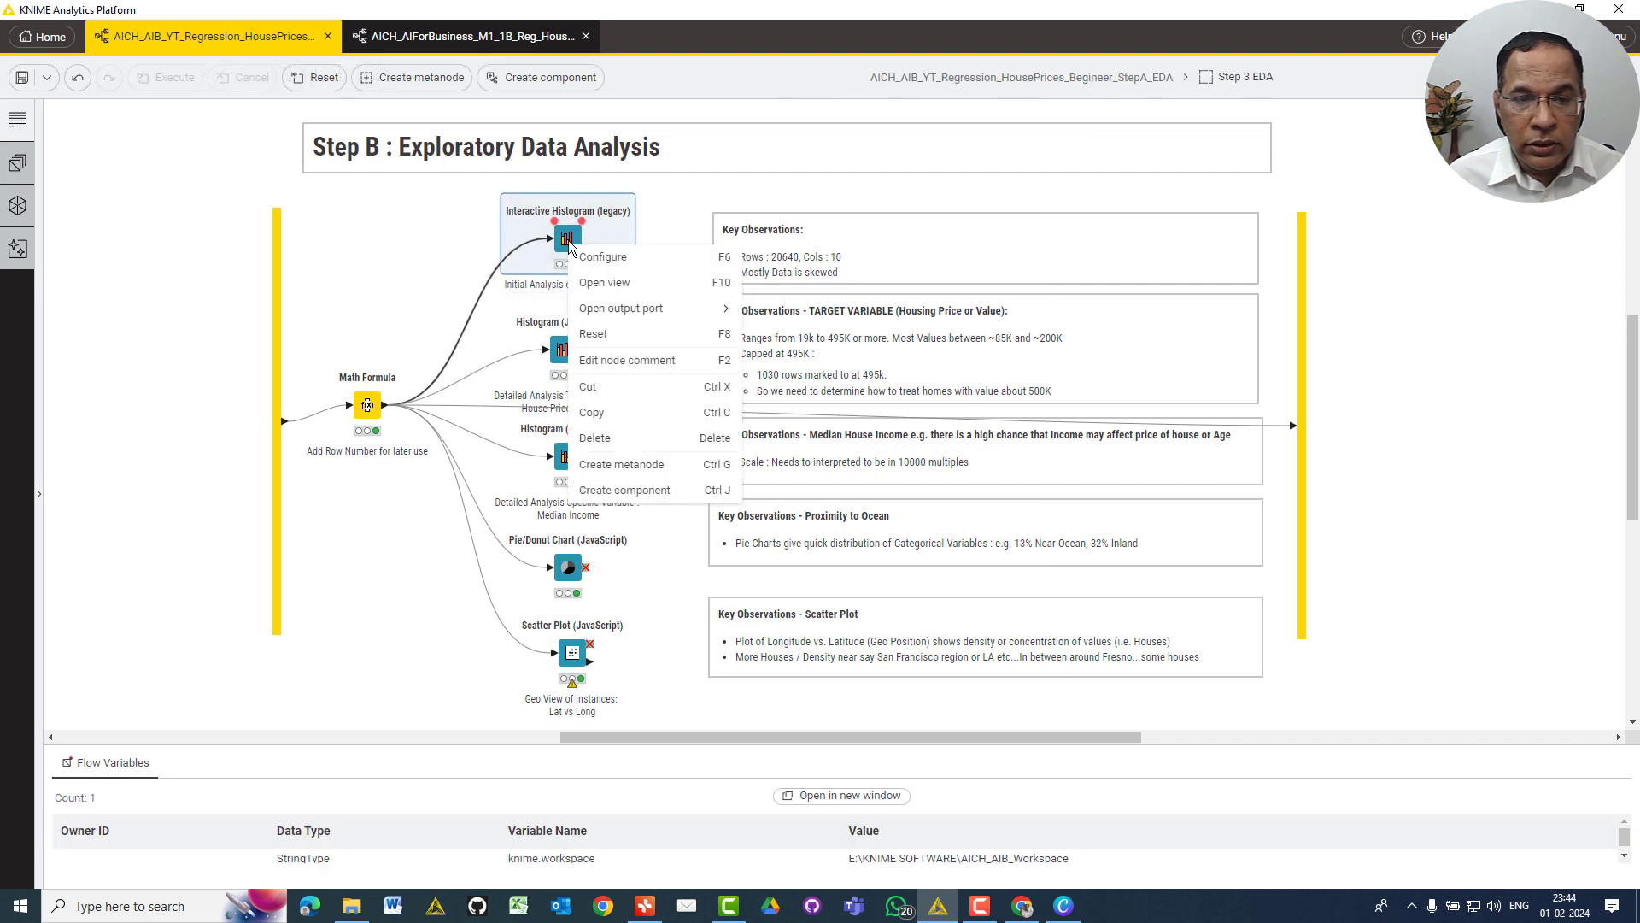
{"action": "left_click", "coordinate": [595, 285]}
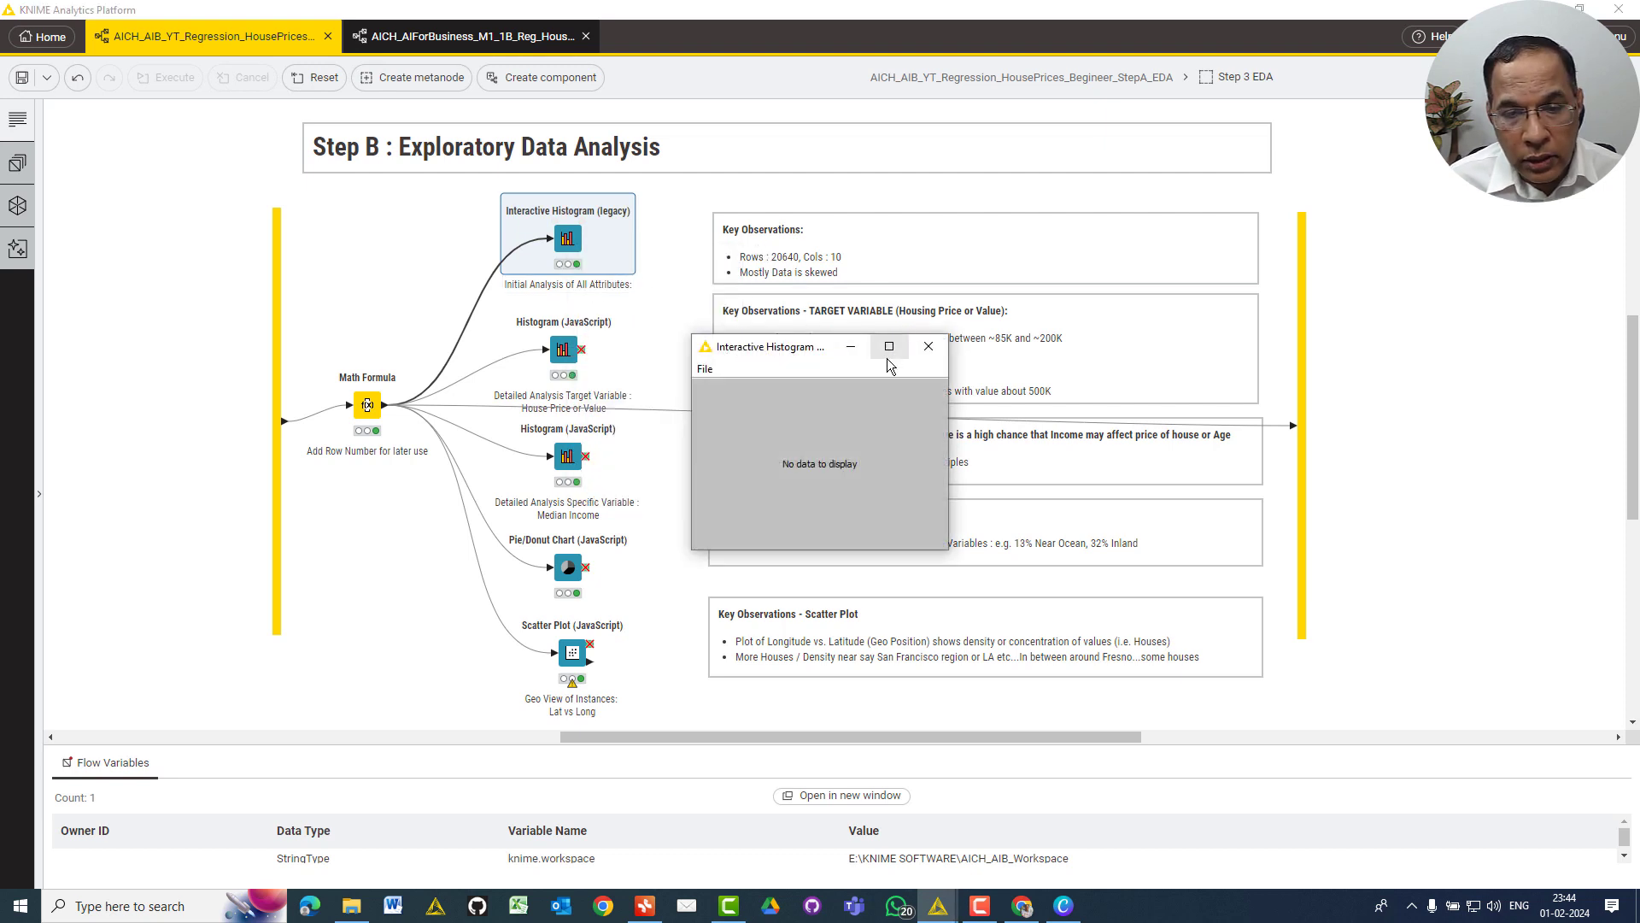
{"action": "left_click", "coordinate": [913, 355]}
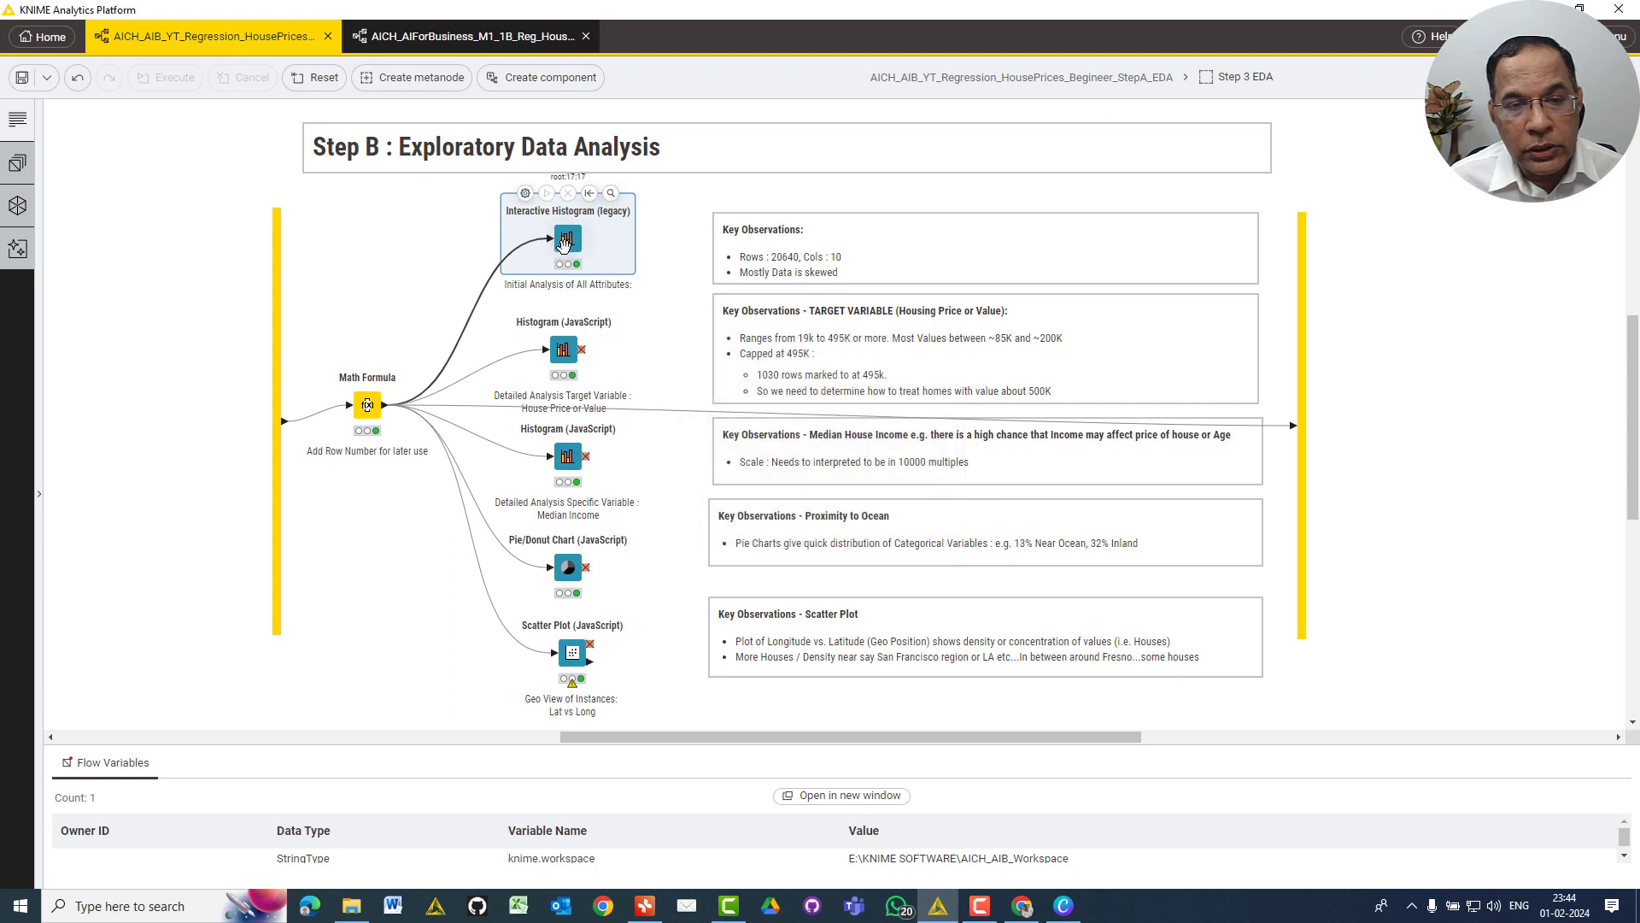
Try to reset the Interactive Histogram (legacy) node and open its view again
{"action": "right_click", "coordinate": [563, 243]}
{"action": "left_click", "coordinate": [594, 340]}
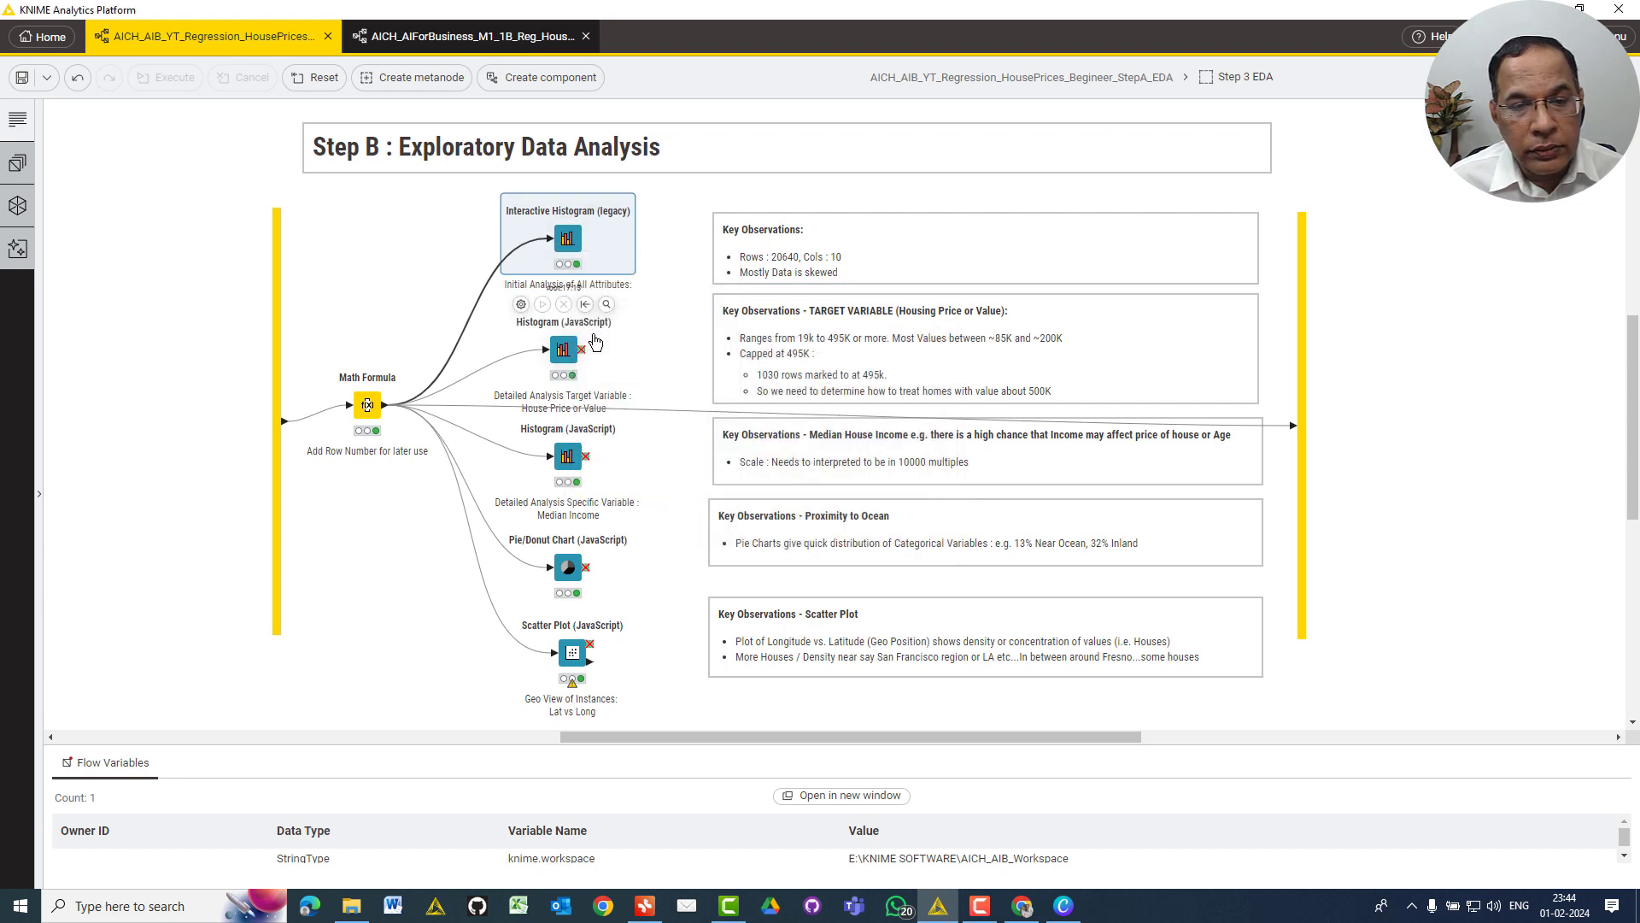
{"action": "right_click", "coordinate": [564, 246]}
{"action": "left_click", "coordinate": [591, 289]}
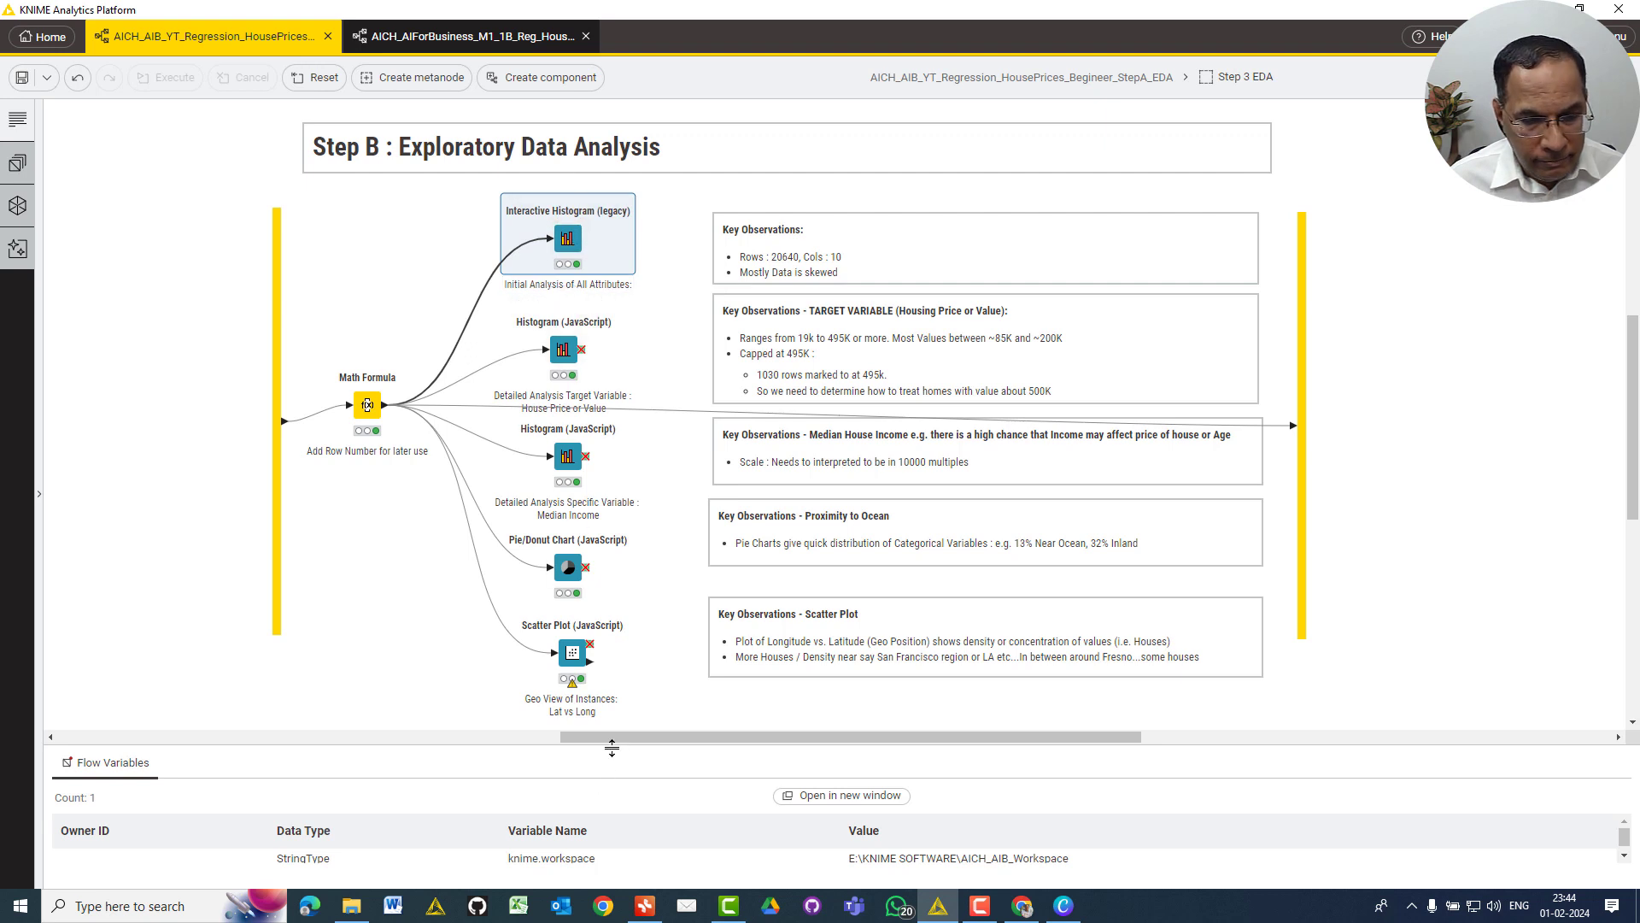
Enlarge the node output area and display the output table of the Math Formula node
{"action": "left_click_drag", "start_coordinate": [612, 749], "coordinate": [623, 451]}
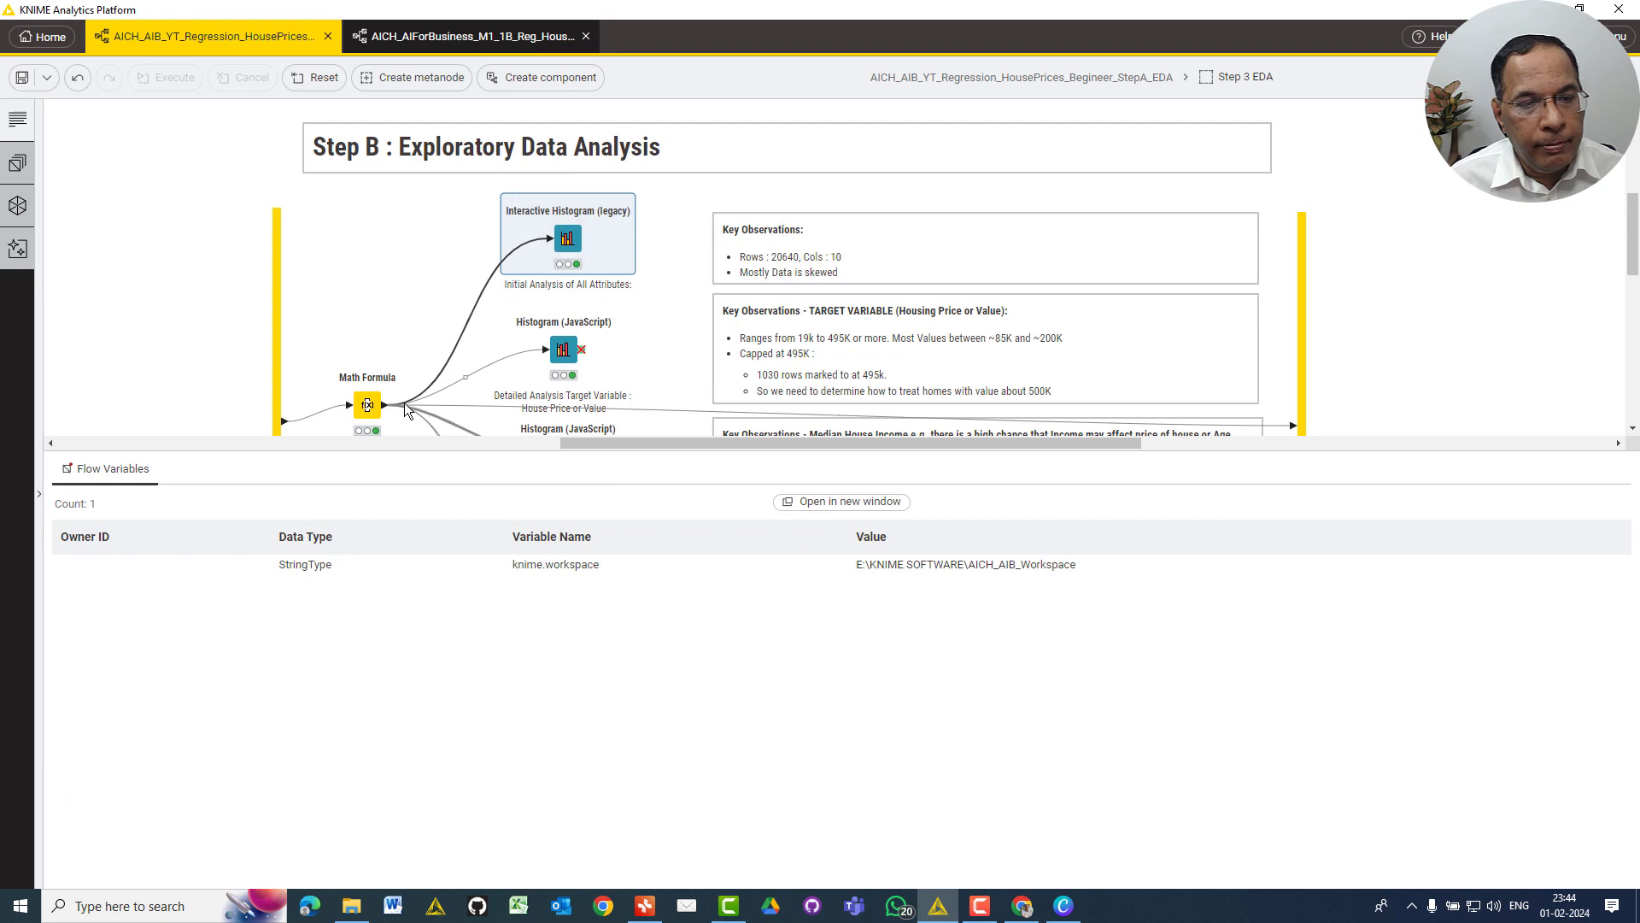
{"action": "right_click", "coordinate": [373, 416]}
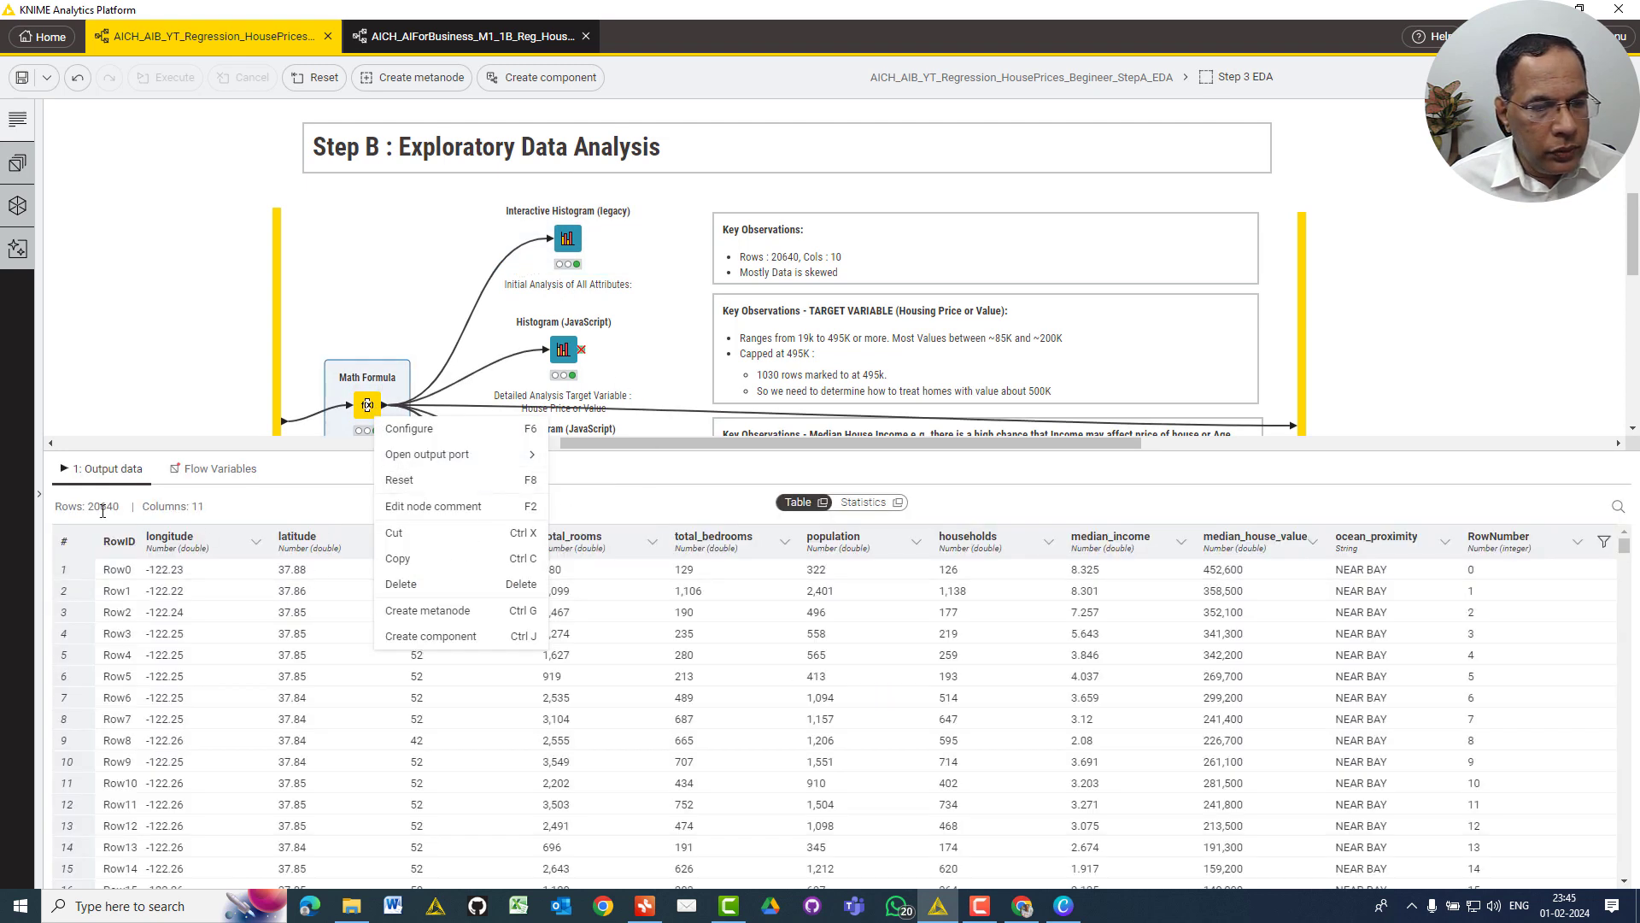
Recheck the Interactive Histogram (legacy) node's view, close it, and reset the node
{"action": "left_click", "coordinate": [568, 242]}
{"action": "right_click", "coordinate": [564, 245]}
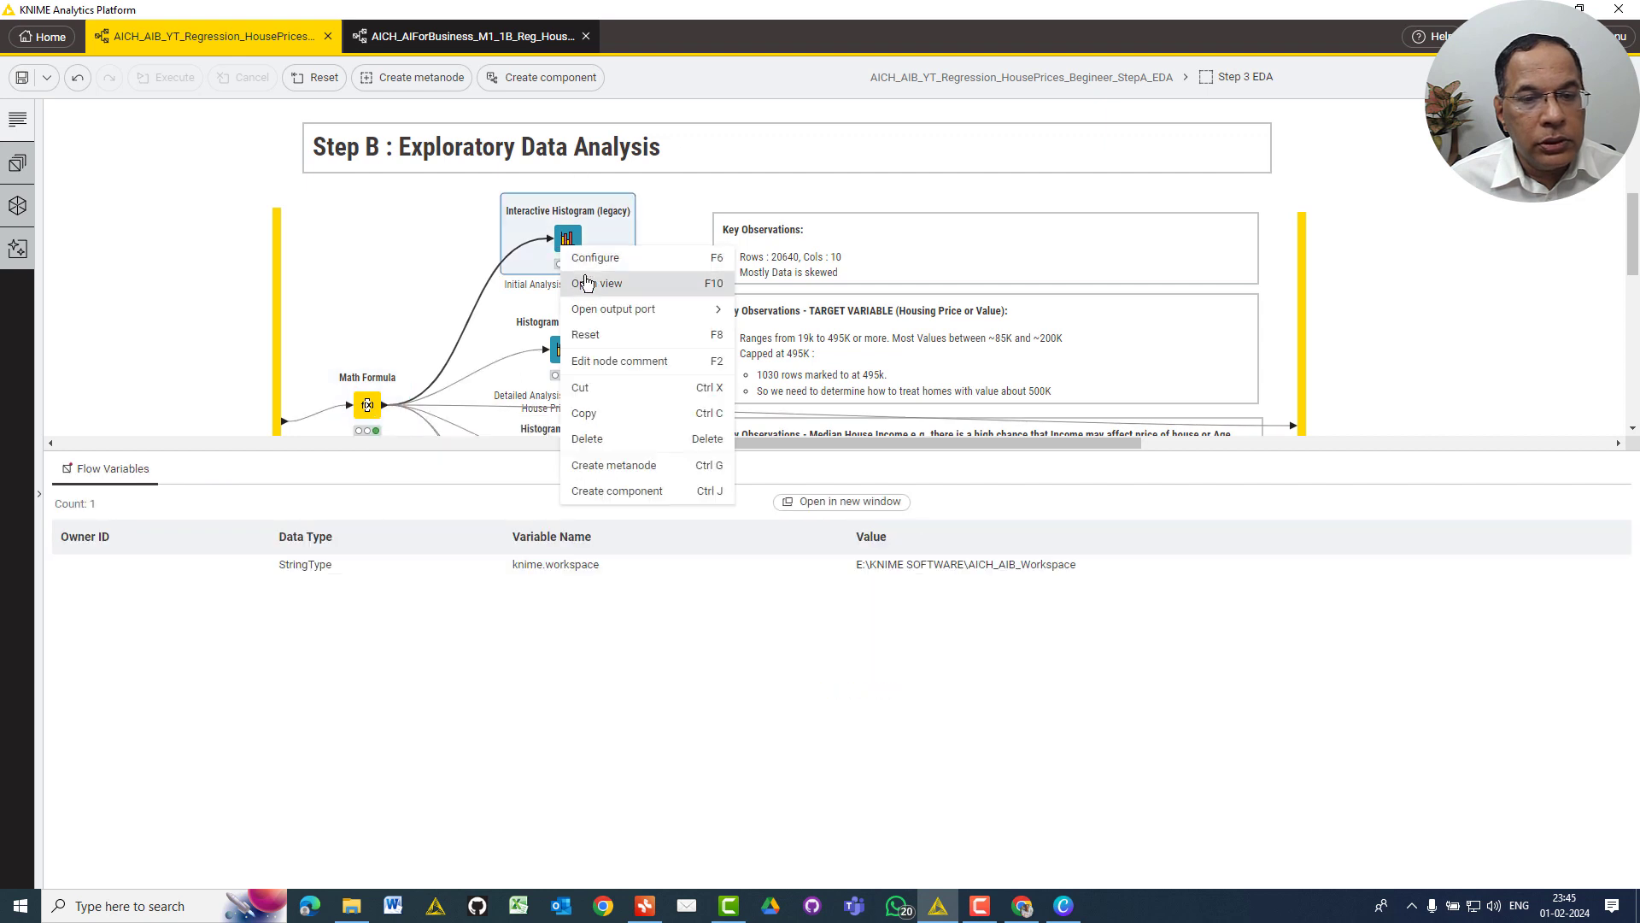
{"action": "left_click", "coordinate": [588, 284]}
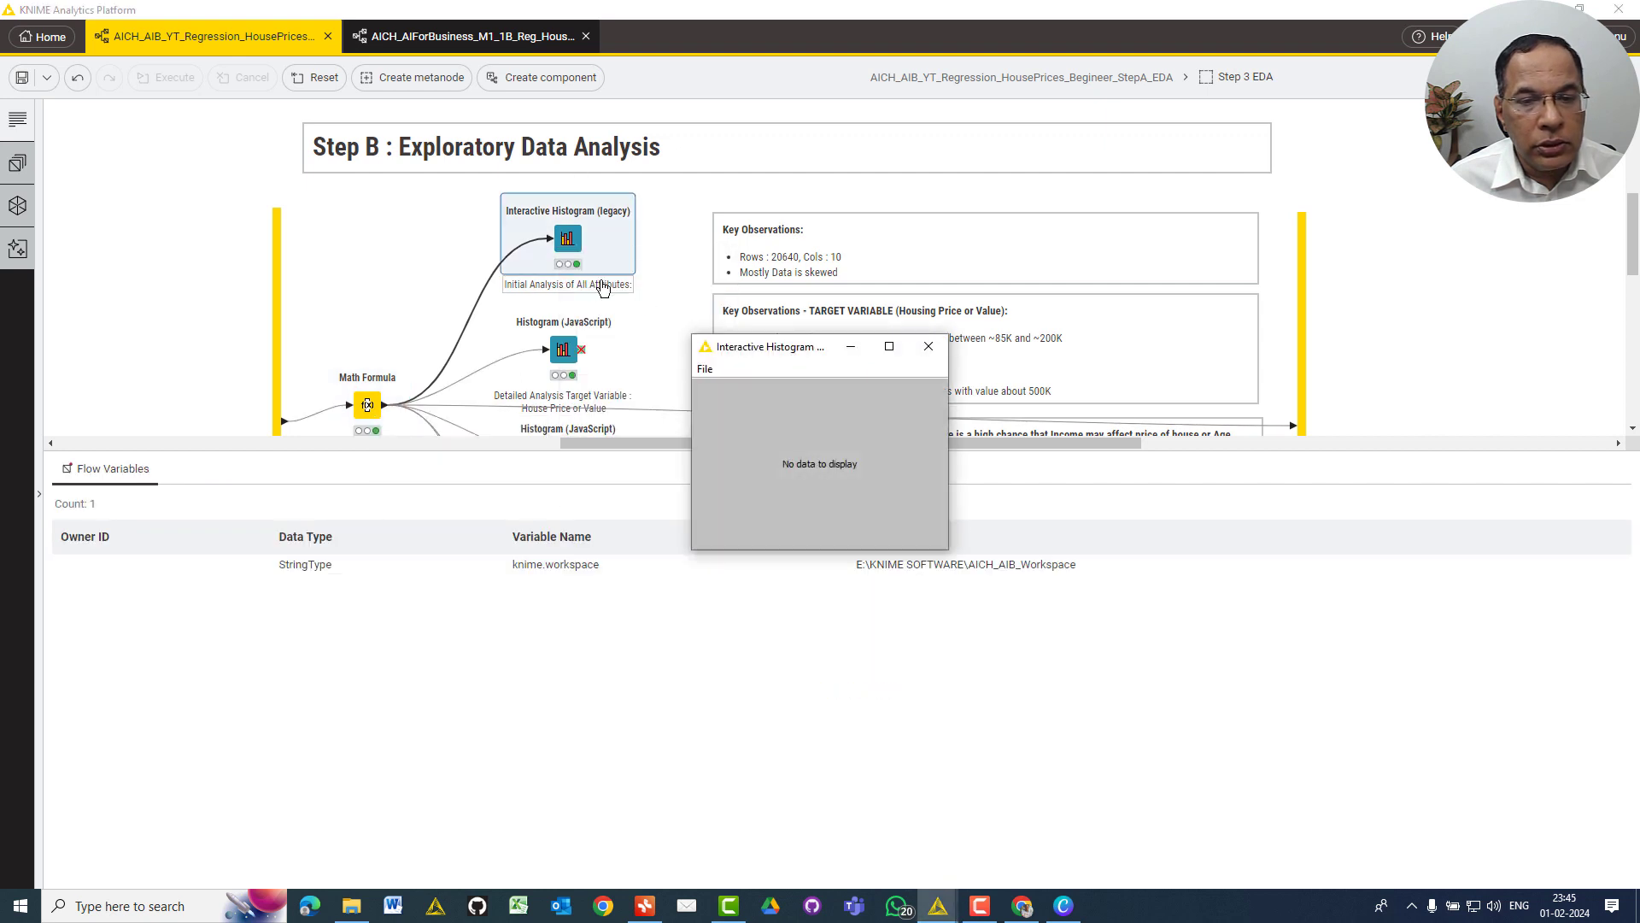
{"action": "left_click", "coordinate": [940, 349]}
{"action": "right_click", "coordinate": [572, 242]}
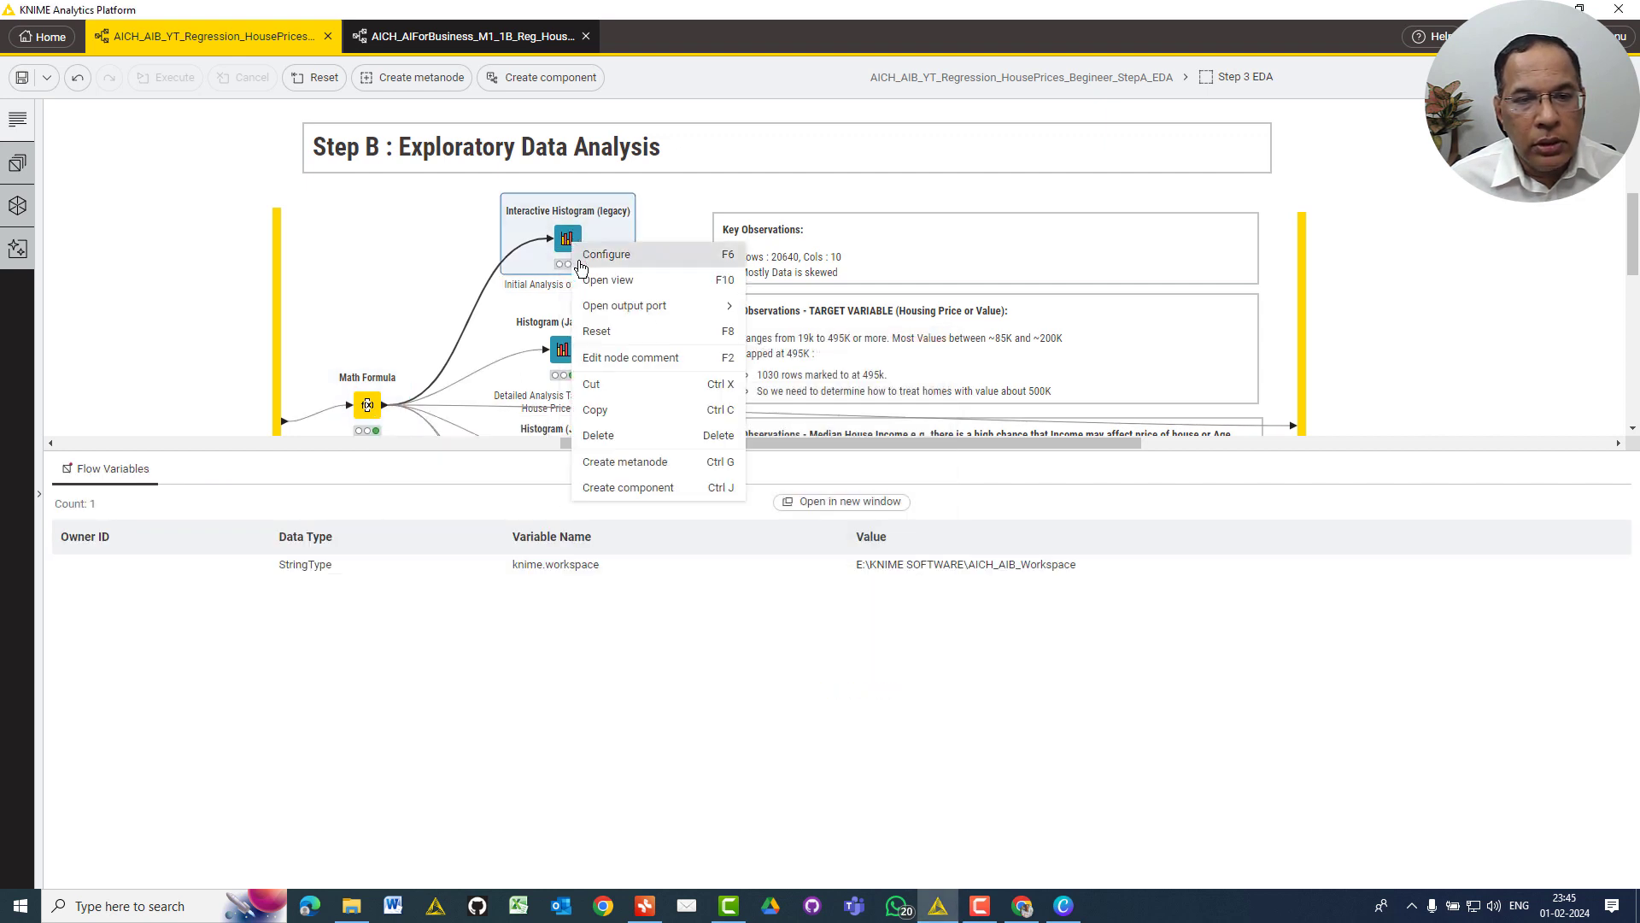
{"action": "left_click", "coordinate": [594, 333]}
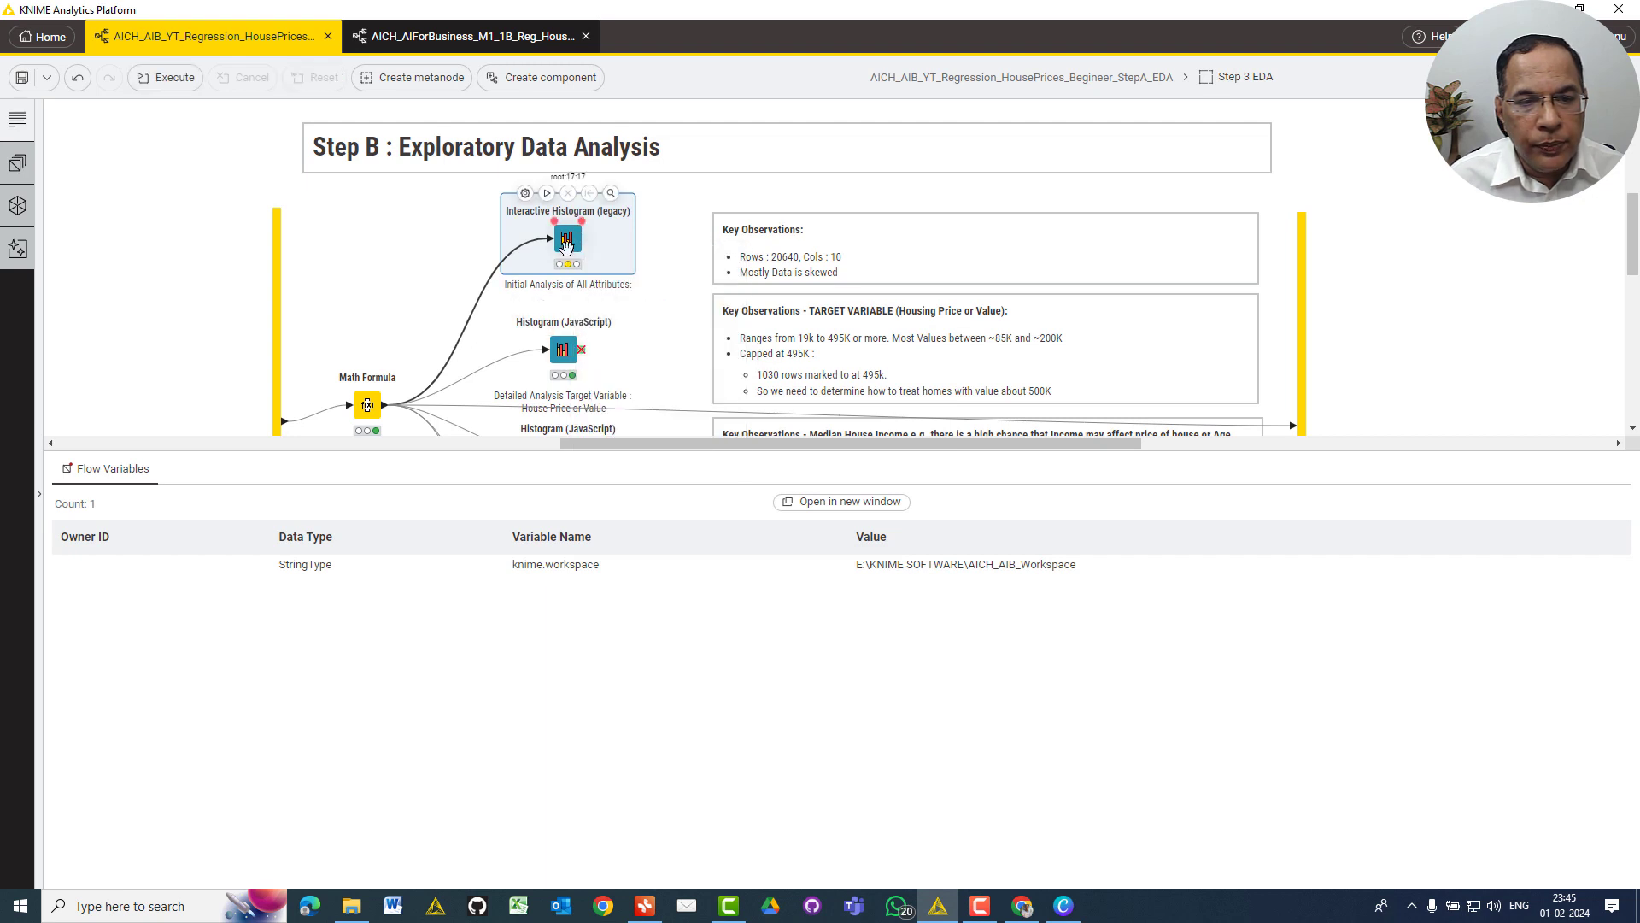
View the target variable's housing price distribution from the first Histogram (JavaScript) node and close the view
{"action": "right_click", "coordinate": [557, 369]}
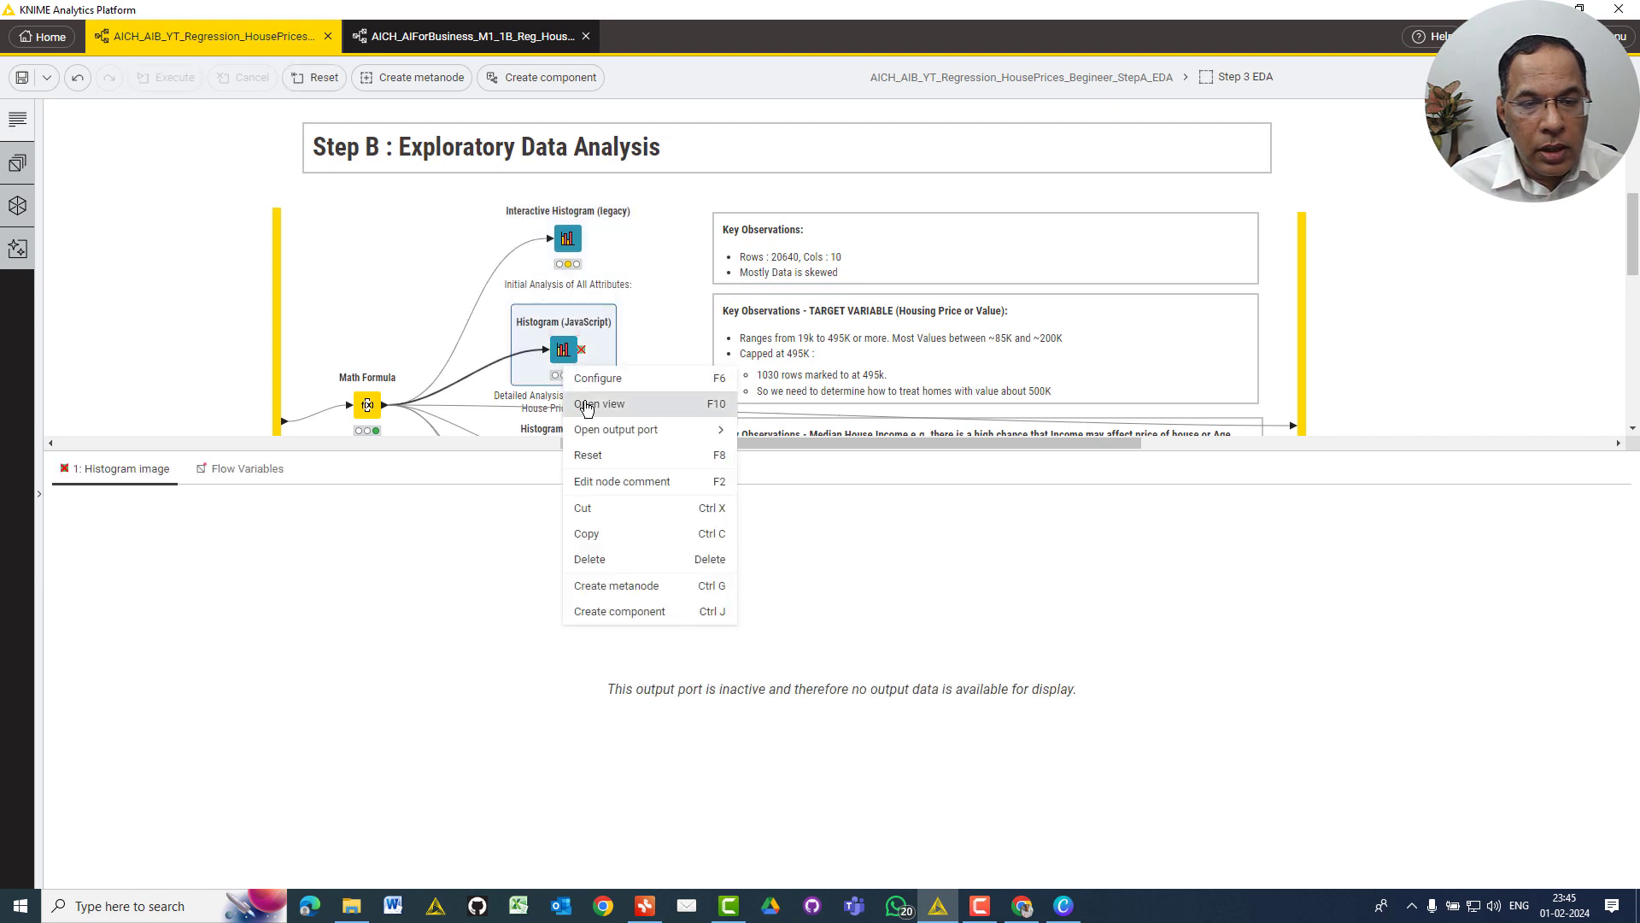
{"action": "left_click", "coordinate": [588, 405]}
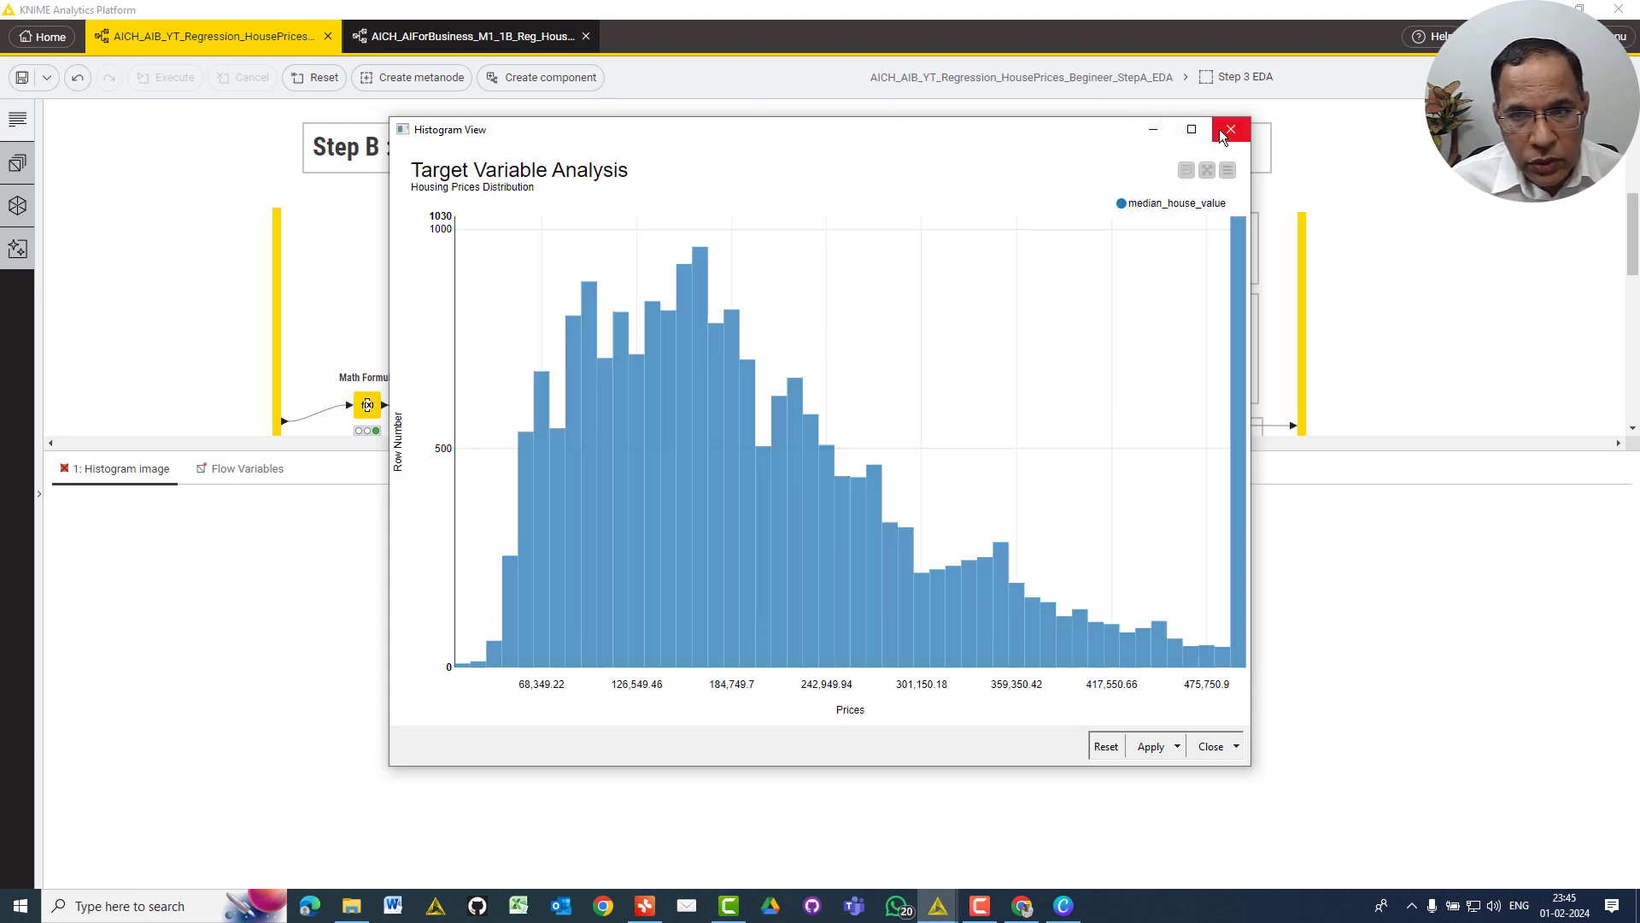
{"action": "left_click", "coordinate": [1222, 132]}
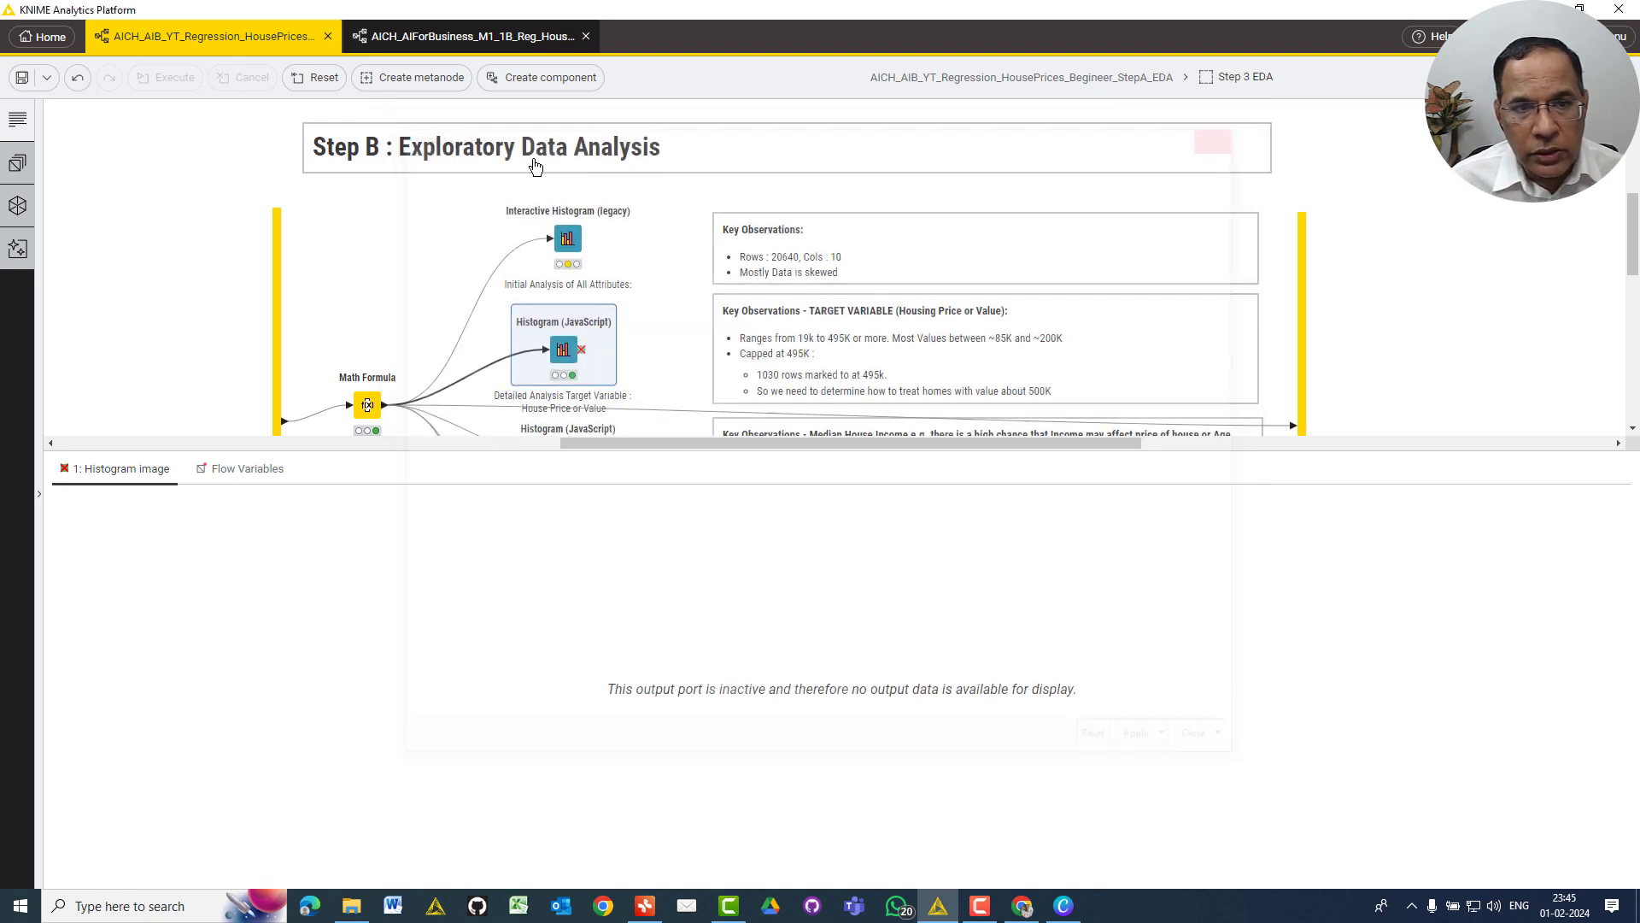
Search the node repository for "histo" and add a new Interactive Histogram (legacy) node above the Math Formula node
{"action": "left_click", "coordinate": [313, 229]}
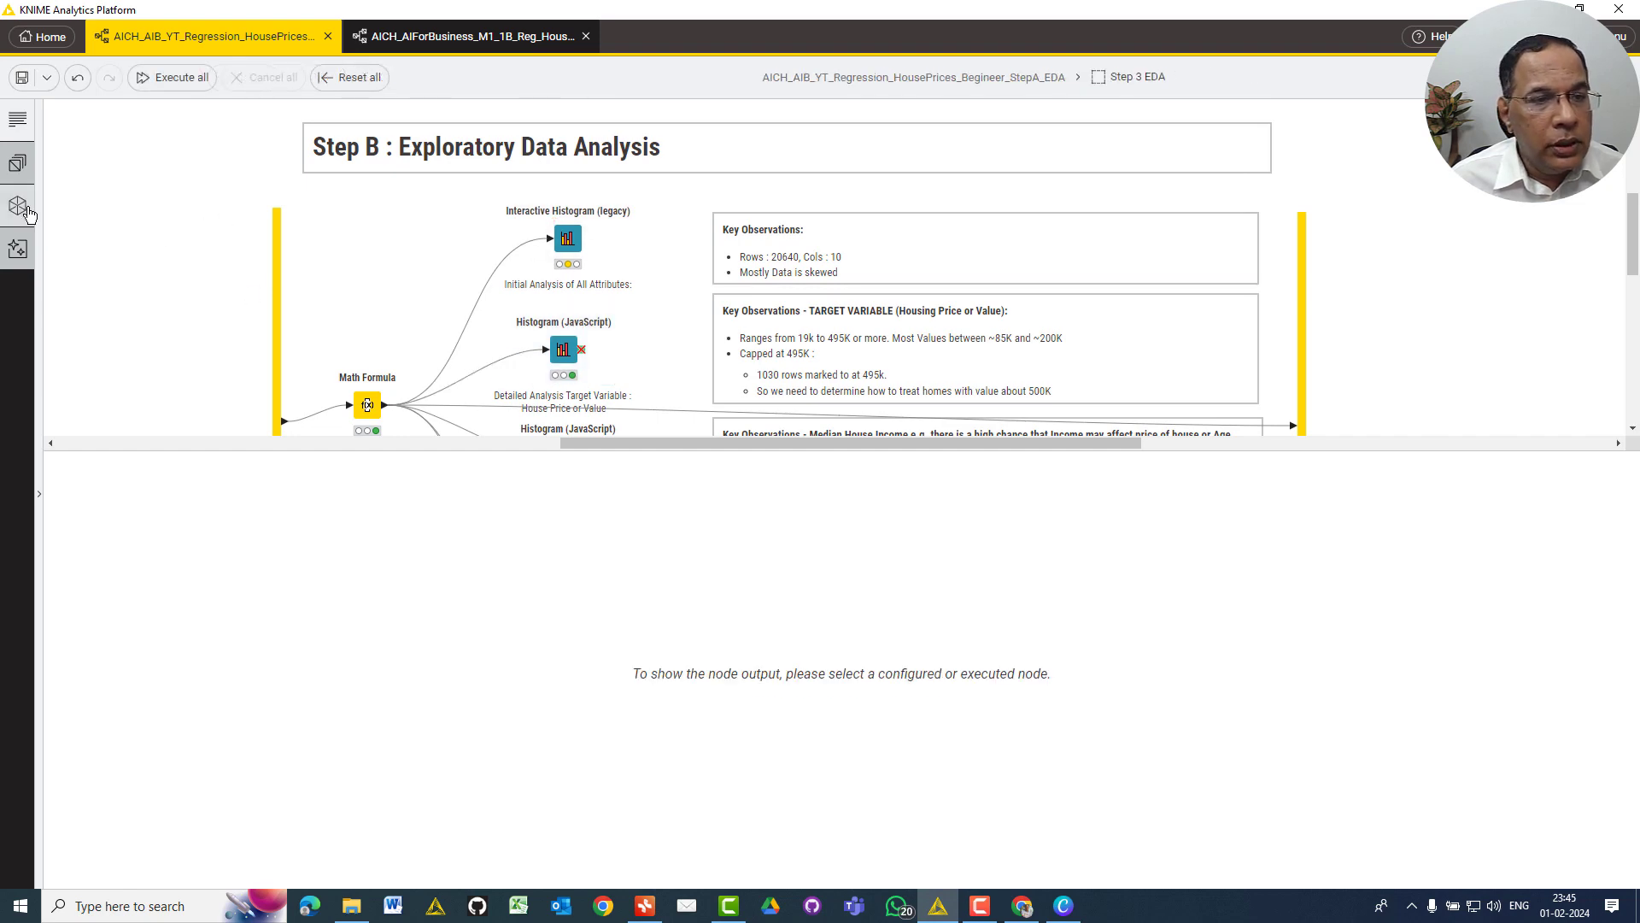
{"action": "left_click", "coordinate": [567, 237]}
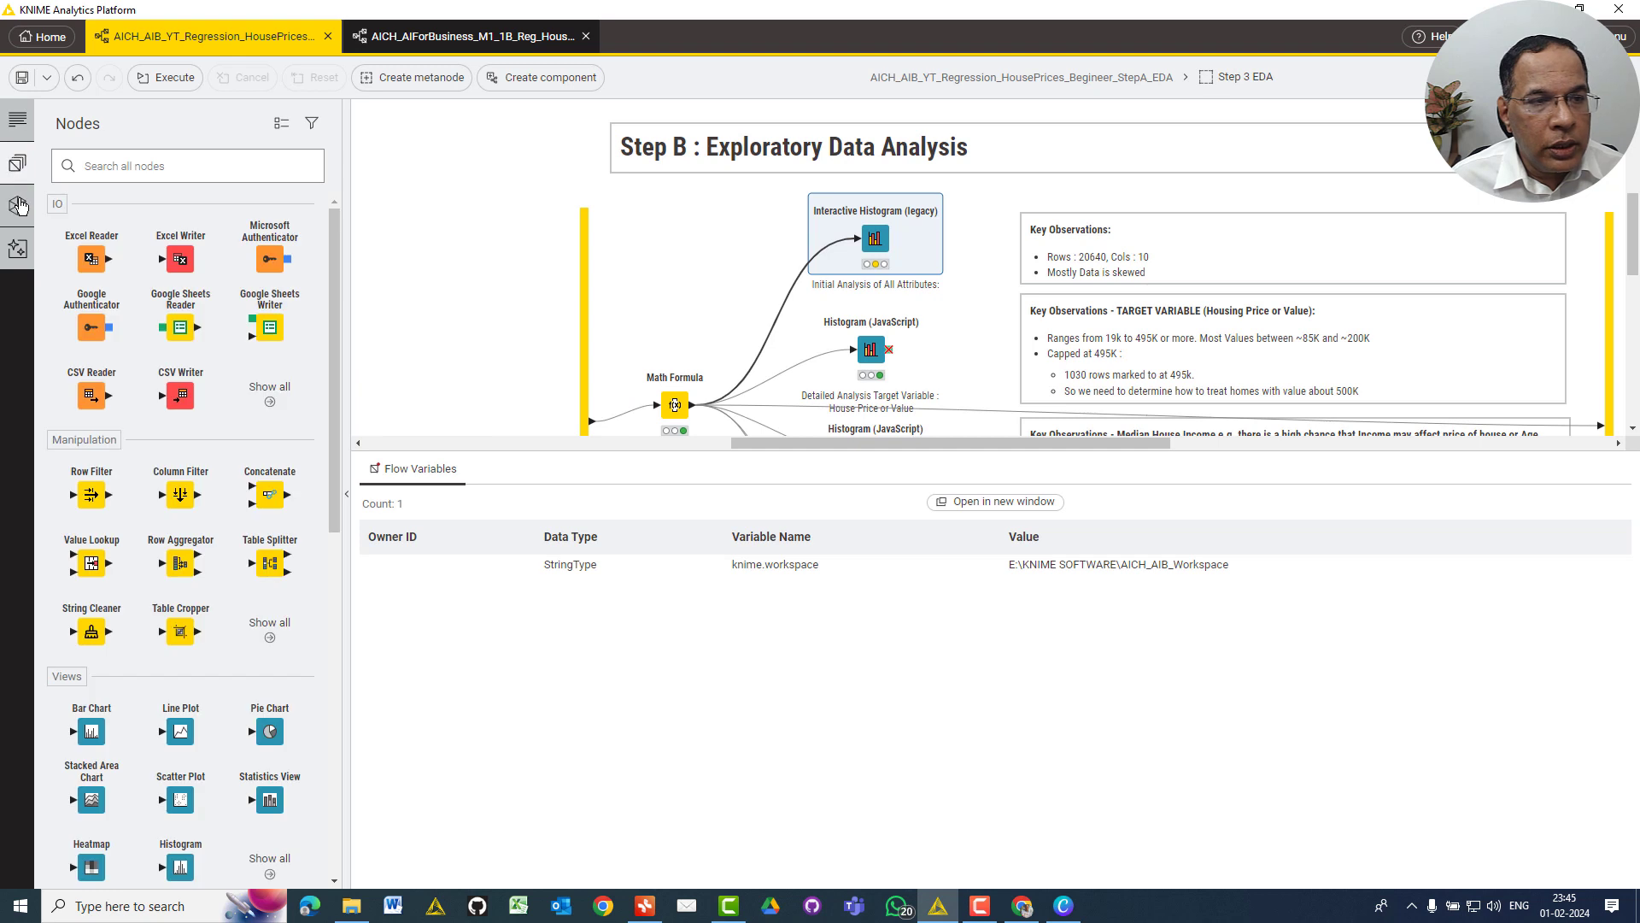
{"action": "left_click", "coordinate": [260, 166]}
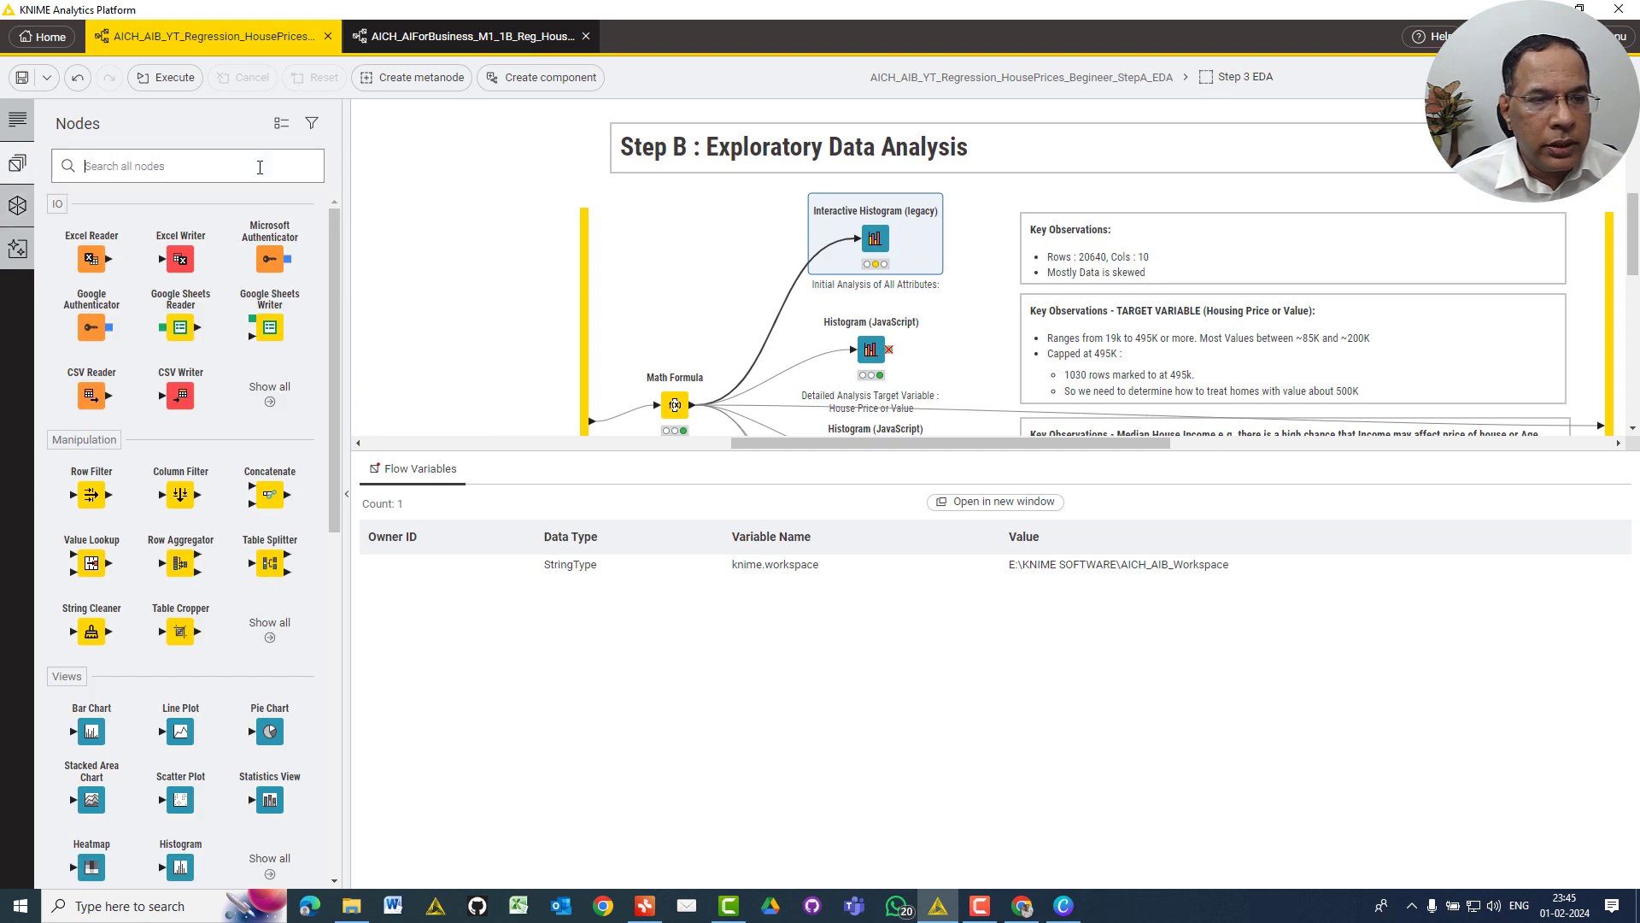
{"action": "type", "text": "histo"}
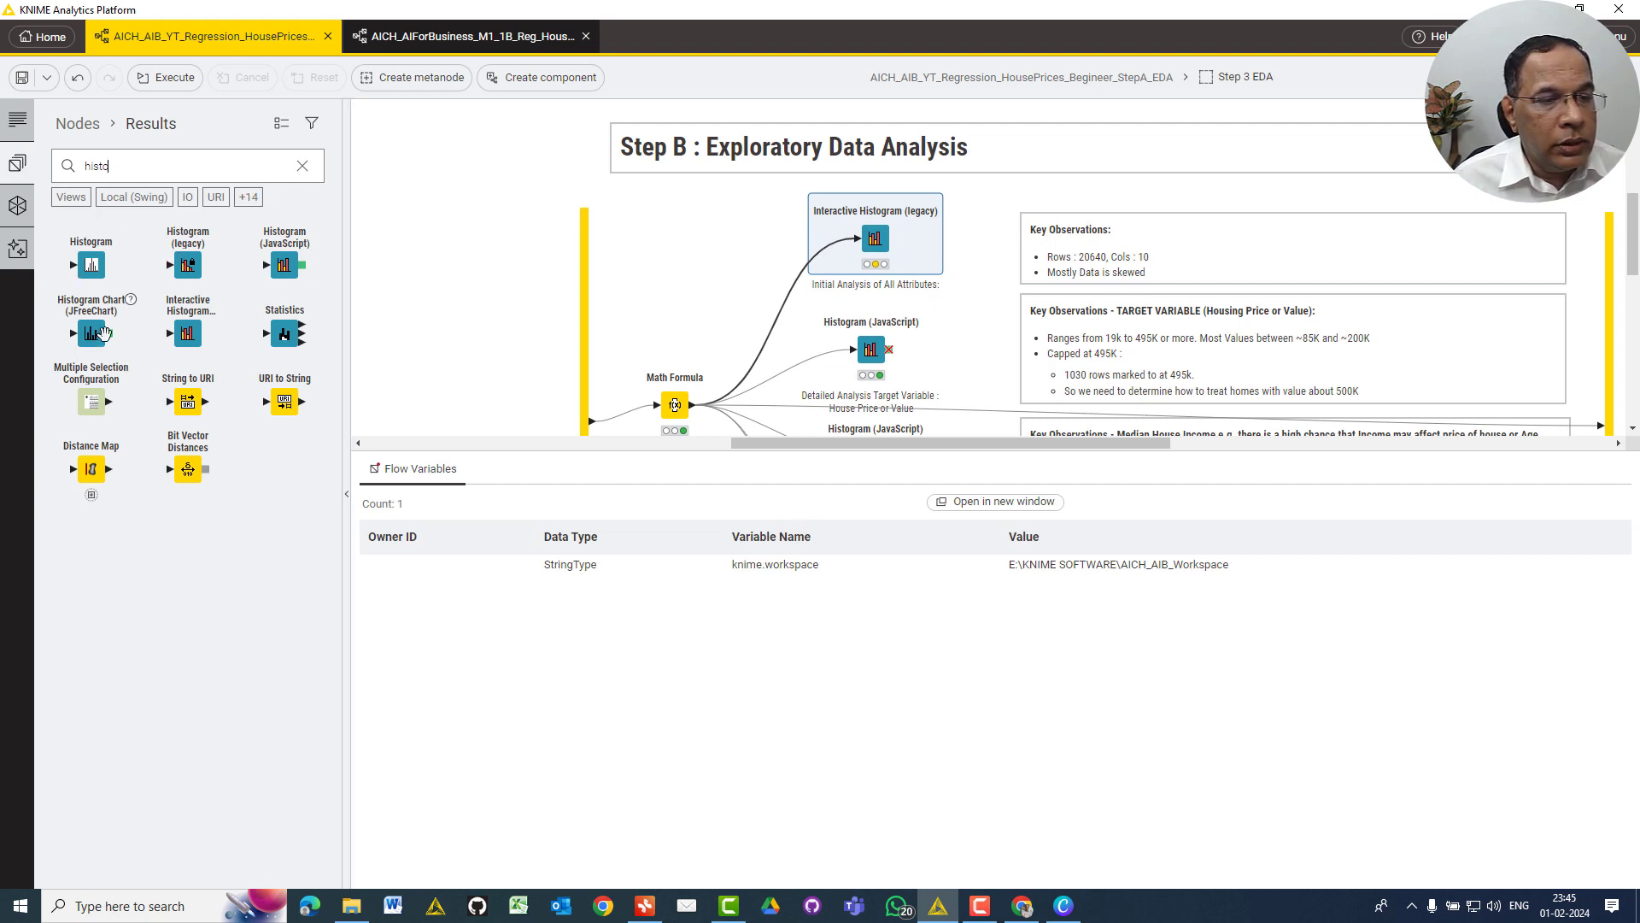
{"action": "left_click_drag", "start_coordinate": [188, 331], "coordinate": [687, 253]}
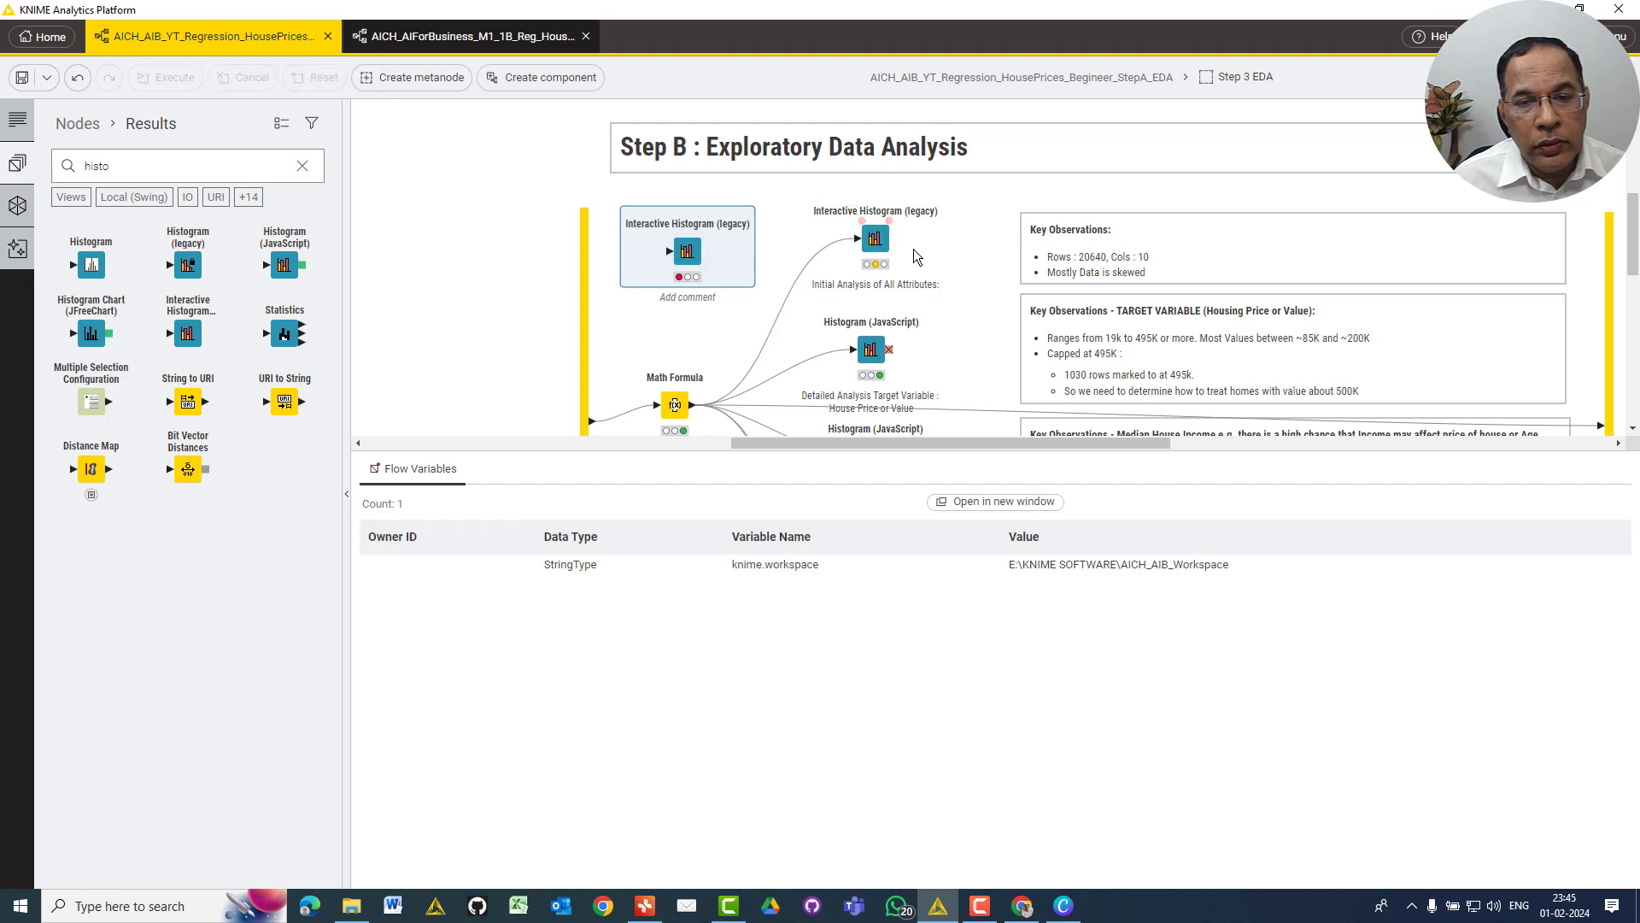
Delete the connection from Math Formula to the old Interactive Histogram (legacy) node and move that node above the key observations
{"action": "left_click", "coordinate": [877, 237]}
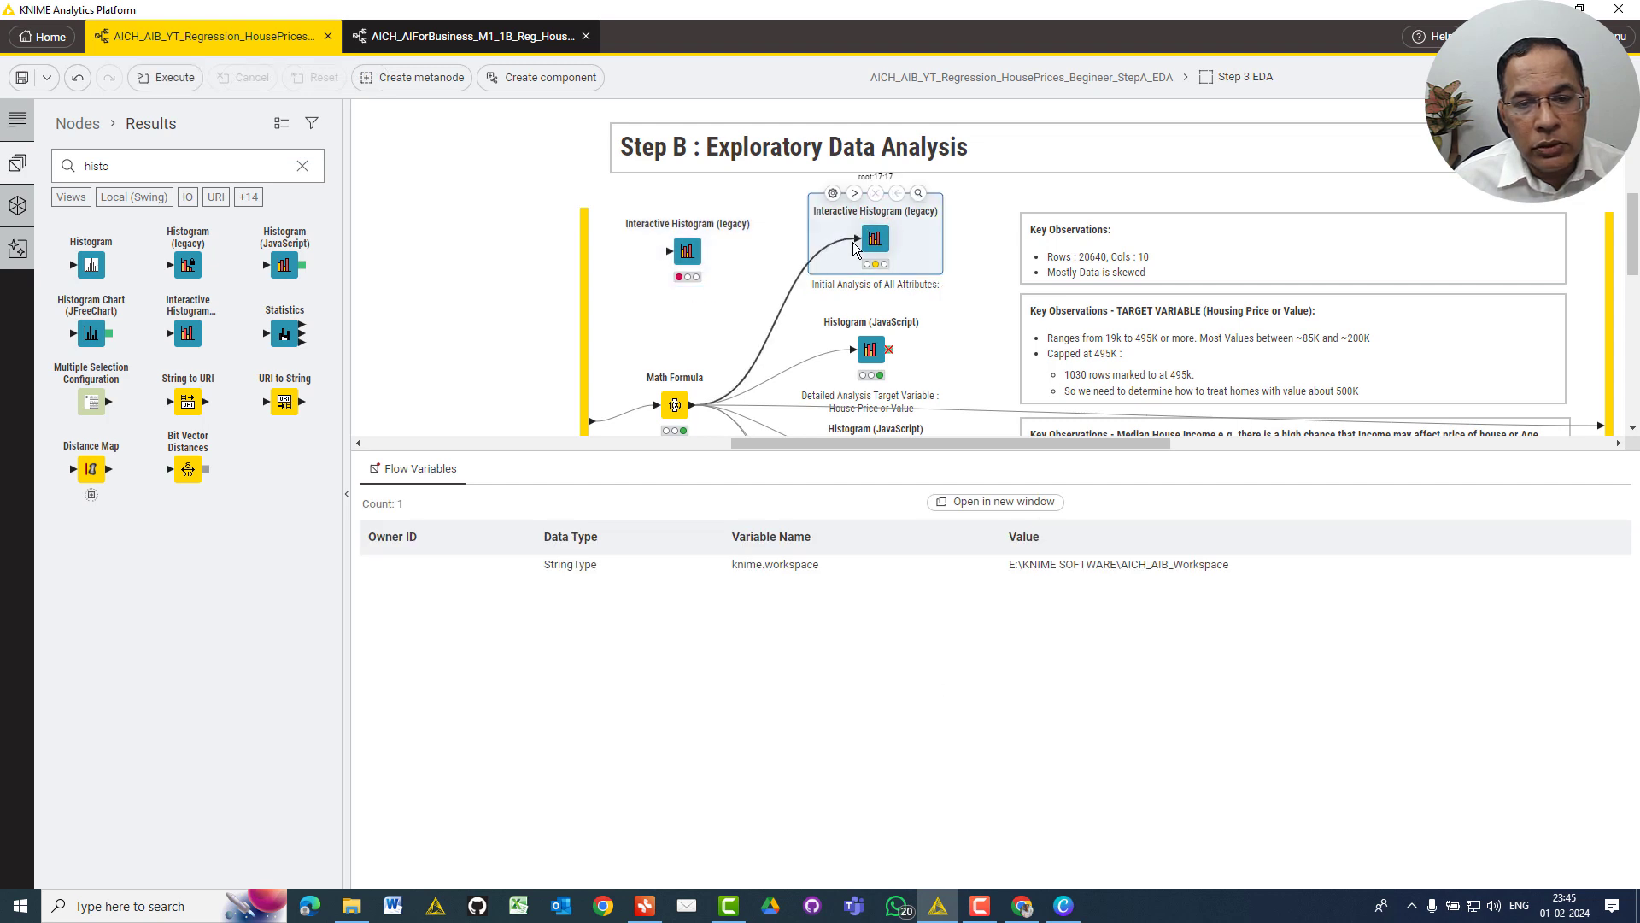
{"action": "left_click", "coordinate": [802, 273]}
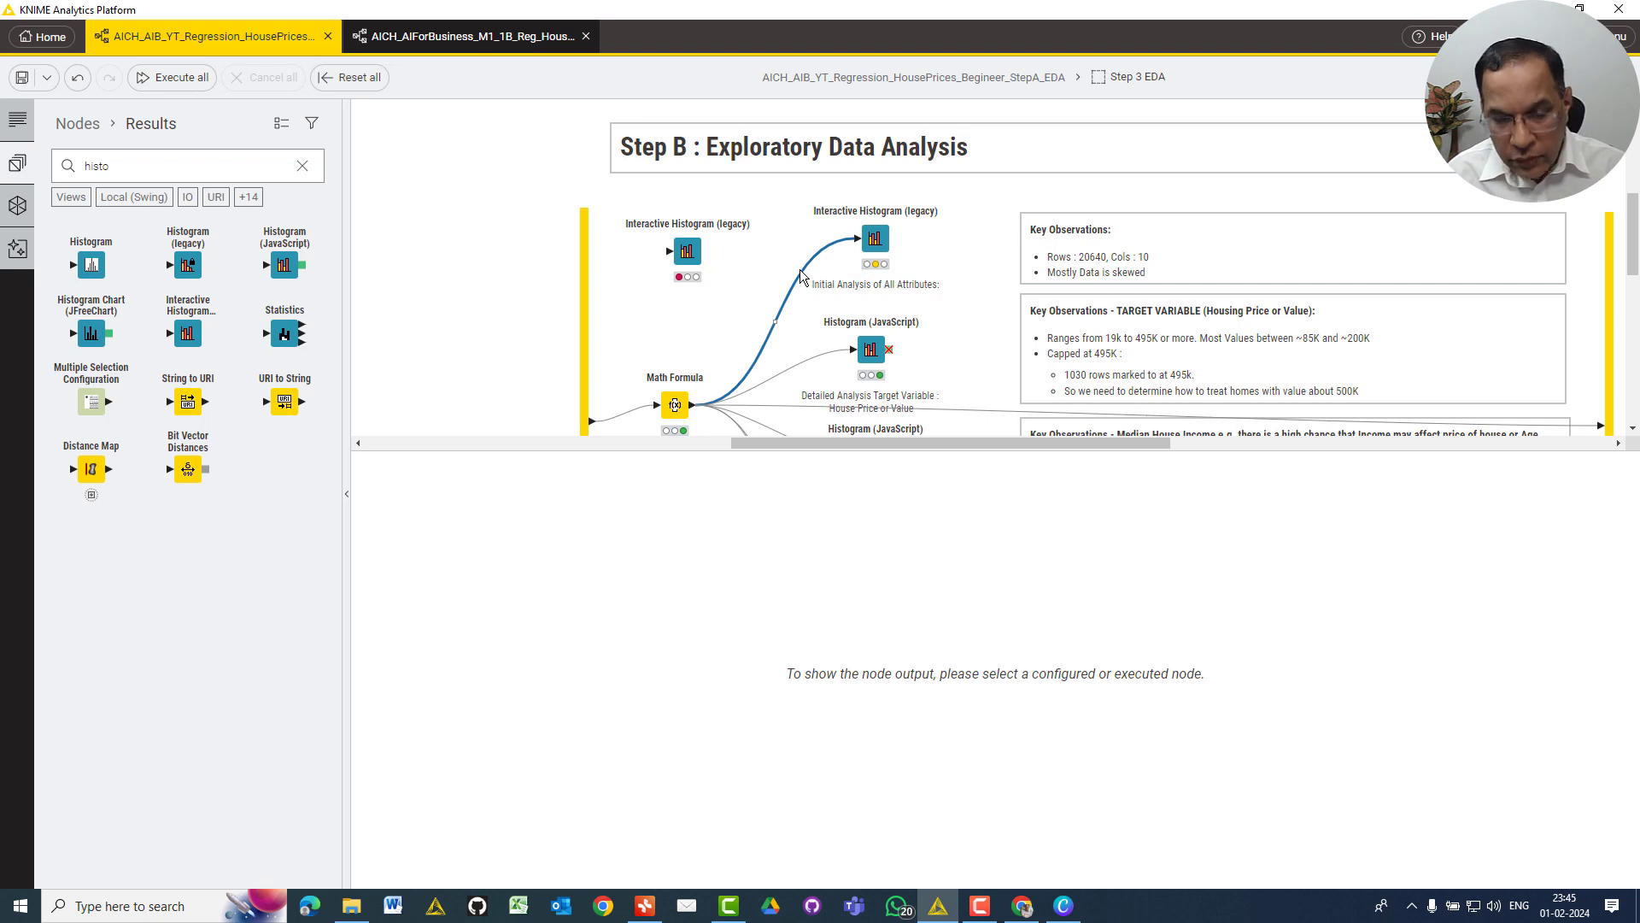
{"action": "key", "text": "Delete"}
{"action": "left_click_drag", "start_coordinate": [890, 239], "coordinate": [1105, 161]}
Place the new Interactive Histogram (legacy) node in the old one's spot and connect the Math Formula output to it
{"action": "left_click_drag", "start_coordinate": [690, 253], "coordinate": [883, 235]}
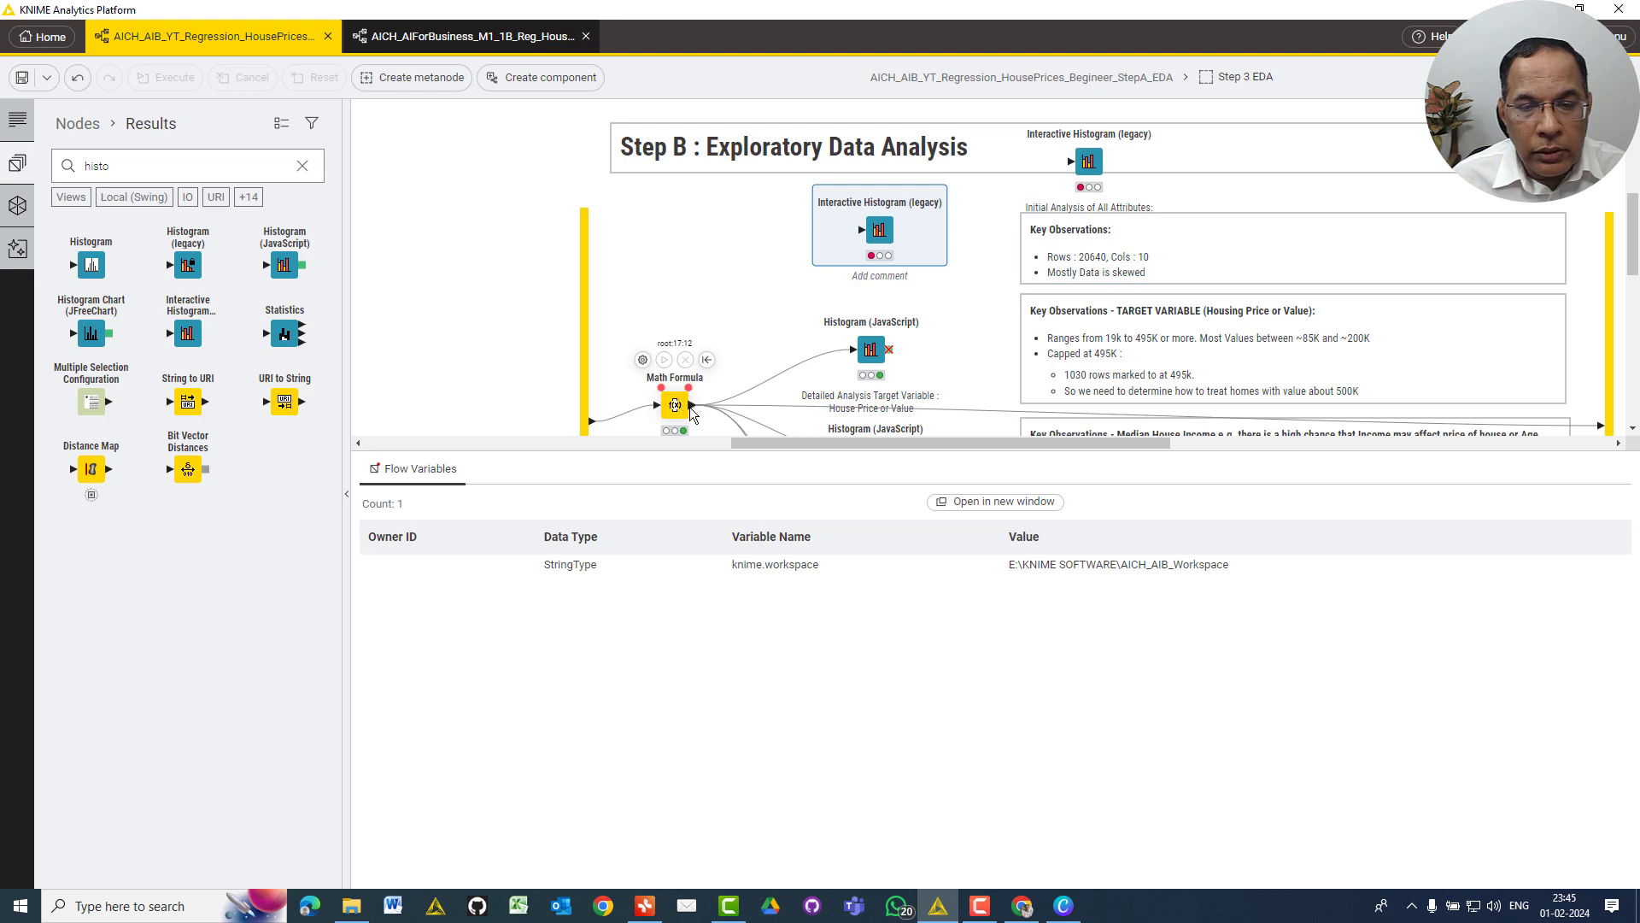
{"action": "left_click_drag", "start_coordinate": [692, 406], "coordinate": [867, 229]}
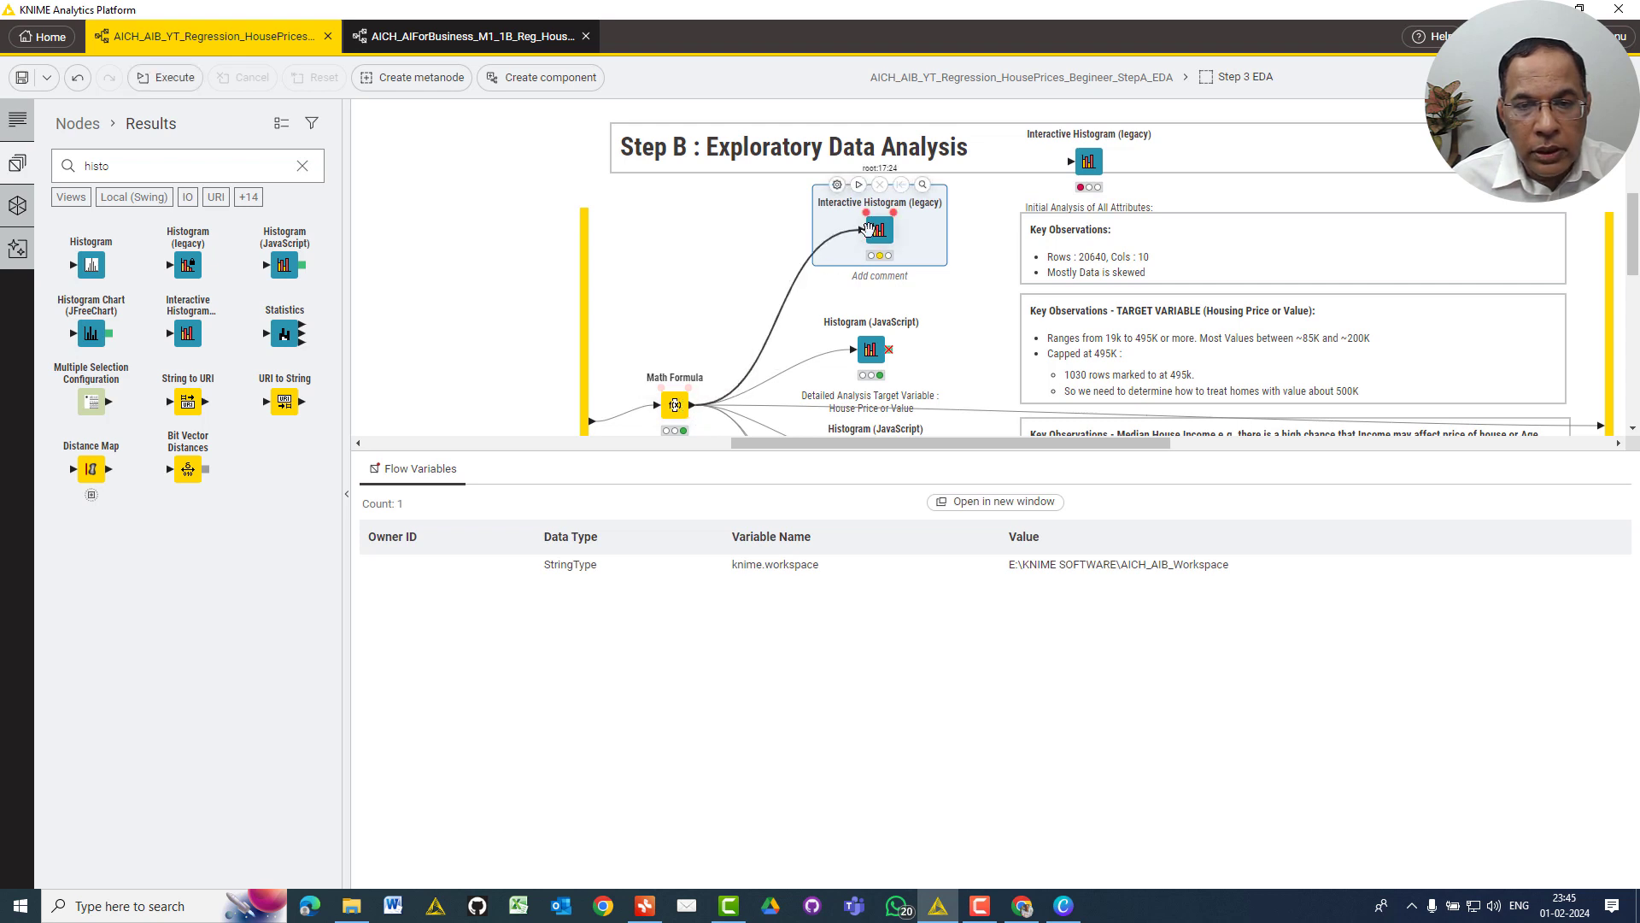
Configure the new Interactive Histogram (legacy) node to display all rows and use housing_median_age as the binning column
{"action": "double_click", "coordinate": [873, 229]}
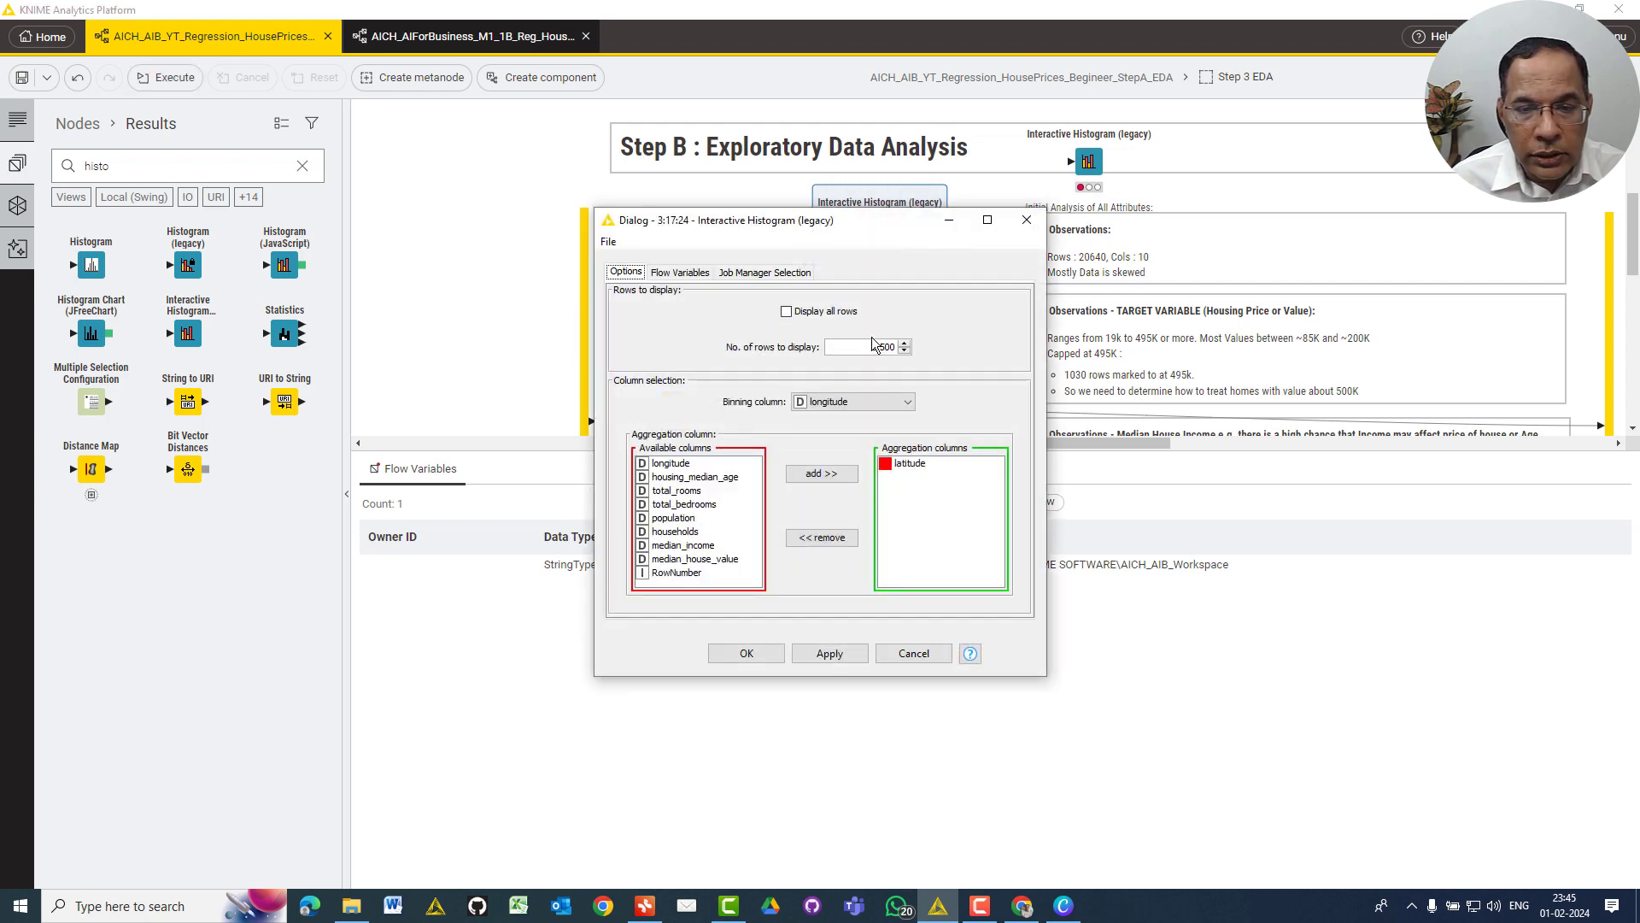
{"action": "left_click", "coordinate": [786, 311]}
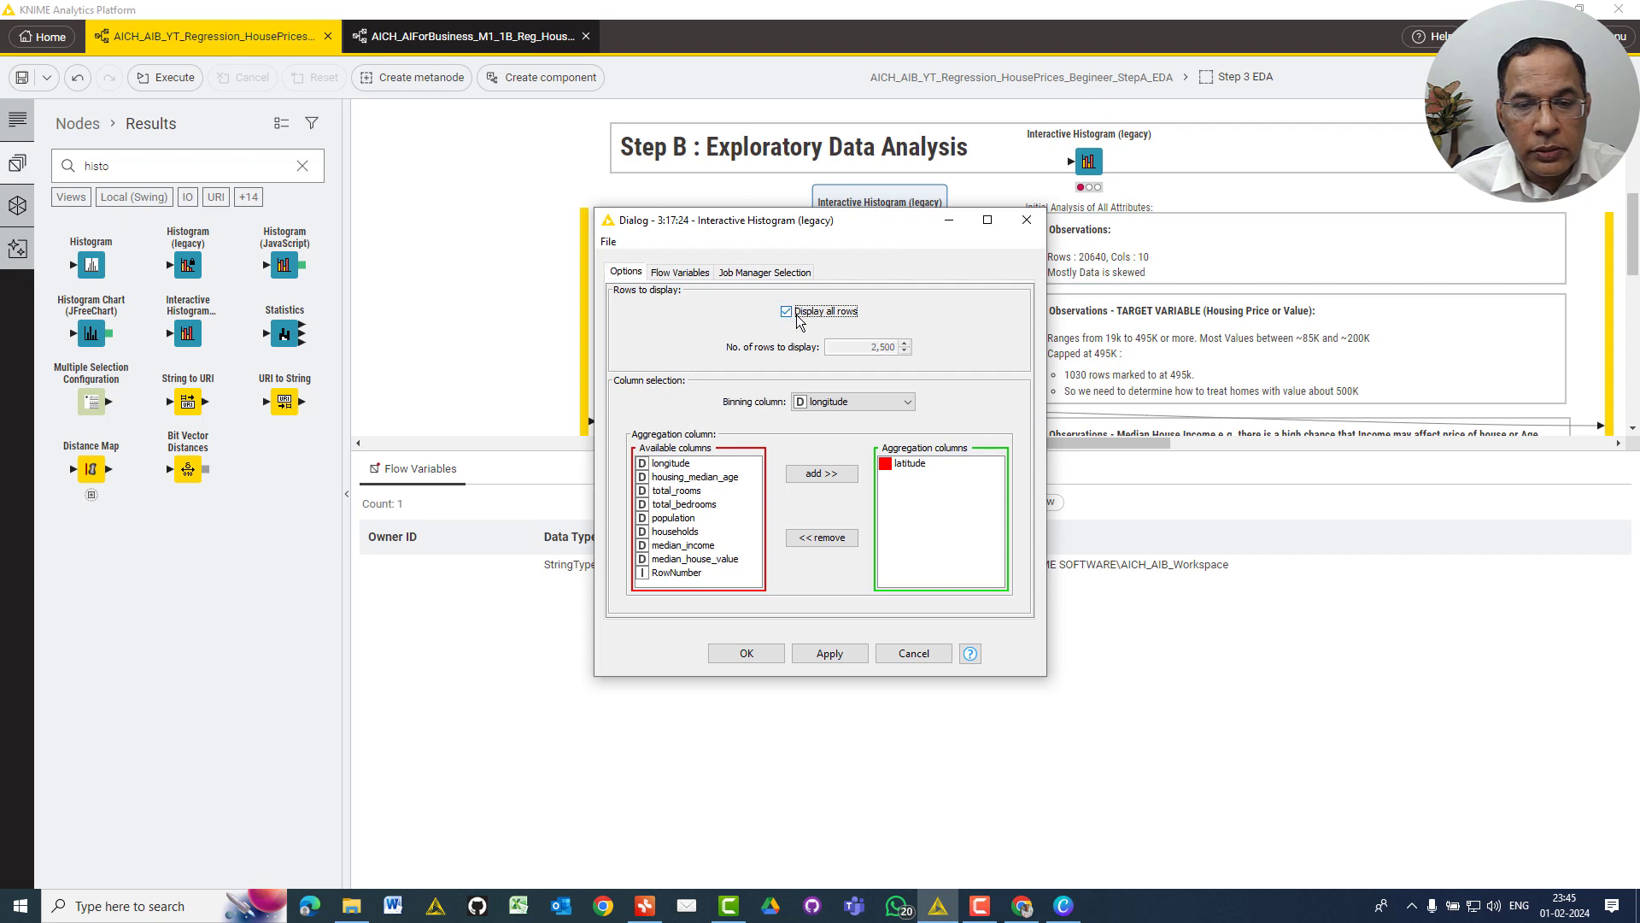
{"action": "left_click", "coordinate": [863, 401]}
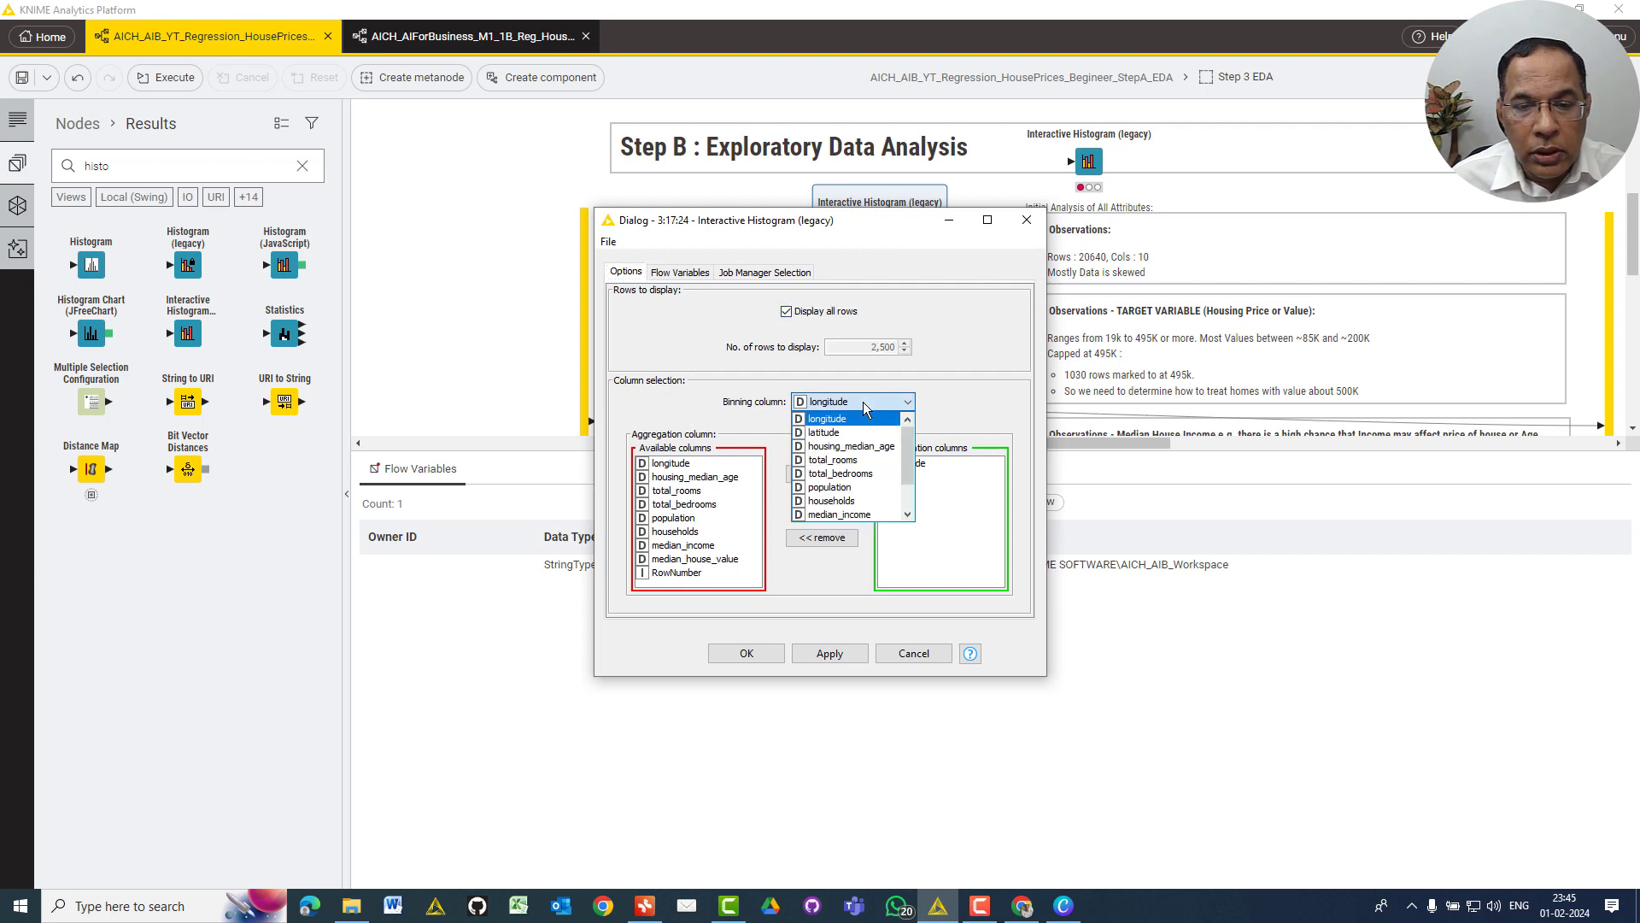
{"action": "left_click", "coordinate": [902, 446]}
Replace latitude with RowNumber as the aggregation column and accept the node's configuration
{"action": "left_click", "coordinate": [907, 466]}
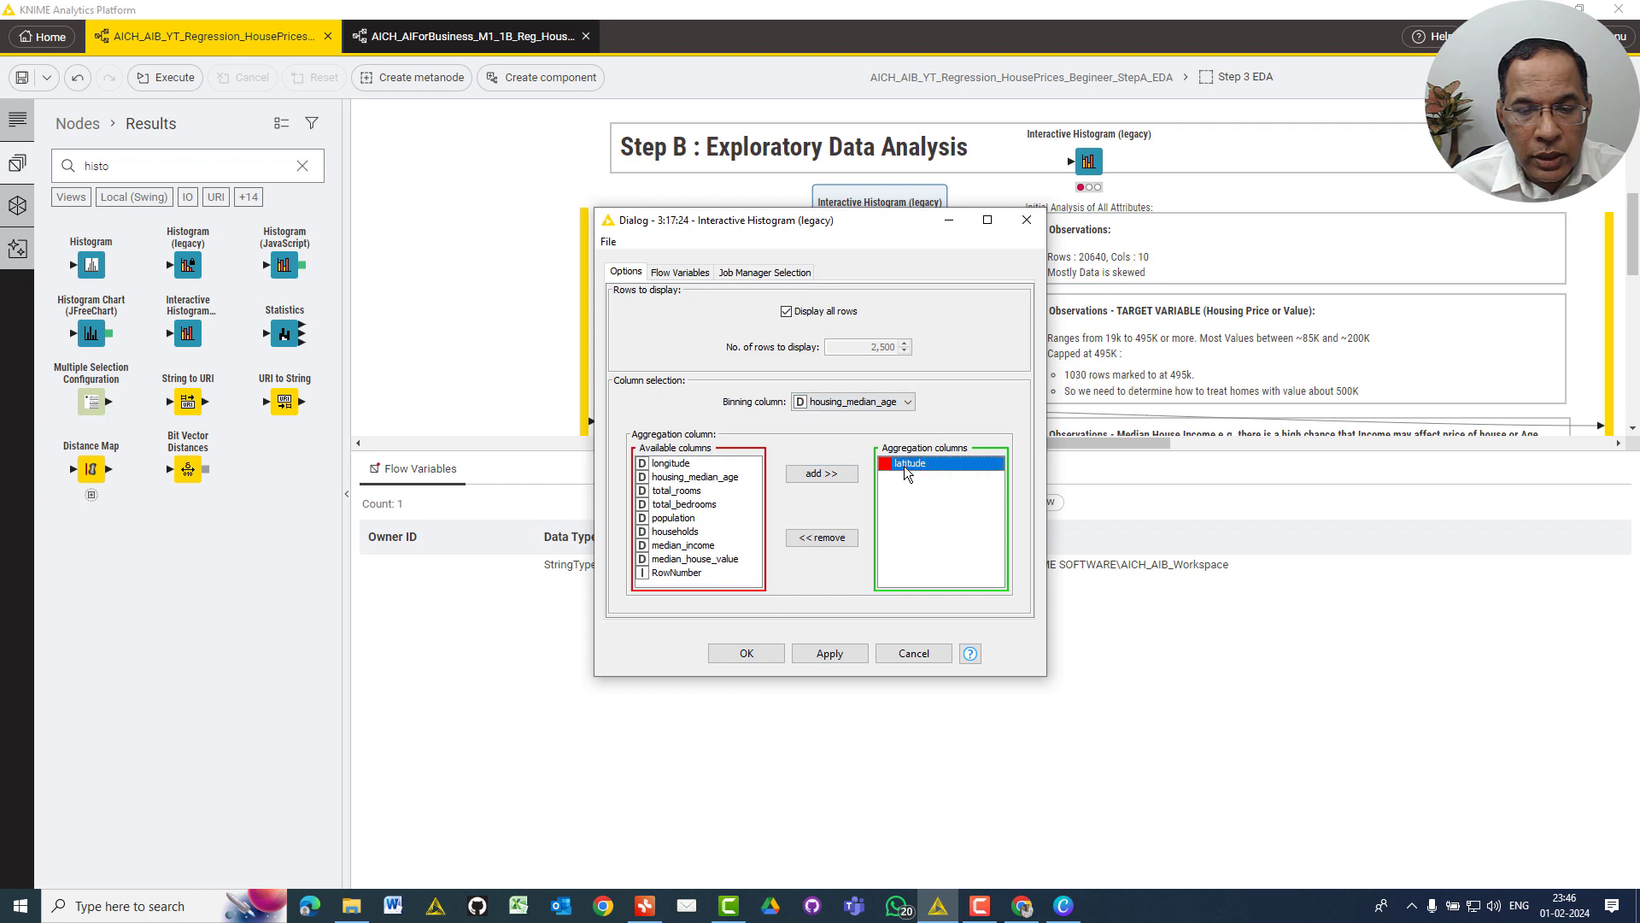
{"action": "left_click", "coordinate": [833, 537]}
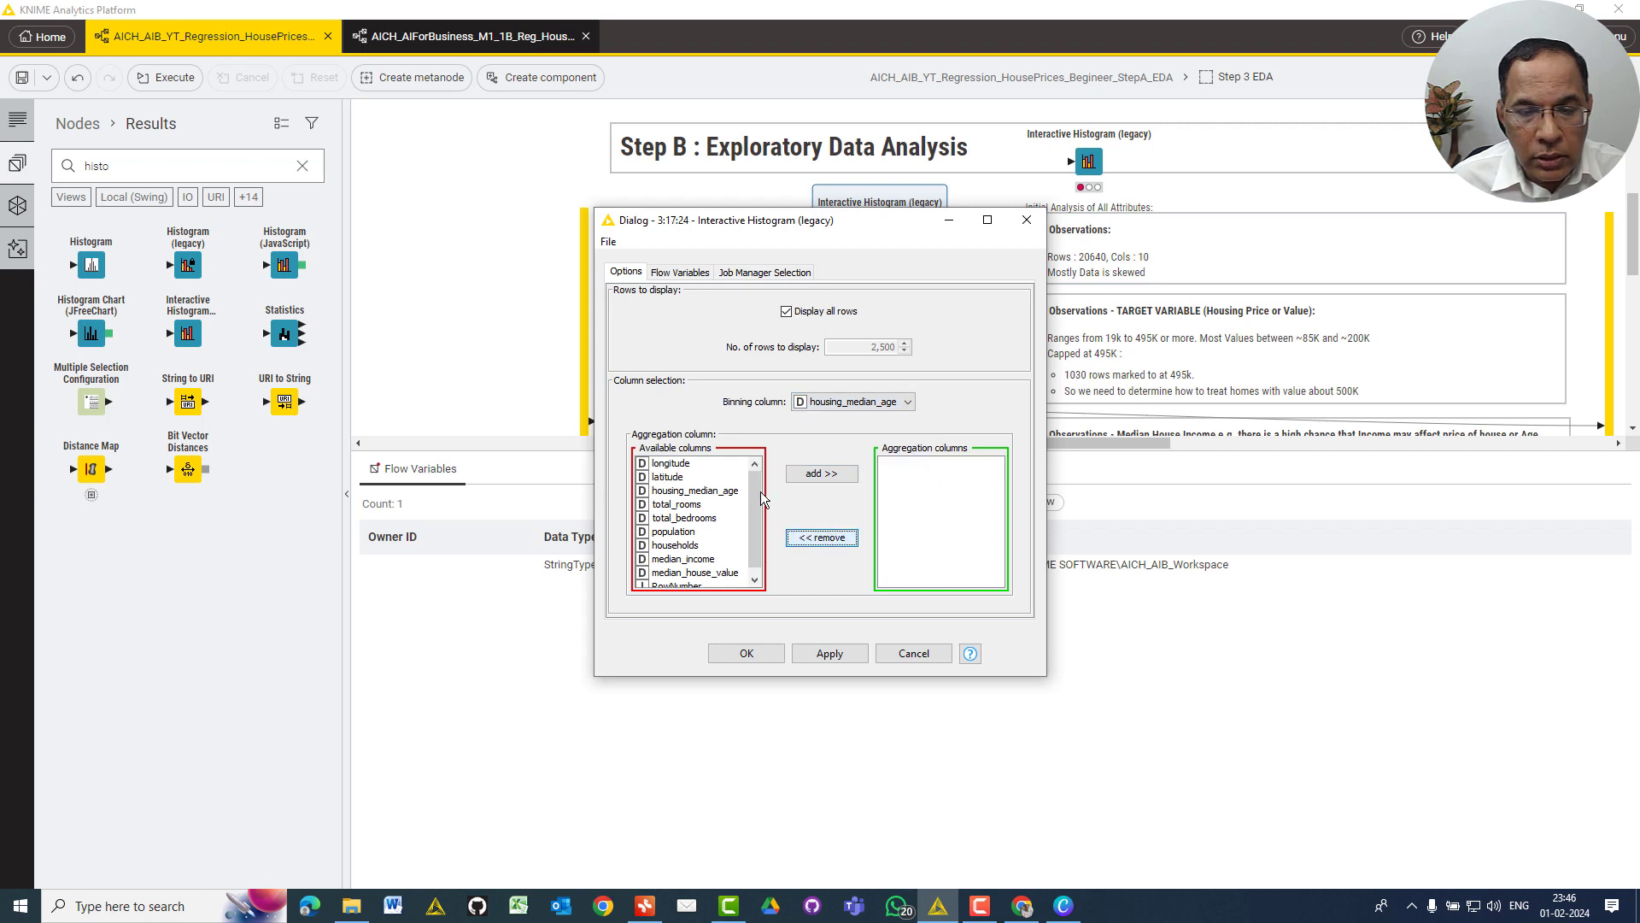
{"action": "left_click_drag", "start_coordinate": [762, 497], "coordinate": [759, 568]}
{"action": "left_click", "coordinate": [693, 582]}
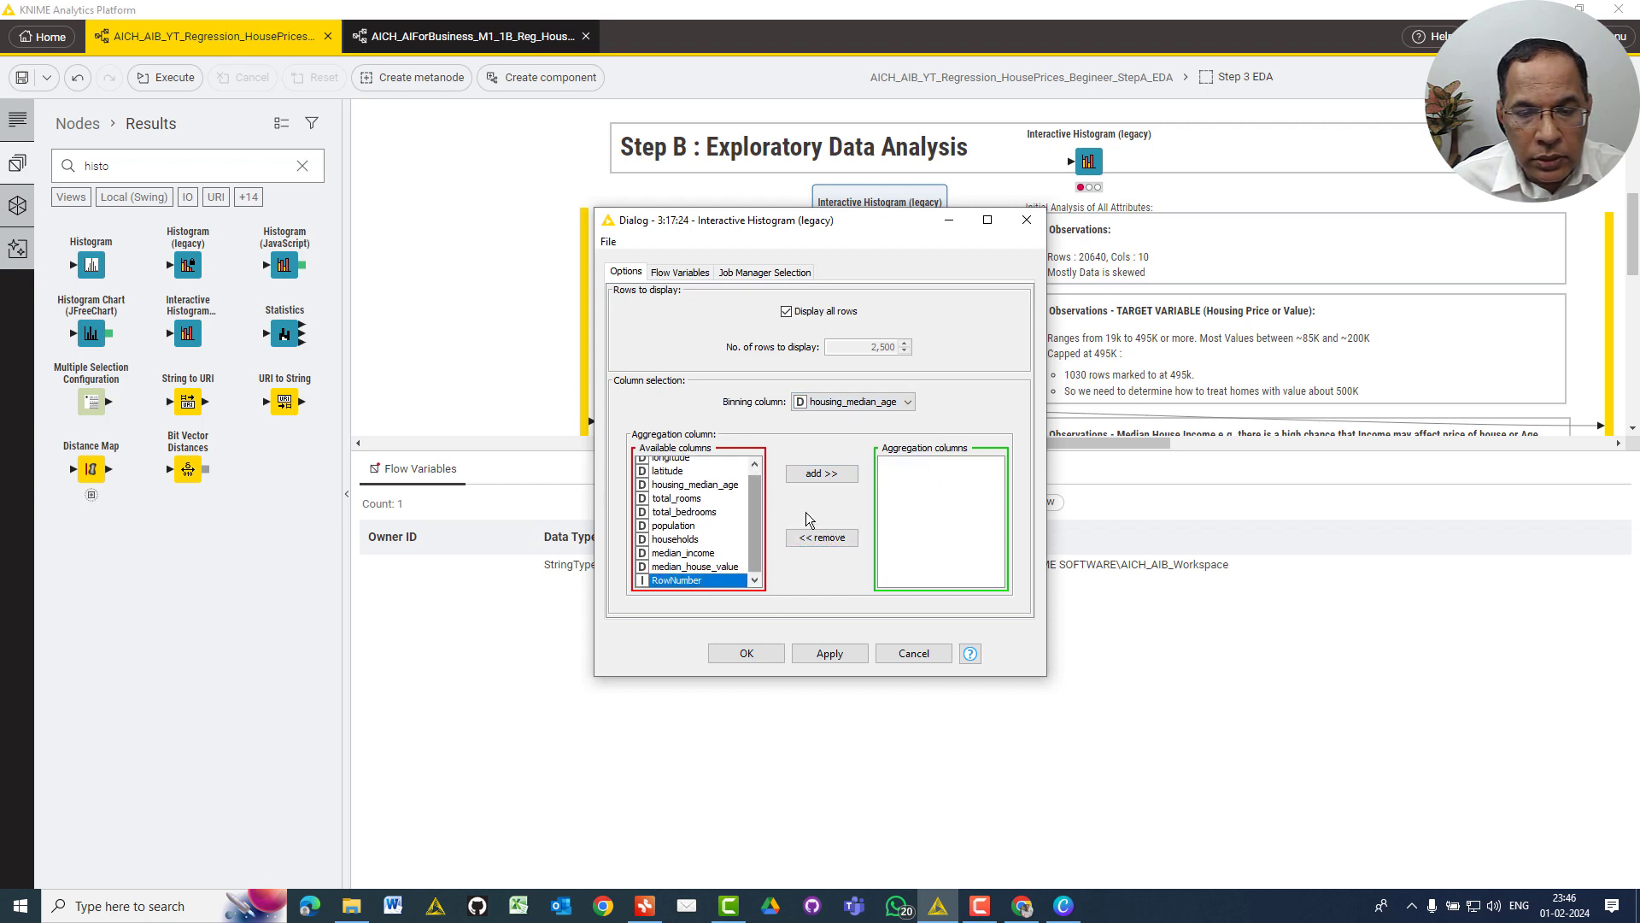
{"action": "left_click", "coordinate": [822, 473]}
{"action": "left_click", "coordinate": [830, 653]}
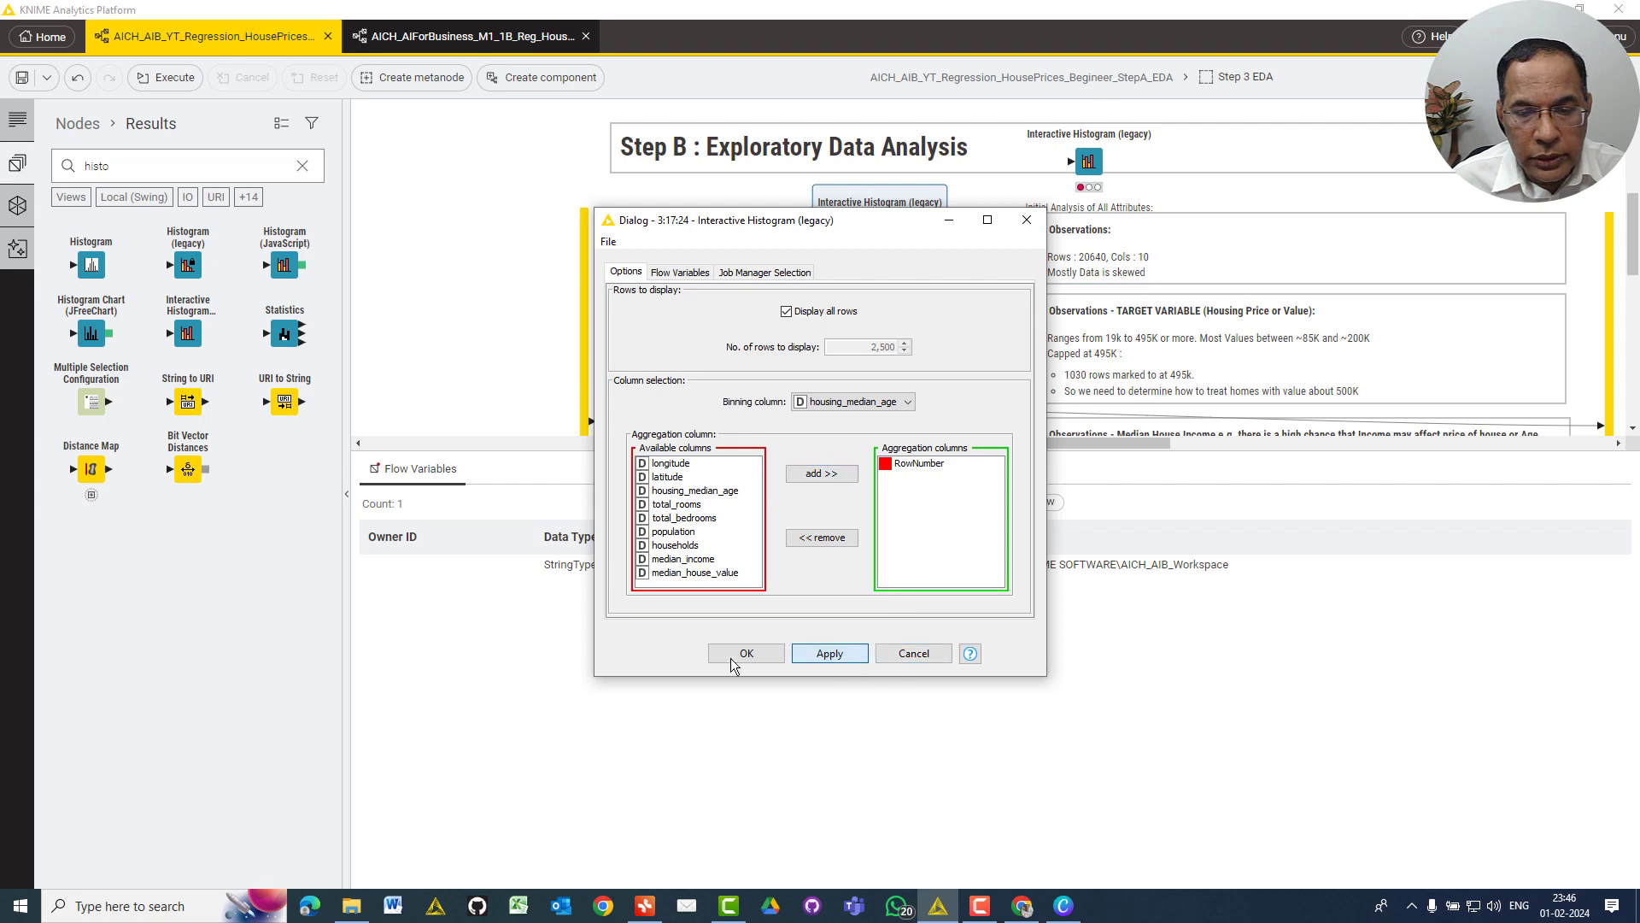
{"action": "left_click", "coordinate": [732, 663]}
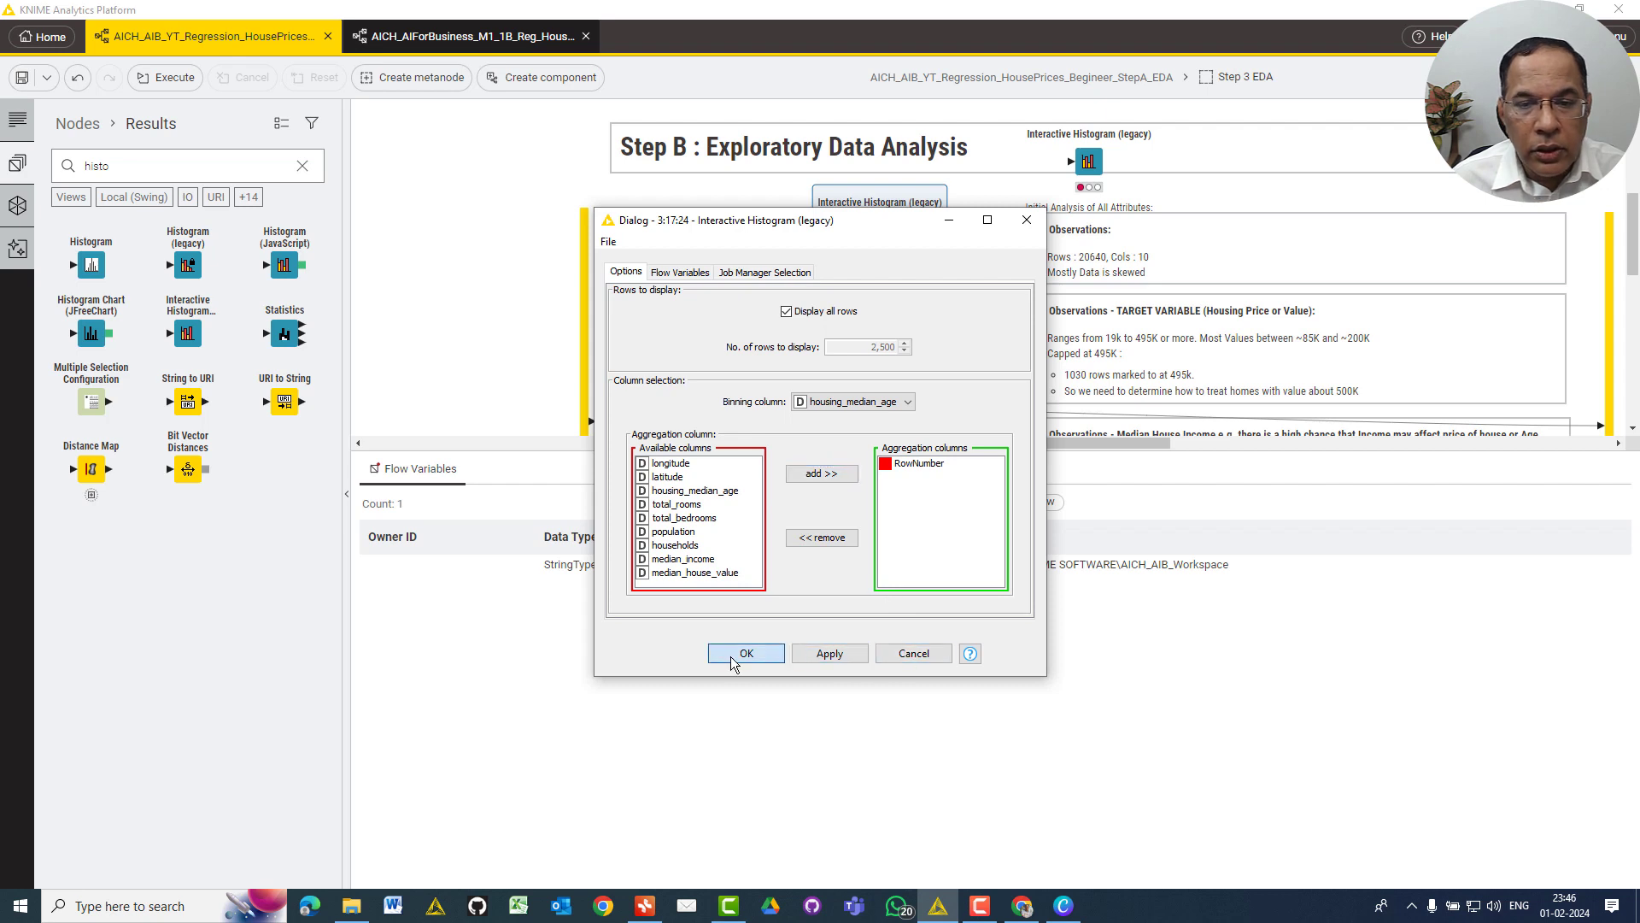
Execute the new Interactive Histogram (legacy) node and open its view
{"action": "right_click", "coordinate": [871, 234]}
{"action": "left_click", "coordinate": [891, 273]}
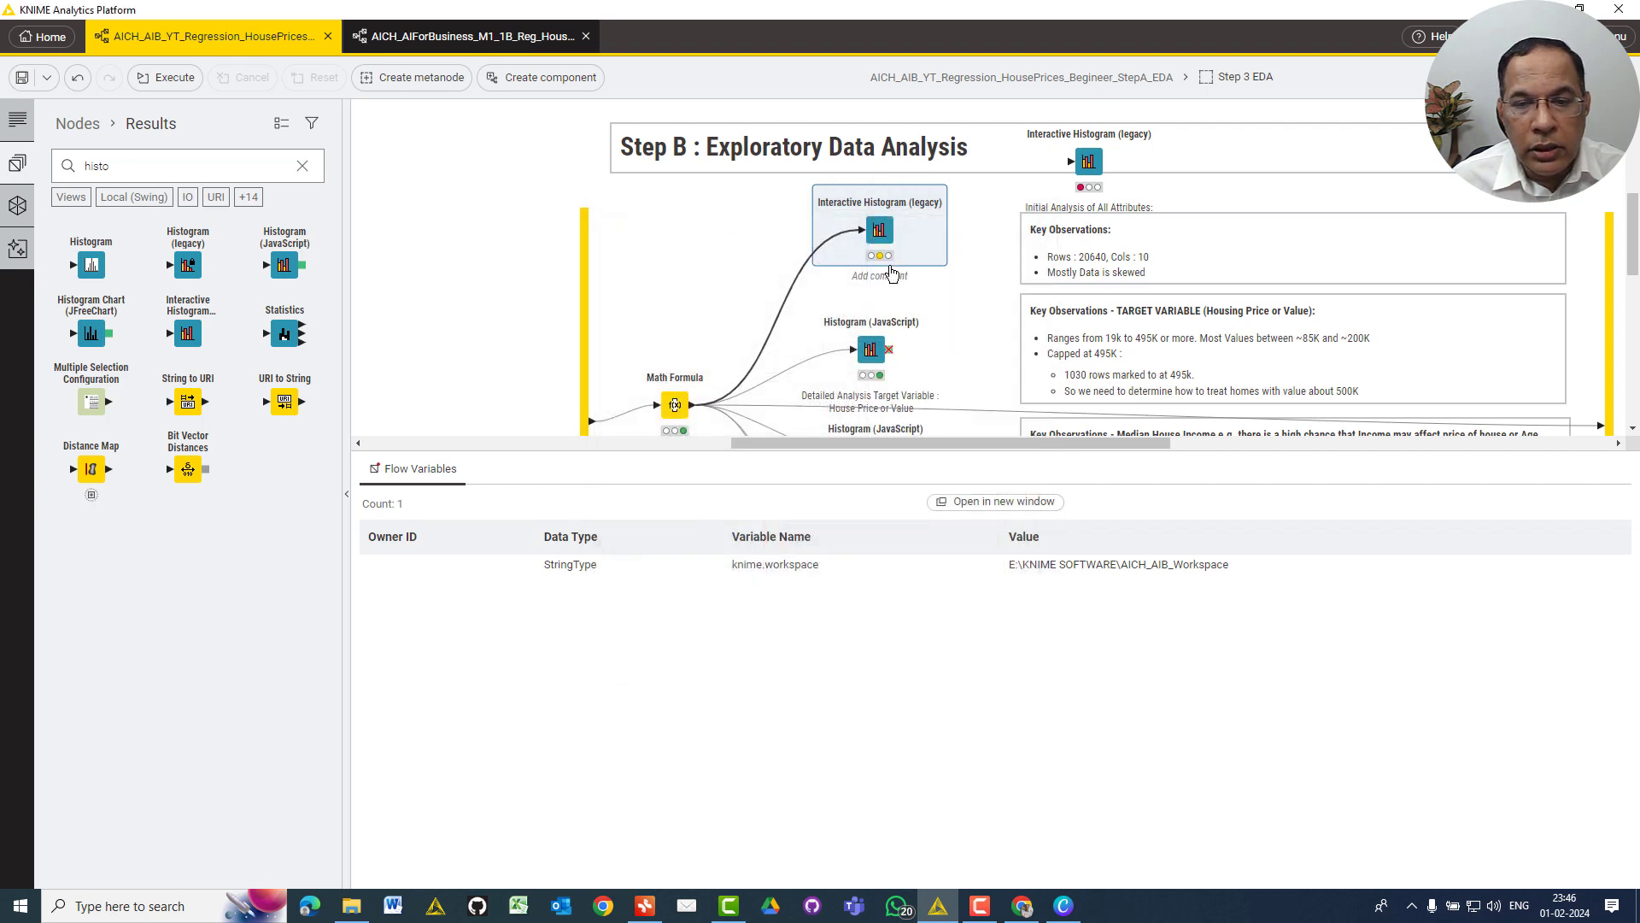
{"action": "right_click", "coordinate": [878, 240]}
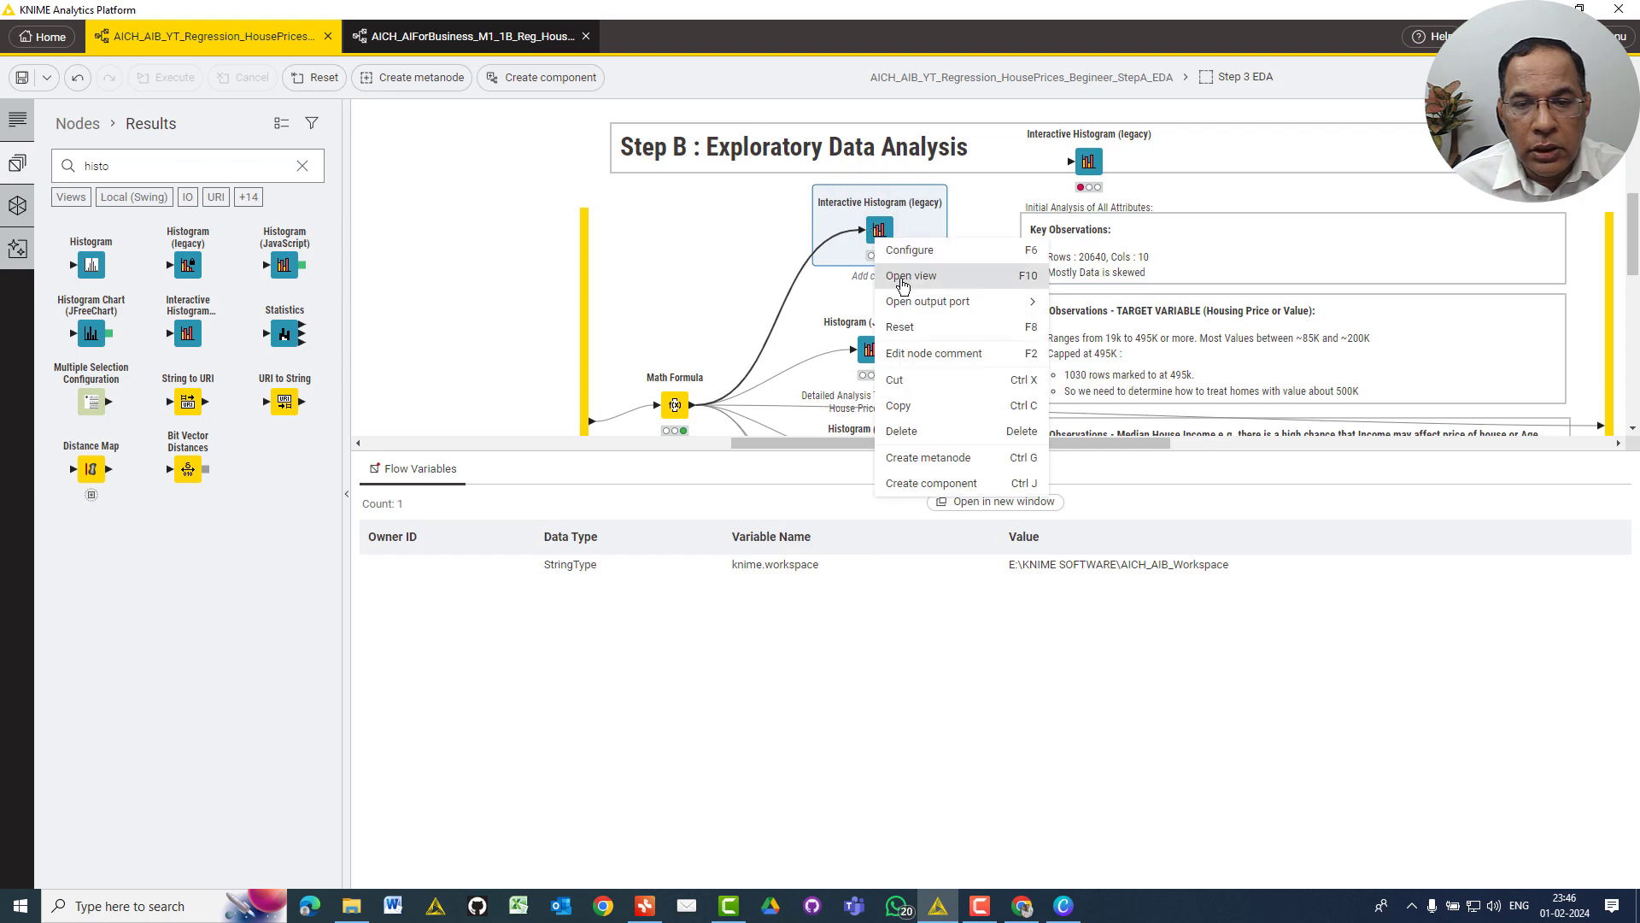
{"action": "left_click", "coordinate": [903, 277]}
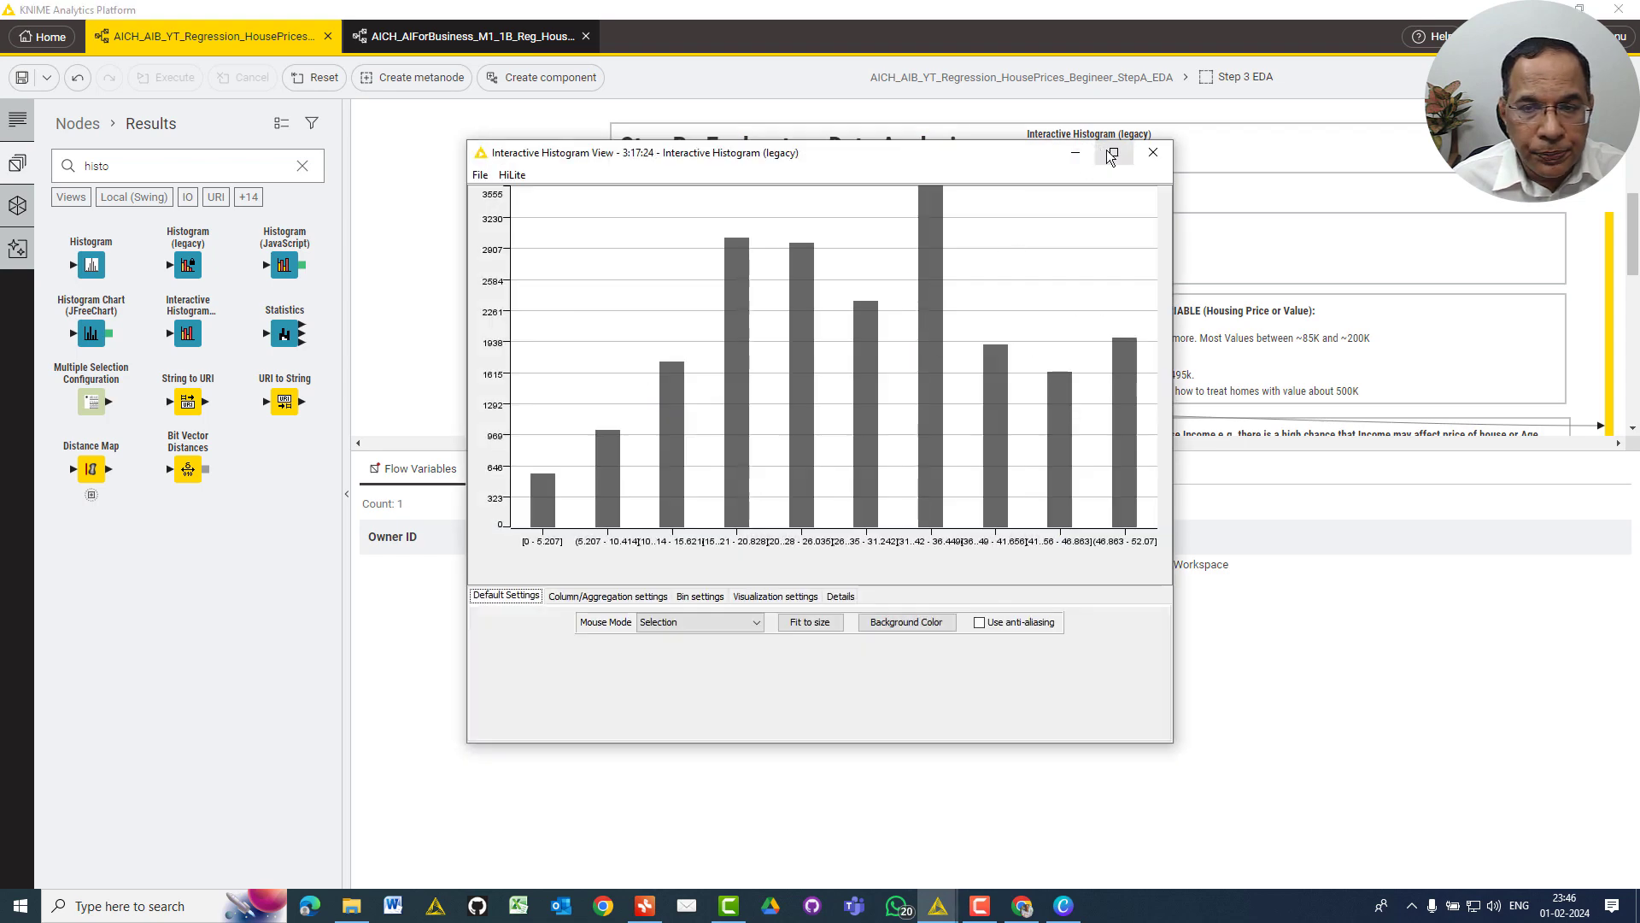
Enlarge and reposition the histogram view window so it covers most of the screen without being maximized
{"action": "left_click", "coordinate": [1113, 154]}
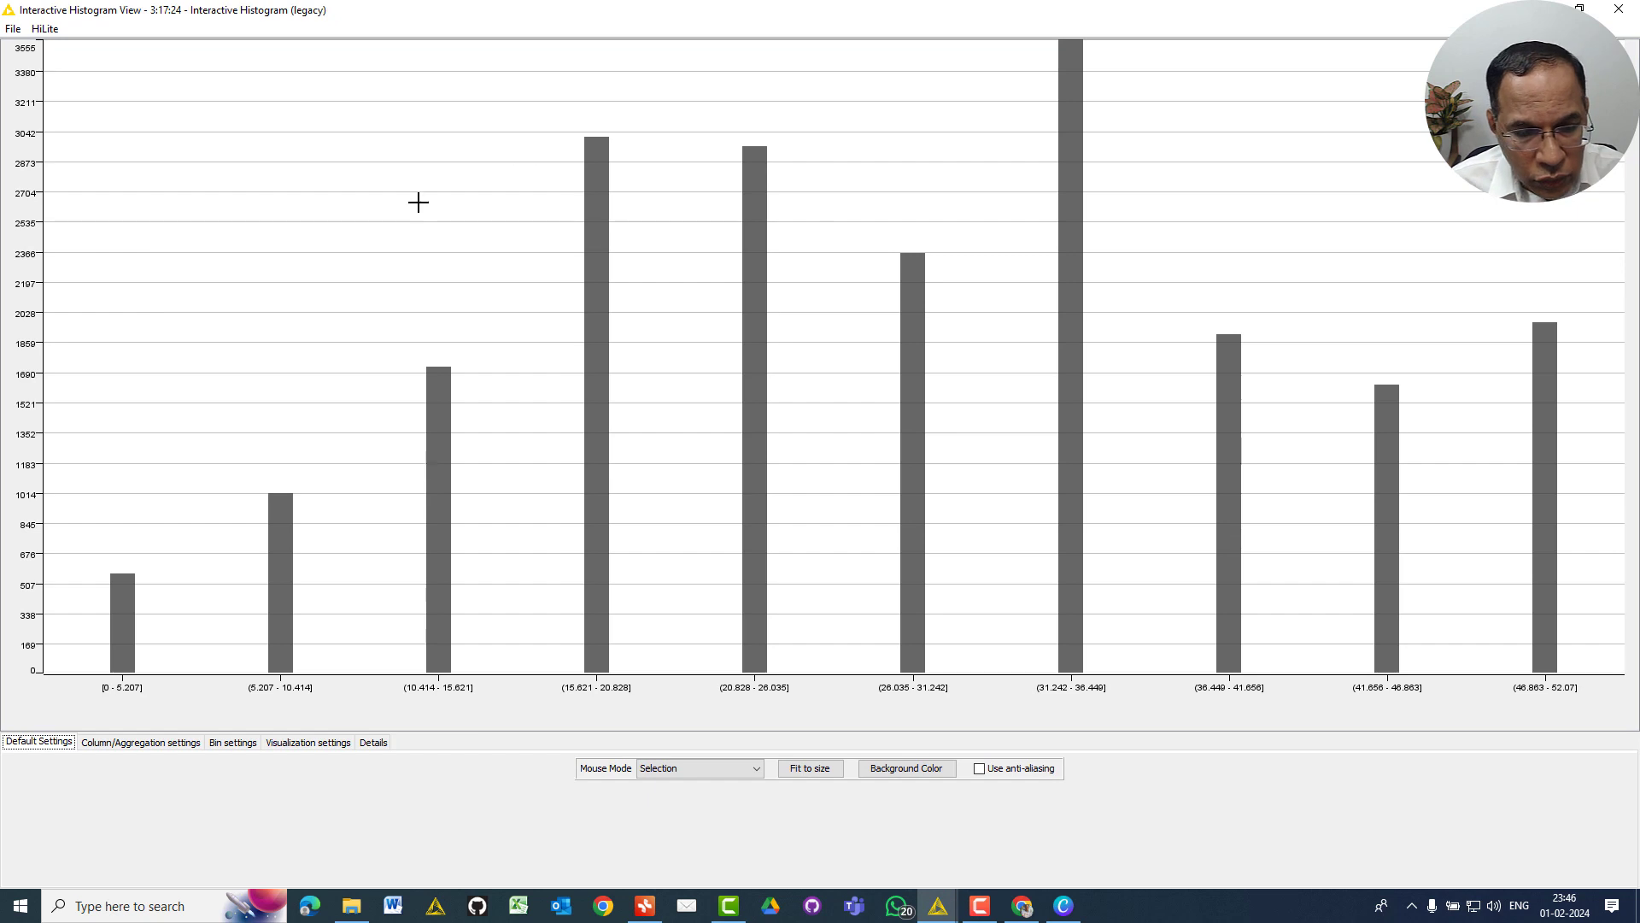
{"action": "left_click", "coordinate": [1582, 10]}
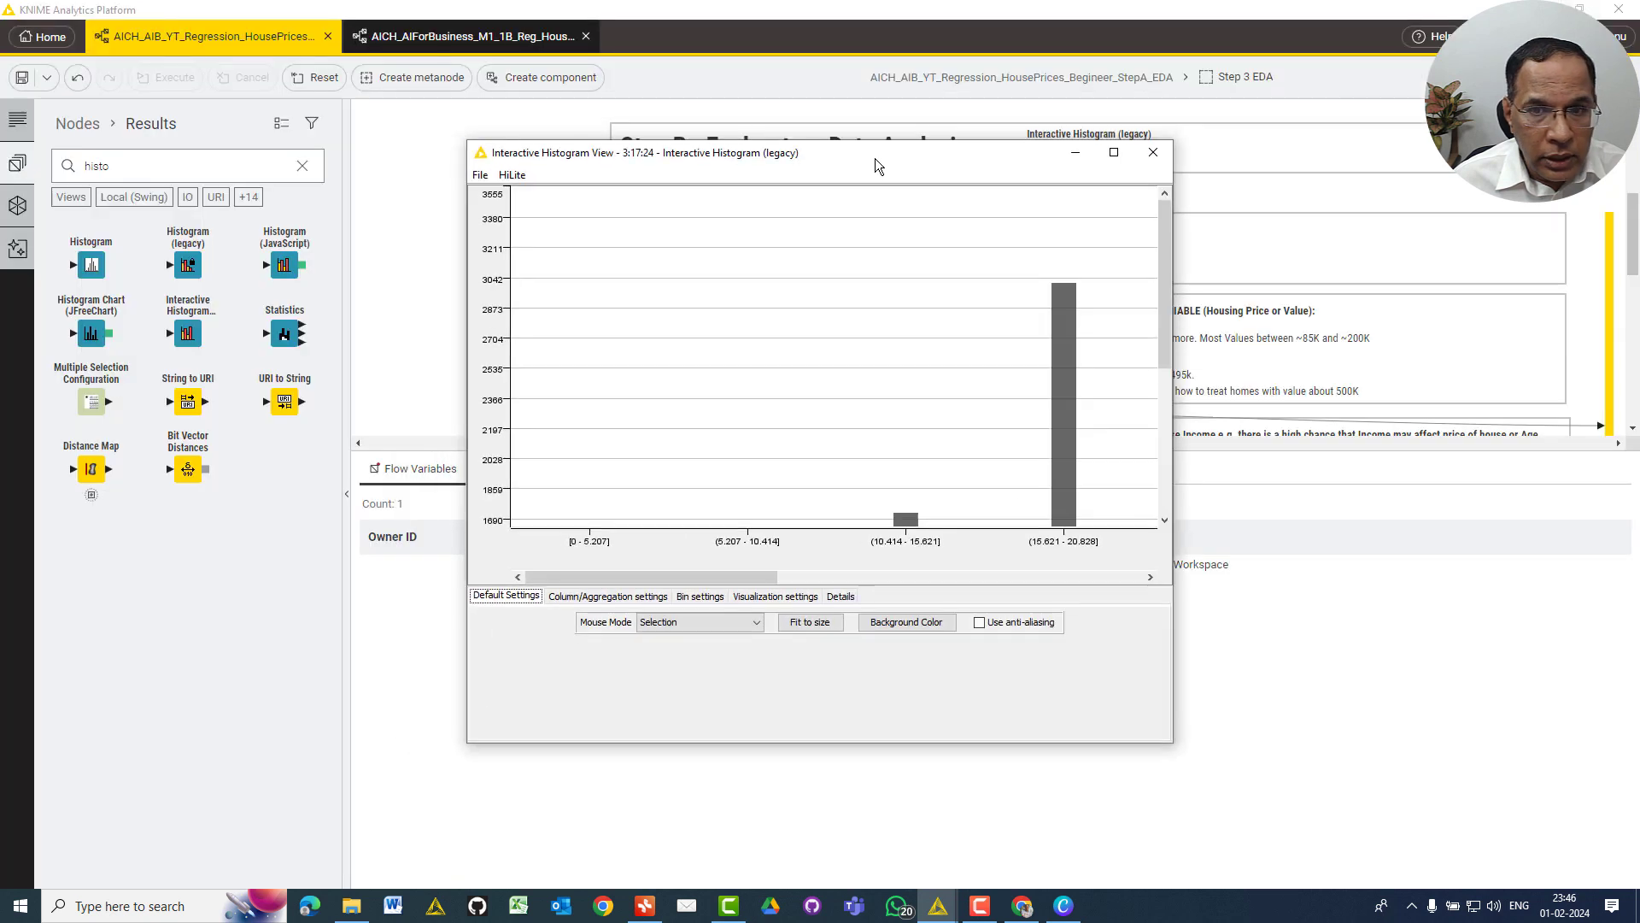
{"action": "left_click_drag", "start_coordinate": [1172, 741], "coordinate": [1470, 816]}
{"action": "left_click_drag", "start_coordinate": [766, 159], "coordinate": [496, 59]}
{"action": "left_click_drag", "start_coordinate": [1207, 732], "coordinate": [1583, 887]}
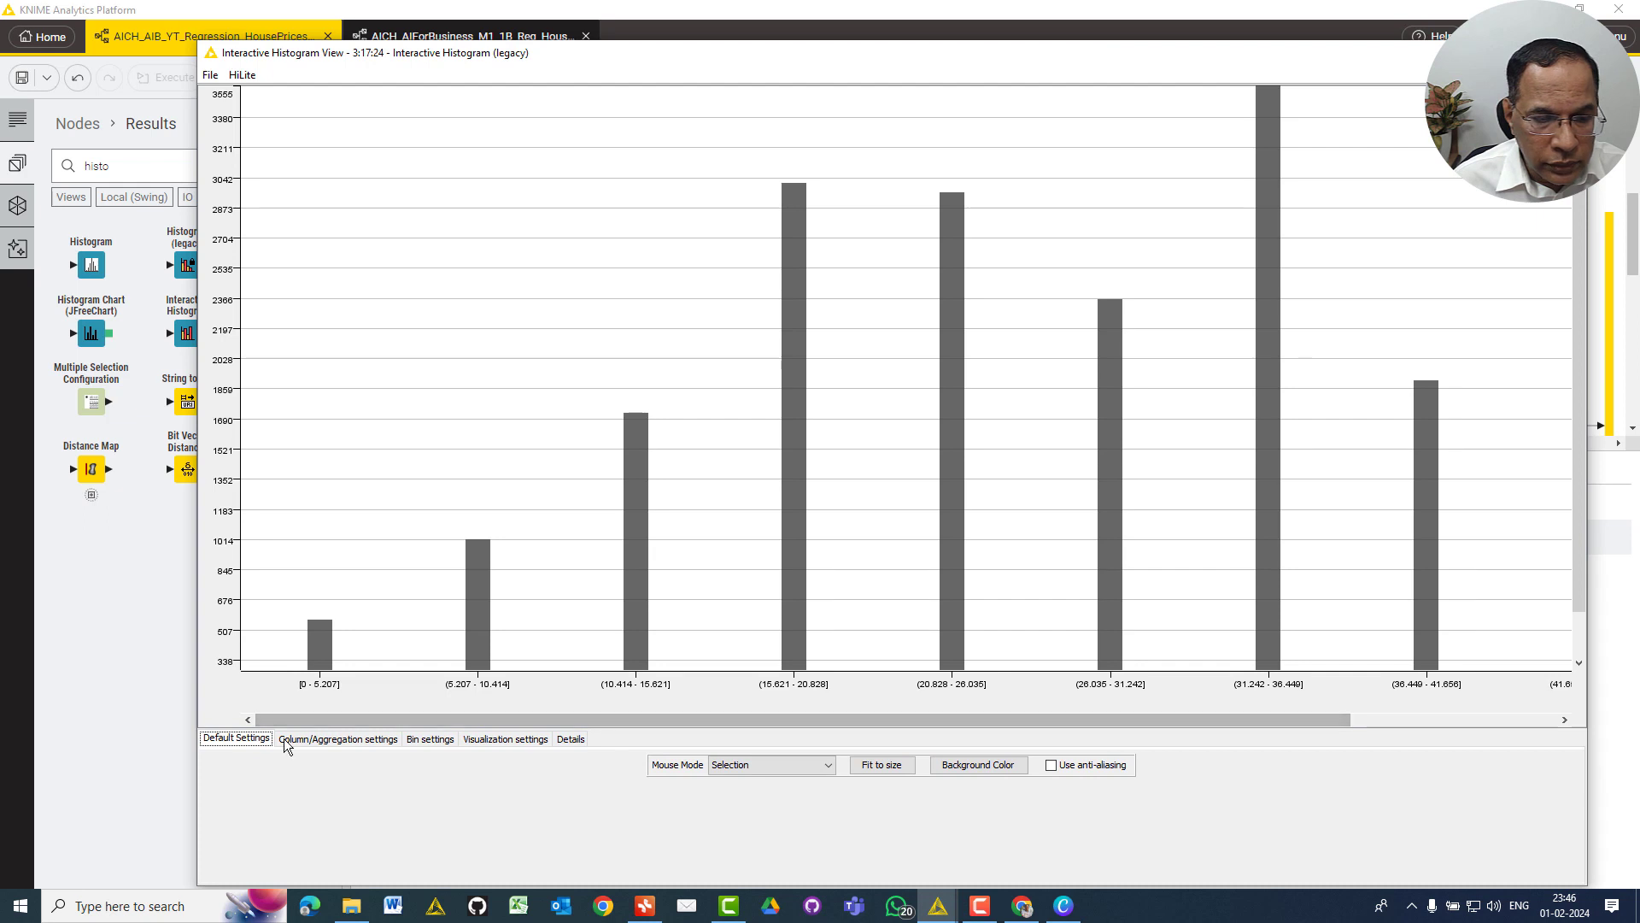
View the histogram binned by total_rooms and by total_bedrooms, and return the binning column to housing_median_age
{"action": "left_click", "coordinate": [316, 741]}
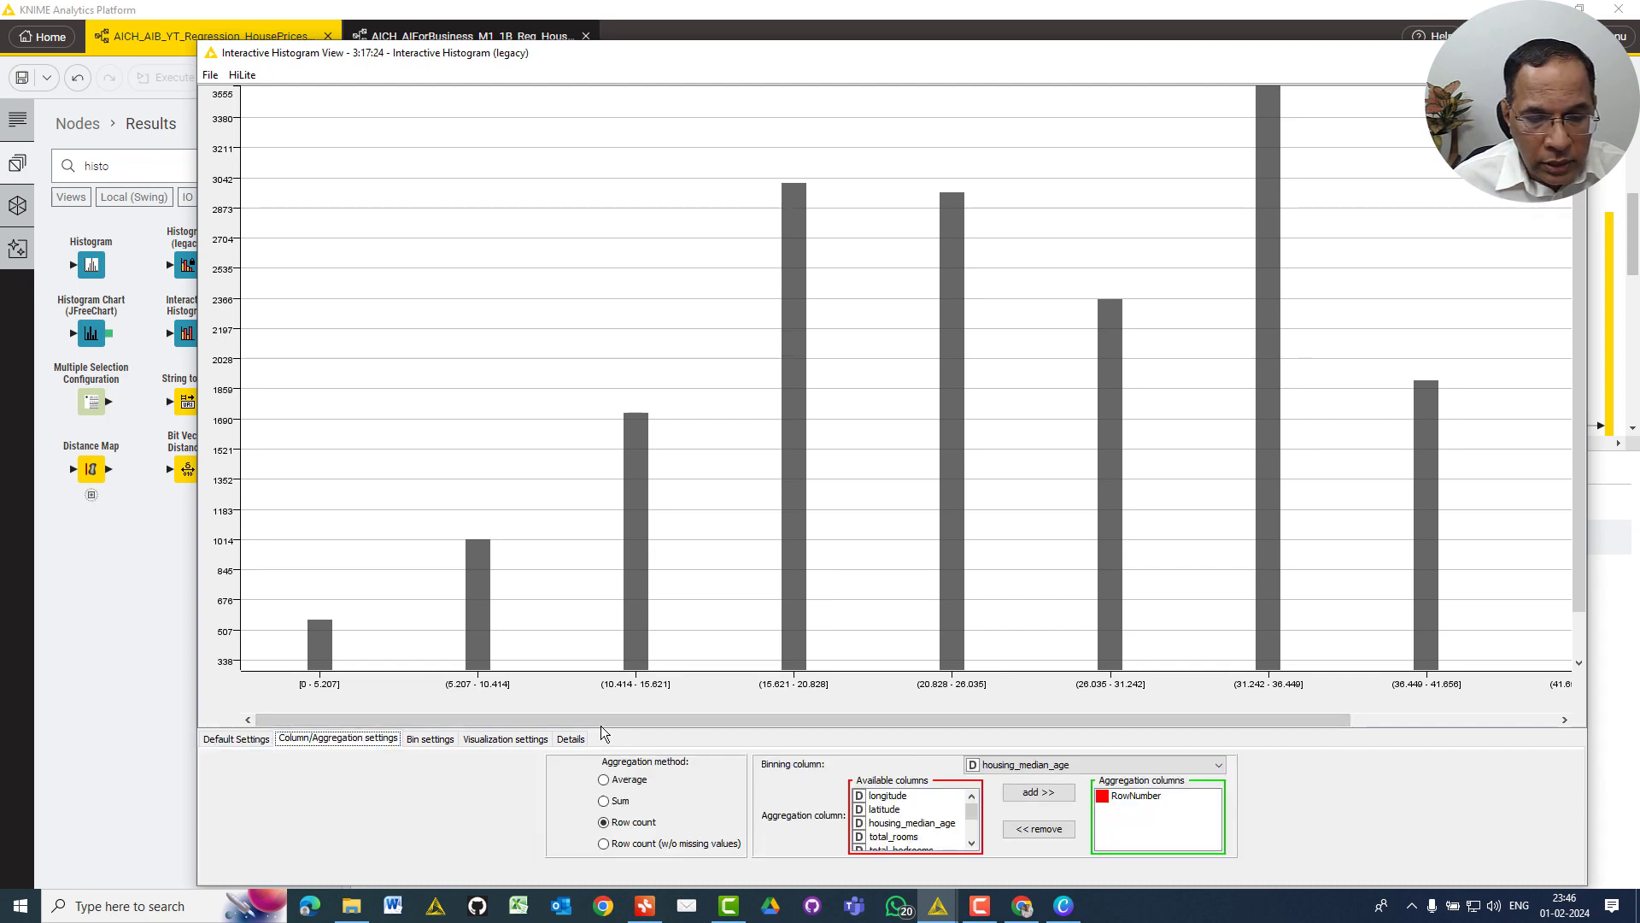
{"action": "left_click_drag", "start_coordinate": [601, 59], "coordinate": [599, 27]}
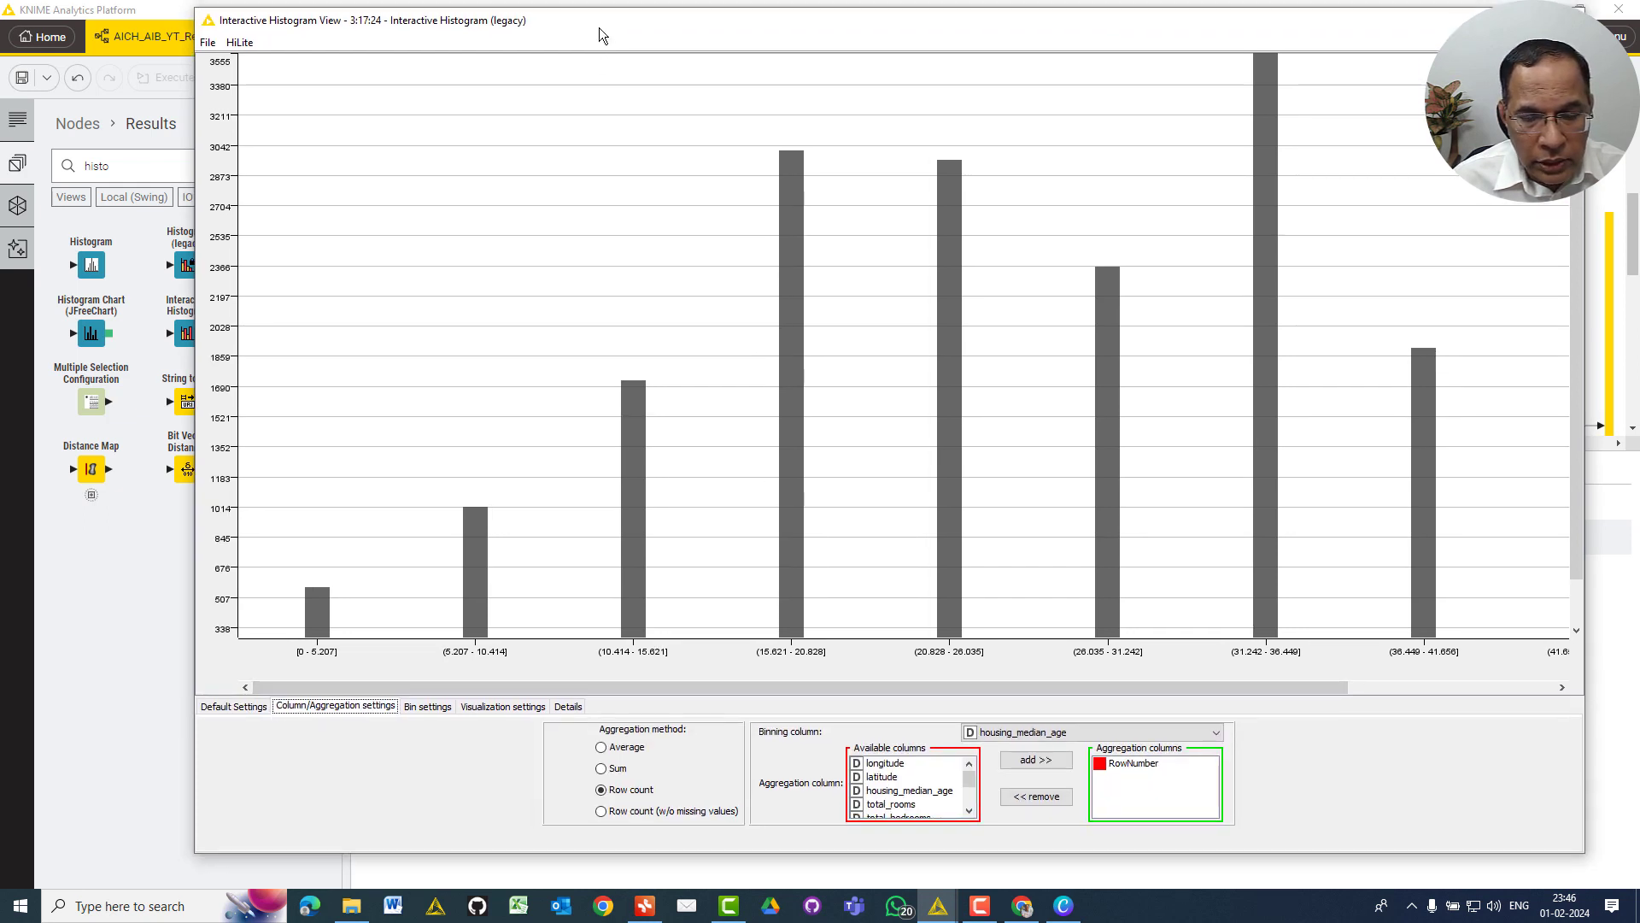
{"action": "left_click", "coordinate": [1134, 729]}
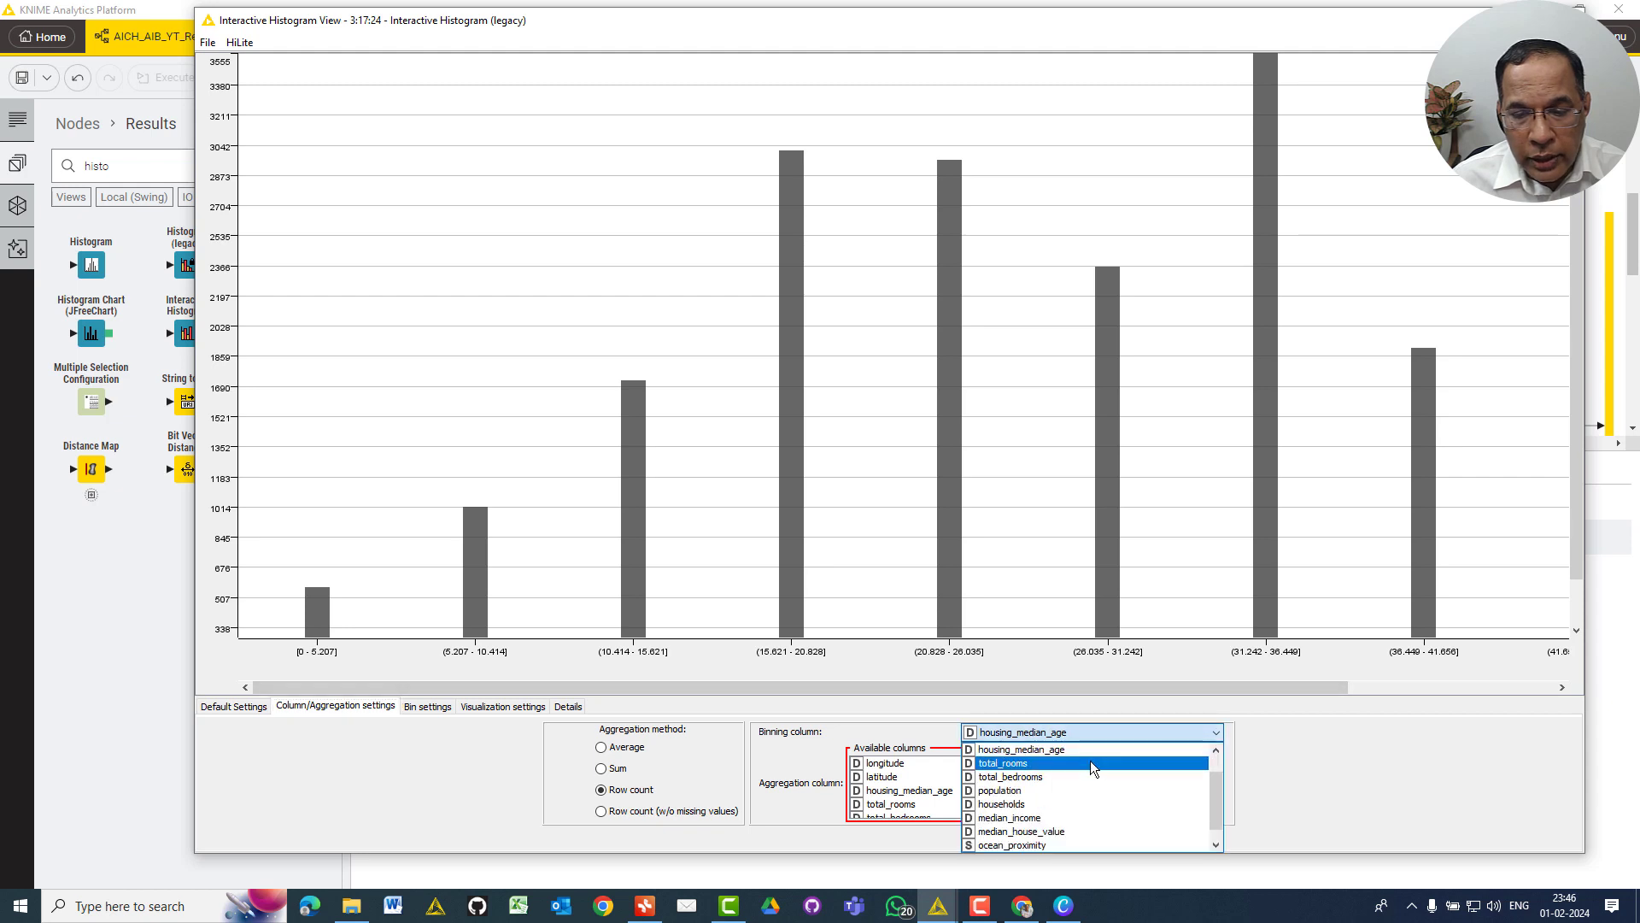
{"action": "left_click", "coordinate": [1089, 762]}
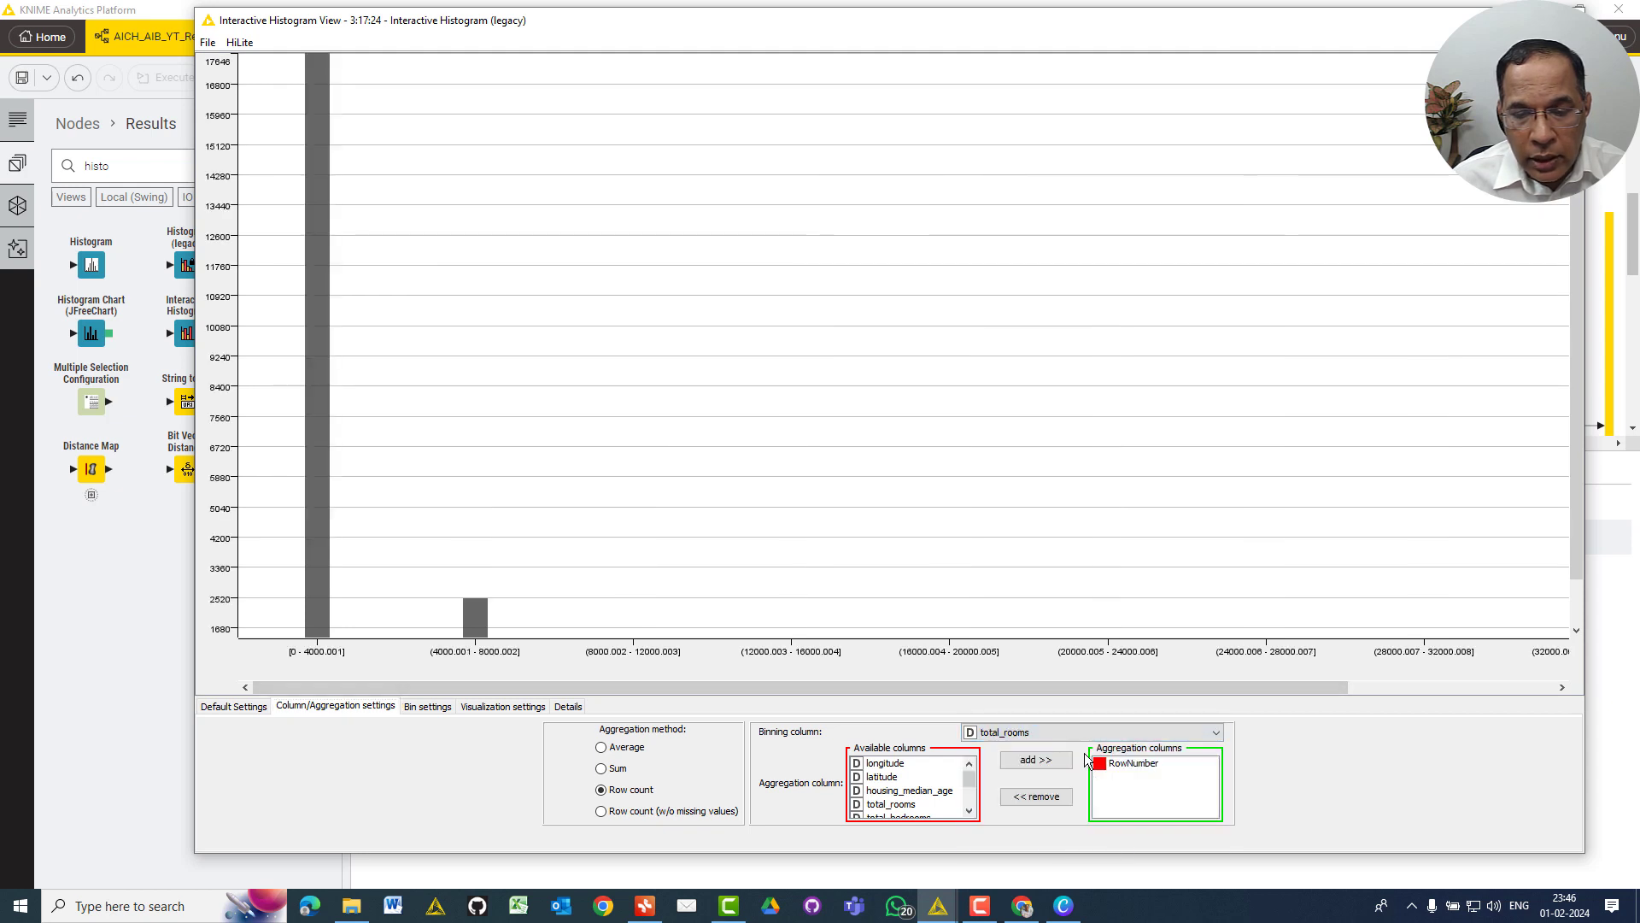
{"action": "left_click", "coordinate": [1087, 735]}
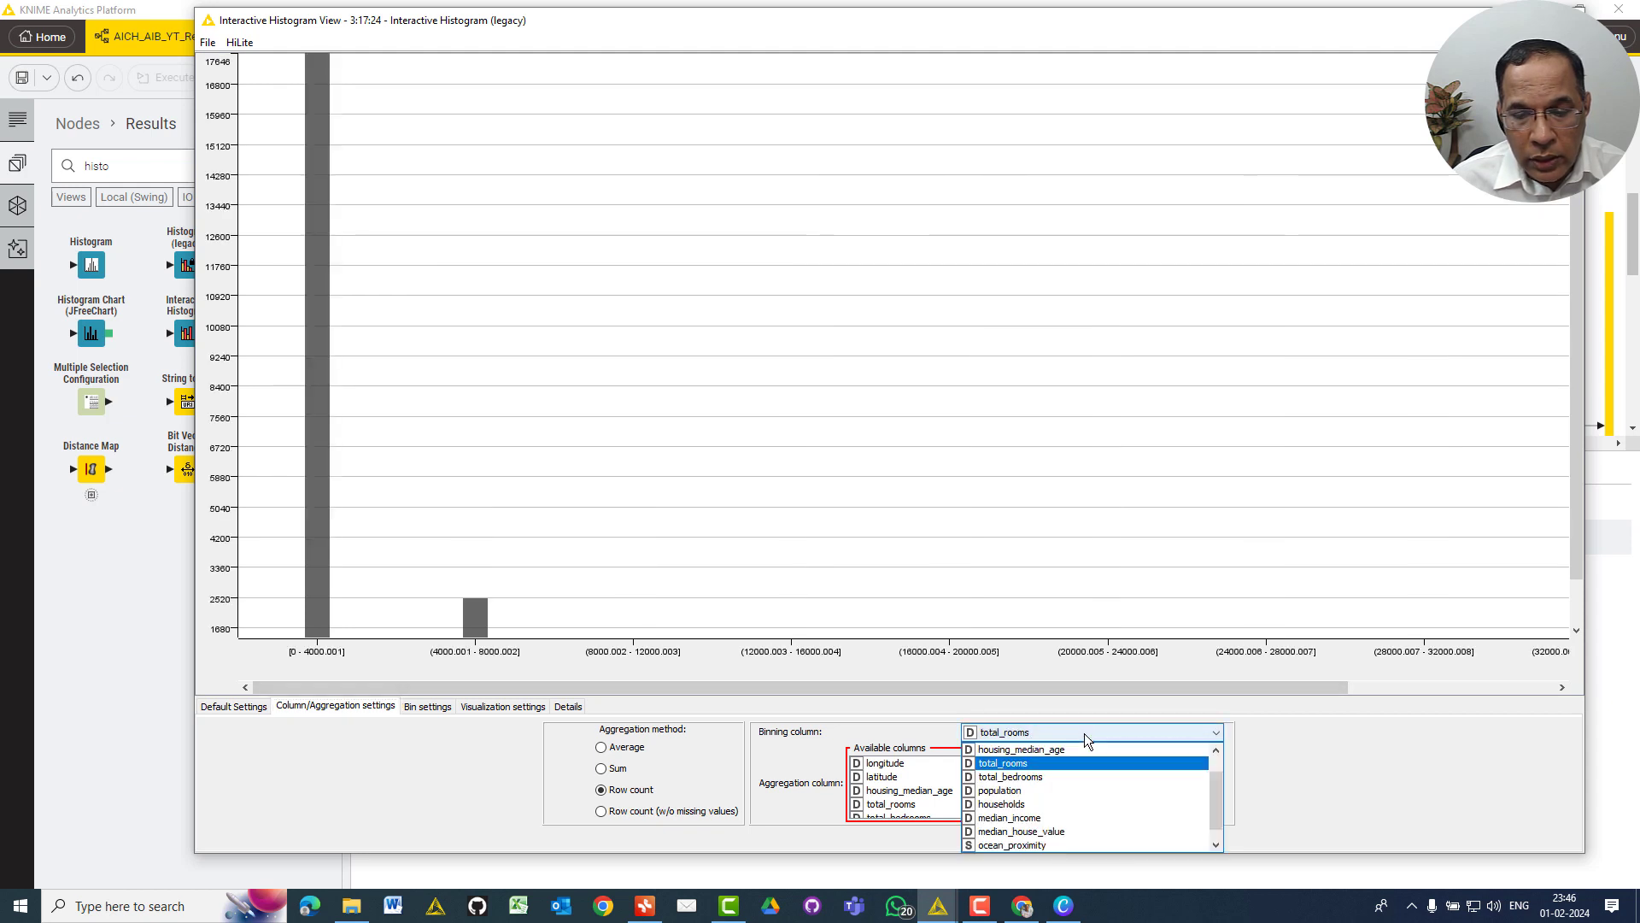
{"action": "left_click", "coordinate": [1068, 777]}
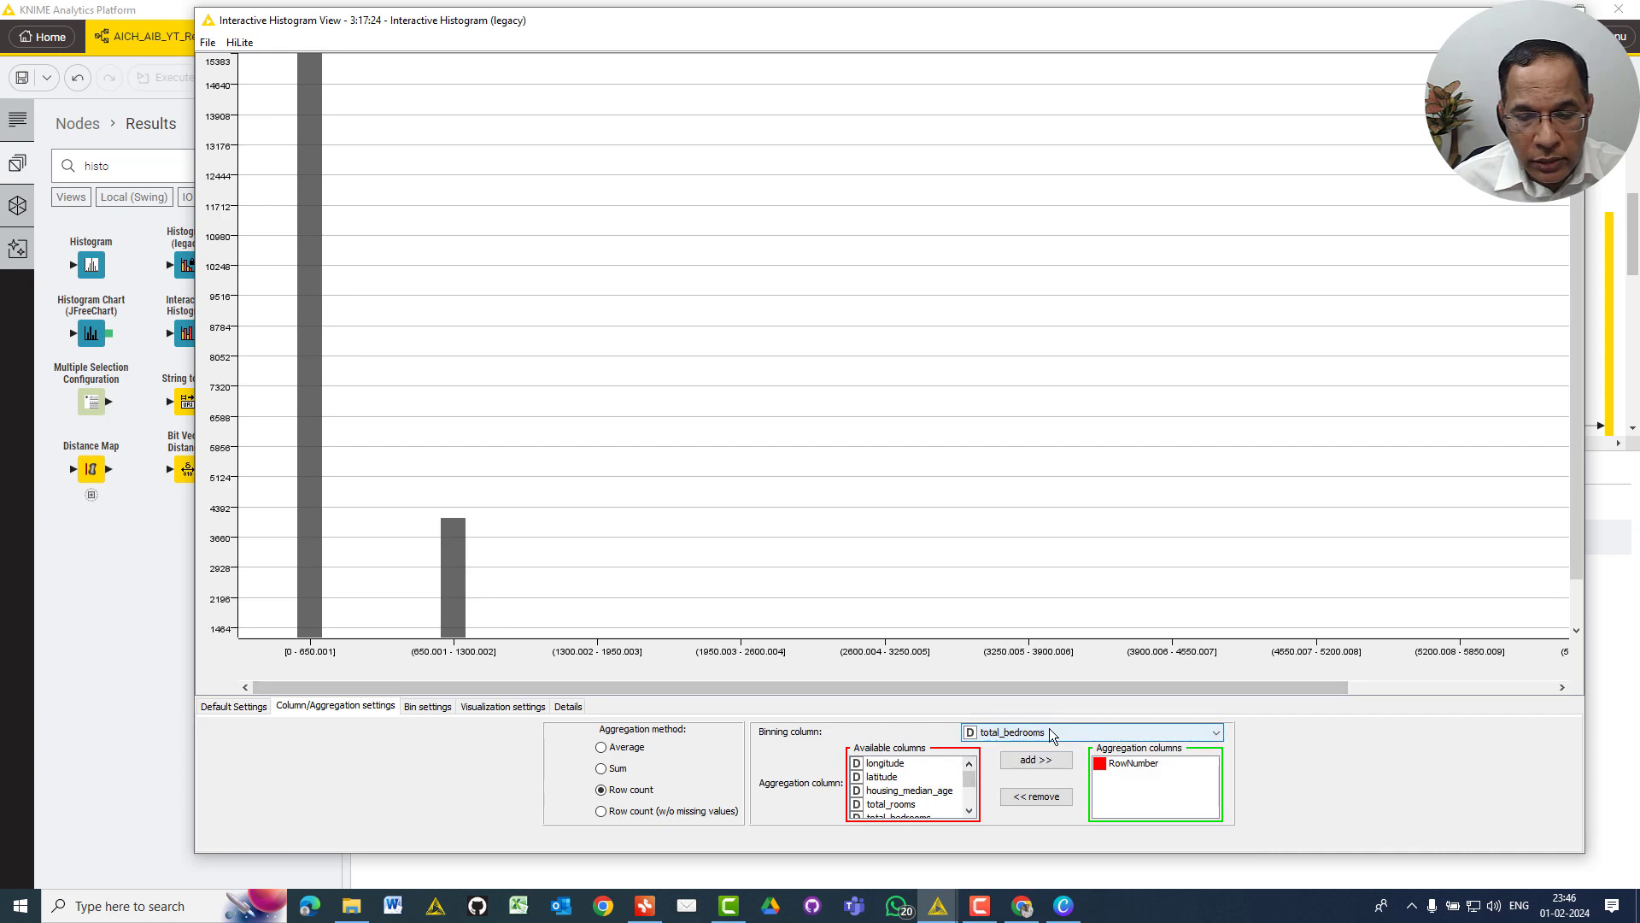
{"action": "left_click", "coordinate": [1058, 737]}
{"action": "left_click", "coordinate": [1068, 748]}
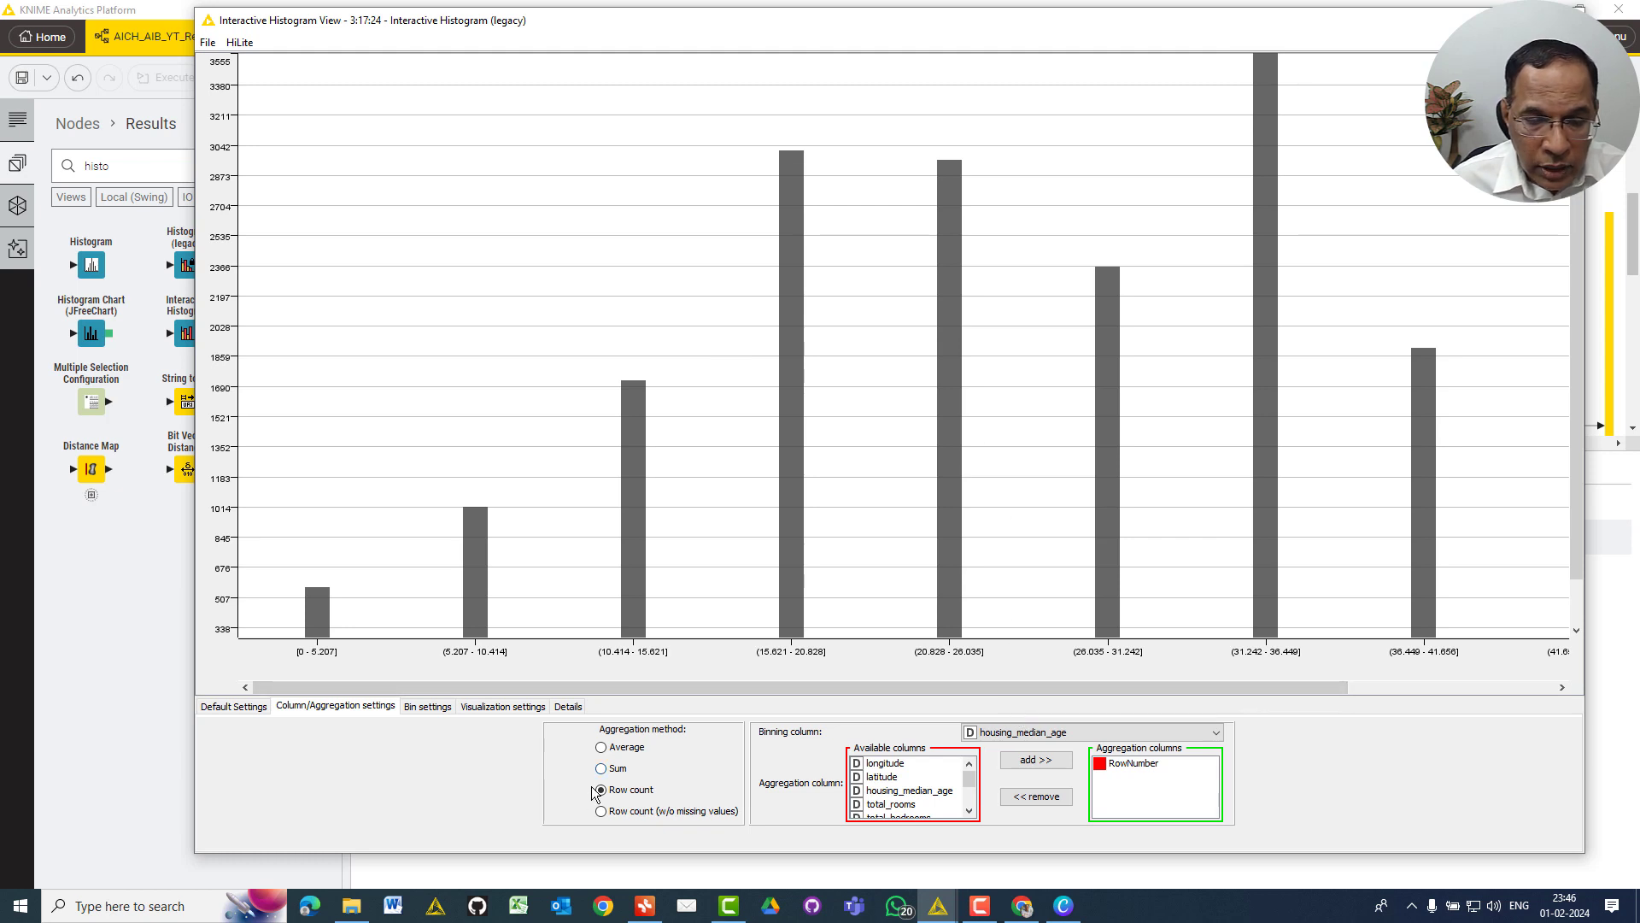
Set the number of bins to 40 for the housing_median_age histogram
{"action": "left_click", "coordinate": [430, 708]}
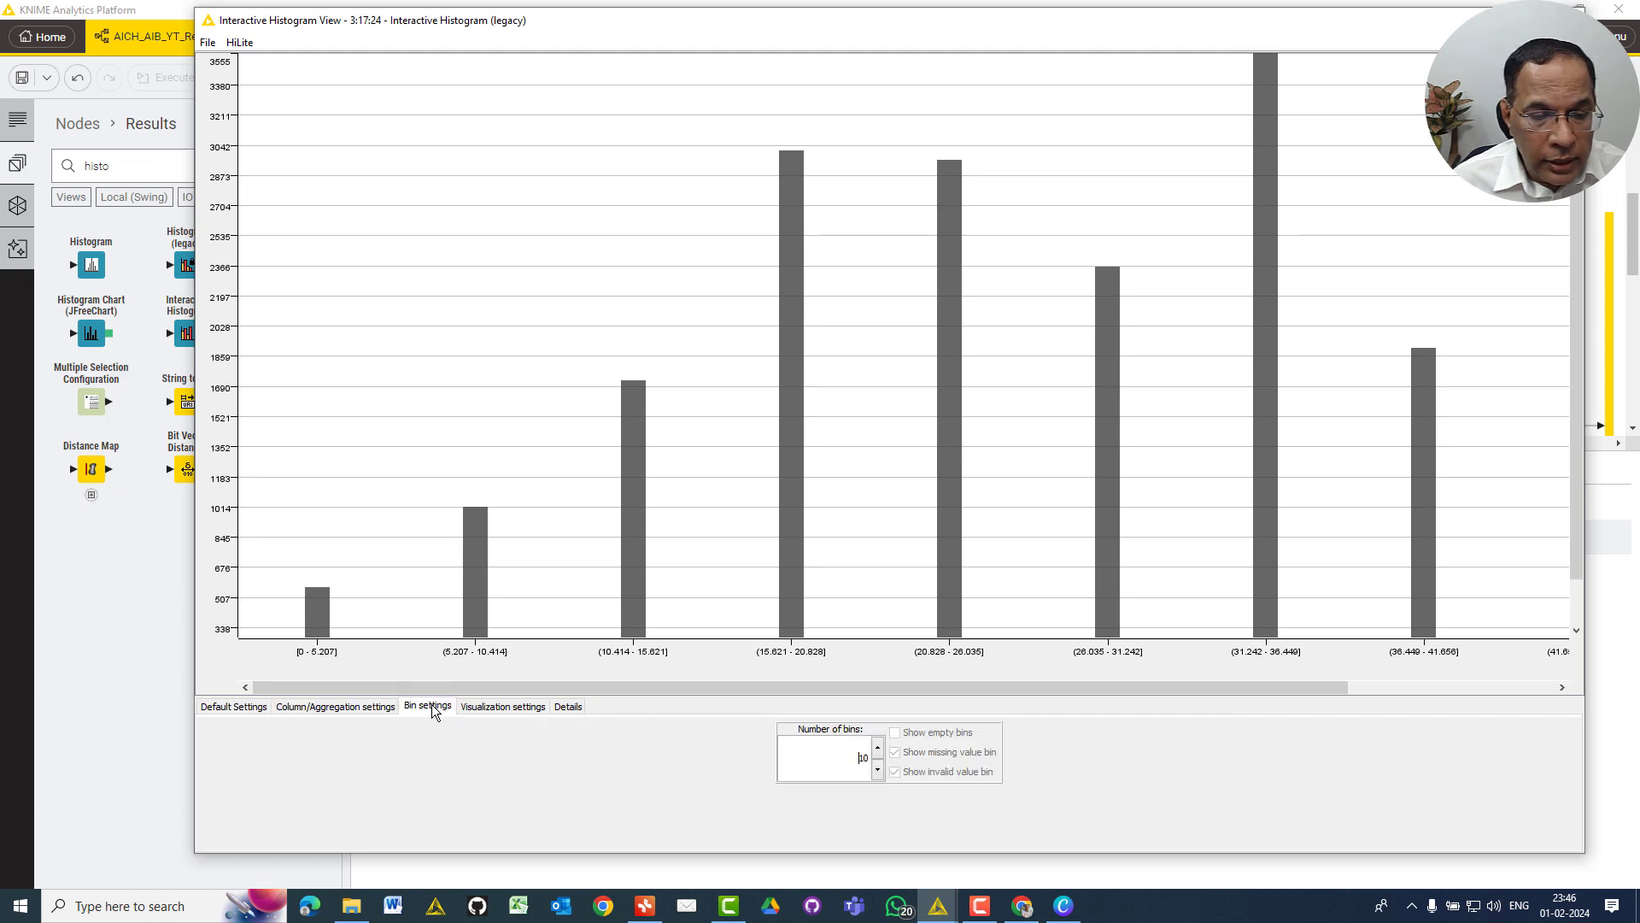
{"action": "left_click", "coordinate": [855, 765]}
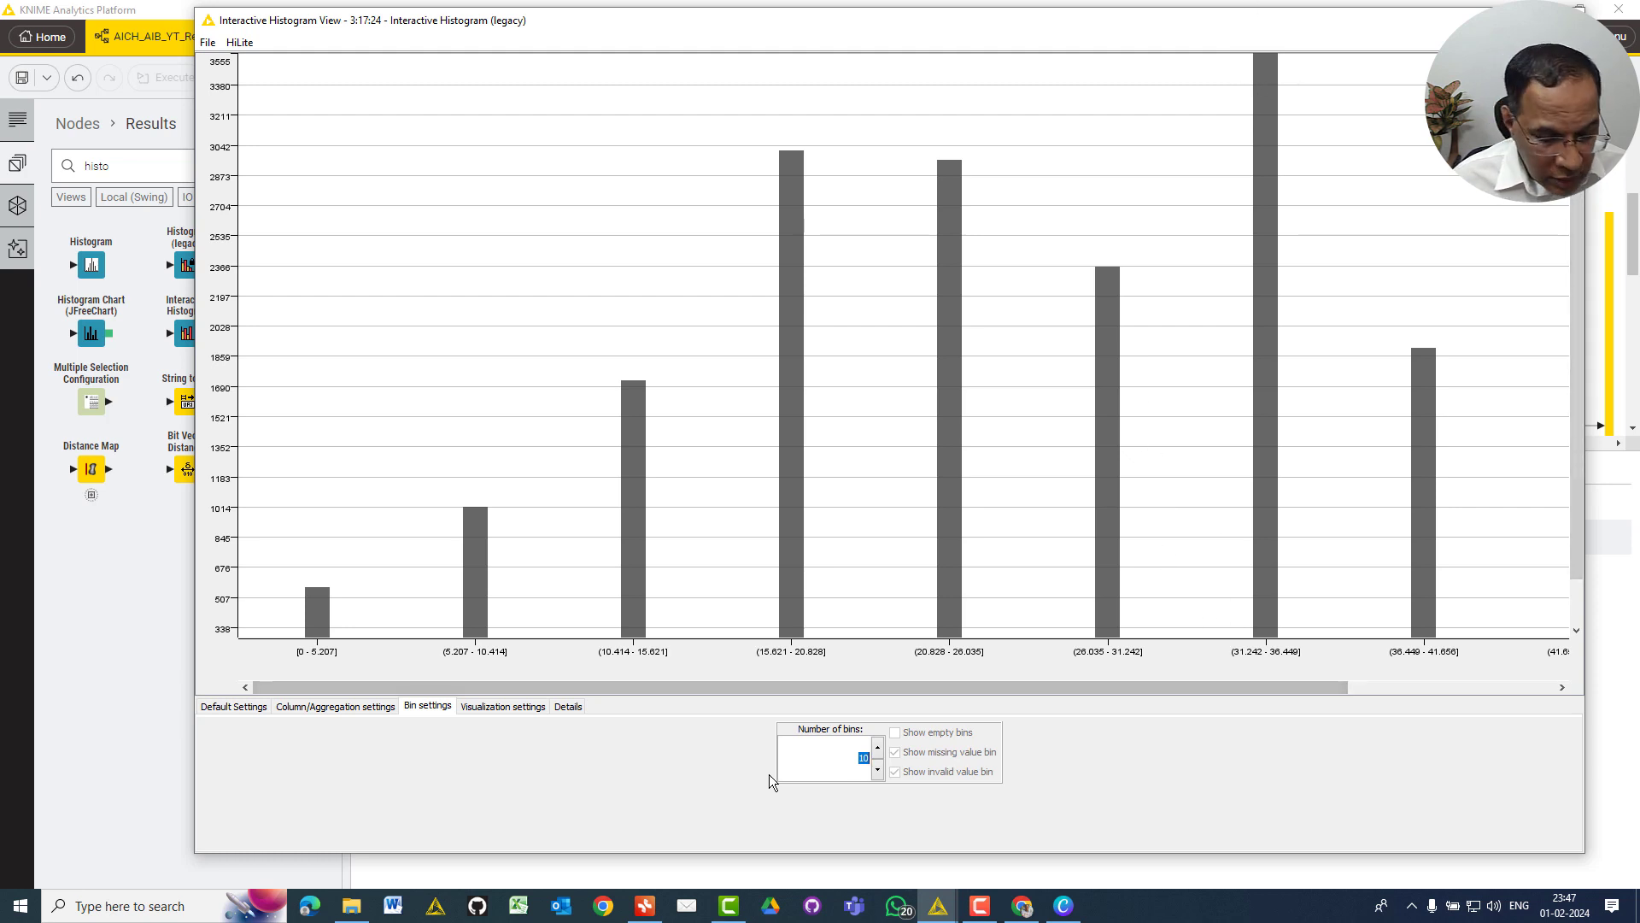
{"action": "type", "text": "40"}
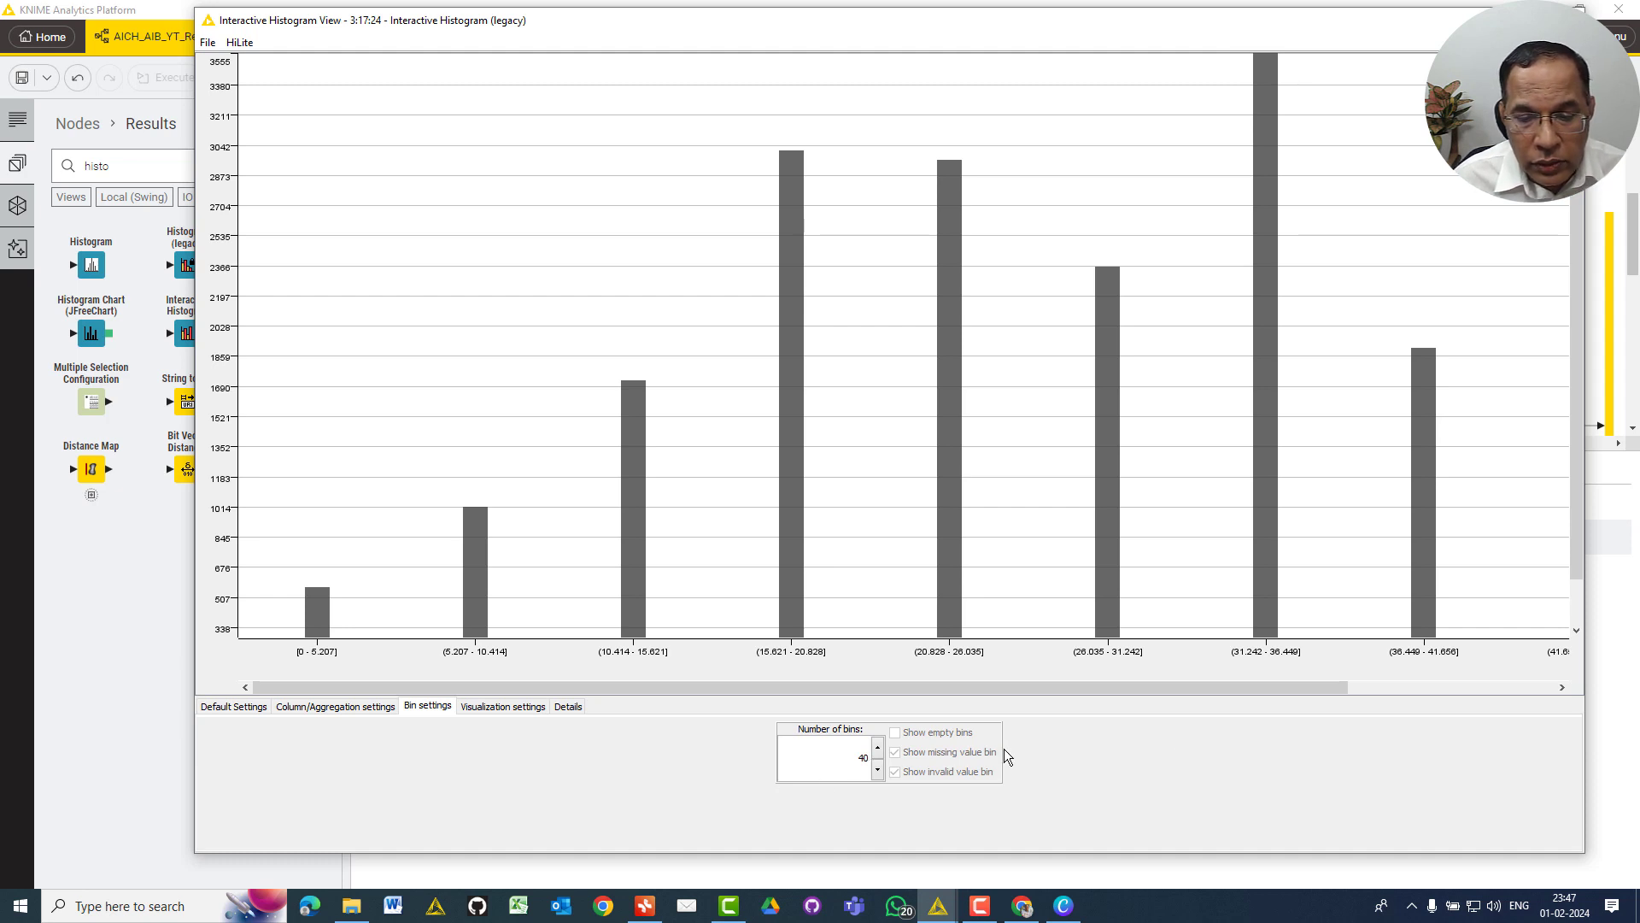
{"action": "left_click", "coordinate": [502, 706]}
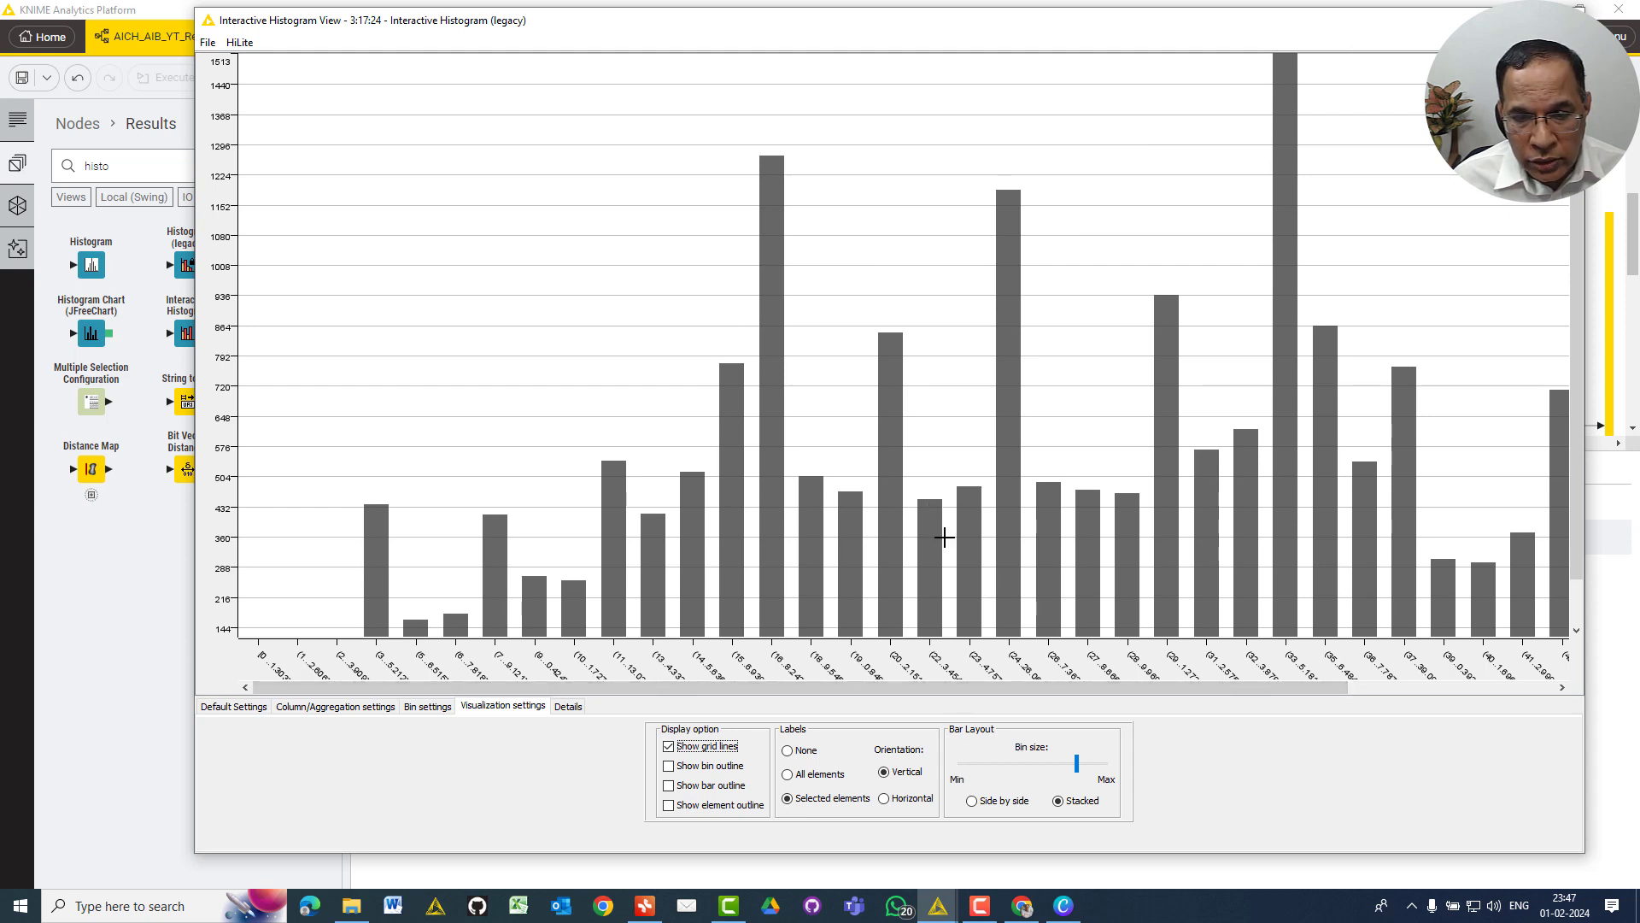
Change the histogram's binning column to median_house_value and maximize the view window
{"action": "left_click", "coordinate": [428, 707]}
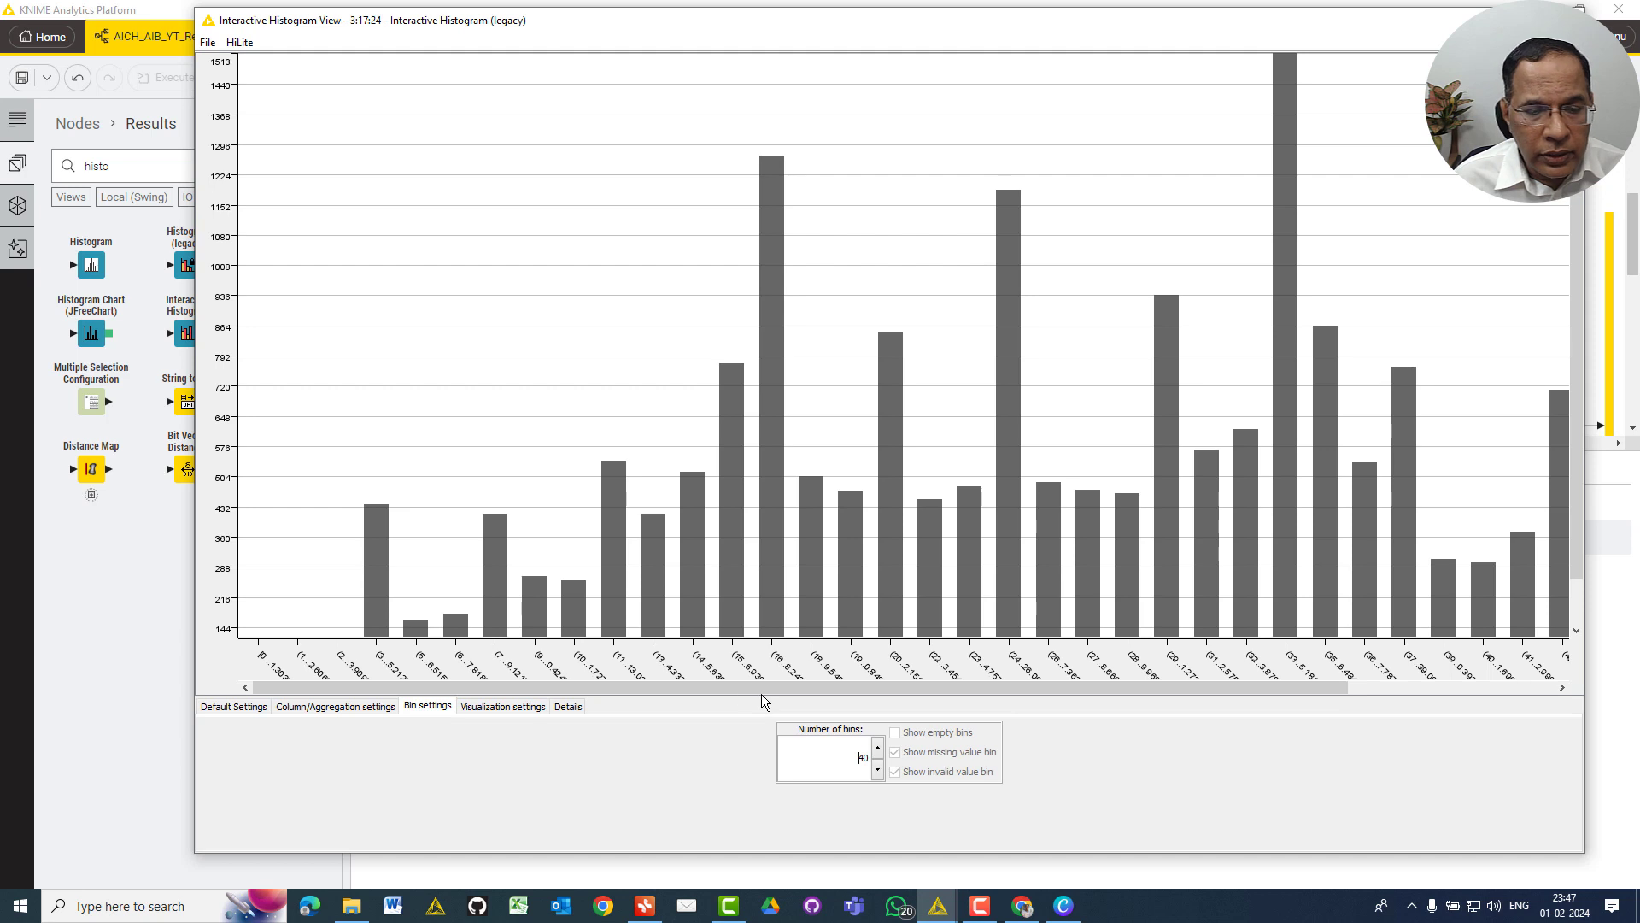
{"action": "left_click", "coordinate": [253, 706]}
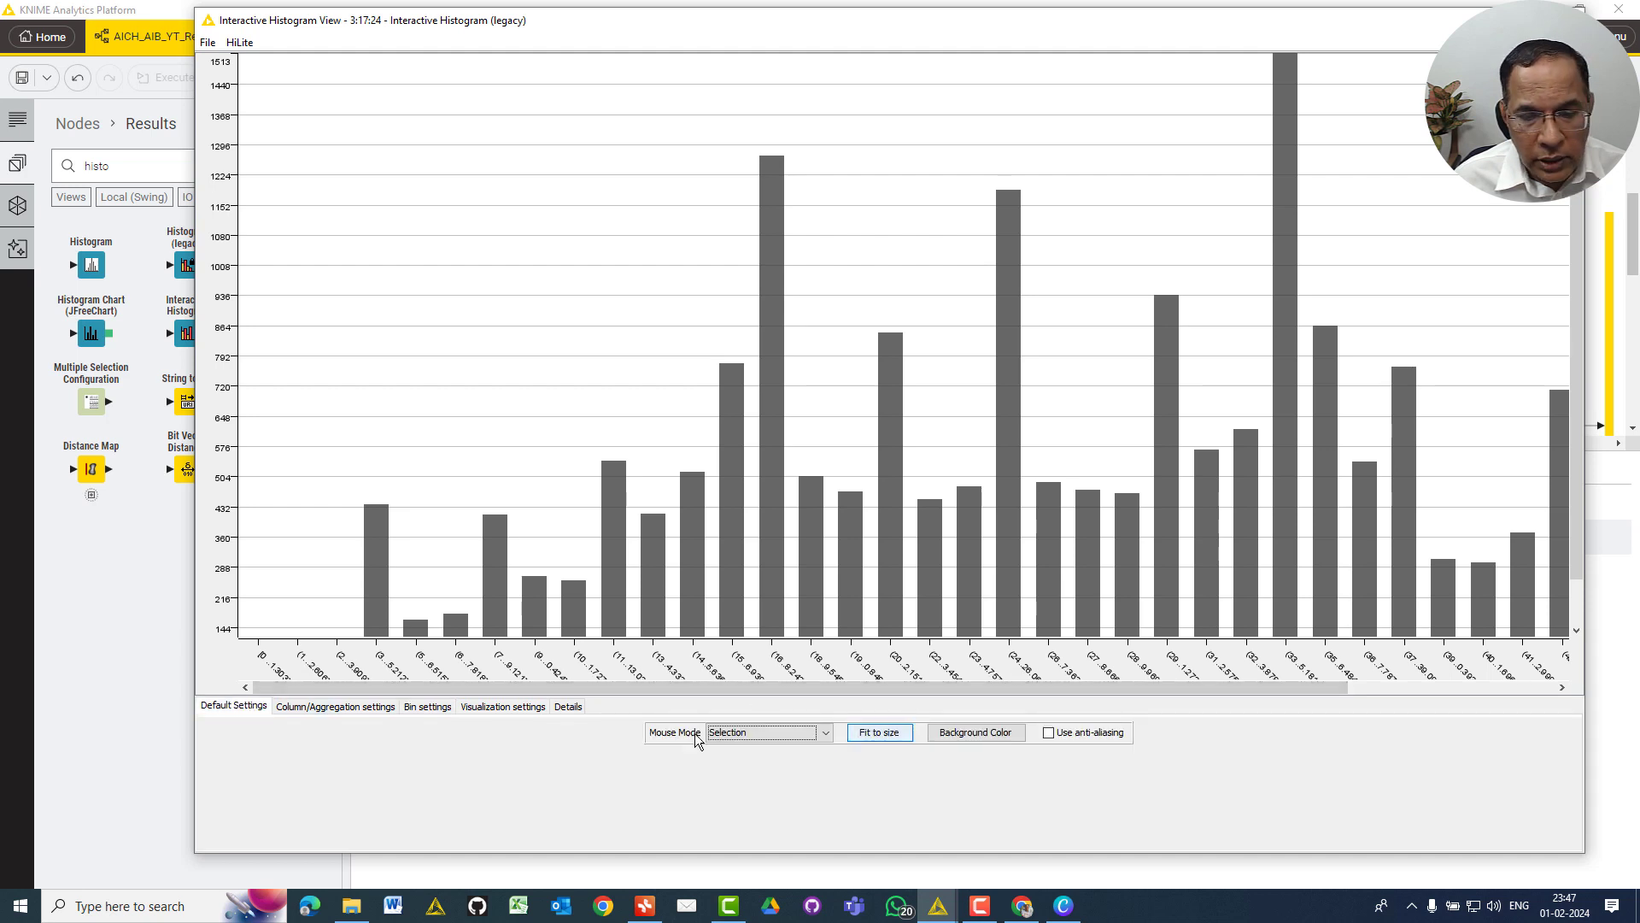
{"action": "left_click", "coordinate": [340, 709]}
{"action": "left_click", "coordinate": [1085, 733]}
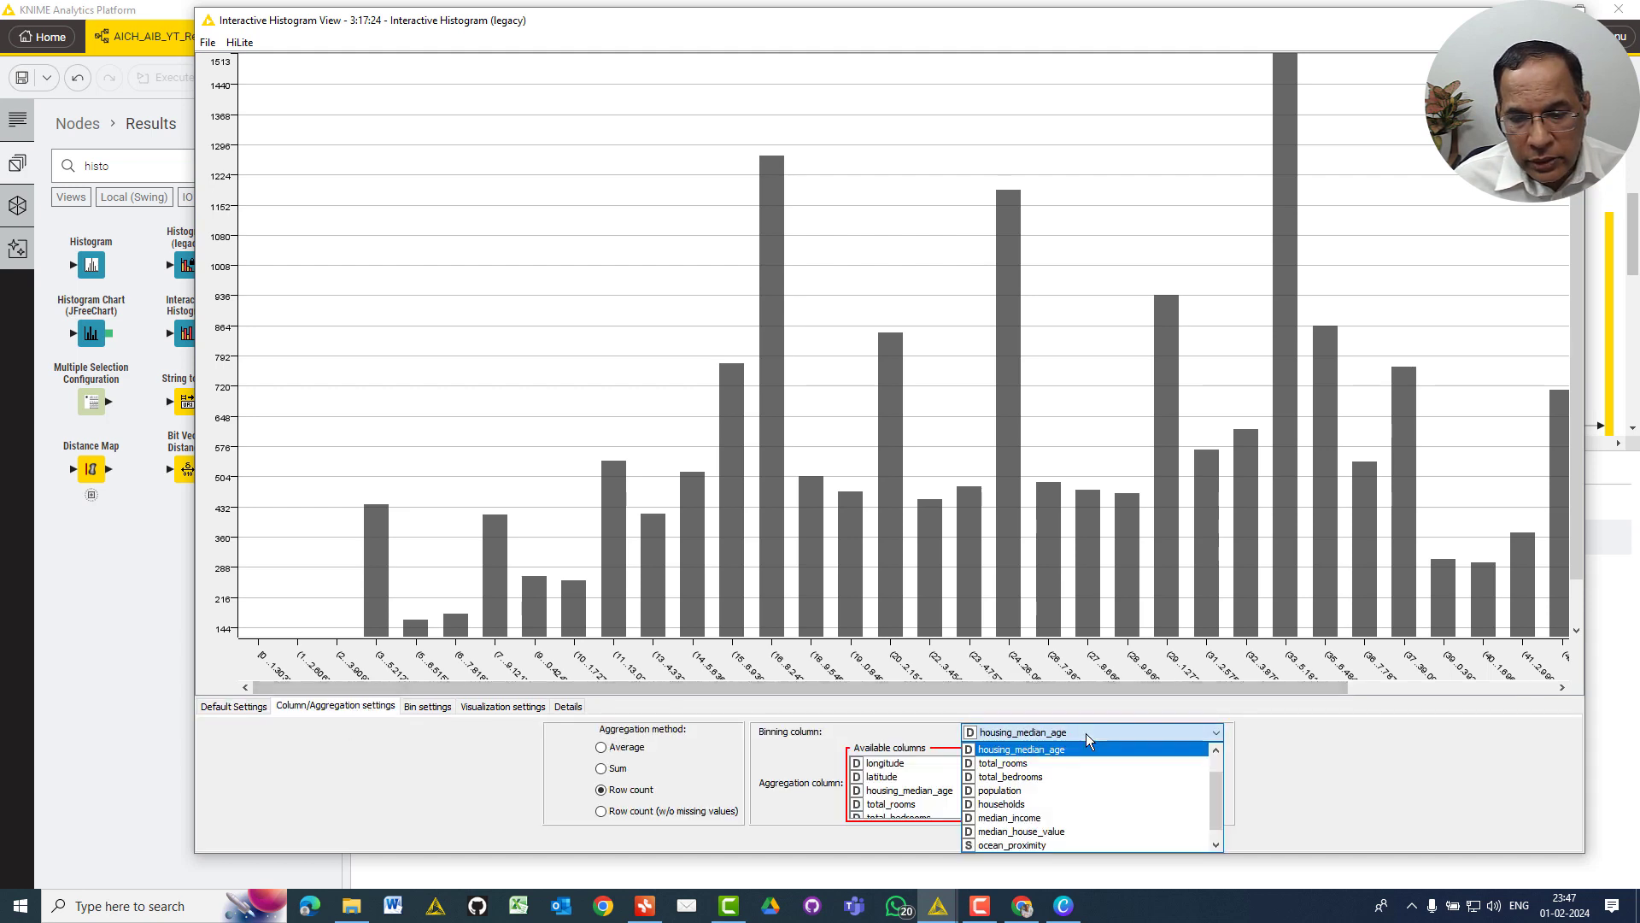
{"action": "left_click", "coordinate": [1101, 829]}
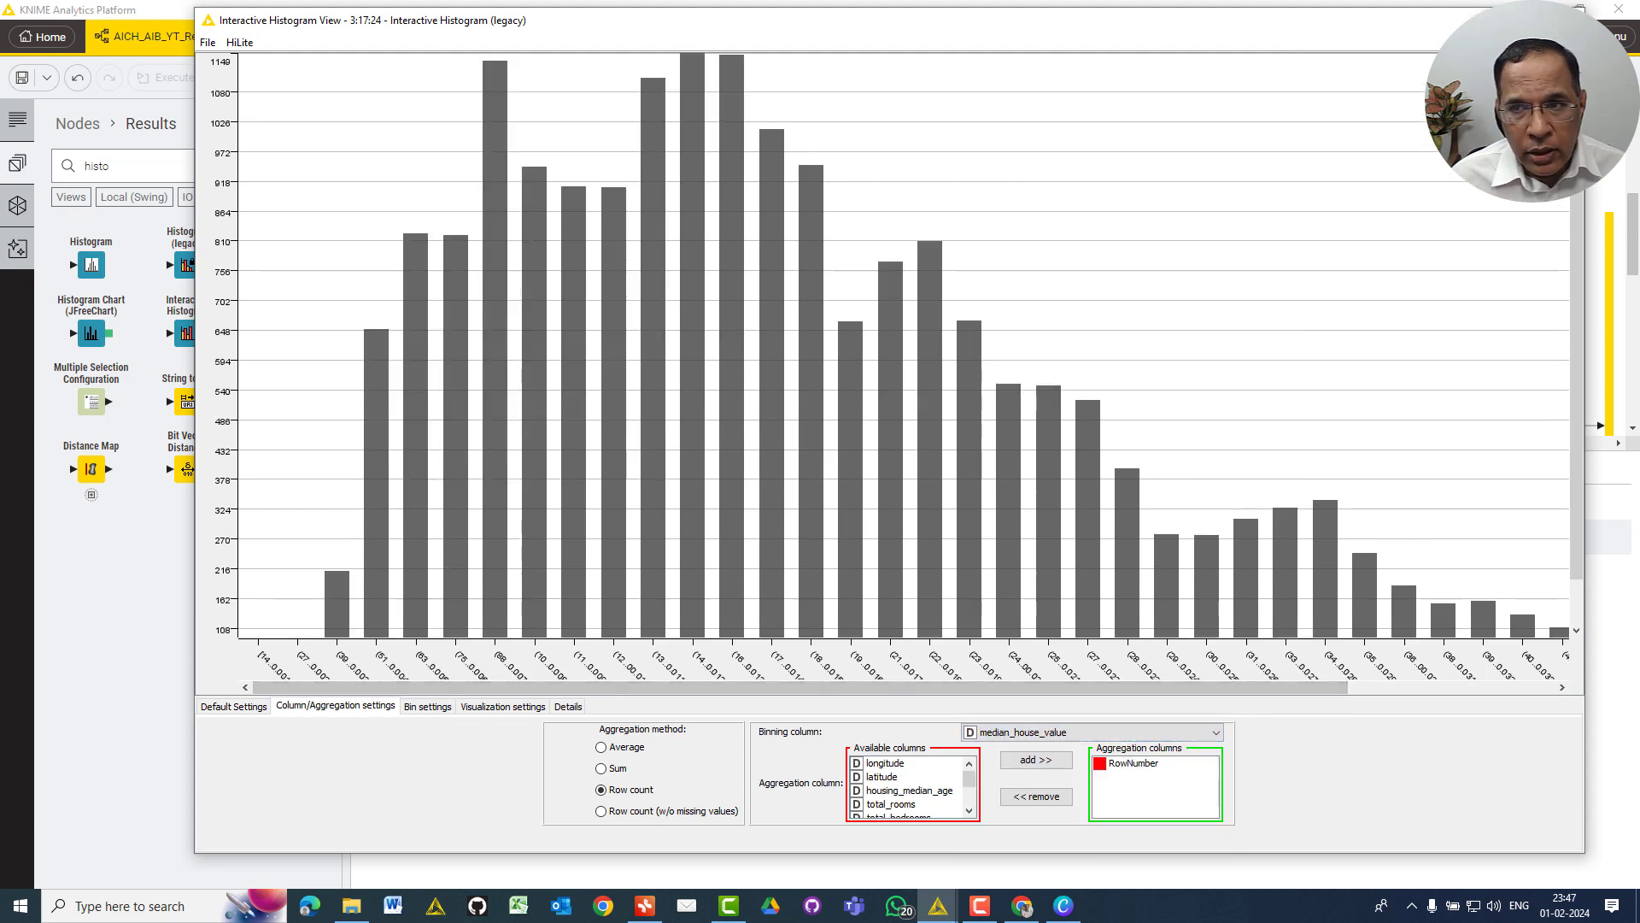
{"action": "double_click", "coordinate": [1024, 13]}
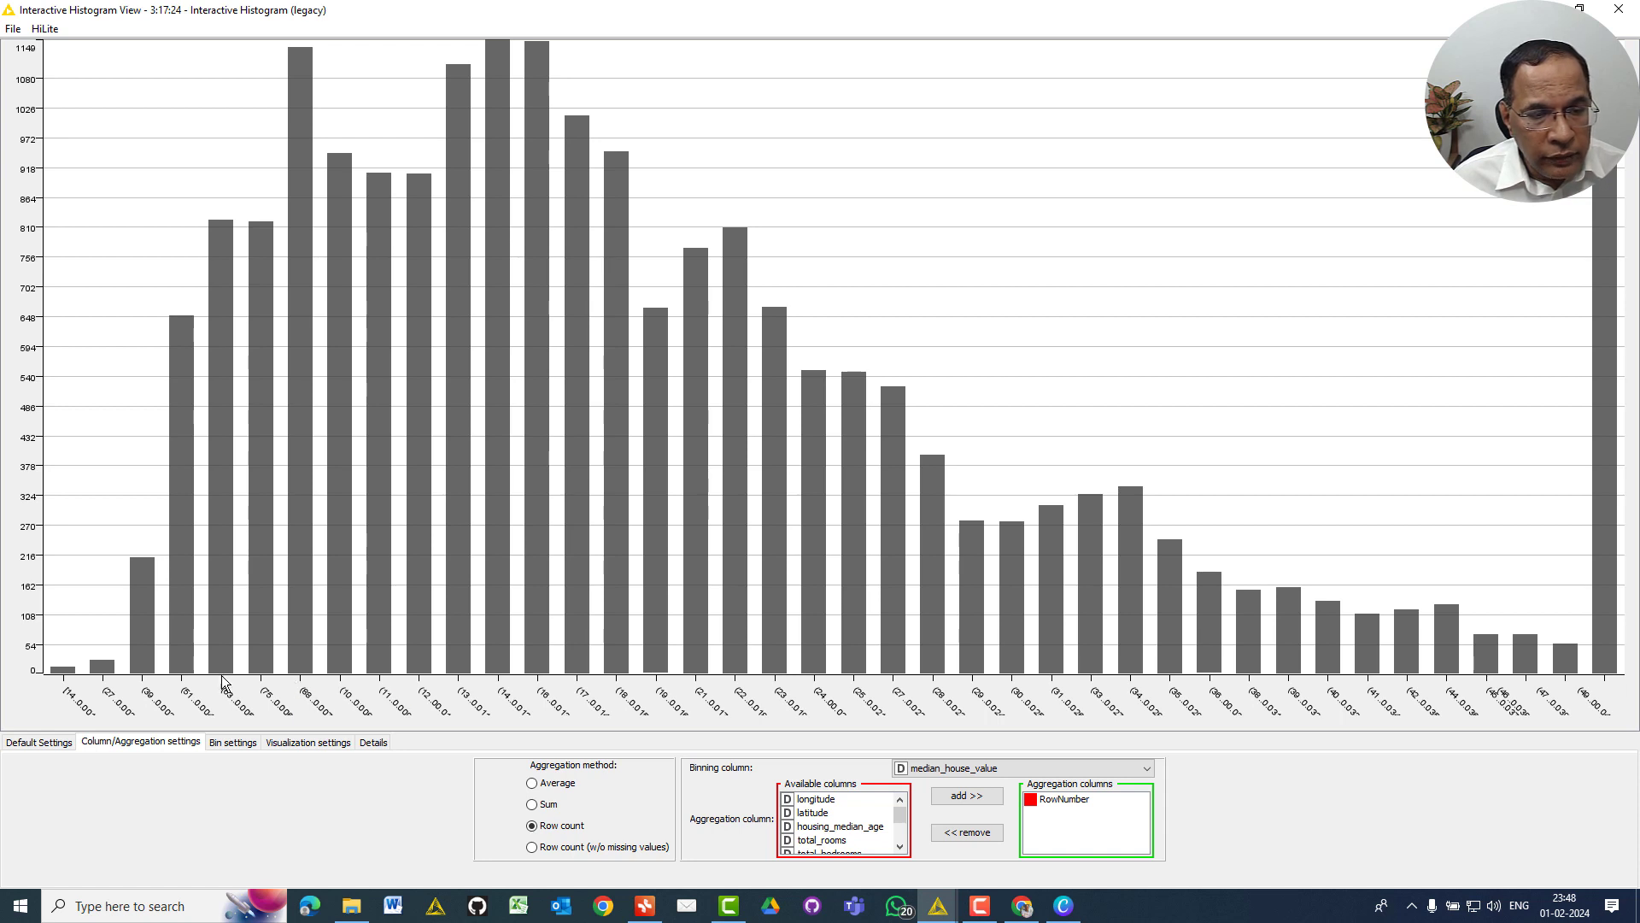
Select the lowest and second-lowest median_house_value bars in turn and apply UnHiLite to the selected bar
{"action": "left_click", "coordinate": [64, 670]}
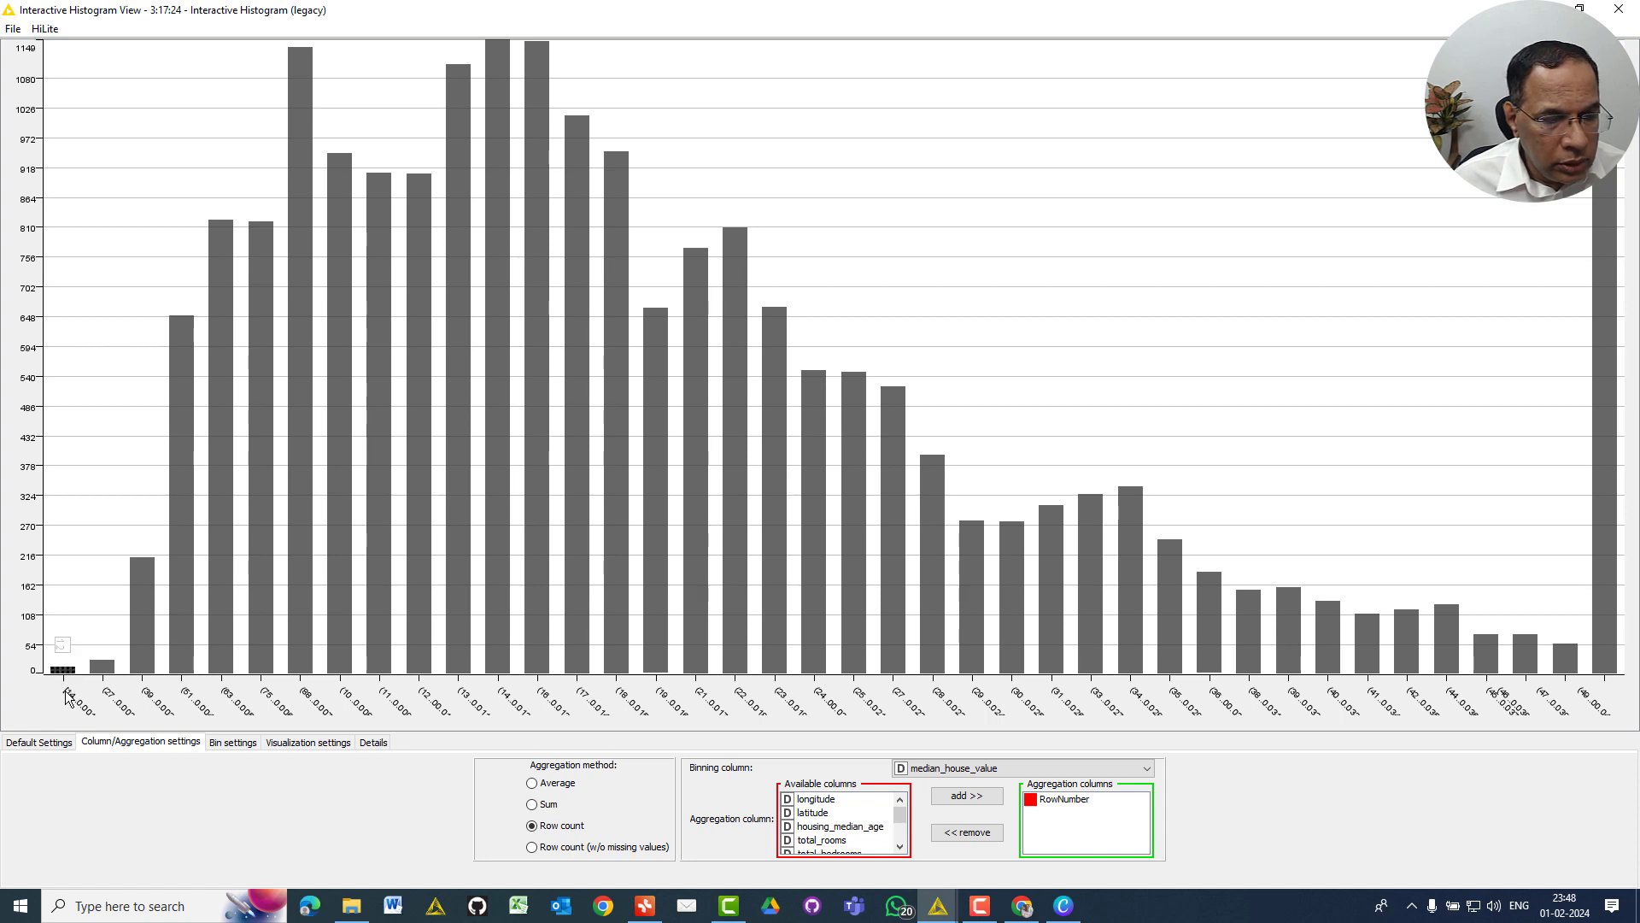
{"action": "left_click", "coordinate": [104, 667]}
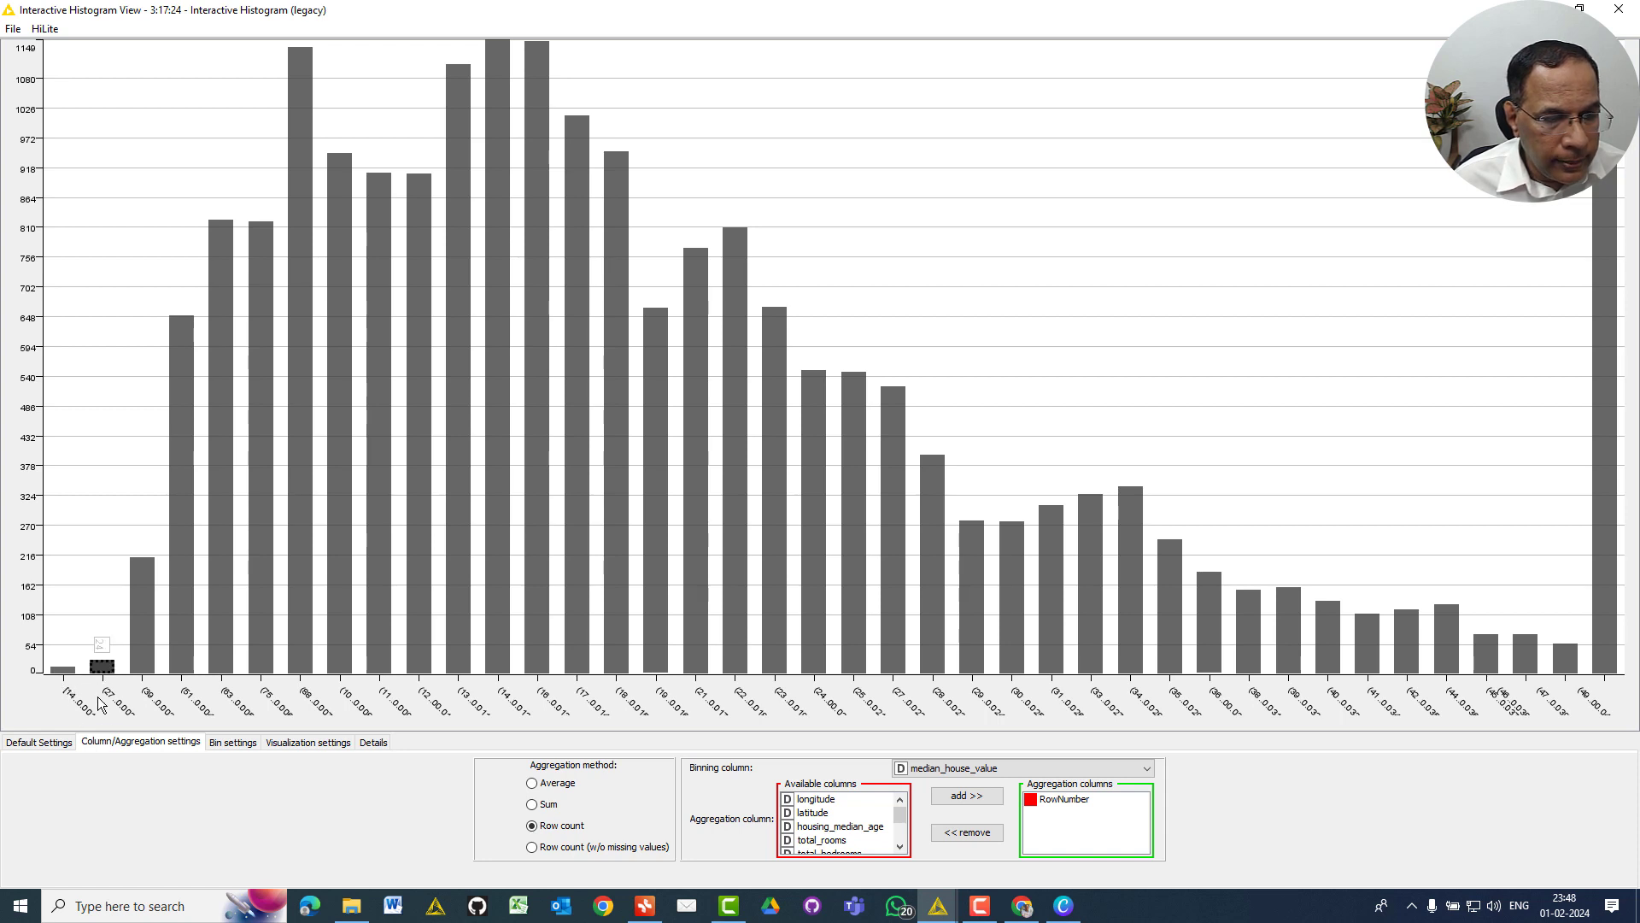
{"action": "left_click", "coordinate": [212, 749]}
{"action": "left_click", "coordinate": [158, 741]}
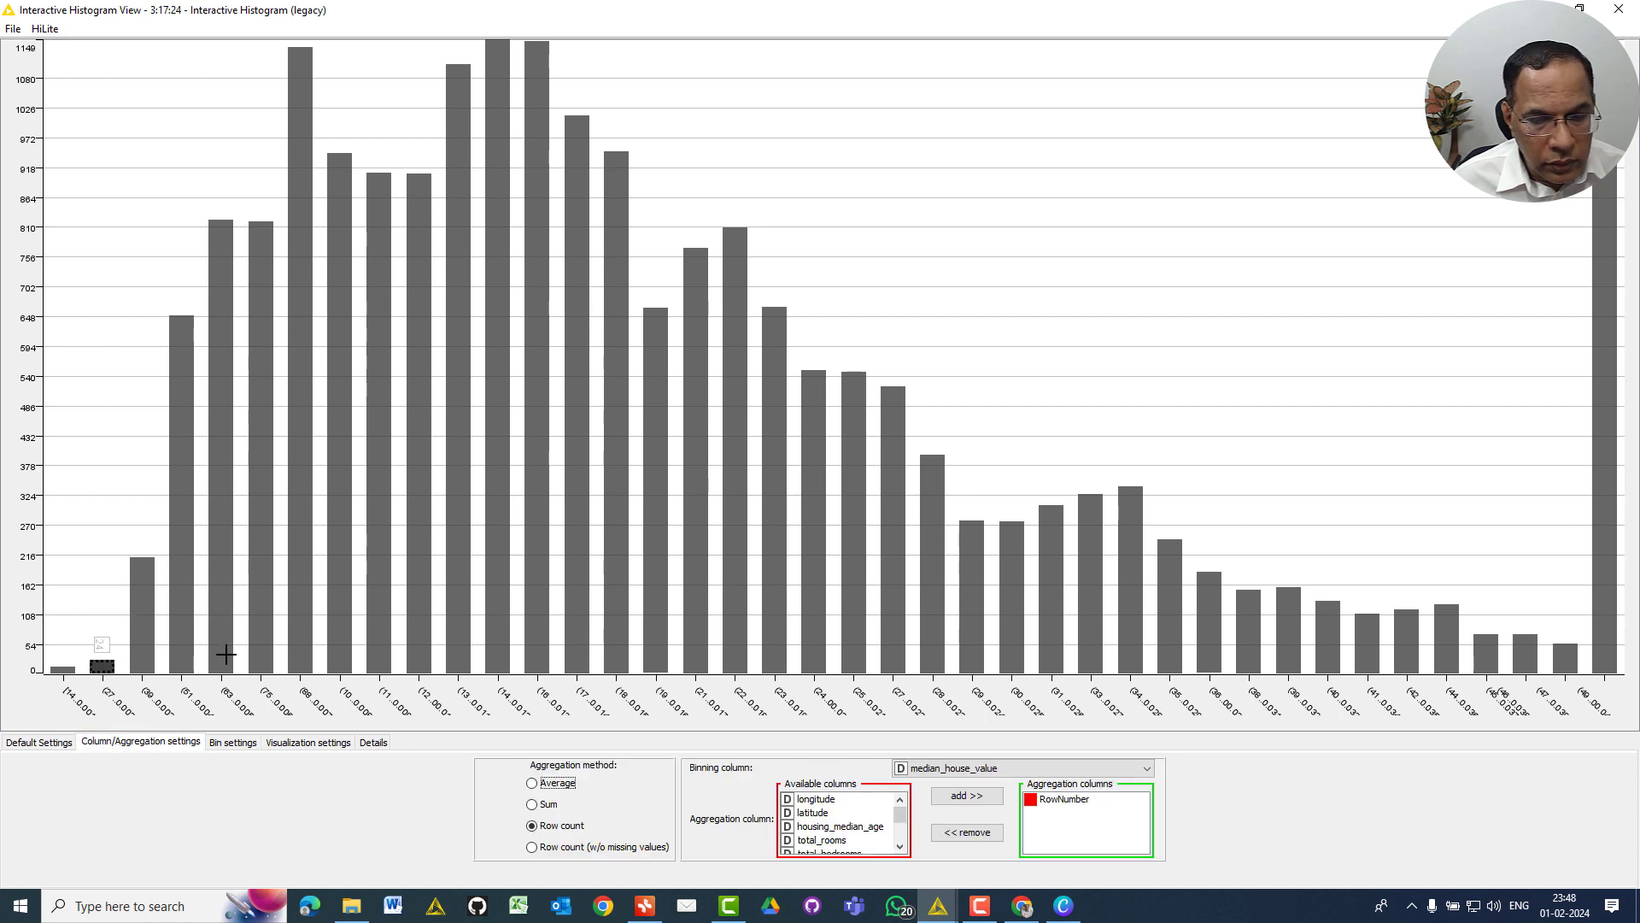
{"action": "left_click", "coordinate": [44, 29]}
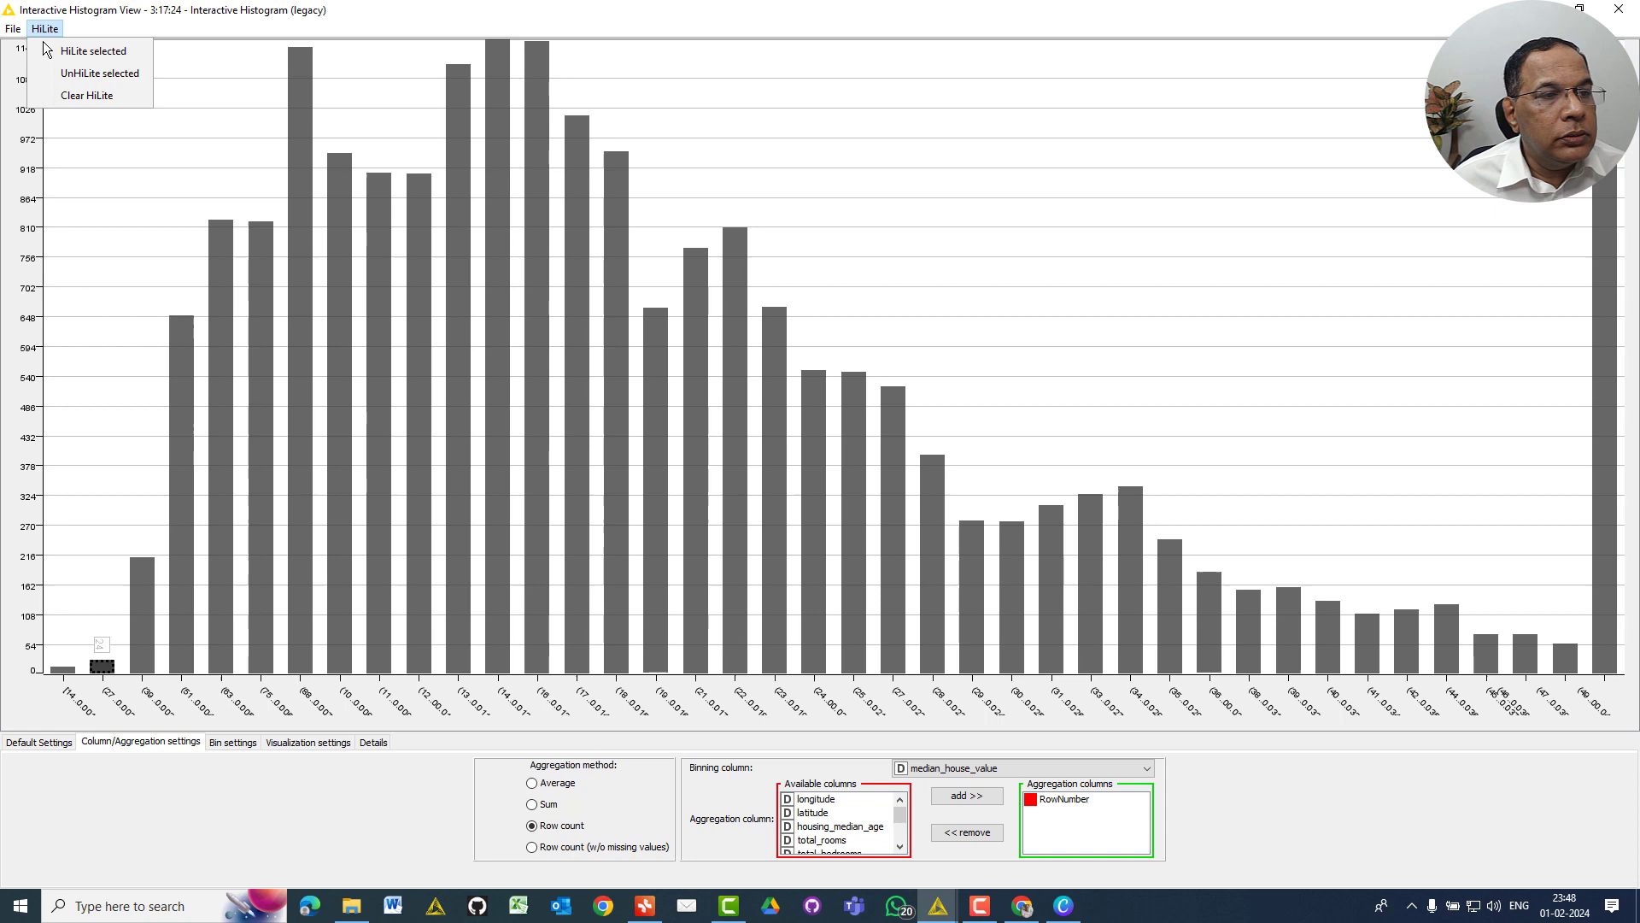
{"action": "left_click", "coordinate": [73, 73]}
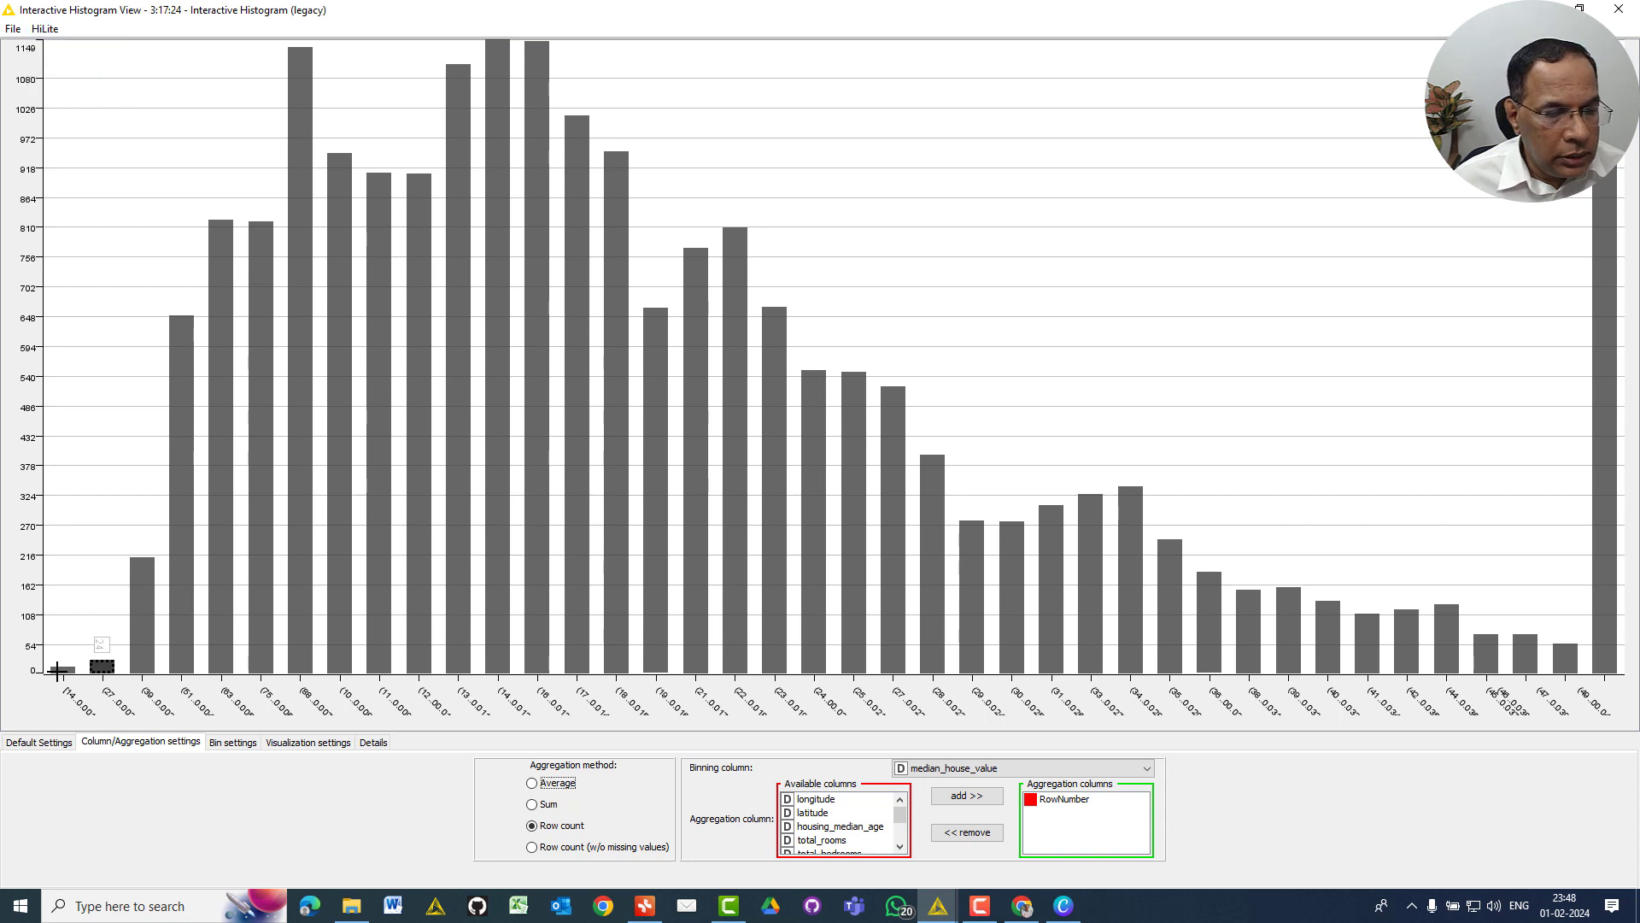
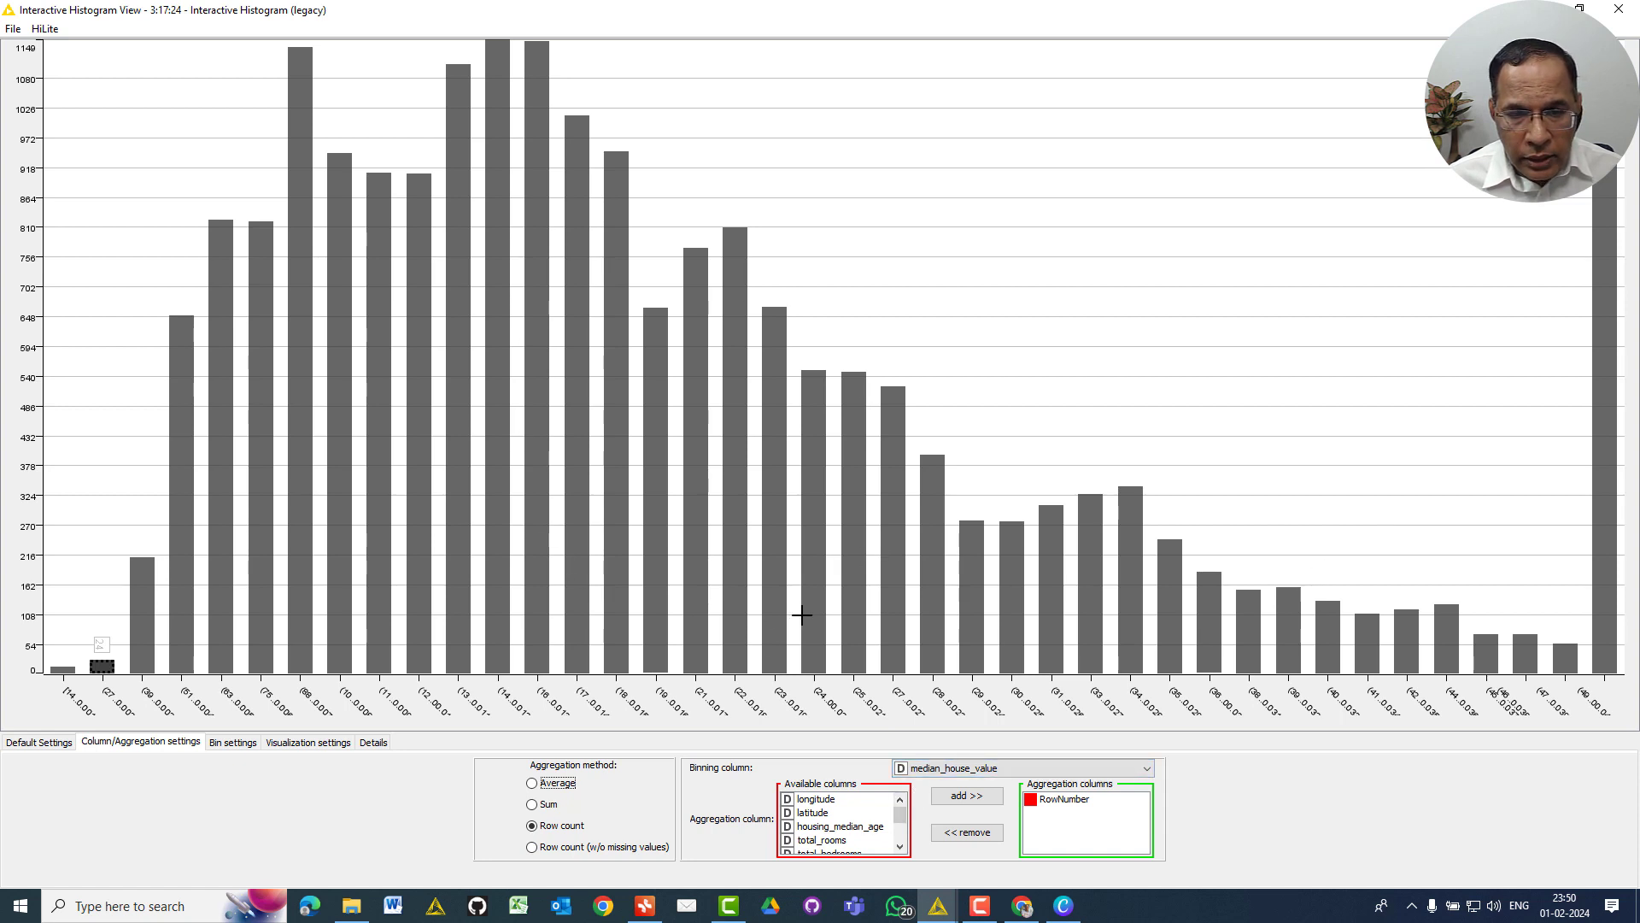
Change the histogram's binning column to median_income
{"action": "left_click", "coordinate": [1022, 770]}
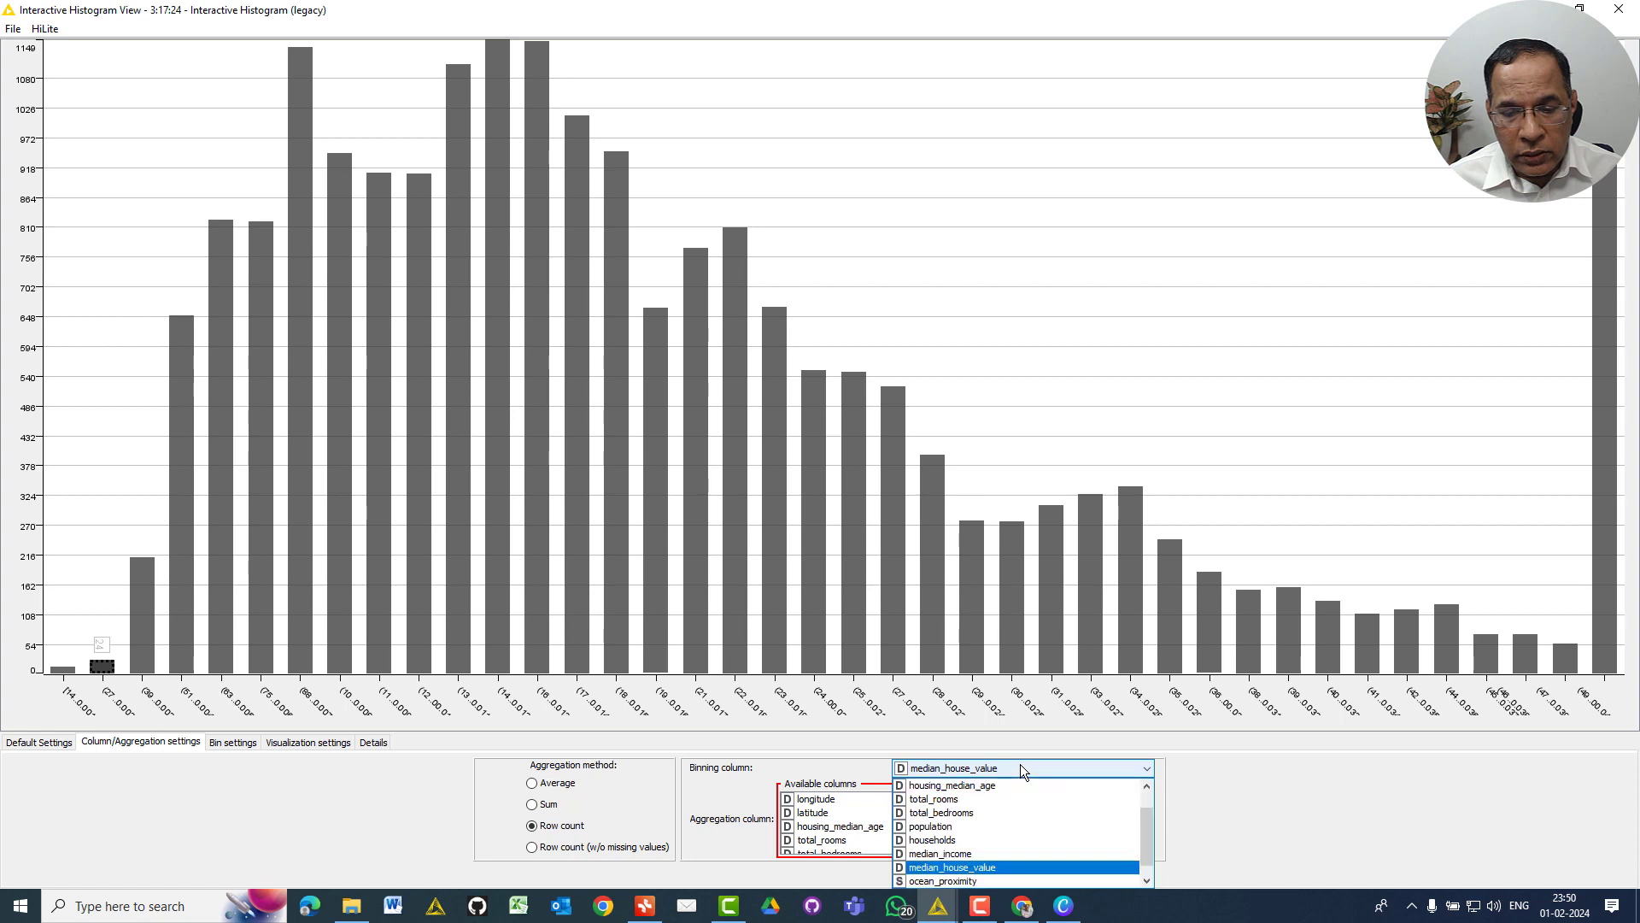
{"action": "left_click", "coordinate": [973, 855]}
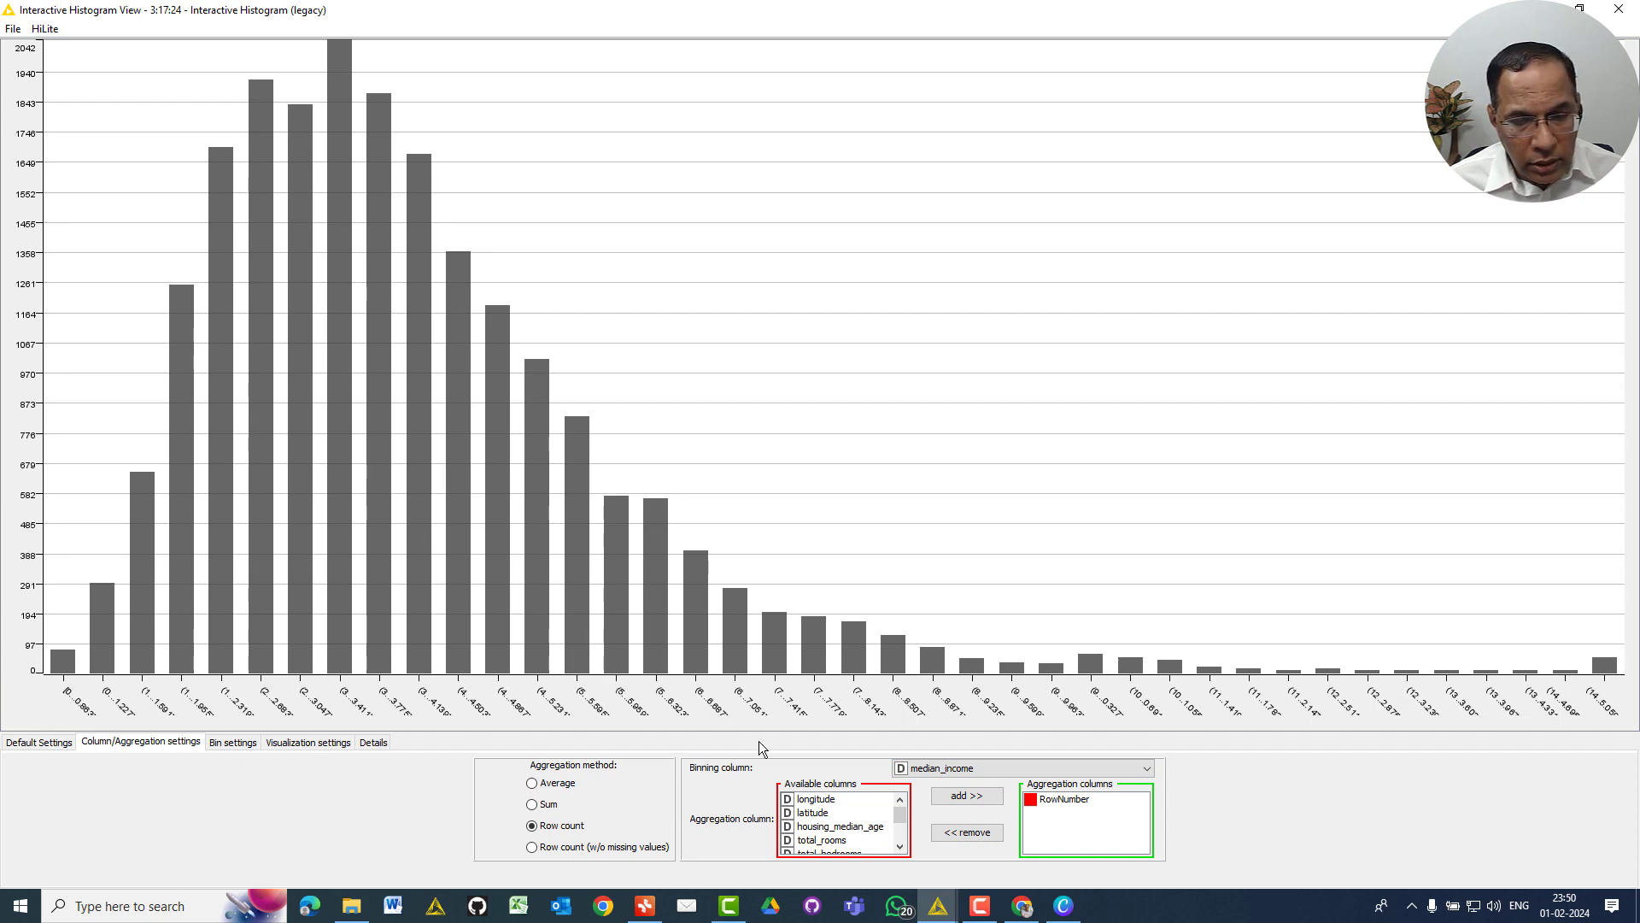
Try out the bin, bar and element outline display options on the median_income histogram and switch them off again
{"action": "left_click", "coordinate": [300, 742]}
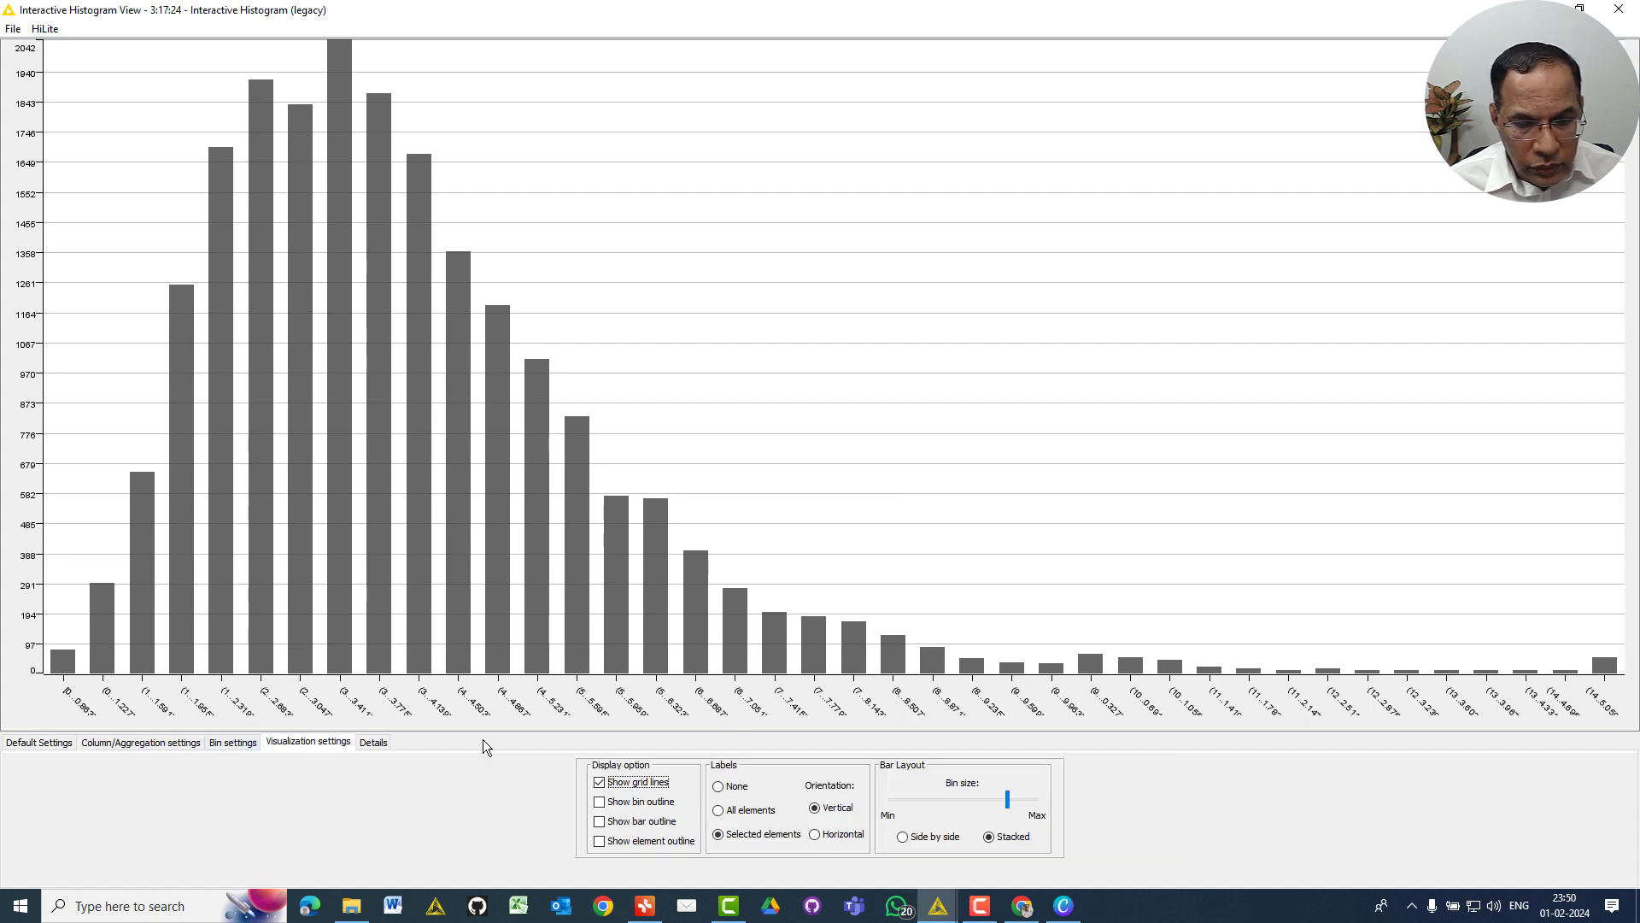
{"action": "left_click", "coordinate": [659, 802]}
{"action": "left_click", "coordinate": [657, 821]}
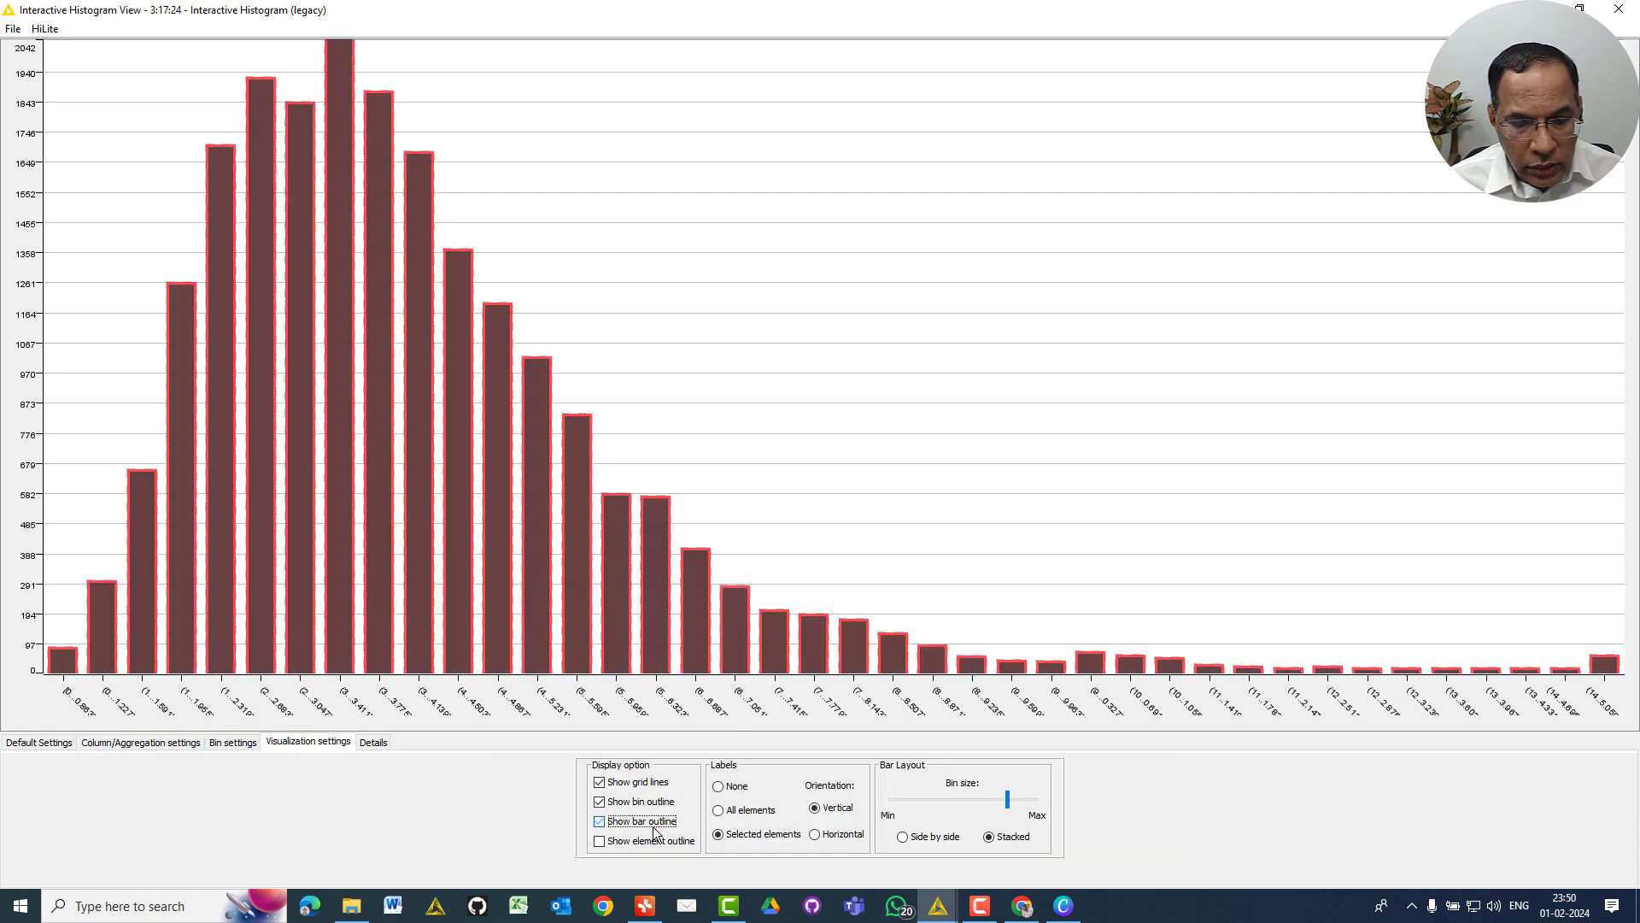
{"action": "left_click", "coordinate": [663, 823]}
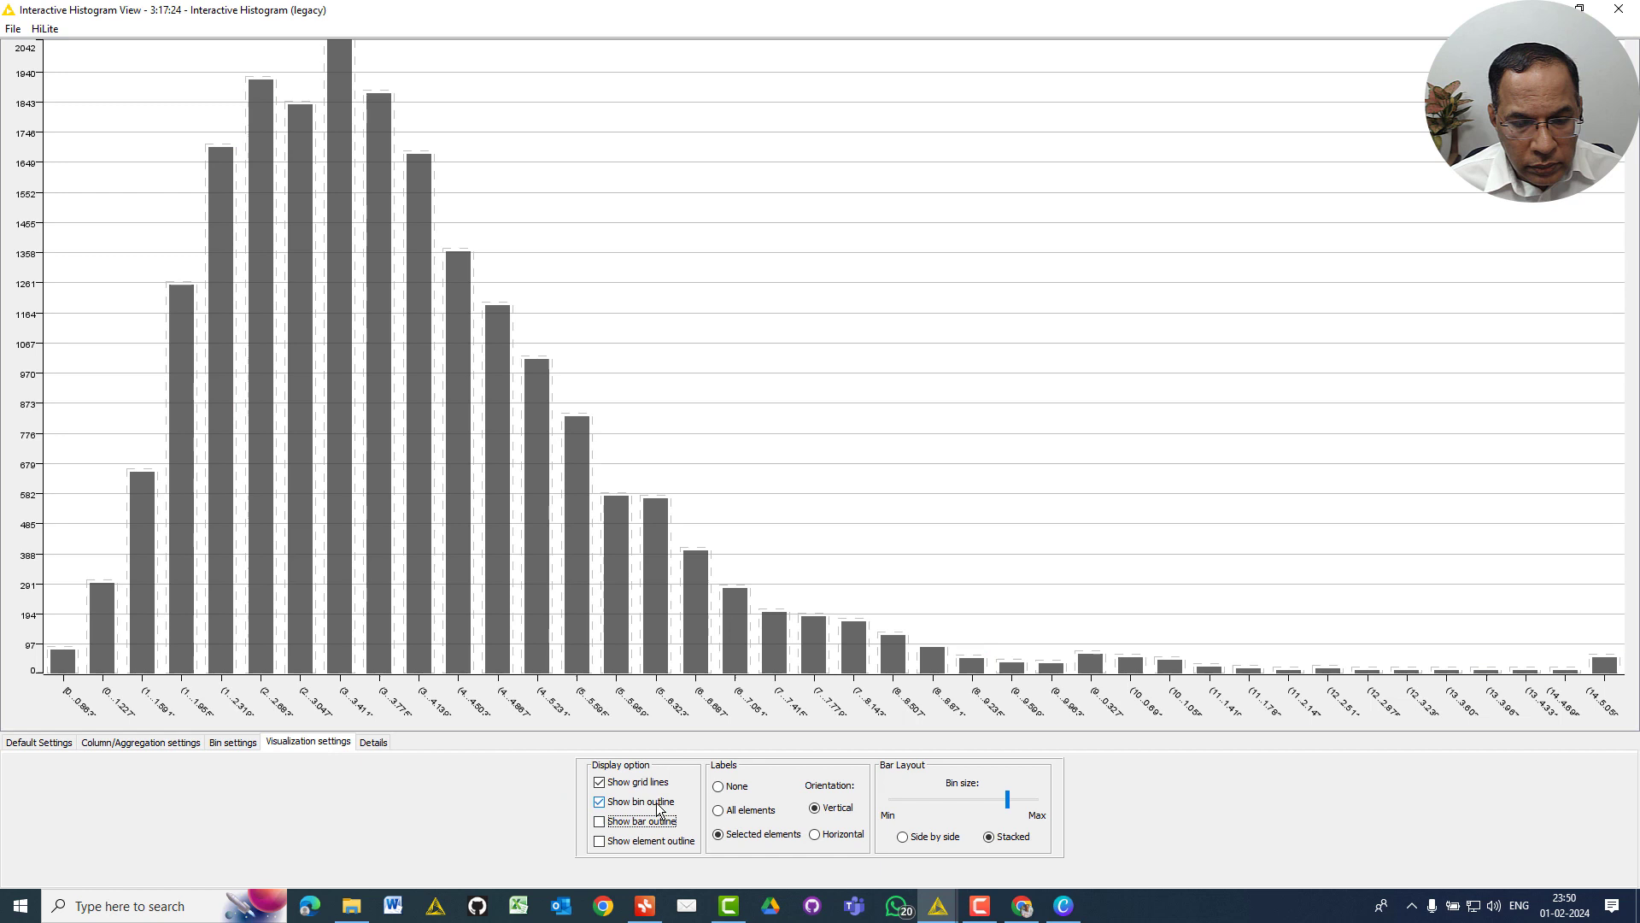
{"action": "left_click", "coordinate": [665, 849]}
{"action": "left_click", "coordinate": [665, 849]}
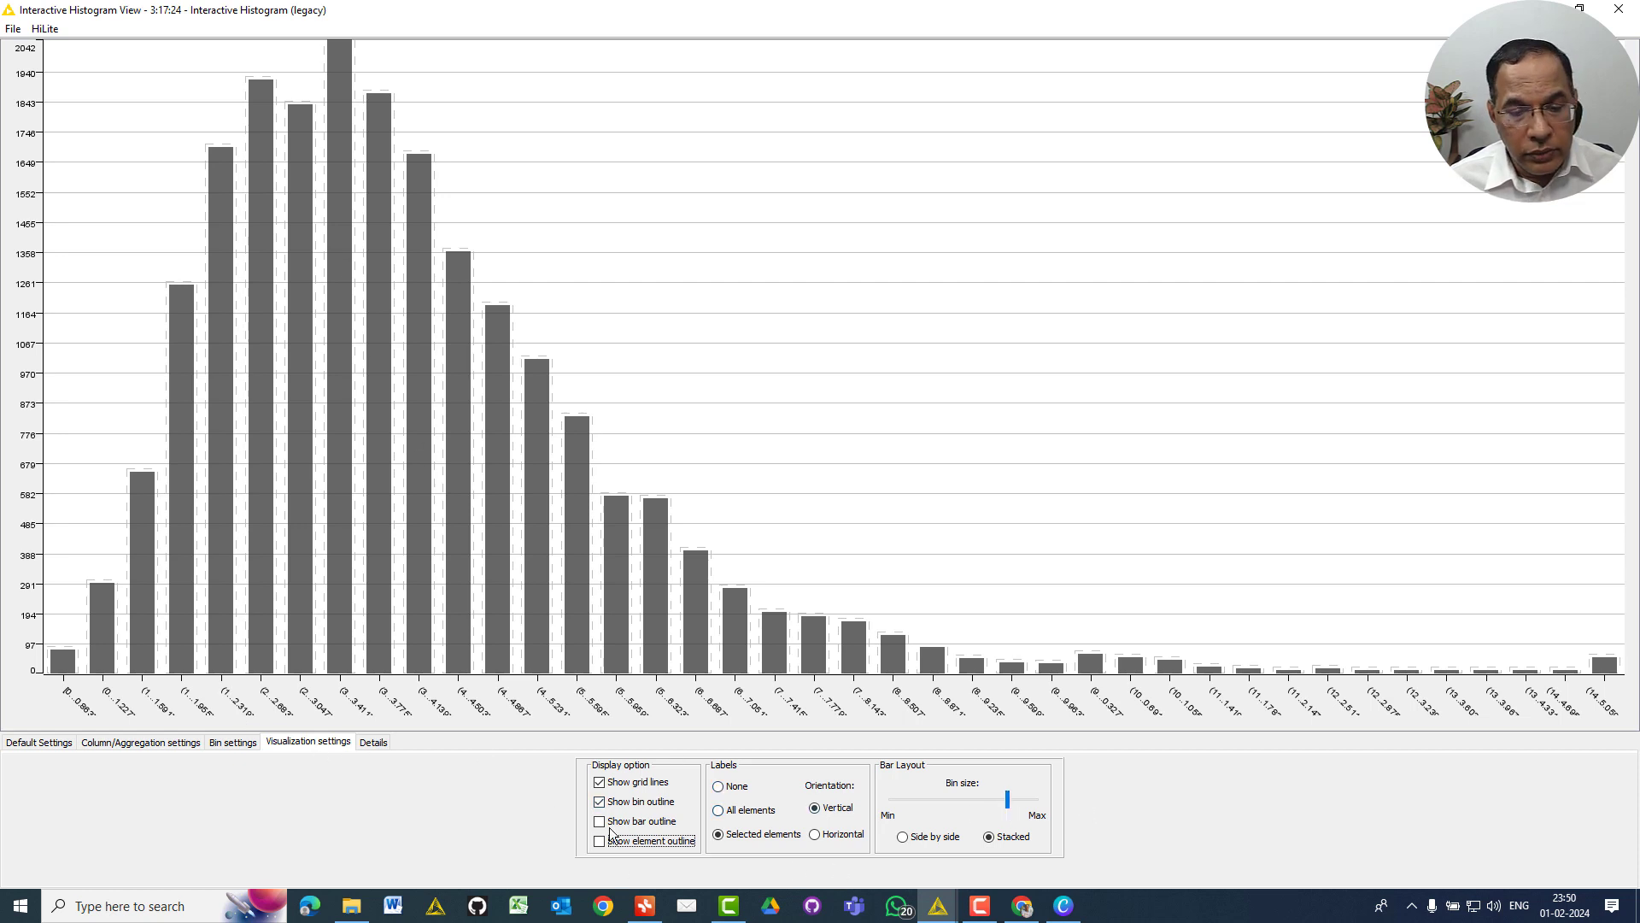
{"action": "left_click", "coordinate": [630, 804]}
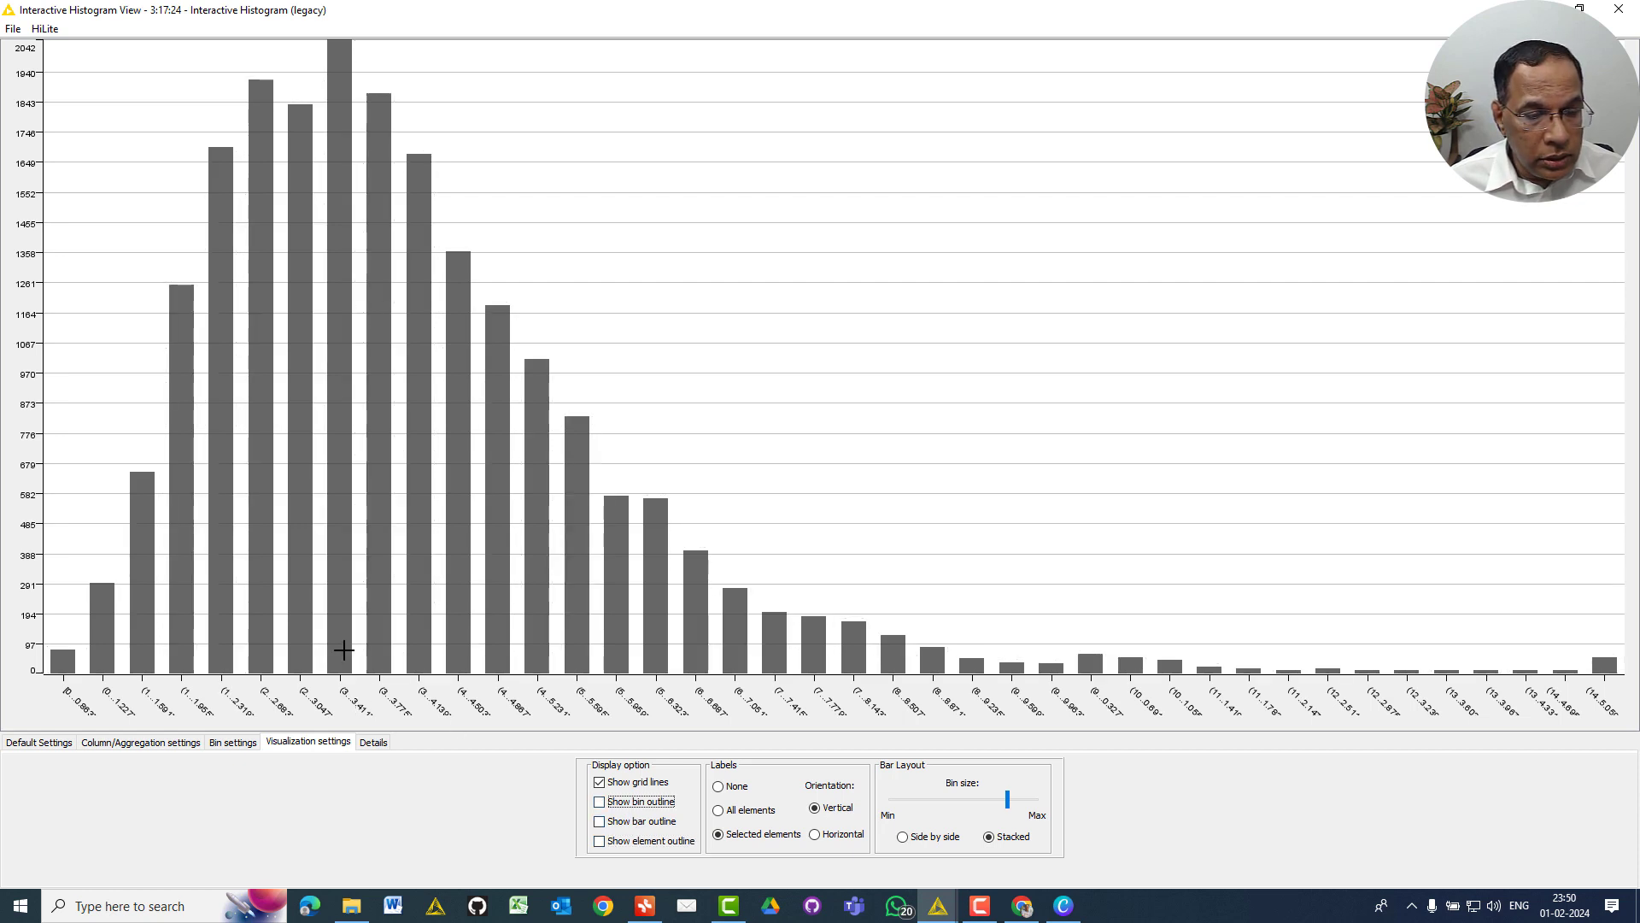
Select the tallest median_income bar, clear the HiLite and apply UnHiLite to the selected bar
{"action": "left_click", "coordinate": [344, 652]}
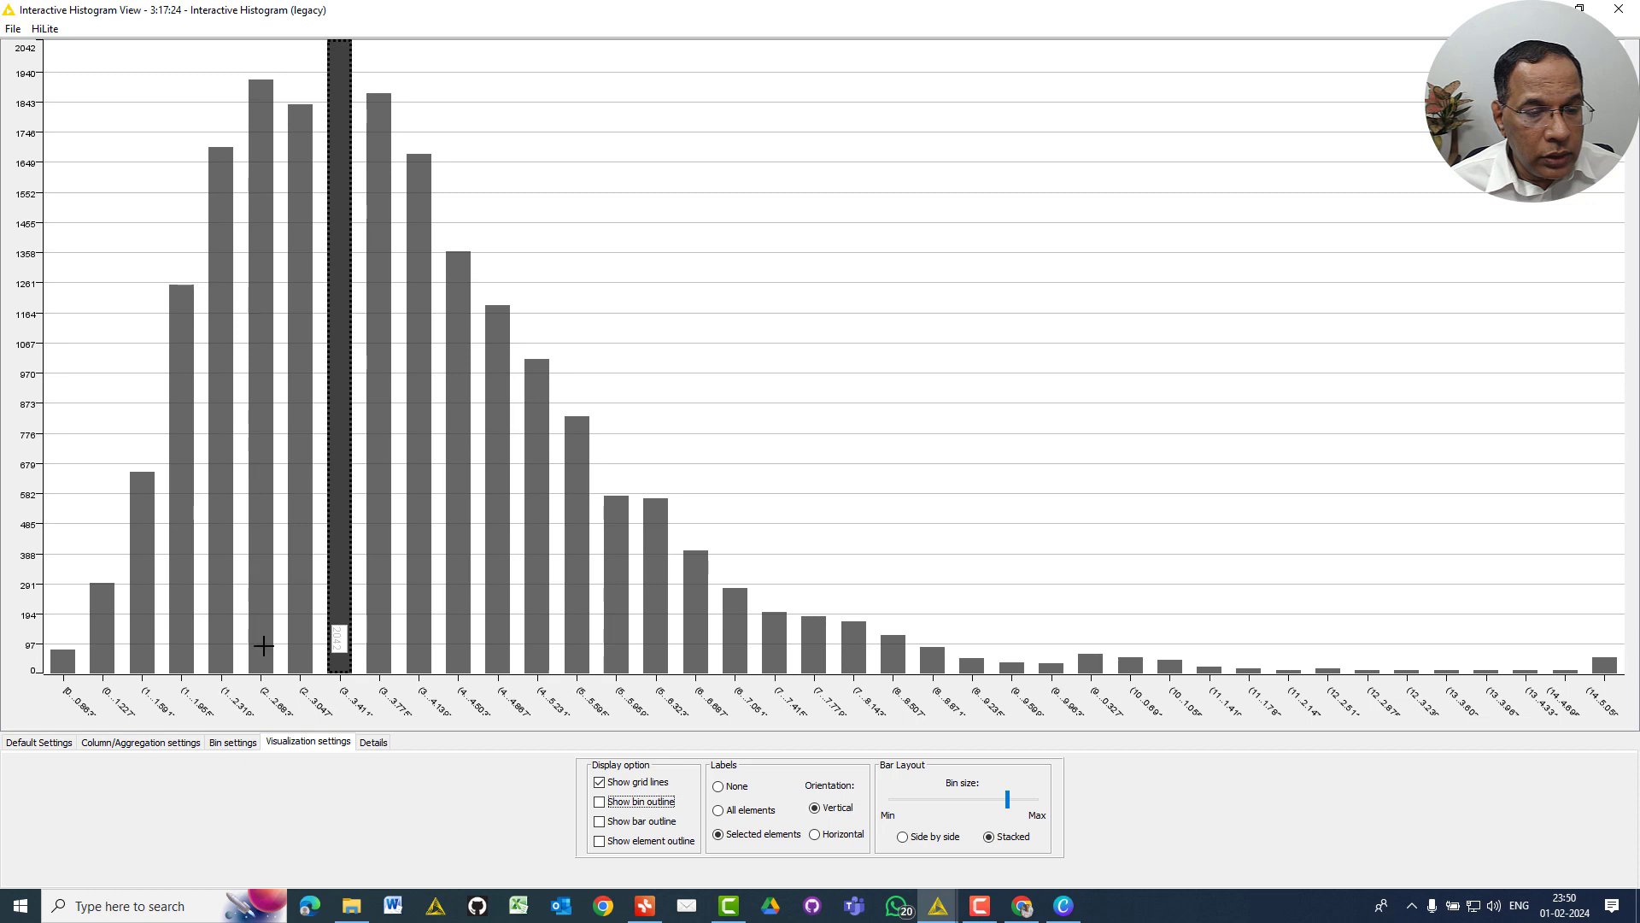
{"action": "left_click", "coordinate": [45, 29]}
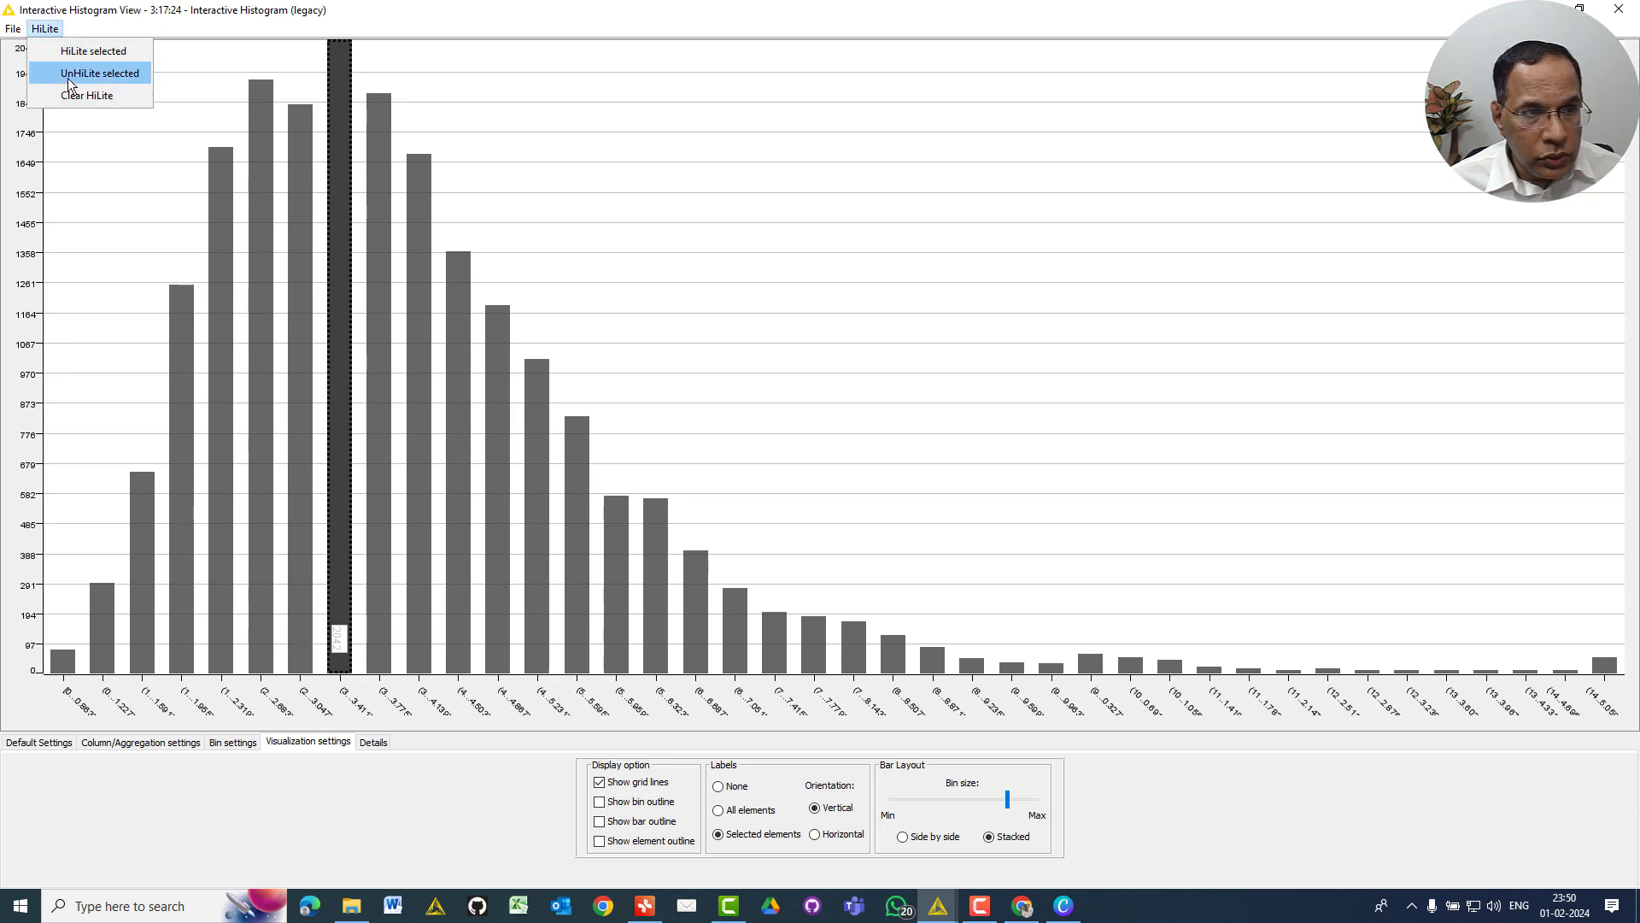
{"action": "left_click", "coordinate": [68, 86]}
{"action": "left_click", "coordinate": [45, 29]}
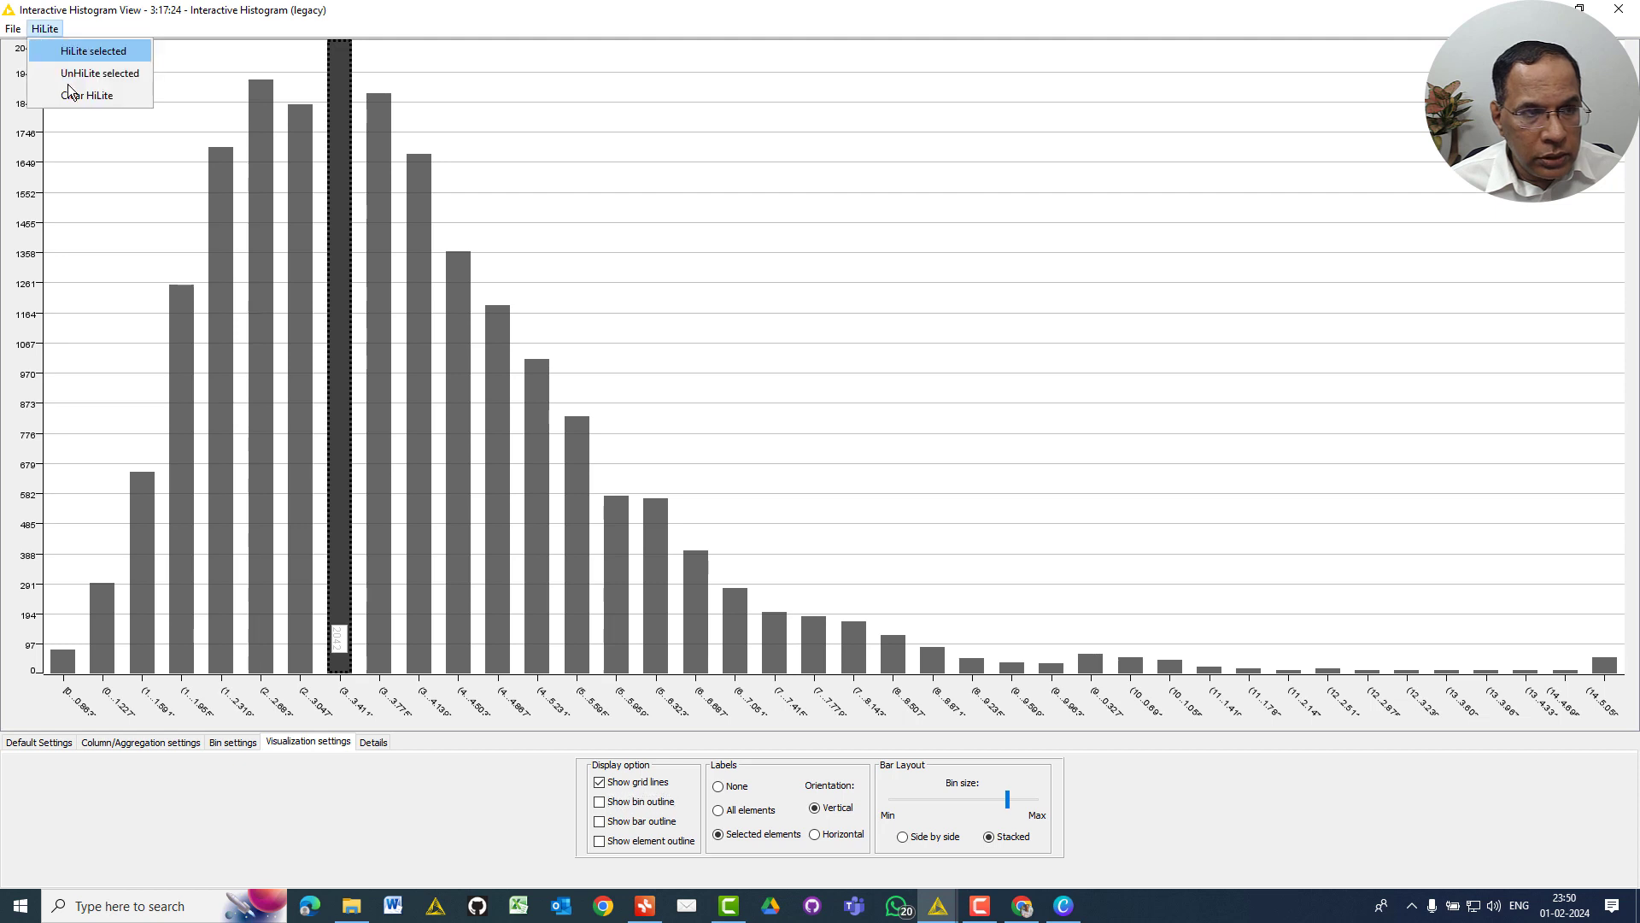
{"action": "left_click", "coordinate": [64, 96]}
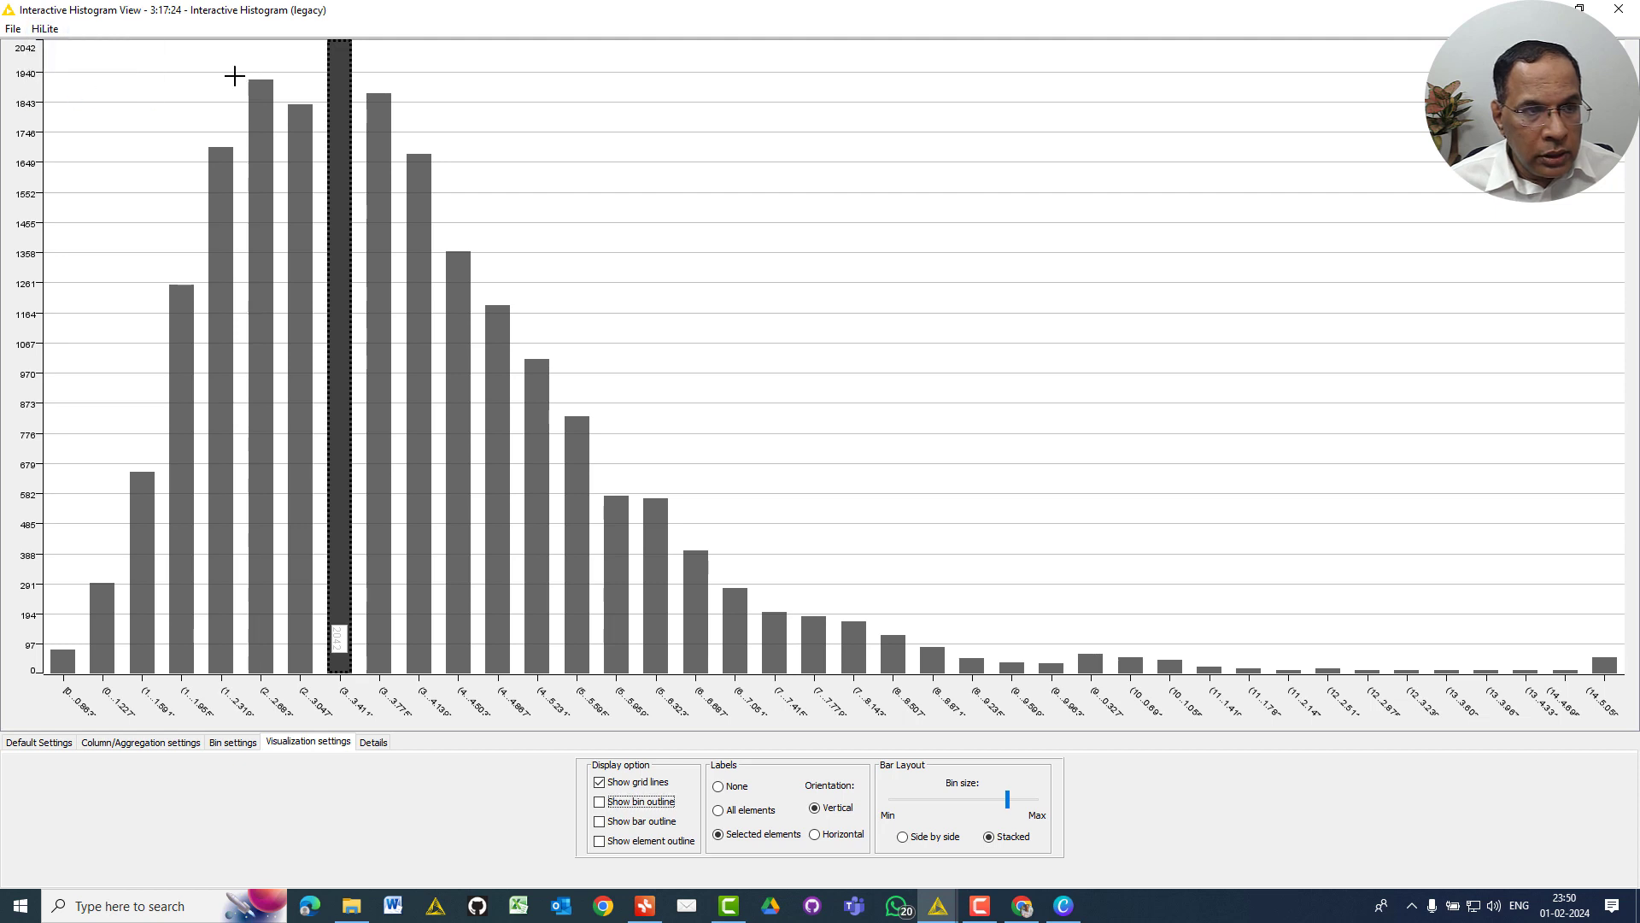
{"action": "left_click", "coordinate": [45, 29]}
{"action": "left_click", "coordinate": [75, 74]}
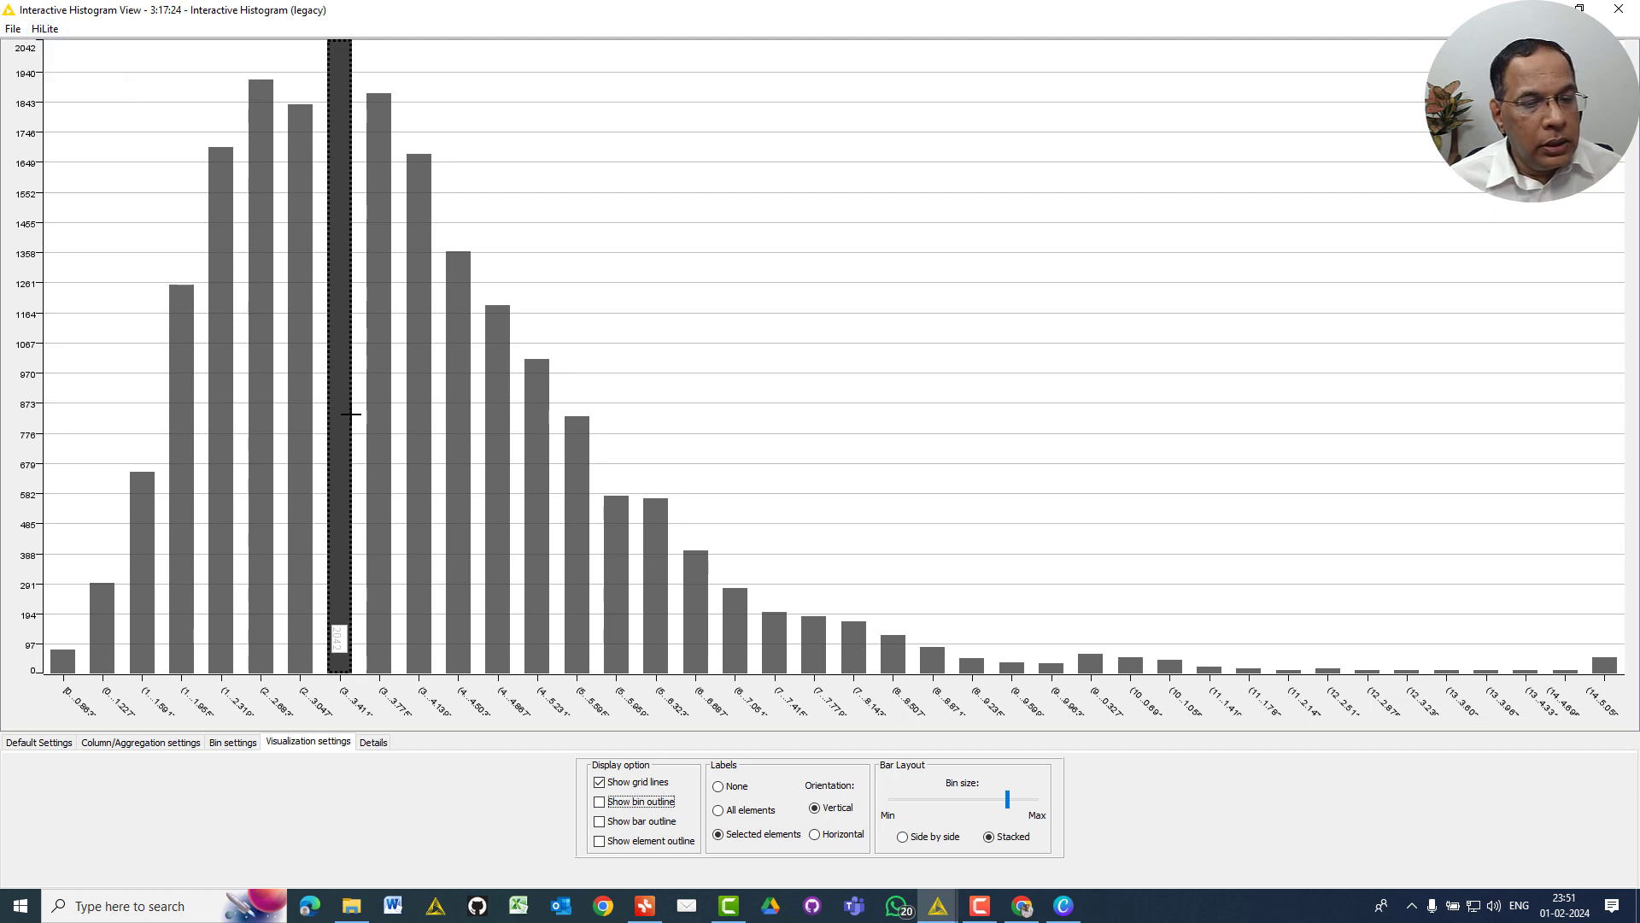
Examine the aggregation details of several low, middle and high median_income bars, including the highest income range
{"action": "left_click", "coordinate": [368, 743]}
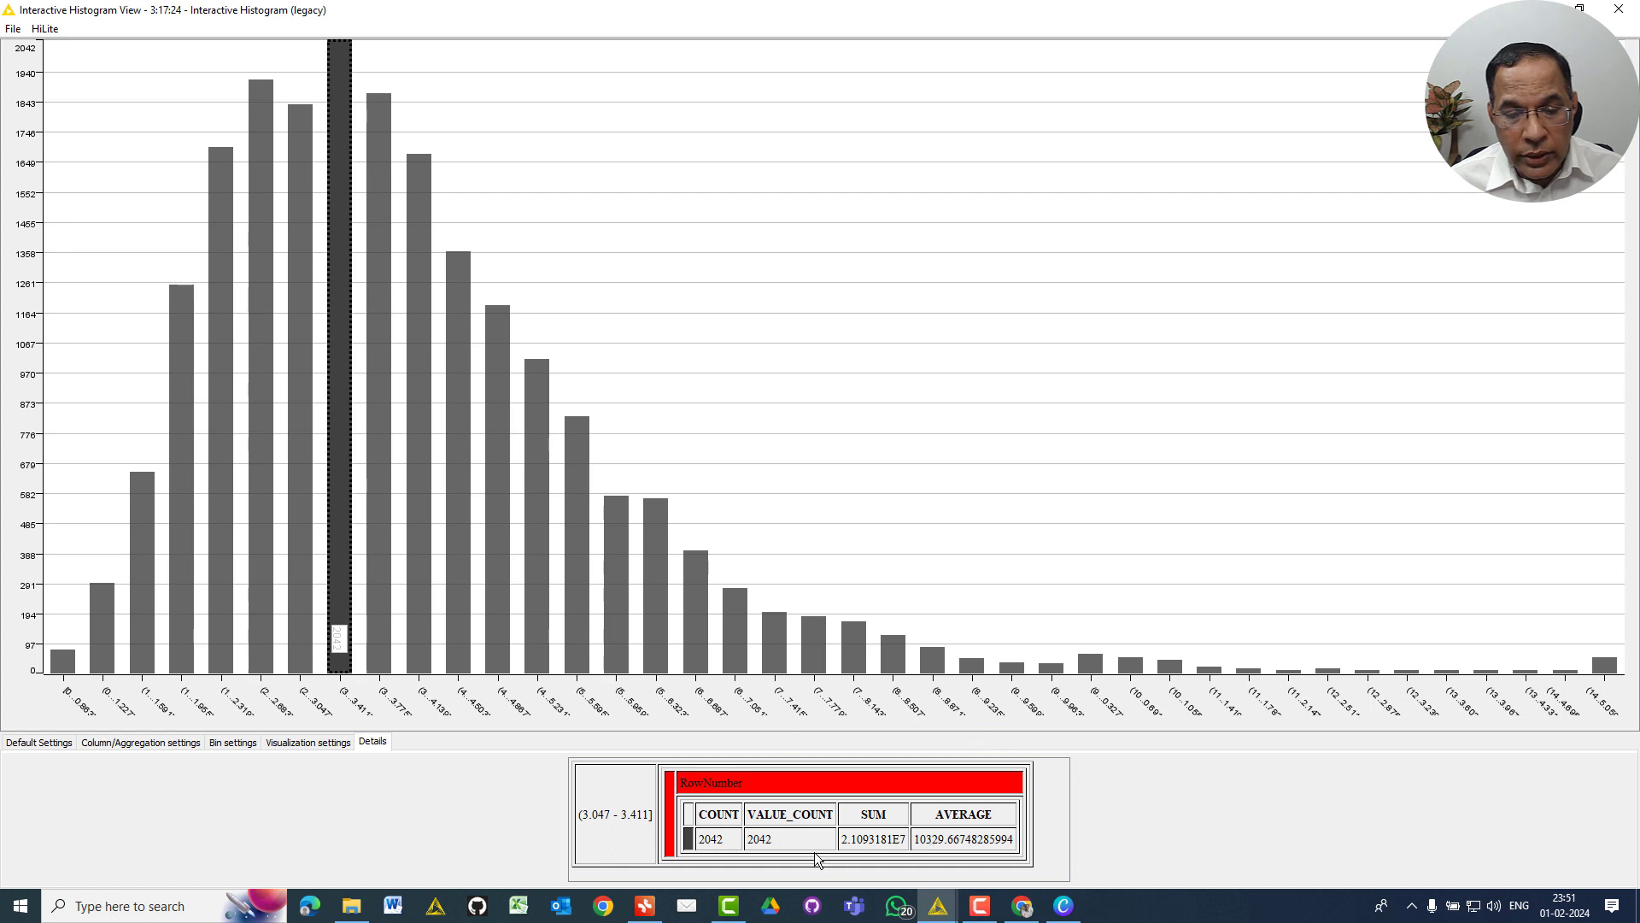
{"action": "left_click", "coordinate": [383, 630]}
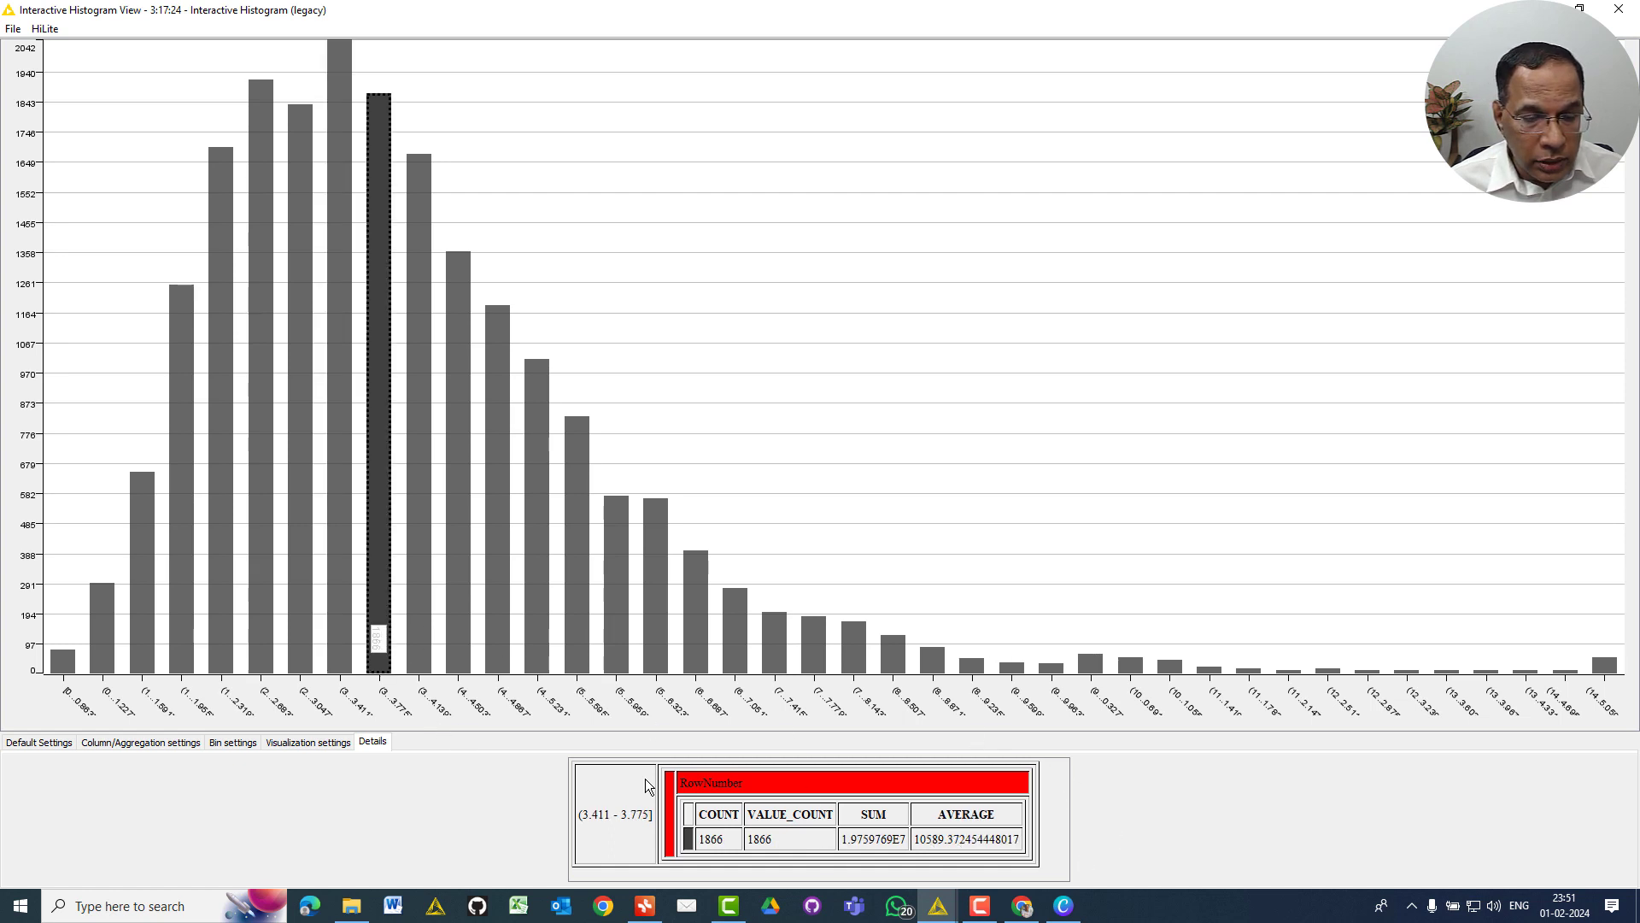
{"action": "left_click", "coordinate": [450, 623]}
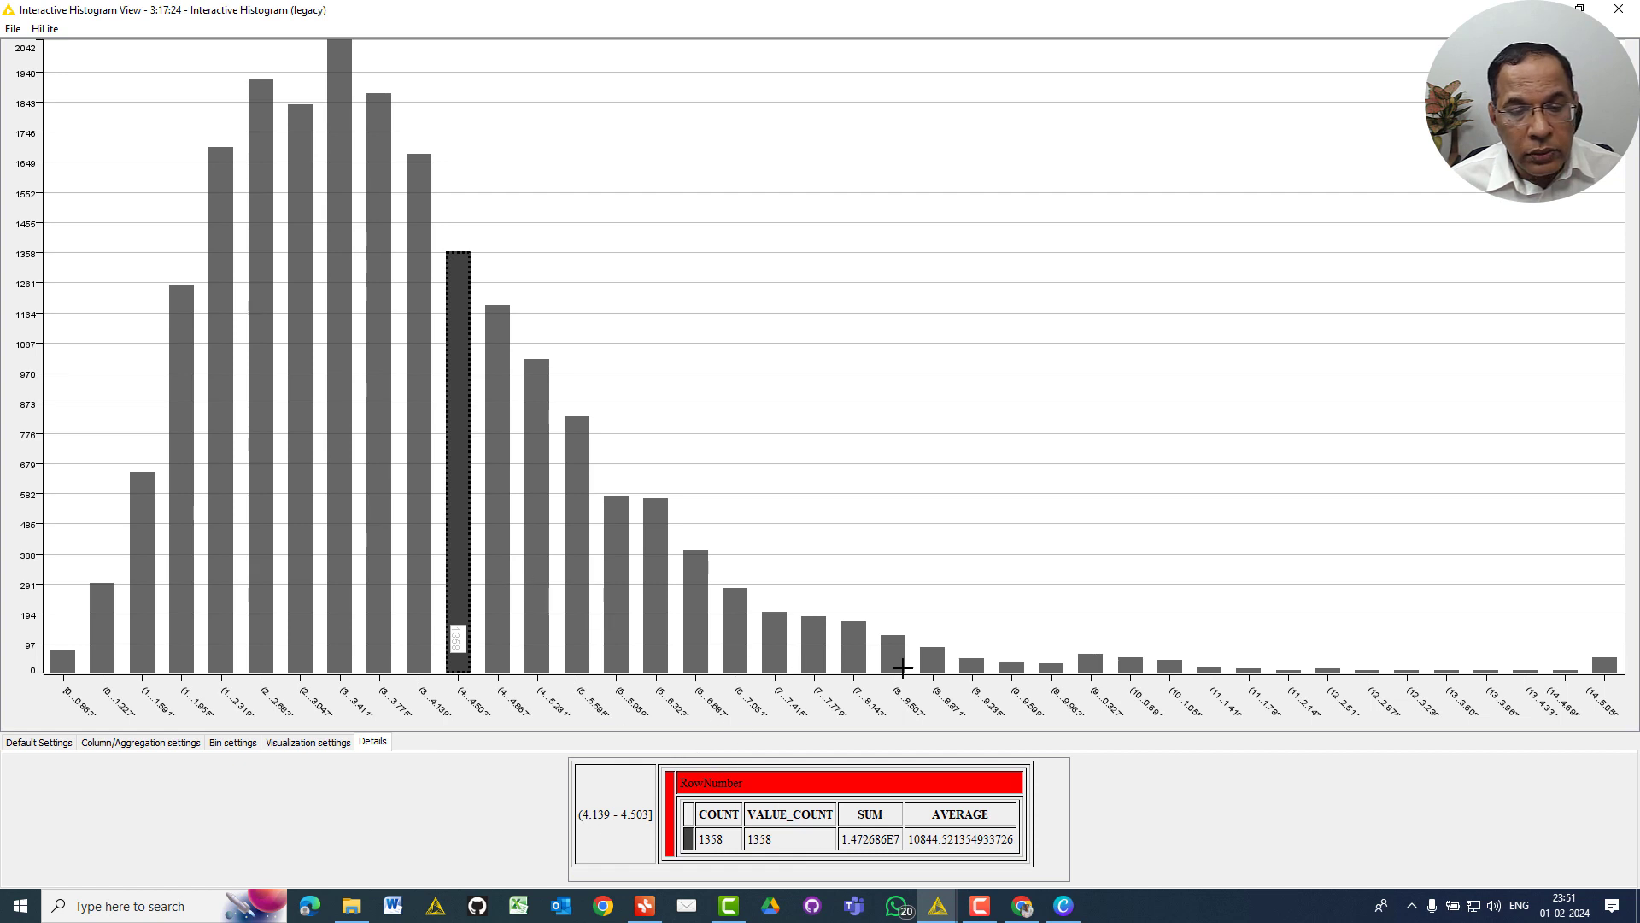
{"action": "left_click", "coordinate": [1455, 670]}
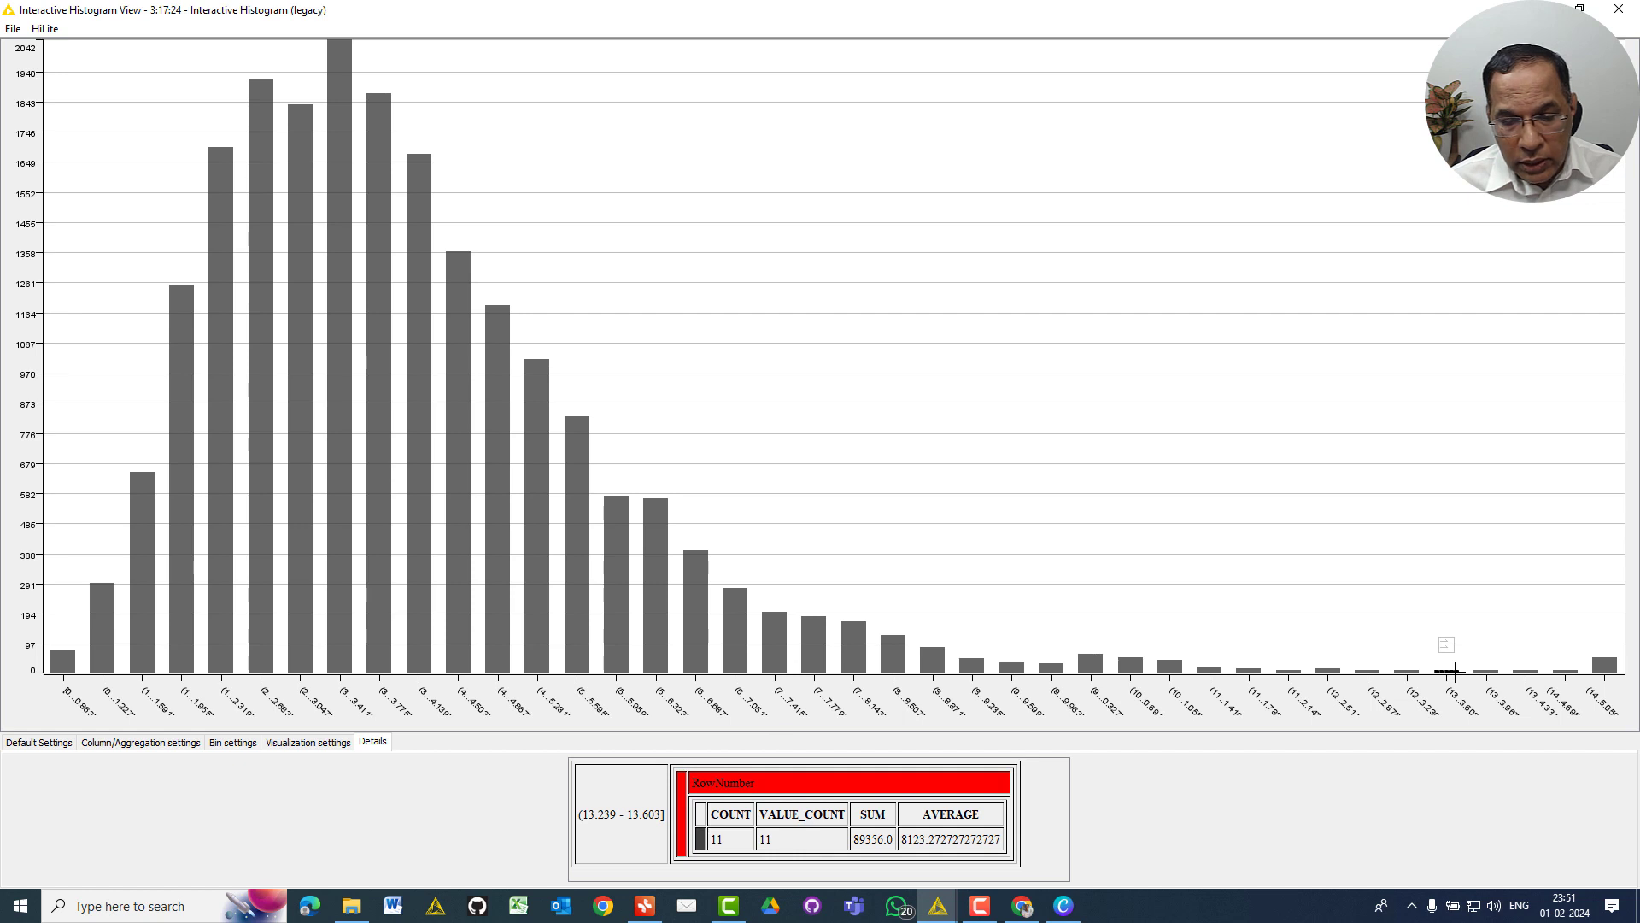
{"action": "left_click", "coordinate": [1596, 667]}
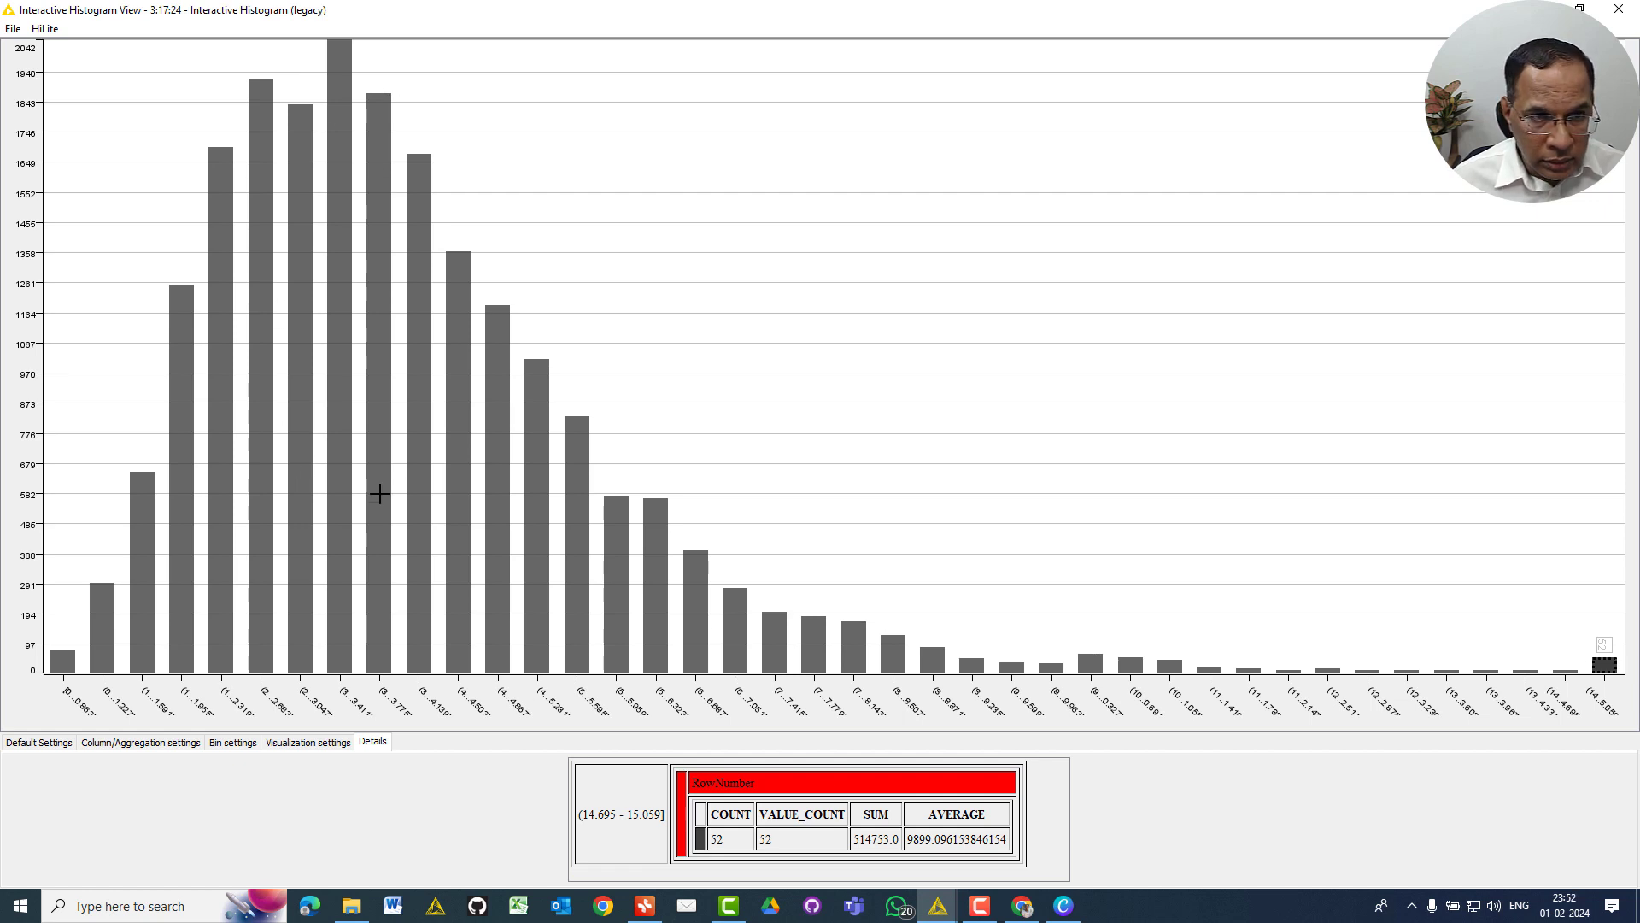
{"action": "left_click", "coordinate": [213, 655]}
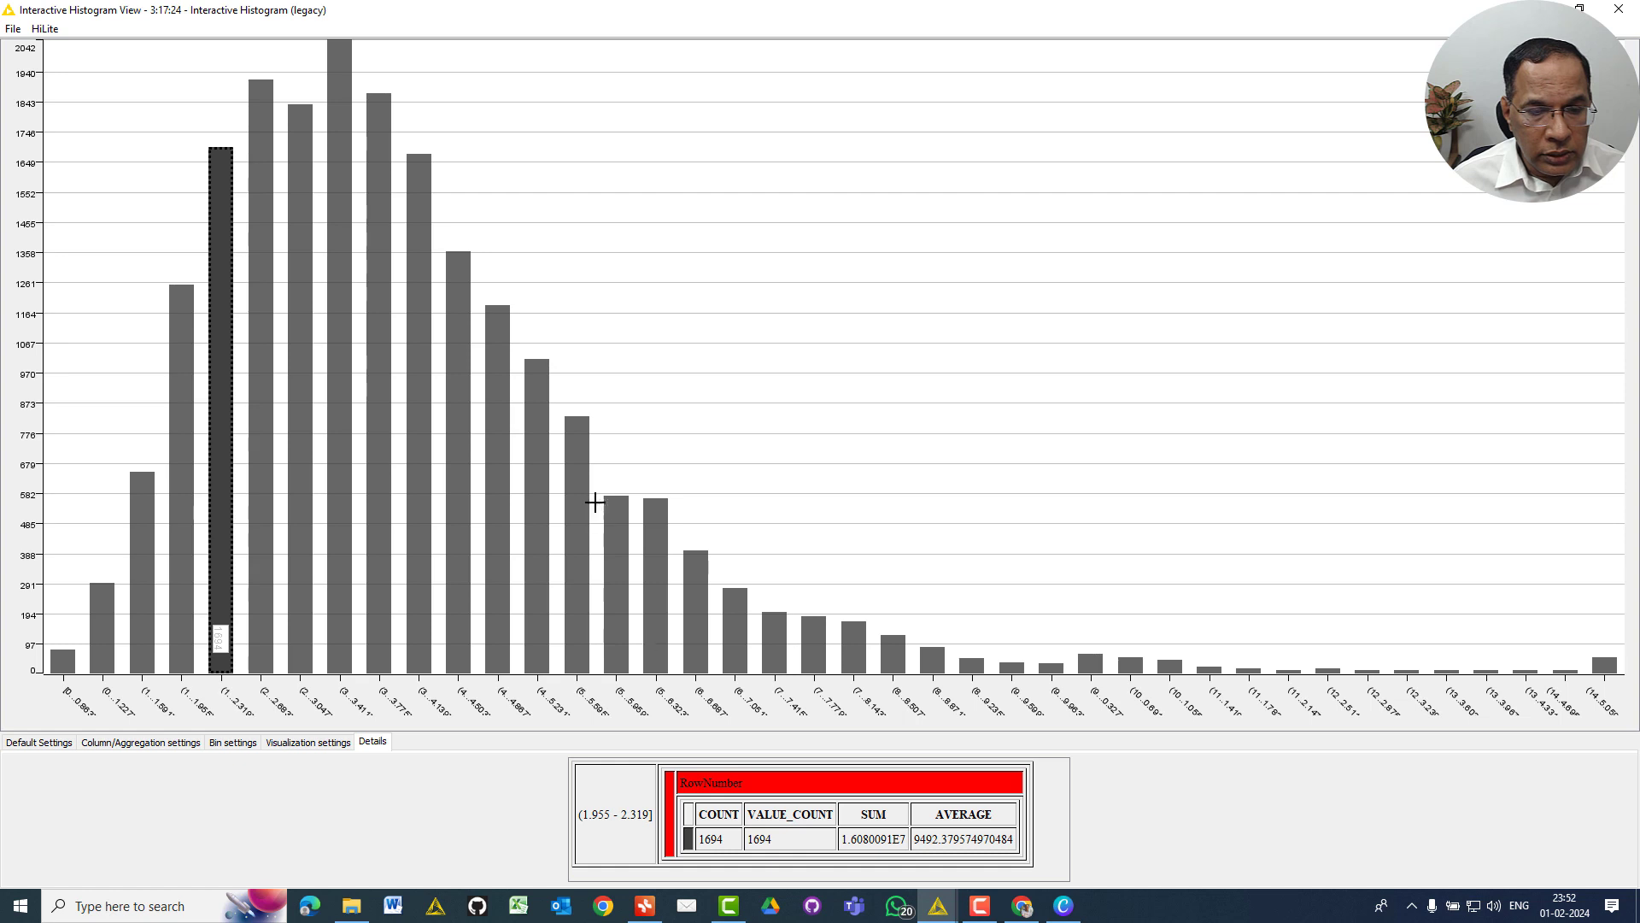
{"action": "left_click", "coordinate": [573, 639]}
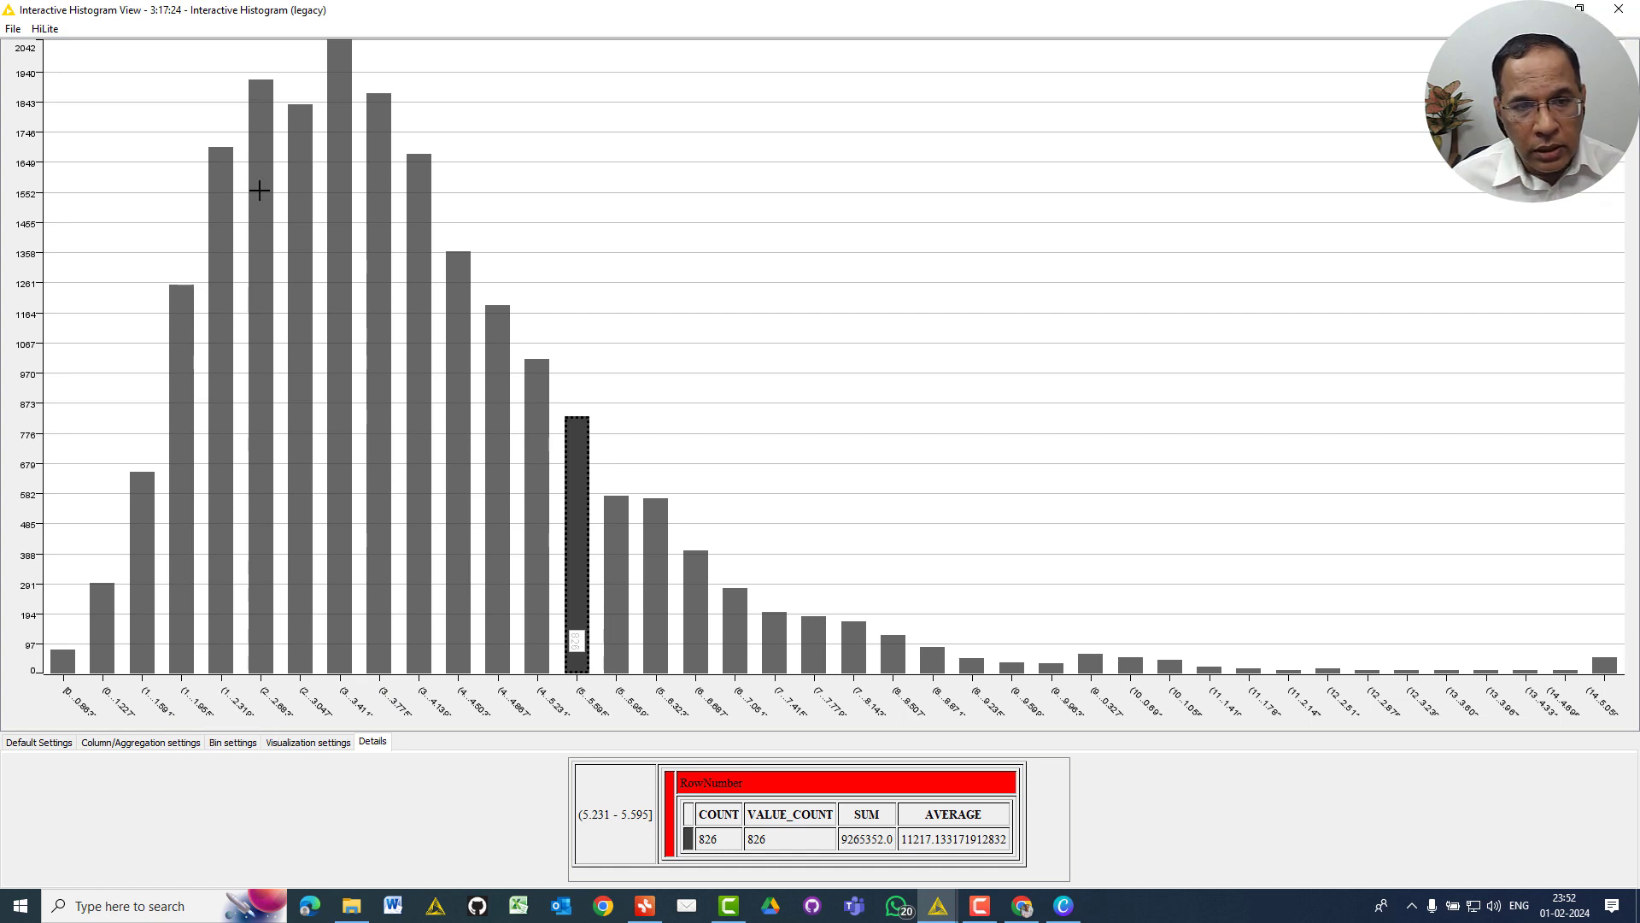
View the histogram binned by population and select its tallest bar
{"action": "left_click", "coordinate": [143, 744]}
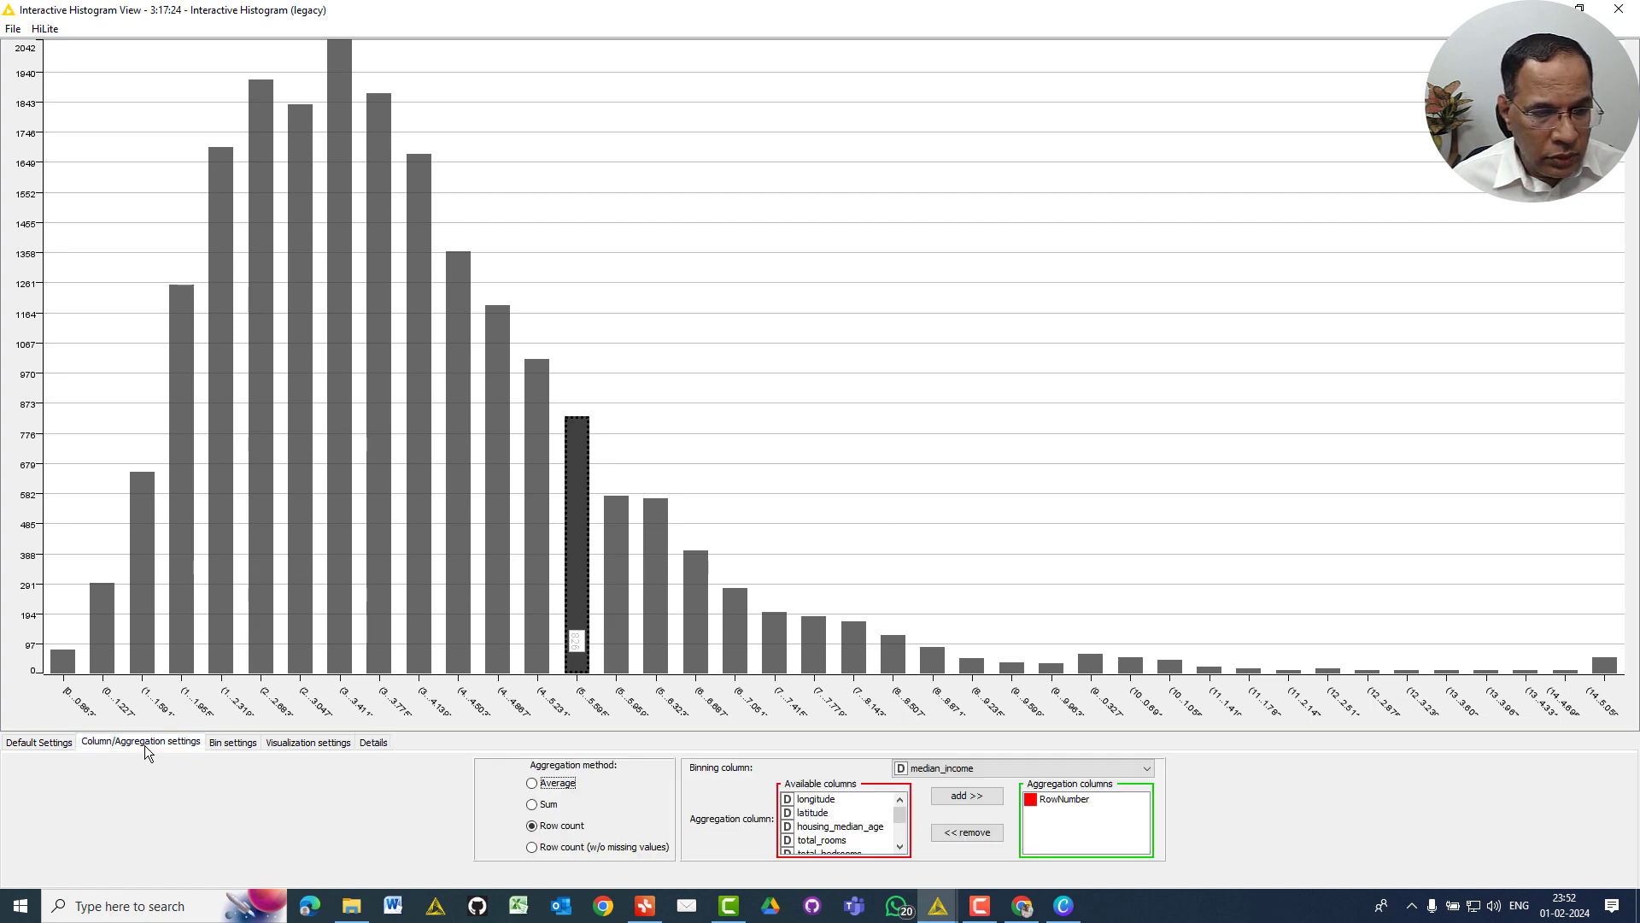
{"action": "left_click", "coordinate": [1000, 770]}
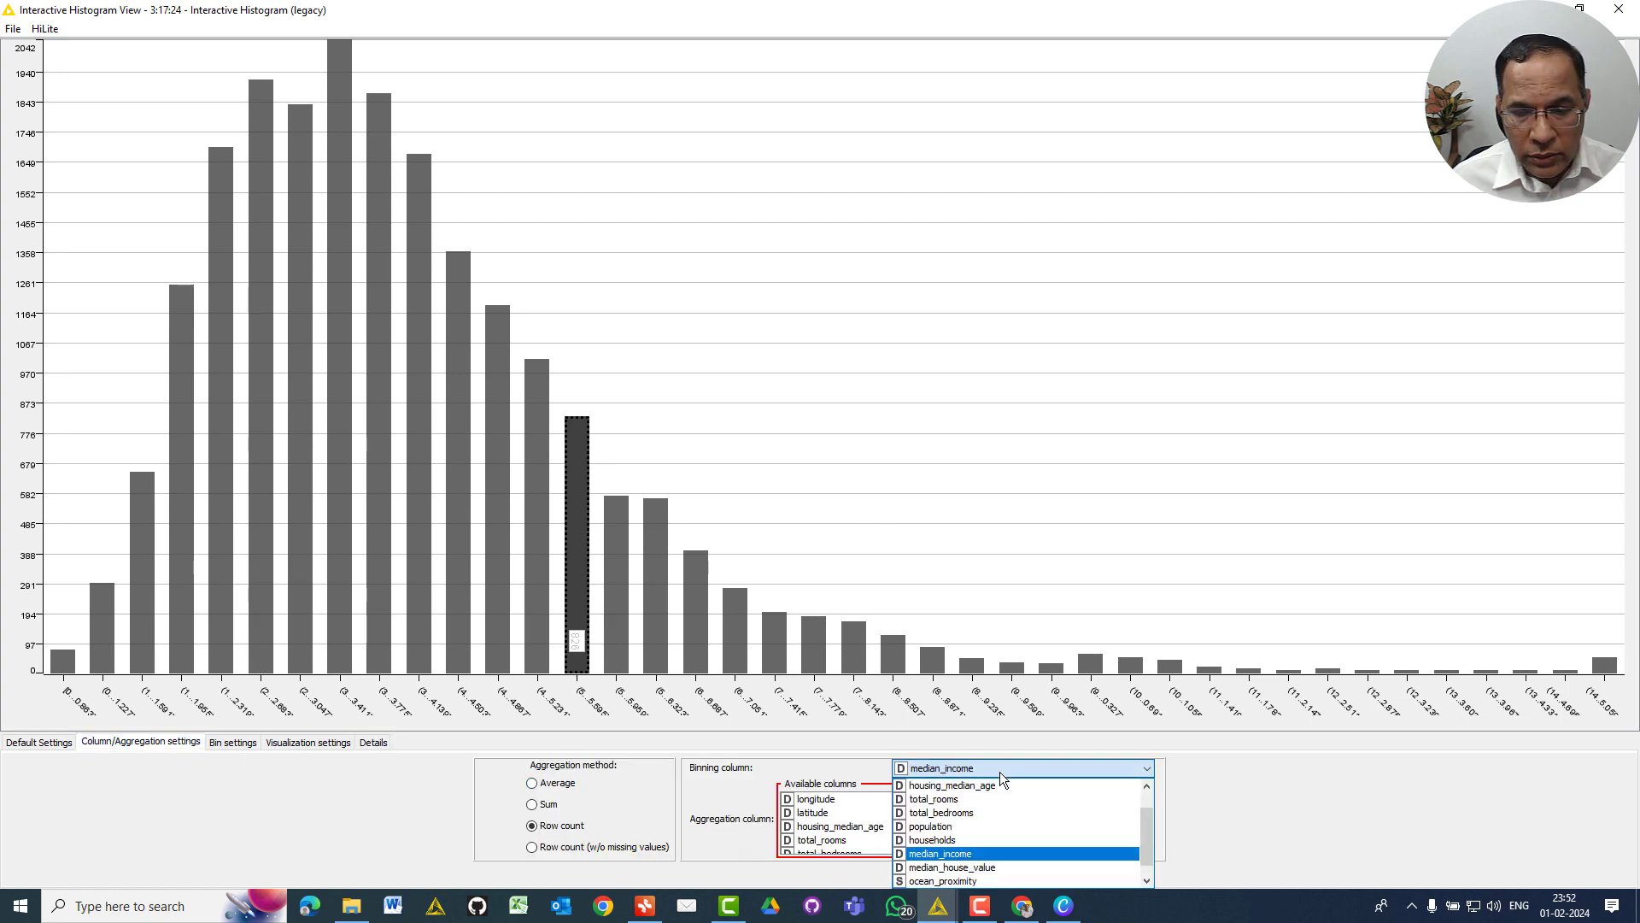
{"action": "left_click", "coordinate": [976, 827]}
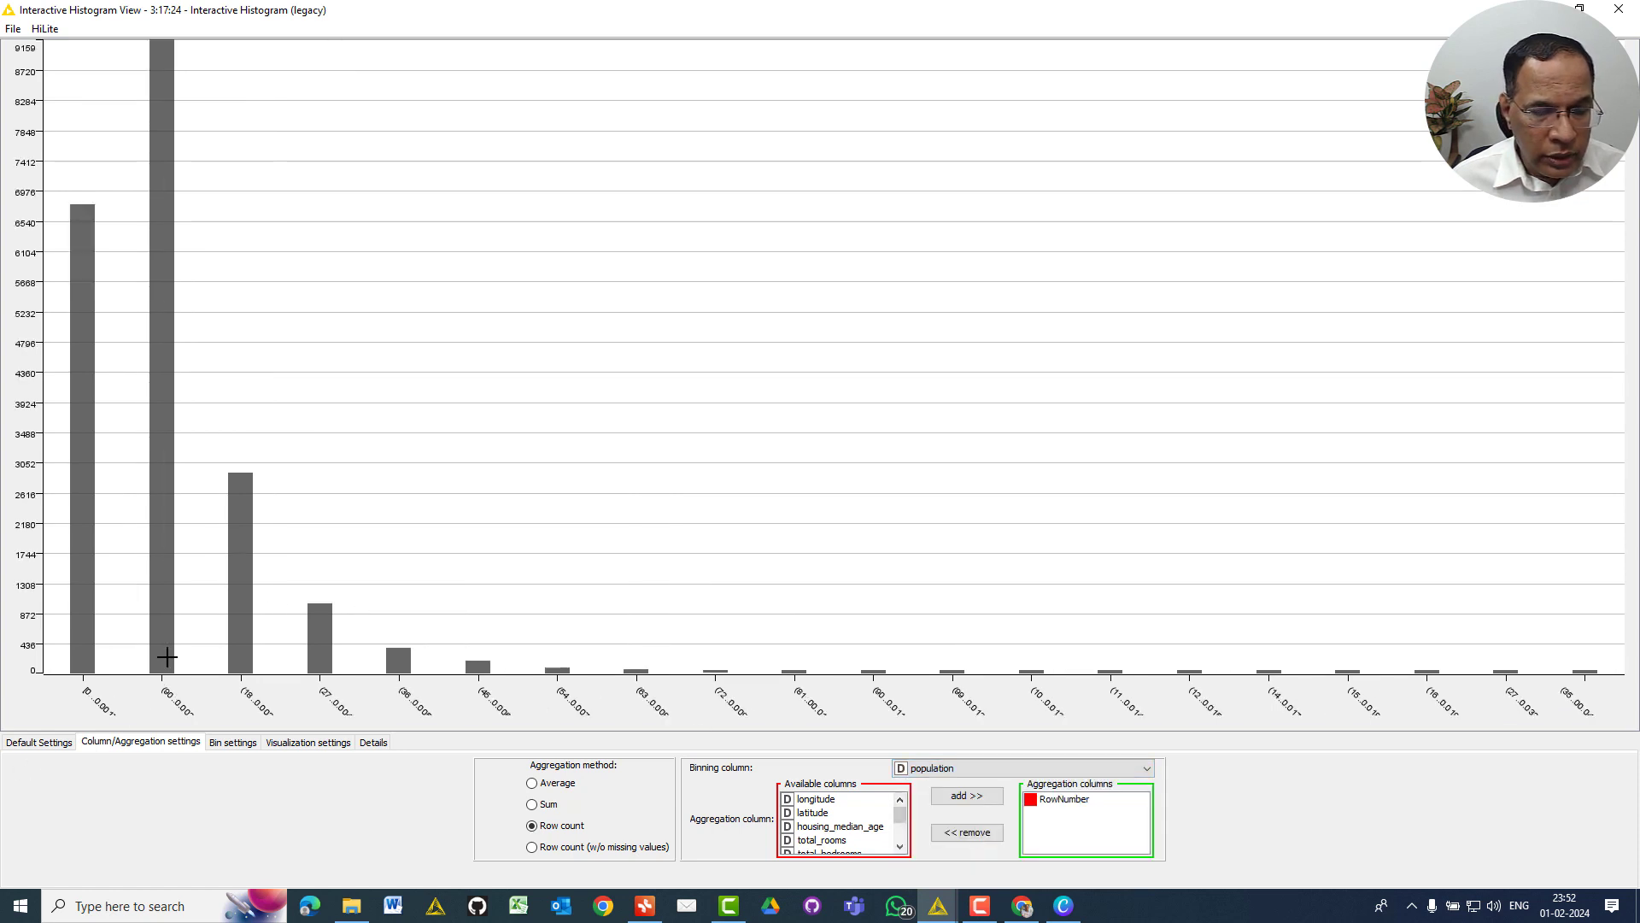
{"action": "left_click", "coordinate": [163, 66]}
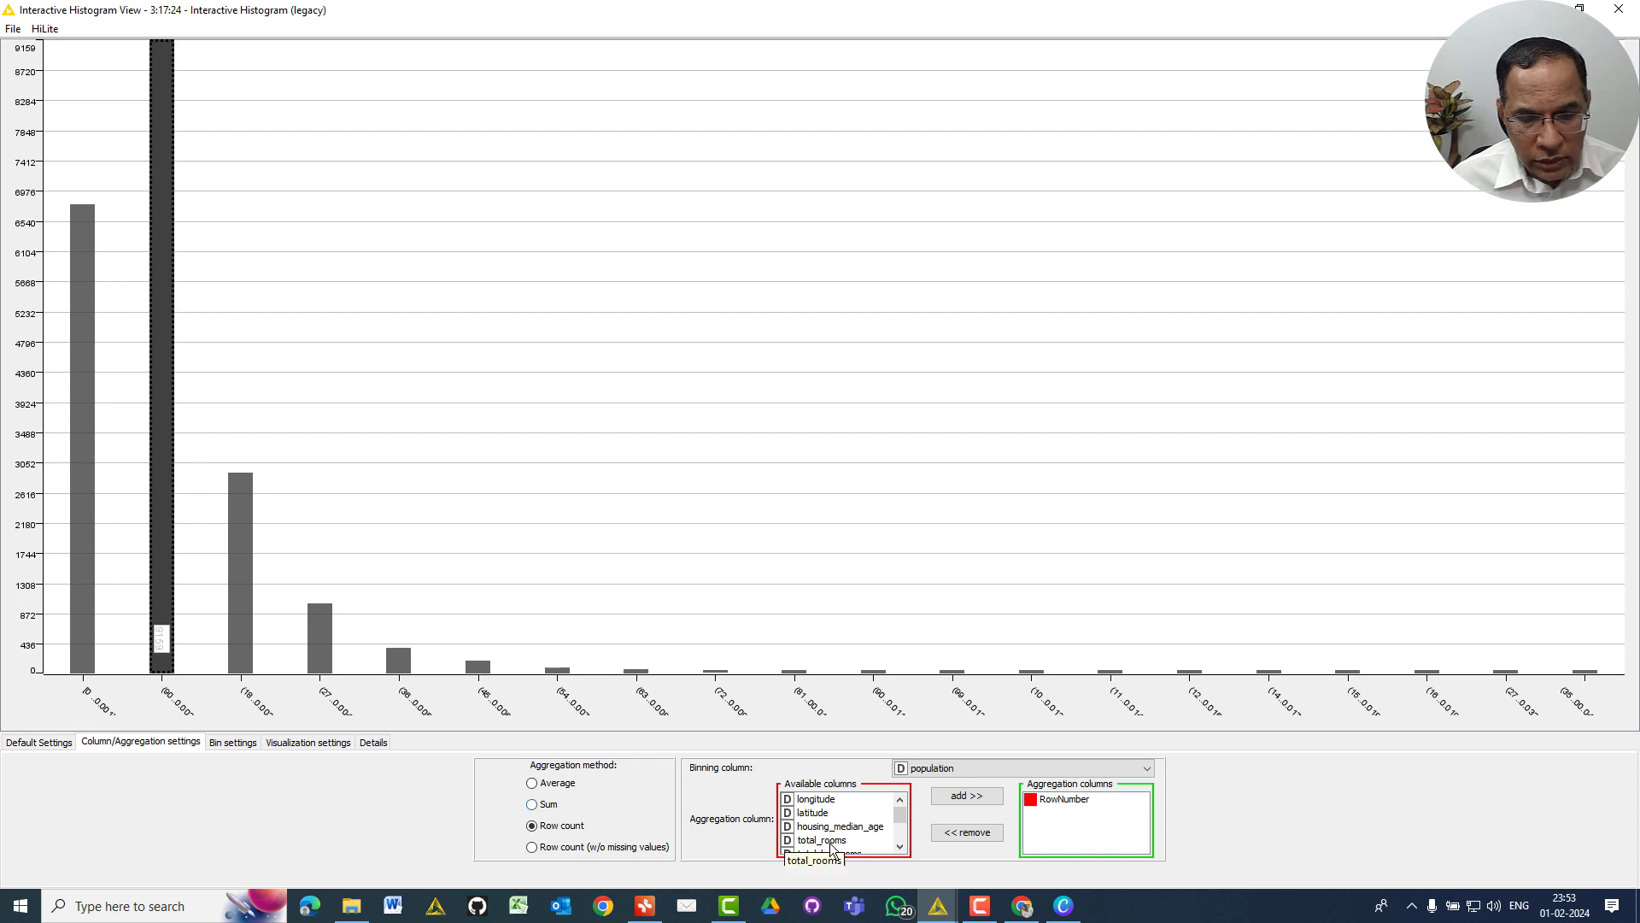
View the histogram binned by median_income and by ocean_proximity, and select the <1H OCEAN bar
{"action": "left_click", "coordinate": [965, 769]}
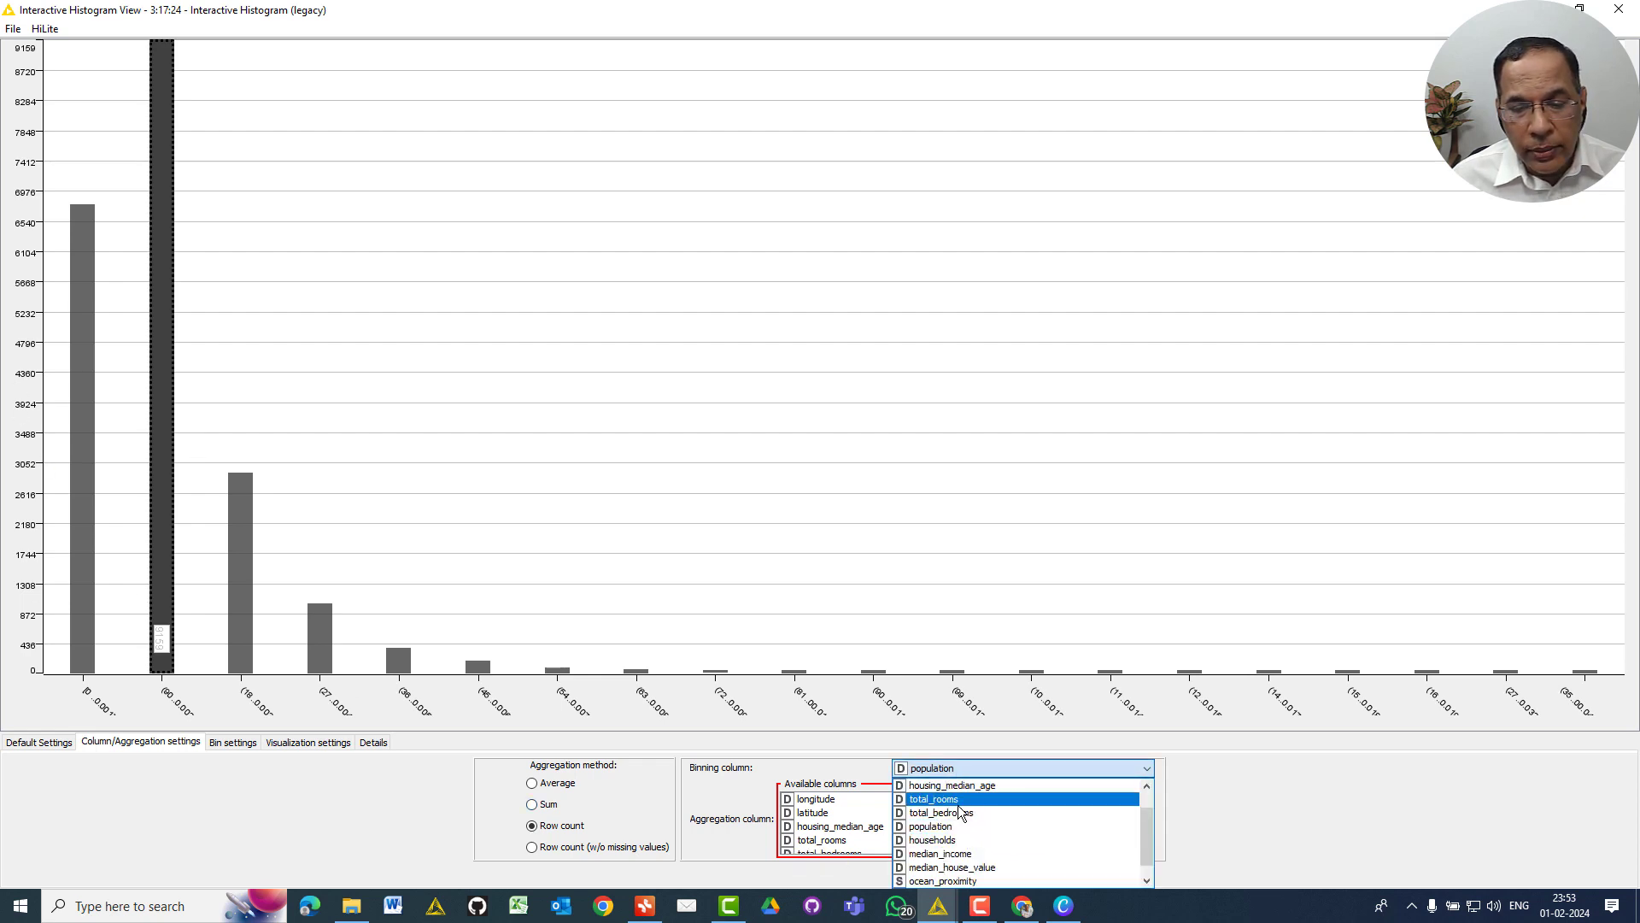
{"action": "left_click", "coordinate": [960, 853]}
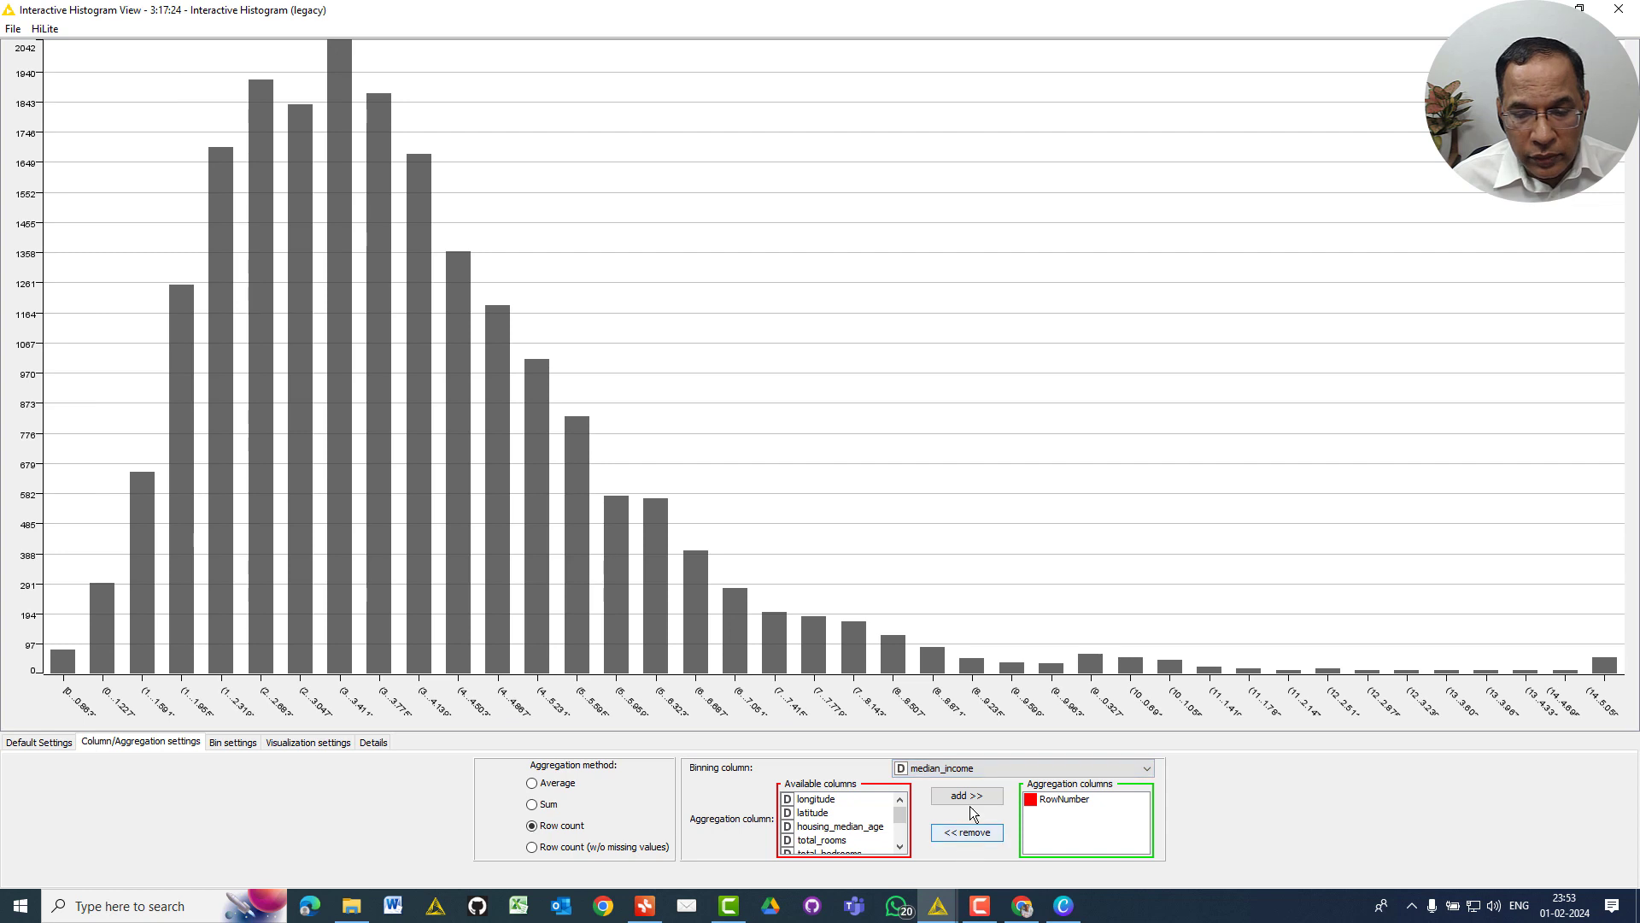
{"action": "left_click", "coordinate": [967, 768]}
{"action": "left_click", "coordinate": [981, 881]}
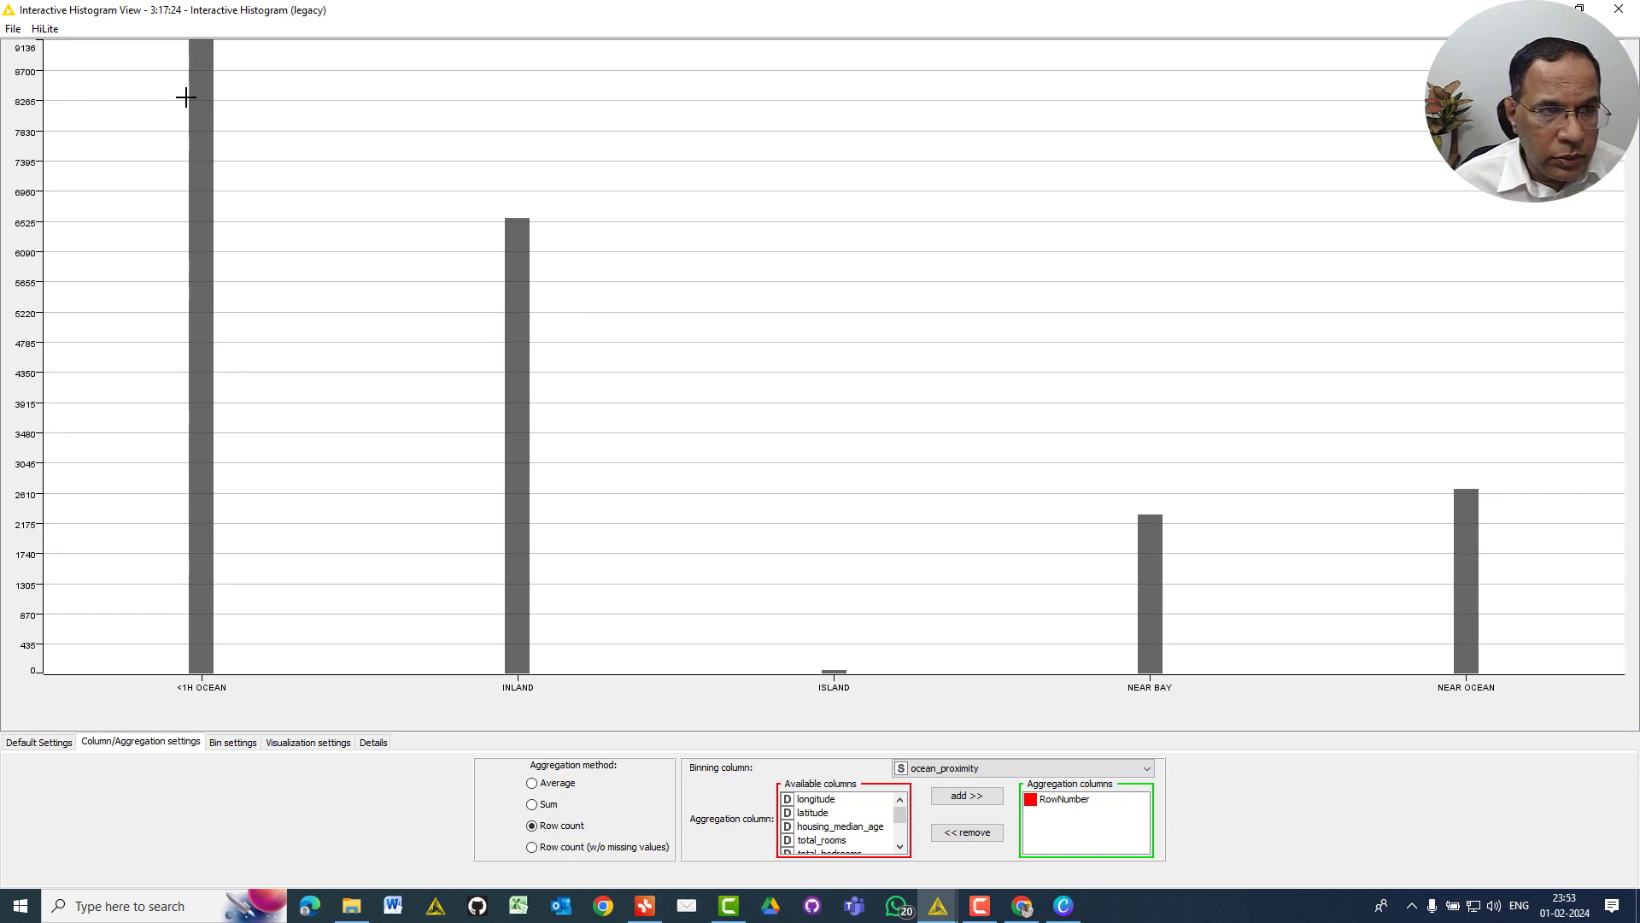
{"action": "left_click", "coordinate": [197, 277]}
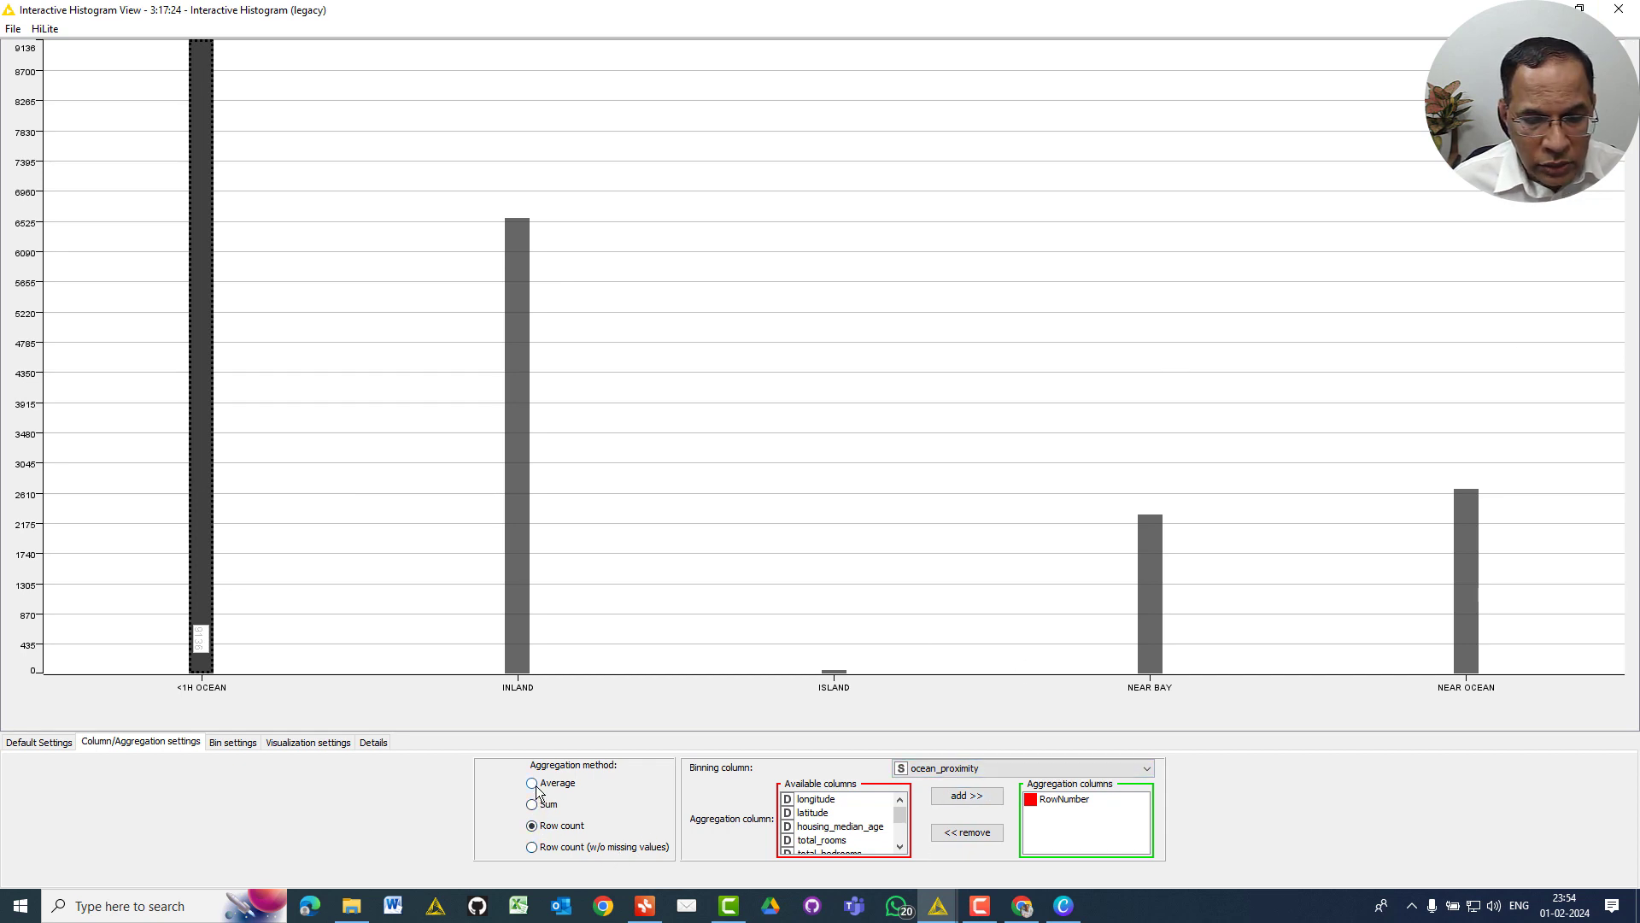
Close the histogram view and delete the unconnected Interactive Histogram (legacy) node beside the Step B heading
{"action": "left_click", "coordinate": [1622, 14]}
{"action": "left_click_drag", "start_coordinate": [881, 475], "coordinate": [881, 634]}
{"action": "mouse_move", "coordinate": [880, 357]}
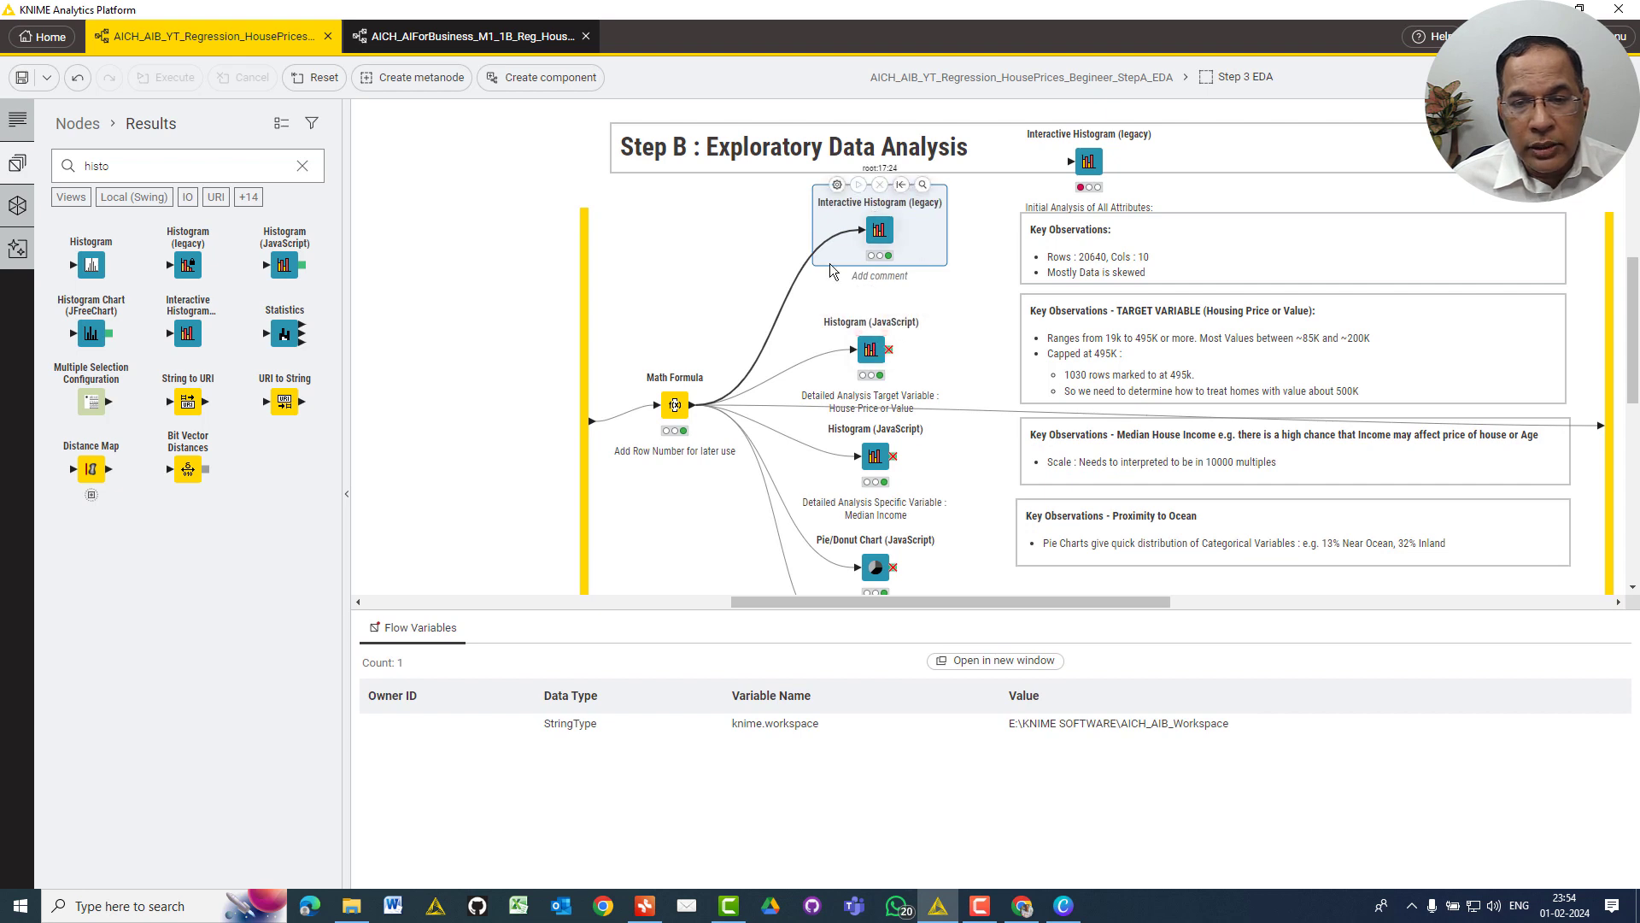
{"action": "left_click", "coordinate": [871, 351]}
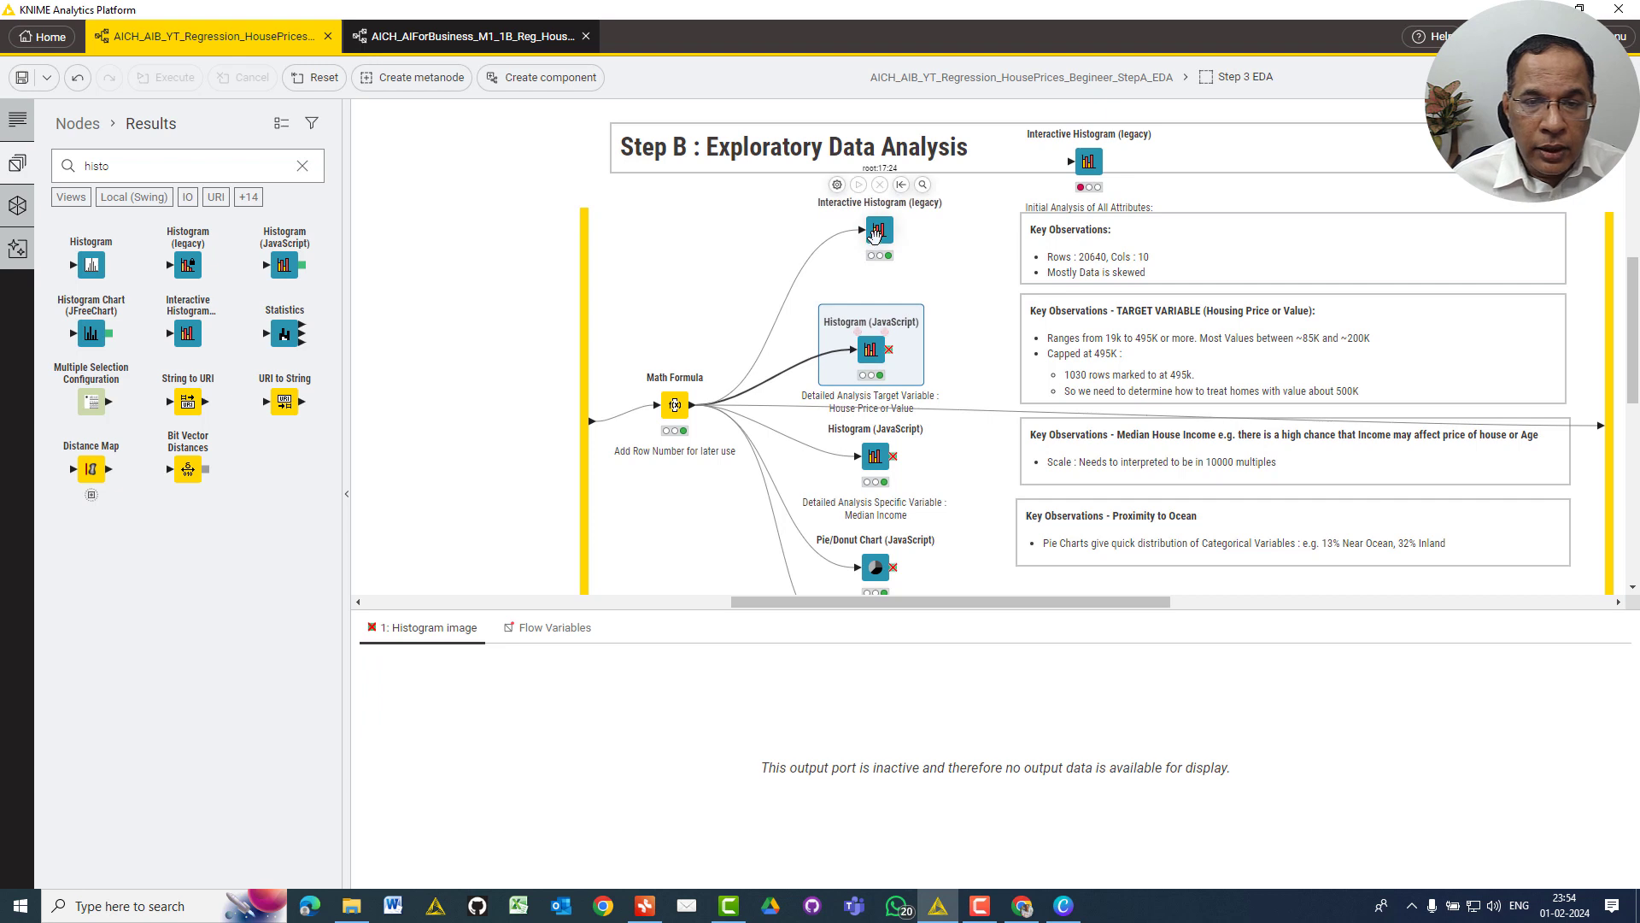
{"action": "left_click", "coordinate": [1086, 161]}
{"action": "key", "text": "Delete"}
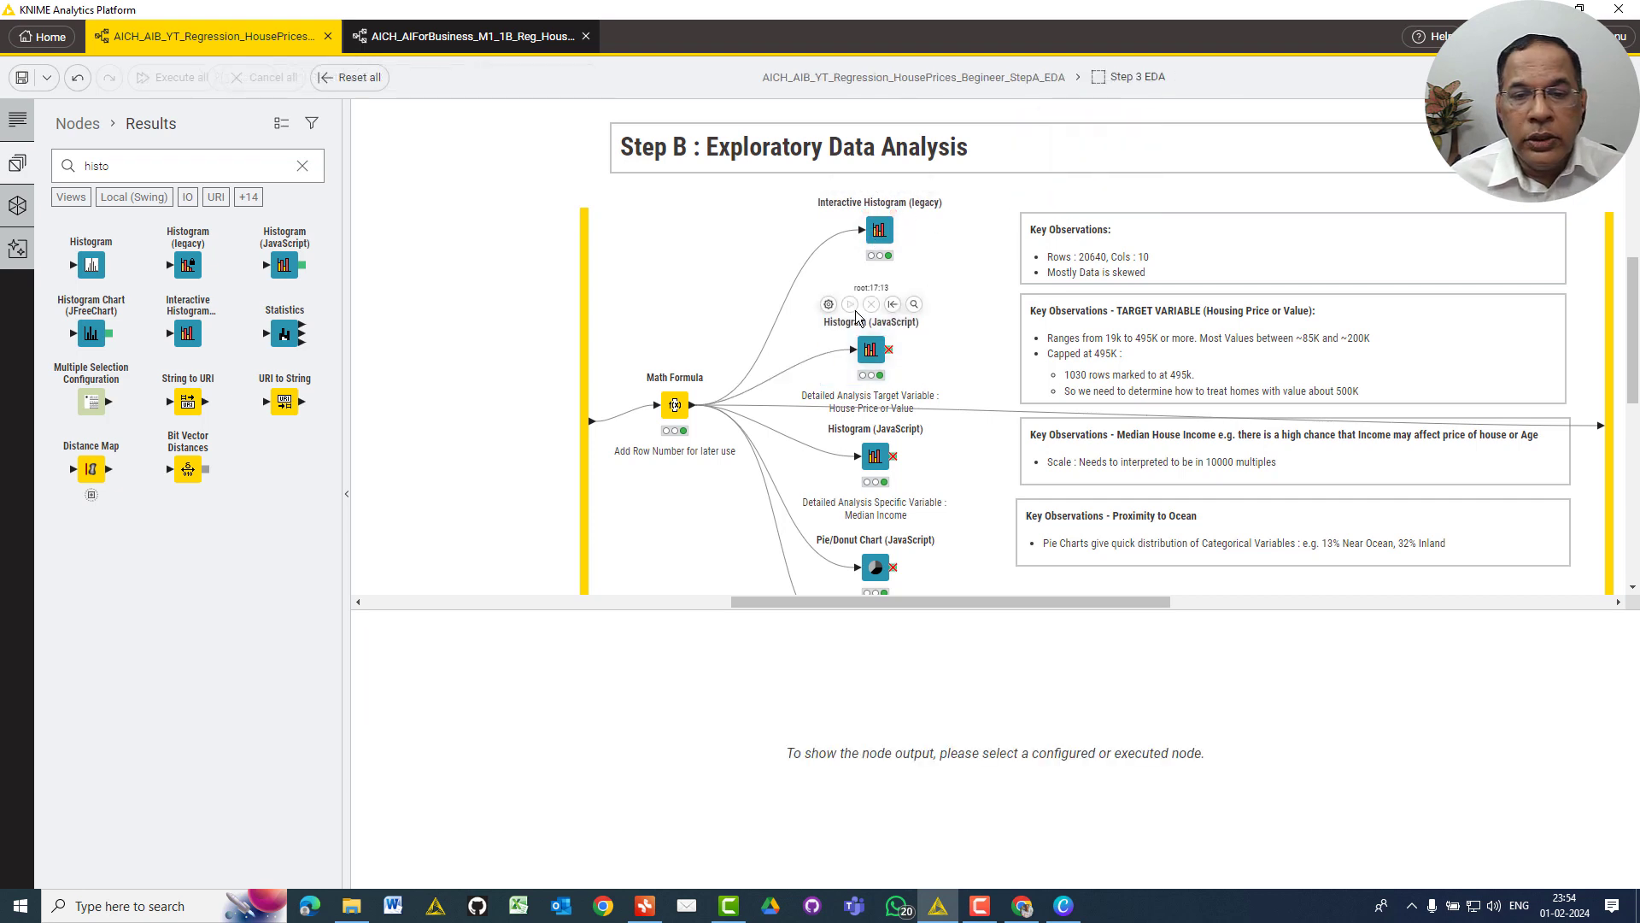
Review the configuration of the Histogram (JavaScript) node for House Price or Value and close it without changes
{"action": "left_click", "coordinate": [880, 231]}
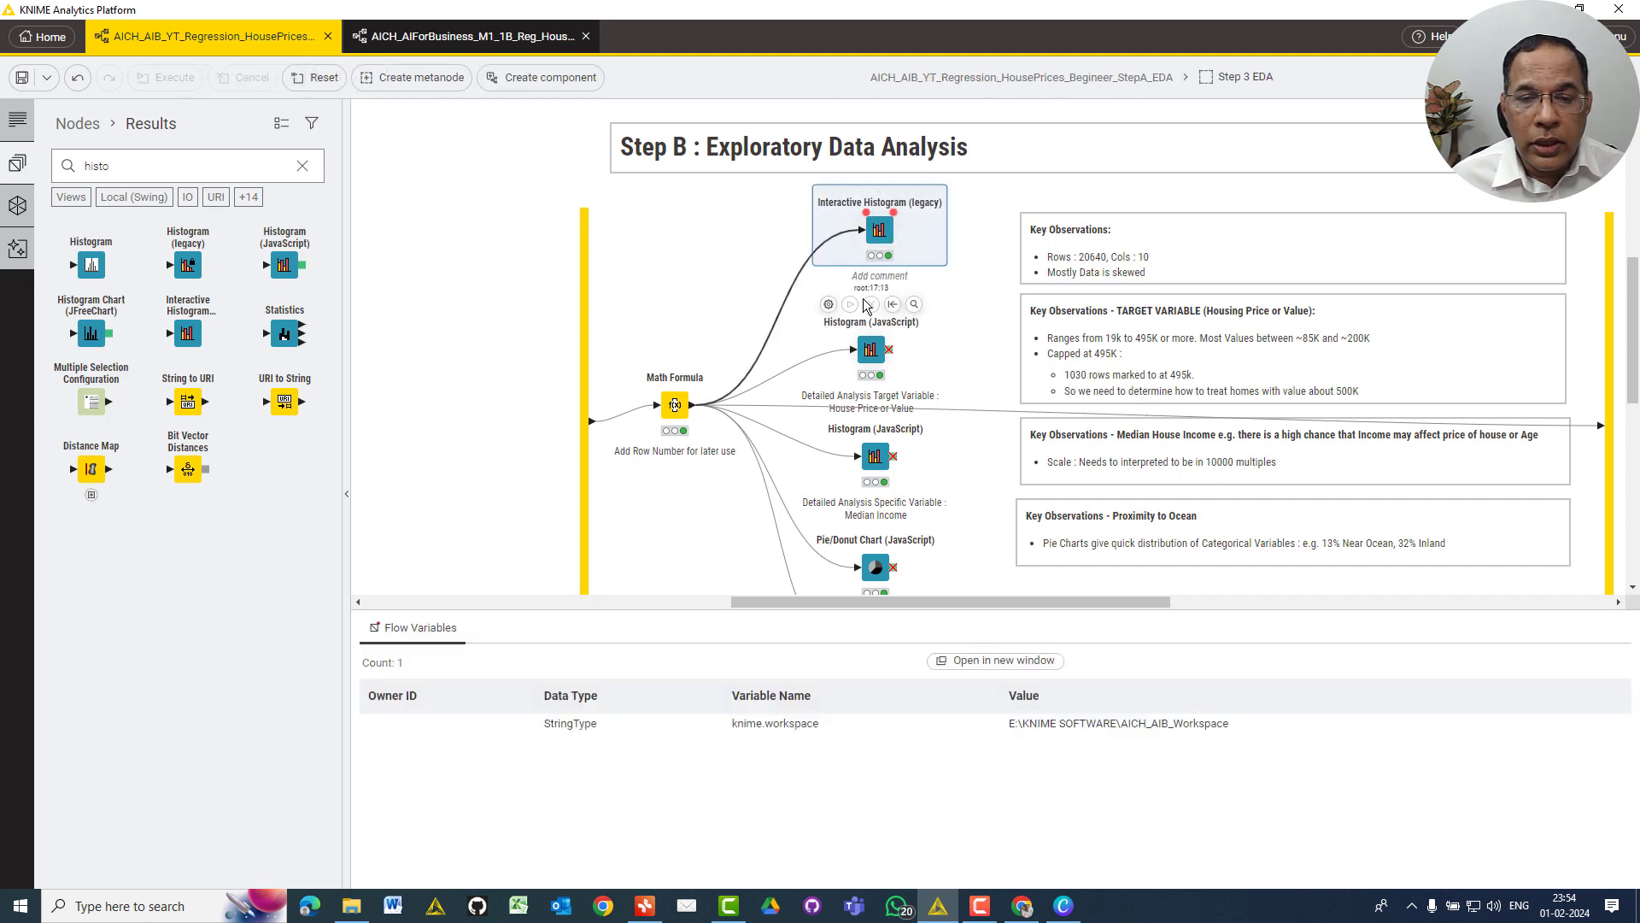
{"action": "left_click", "coordinate": [871, 352]}
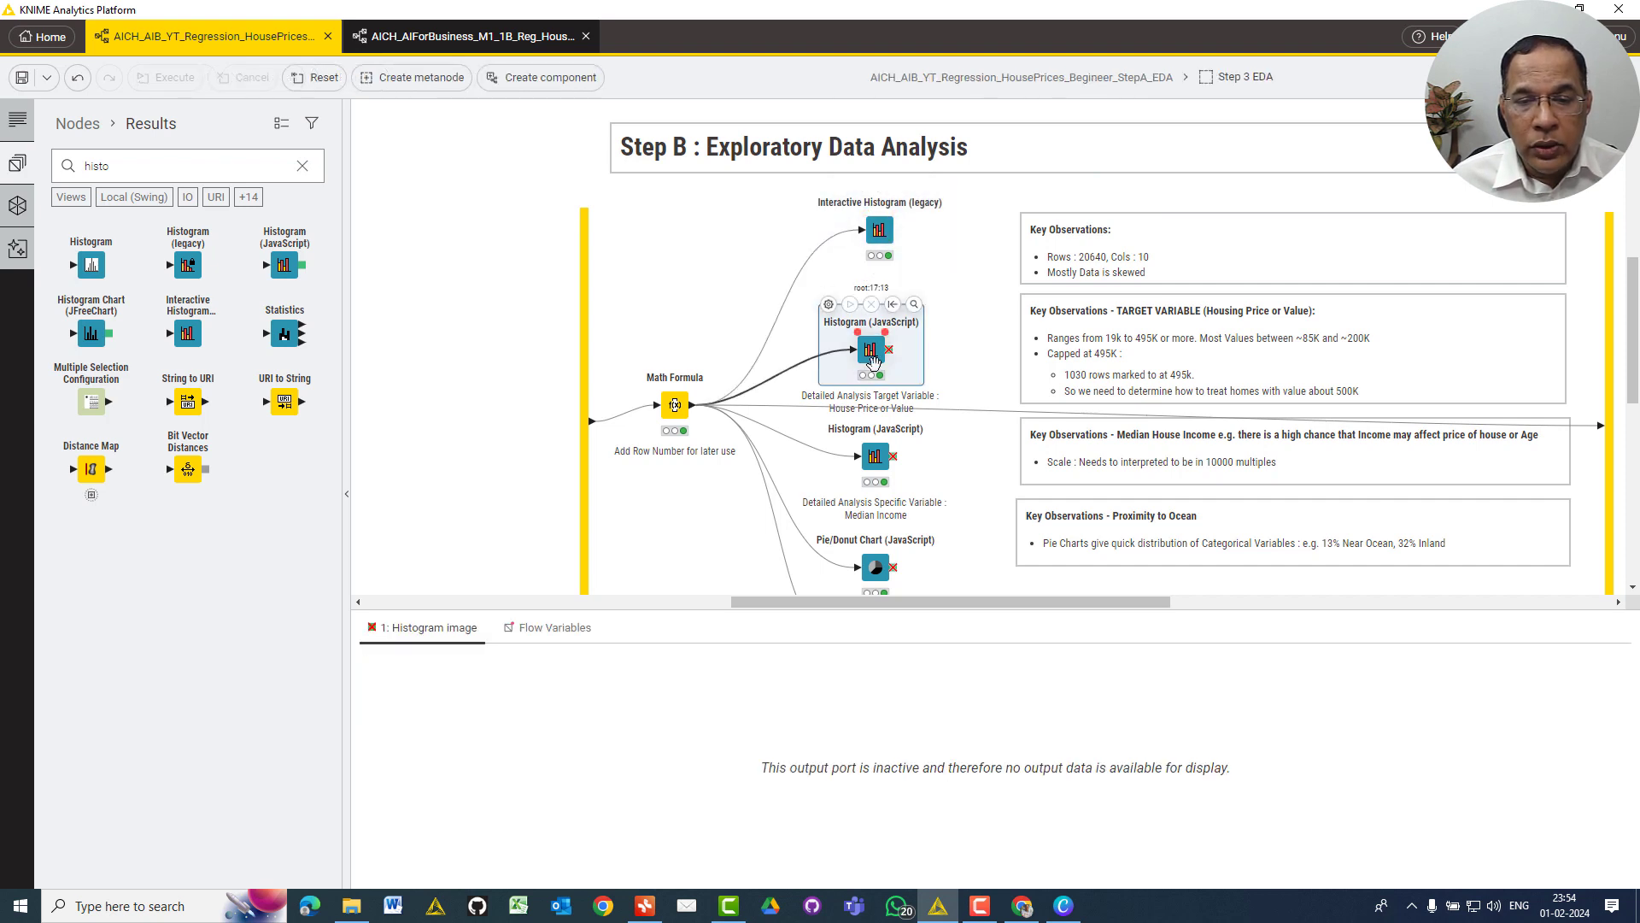
{"action": "double_click", "coordinate": [872, 352]}
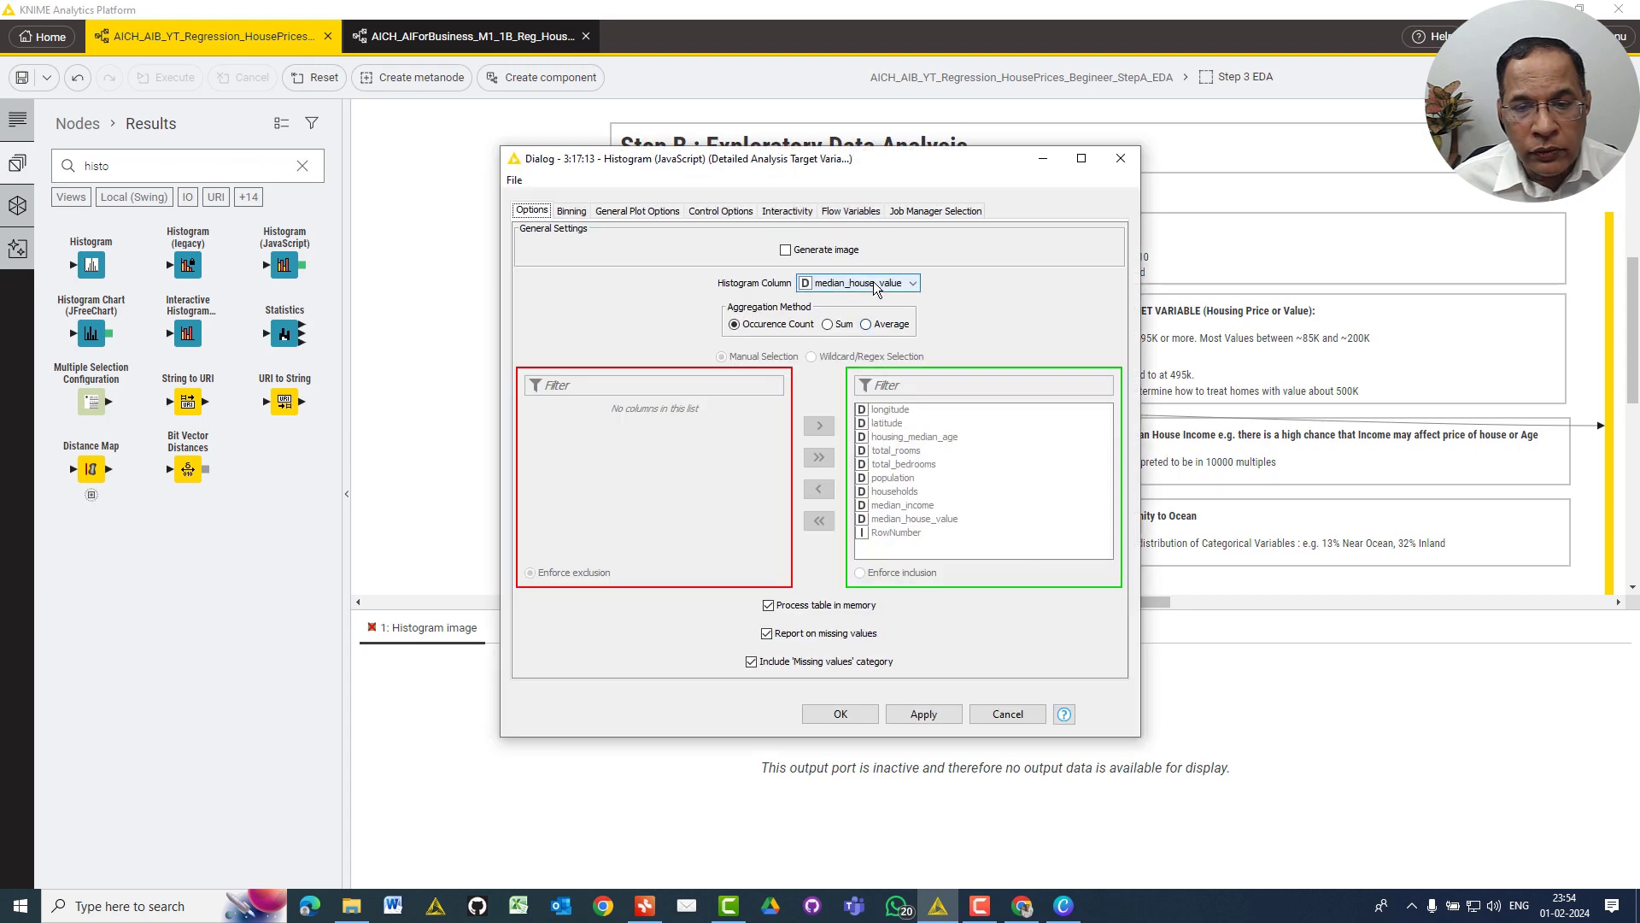
{"action": "left_click", "coordinate": [975, 712]}
Examine the maximized histogram view of the Histogram (JavaScript) node for House Price or Value and close it
{"action": "right_click", "coordinate": [872, 350]}
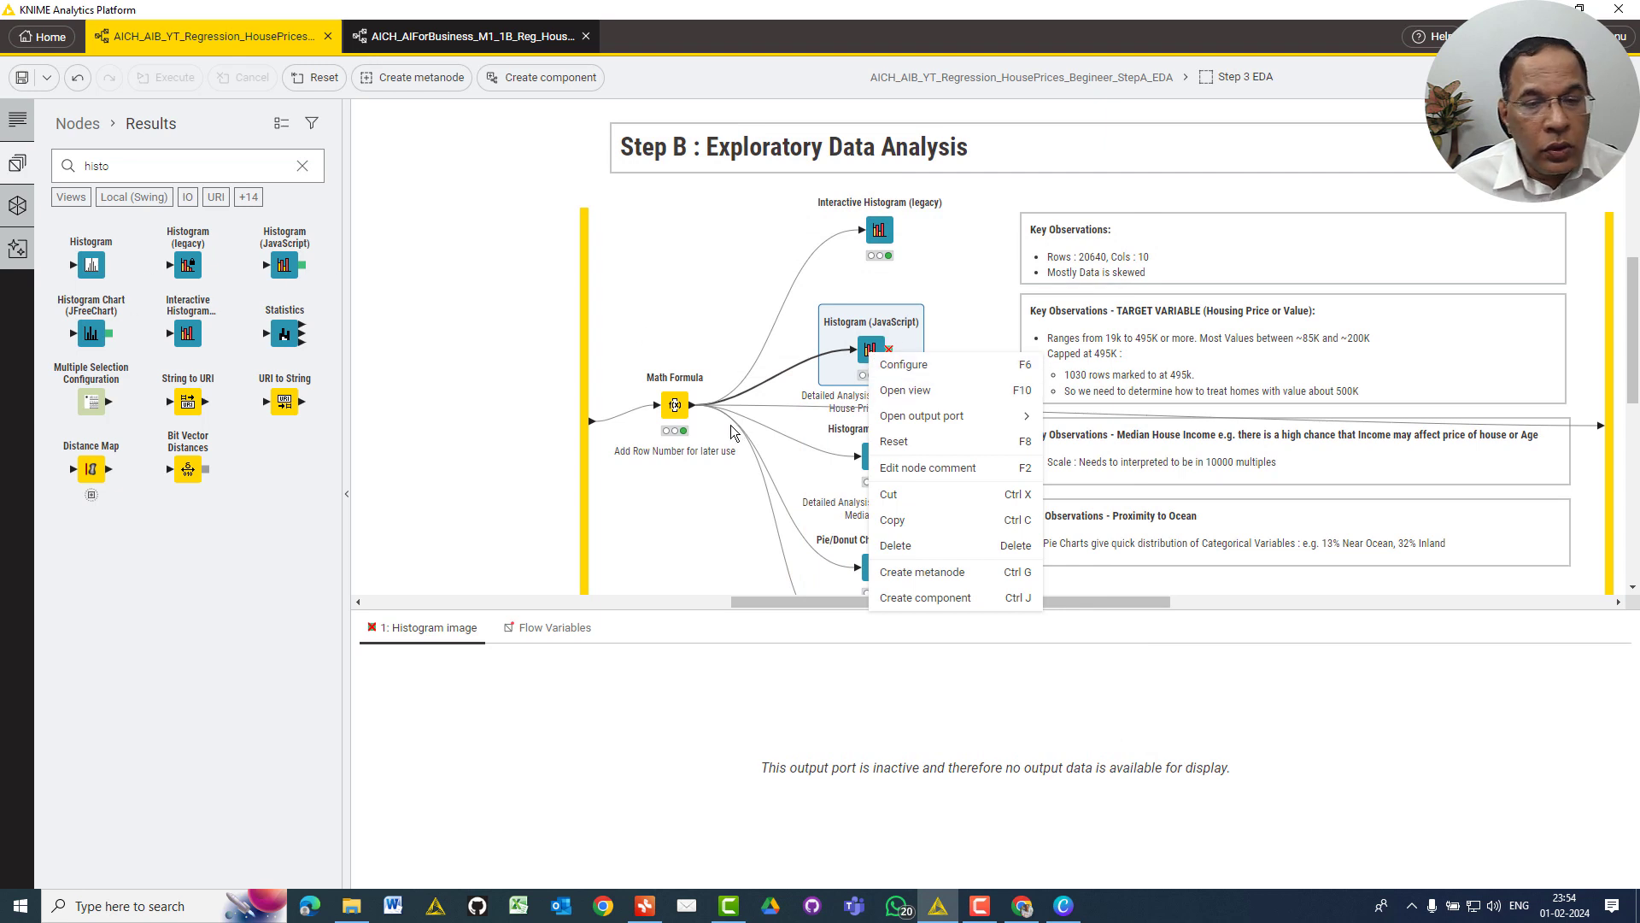
{"action": "left_click", "coordinate": [886, 391]}
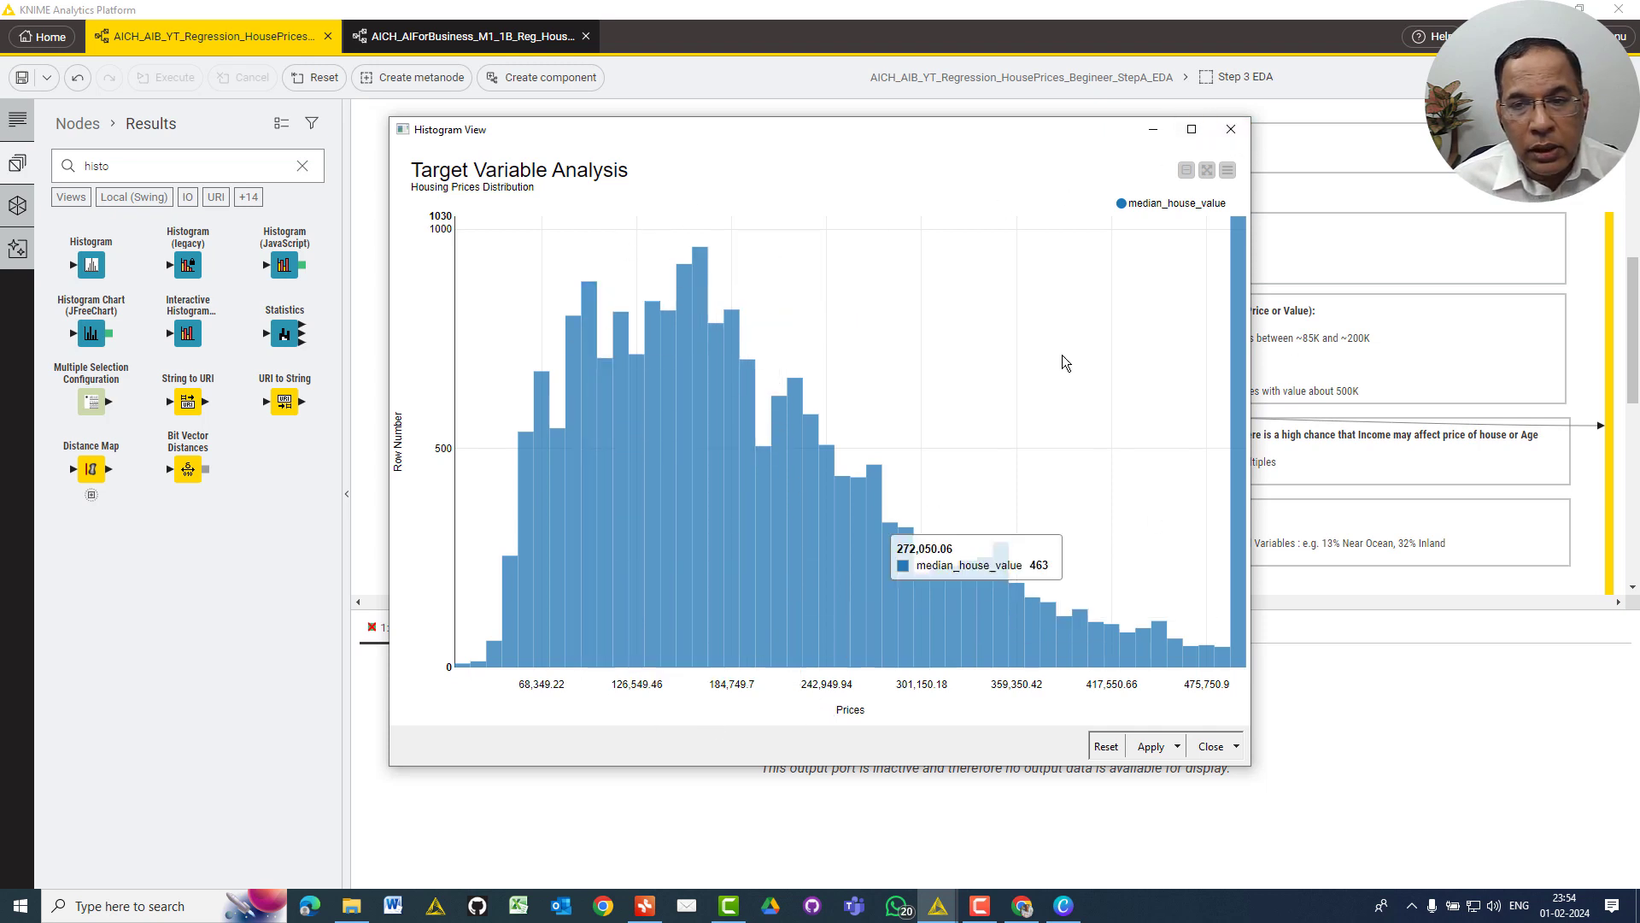
{"action": "left_click", "coordinate": [1195, 129]}
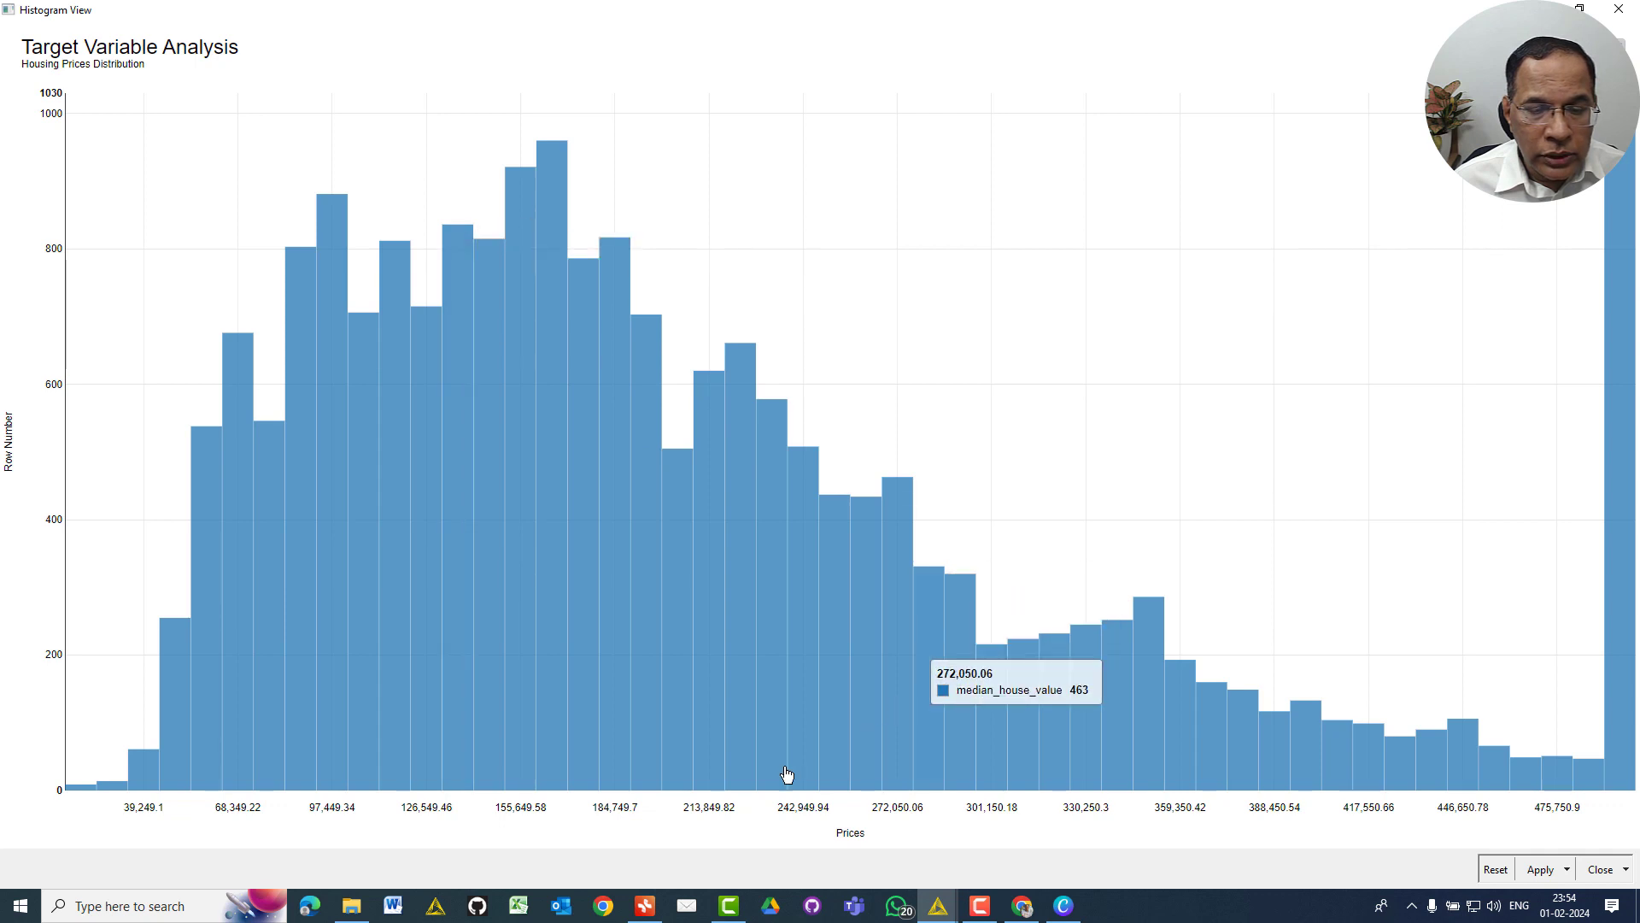
{"action": "mouse_move", "coordinate": [689, 601]}
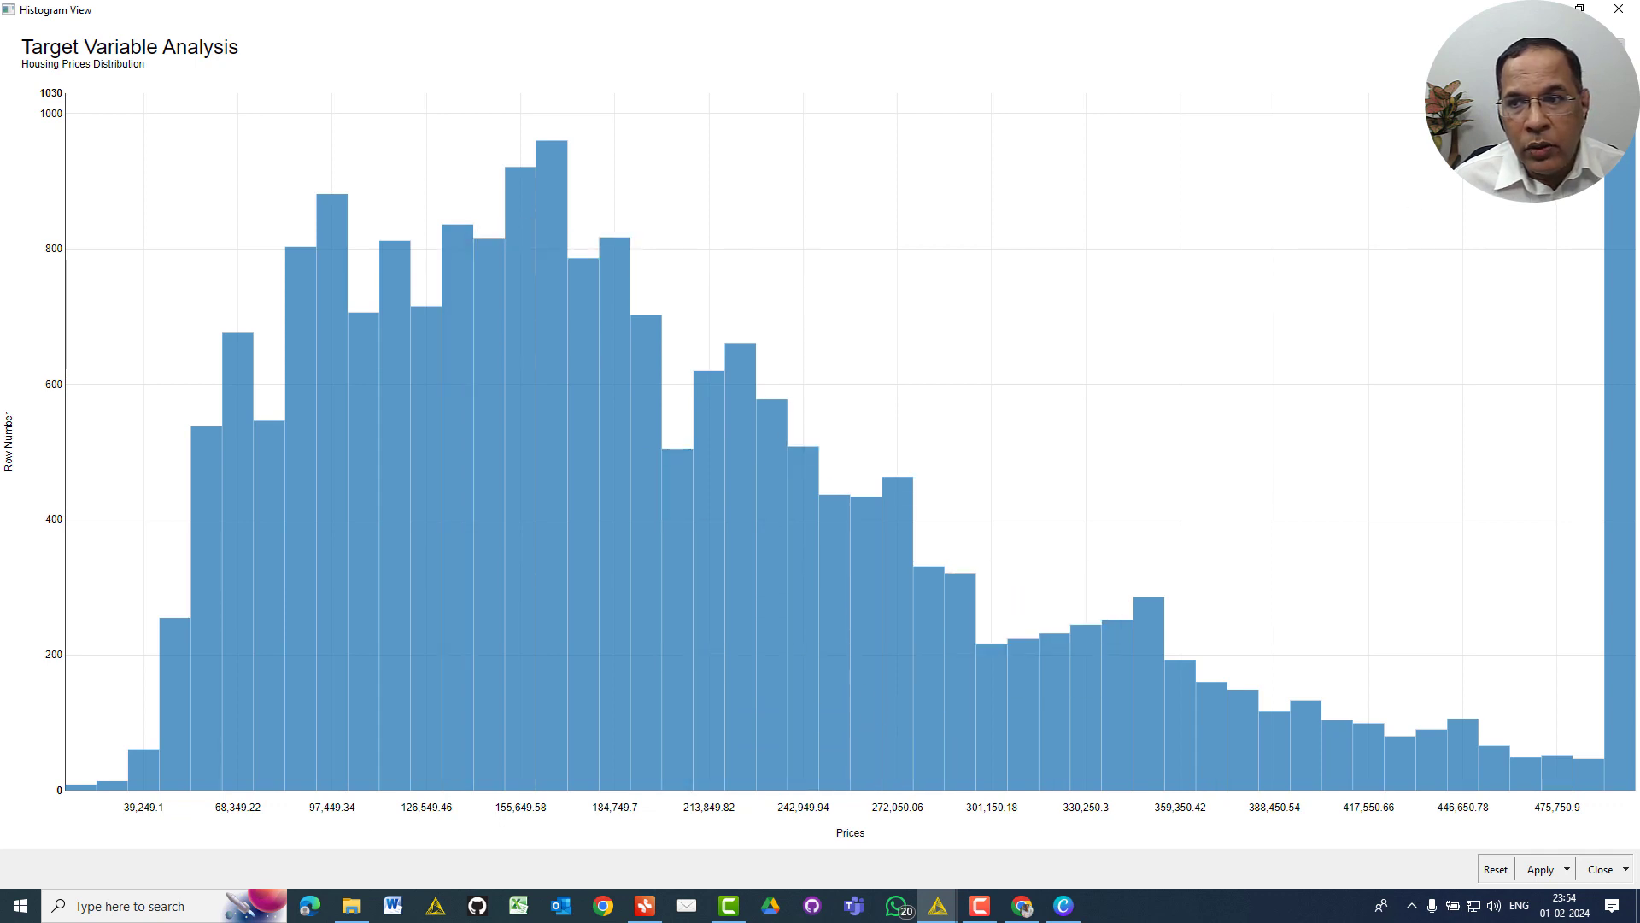
{"action": "left_click", "coordinate": [1614, 45]}
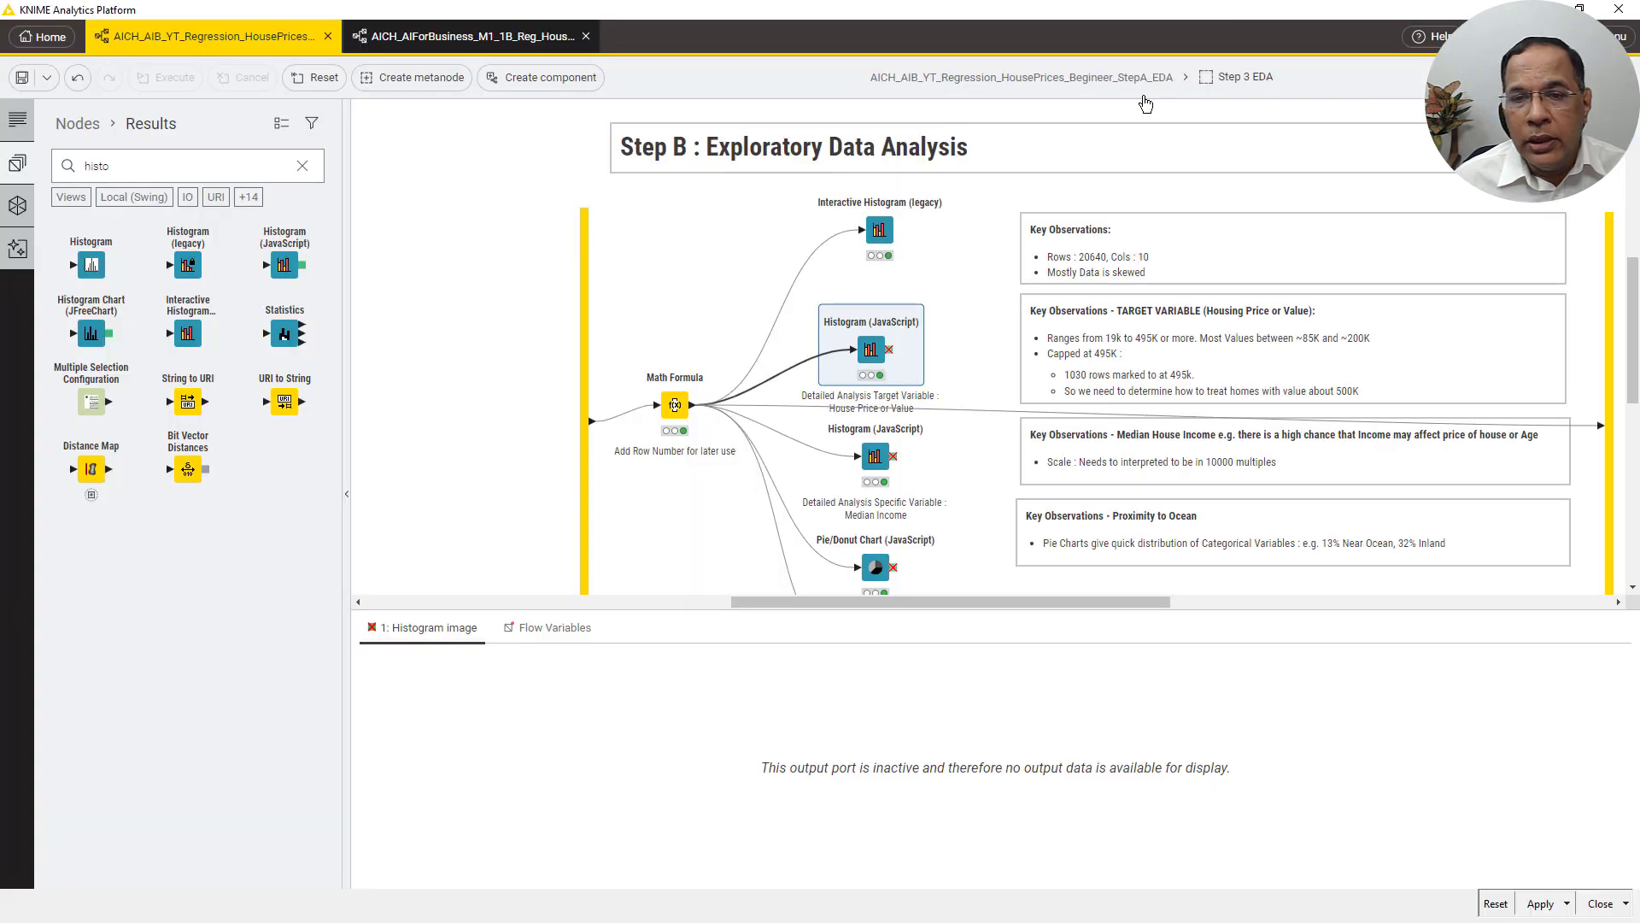
Reopen the House Price histogram view, check its options for applying settings and close it without applying anything
{"action": "right_click", "coordinate": [877, 367]}
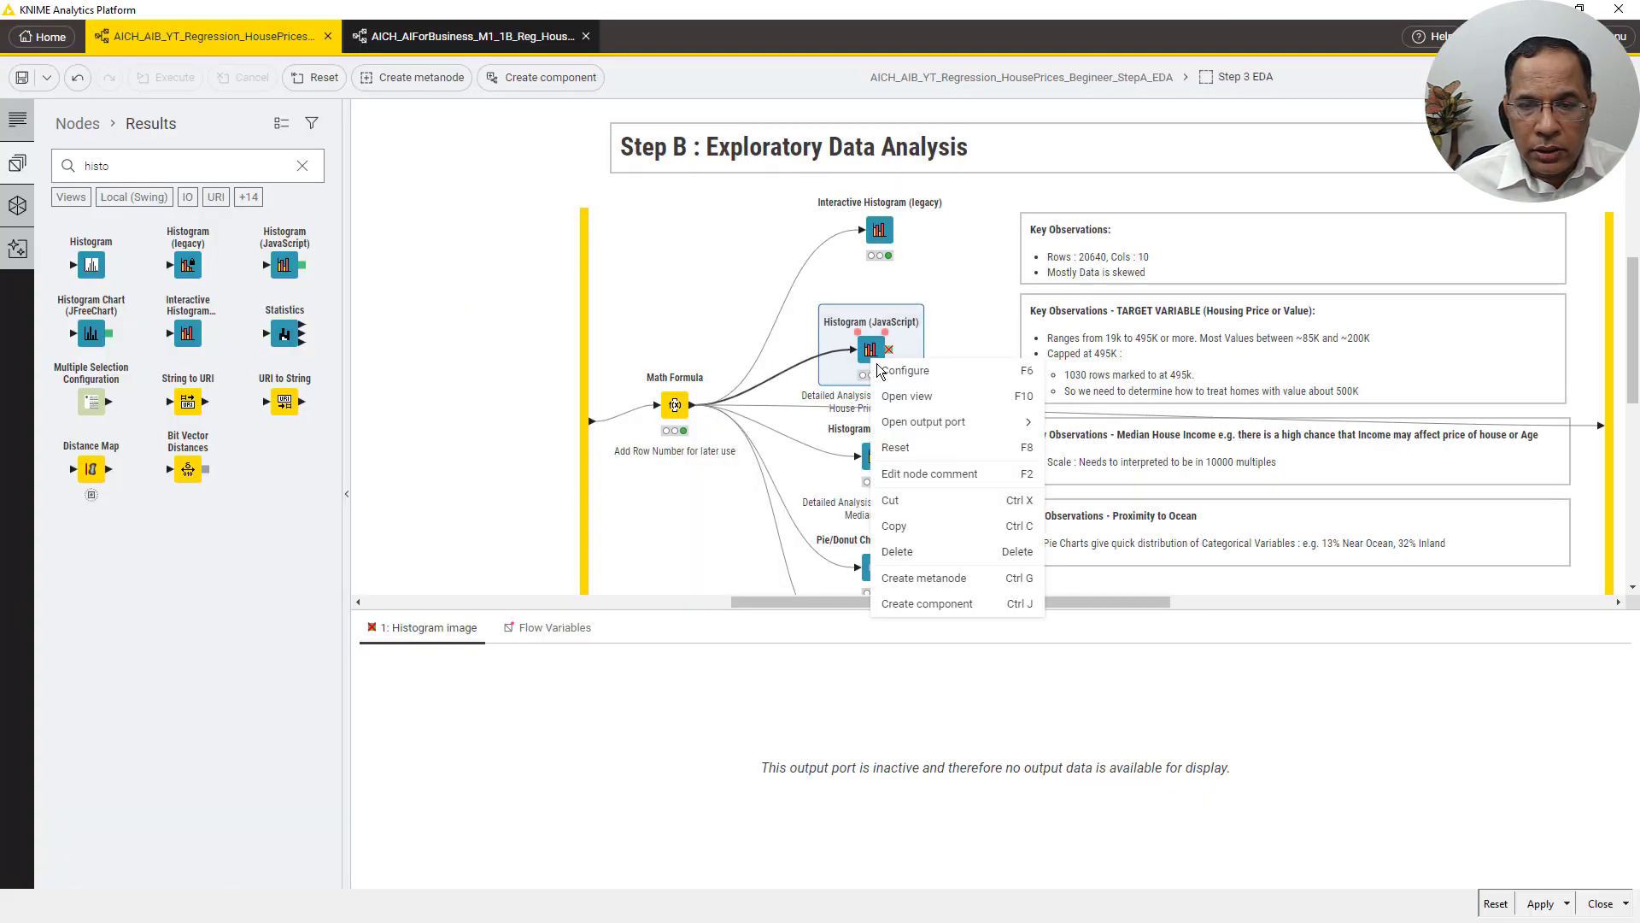
{"action": "left_click", "coordinate": [905, 396]}
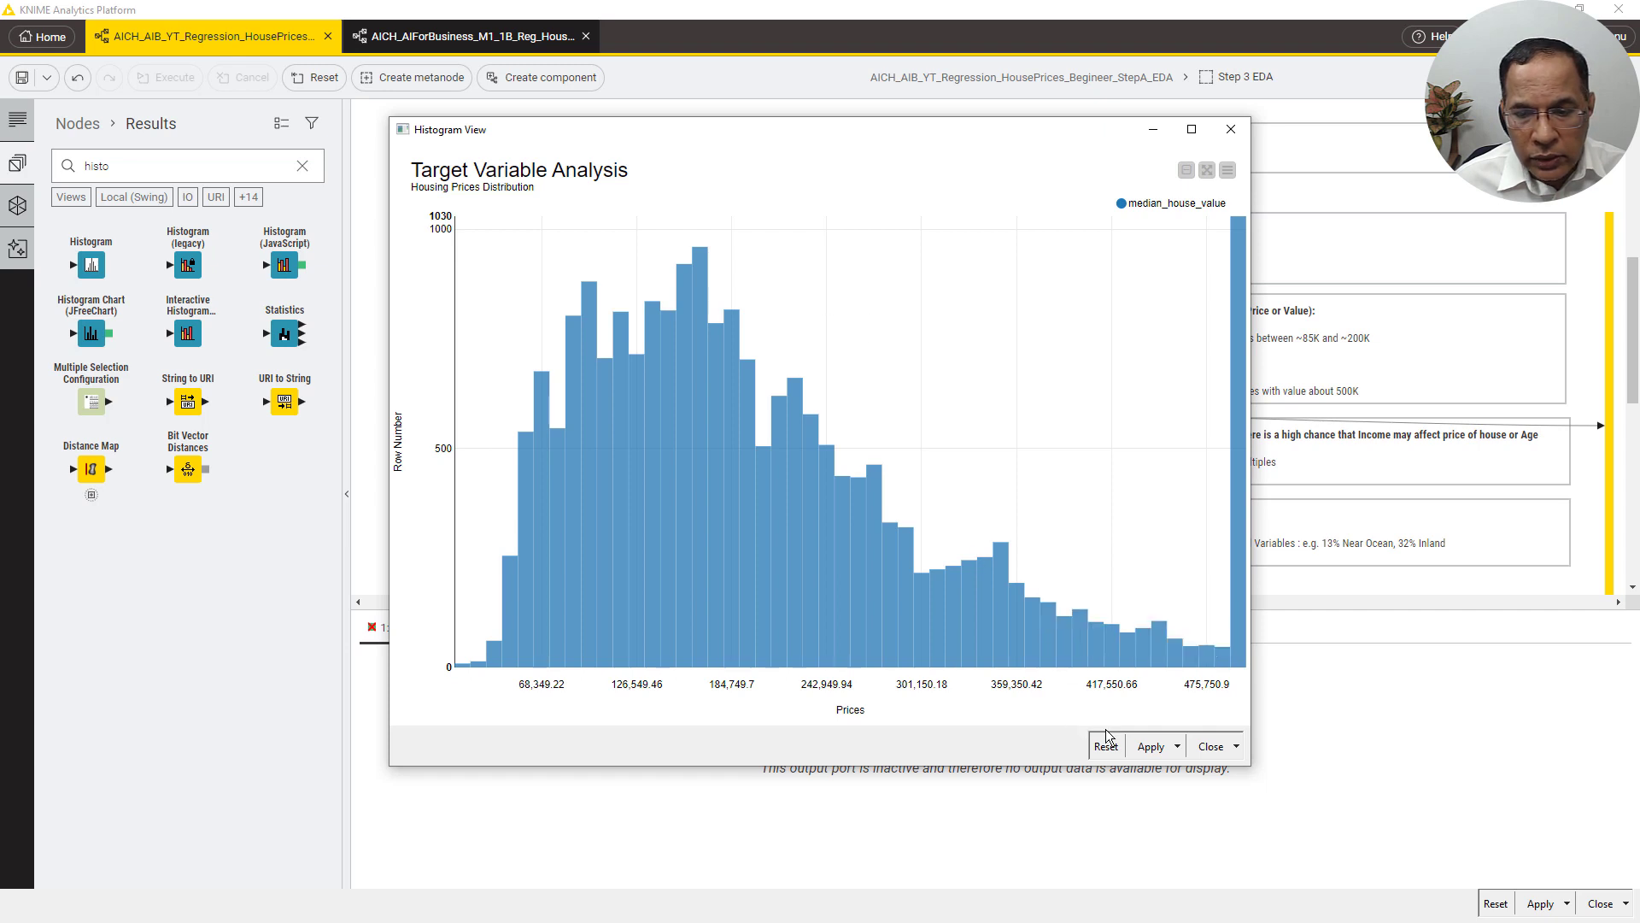
{"action": "left_click", "coordinate": [1178, 747]}
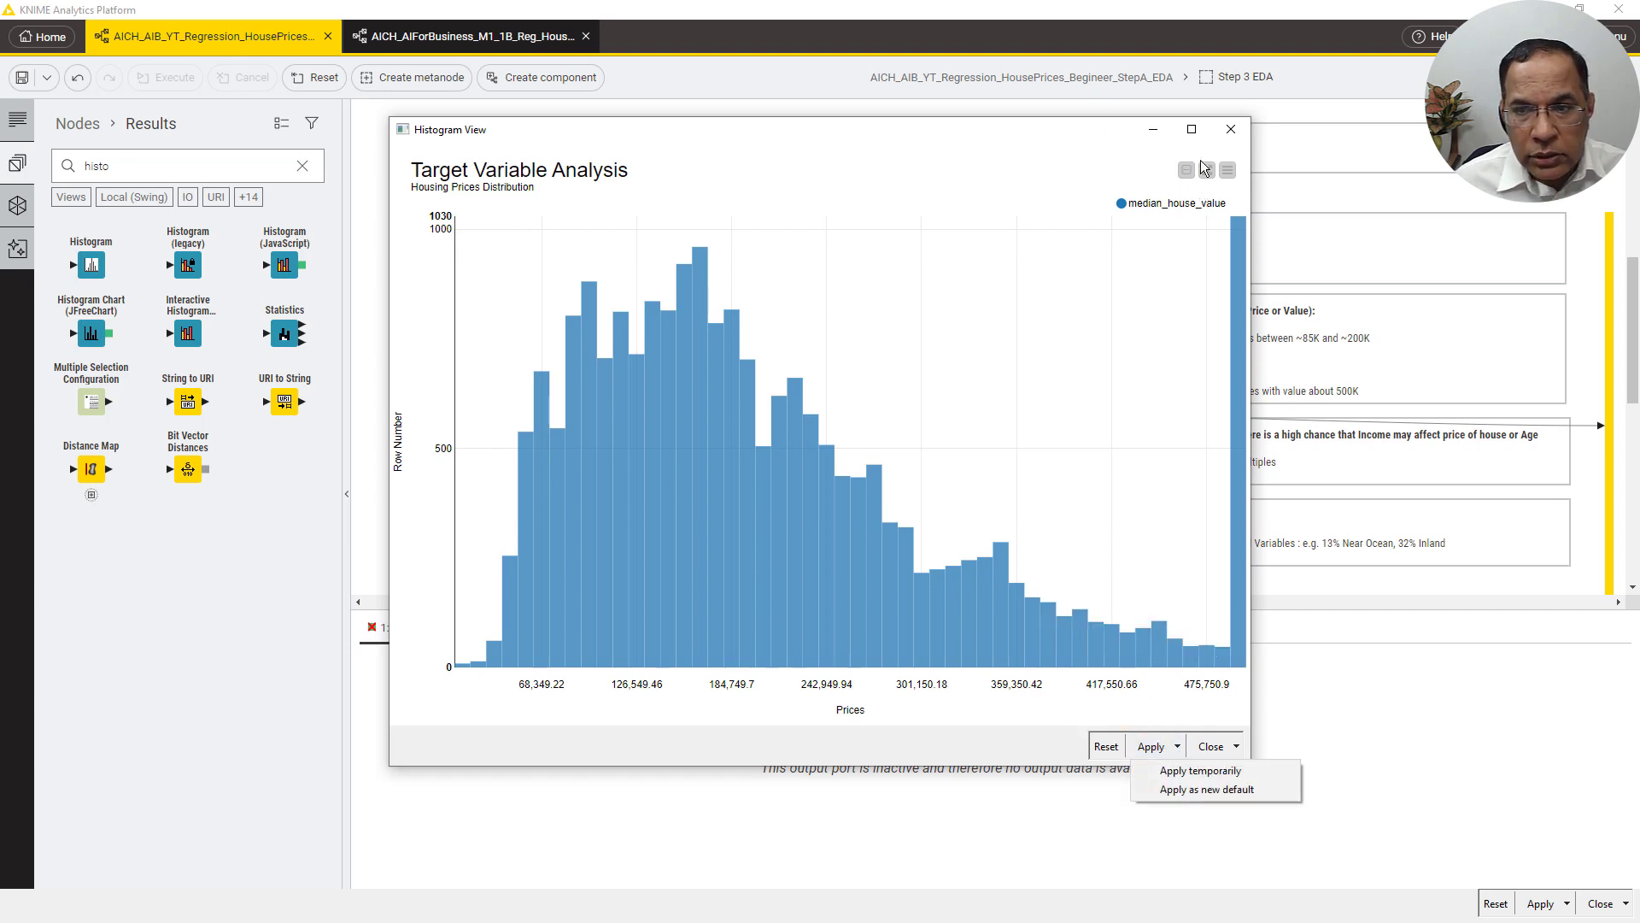
{"action": "left_click", "coordinate": [1231, 129]}
Open the Histogram image output of the House Price Histogram (JavaScript) node and close it
{"action": "right_click", "coordinate": [885, 336]}
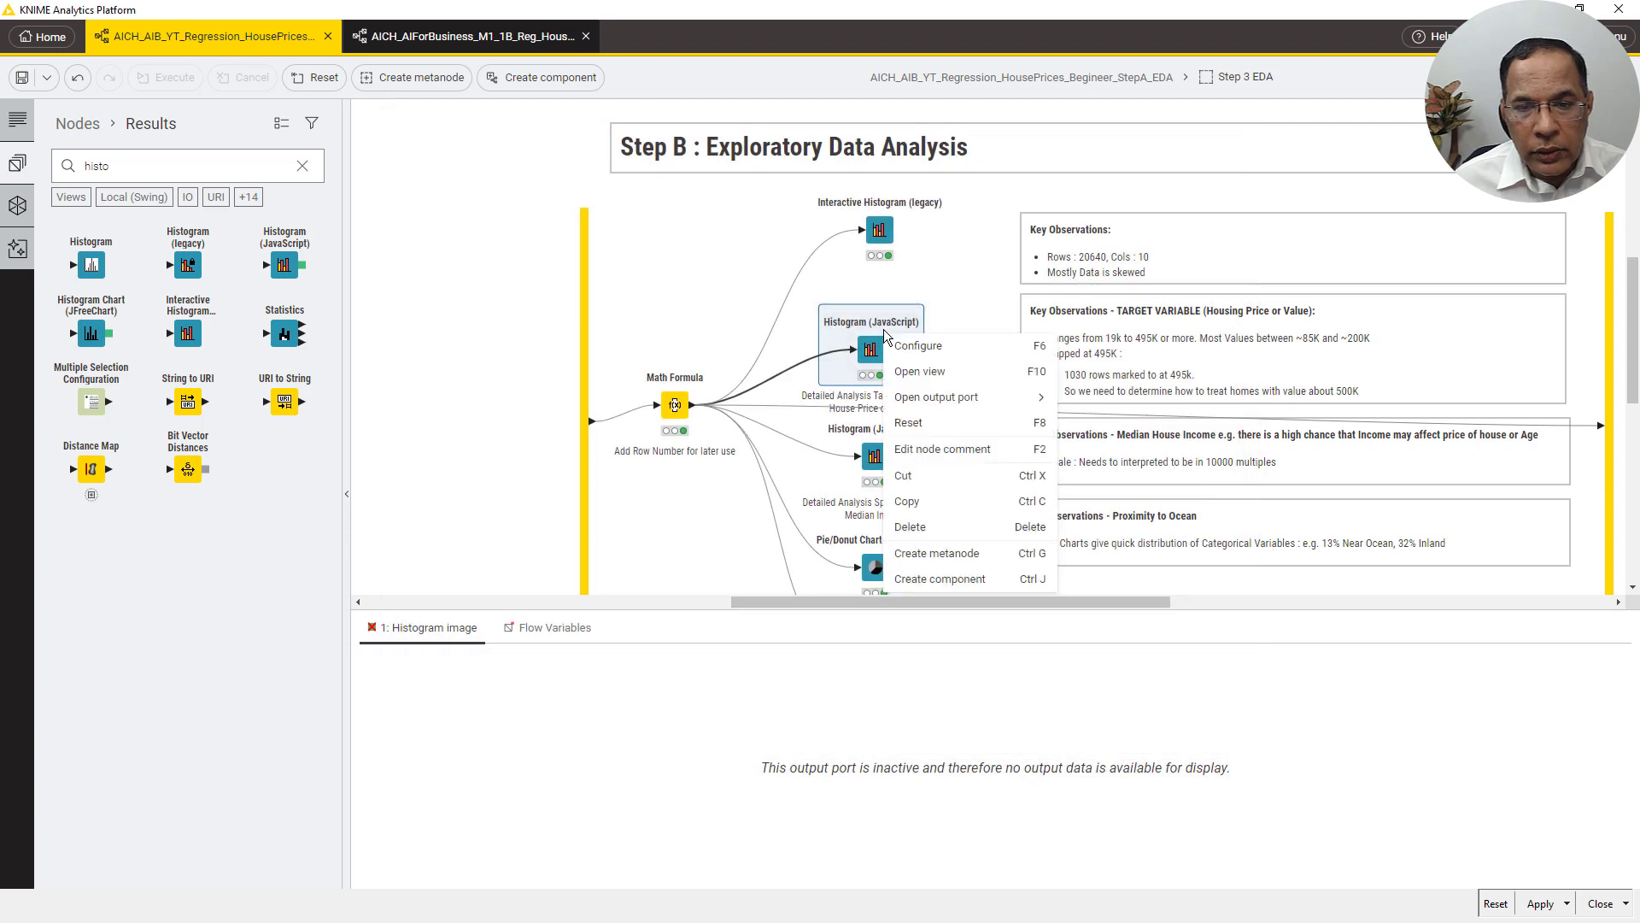
{"action": "mouse_move", "coordinate": [942, 412]}
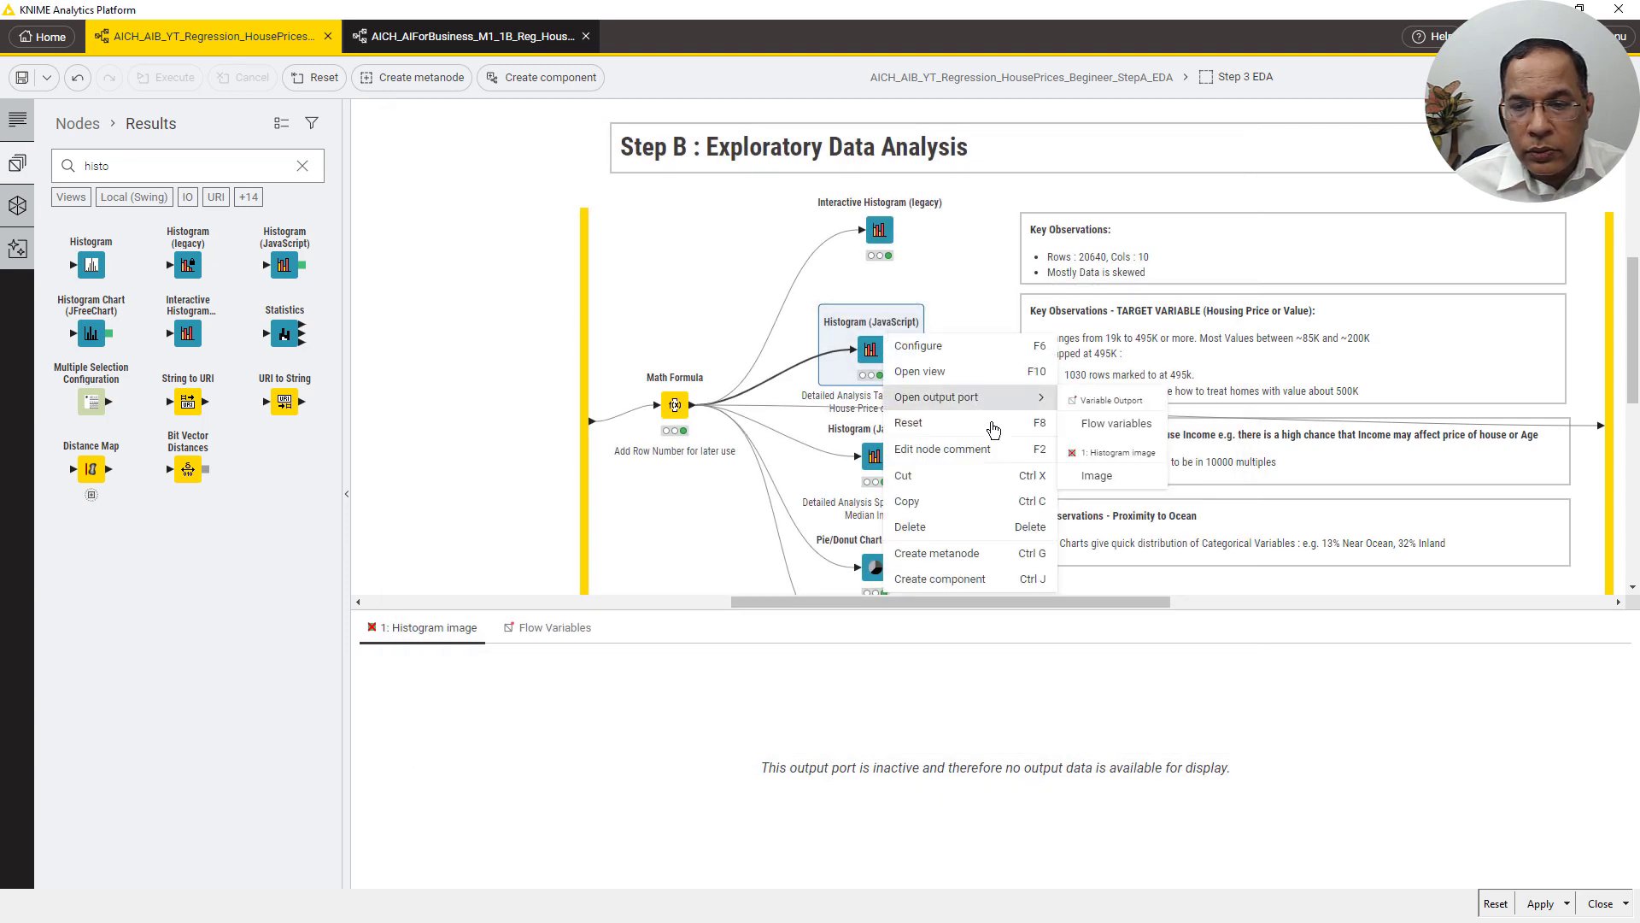
{"action": "left_click", "coordinate": [1110, 479]}
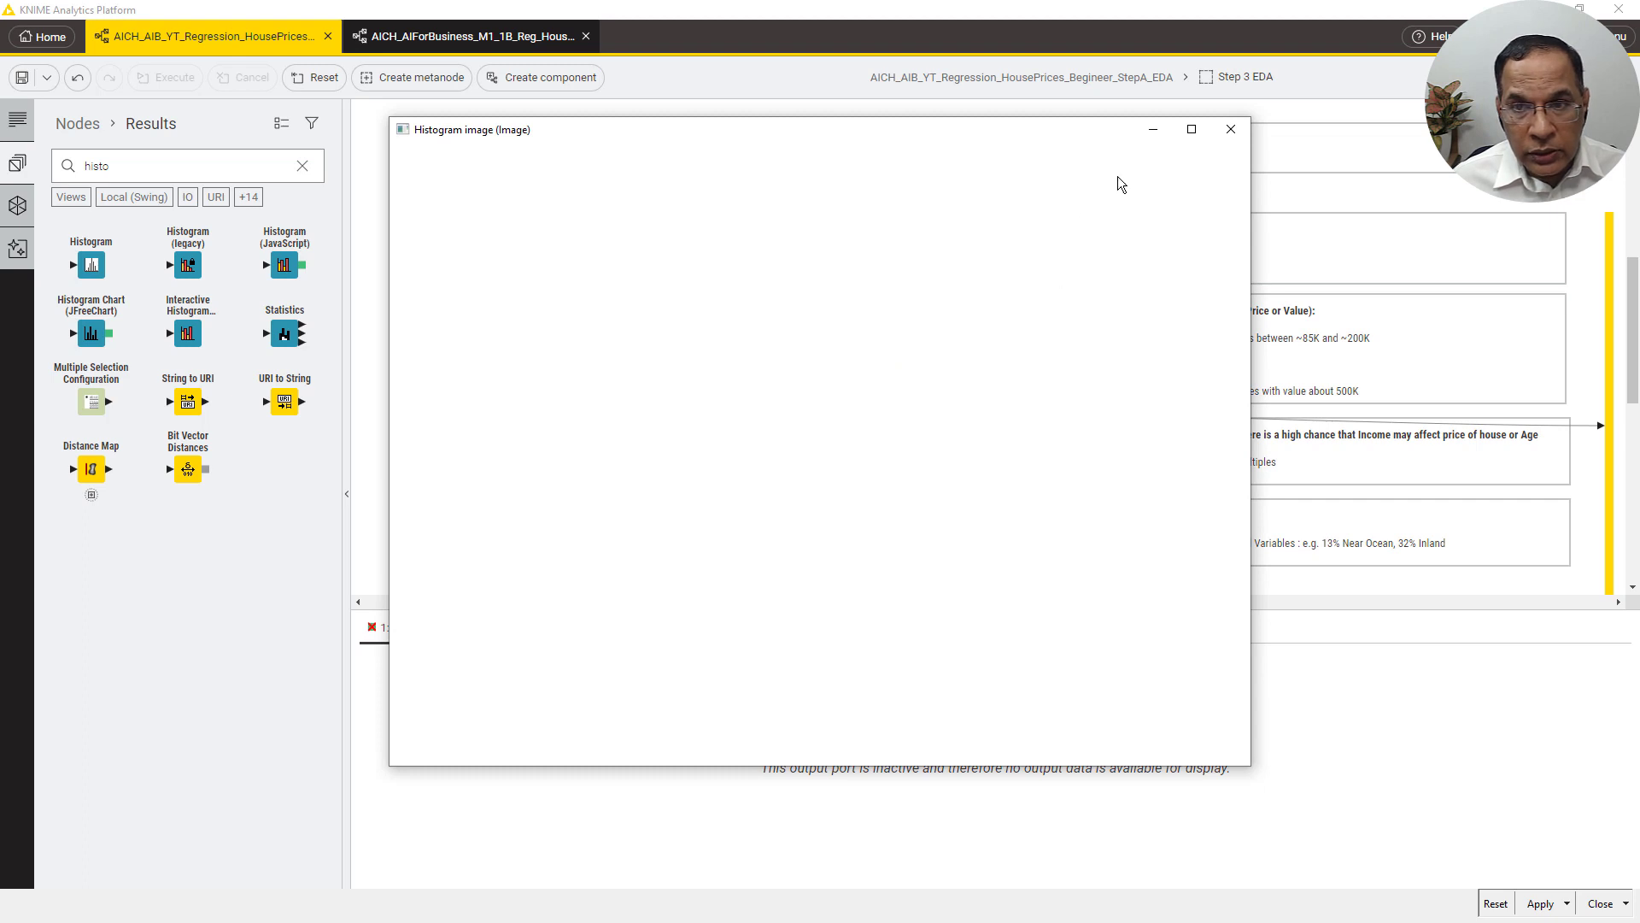
{"action": "left_click", "coordinate": [1231, 129]}
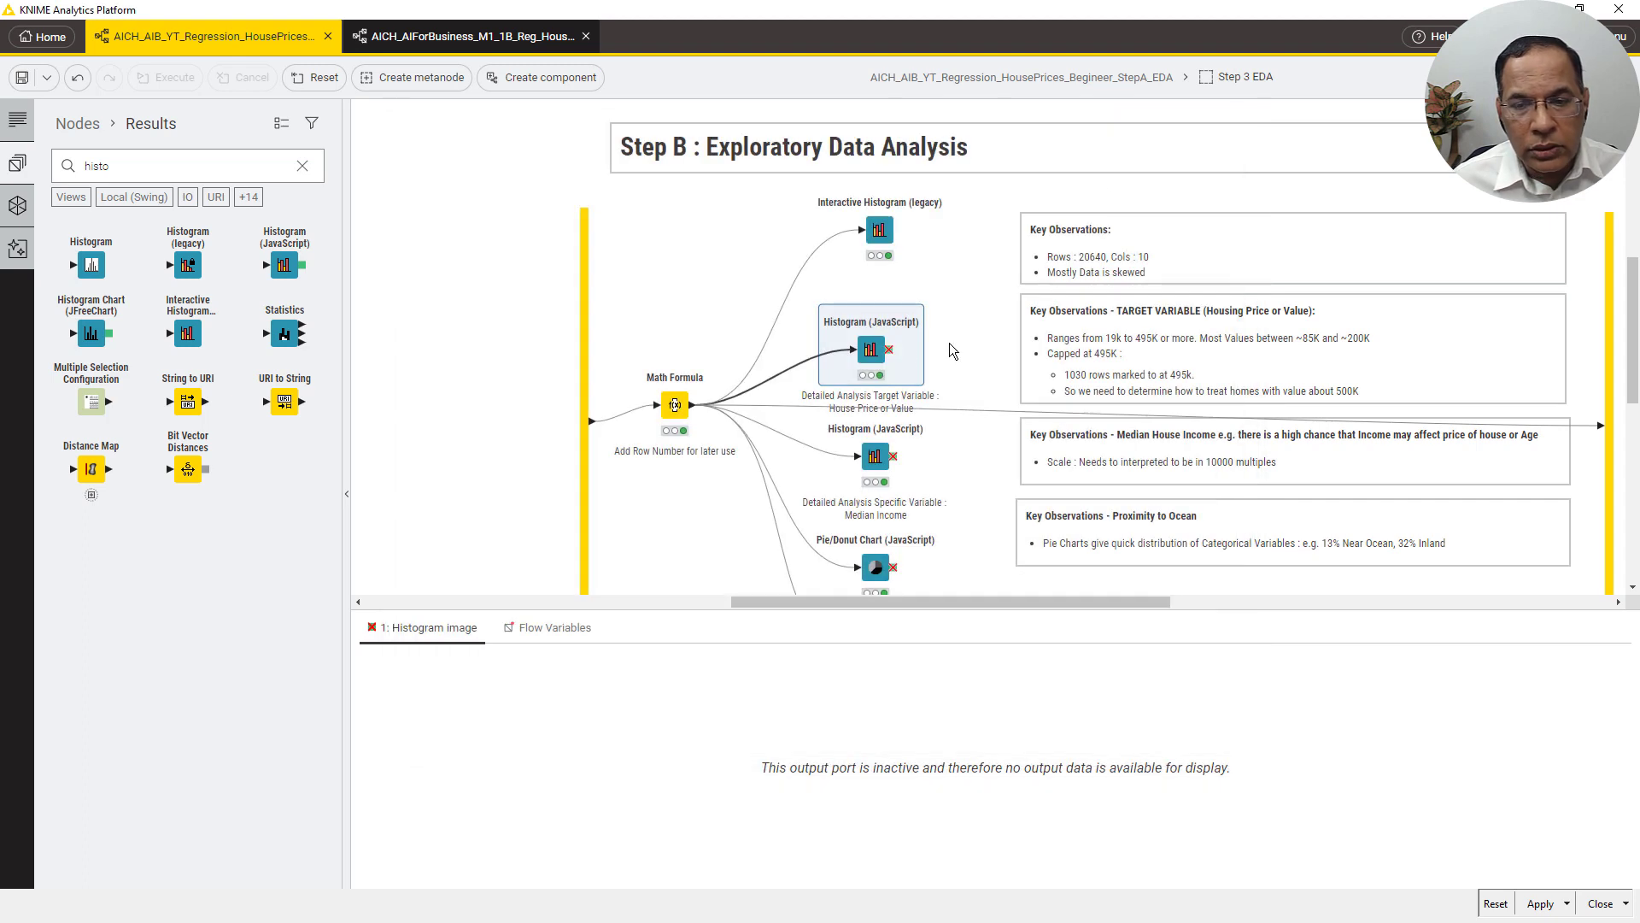
{"action": "right_click", "coordinate": [867, 360]}
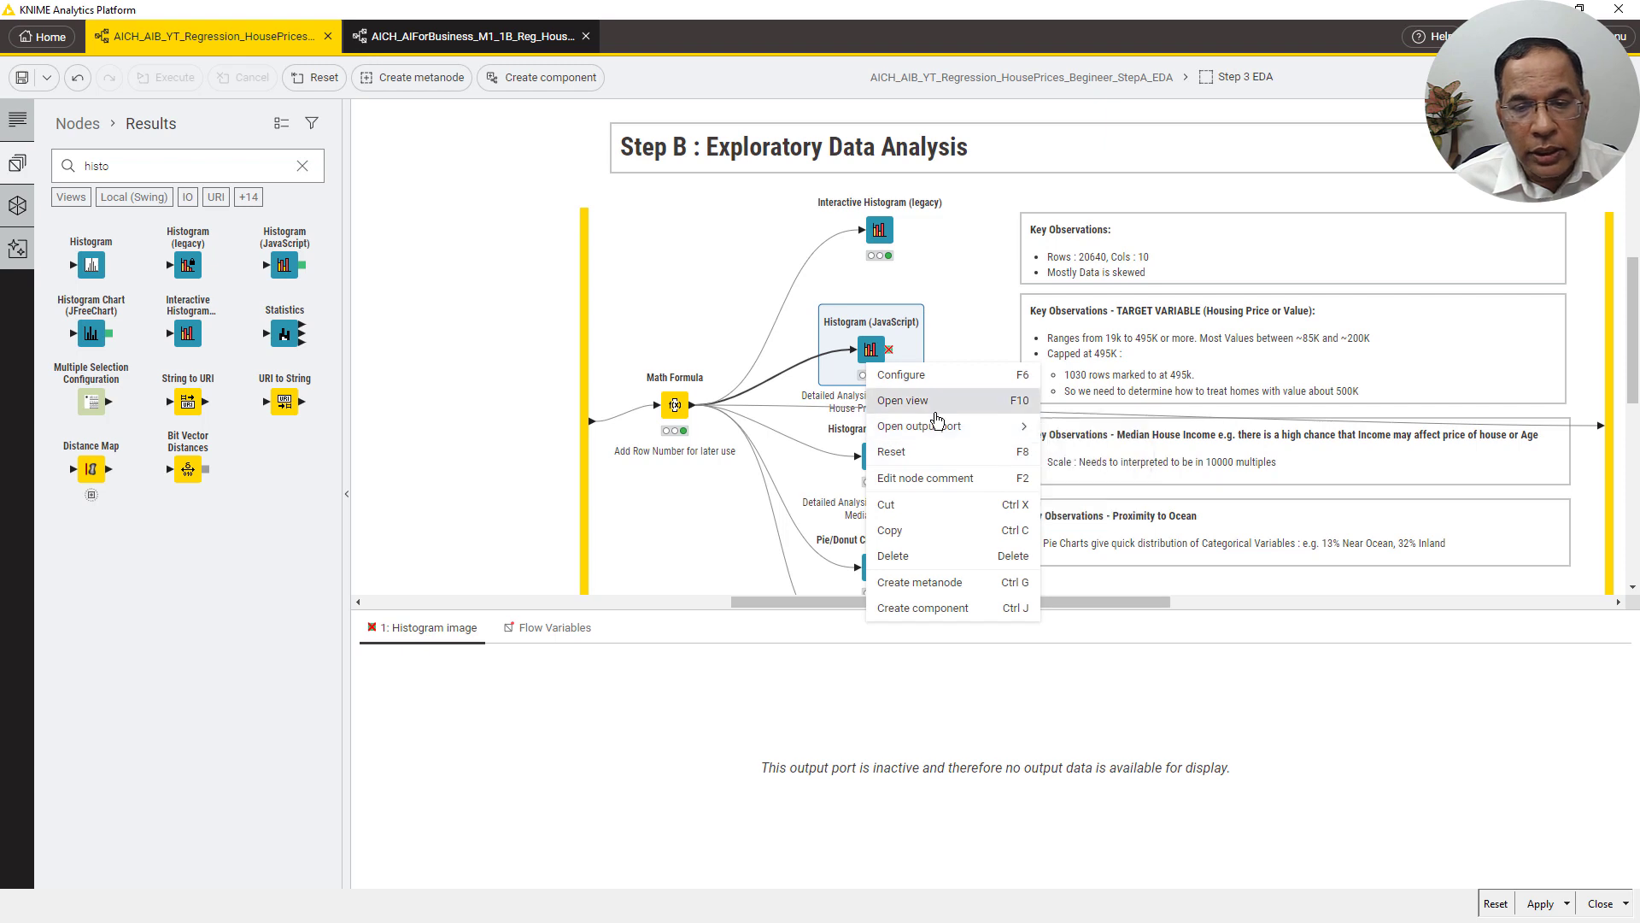
{"action": "mouse_move", "coordinate": [933, 432]}
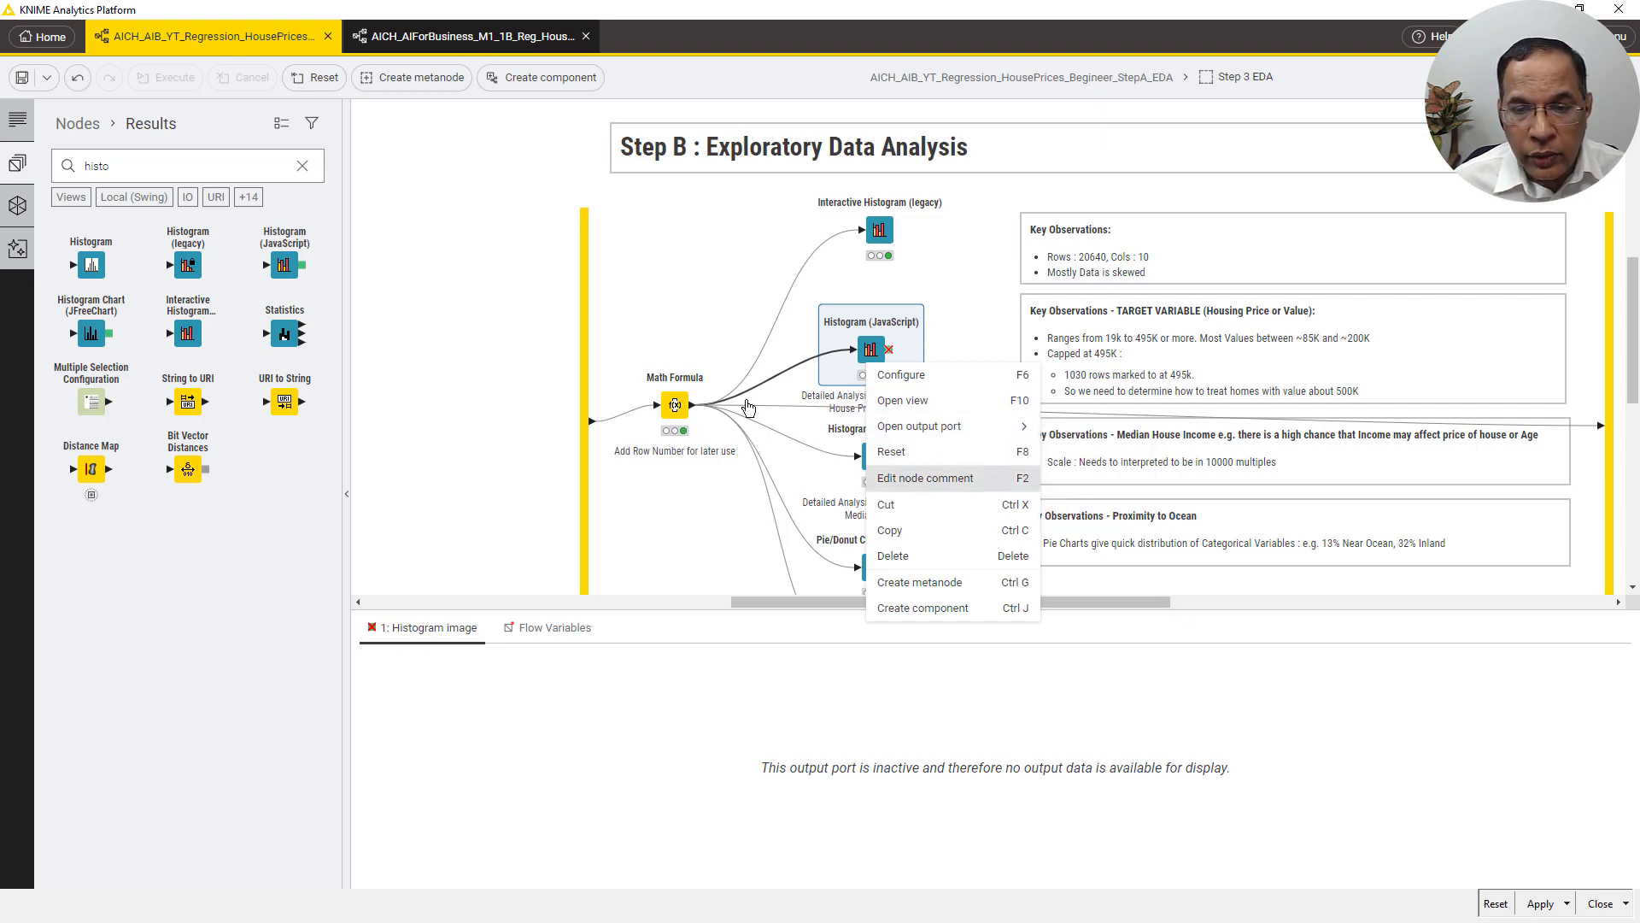
{"action": "left_click", "coordinate": [970, 270]}
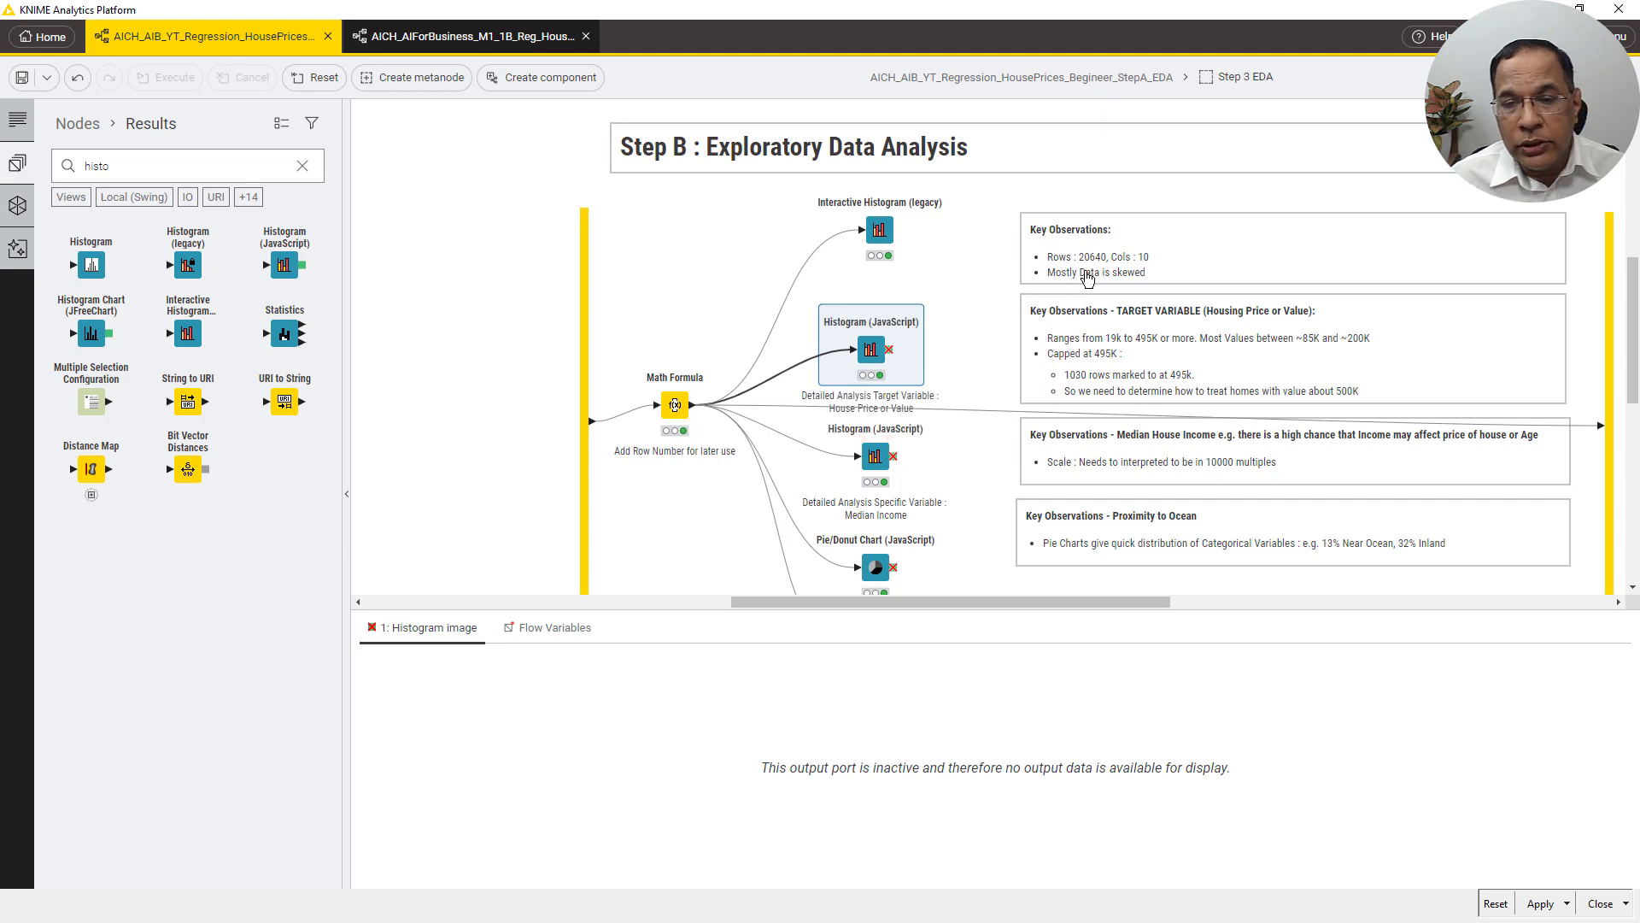
Enlarge the workflow canvas and align the Proximity to Ocean and Scatter Plot observation notes with the notes above them
{"action": "left_click", "coordinate": [1110, 256]}
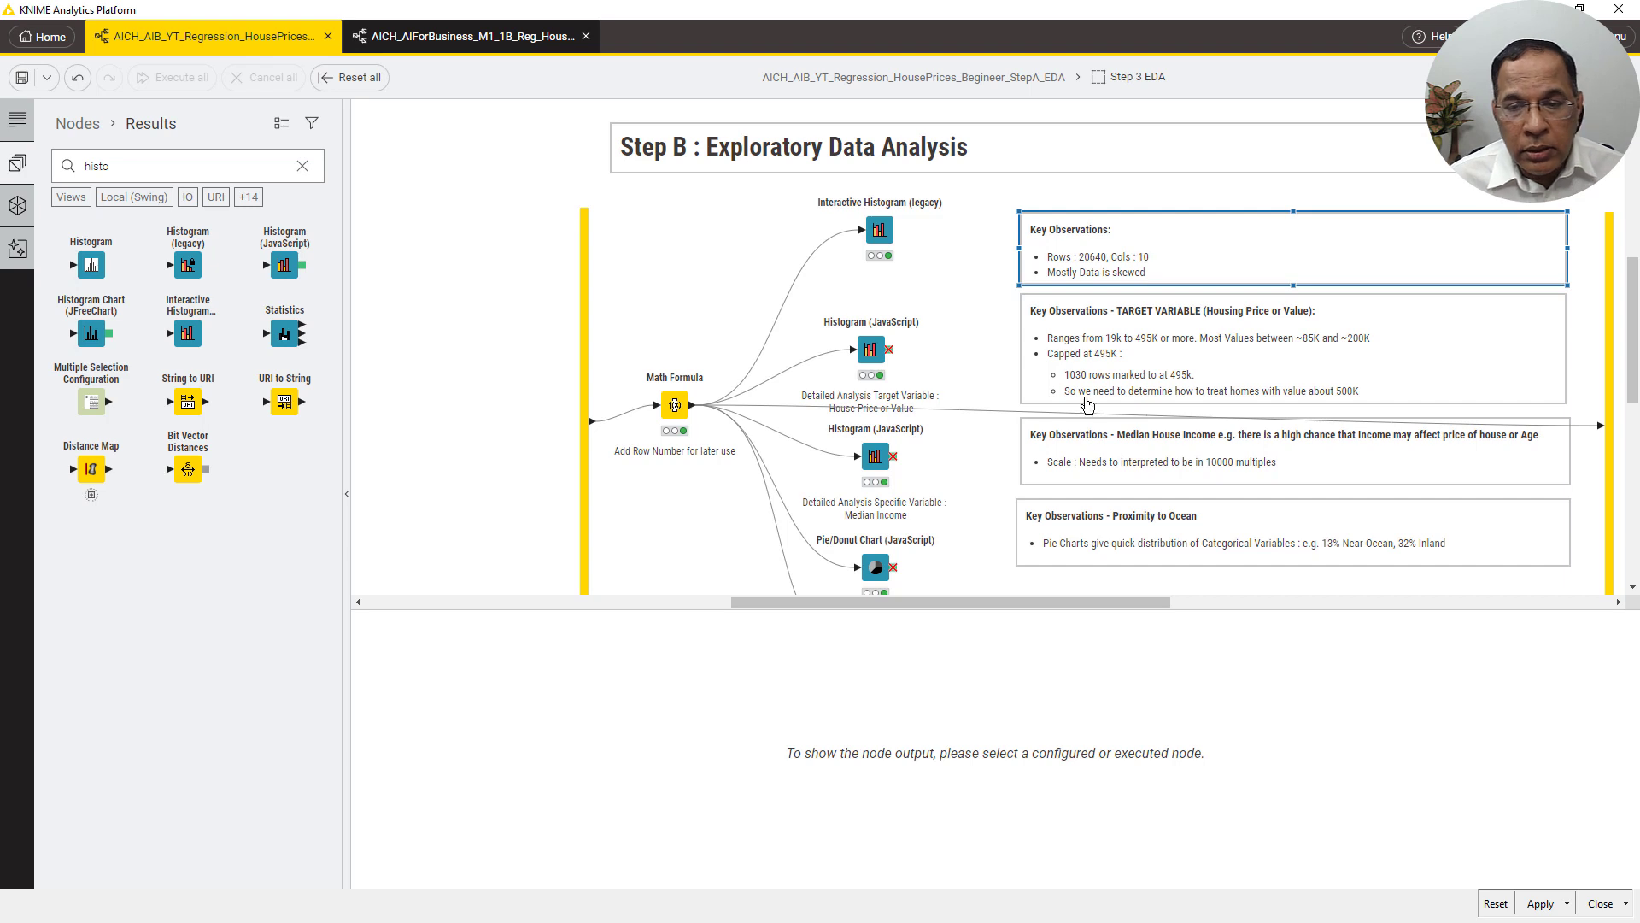
{"action": "left_click_drag", "start_coordinate": [1034, 608], "coordinate": [1037, 731]}
{"action": "mouse_move", "coordinate": [1047, 637]}
{"action": "left_mouse_down"}
{"action": "mouse_move", "coordinate": [1079, 614]}
{"action": "mouse_move", "coordinate": [1052, 549]}
{"action": "left_mouse_up"}
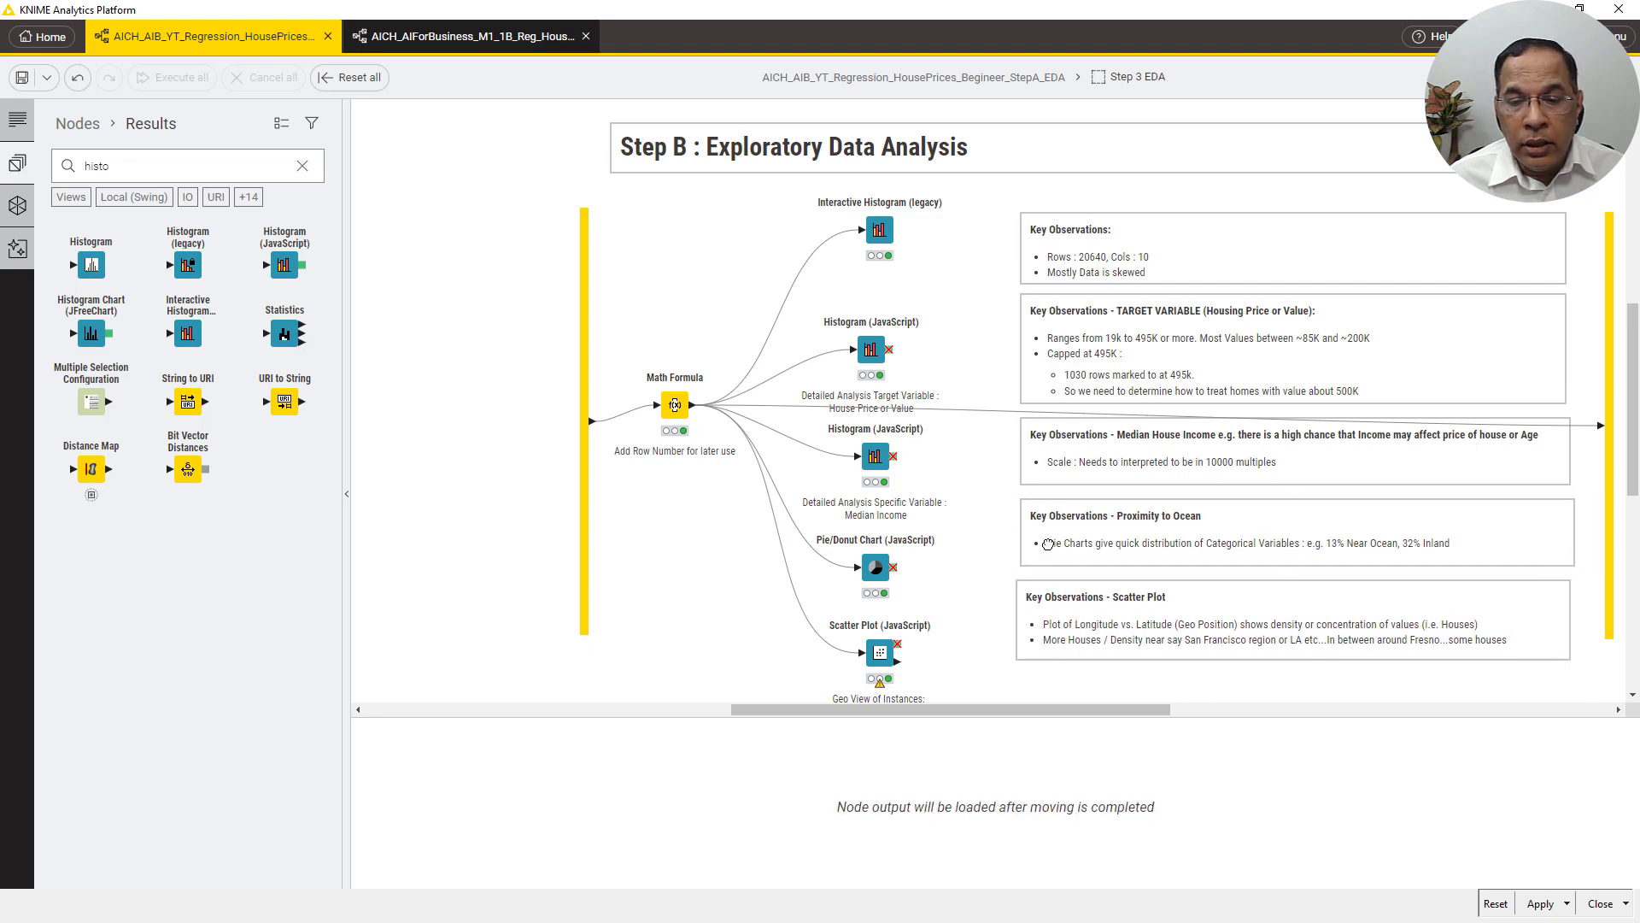
{"action": "left_click_drag", "start_coordinate": [1049, 619], "coordinate": [1053, 619]}
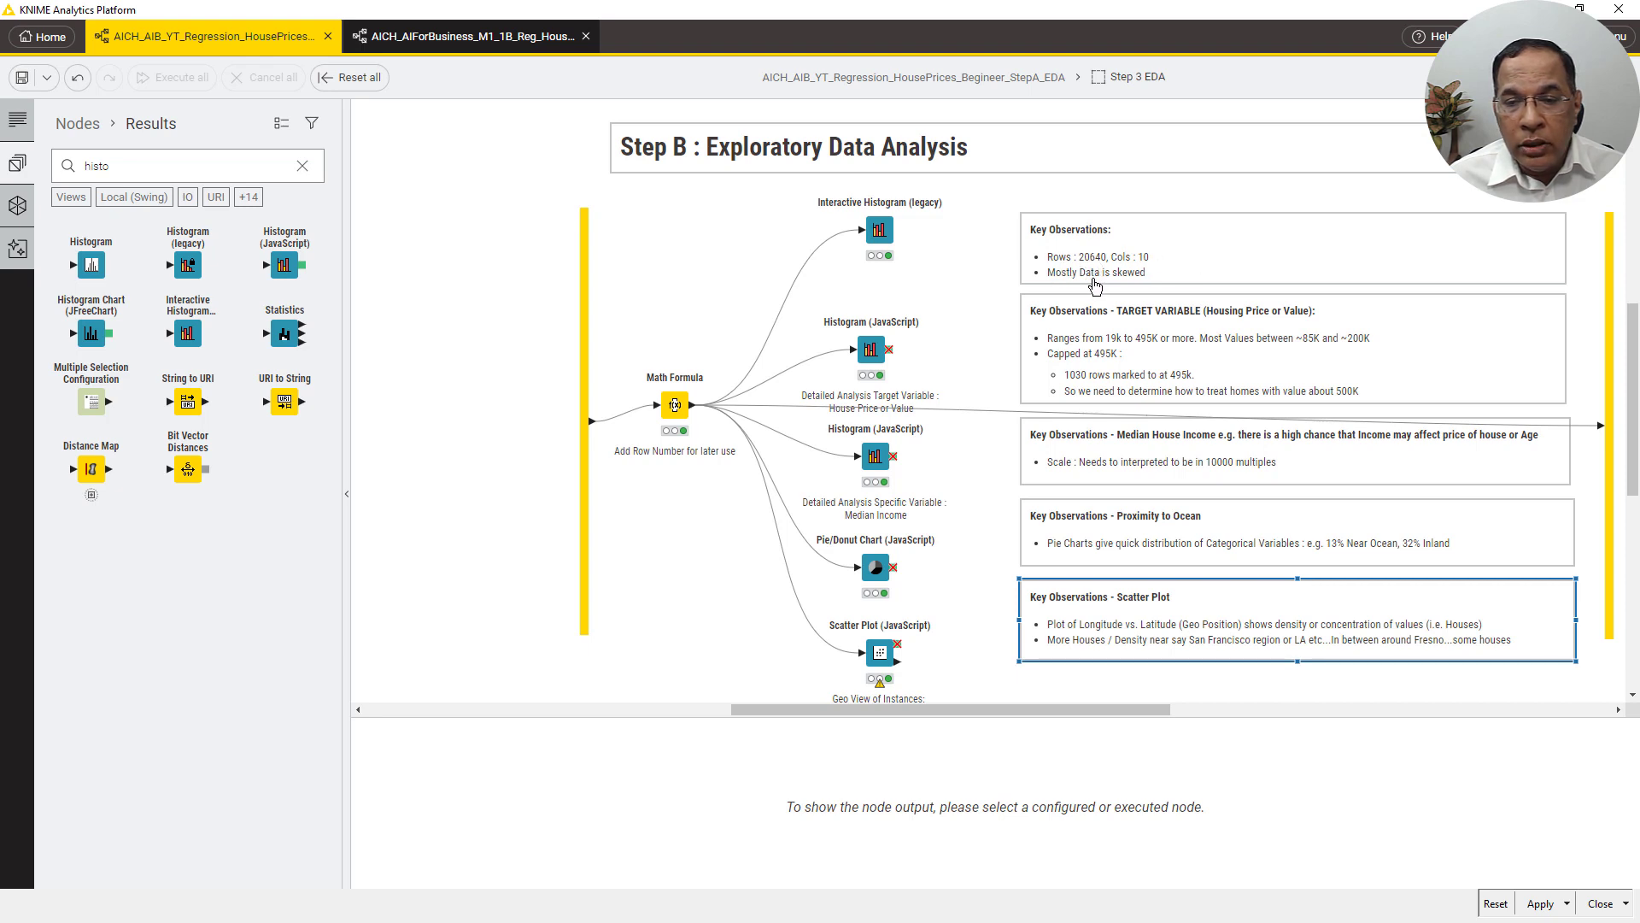
Review the Key Observations notes on the overall data, the target variable and median house income
{"action": "left_click", "coordinate": [1096, 282]}
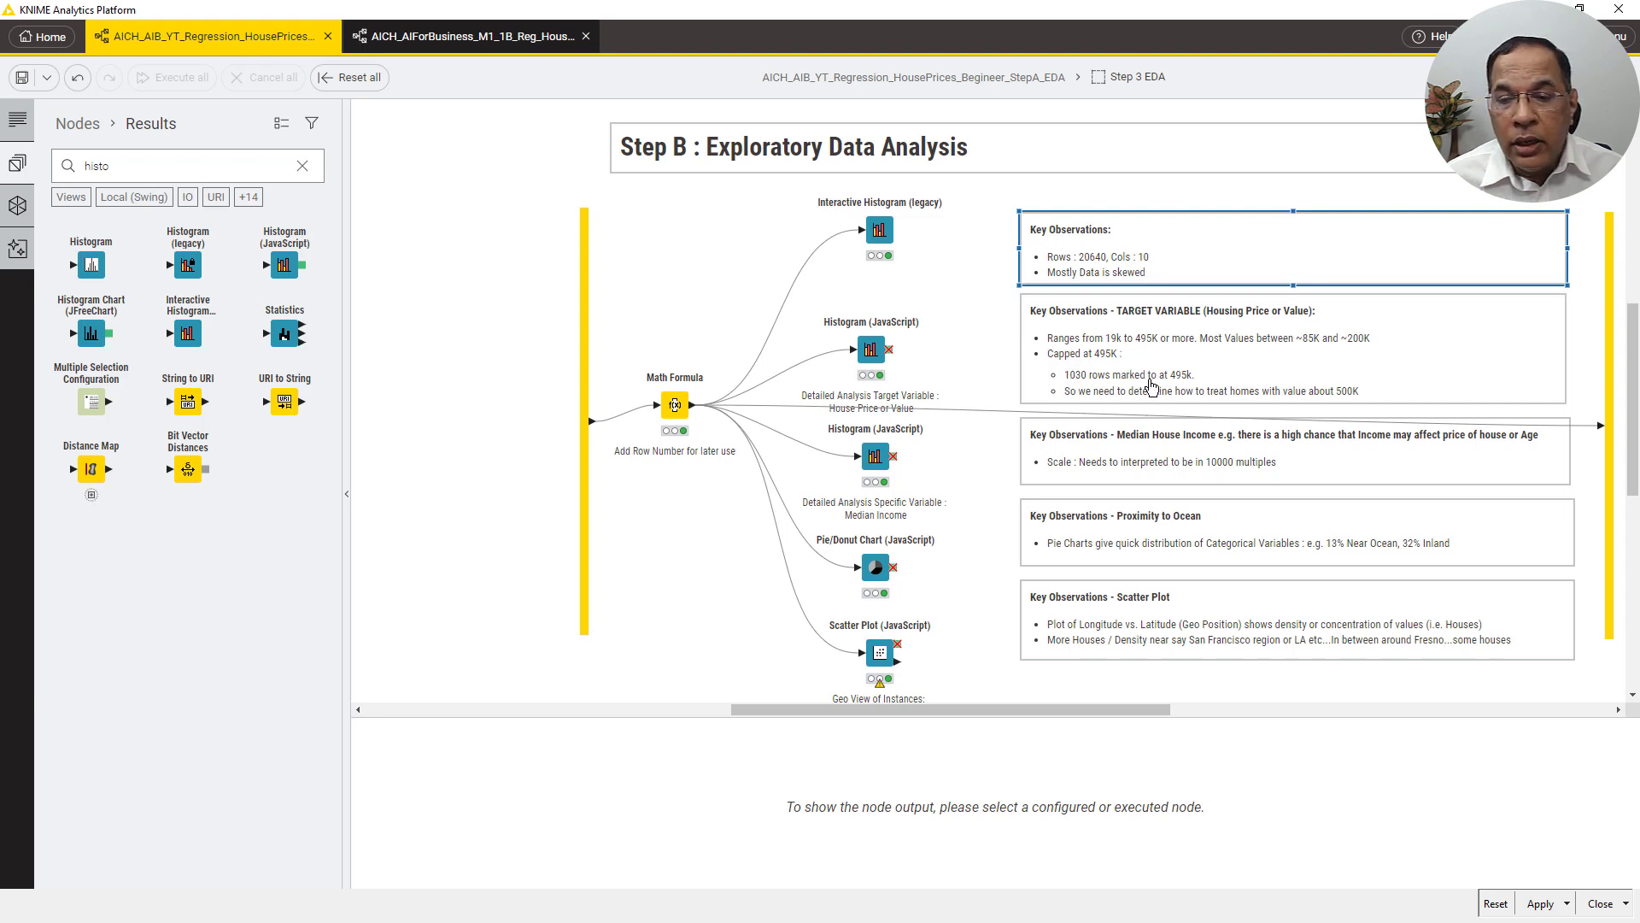
{"action": "left_click", "coordinate": [1108, 361]}
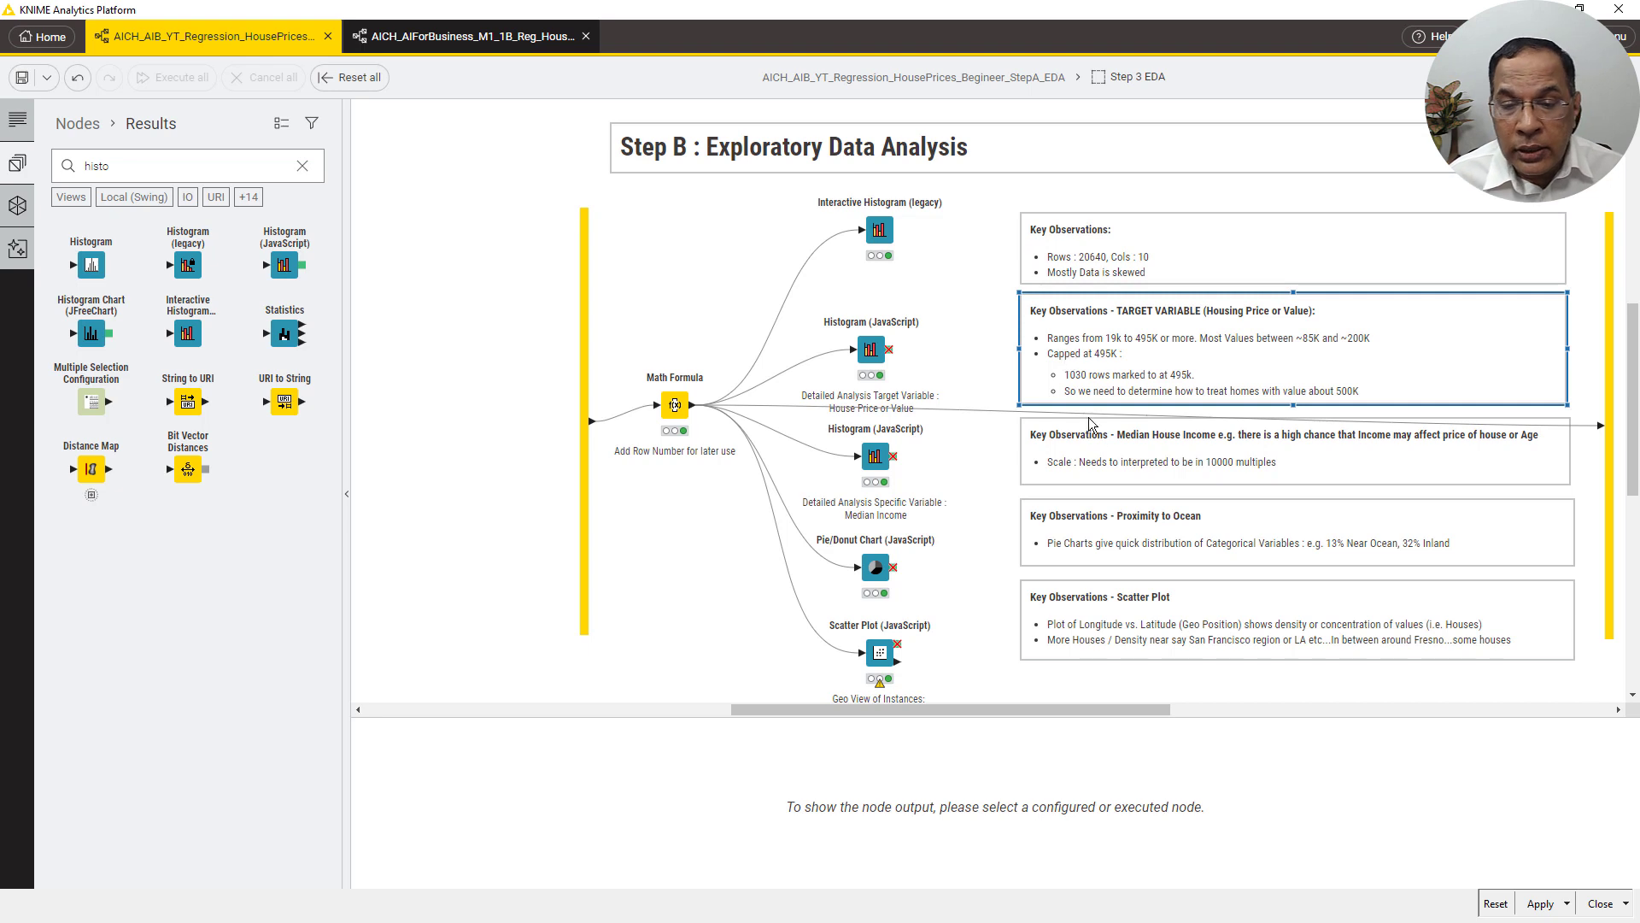
{"action": "left_click", "coordinate": [1120, 482]}
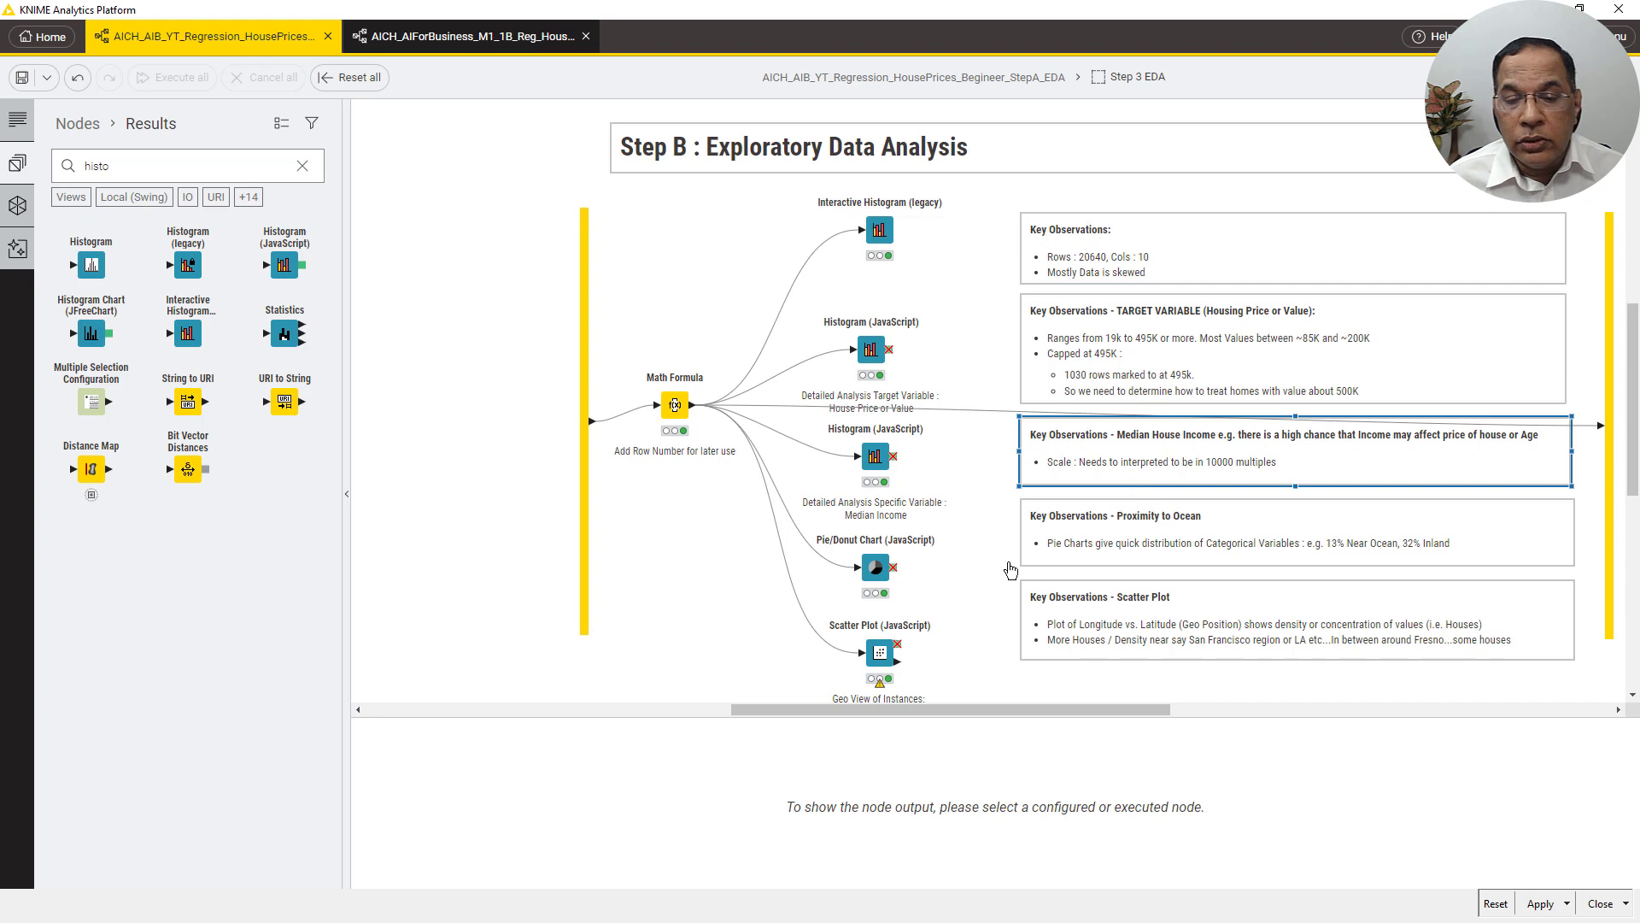
View the ocean proximity pie chart of the Pie/Donut Chart (JavaScript) node and close it
{"action": "scroll", "coordinate": [939, 419], "scroll_direction": "down", "scroll_amount": 3}
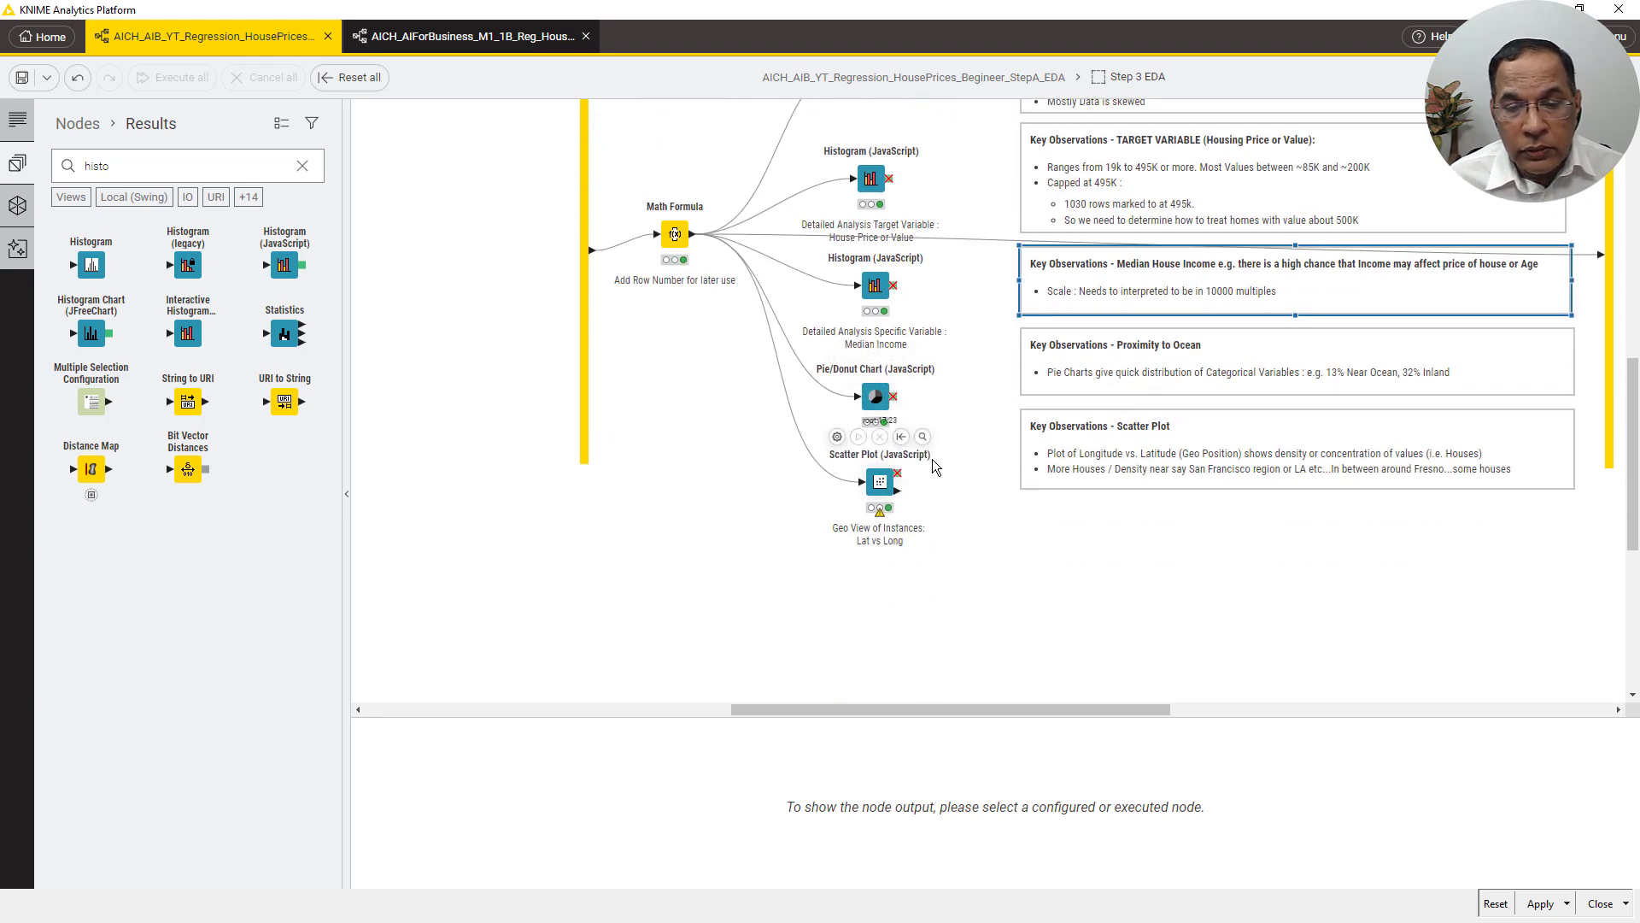
{"action": "left_click", "coordinate": [868, 402]}
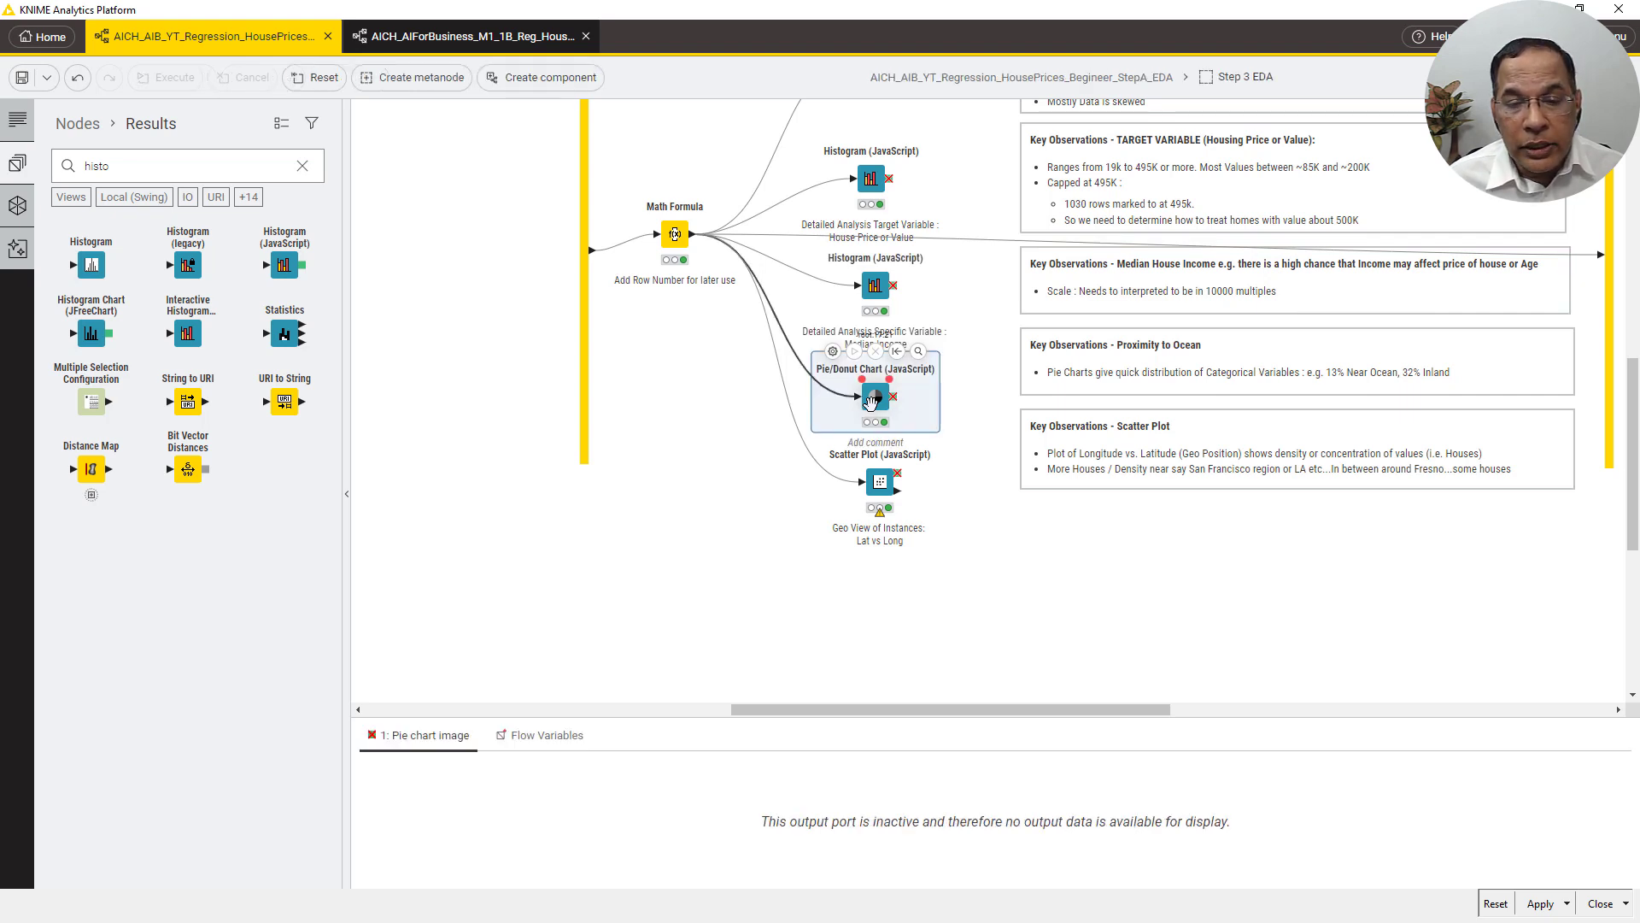
{"action": "right_click", "coordinate": [870, 402]}
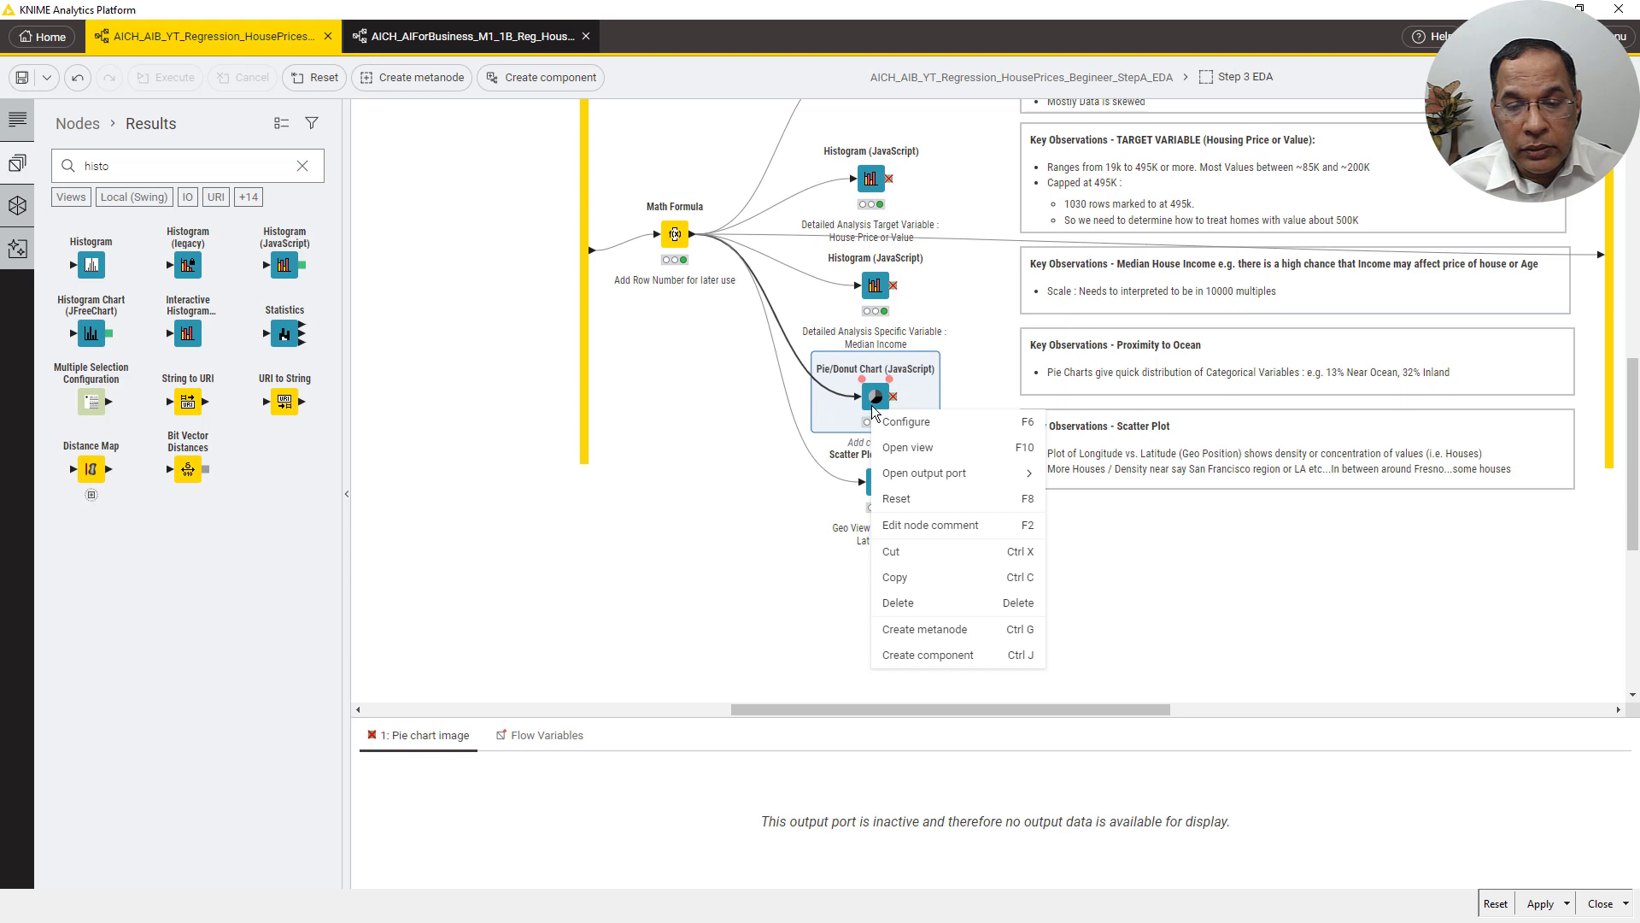
{"action": "left_click", "coordinate": [933, 461]}
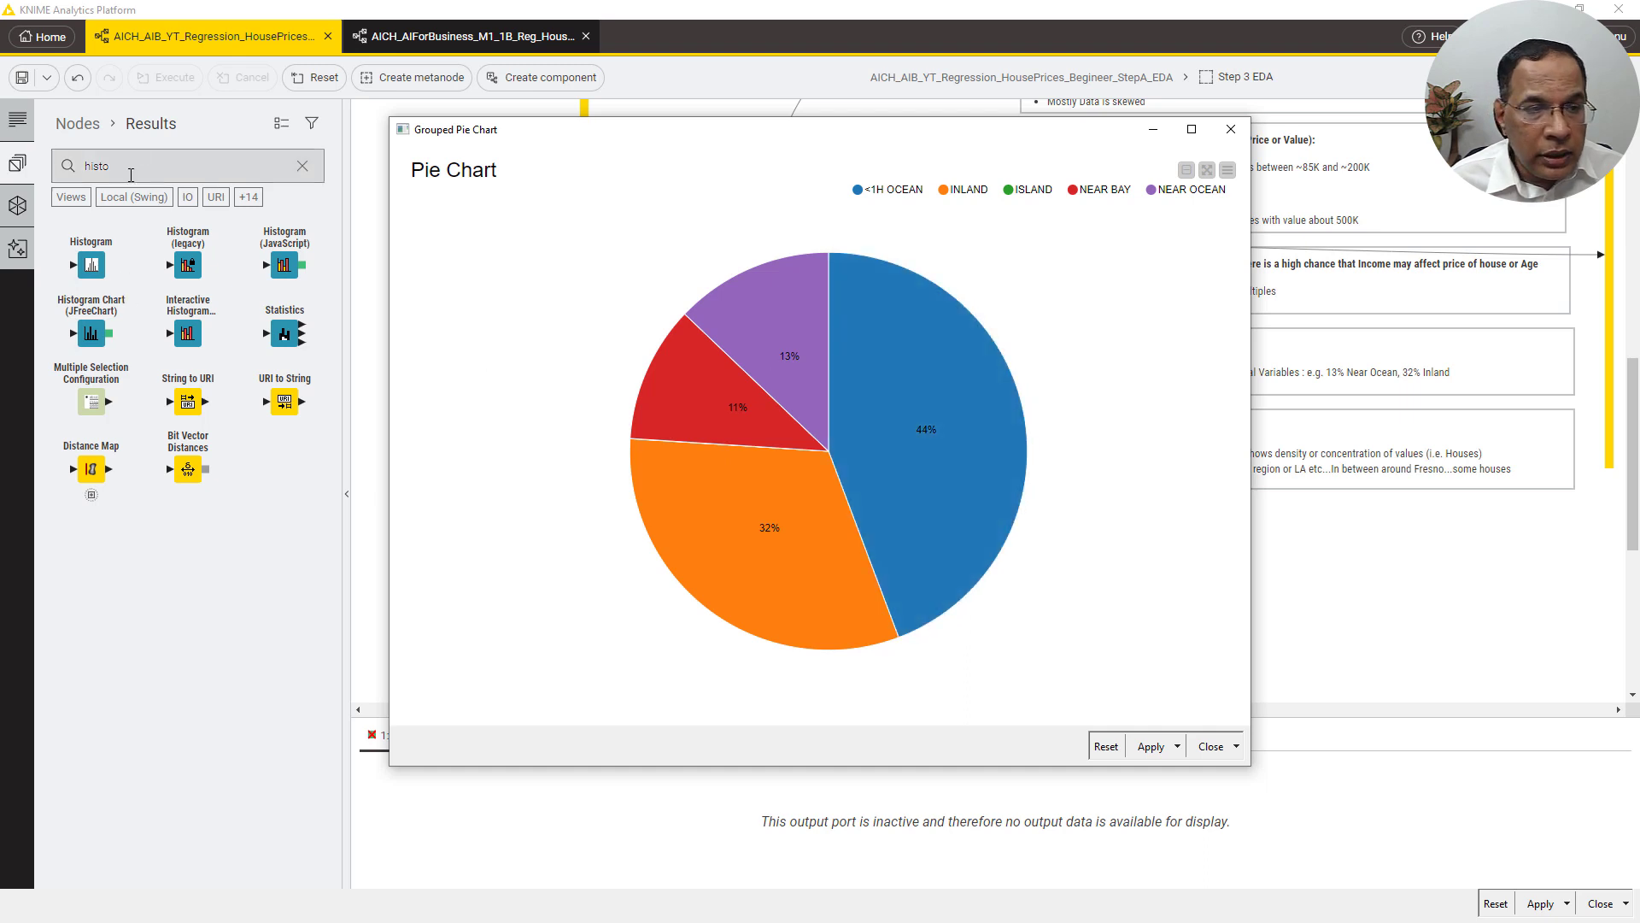
{"action": "mouse_move", "coordinate": [869, 260]}
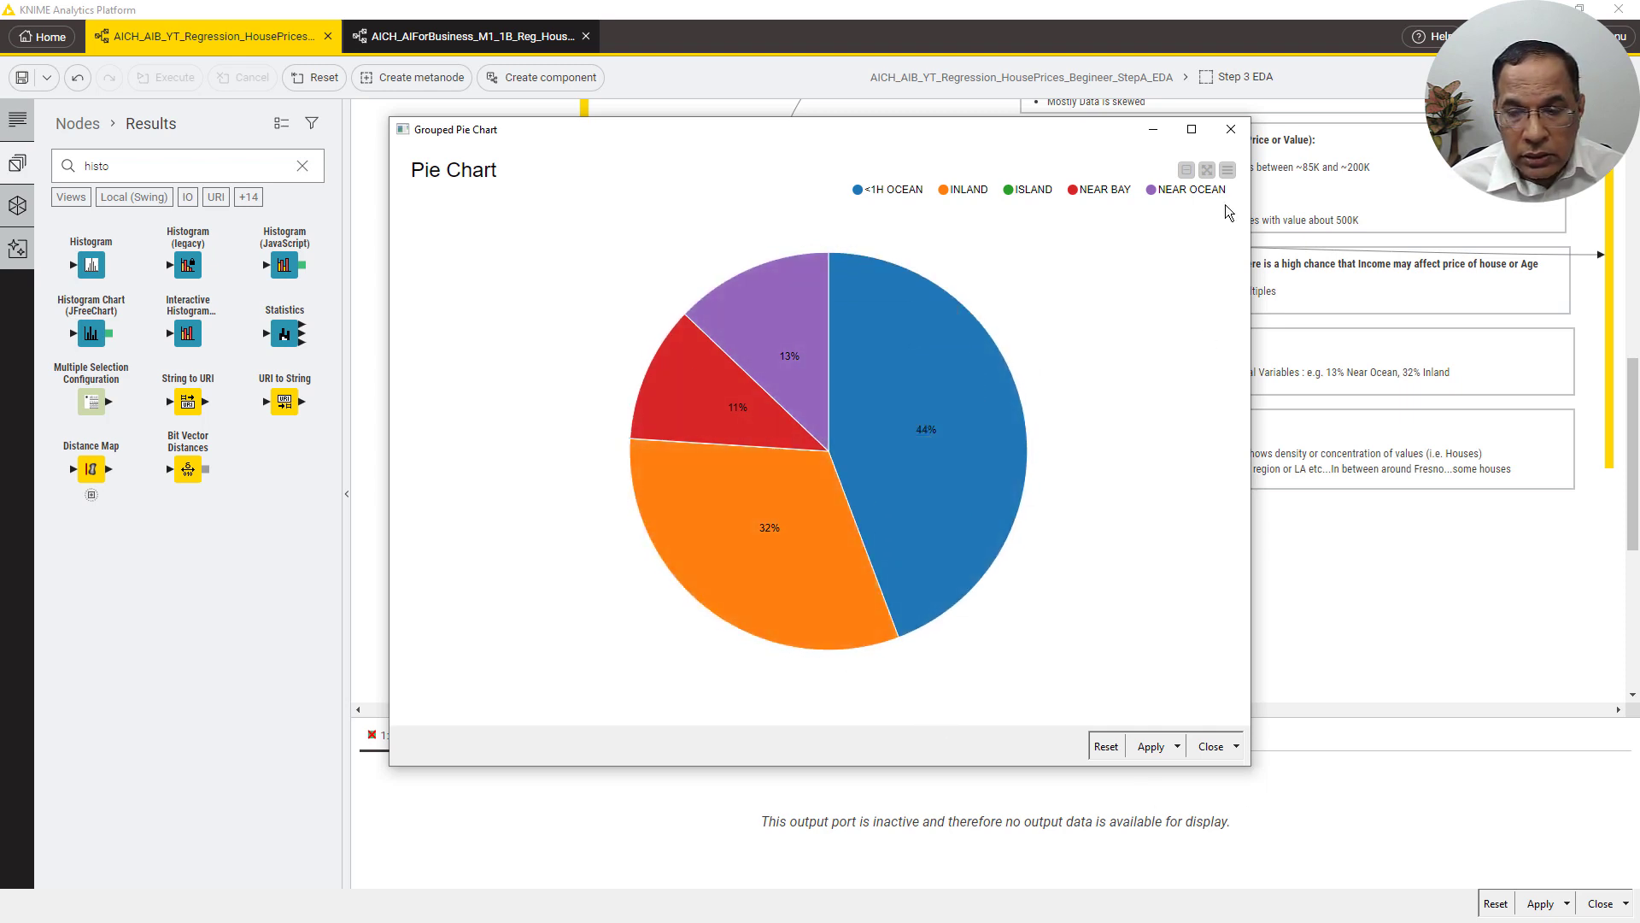
{"action": "left_click", "coordinate": [1230, 129]}
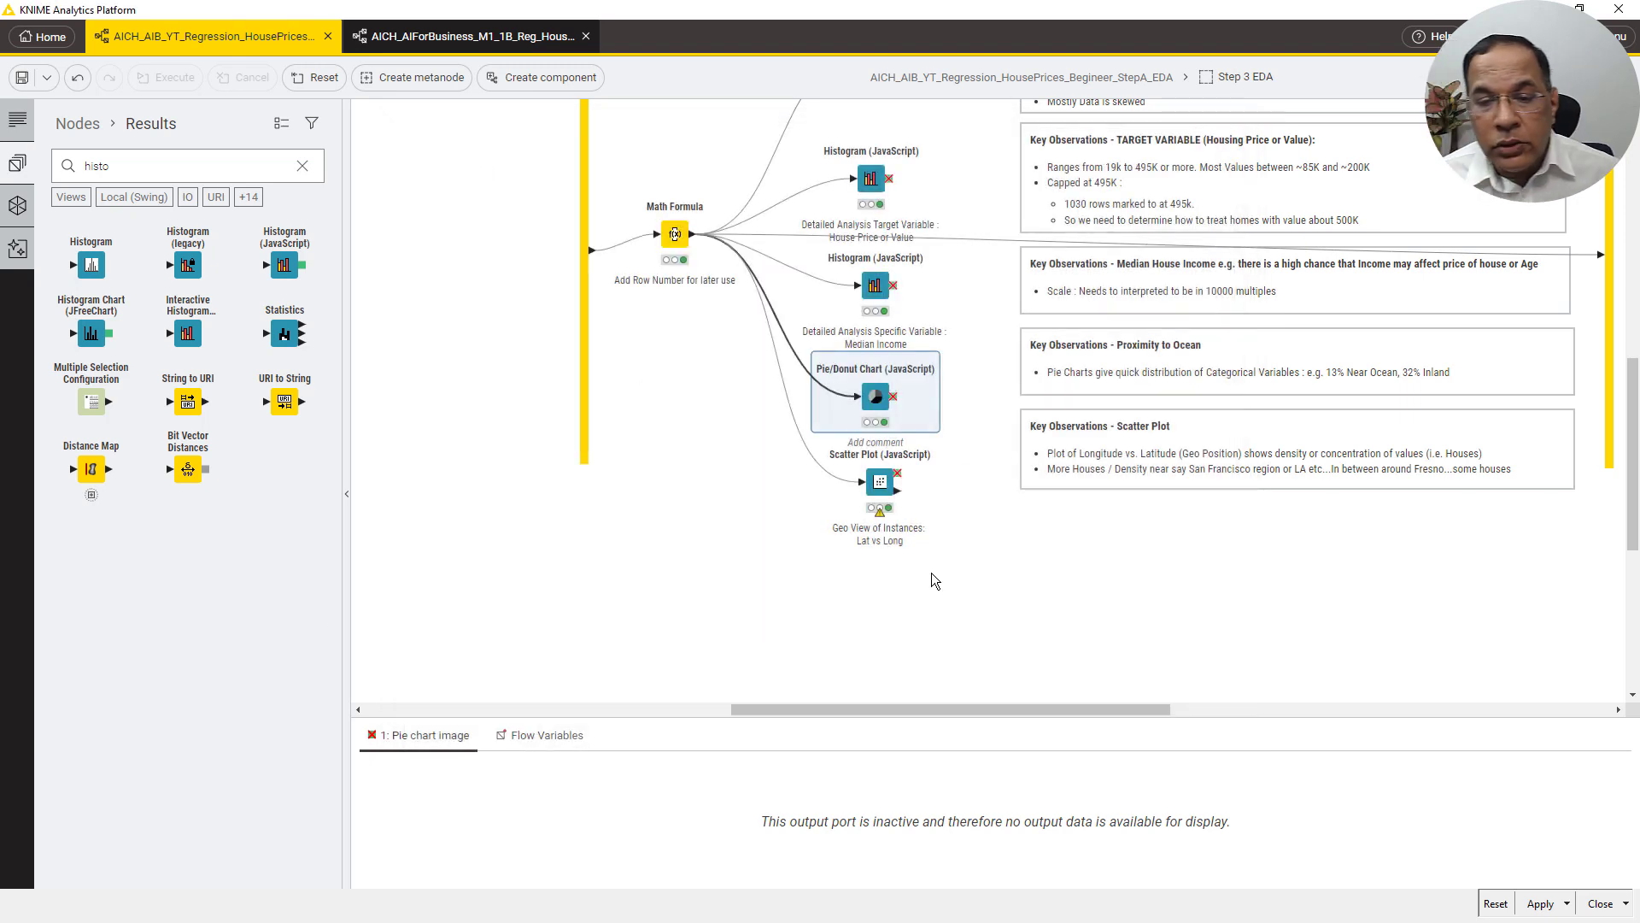
Search the node repository for "pie" and clear the node selection in the workflow
{"action": "double_click", "coordinate": [205, 172]}
{"action": "type", "text": "pie"}
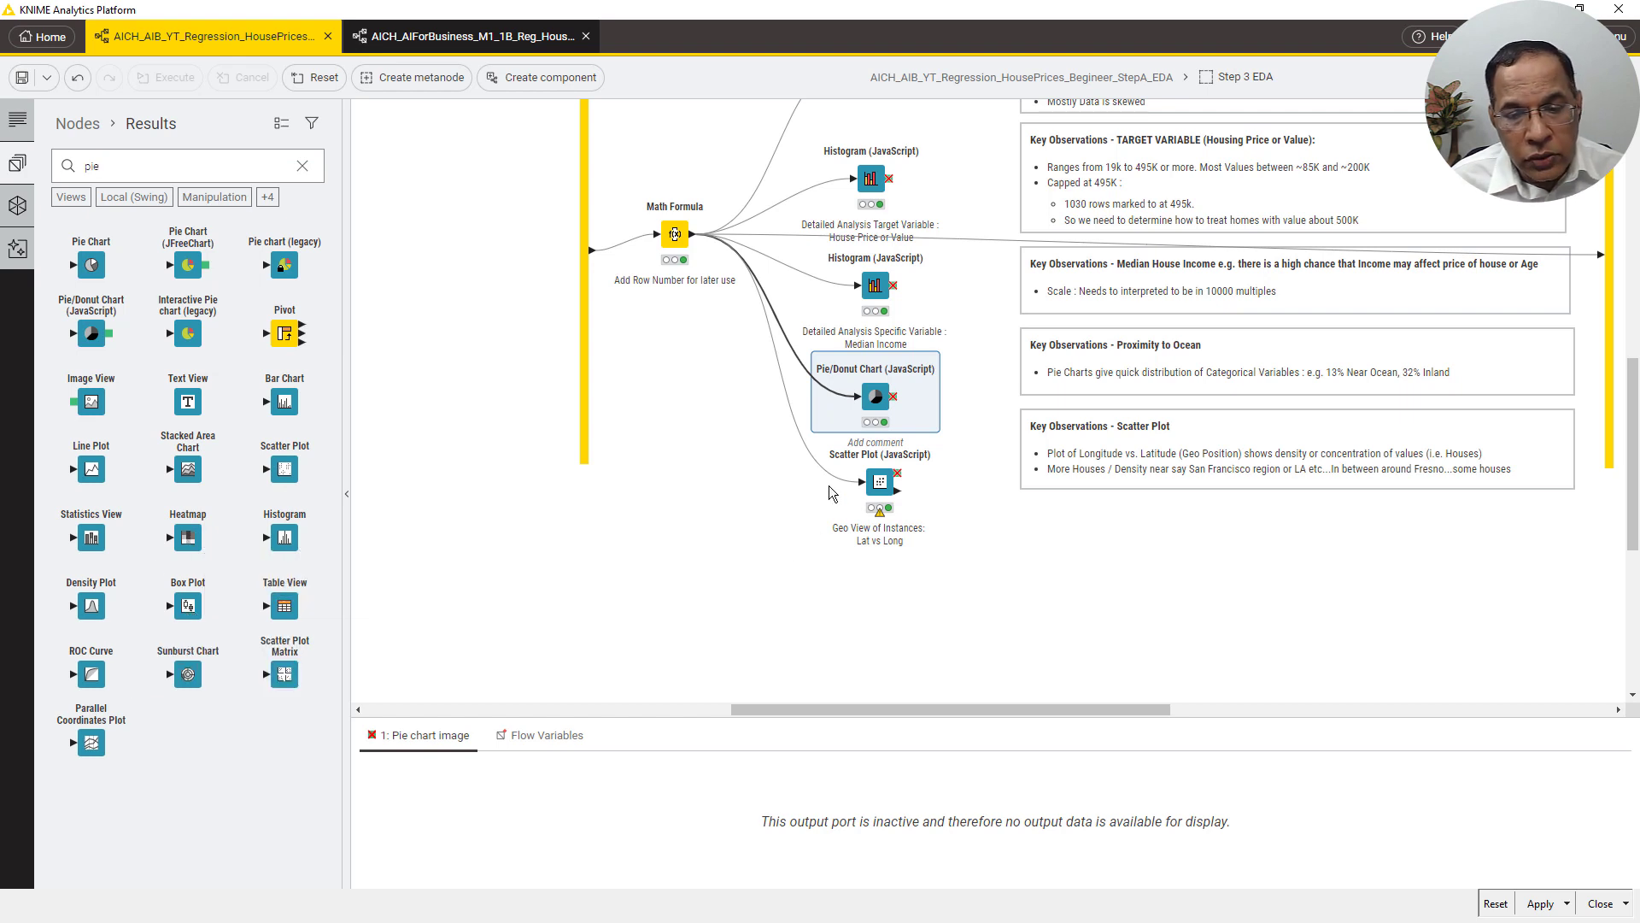
{"action": "left_click", "coordinate": [773, 586]}
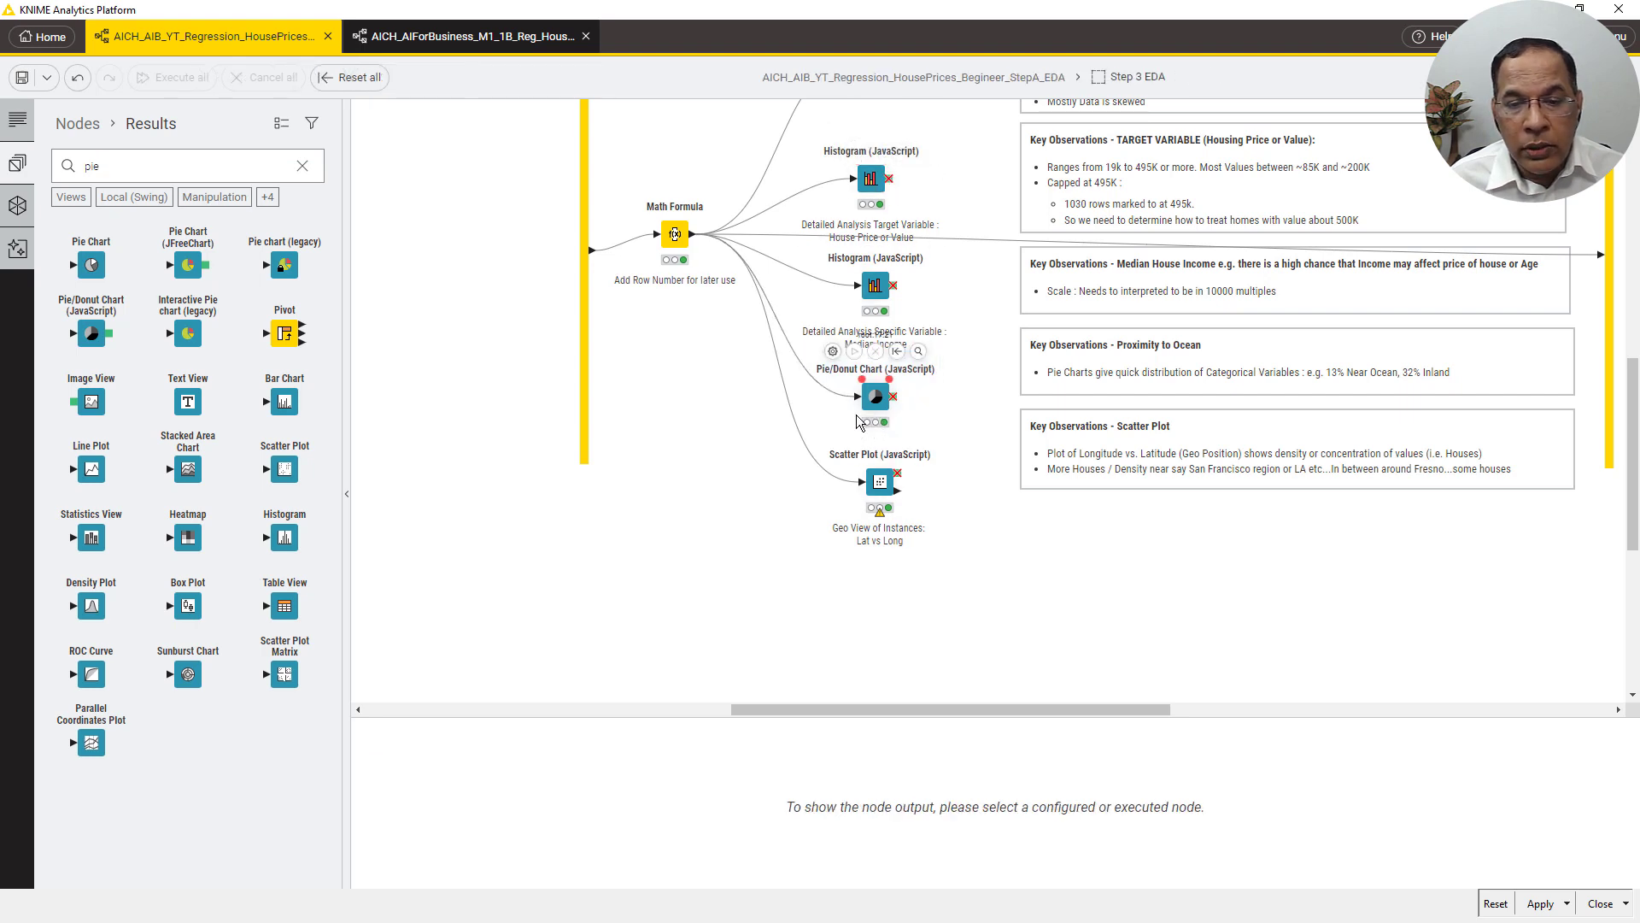
Examine the maximized latitude versus longitude view of the Scatter Plot (JavaScript) node and close it
{"action": "right_click", "coordinate": [880, 502]}
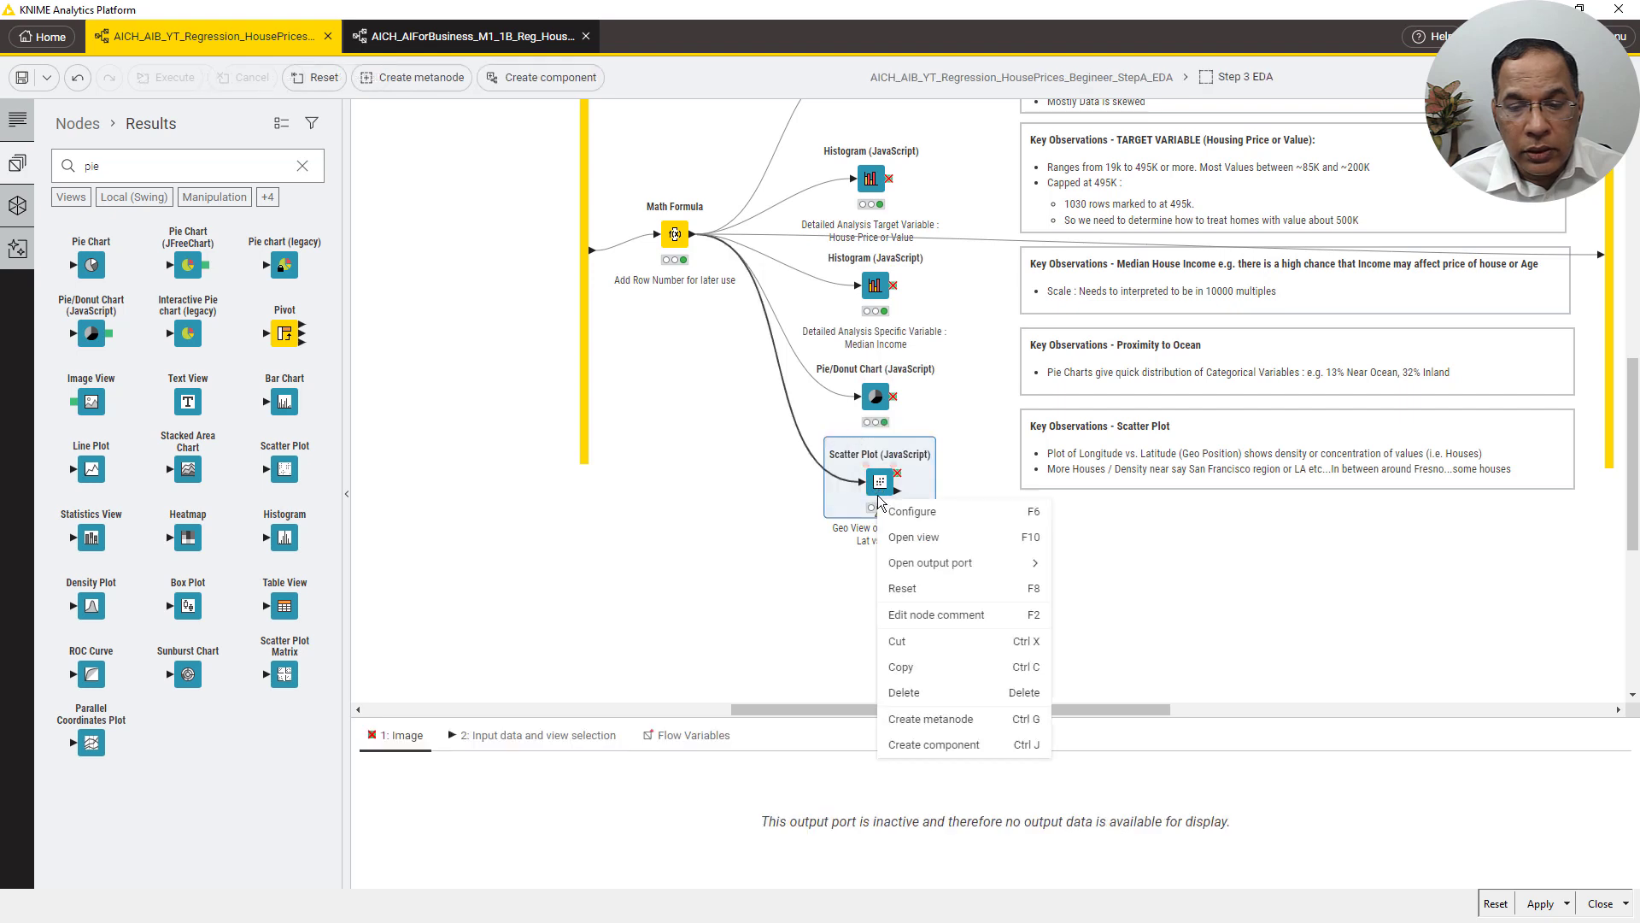
{"action": "left_click", "coordinate": [897, 538]}
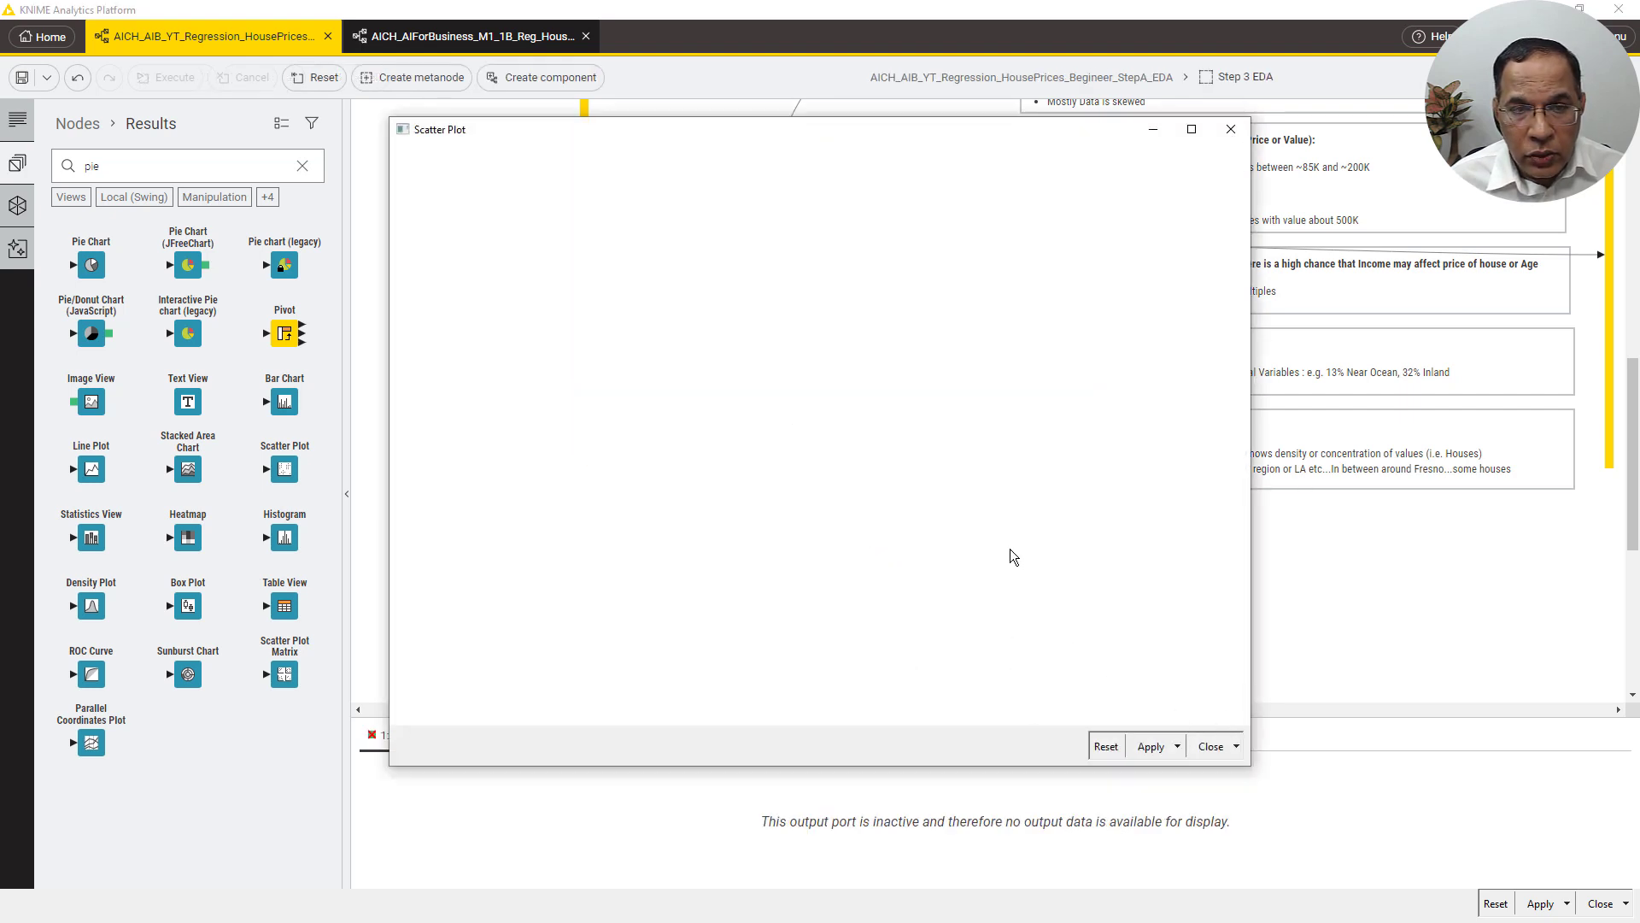
{"action": "left_click", "coordinate": [1193, 130]}
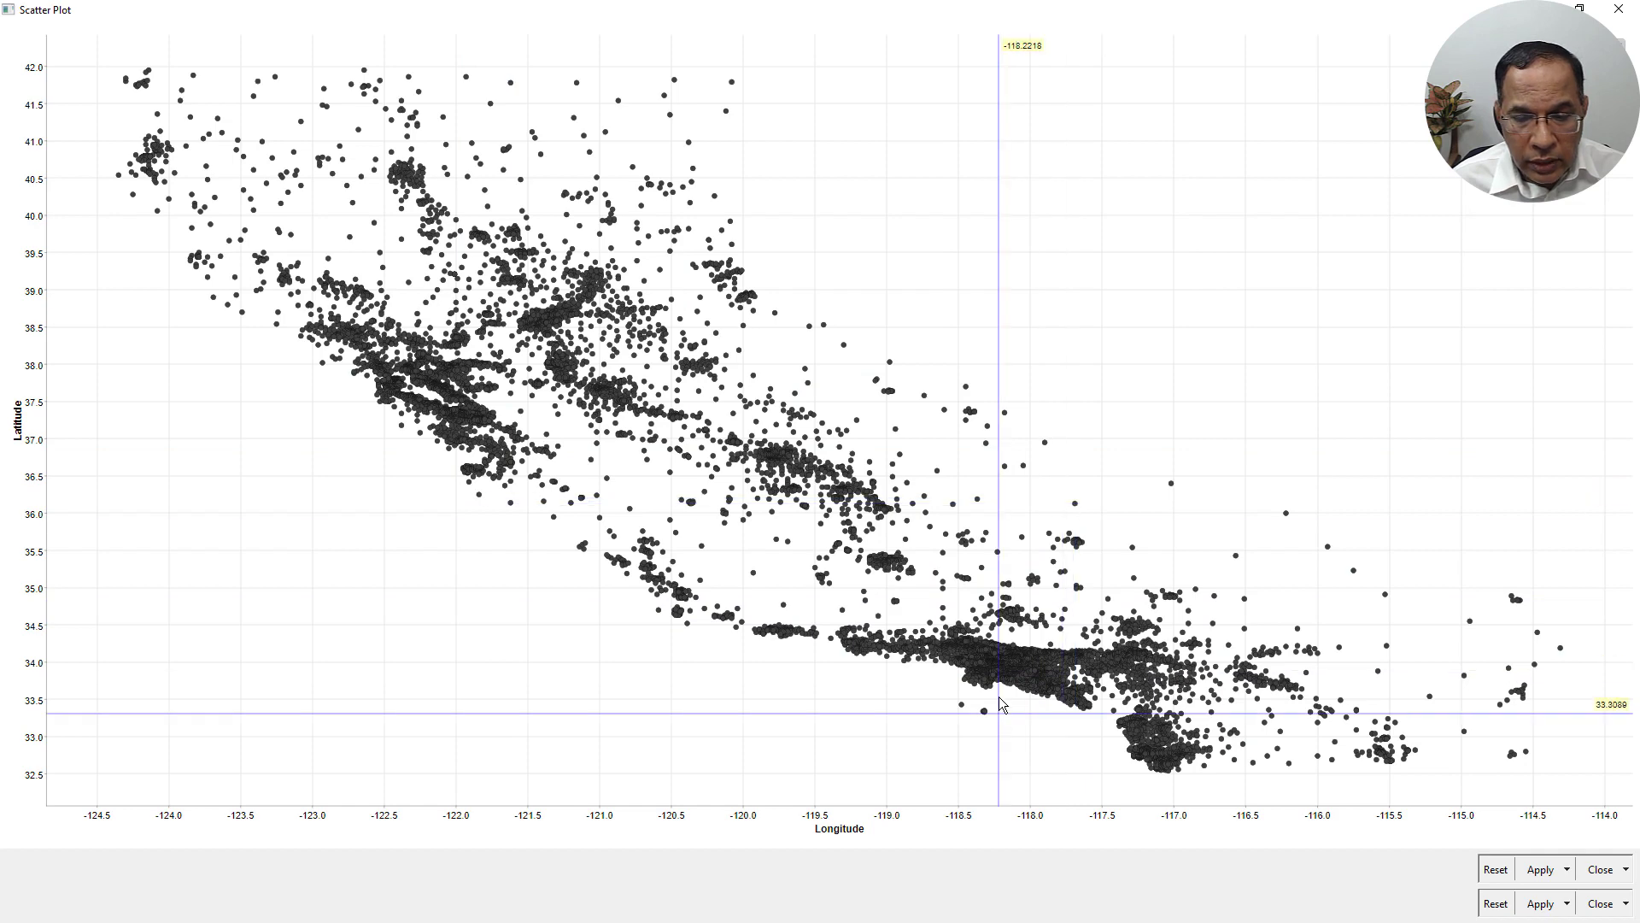
{"action": "left_click", "coordinate": [1632, 10]}
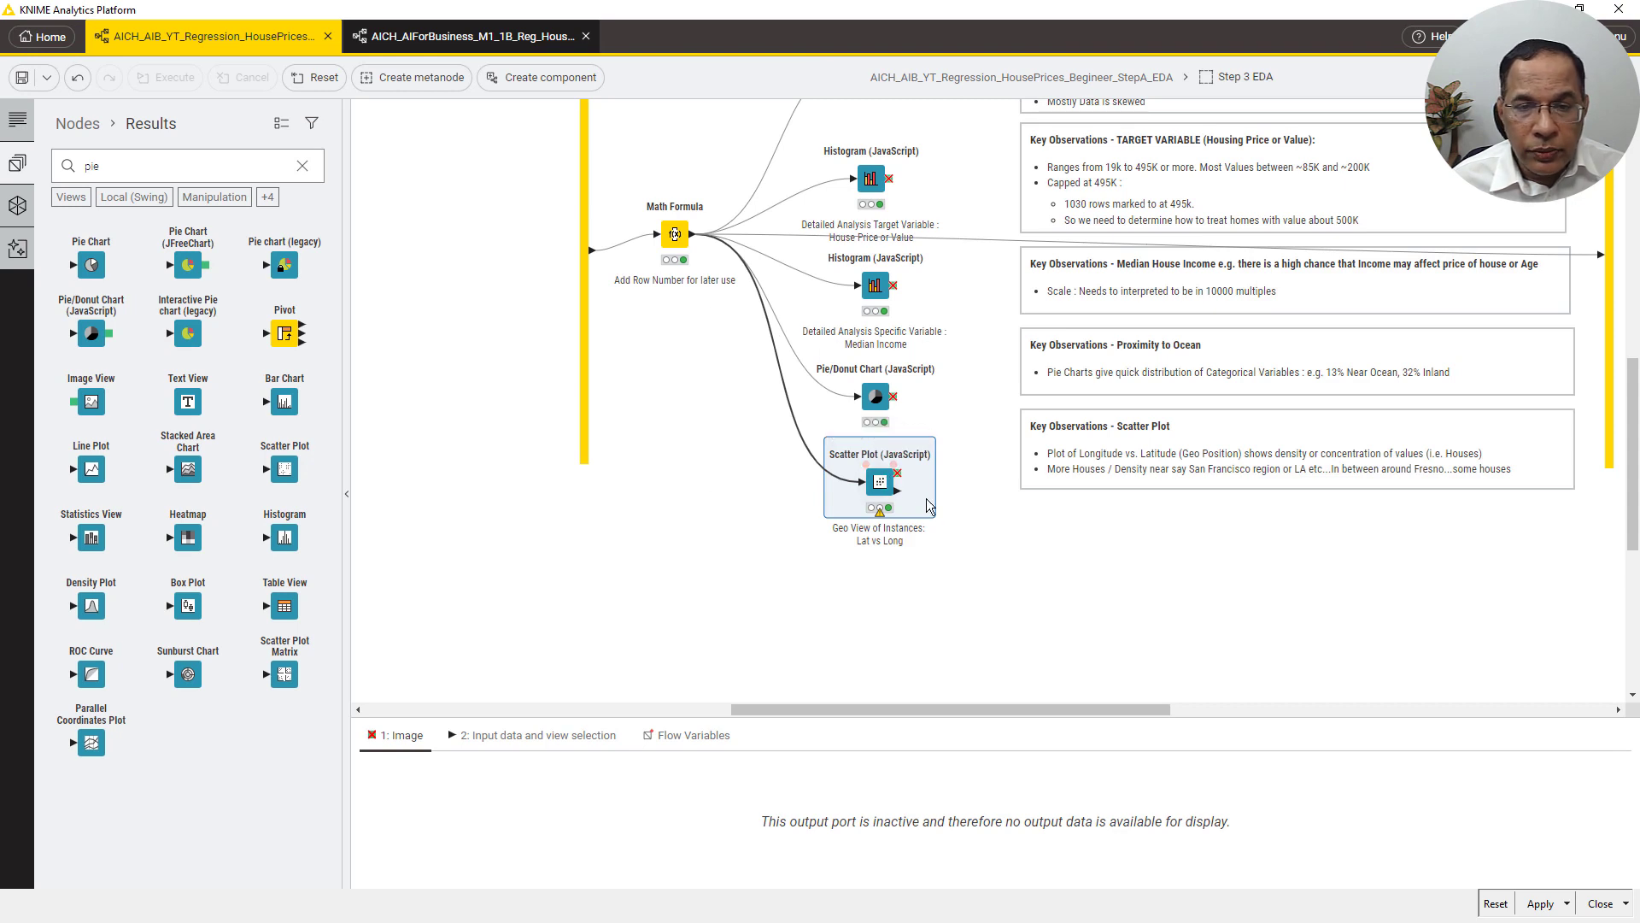
Open the view of the Scatter Plot (JavaScript) node and close it
{"action": "right_click", "coordinate": [875, 491]}
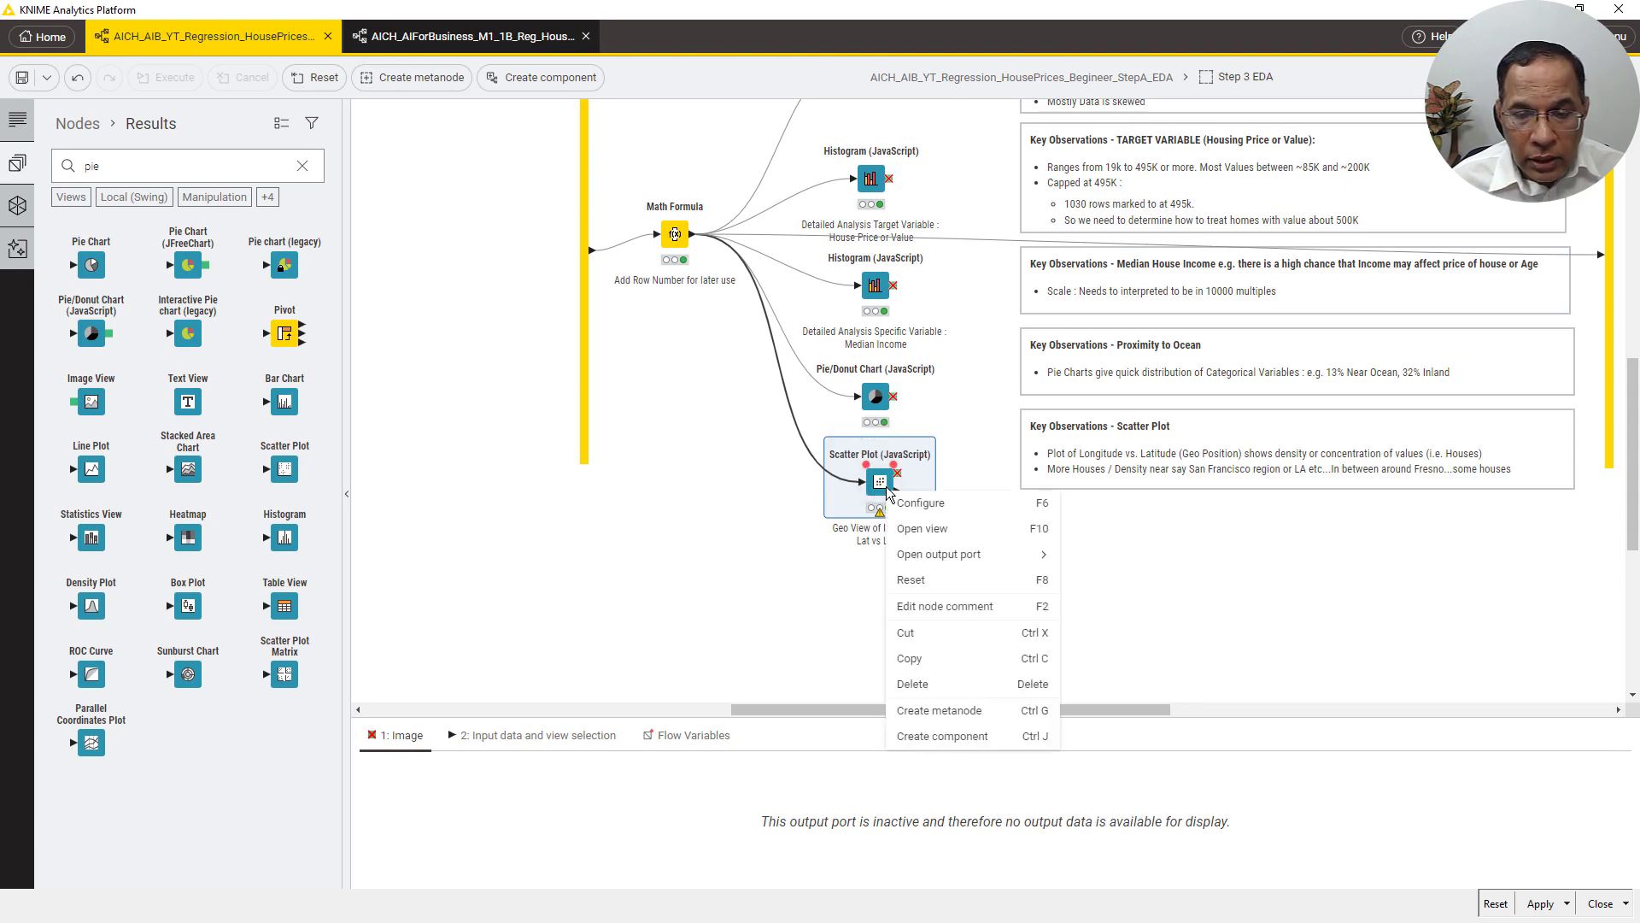
{"action": "left_click", "coordinate": [937, 530]}
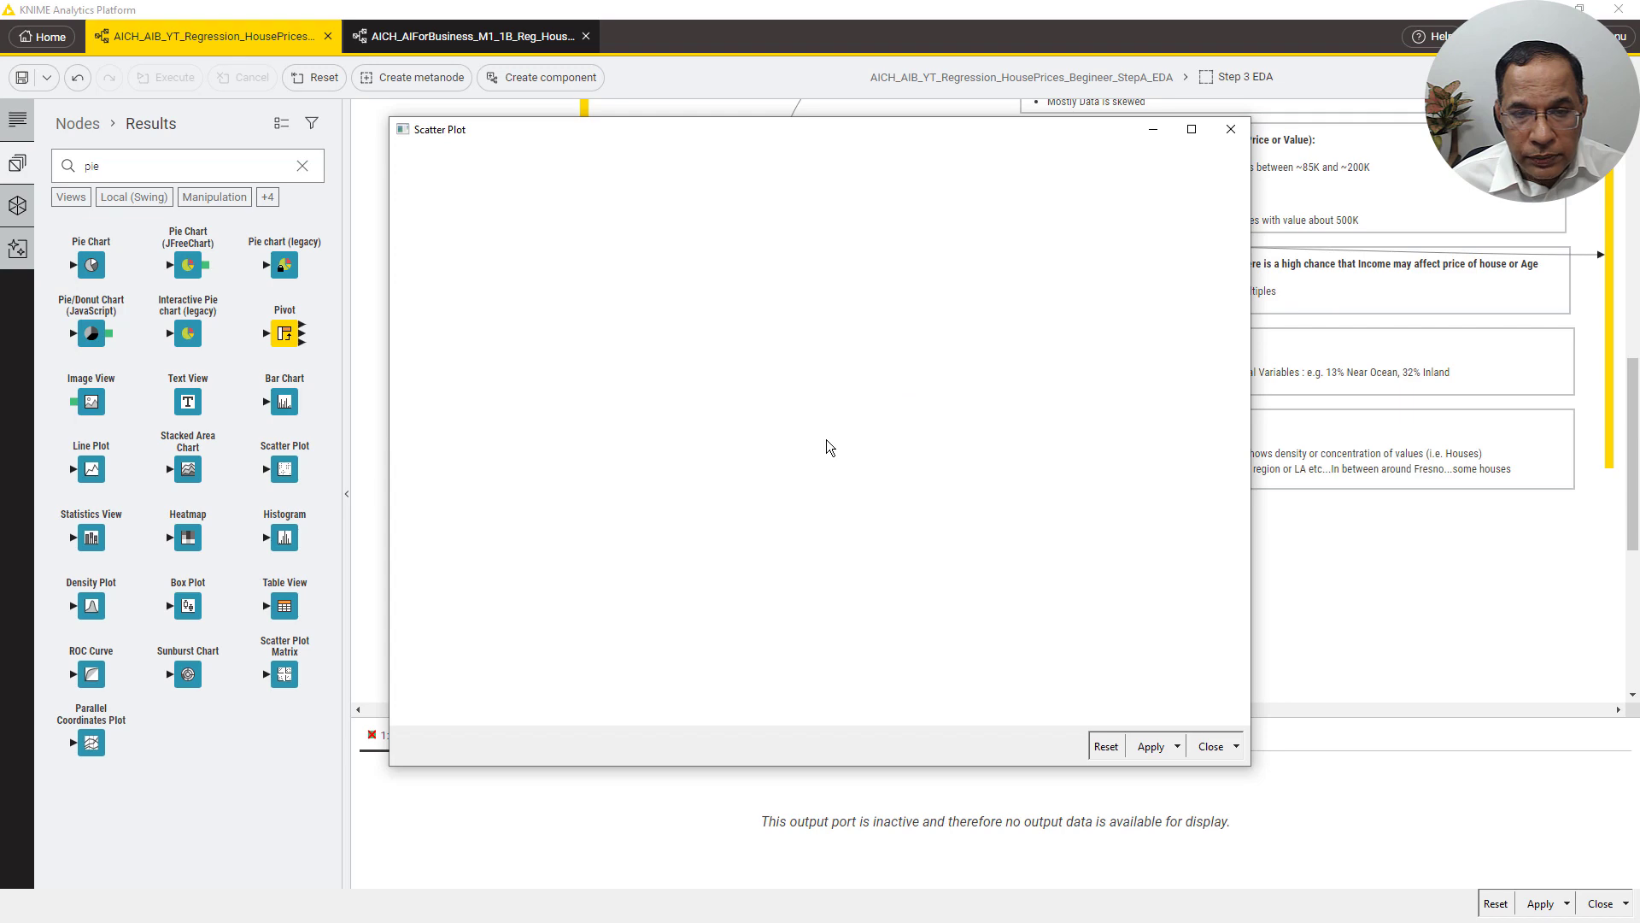
{"action": "left_click", "coordinate": [1212, 745]}
Review the Scatter Plot (JavaScript) node's column, axis, general plot, background color and view control settings, then cancel the configuration
{"action": "right_click", "coordinate": [908, 491]}
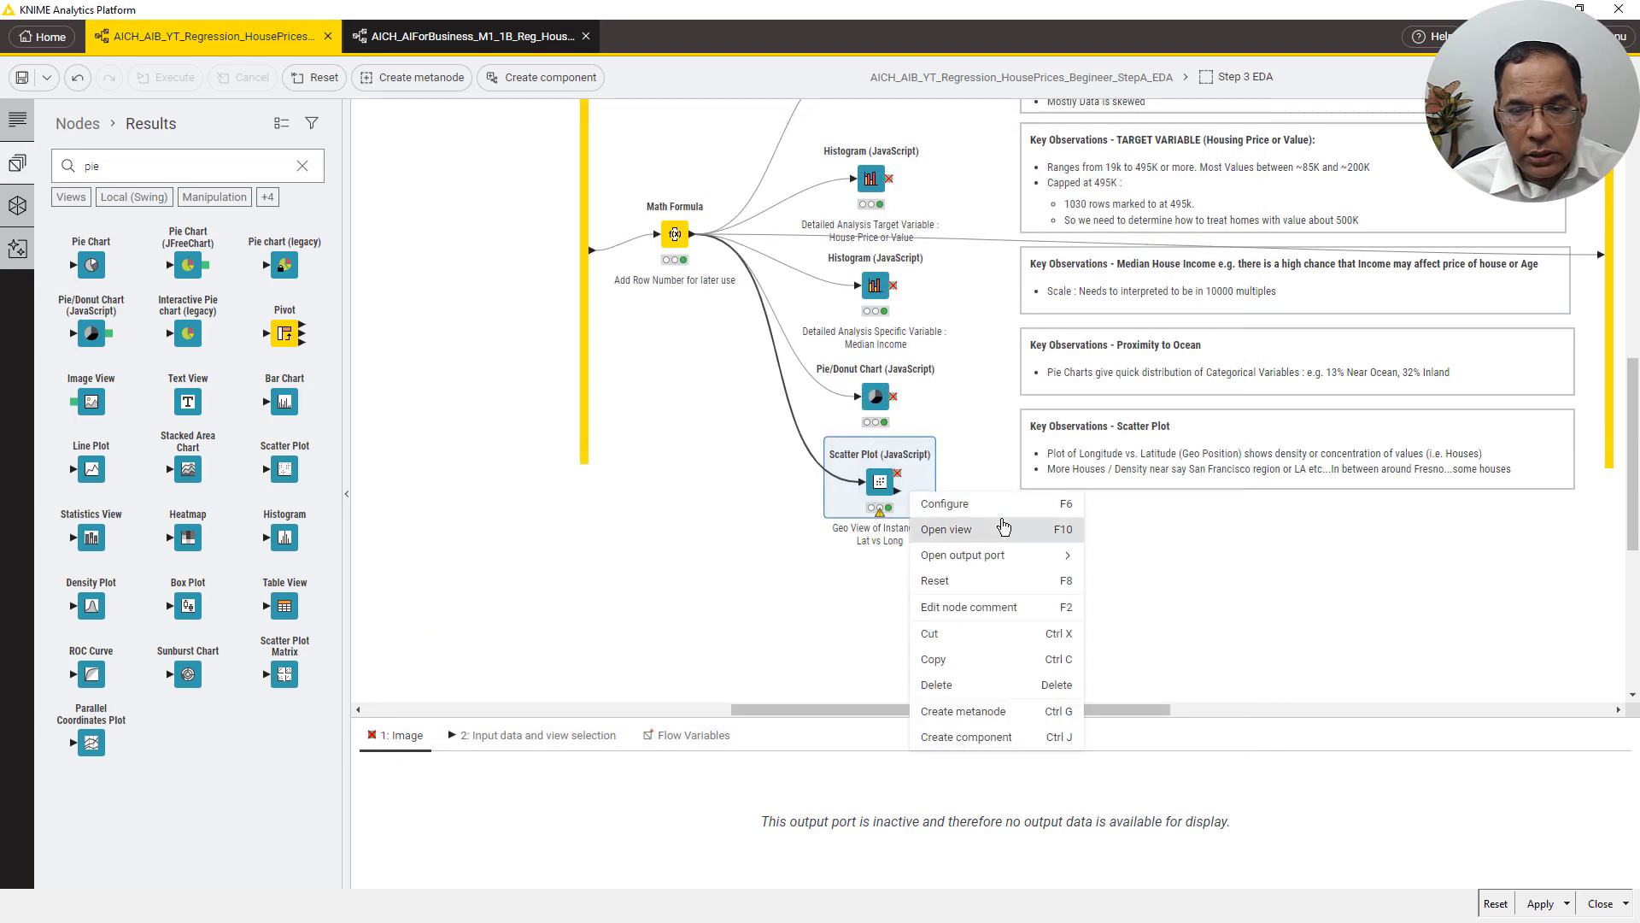
{"action": "left_click", "coordinate": [1017, 506]}
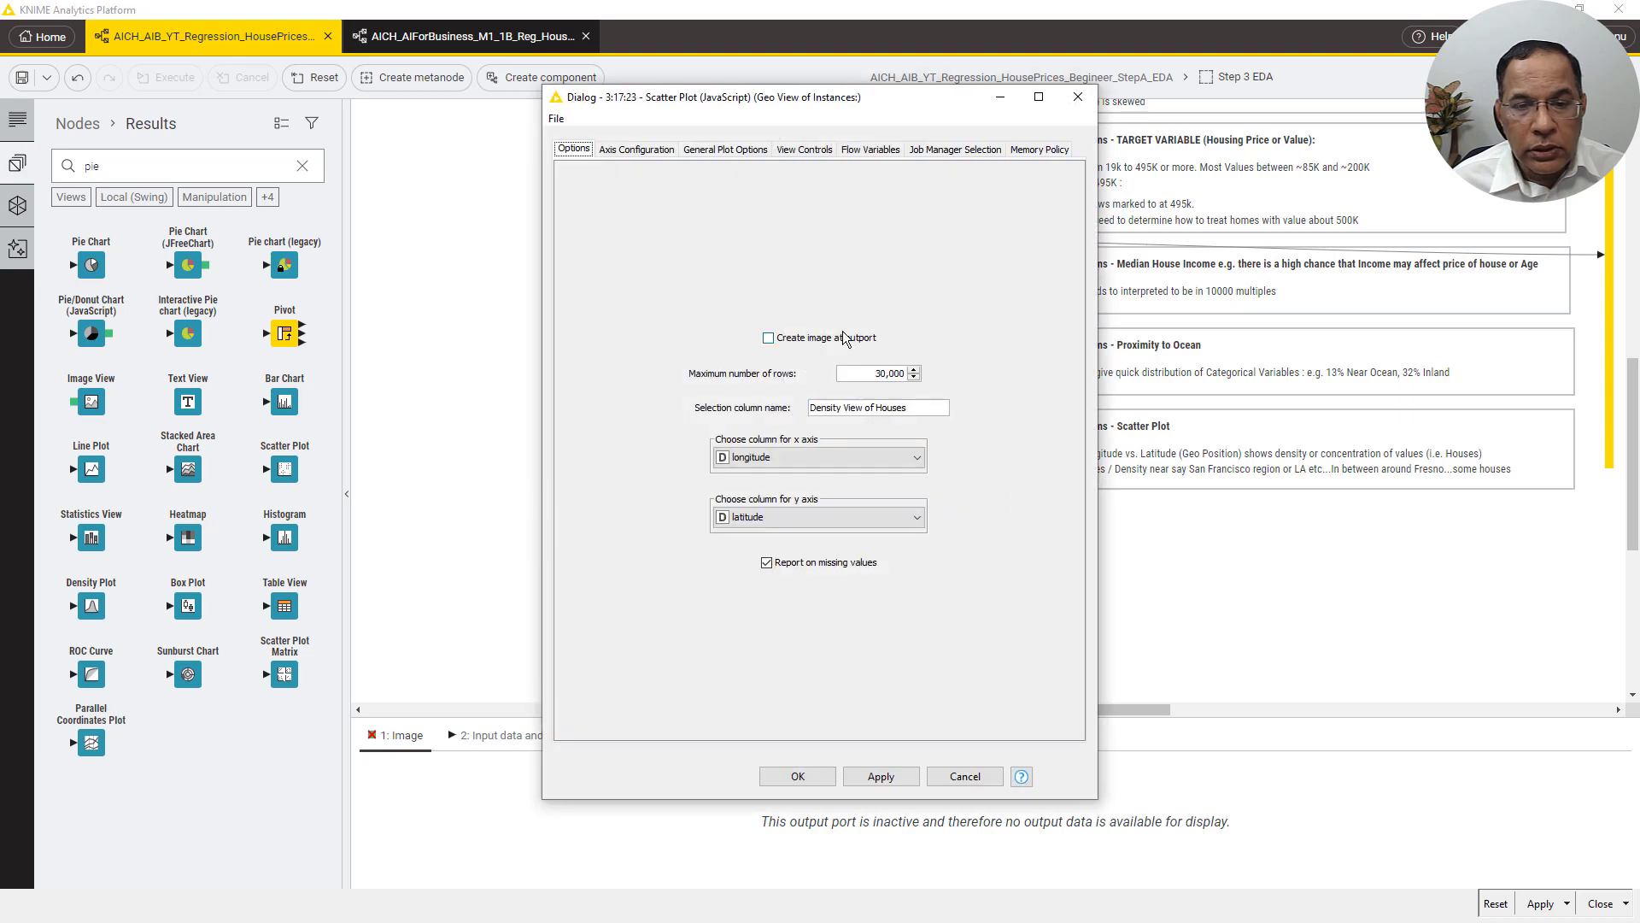
{"action": "left_click", "coordinate": [656, 150]}
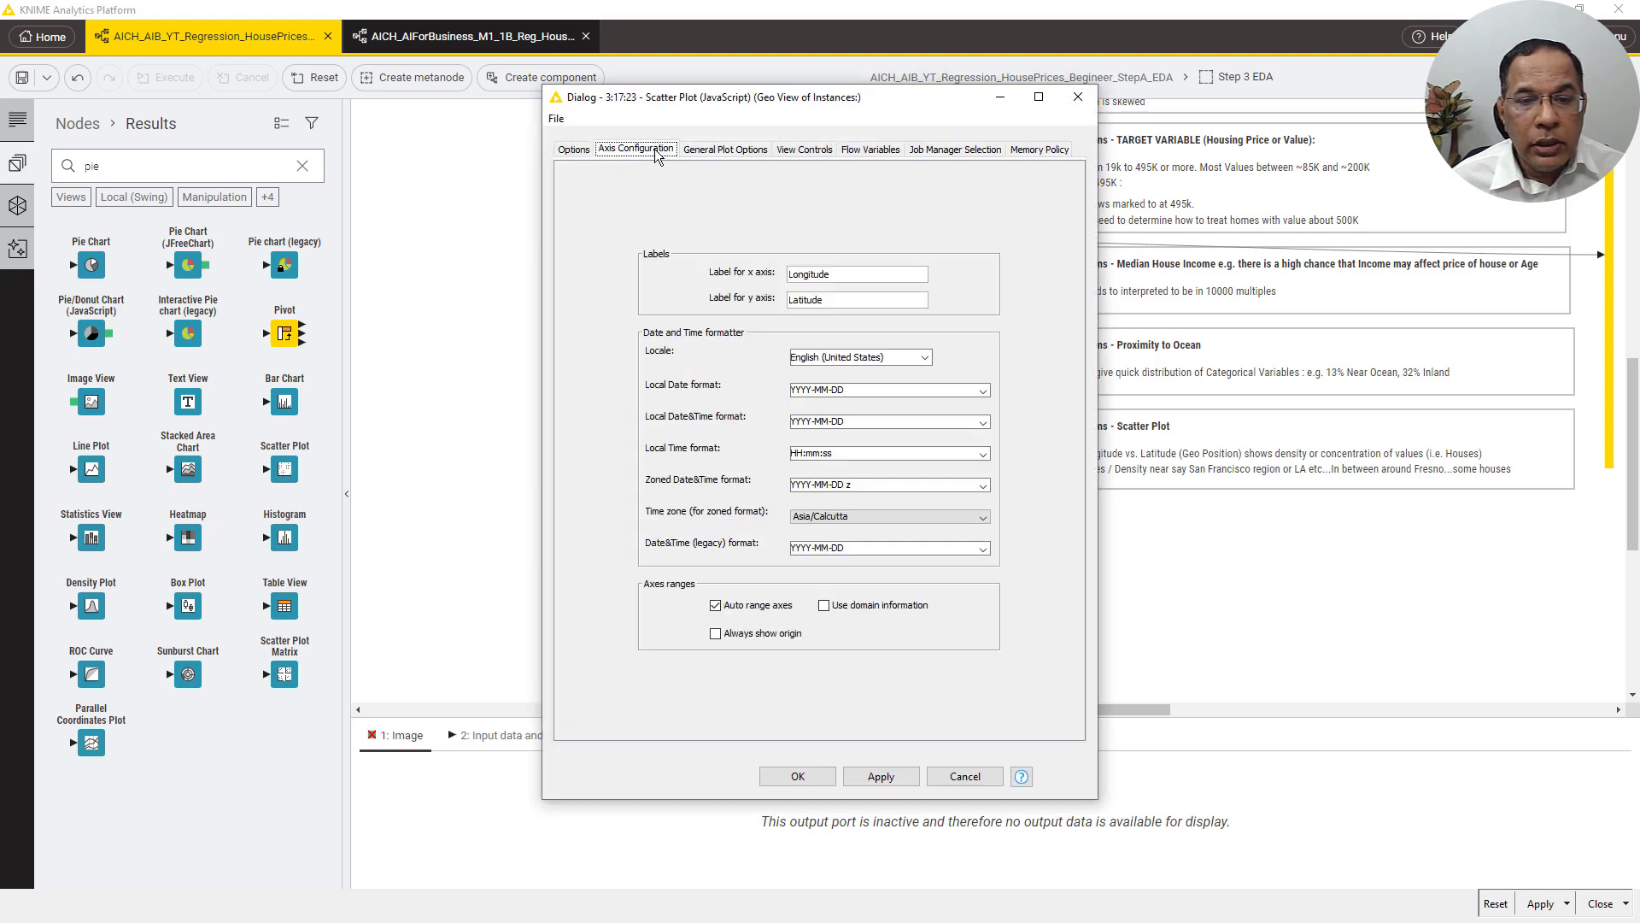
{"action": "left_click", "coordinate": [700, 150]}
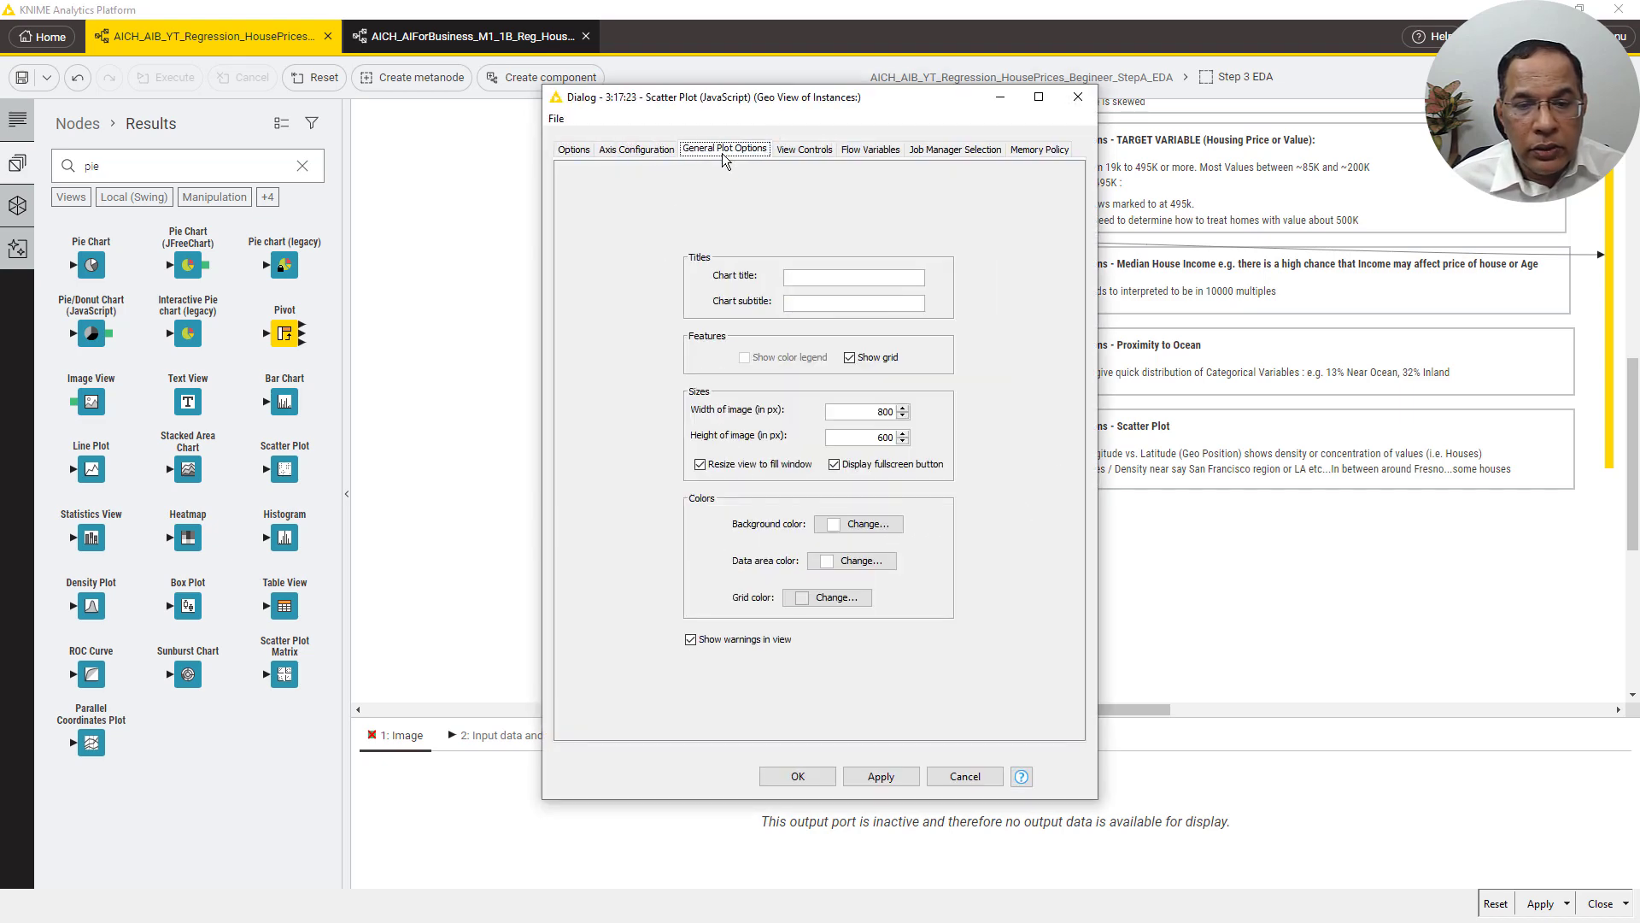
{"action": "left_click", "coordinate": [863, 524]}
{"action": "left_click", "coordinate": [1068, 367]}
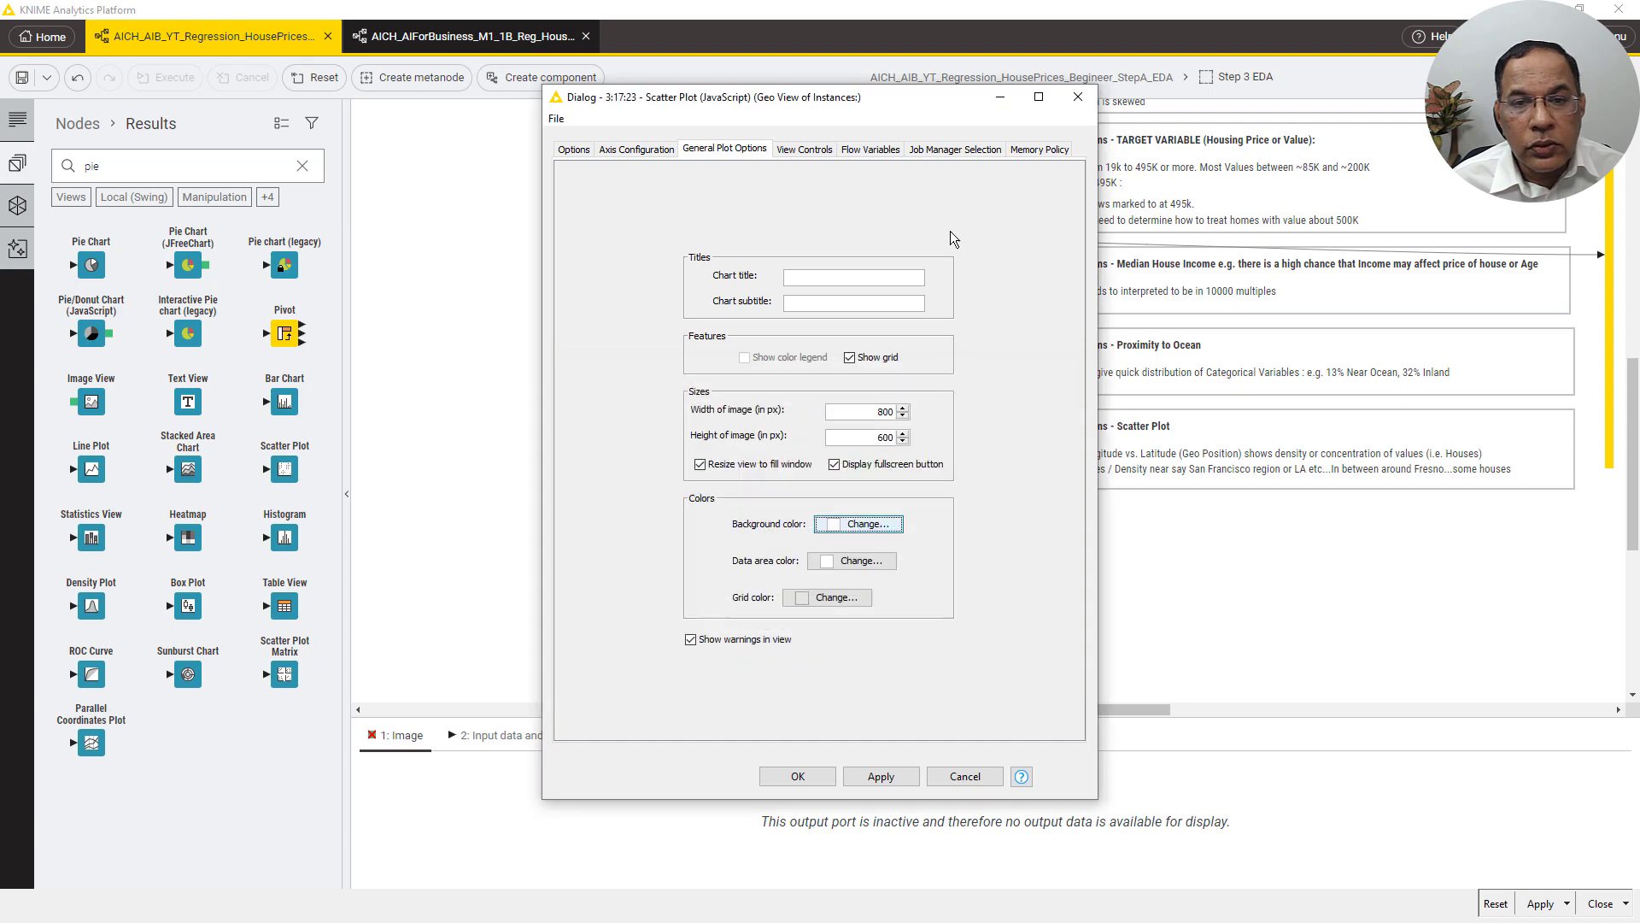
{"action": "left_click", "coordinate": [807, 151]}
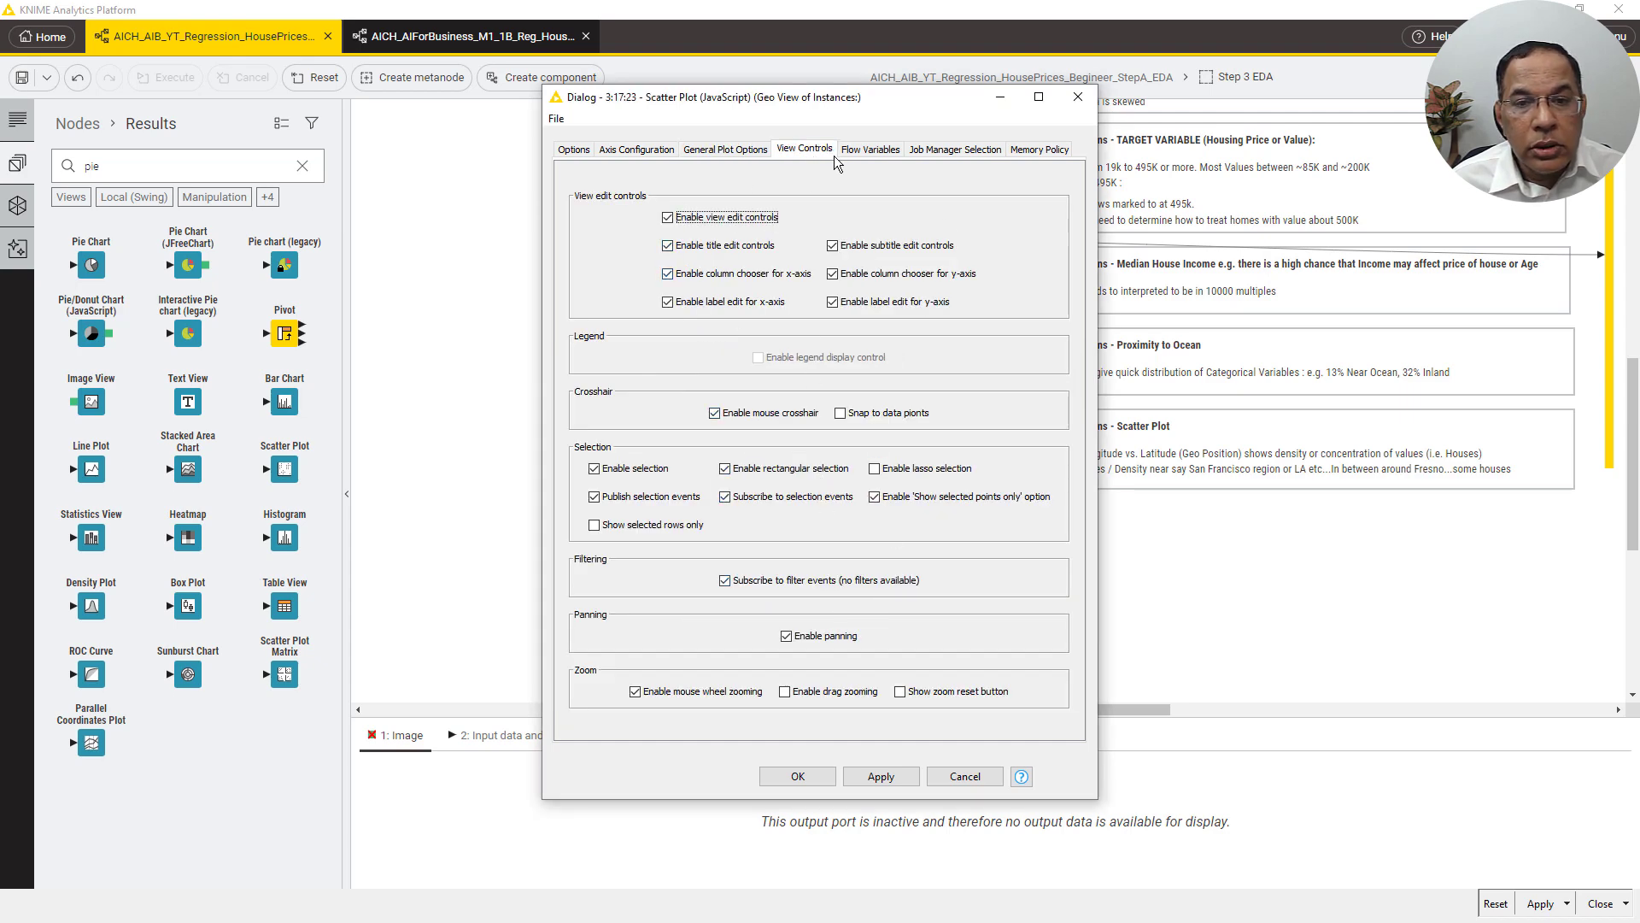
{"action": "left_click", "coordinate": [585, 151]}
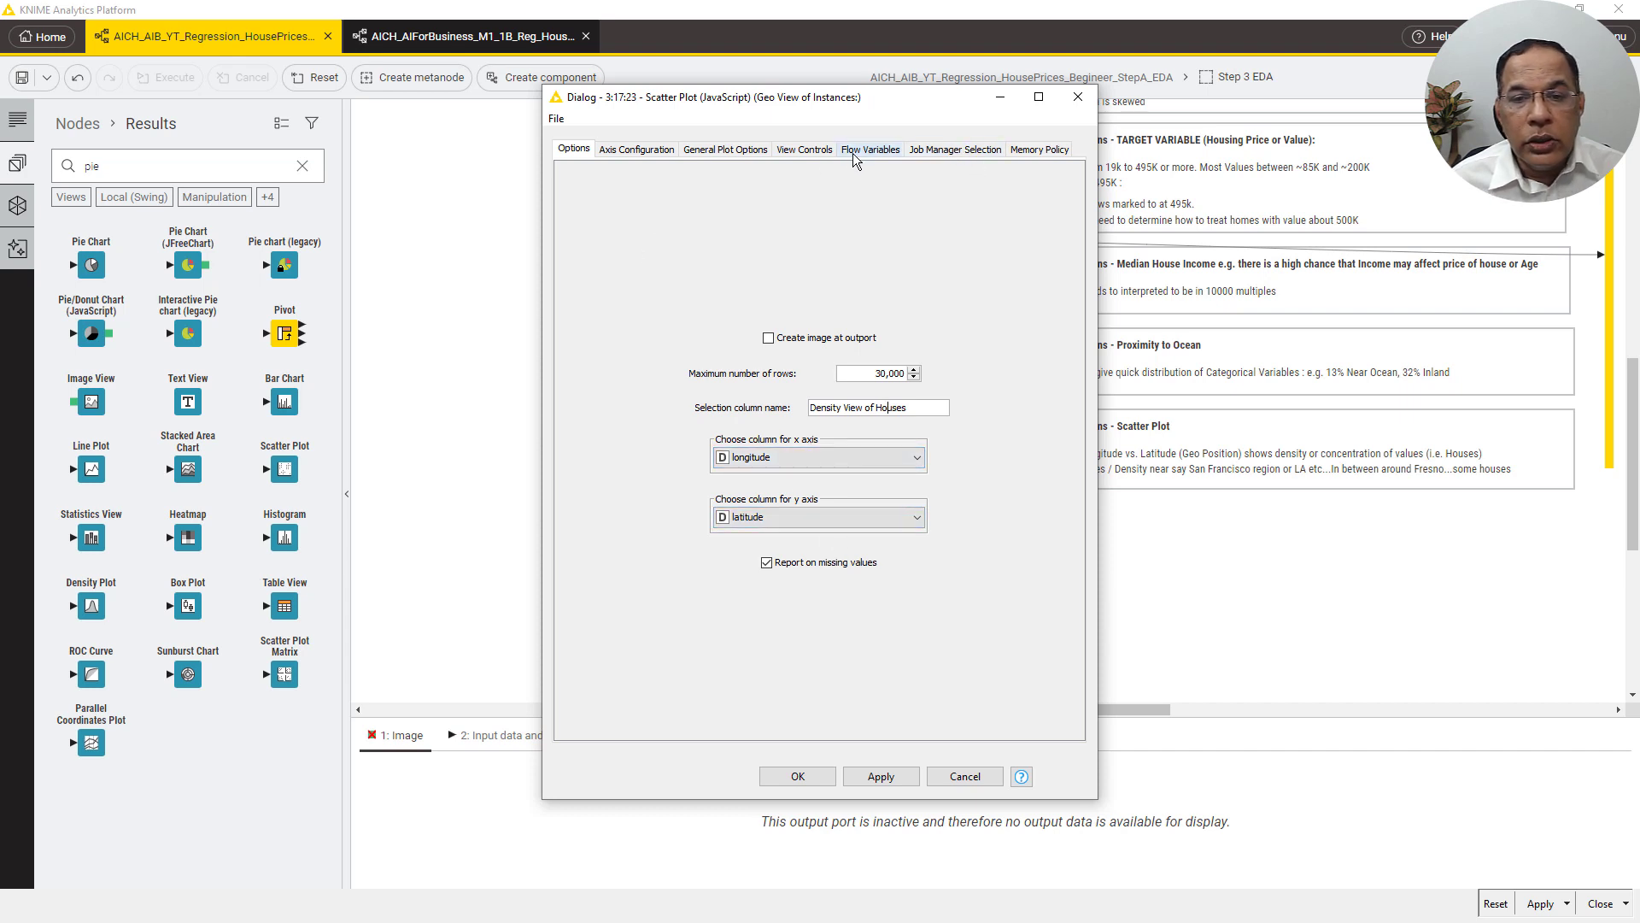
{"action": "left_click", "coordinate": [963, 775]}
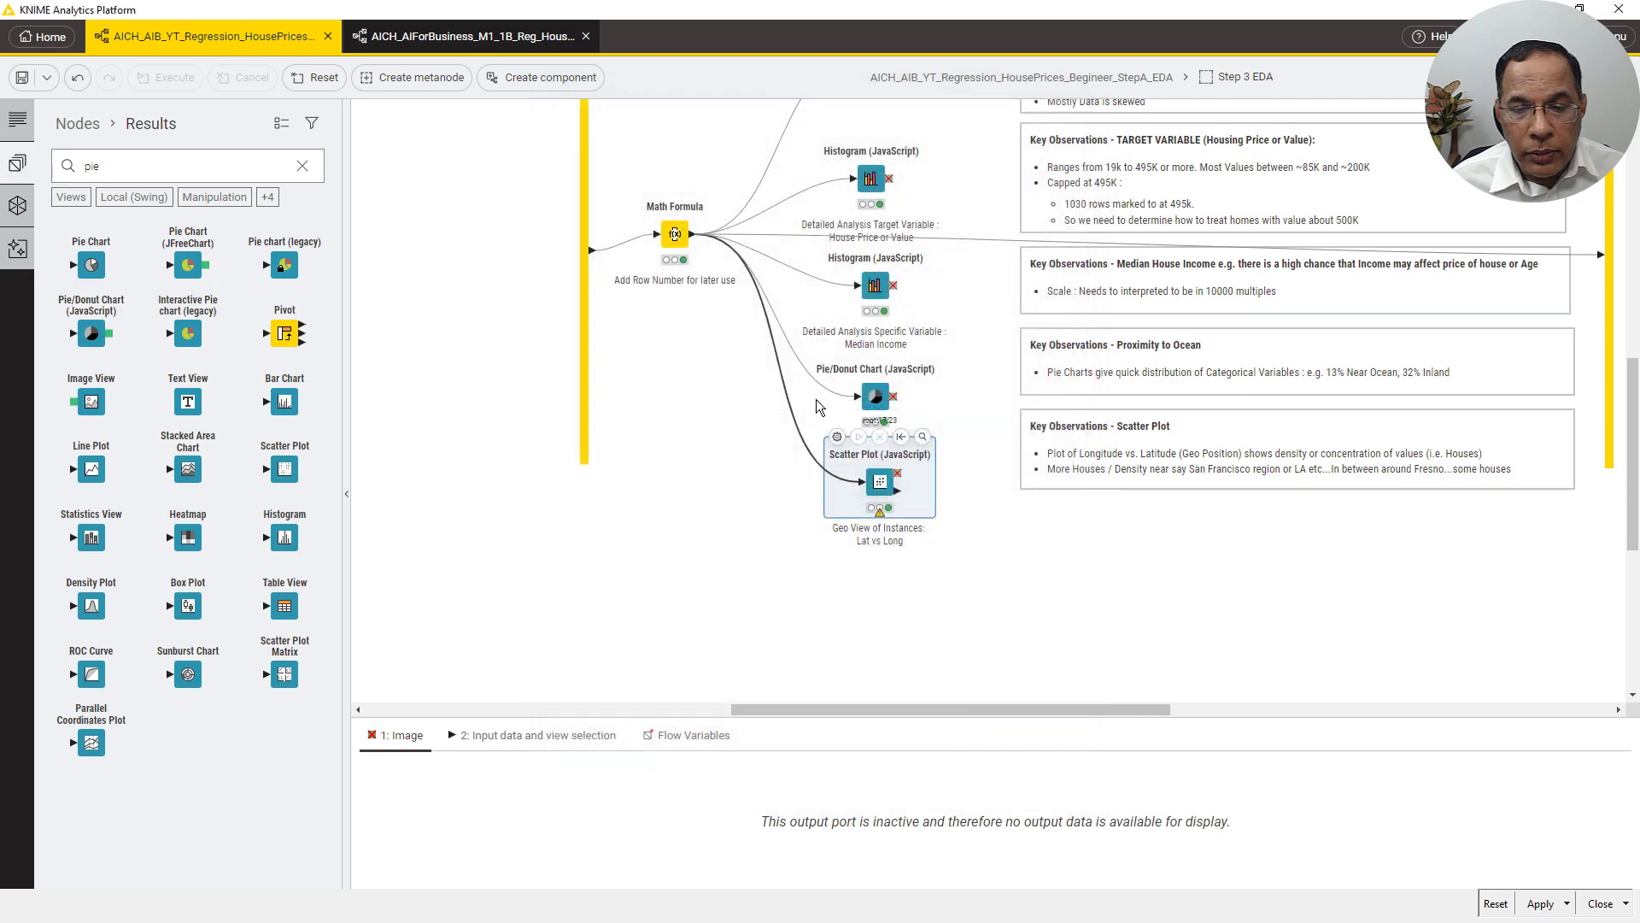
View the longitude versus latitude scatter plot, check its title, column and axis label settings, and close the view
{"action": "right_click", "coordinate": [883, 492]}
{"action": "left_click", "coordinate": [905, 536]}
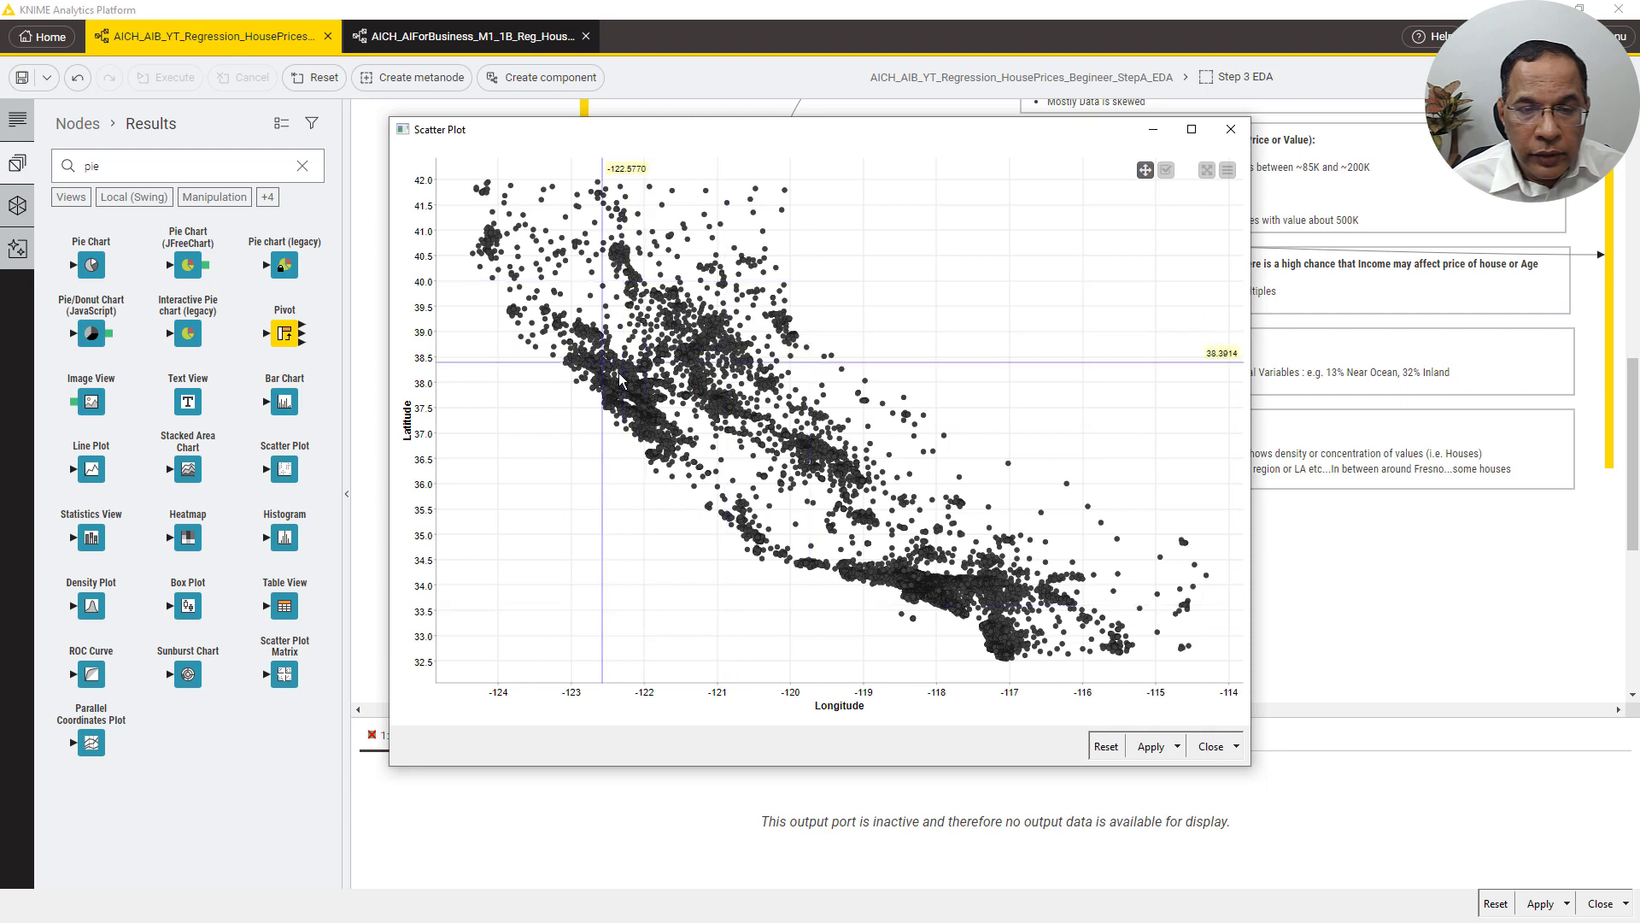
{"action": "left_click", "coordinate": [1228, 171]}
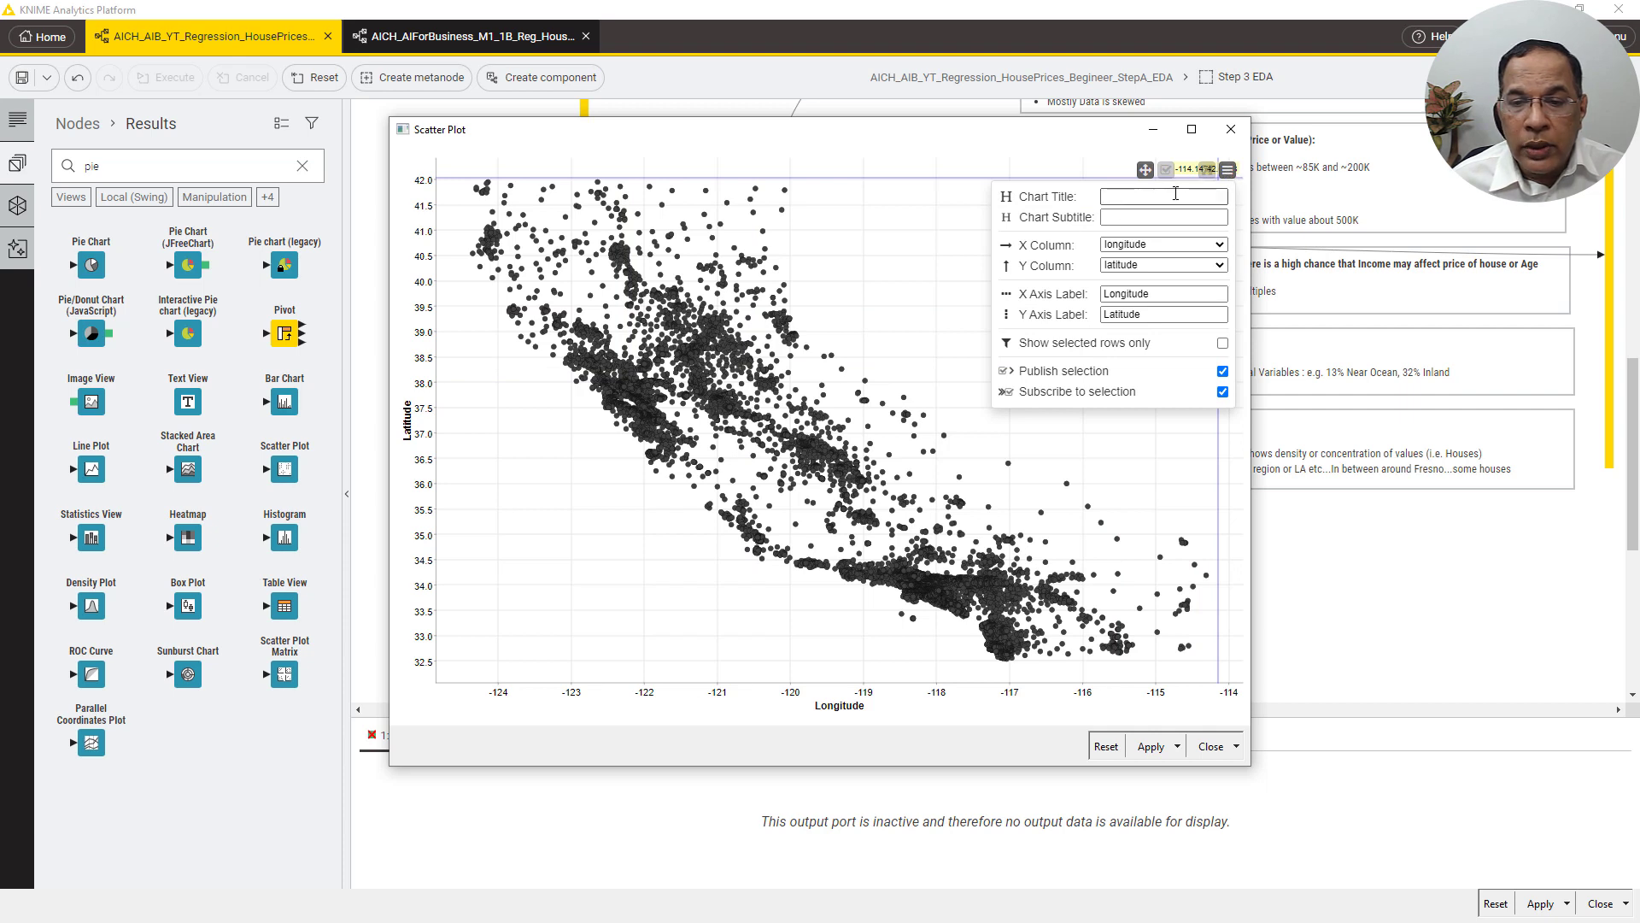
{"action": "left_click", "coordinate": [1228, 169]}
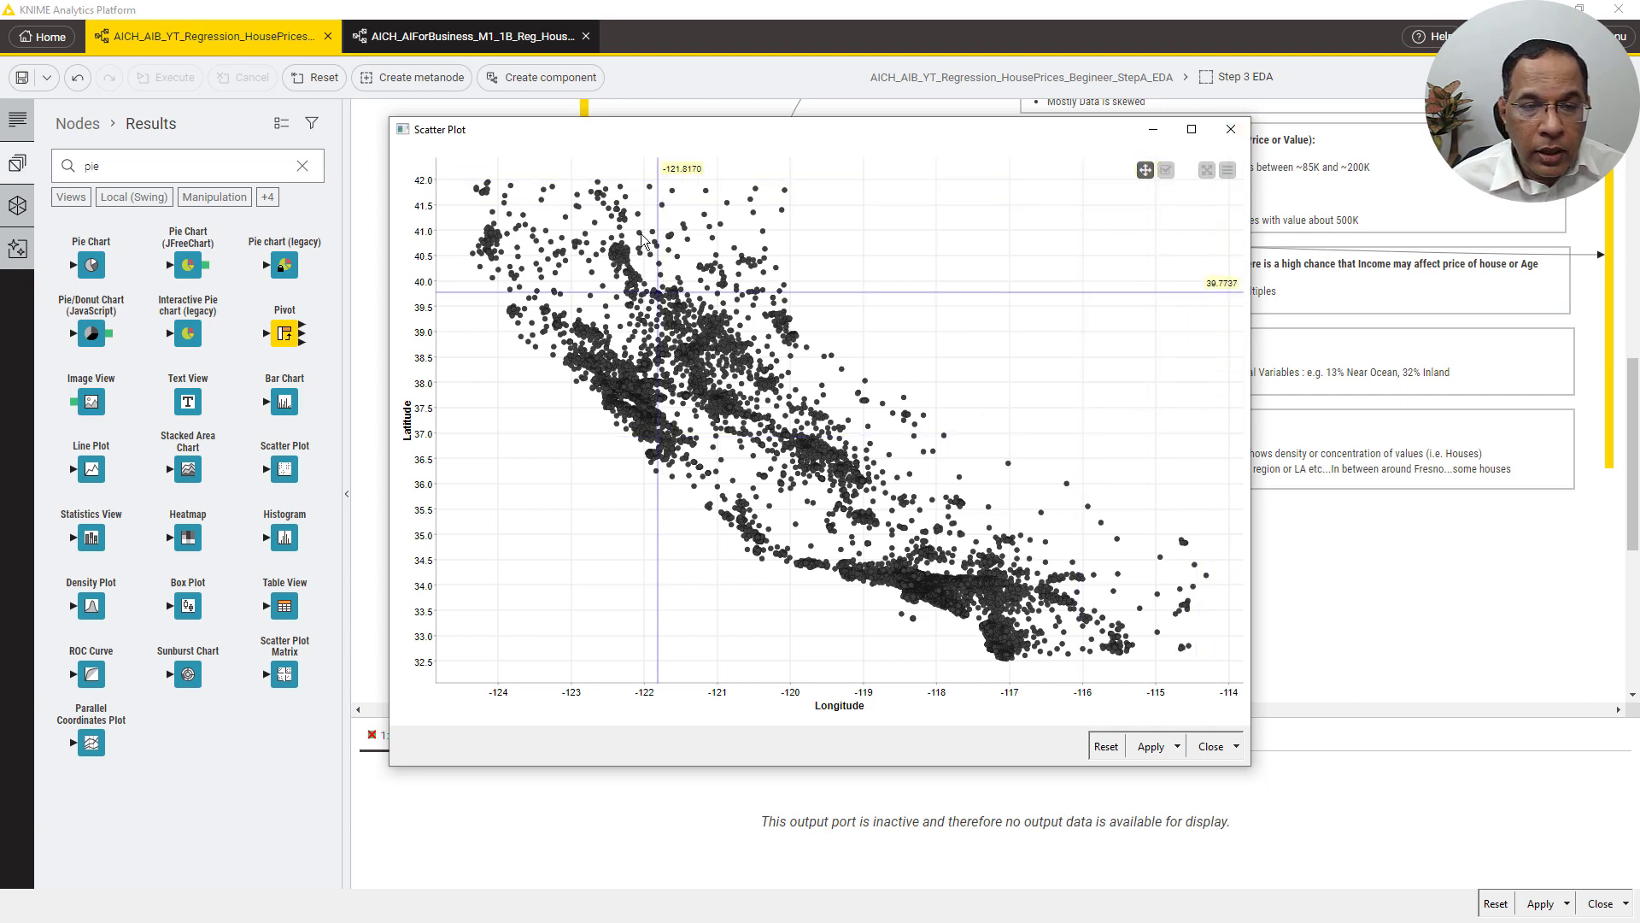
{"action": "left_click", "coordinate": [1230, 135]}
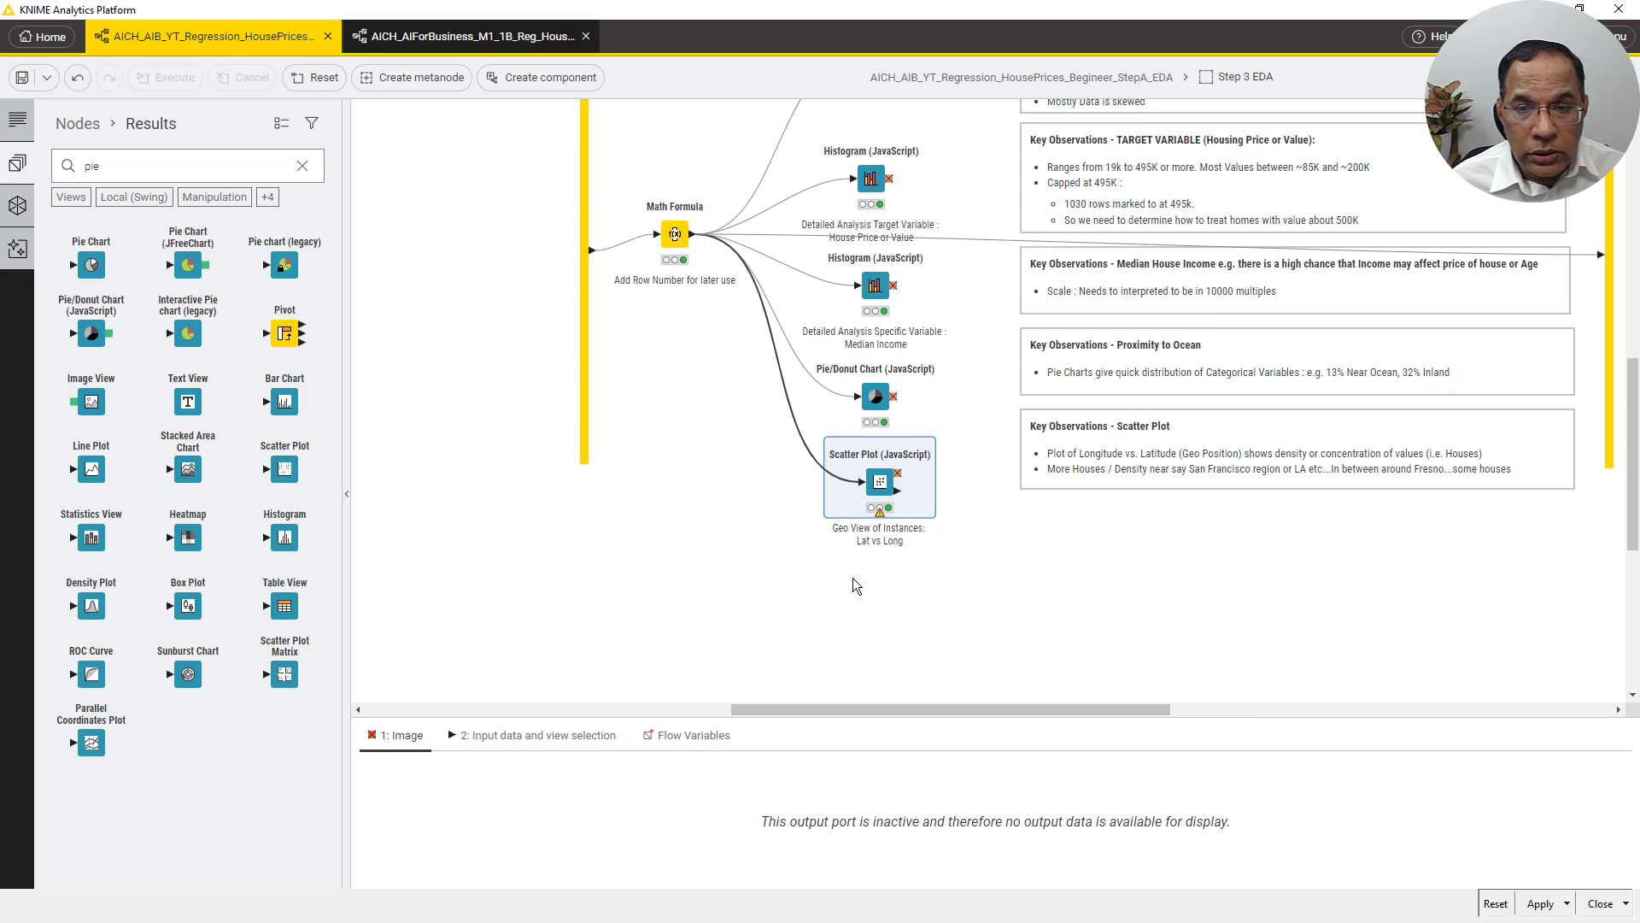
Inspect the RowNumber column in the output table of the Math Formula node, enlarging the table area
{"action": "left_click_drag", "start_coordinate": [939, 707], "coordinate": [991, 710]}
{"action": "scroll", "coordinate": [833, 617], "scroll_direction": "up", "scroll_amount": 4}
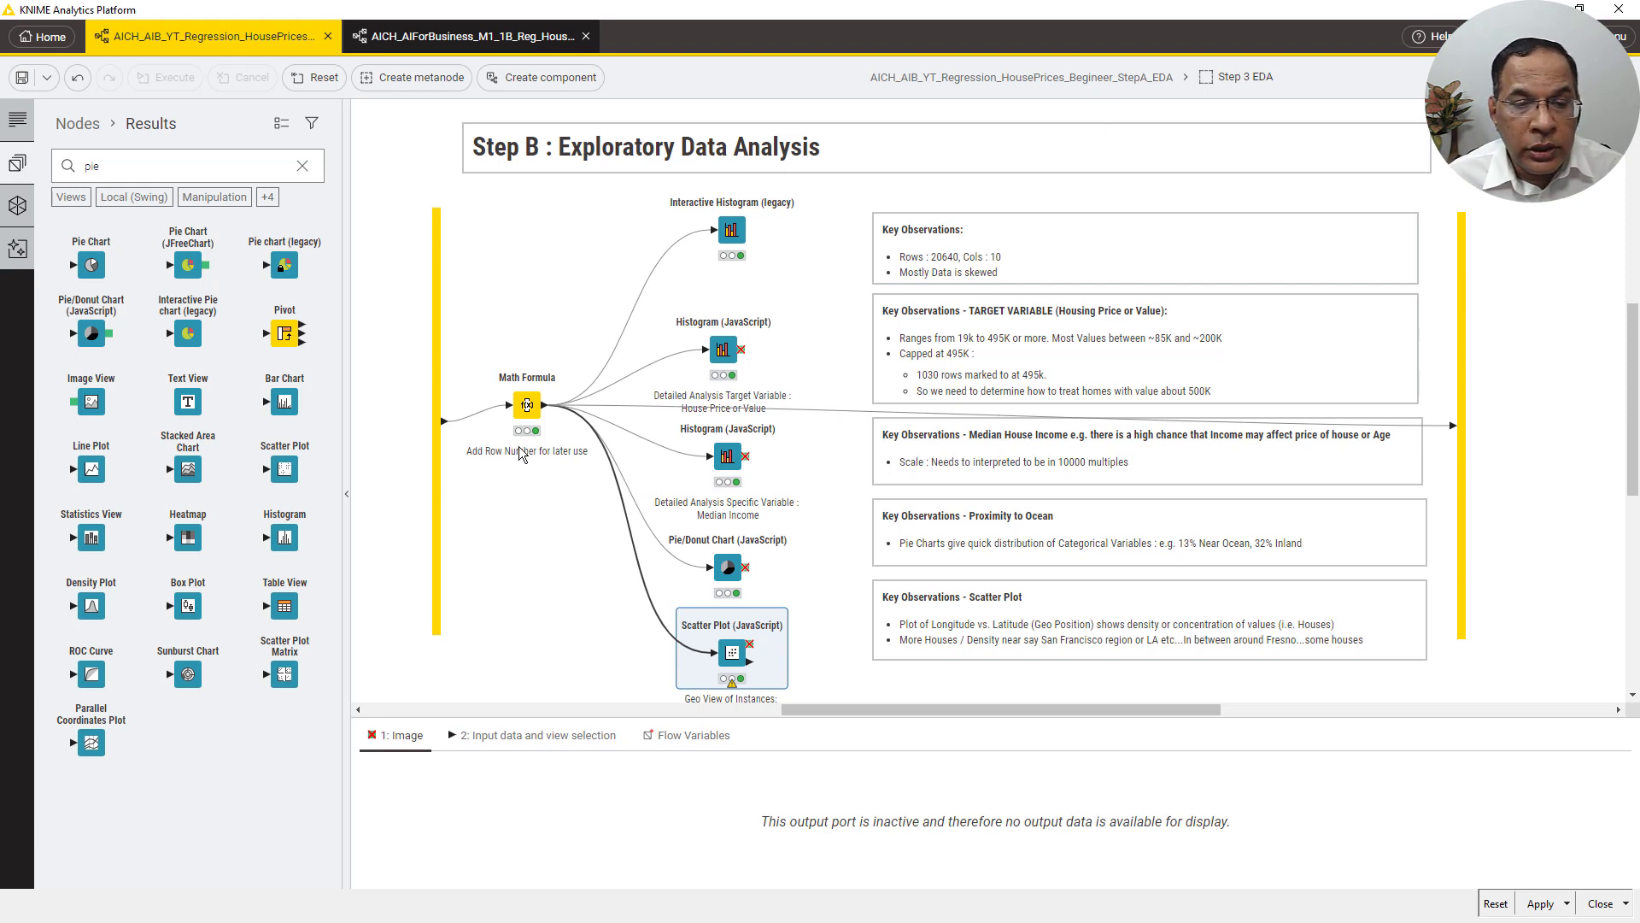
{"action": "left_click", "coordinate": [527, 409]}
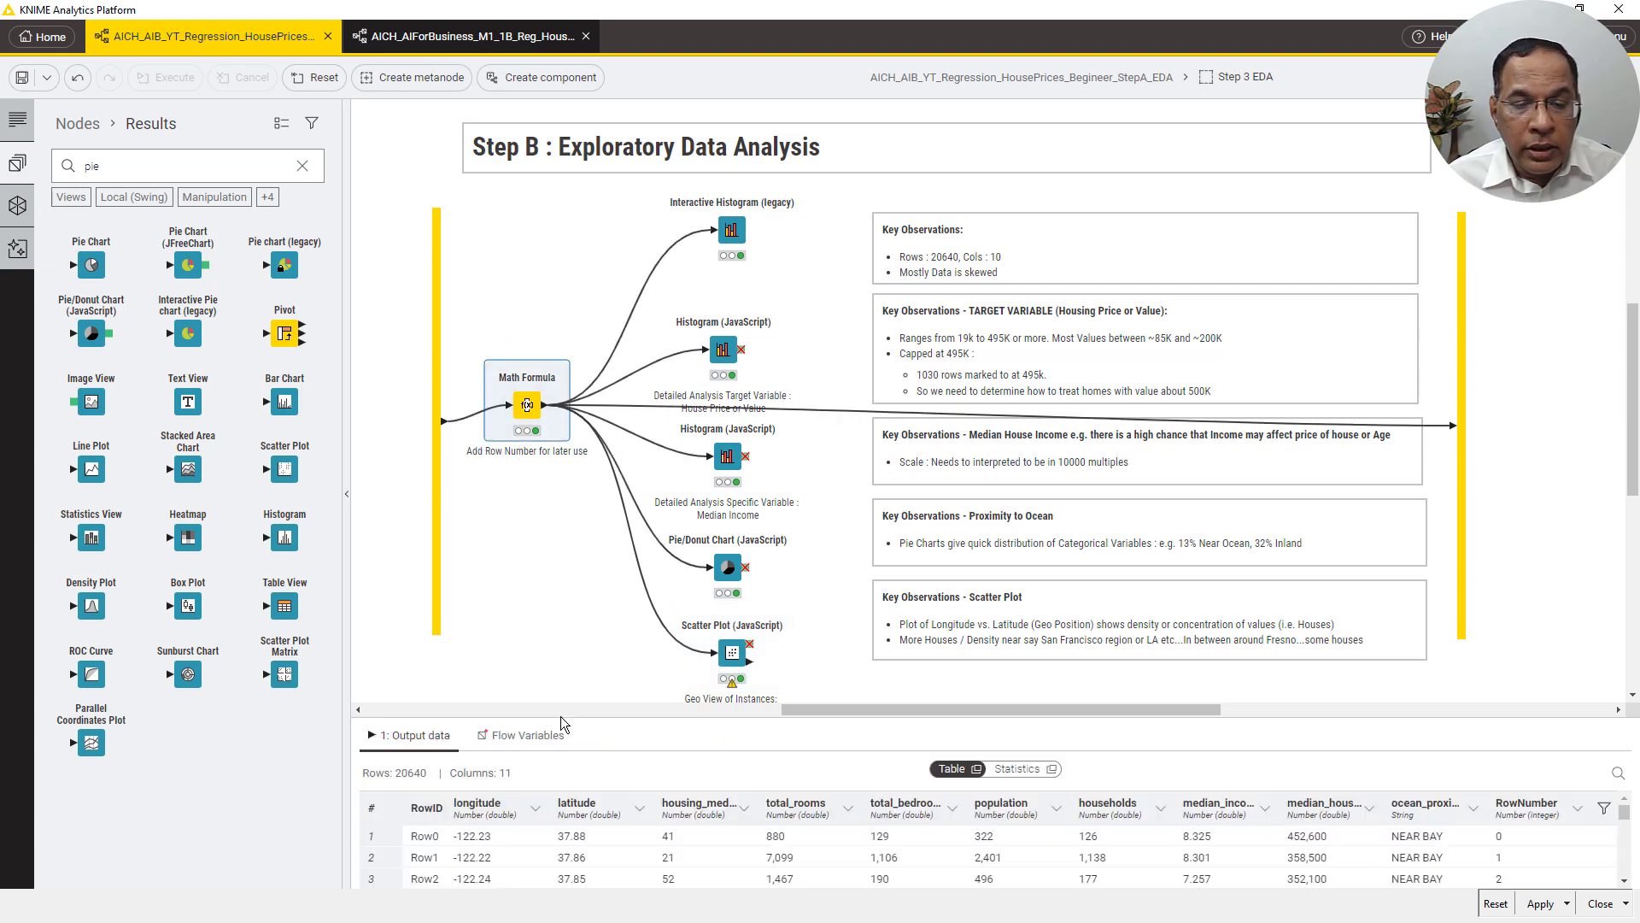
{"action": "left_click_drag", "start_coordinate": [566, 714], "coordinate": [574, 461]}
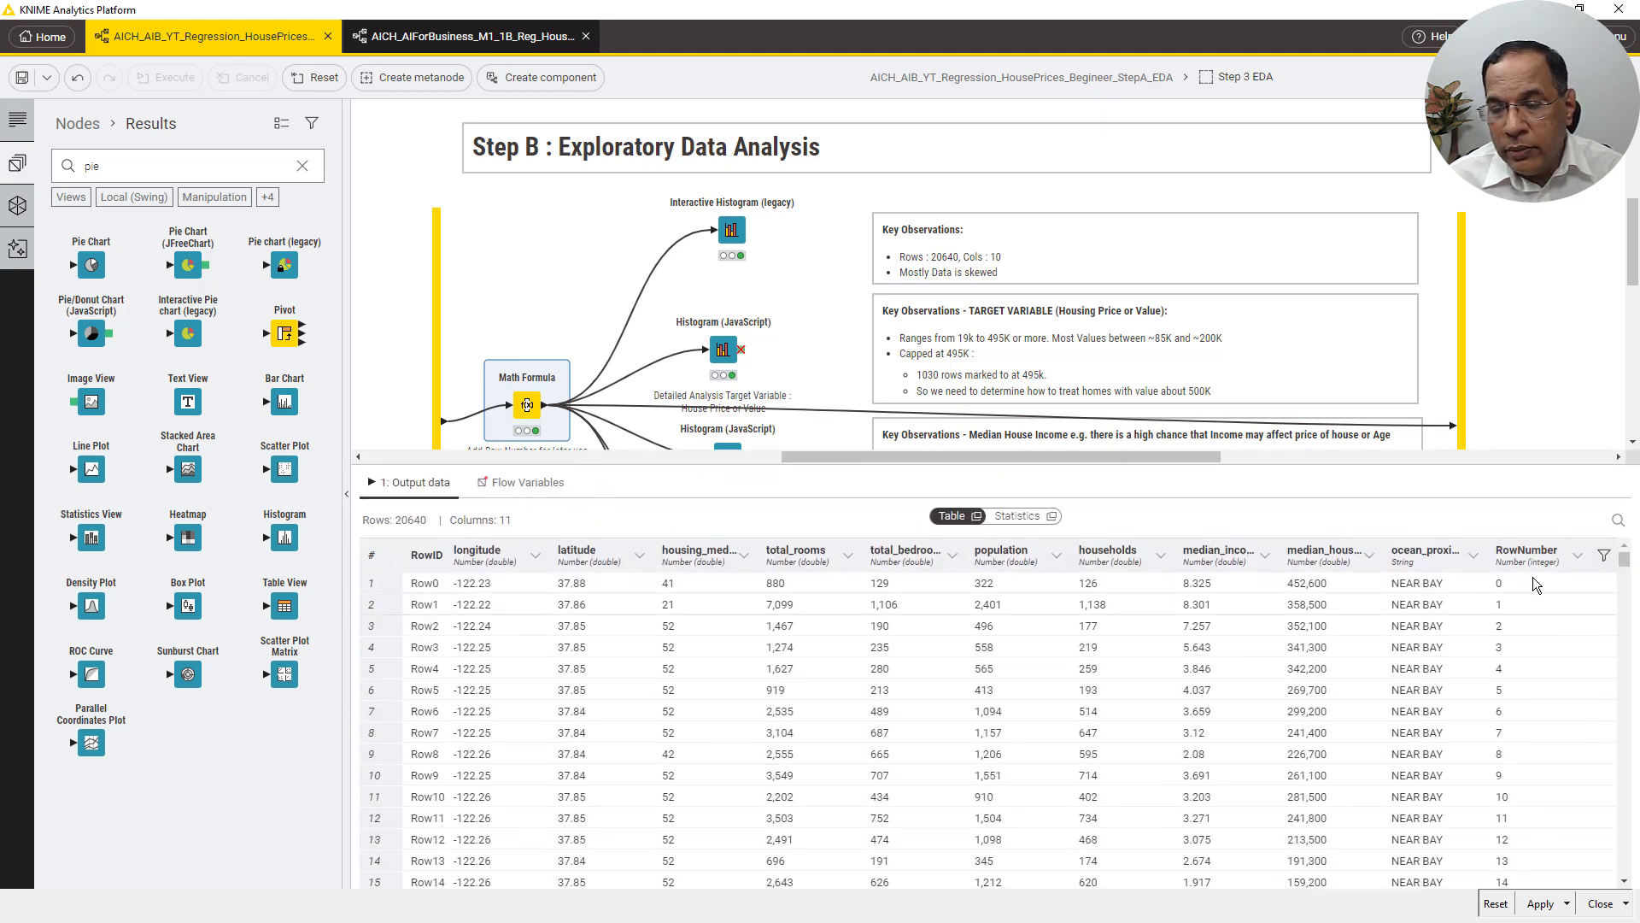
{"action": "scroll", "coordinate": [1534, 571], "scroll_direction": "down", "scroll_amount": 16}
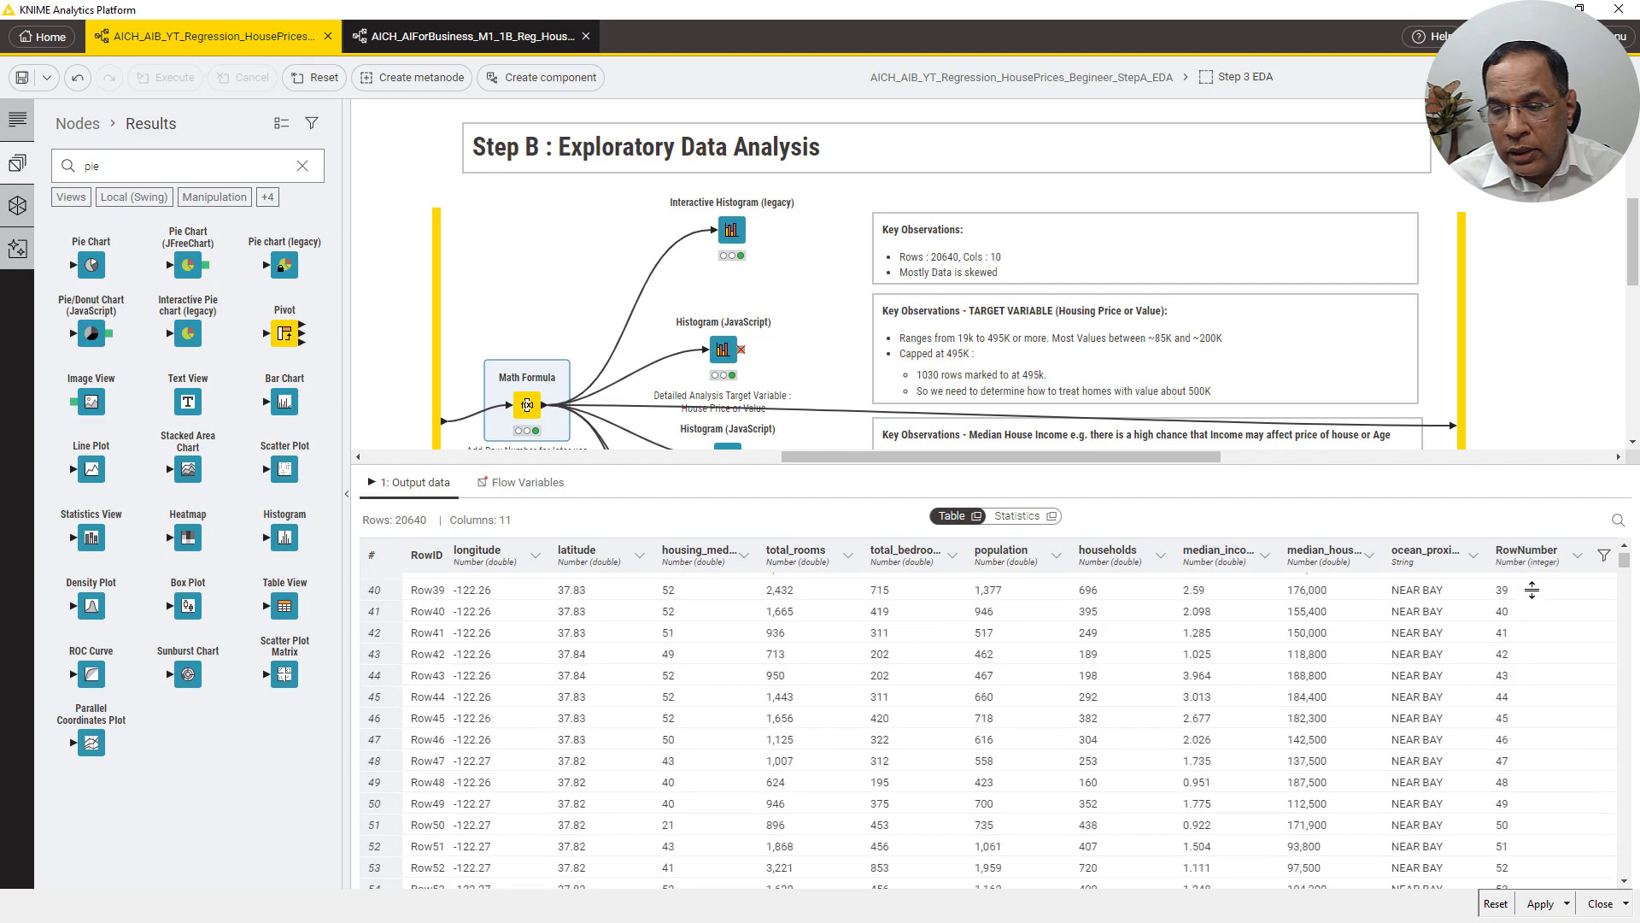
{"action": "scroll", "coordinate": [1638, 719], "scroll_direction": "down", "scroll_amount": 4}
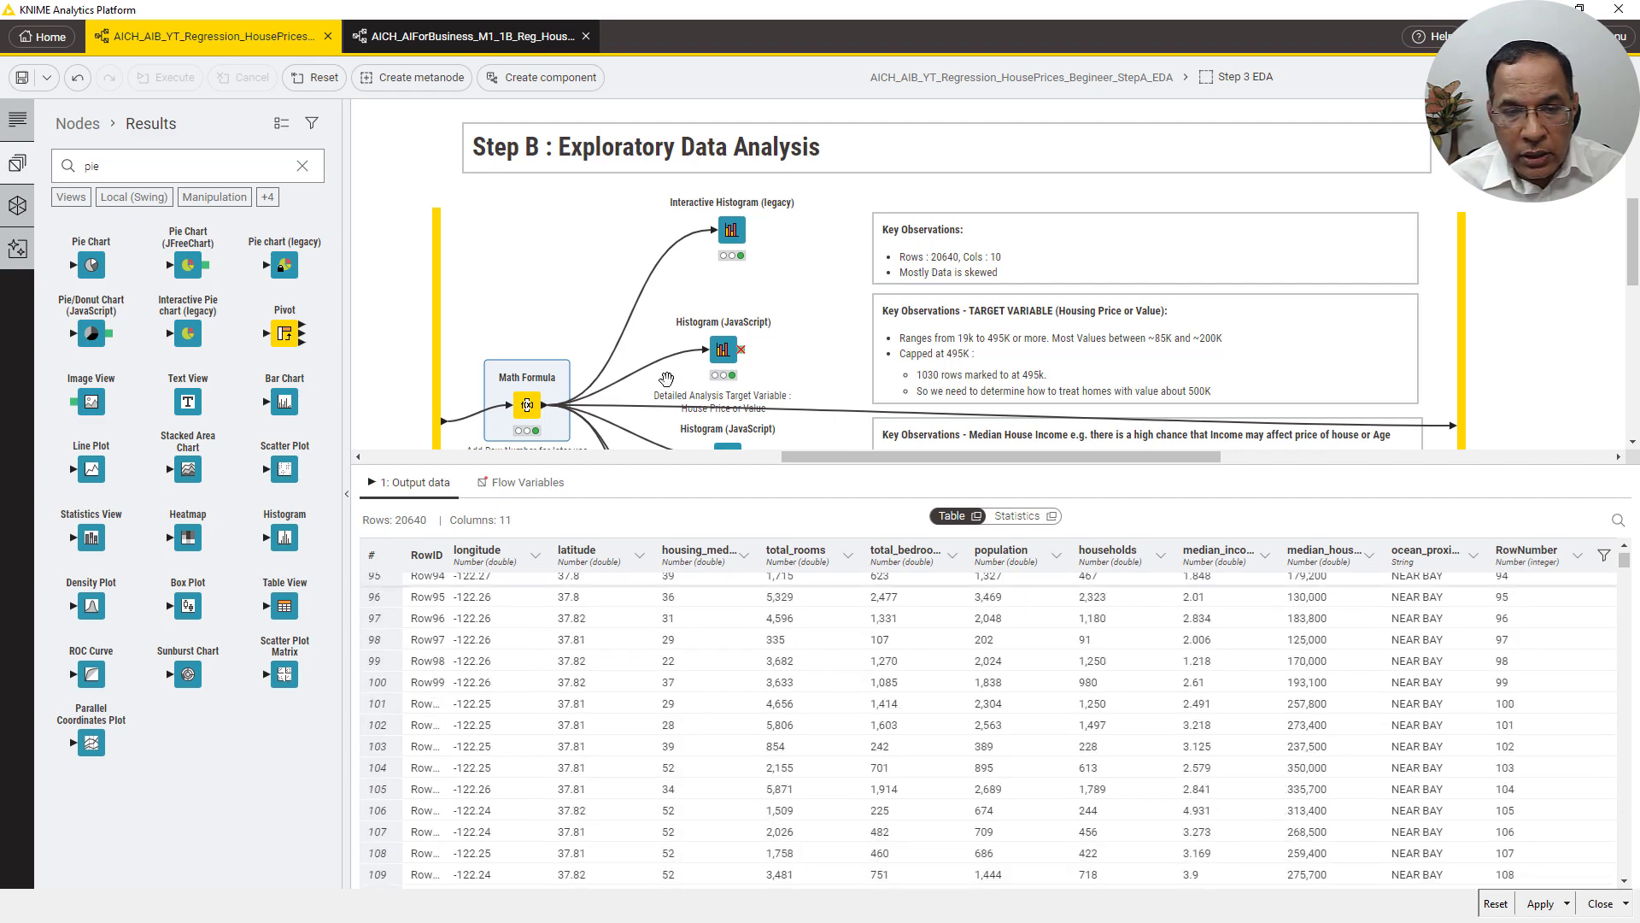
Check the Math Formula node's expression and appended column, cancel its configuration, and shrink the output table area
{"action": "left_click", "coordinate": [495, 359]}
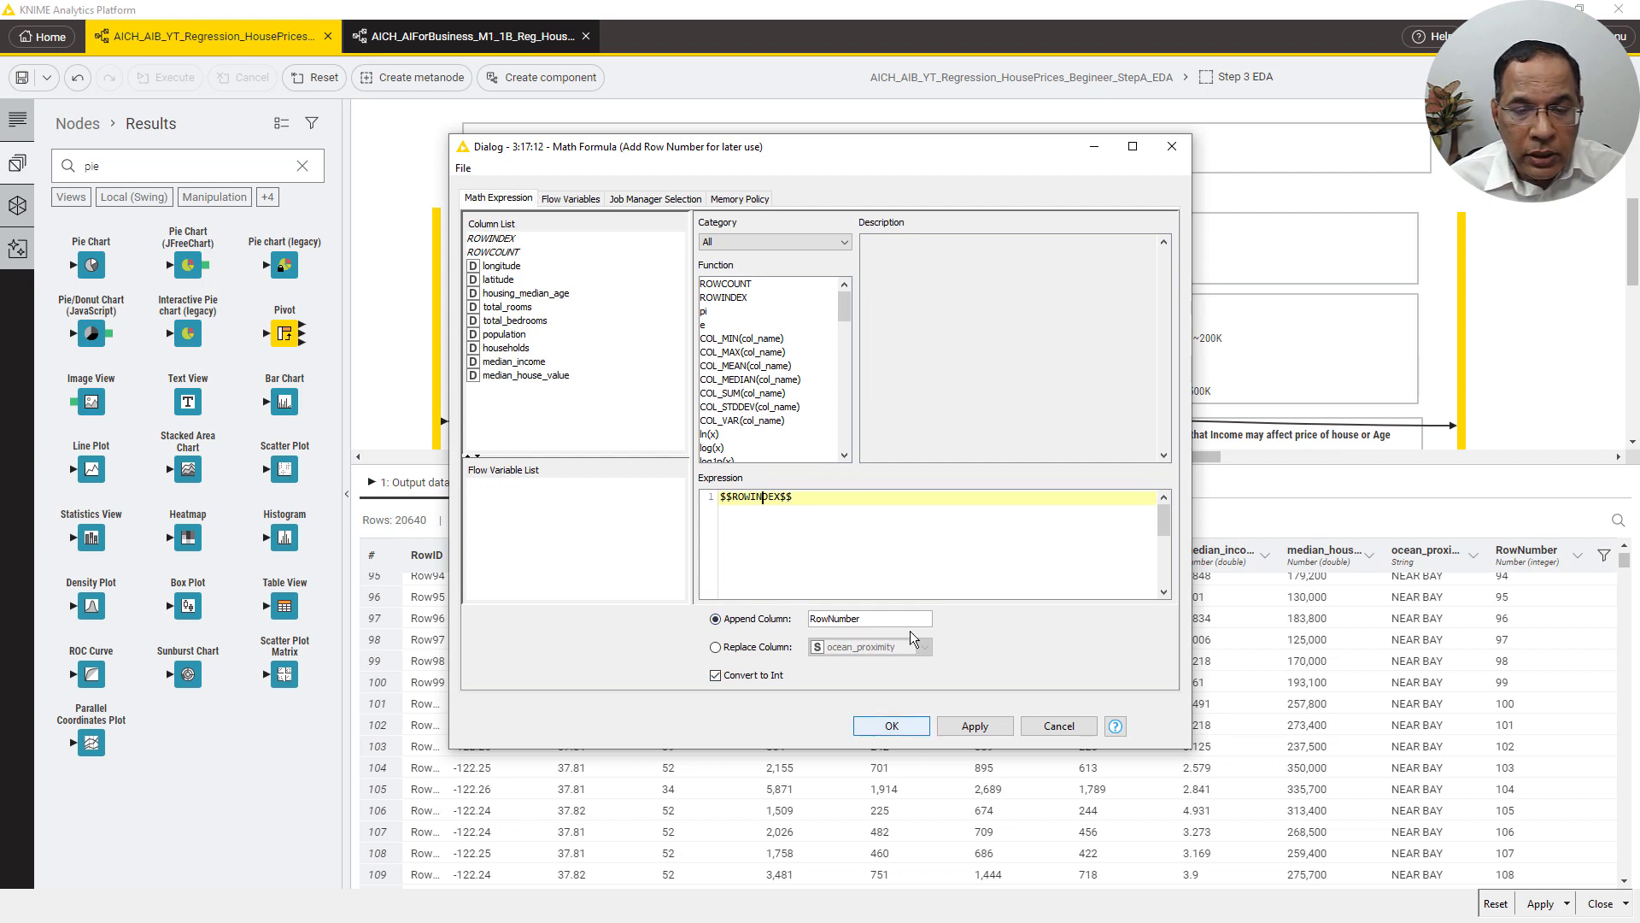
{"action": "left_click", "coordinate": [1059, 727]}
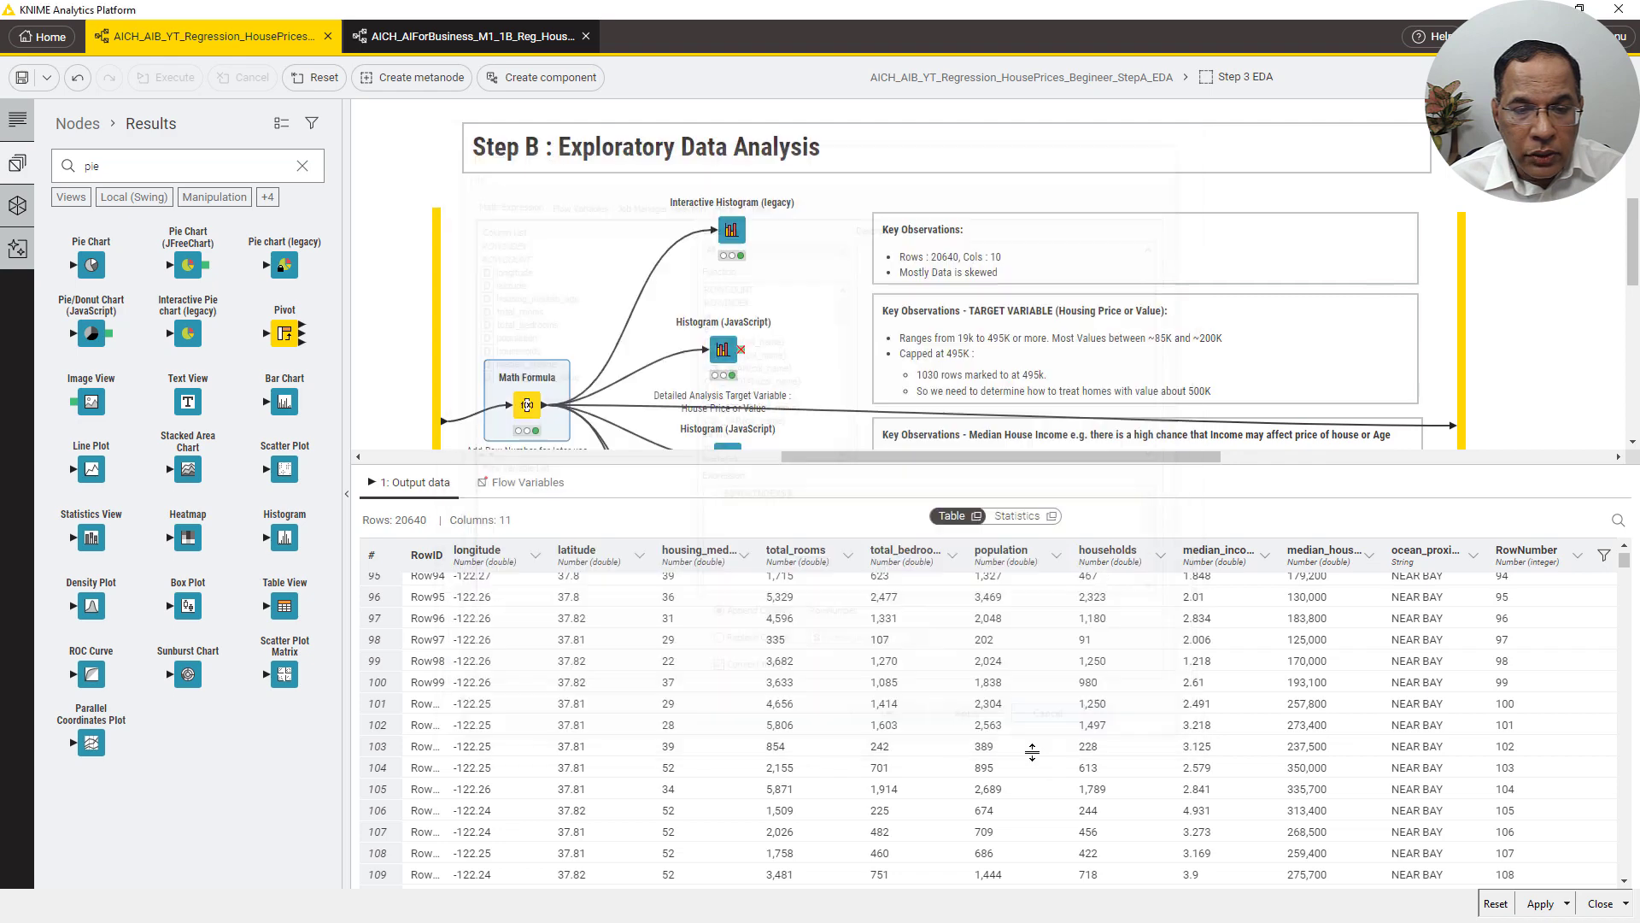
{"action": "left_click_drag", "start_coordinate": [632, 466], "coordinate": [632, 673]}
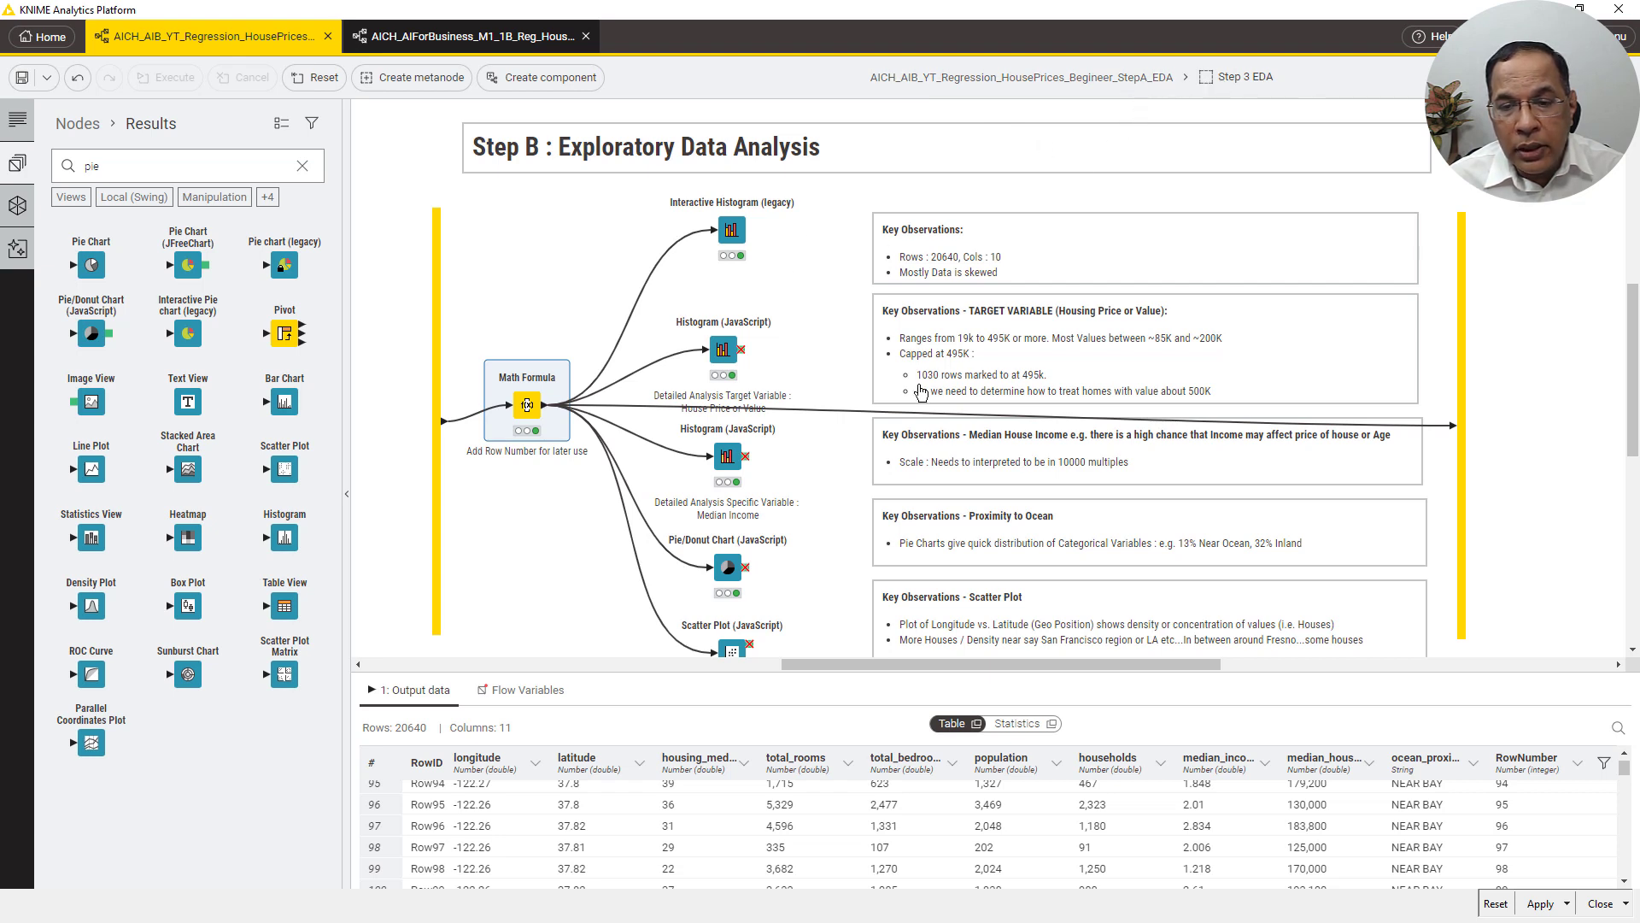
Return from the Step 3 EDA metanode to the main workflow, enlarge the node output area, and close the Target Variable Analysis histogram view
{"action": "left_click", "coordinate": [1169, 79]}
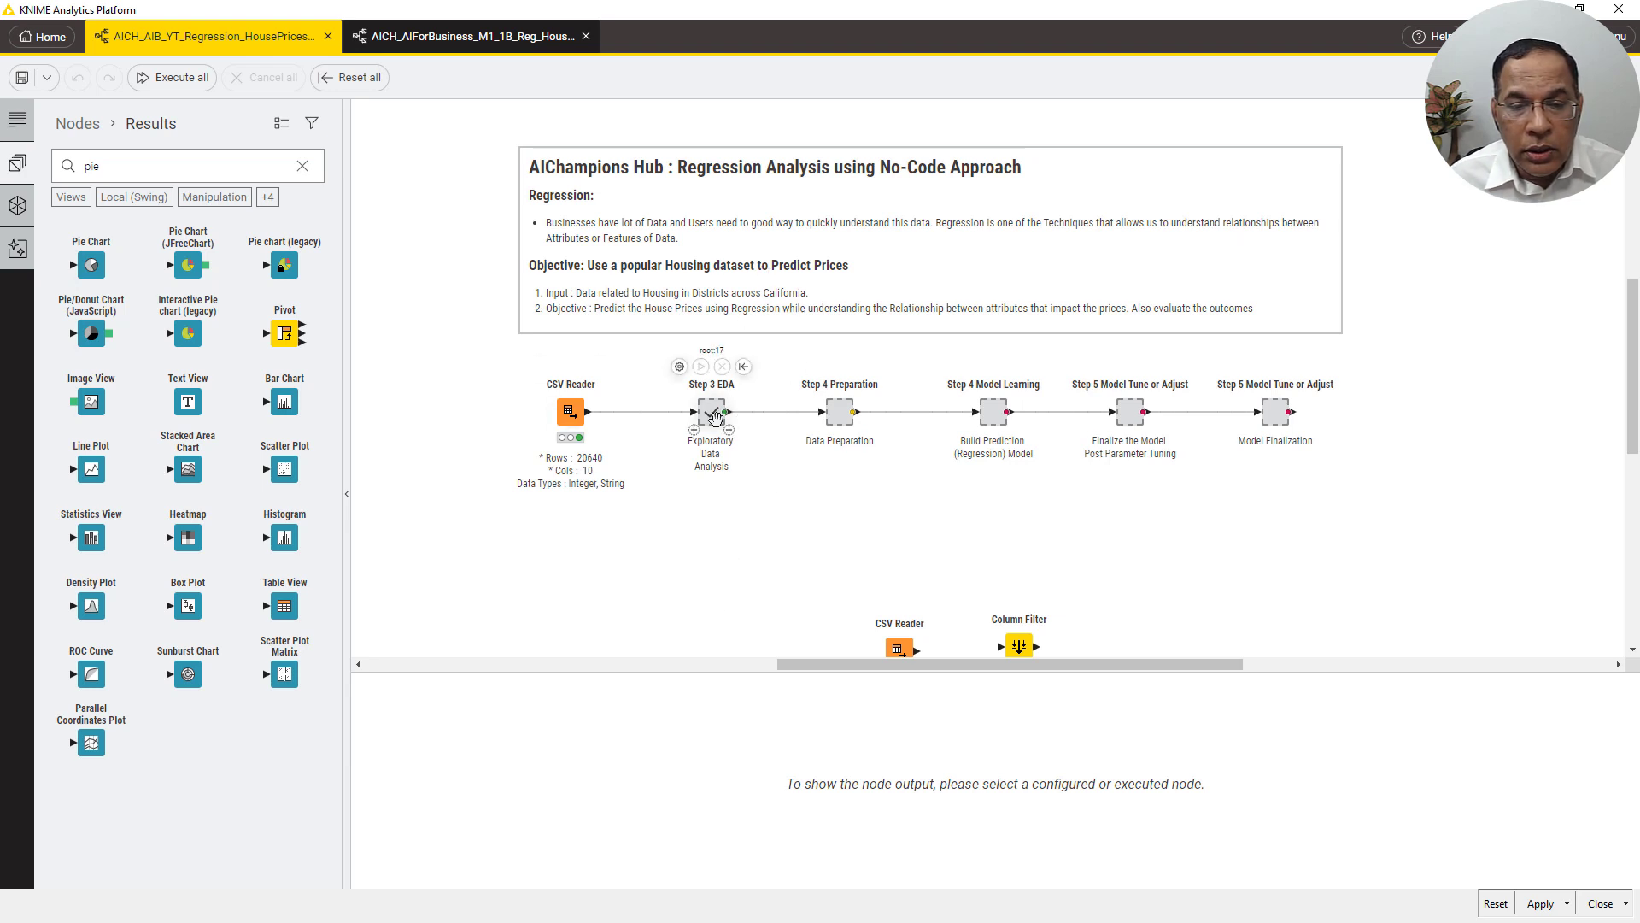
{"action": "left_click", "coordinate": [715, 416]}
{"action": "left_click", "coordinate": [696, 615]}
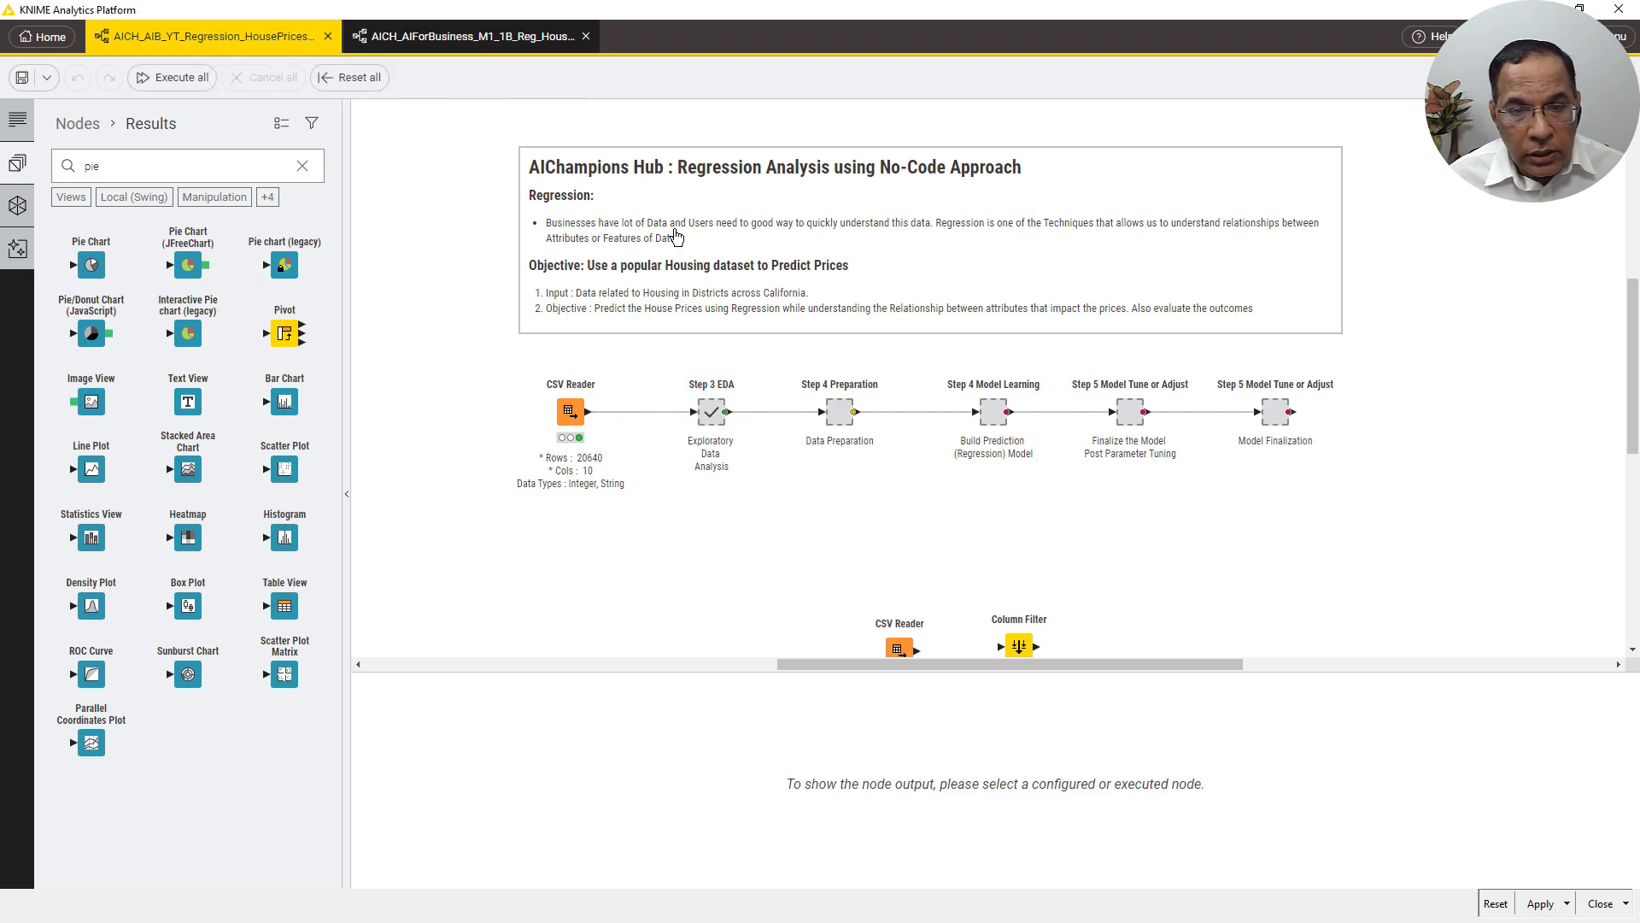
{"action": "mouse_move", "coordinate": [727, 386]}
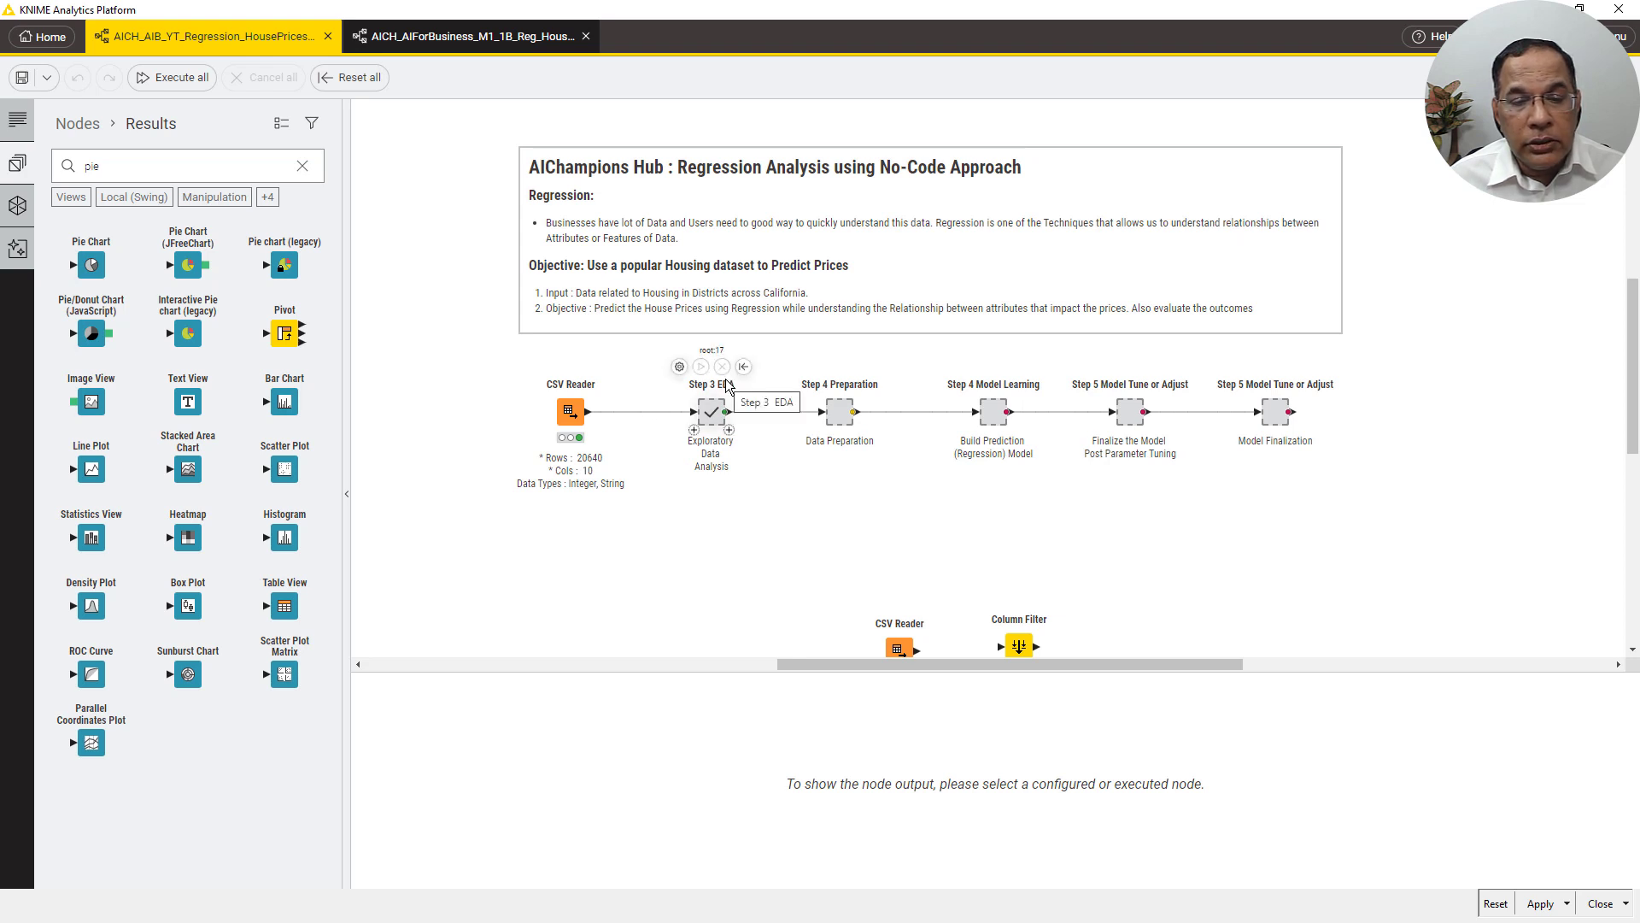
{"action": "left_click_drag", "start_coordinate": [743, 667], "coordinate": [746, 544]}
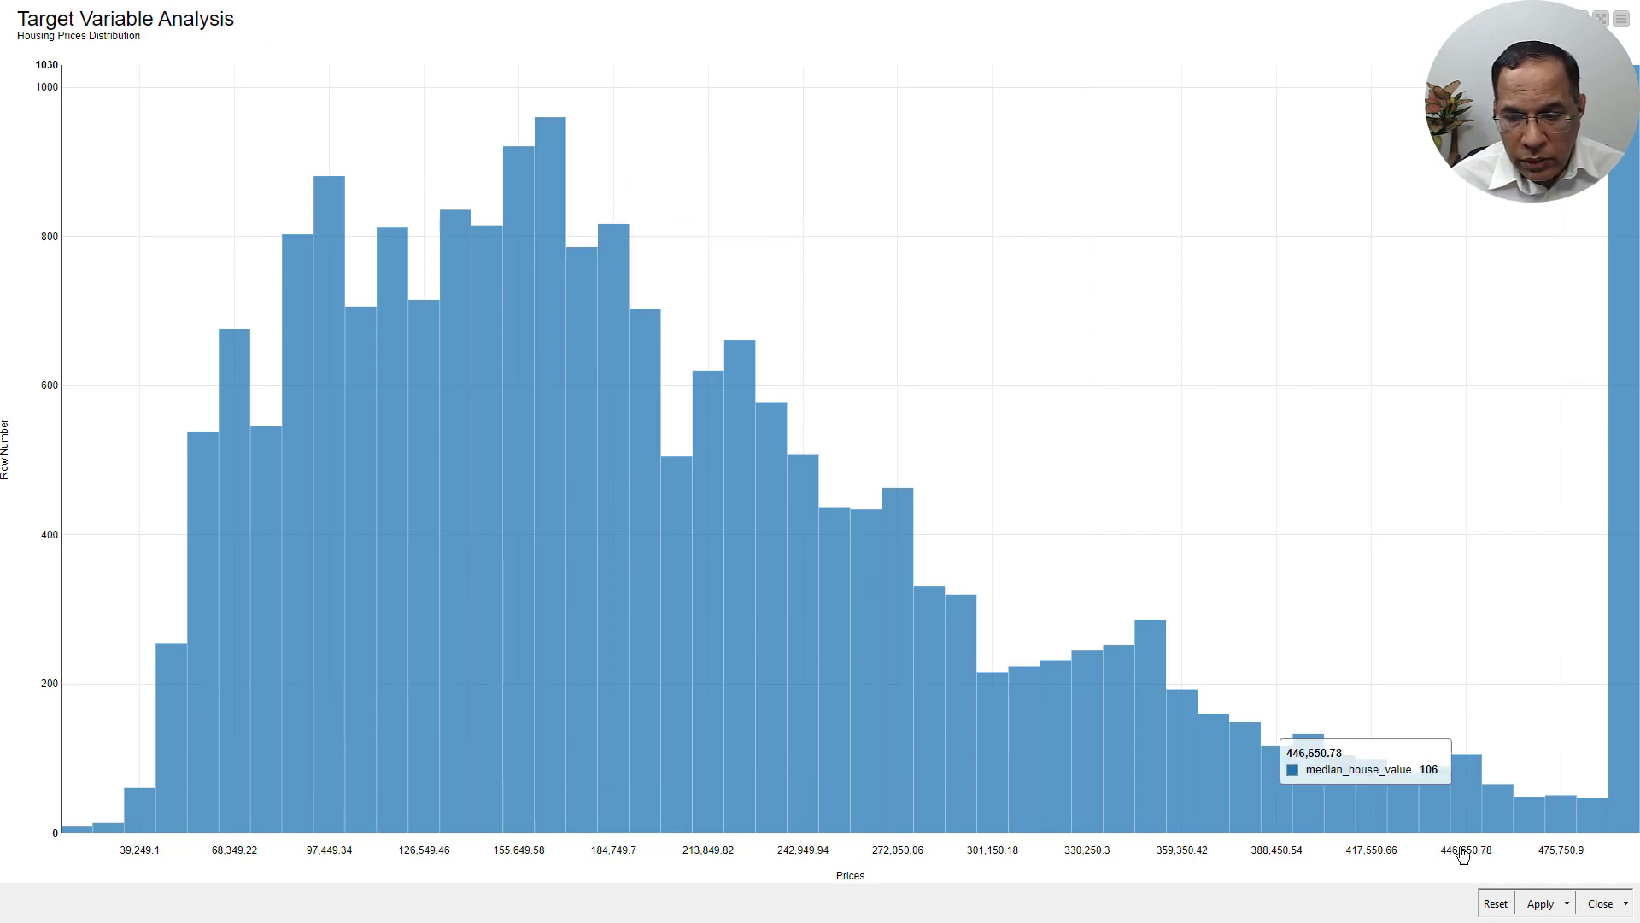
{"action": "left_click", "coordinate": [1596, 904]}
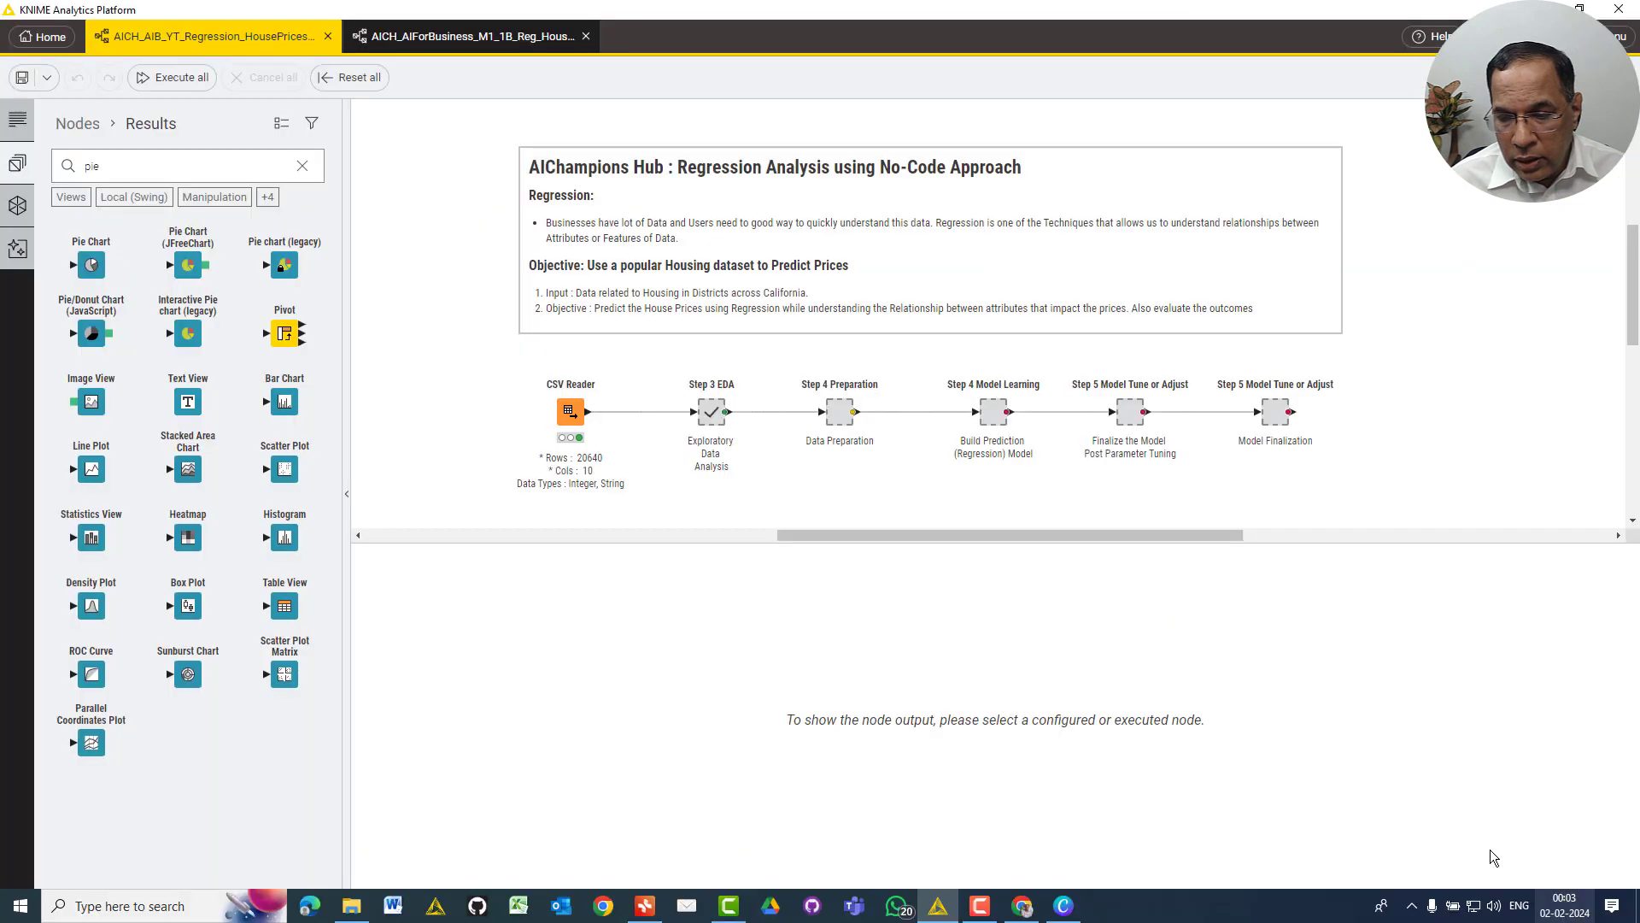
{"action": "left_click_drag", "start_coordinate": [693, 543], "coordinate": [693, 554]}
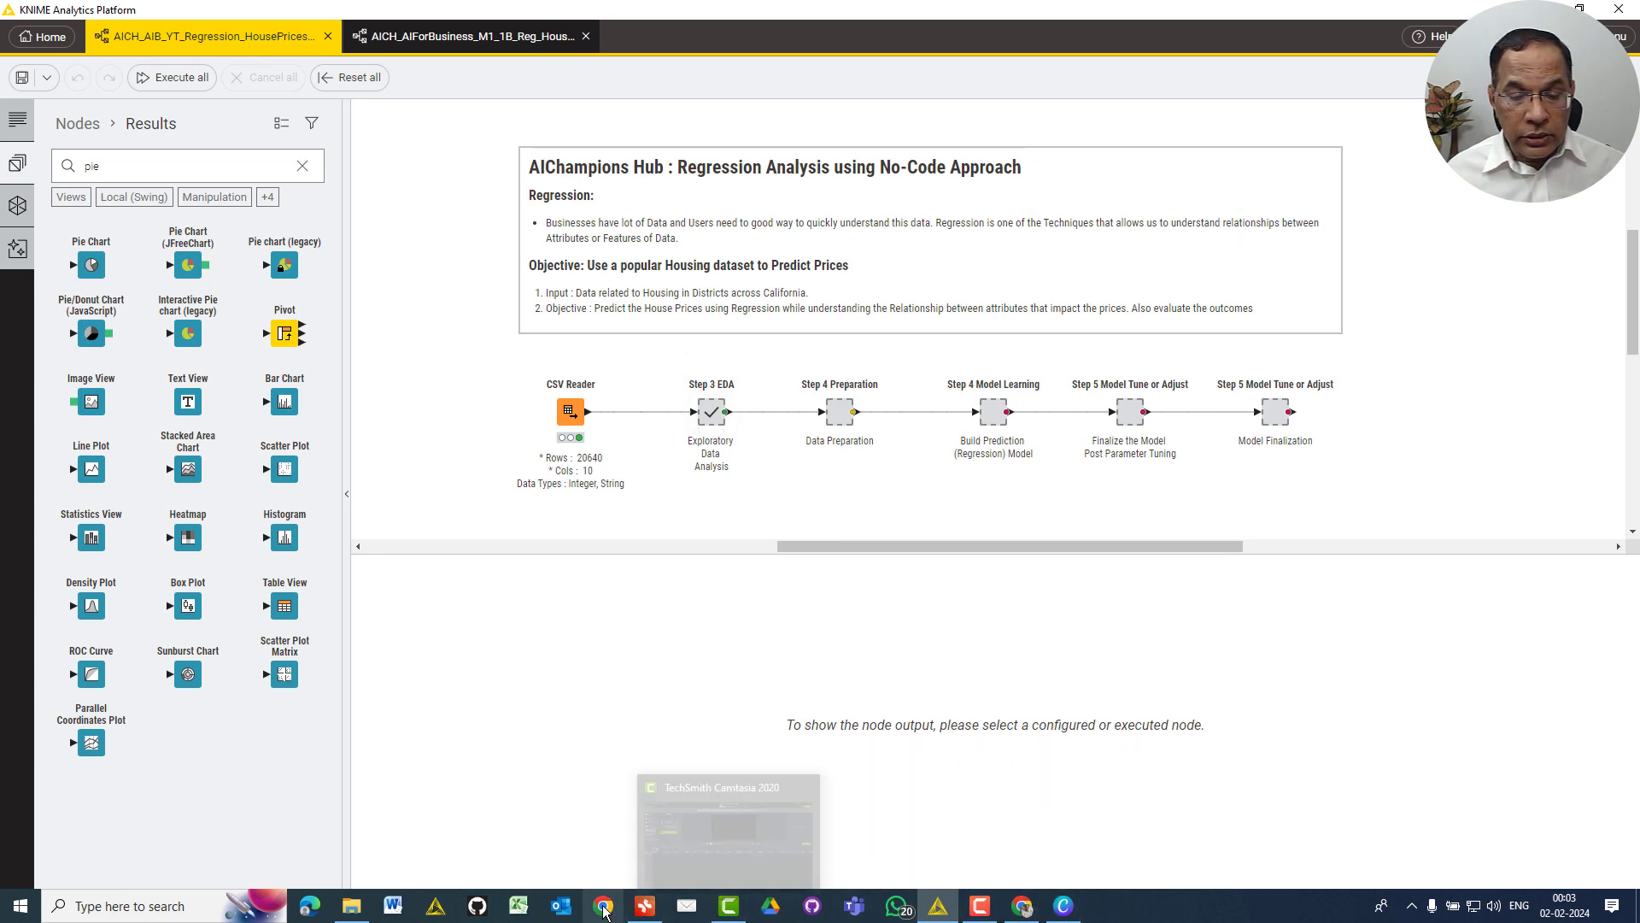
Switch to the E2E Regression mind map, expand Univariate Analysis, mark all three Step 3 subtopics as completed, and collapse Step 3
{"action": "left_click", "coordinate": [649, 914]}
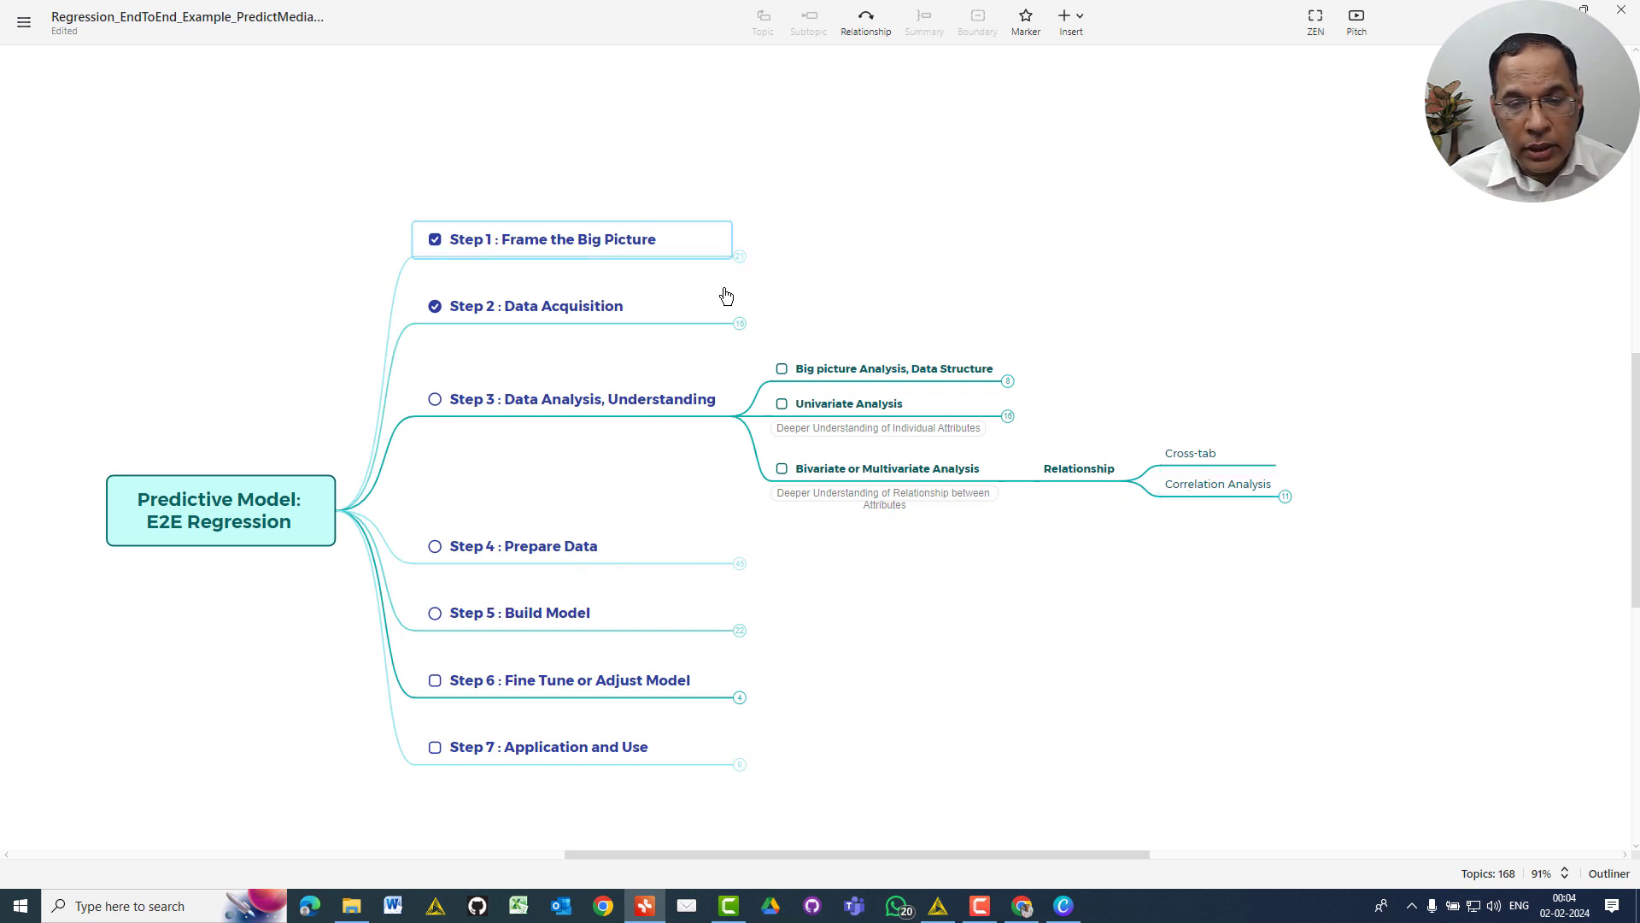
{"action": "left_click", "coordinate": [1007, 416]}
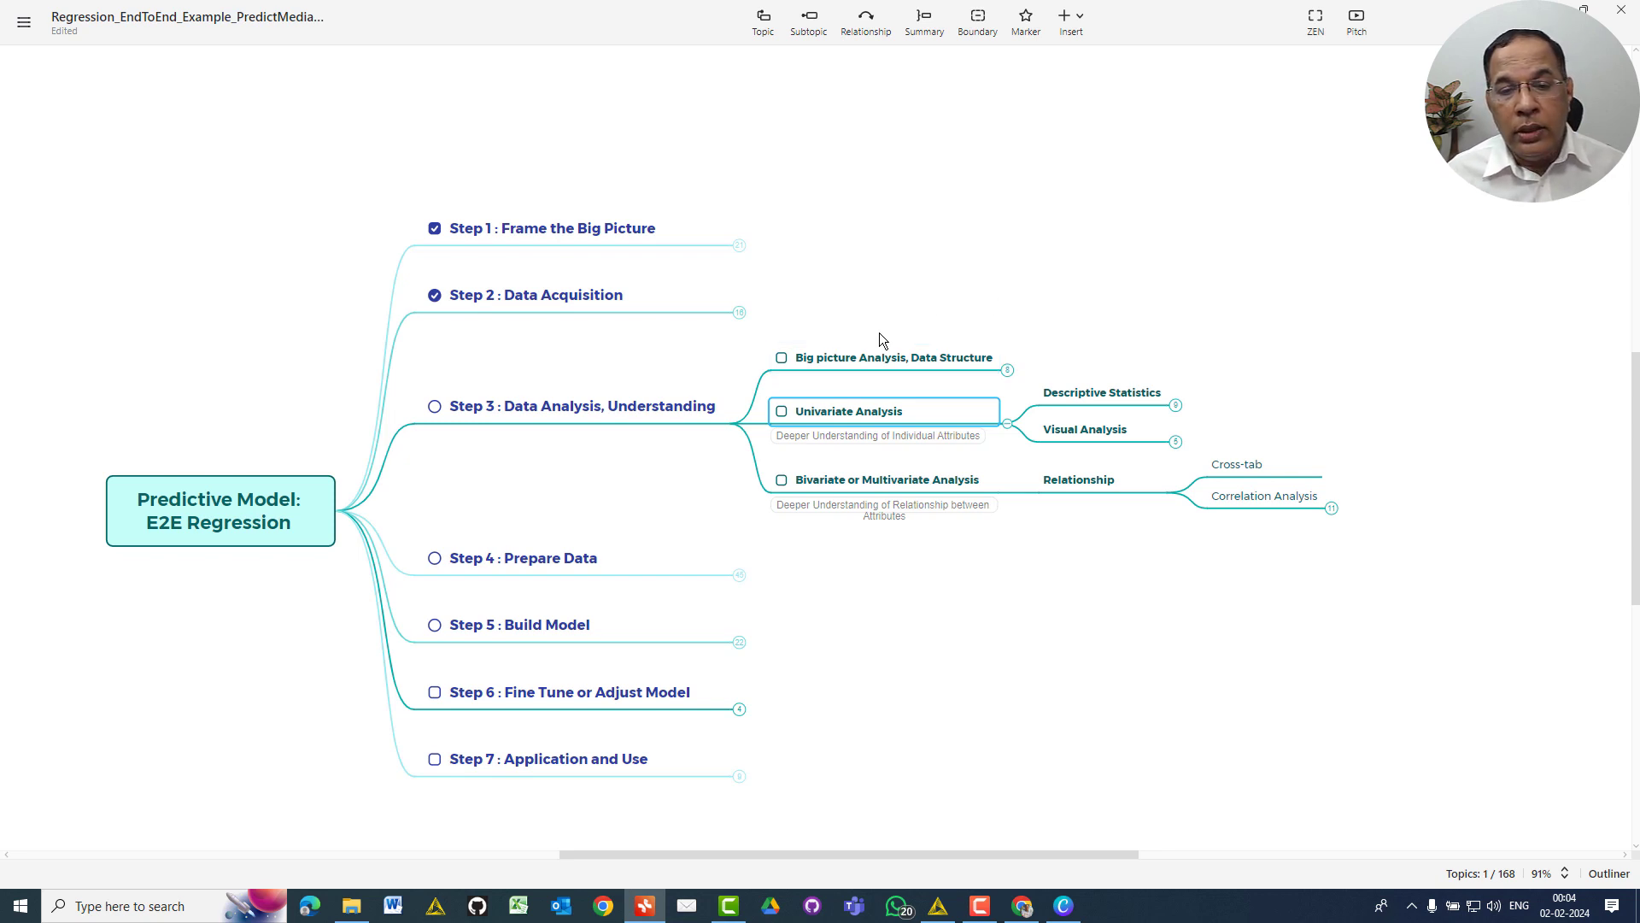
{"action": "left_click", "coordinate": [781, 357]}
{"action": "left_click", "coordinate": [781, 413]}
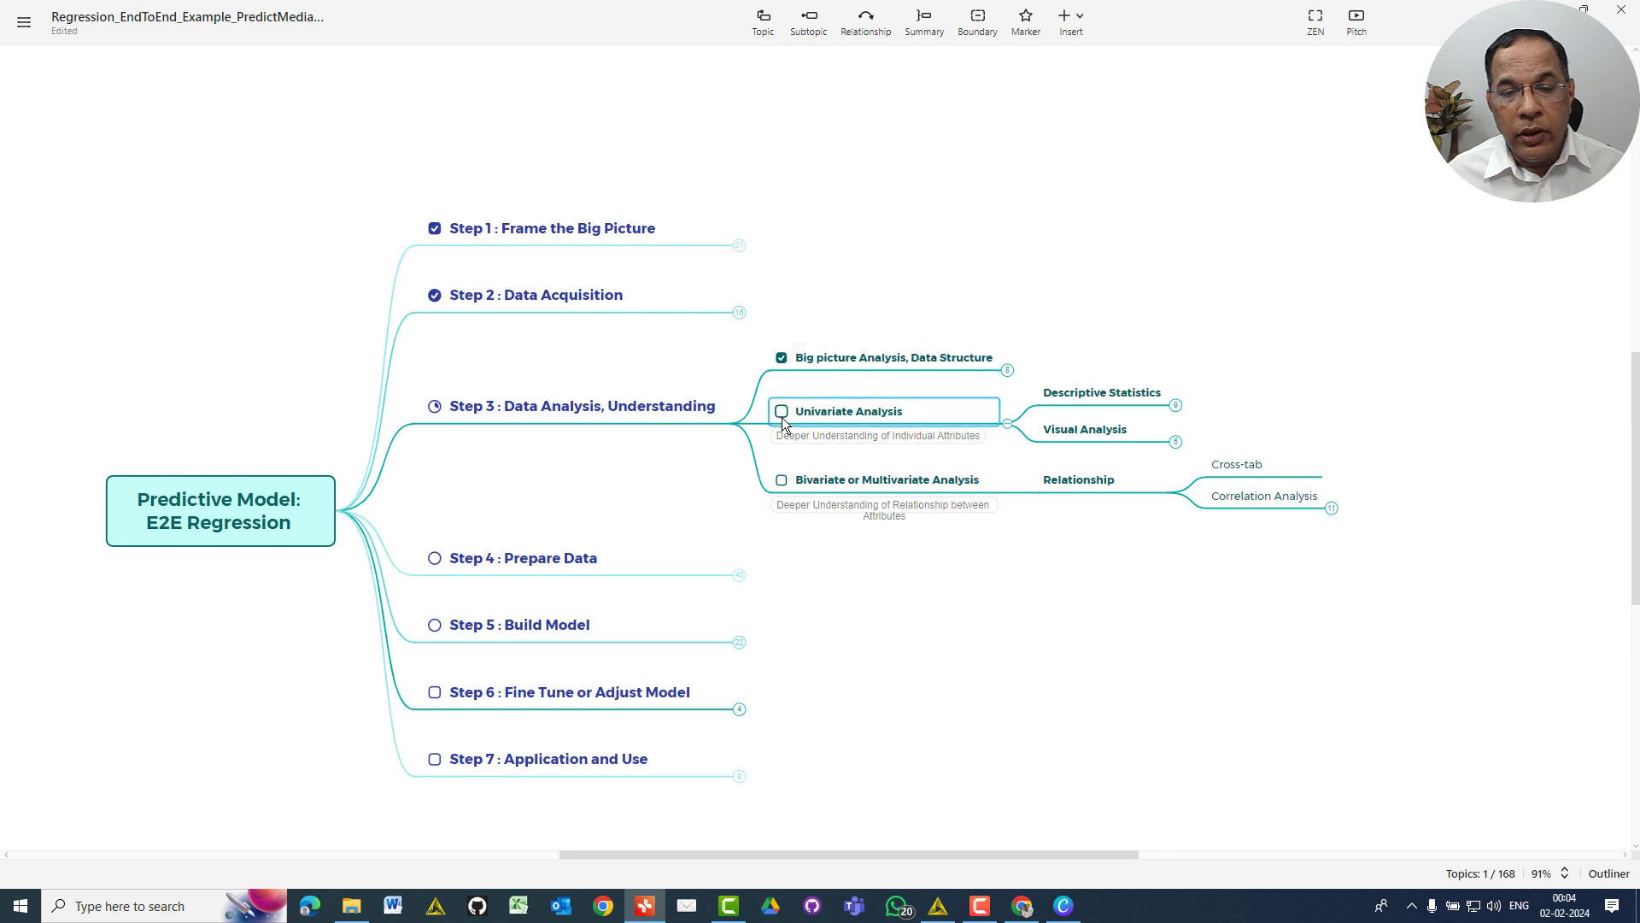
{"action": "left_click", "coordinate": [781, 480]}
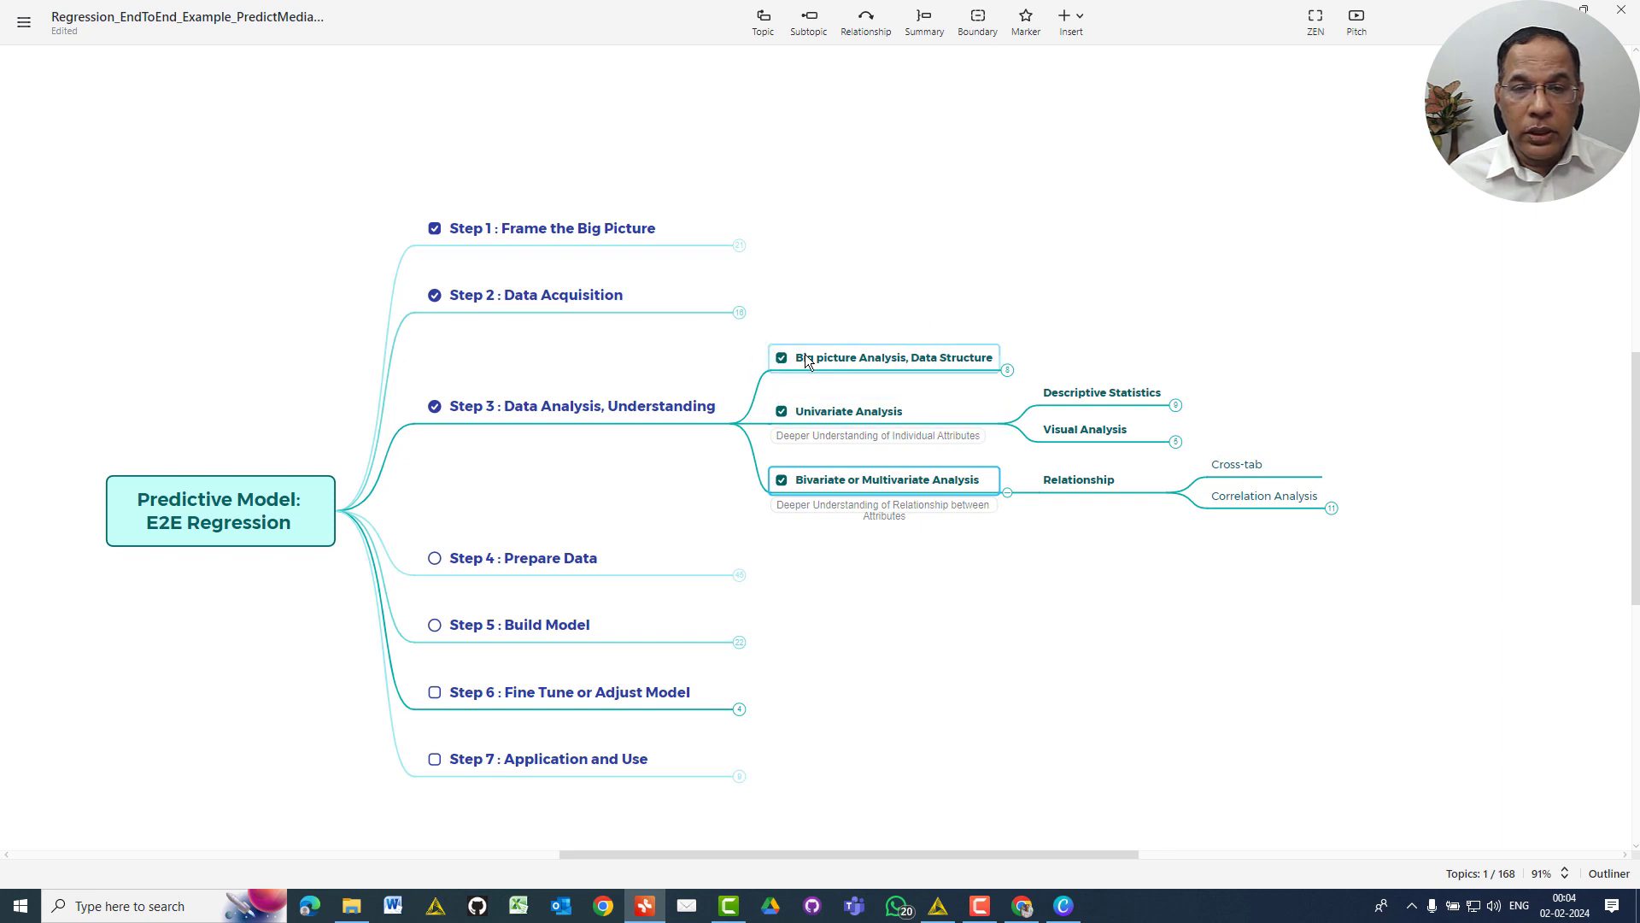
{"action": "left_click", "coordinate": [739, 424]}
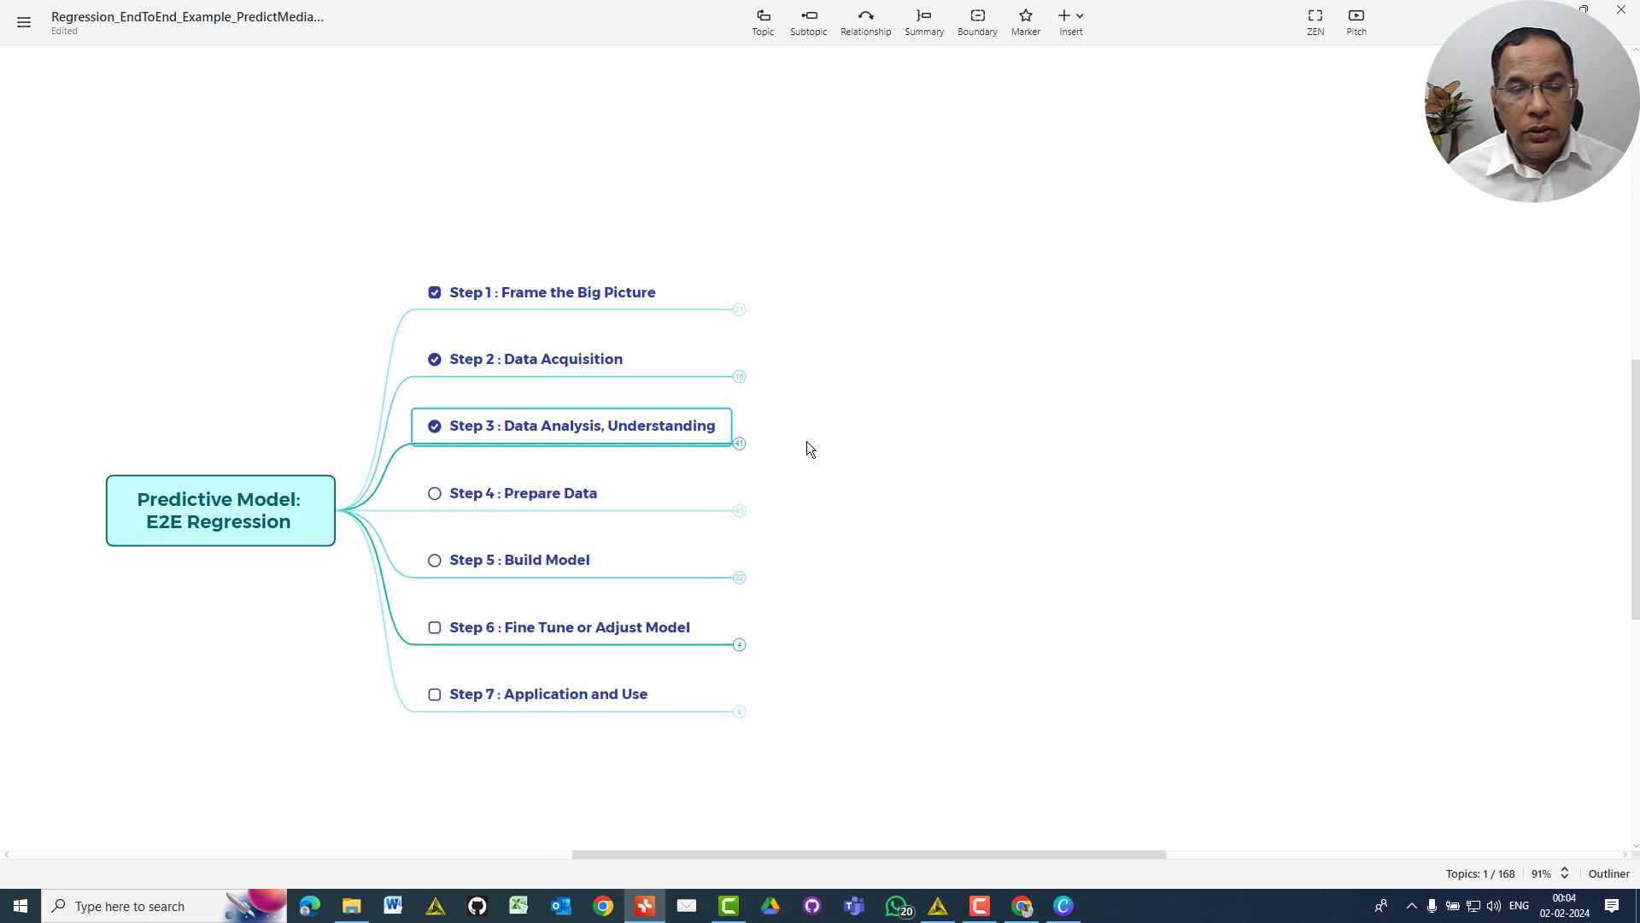